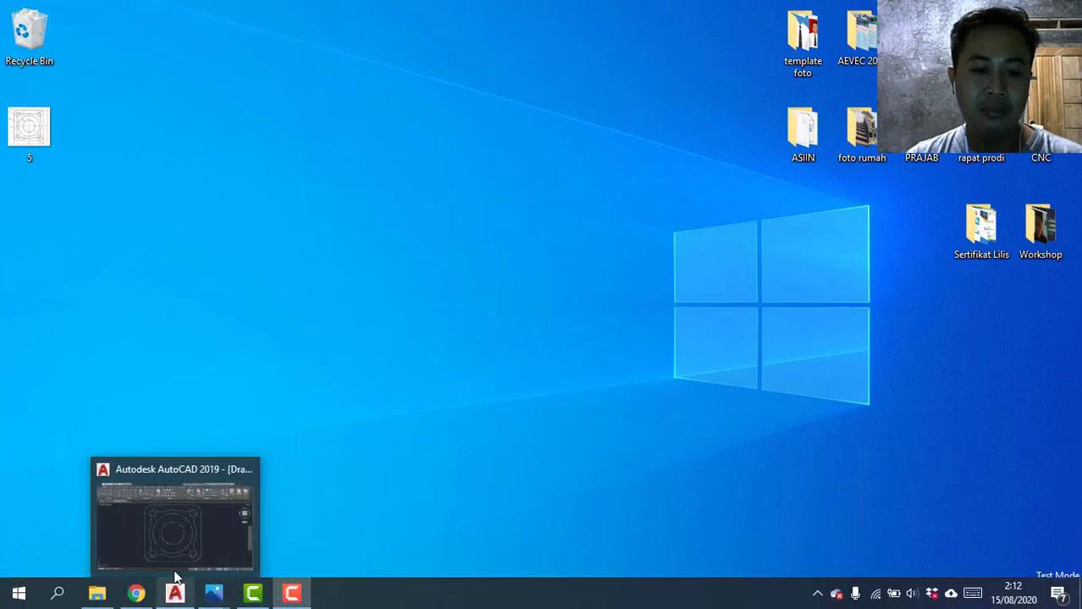
Close the flange drawing Drawing2 and discard its unsaved changes.
{"action": "left_click", "coordinate": [174, 592]}
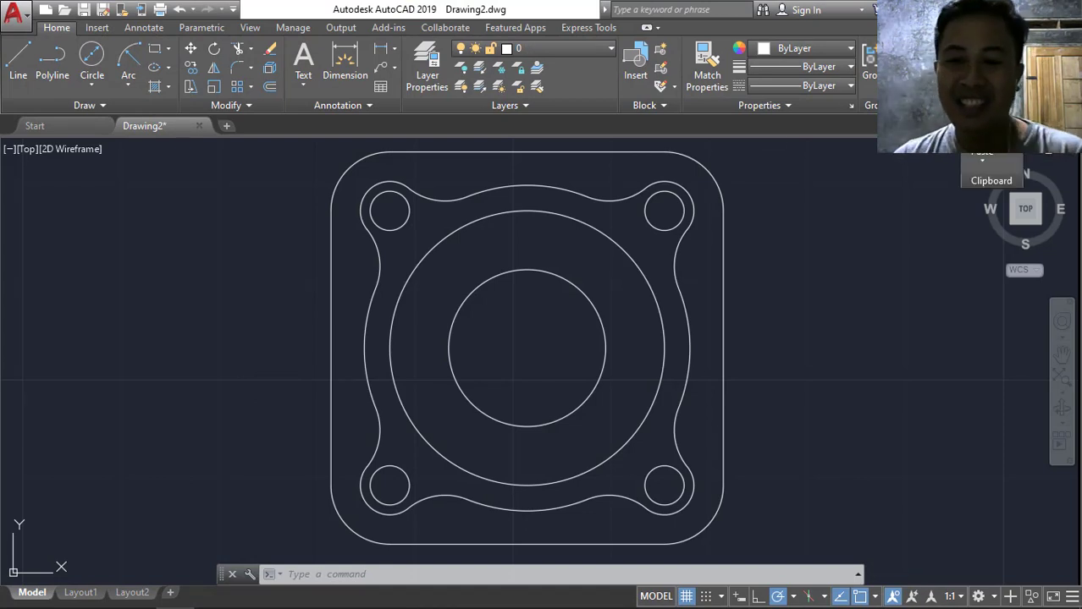
{"action": "left_click", "coordinate": [199, 126]}
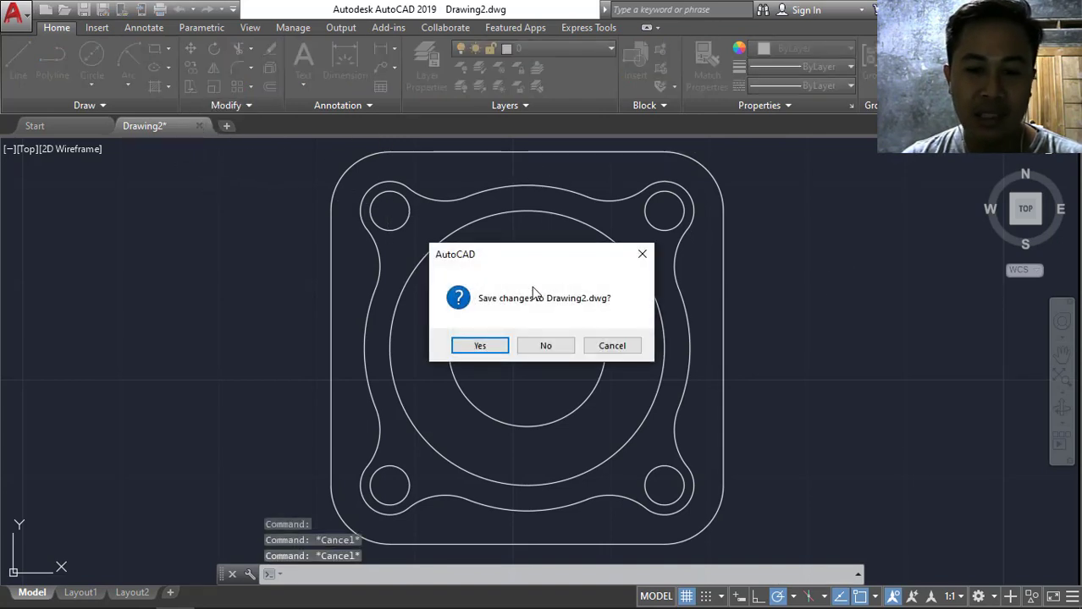
{"action": "left_click", "coordinate": [544, 347]}
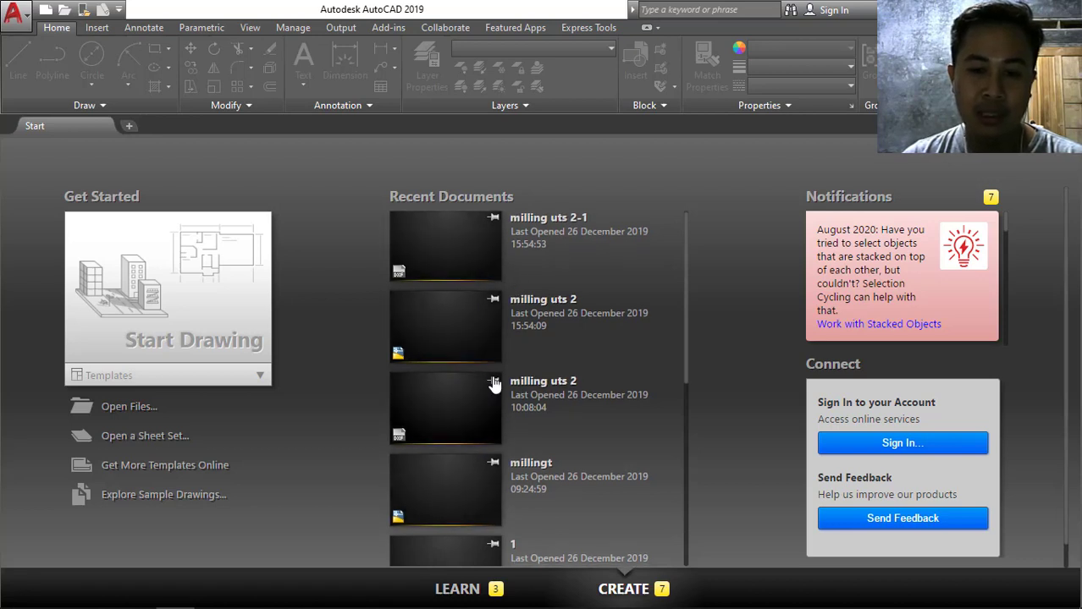
{"action": "scroll", "coordinate": [495, 385], "scroll_direction": "down", "scroll_amount": 5}
{"action": "scroll", "coordinate": [494, 384], "scroll_direction": "down", "scroll_amount": 1}
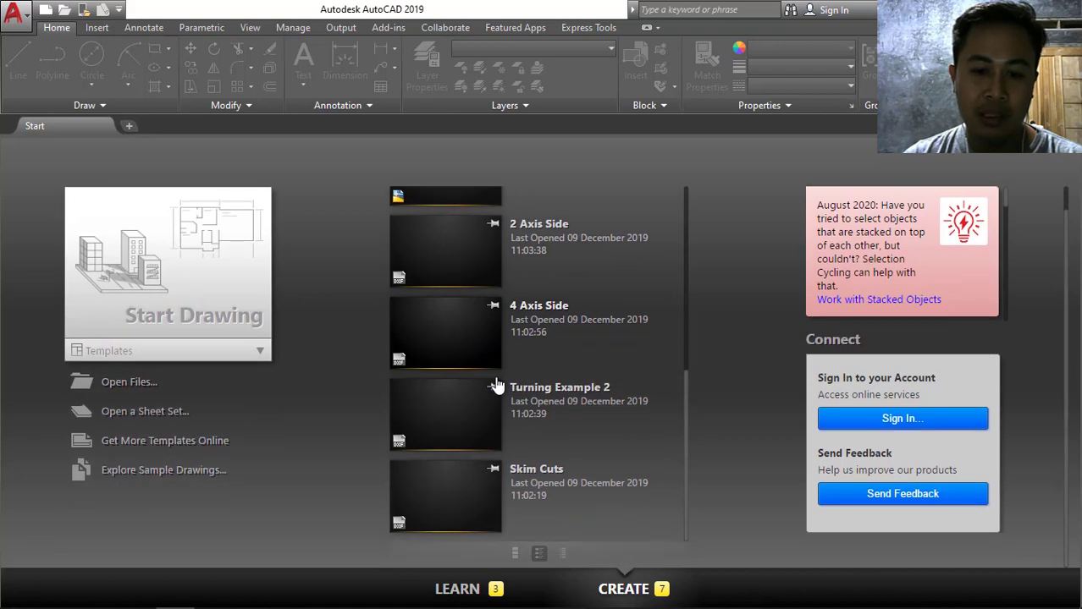
{"action": "scroll", "coordinate": [496, 386], "scroll_direction": "up", "scroll_amount": 3}
{"action": "scroll", "coordinate": [499, 381], "scroll_direction": "up", "scroll_amount": 2}
{"action": "scroll", "coordinate": [510, 382], "scroll_direction": "up", "scroll_amount": 1}
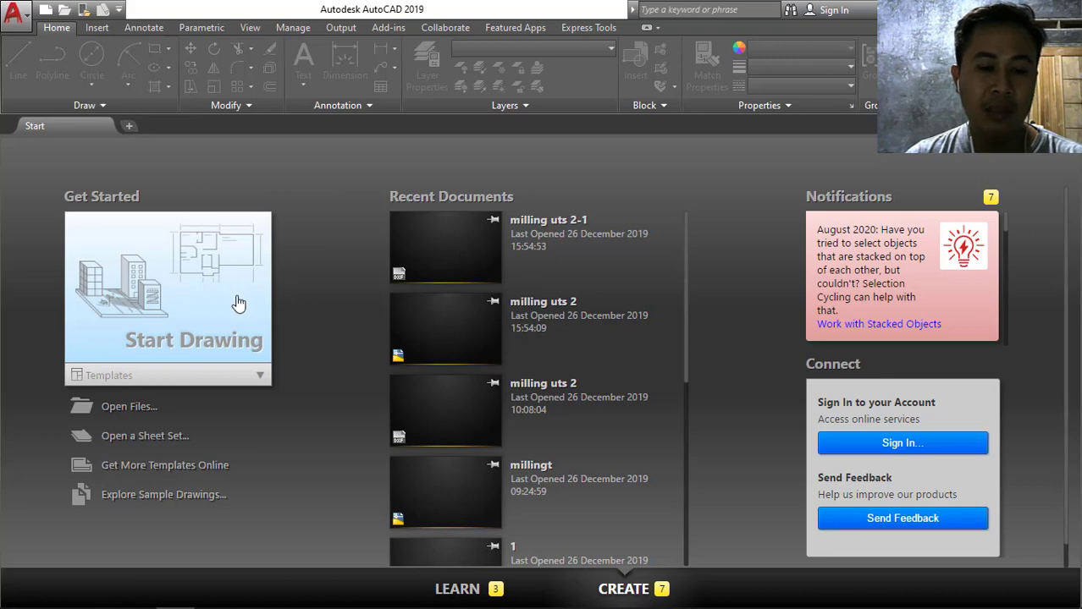
Create a new blank drawing, Drawing3, from the Start Drawing tile.
{"action": "left_click", "coordinate": [181, 303]}
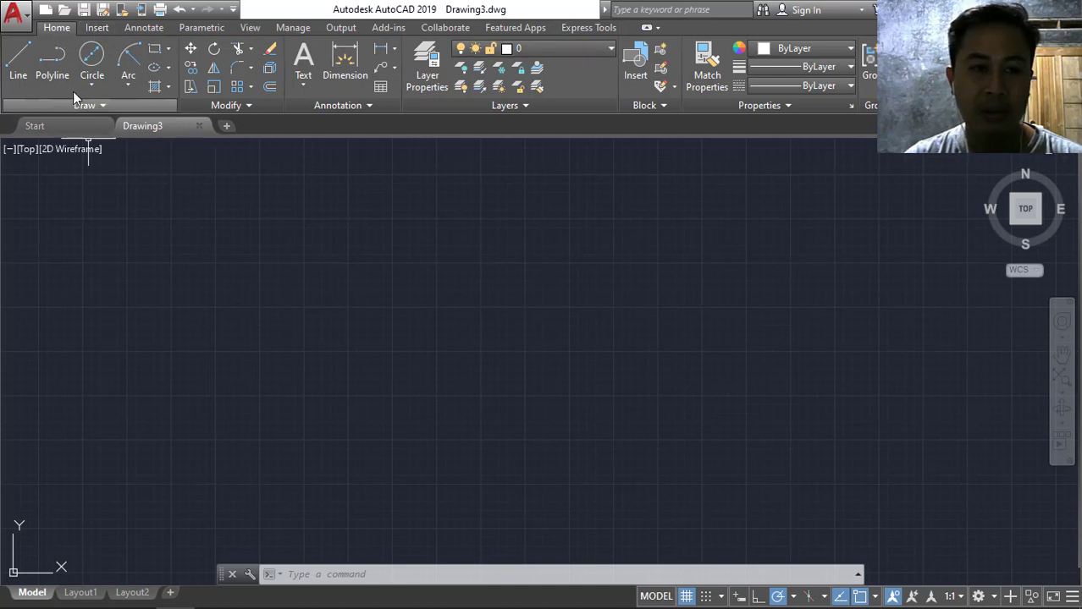
{"action": "left_click", "coordinate": [97, 27]}
{"action": "left_click", "coordinate": [146, 28]}
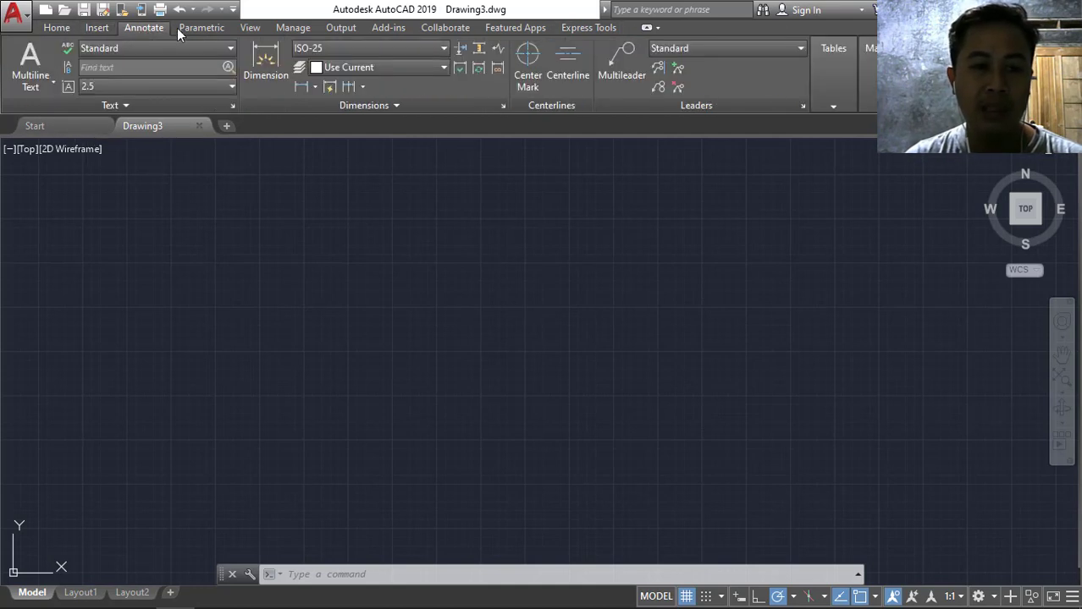
{"action": "left_click", "coordinate": [184, 28]}
{"action": "left_click", "coordinate": [57, 28]}
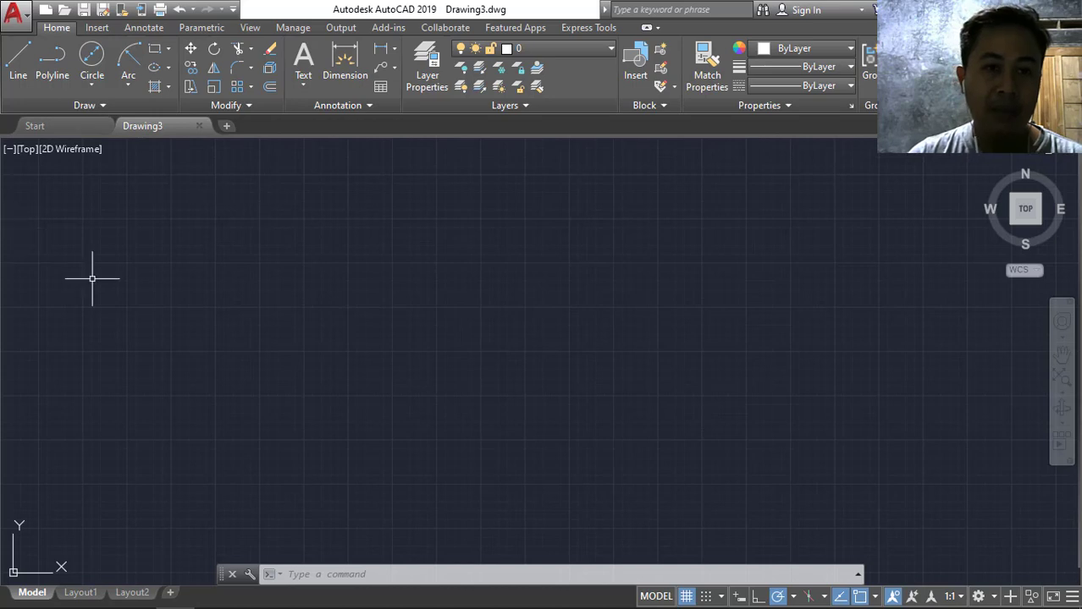
{"action": "left_click", "coordinate": [995, 597]}
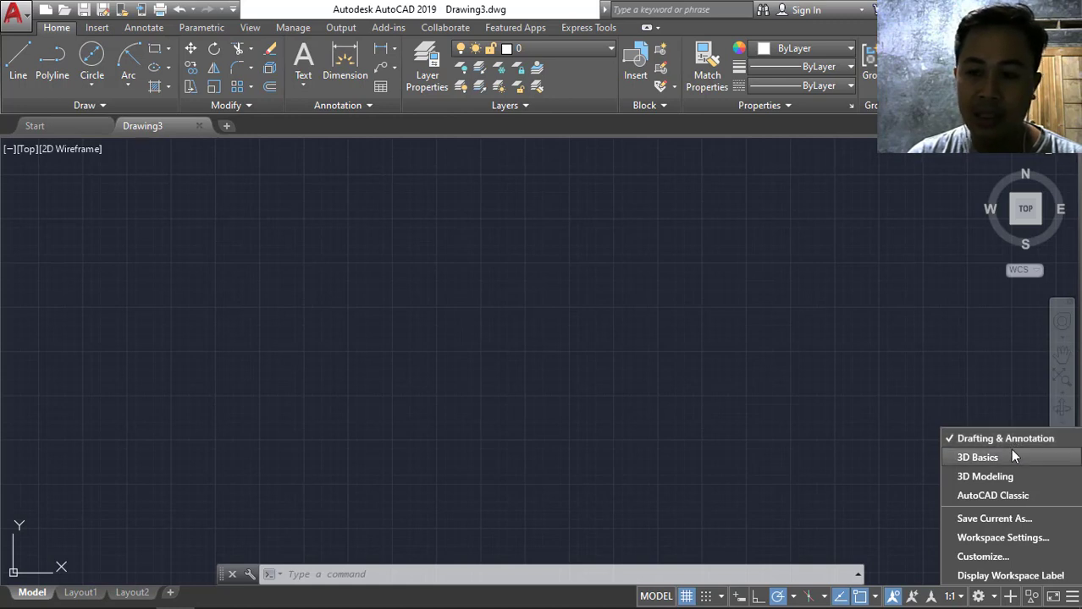
{"action": "left_click", "coordinate": [1000, 495]}
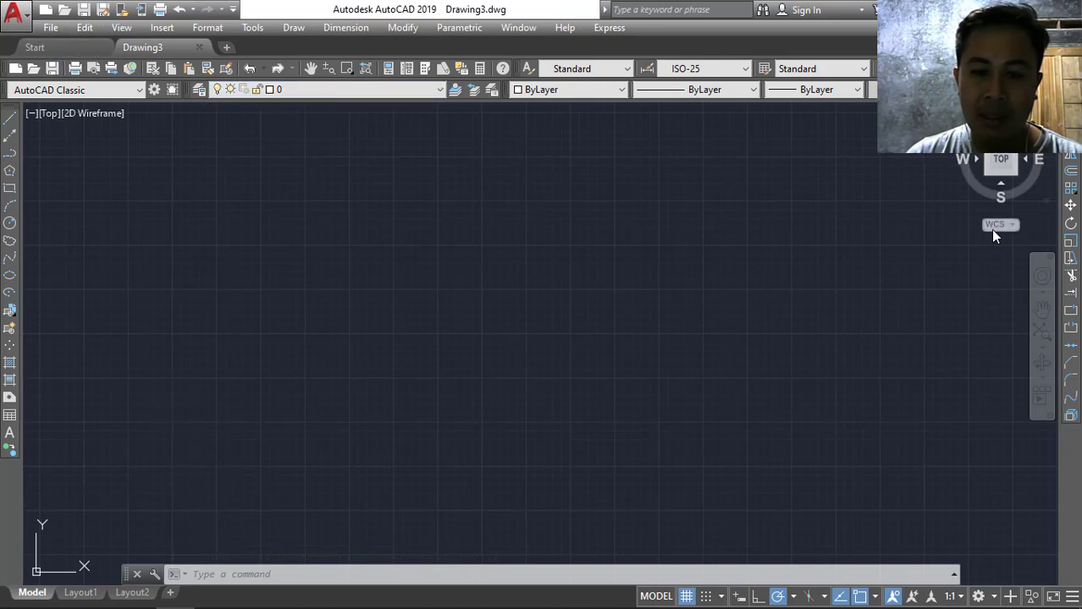
{"action": "left_click", "coordinate": [990, 597]}
{"action": "left_click", "coordinate": [976, 438]}
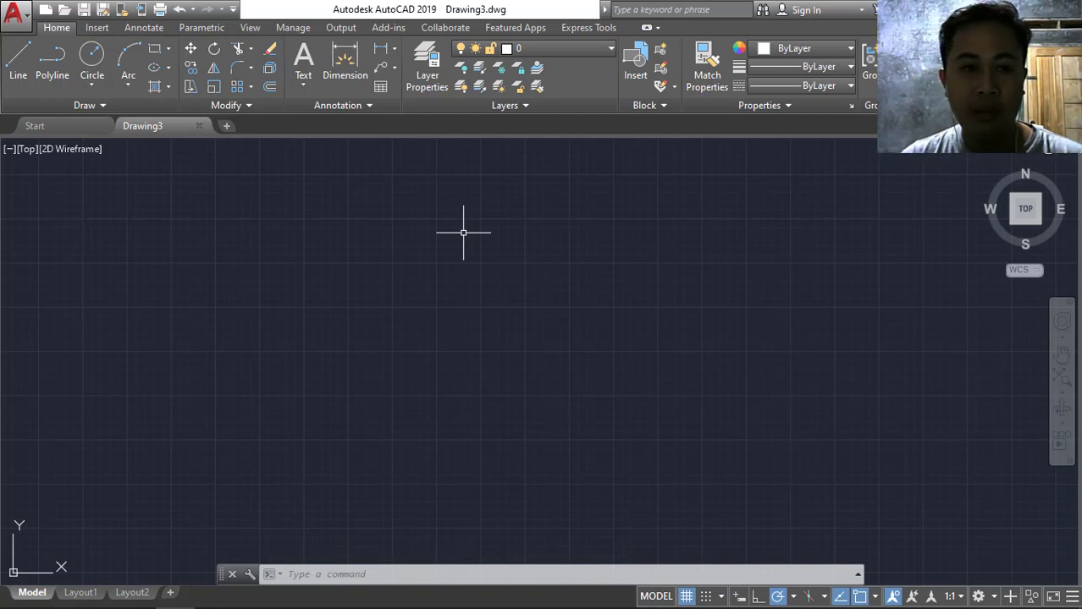
{"action": "left_click", "coordinate": [14, 15]}
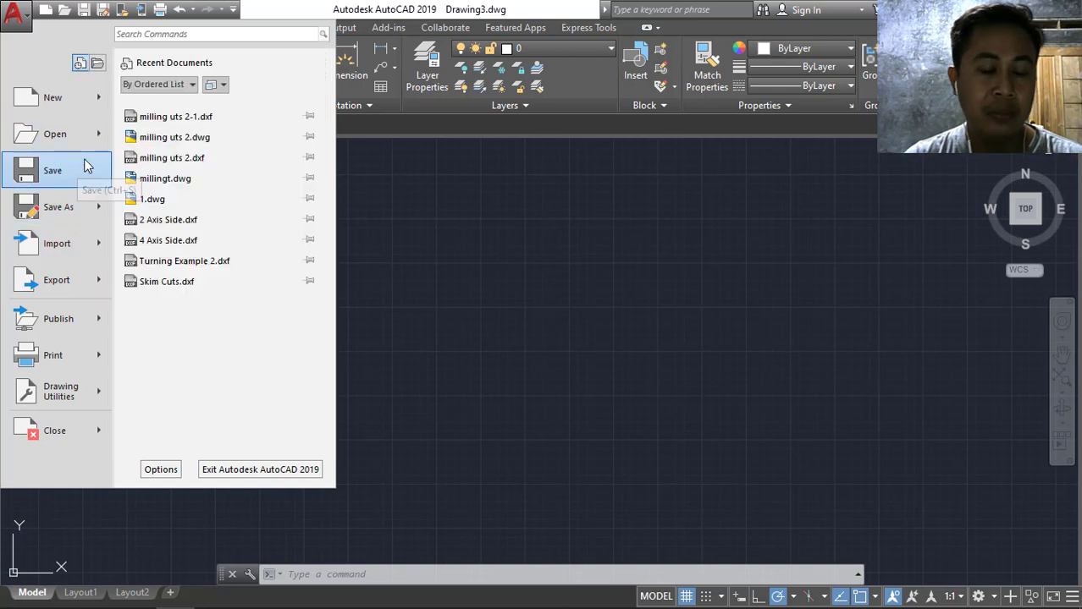
{"action": "left_click", "coordinate": [464, 230]}
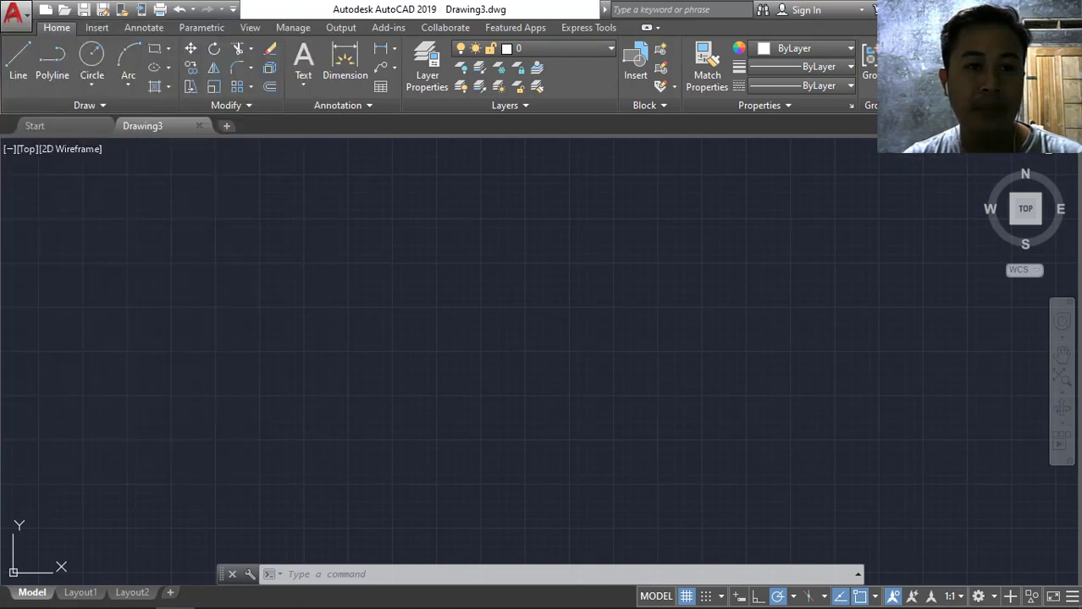
{"action": "left_click", "coordinate": [26, 22]}
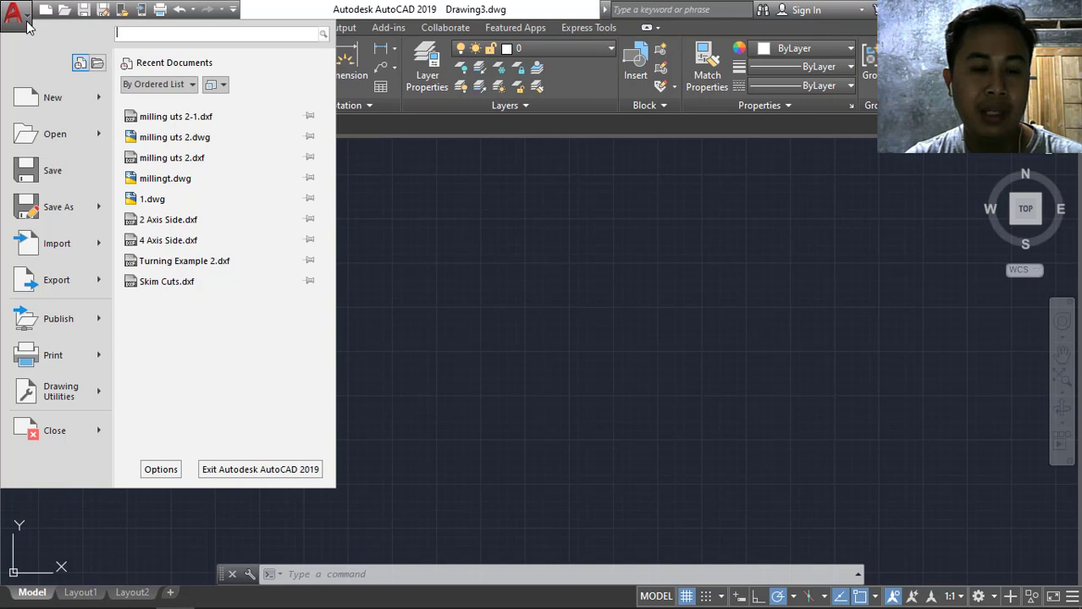
{"action": "left_click", "coordinate": [402, 244]}
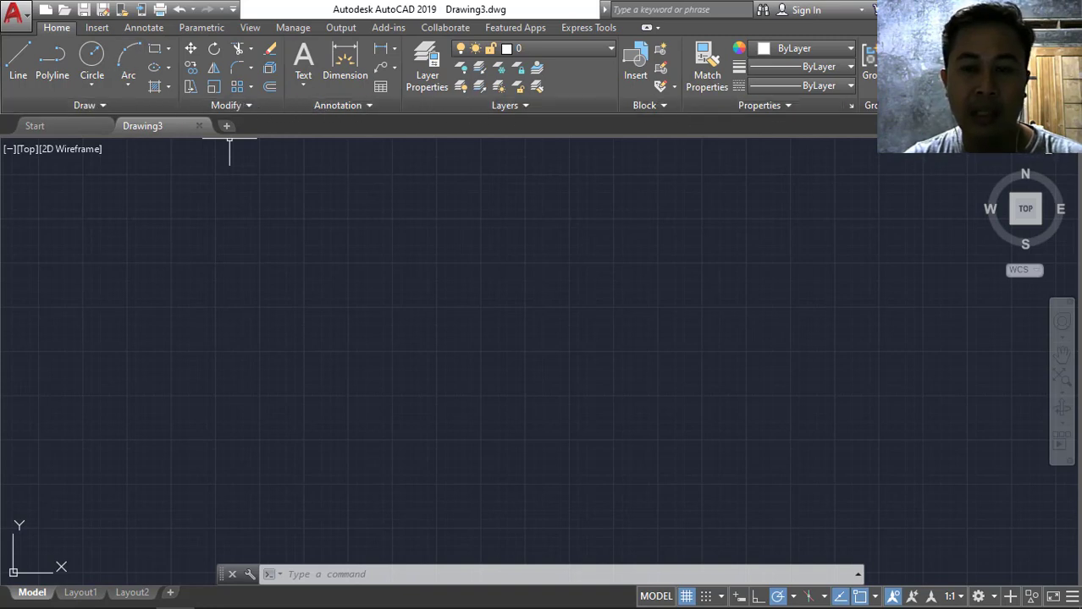
{"action": "left_click", "coordinate": [103, 27]}
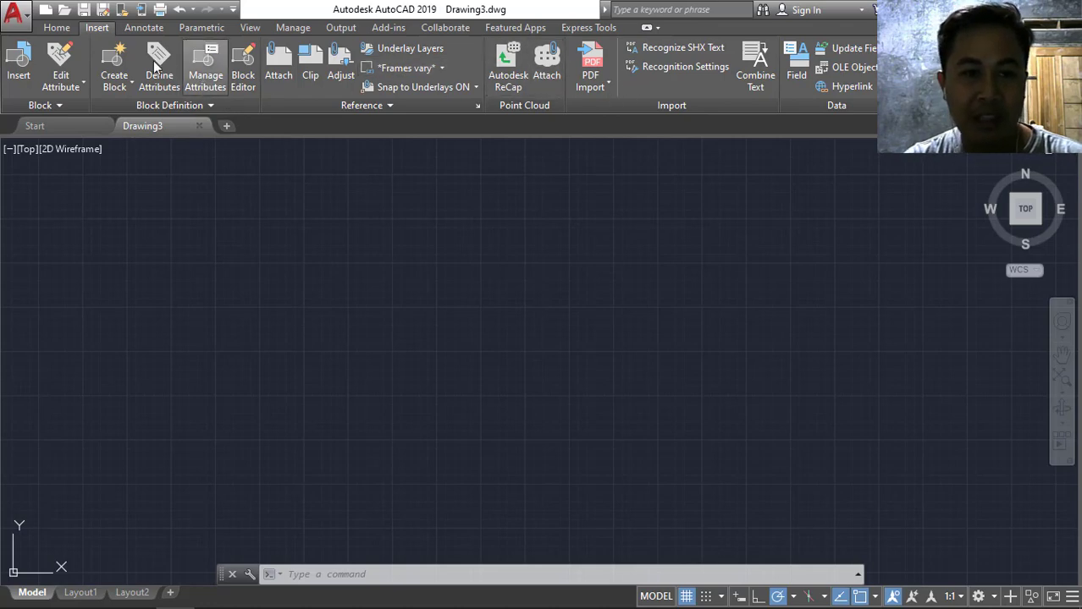
{"action": "left_click", "coordinate": [151, 31]}
{"action": "left_click", "coordinate": [208, 31]}
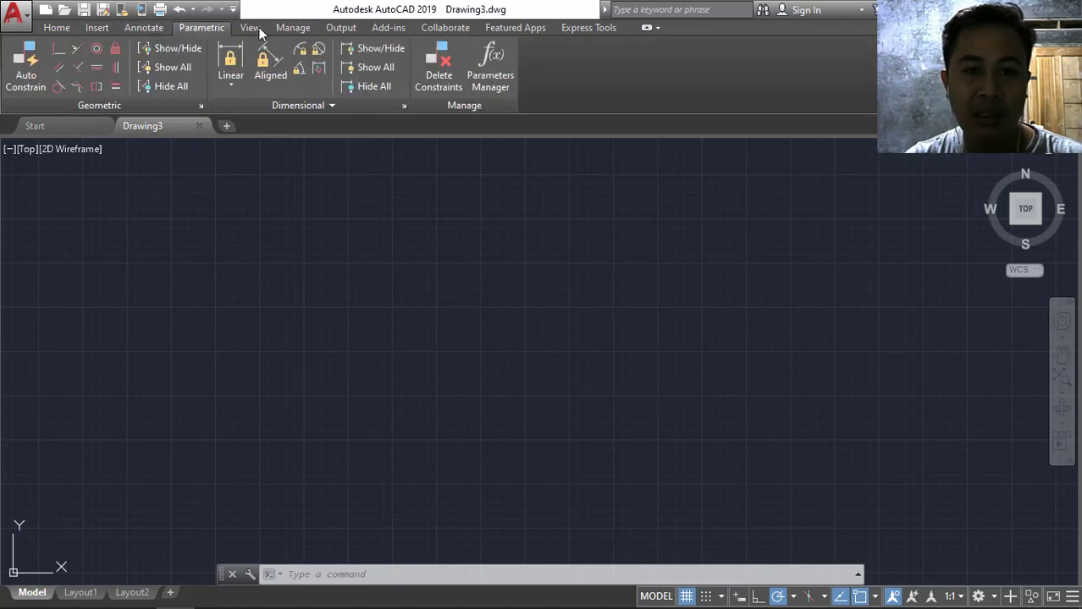
{"action": "left_click", "coordinate": [251, 28]}
{"action": "left_click", "coordinate": [280, 28]}
{"action": "left_click", "coordinate": [328, 30]}
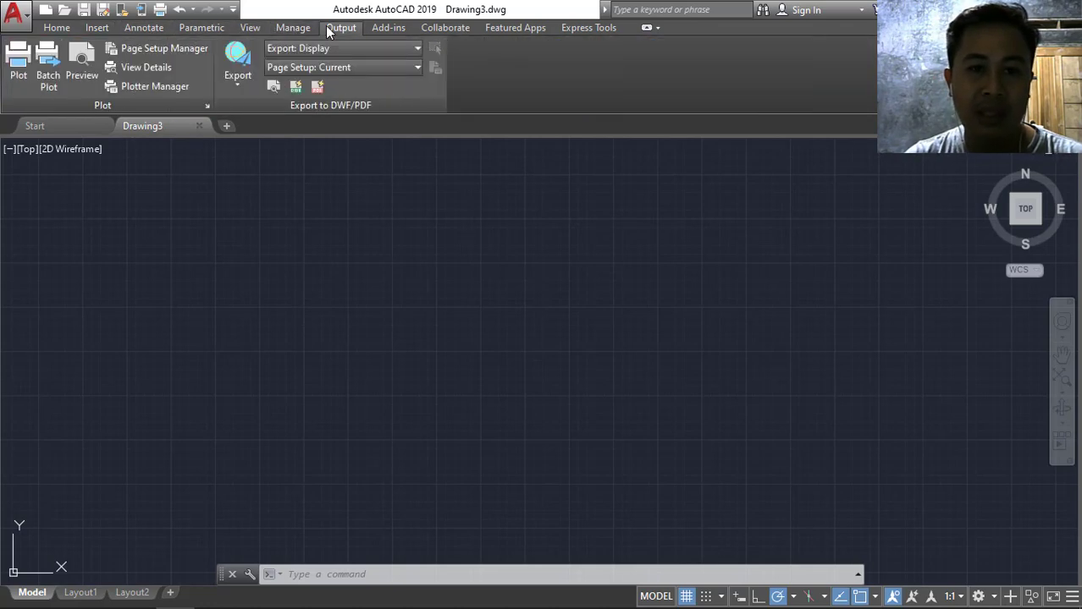
{"action": "left_click", "coordinate": [60, 32]}
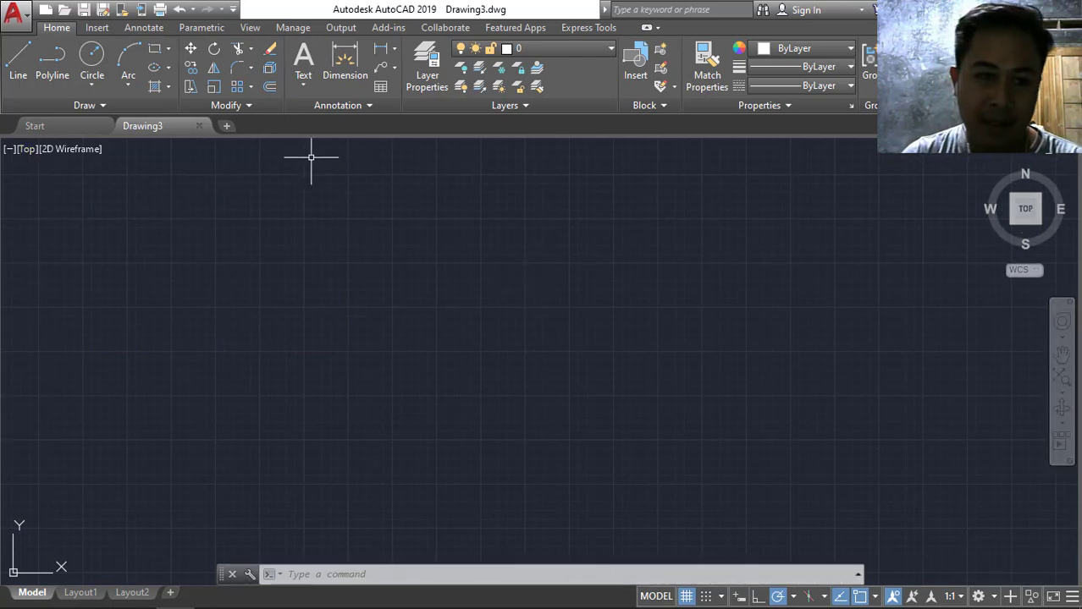
Zoom out and pan the empty view so the origin sits near the lower-left corner.
{"action": "scroll", "coordinate": [579, 310], "scroll_direction": "down", "scroll_amount": 3}
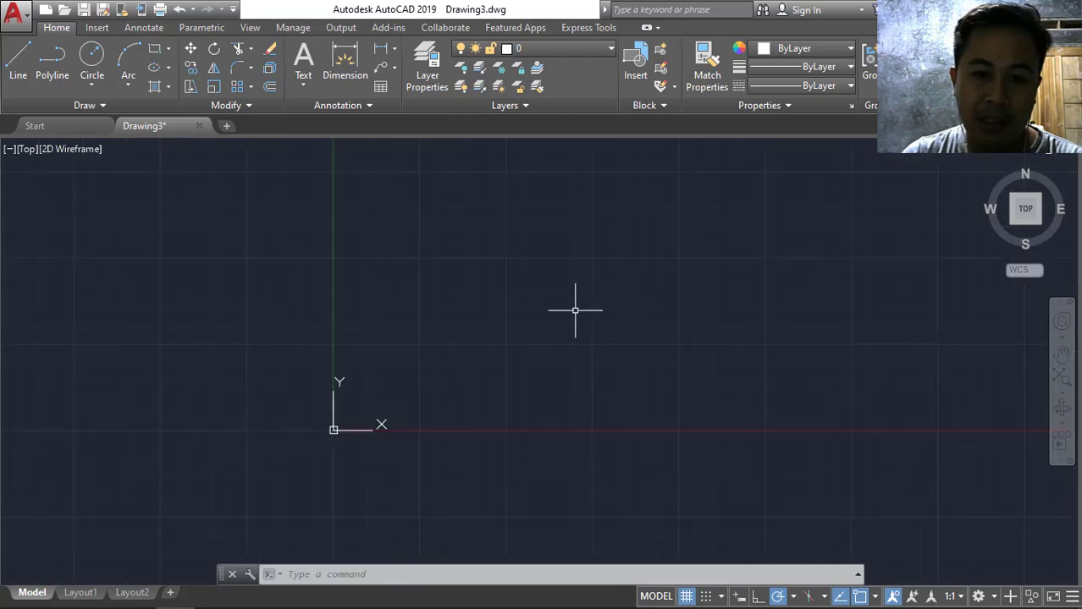
{"action": "scroll", "coordinate": [575, 309], "scroll_direction": "down", "scroll_amount": 2}
{"action": "scroll", "coordinate": [574, 310], "scroll_direction": "down", "scroll_amount": 2}
{"action": "middle_click_drag", "start_coordinate": [502, 343], "coordinate": [433, 368]}
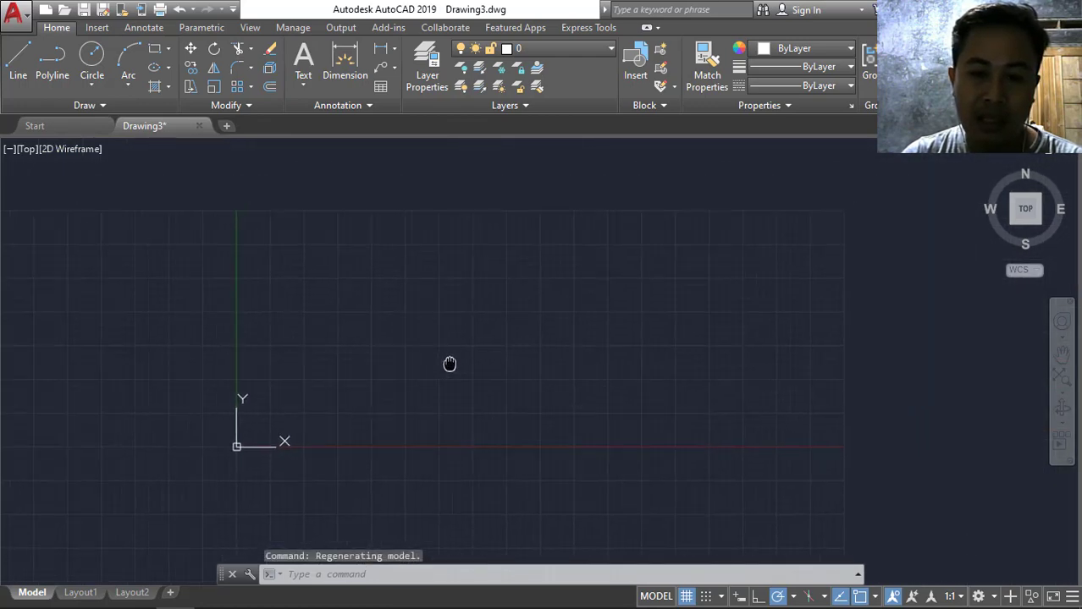
{"action": "middle_click_drag", "start_coordinate": [618, 266], "coordinate": [509, 306]}
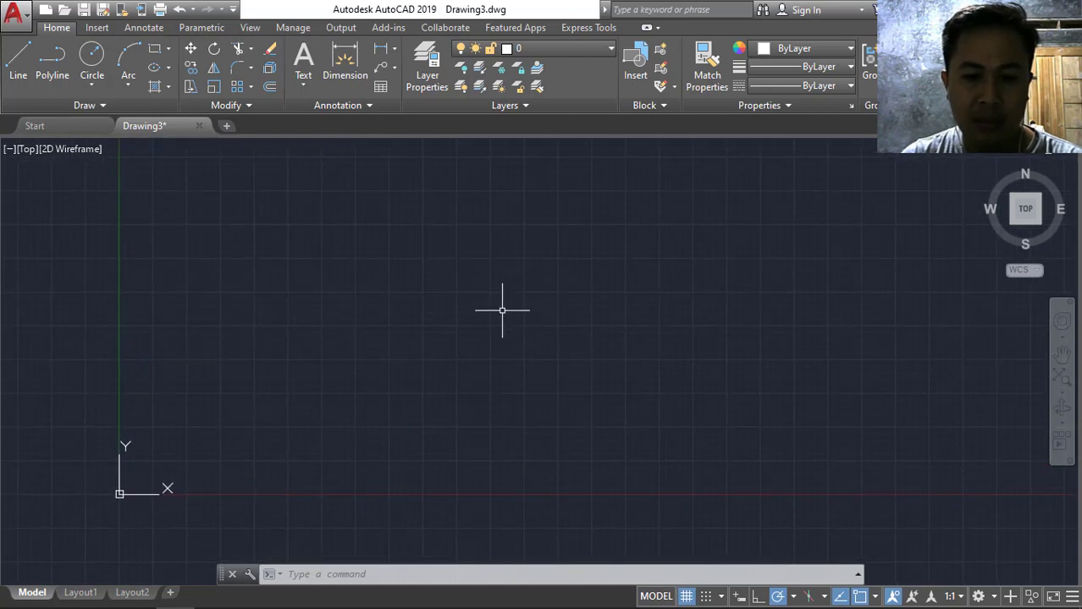
{"action": "middle_click_drag", "start_coordinate": [529, 258], "coordinate": [485, 328]}
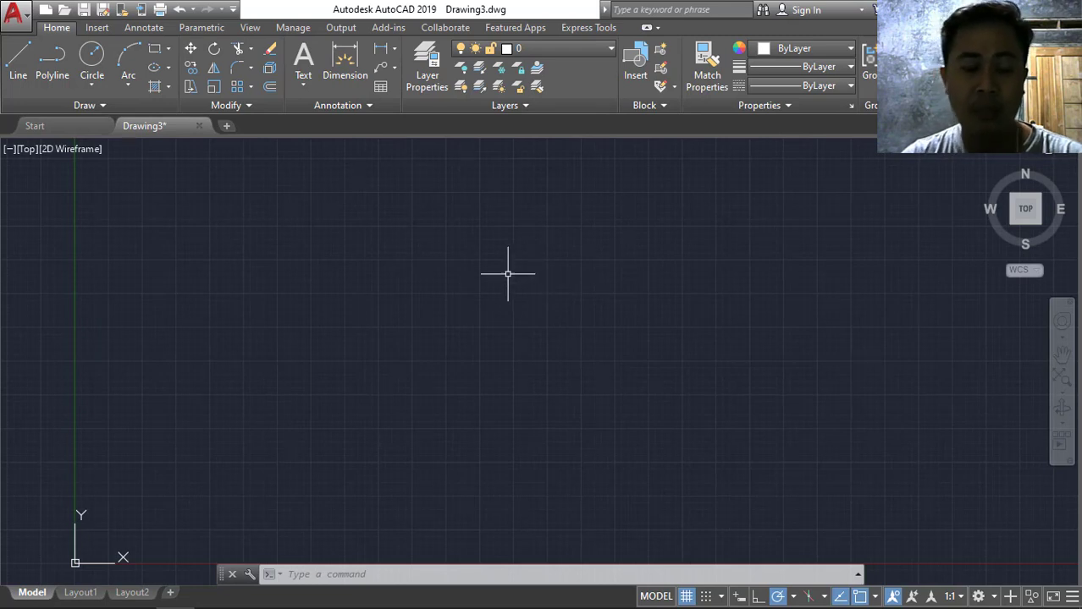
{"action": "middle_click_drag", "start_coordinate": [473, 280], "coordinate": [447, 266]}
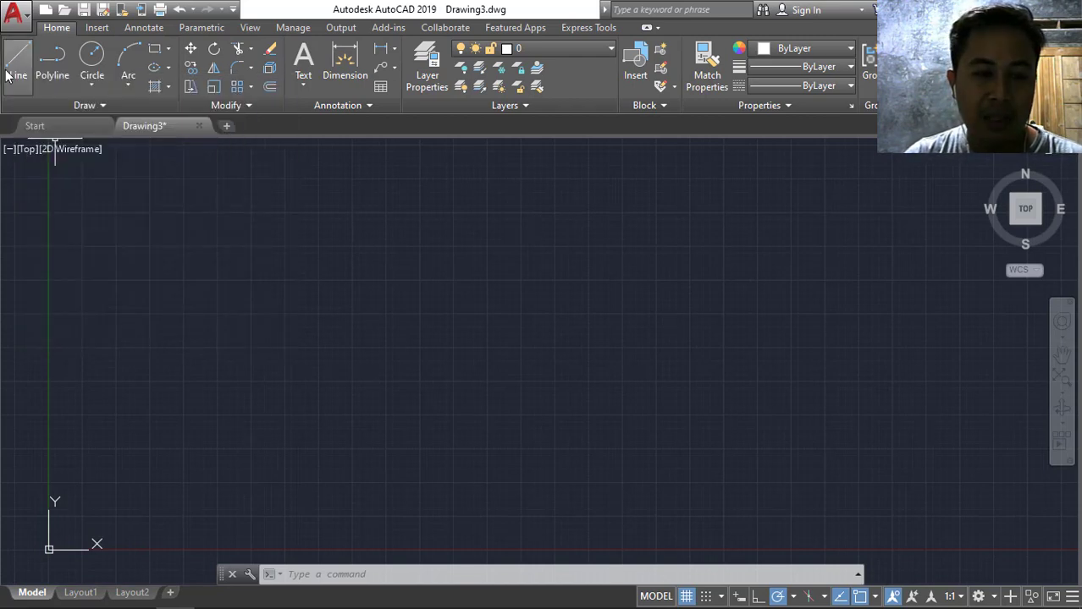
Draw two horizontal lines, the second below and offset slightly right of the first.
{"action": "left_click", "coordinate": [18, 64]}
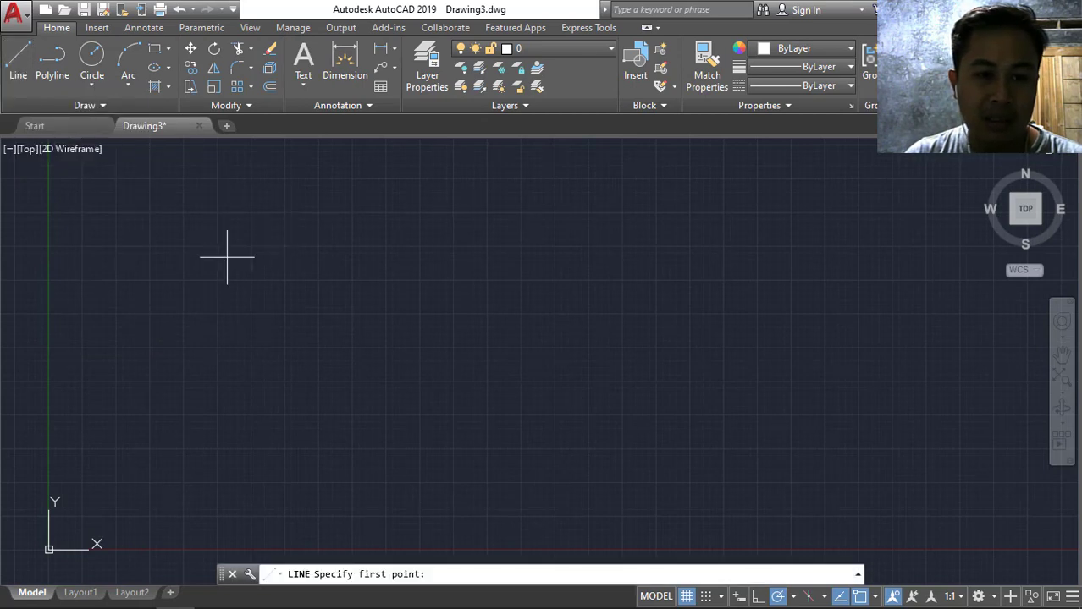
{"action": "left_click", "coordinate": [215, 280]}
{"action": "left_click", "coordinate": [548, 280]}
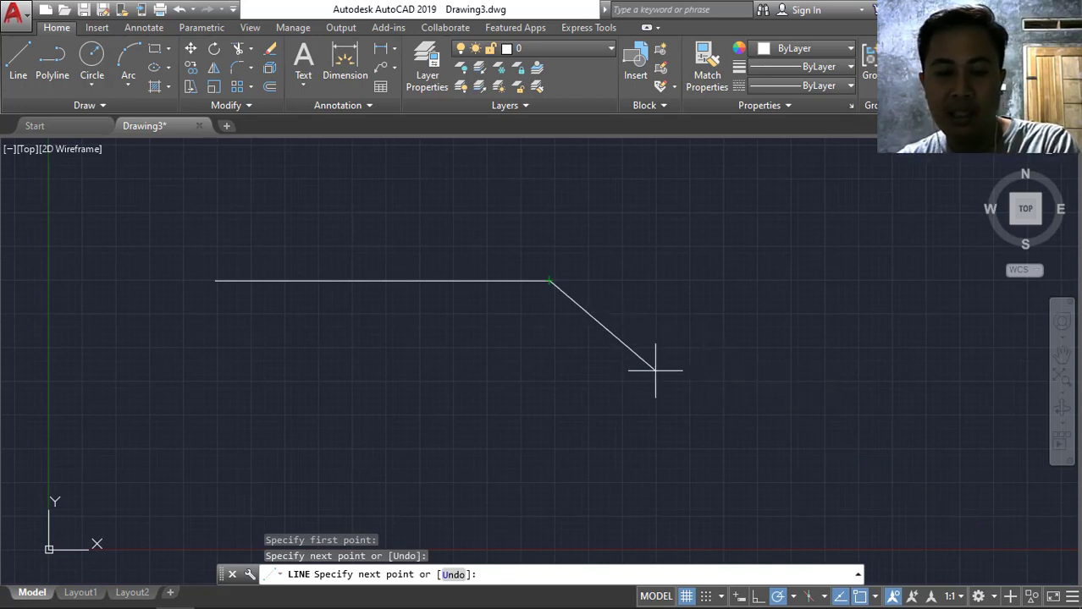
{"action": "key", "text": "Return"}
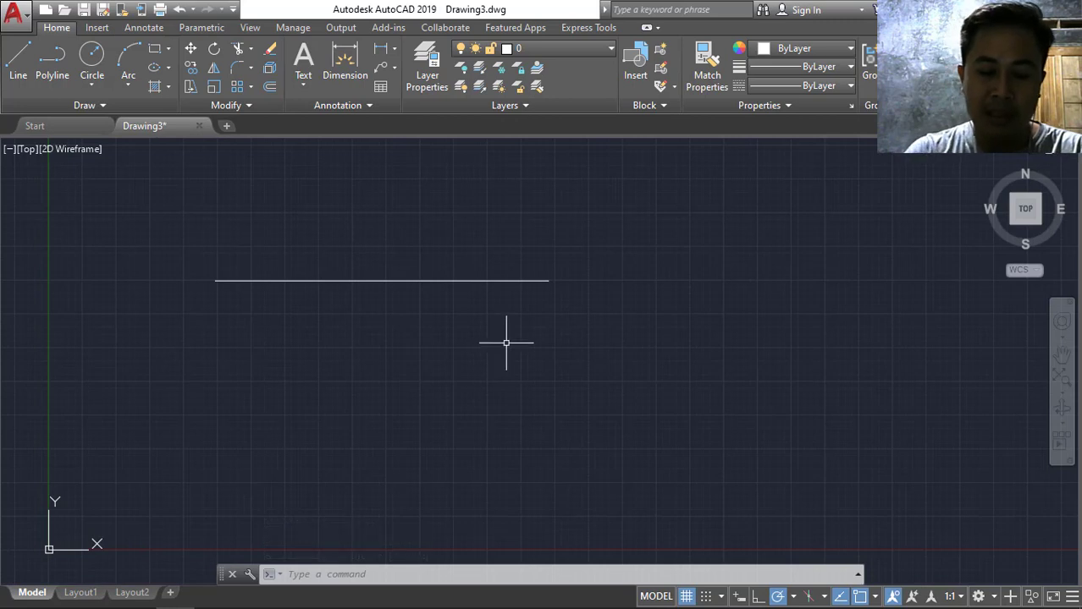
{"action": "type", "text": "li"}
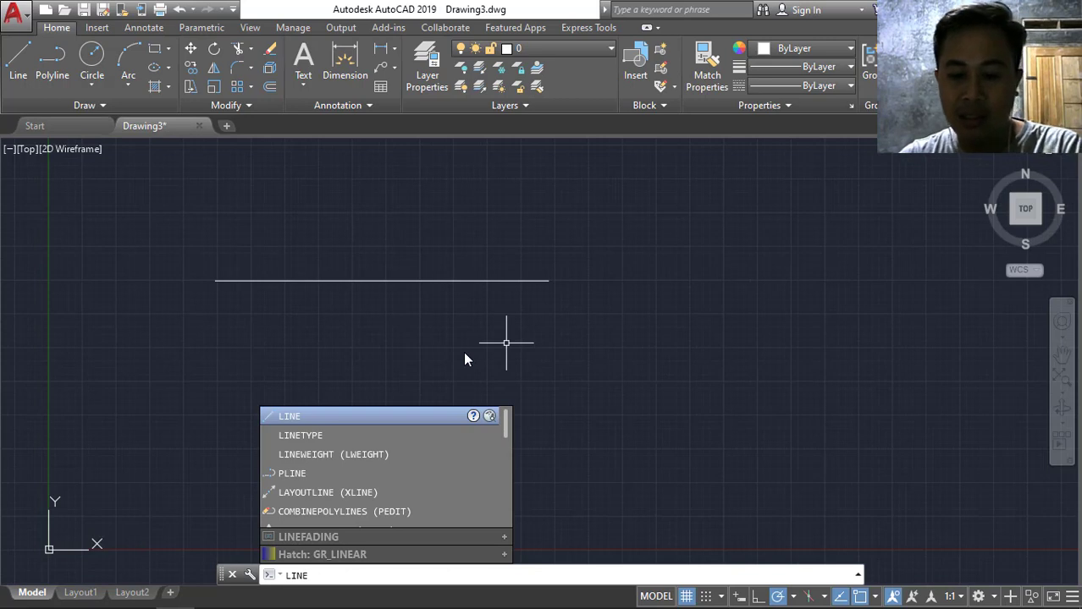
{"action": "key", "text": "Return"}
{"action": "left_click", "coordinate": [288, 362]}
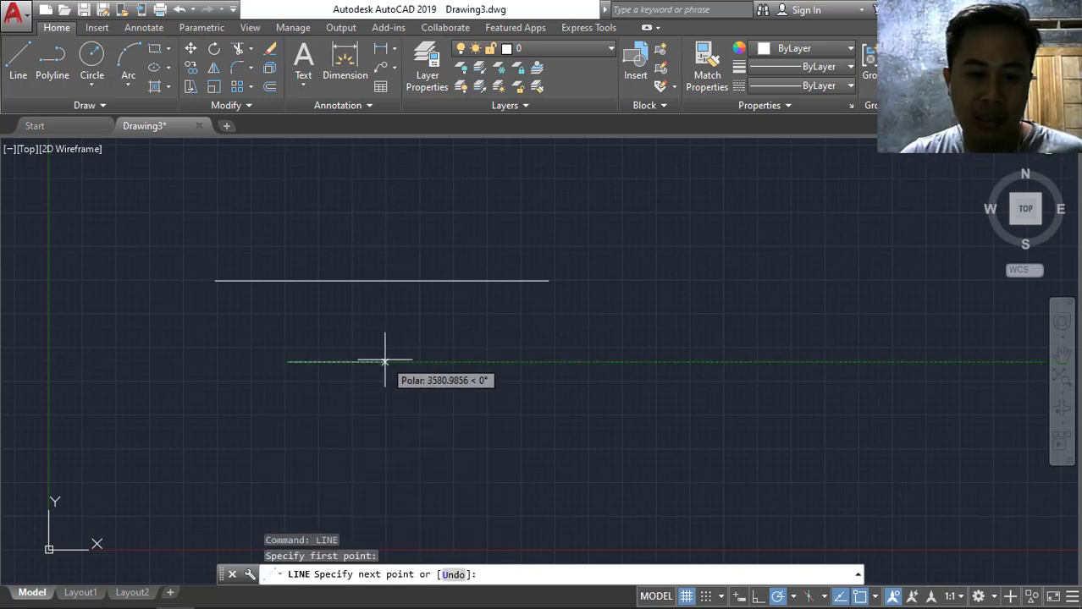
{"action": "left_click", "coordinate": [582, 363]}
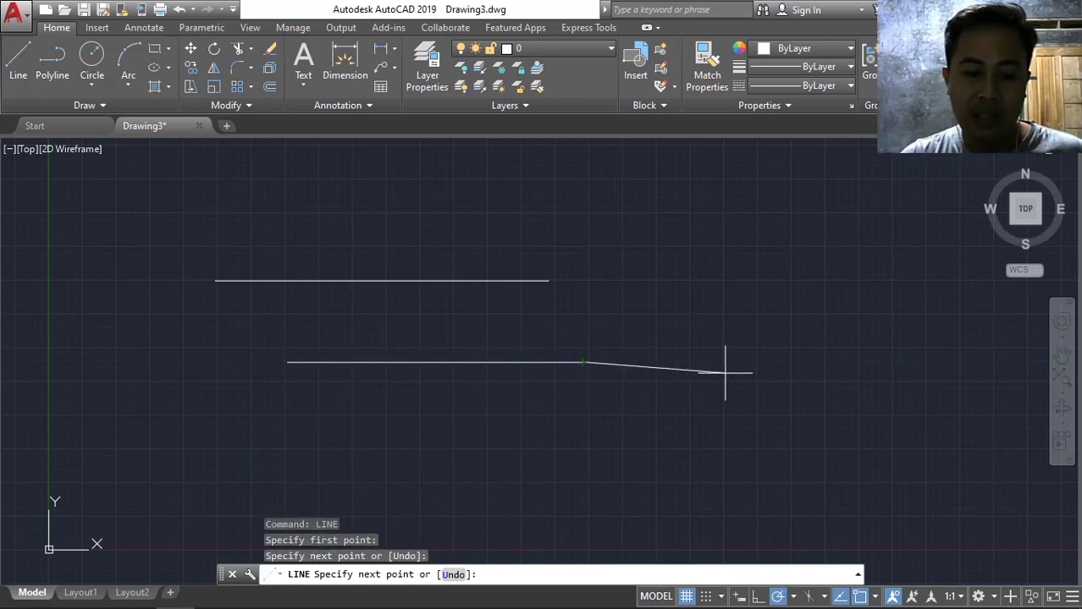
{"action": "key", "text": "Escape"}
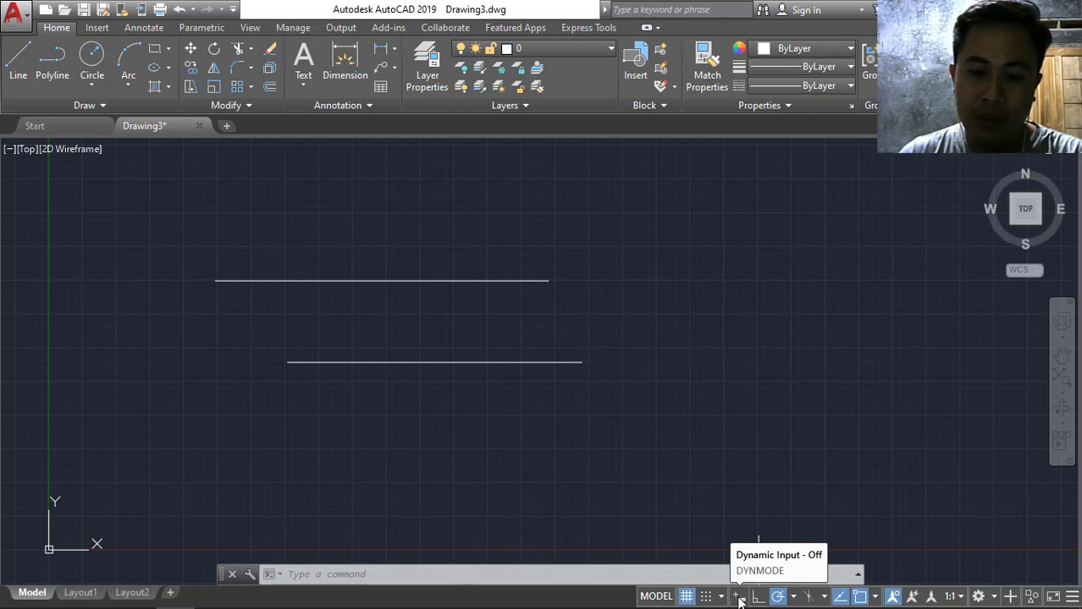
Start a third line but cancel it, then switch Dynamic Input on.
{"action": "left_click", "coordinate": [17, 57]}
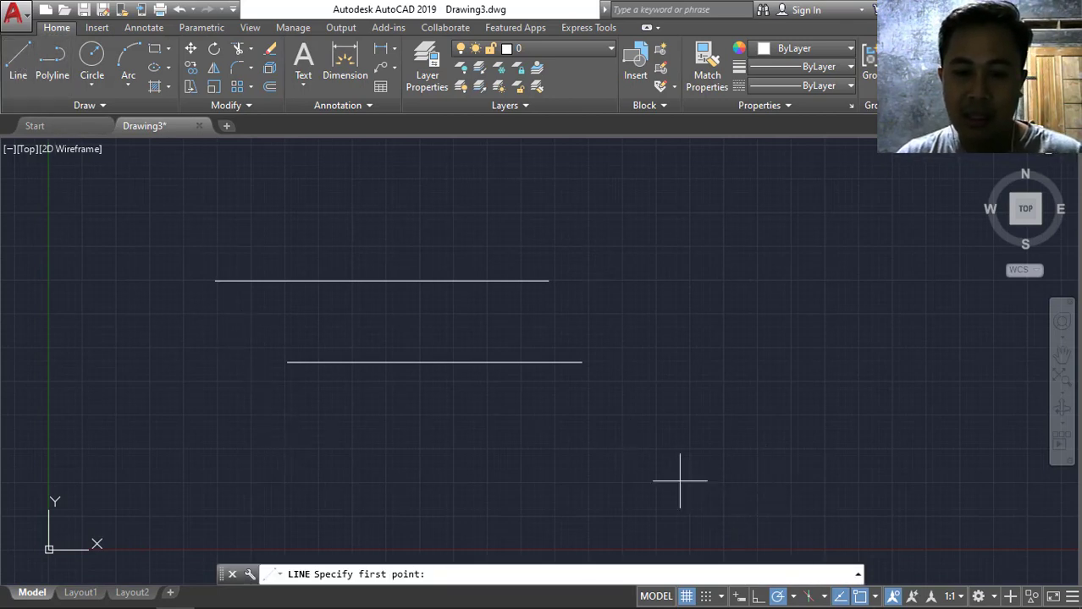
{"action": "left_click", "coordinate": [233, 430]}
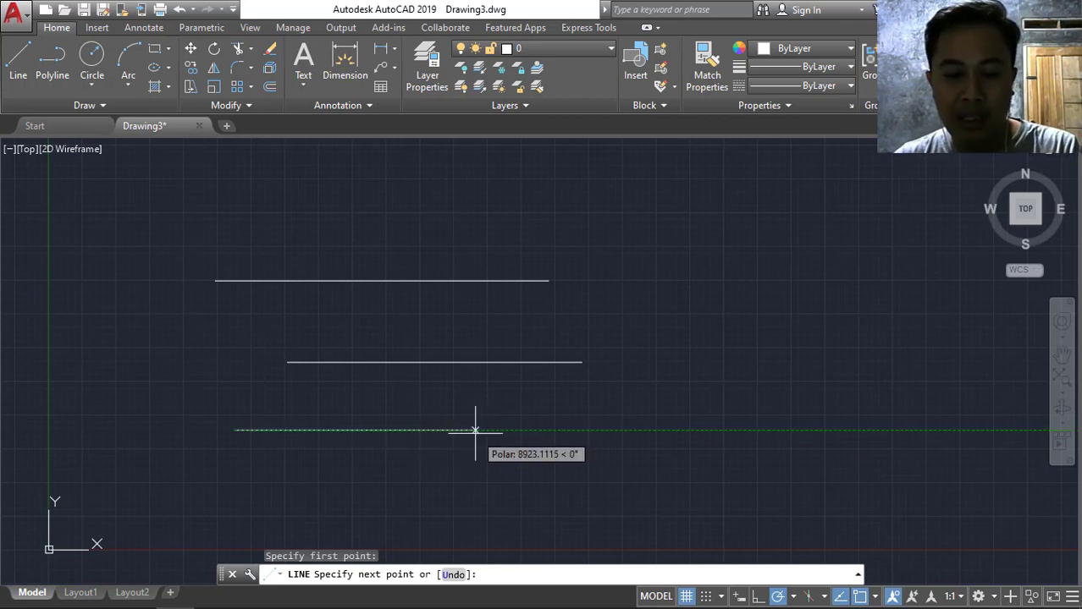
{"action": "key", "text": "Escape"}
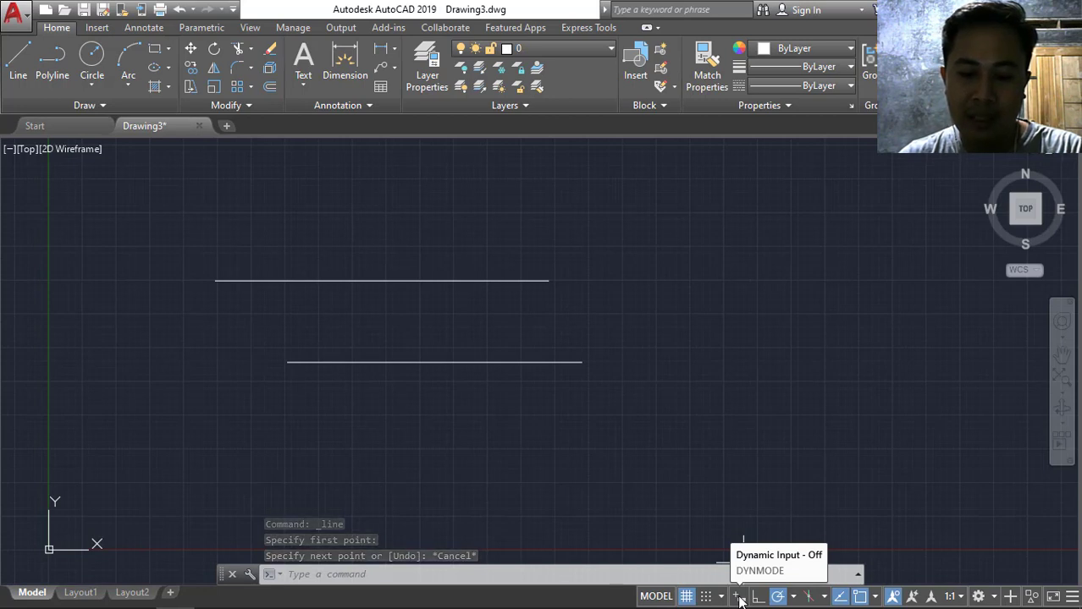
{"action": "left_click", "coordinate": [736, 598]}
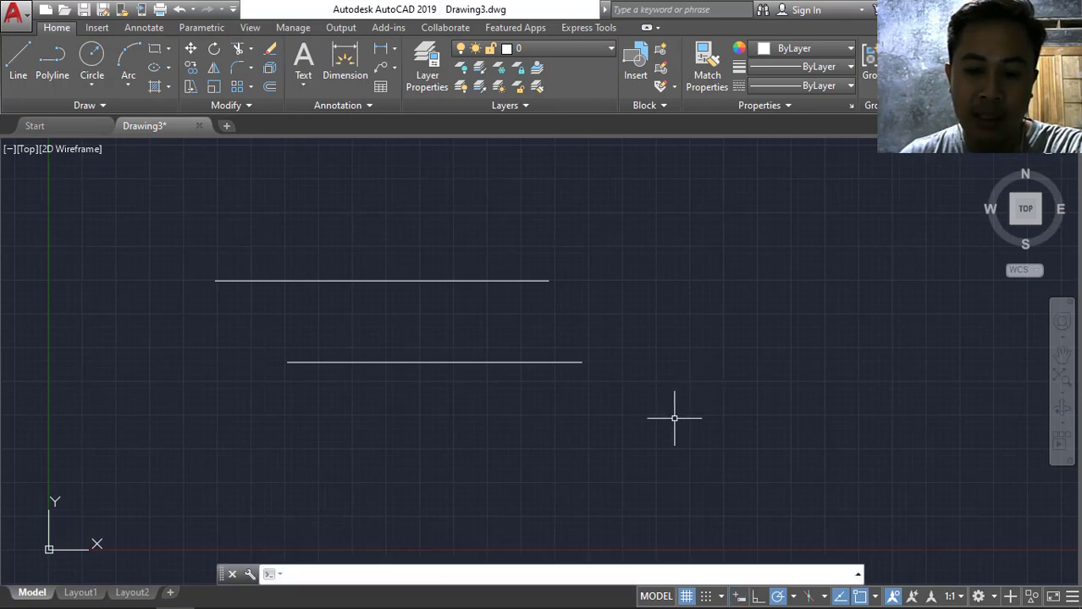
{"action": "key", "text": "F12"}
{"action": "key", "text": "F12"}
{"action": "key", "text": "F12"}
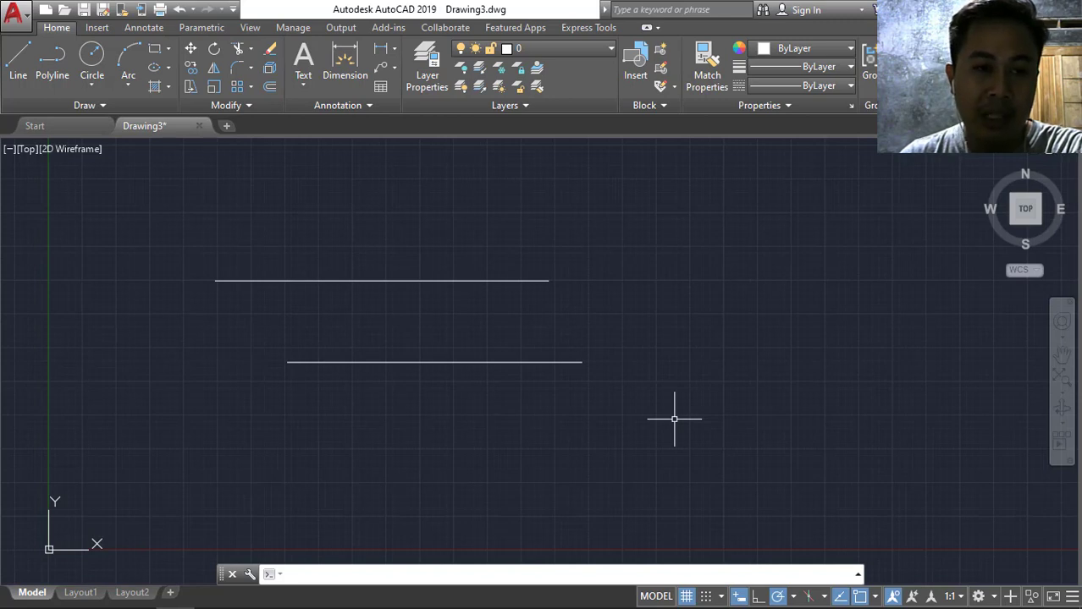
{"action": "left_click", "coordinate": [11, 58]}
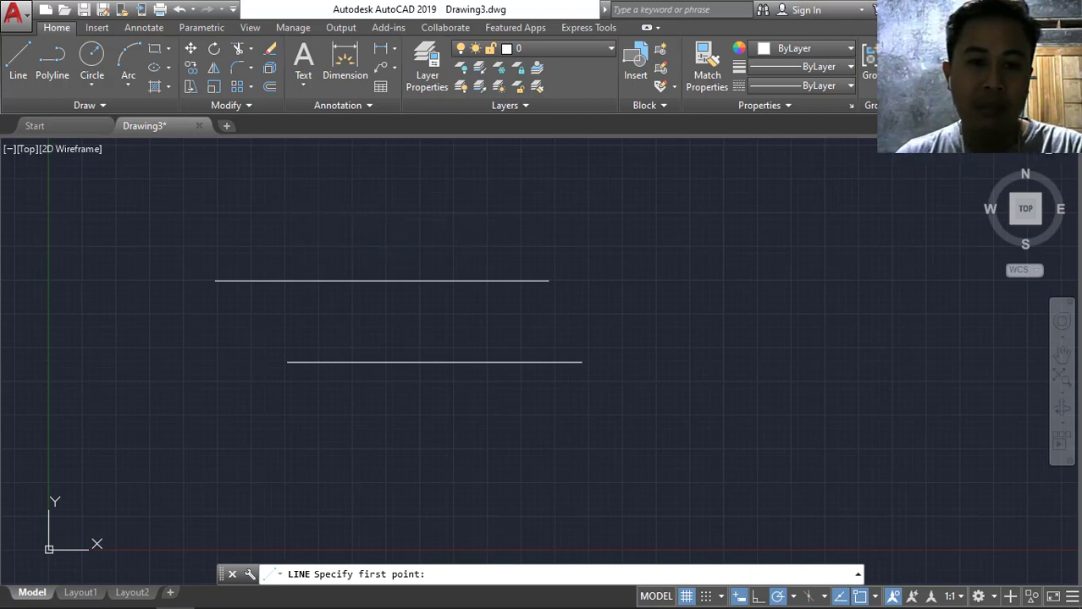
{"action": "key", "text": "Escape"}
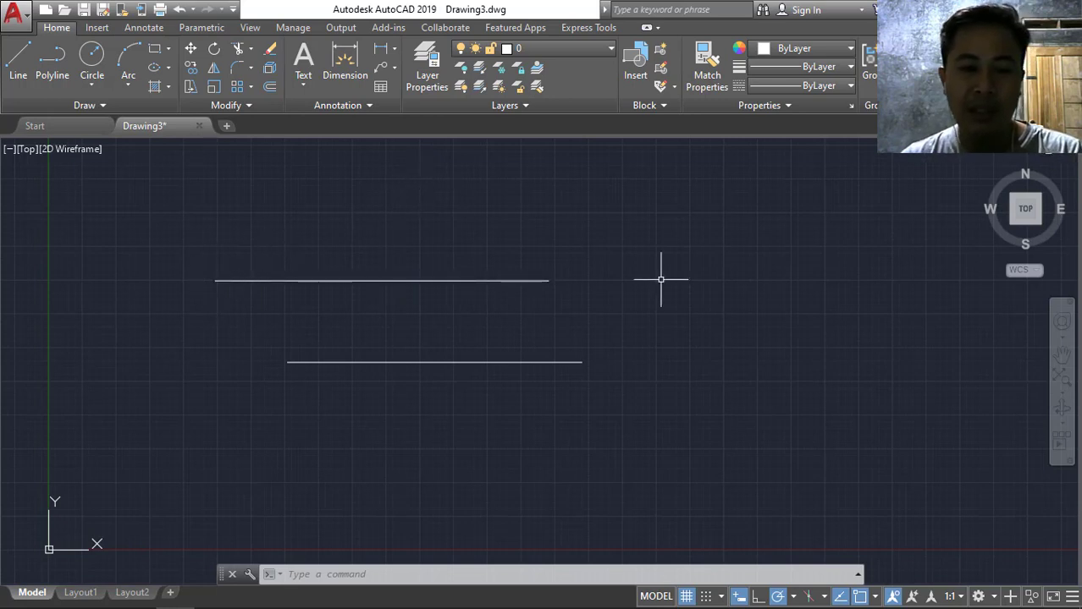
Draw a 100-unit horizontal line above the two long lines, then select the upper long line.
{"action": "left_click", "coordinate": [18, 61]}
{"action": "left_click", "coordinate": [203, 196]}
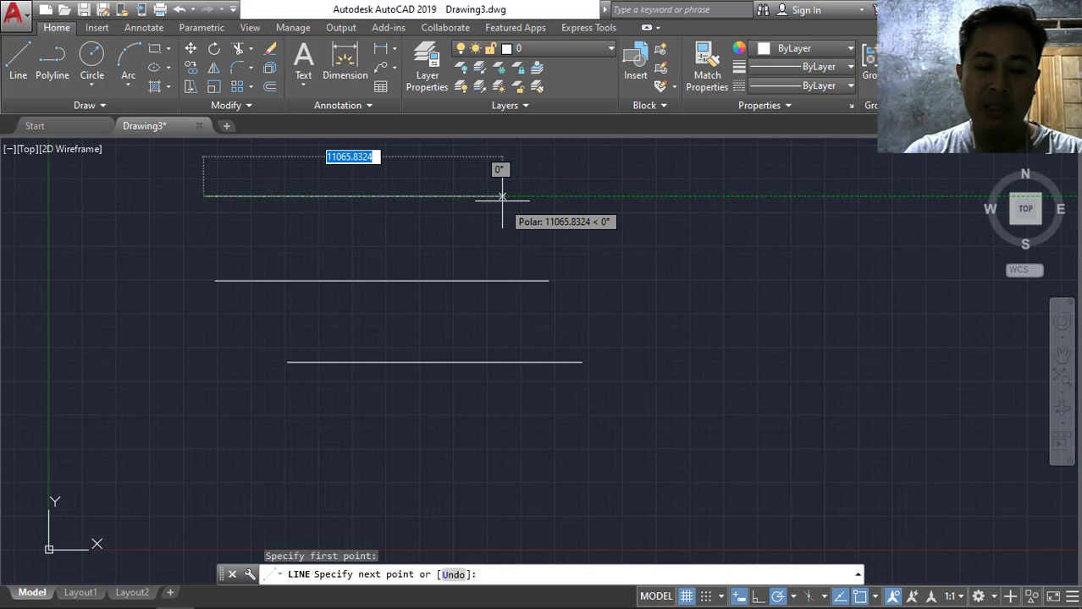
{"action": "type", "text": "100"}
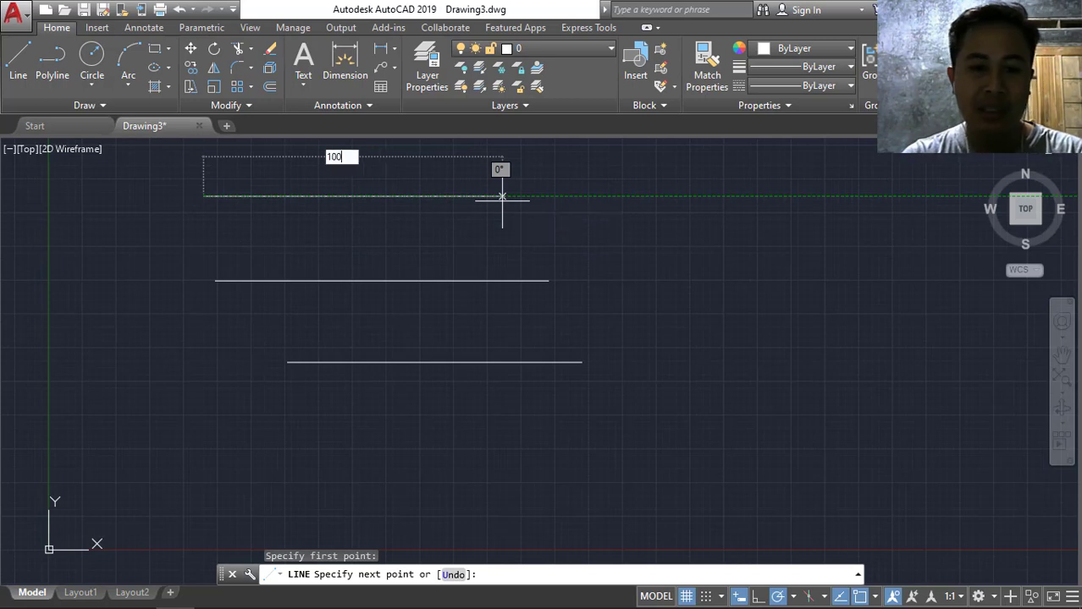
{"action": "key", "text": "Return"}
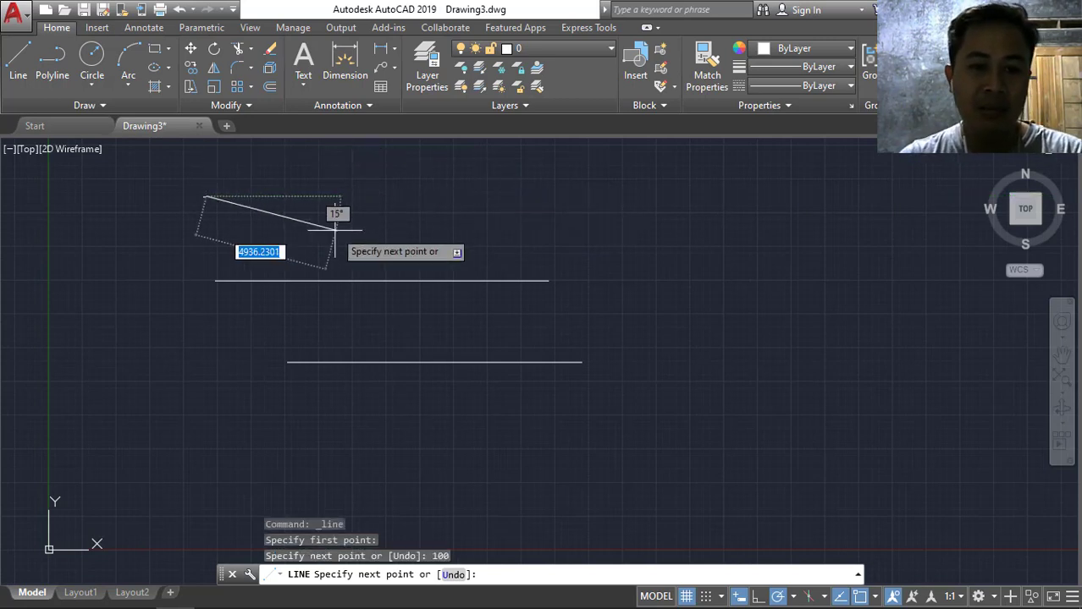
{"action": "scroll", "coordinate": [229, 234], "scroll_direction": "up", "scroll_amount": 5}
{"action": "scroll", "coordinate": [253, 237], "scroll_direction": "down", "scroll_amount": 3}
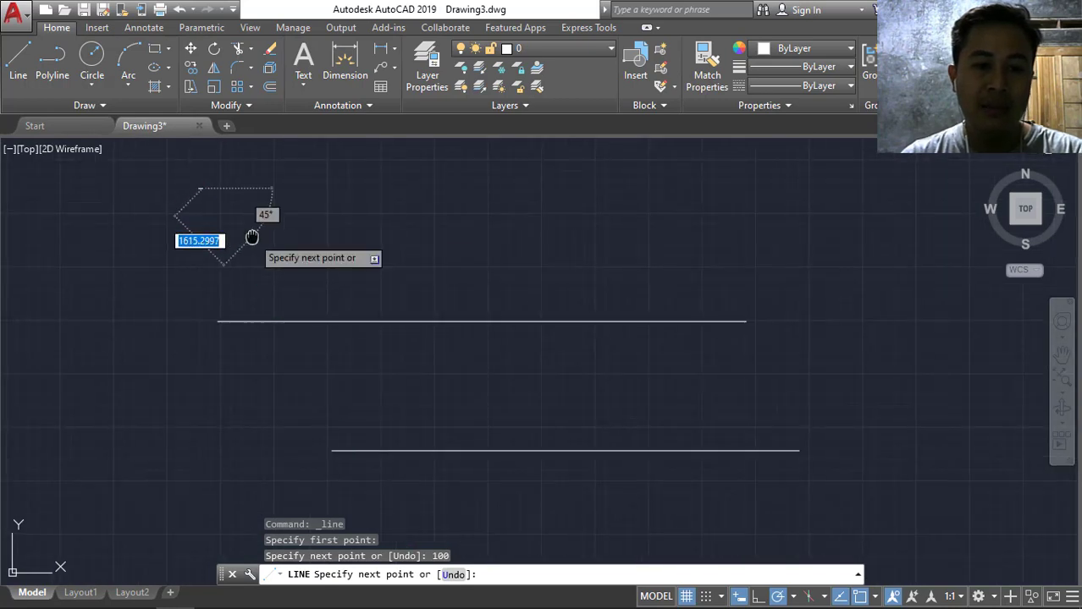
{"action": "middle_click_drag", "start_coordinate": [254, 236], "coordinate": [349, 292]}
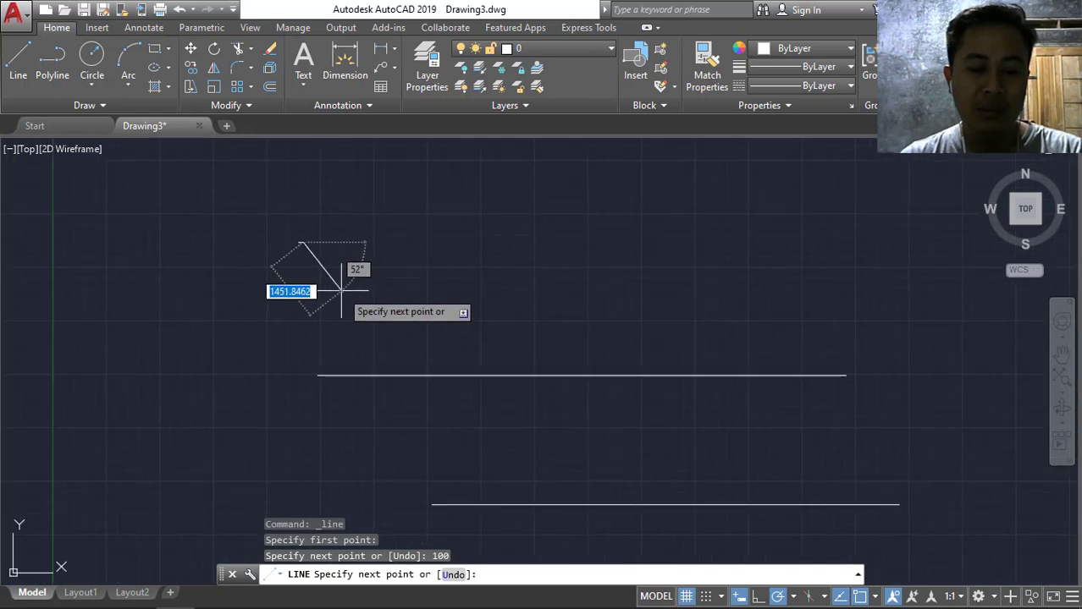
{"action": "key", "text": "Escape"}
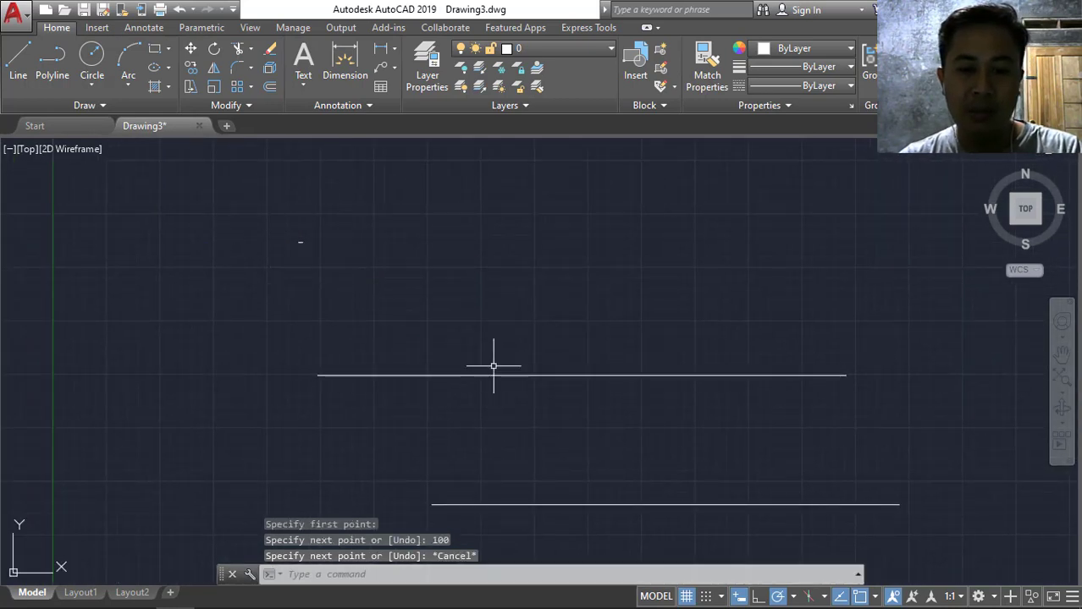
{"action": "left_click", "coordinate": [550, 375]}
Clear the selection, window-select the short 100-unit line, and delete it.
{"action": "key", "text": "Escape"}
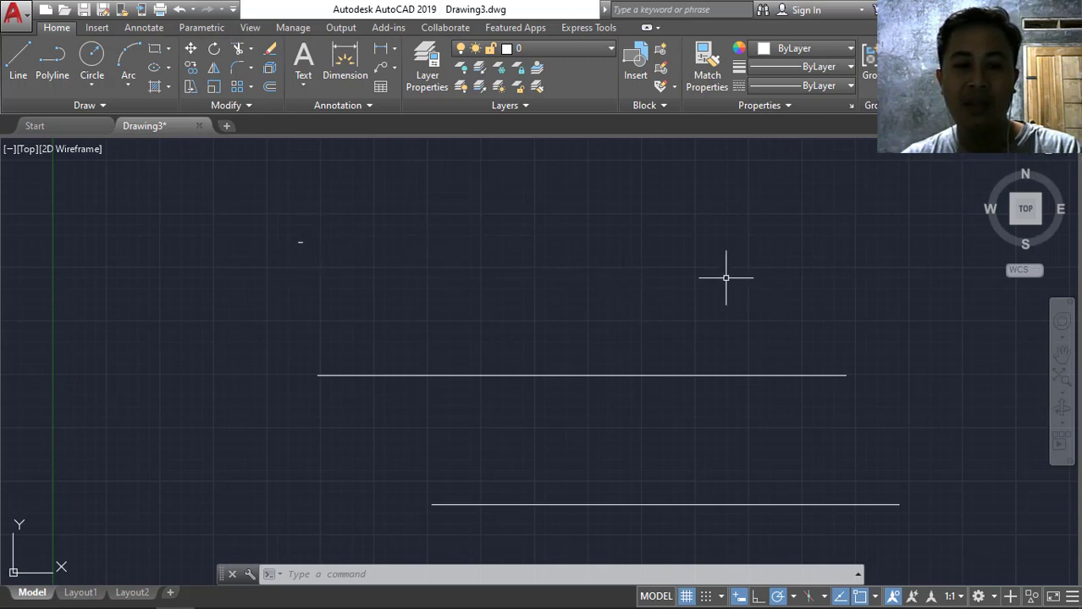
{"action": "left_click_drag", "start_coordinate": [259, 212], "coordinate": [386, 273]}
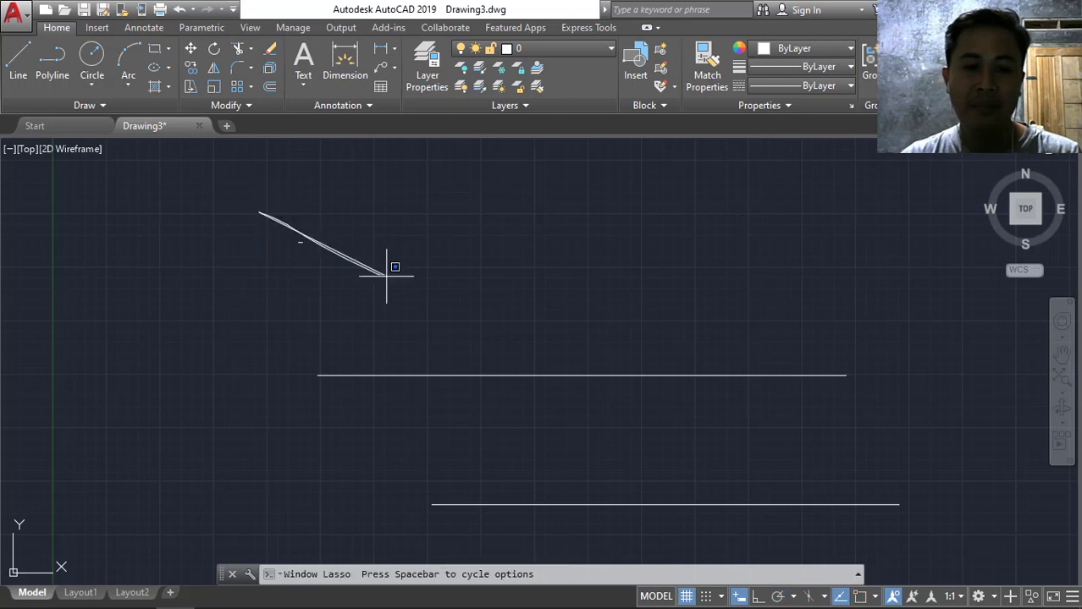
{"action": "left_click", "coordinate": [222, 194]}
{"action": "left_click", "coordinate": [387, 285]}
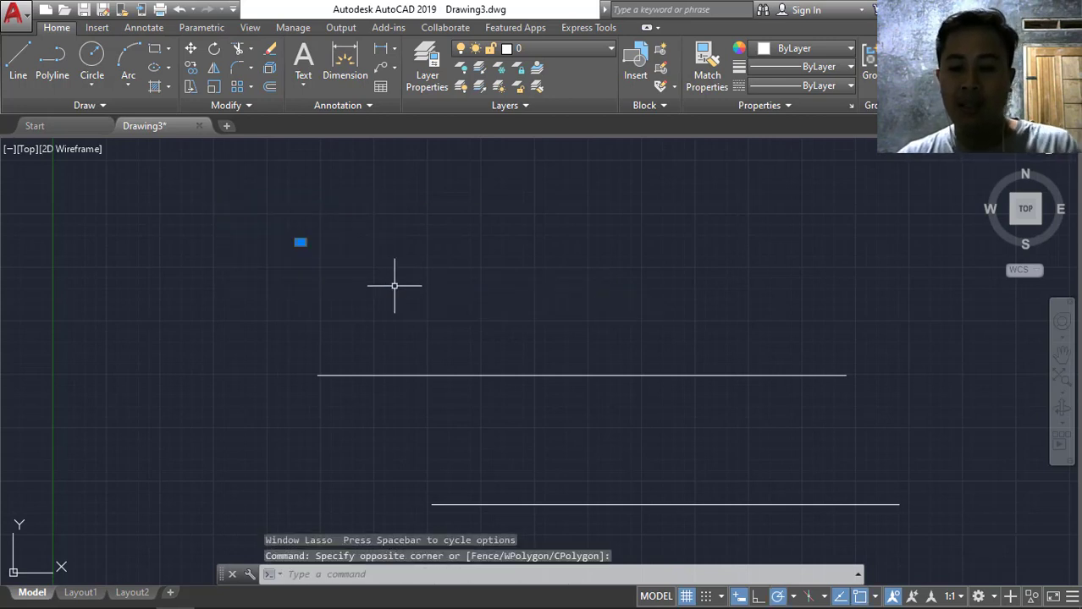
{"action": "key", "text": "Delete"}
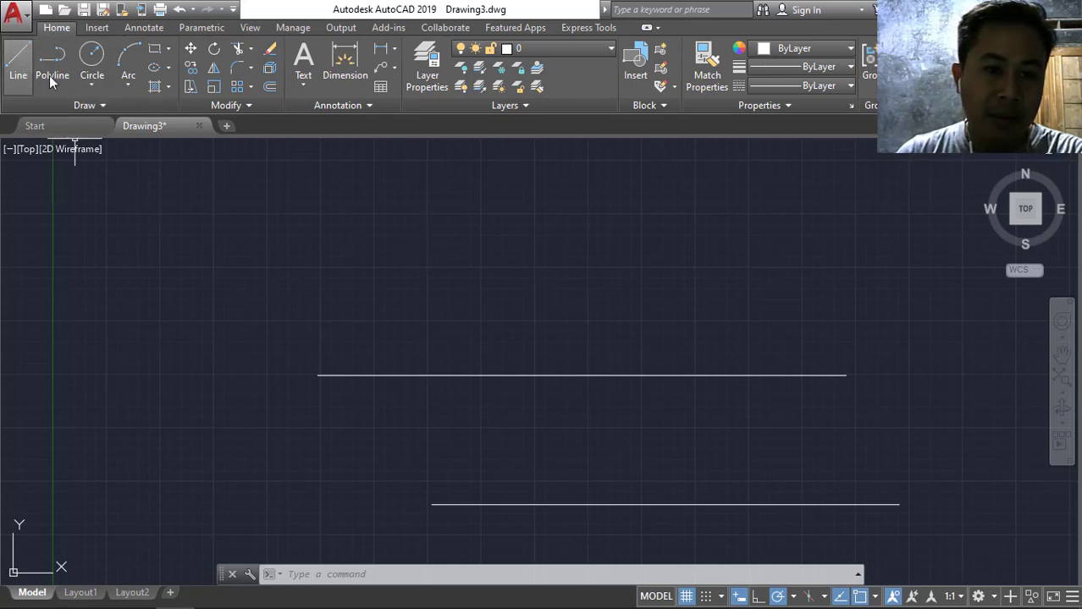
Pan the view so both horizontal lines sit higher and further left.
{"action": "middle_click_drag", "start_coordinate": [549, 338], "coordinate": [481, 246]}
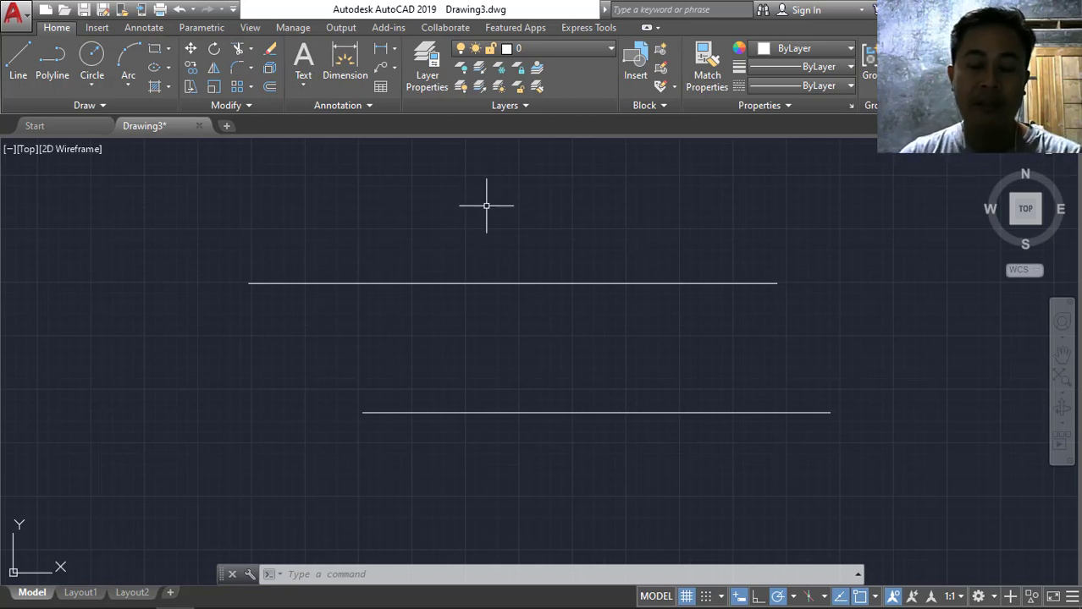
{"action": "mouse_move", "coordinate": [674, 217]}
{"action": "middle_mouse_down"}
{"action": "mouse_move", "coordinate": [595, 188]}
{"action": "mouse_move", "coordinate": [556, 198]}
{"action": "middle_mouse_up"}
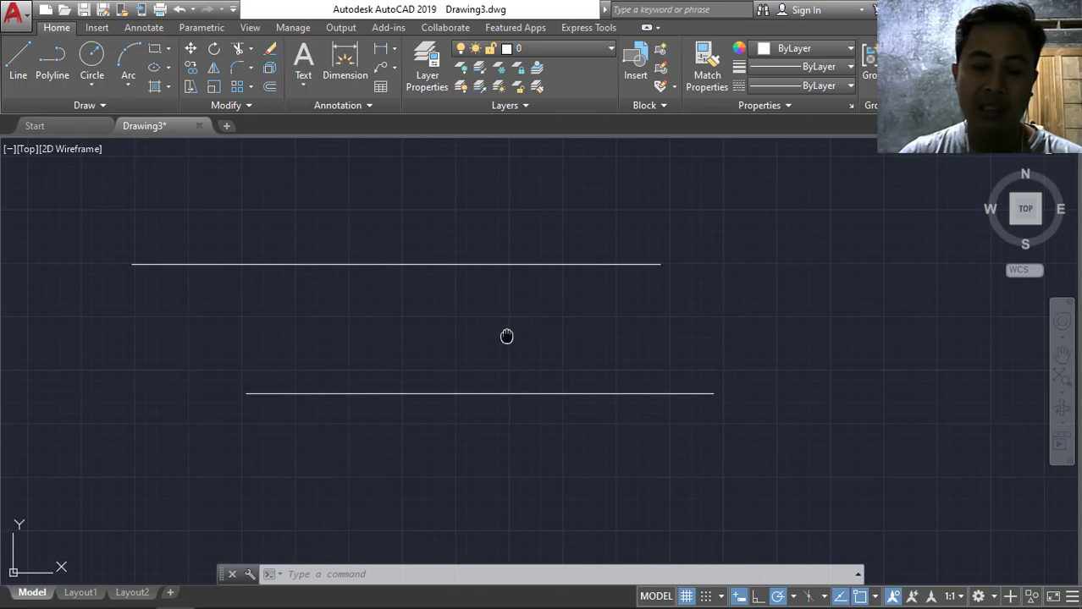
{"action": "mouse_move", "coordinate": [506, 336]}
{"action": "middle_mouse_down"}
{"action": "mouse_move", "coordinate": [635, 320]}
{"action": "mouse_move", "coordinate": [548, 320]}
{"action": "mouse_move", "coordinate": [519, 246]}
{"action": "mouse_move", "coordinate": [544, 319]}
{"action": "mouse_move", "coordinate": [563, 321]}
{"action": "mouse_move", "coordinate": [548, 307]}
{"action": "mouse_move", "coordinate": [552, 280]}
{"action": "mouse_move", "coordinate": [563, 302]}
{"action": "middle_mouse_up"}
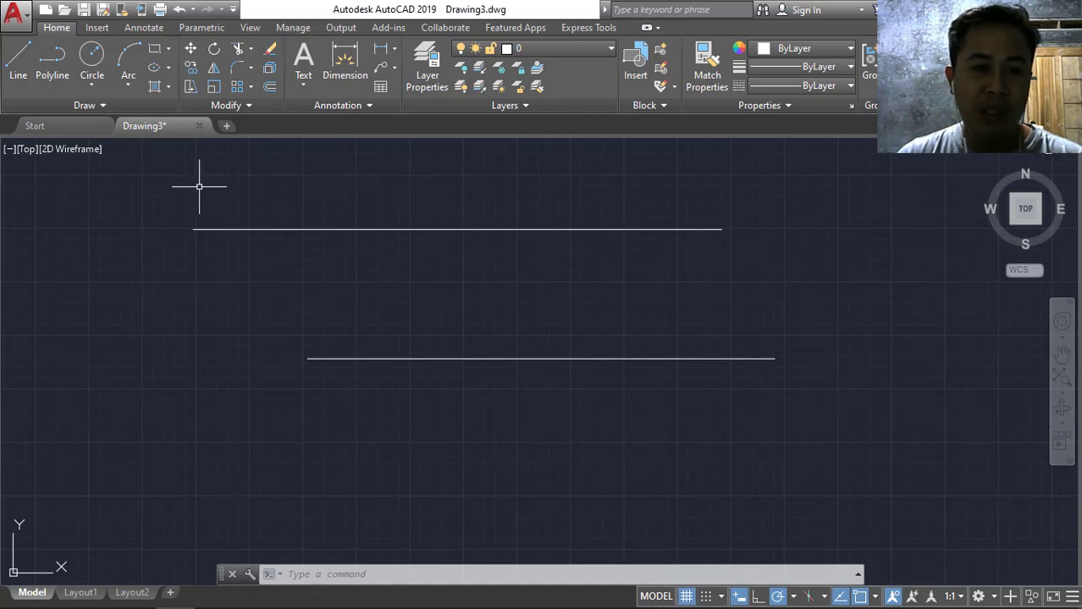
Try a lasso near the upper line, then bring up the drawing area's shortcut menu.
{"action": "mouse_move", "coordinate": [169, 186]}
{"action": "left_mouse_down"}
{"action": "mouse_move", "coordinate": [295, 212]}
{"action": "mouse_move", "coordinate": [167, 198]}
{"action": "mouse_move", "coordinate": [405, 237]}
{"action": "mouse_move", "coordinate": [221, 285]}
{"action": "mouse_move", "coordinate": [149, 275]}
{"action": "left_mouse_up"}
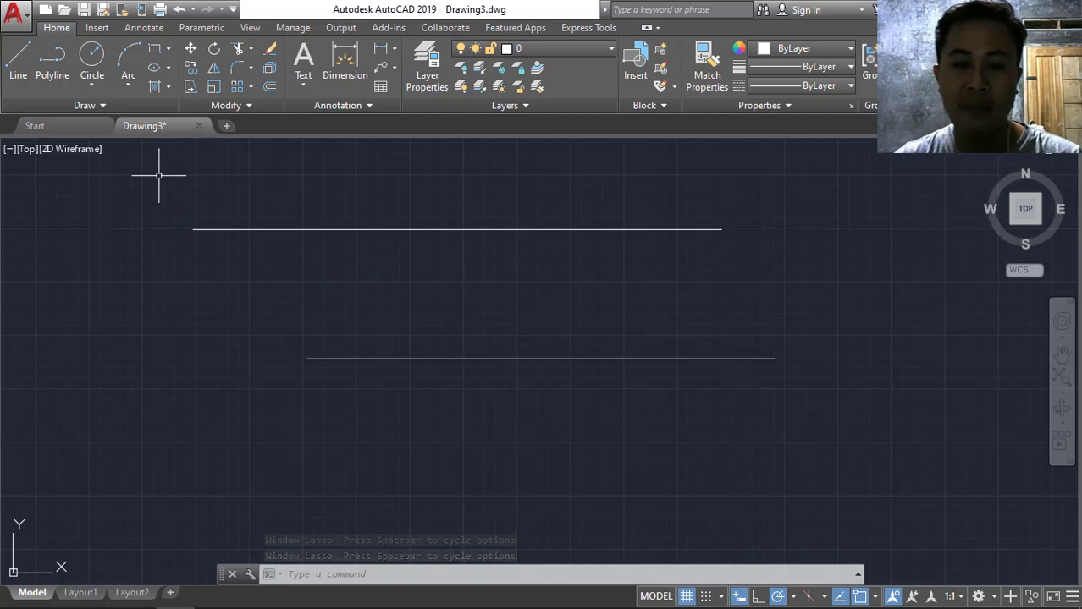
{"action": "right_click", "coordinate": [157, 177]}
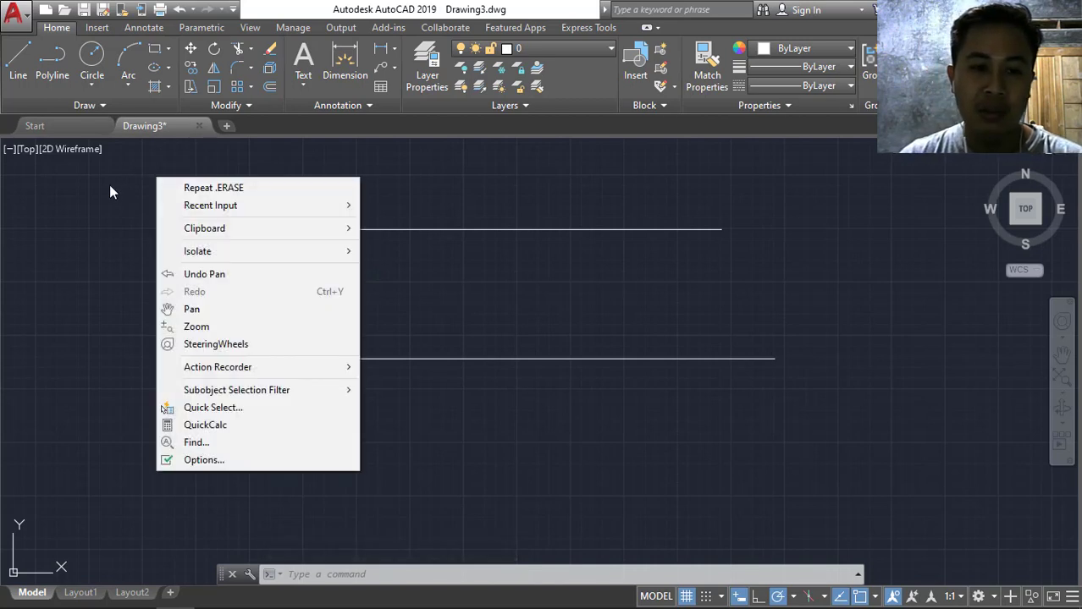
{"action": "right_click", "coordinate": [434, 181]}
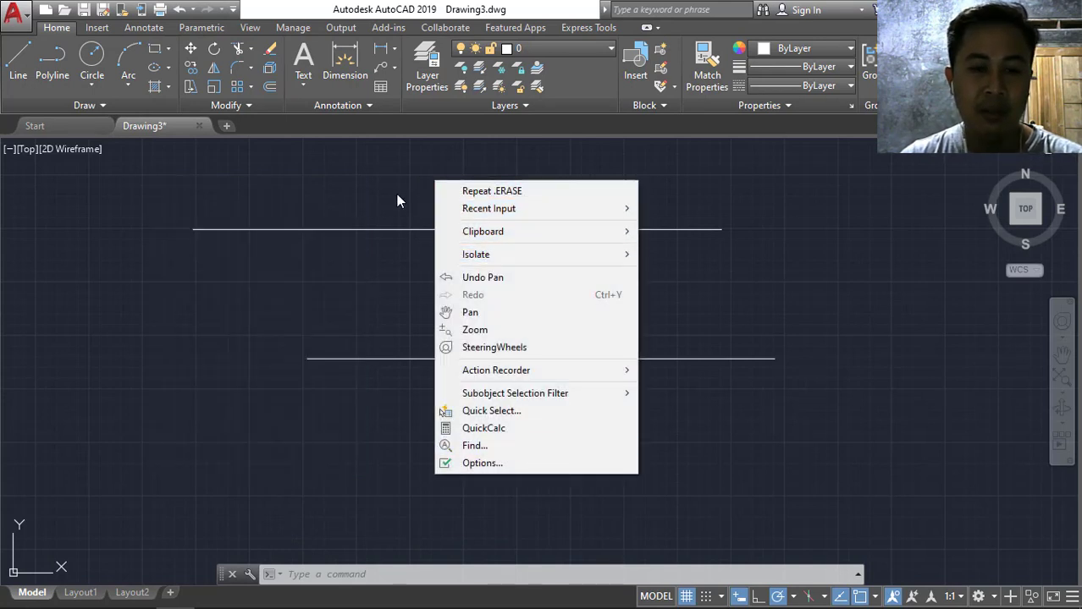
Dismiss the shortcut menu and cancel two started selection windows, leaving both lines unselected.
{"action": "right_click", "coordinate": [359, 171]}
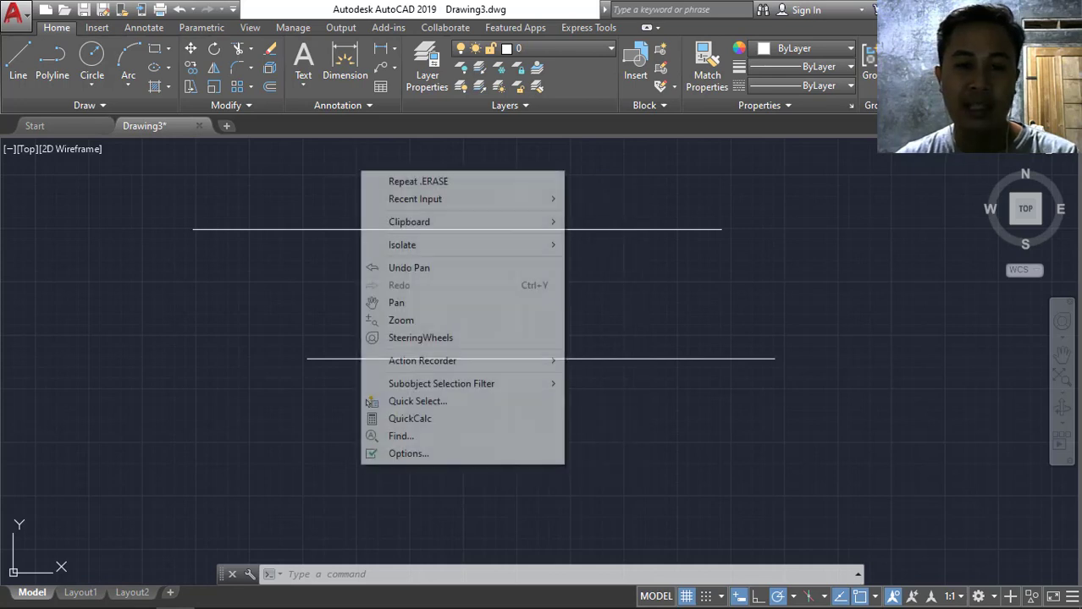
{"action": "left_click", "coordinate": [285, 181]}
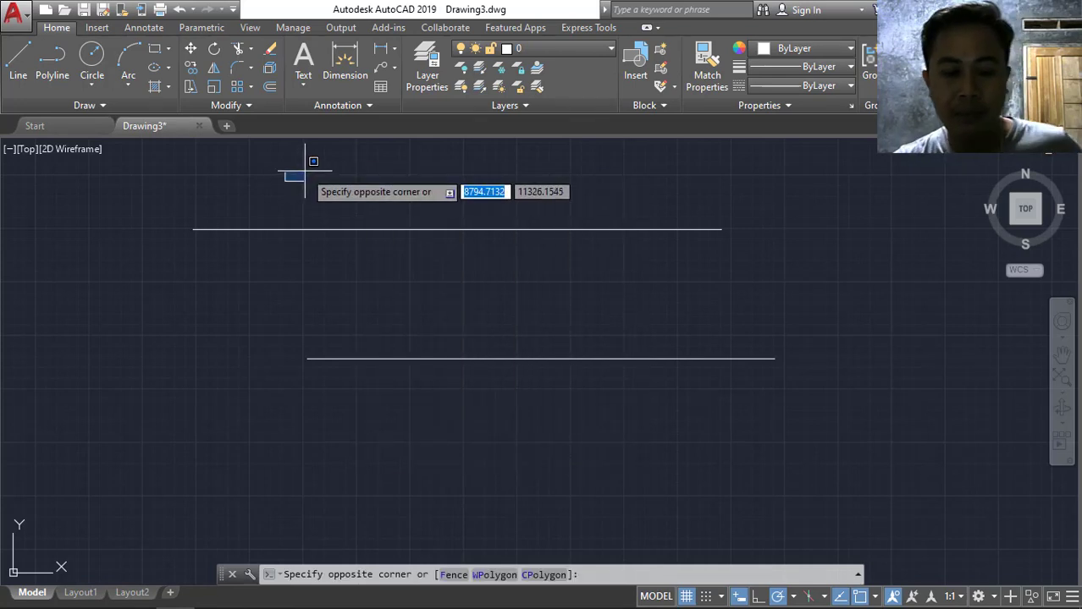
{"action": "key", "text": "Escape"}
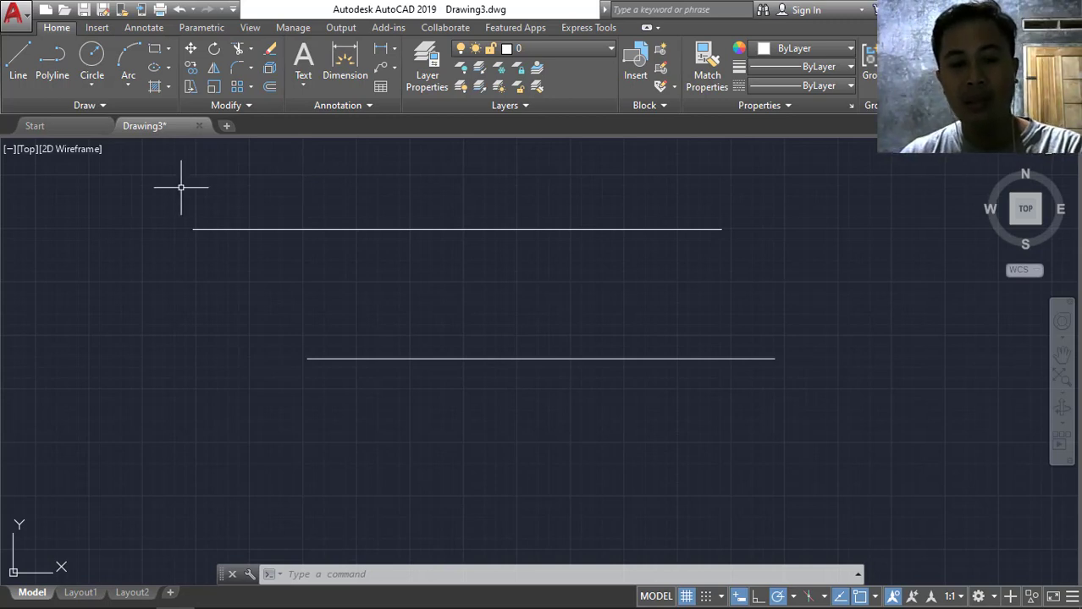
{"action": "left_click", "coordinate": [169, 160]}
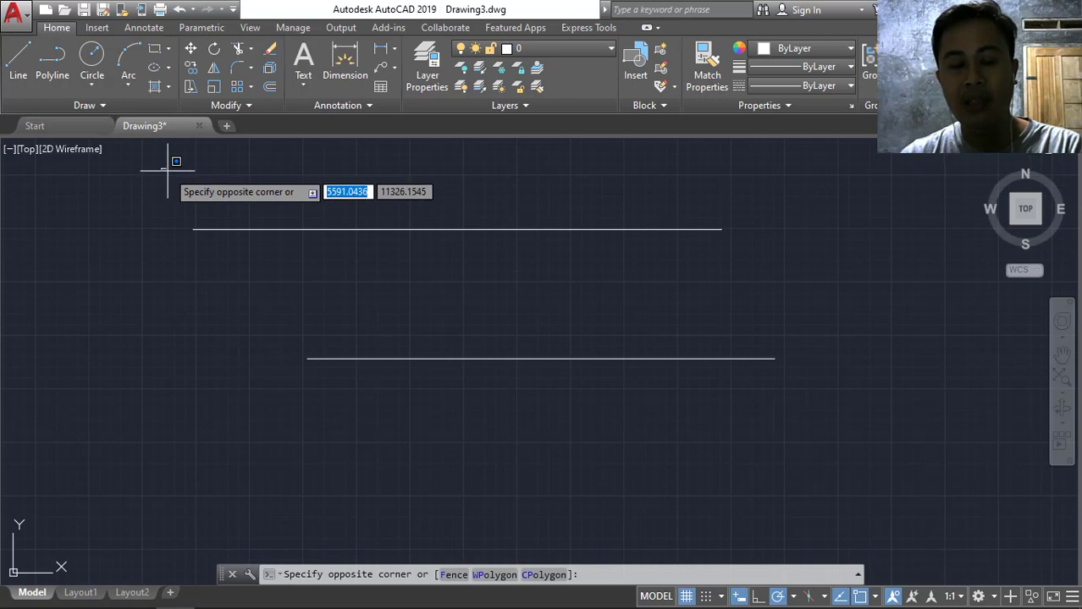
{"action": "key", "text": "Escape"}
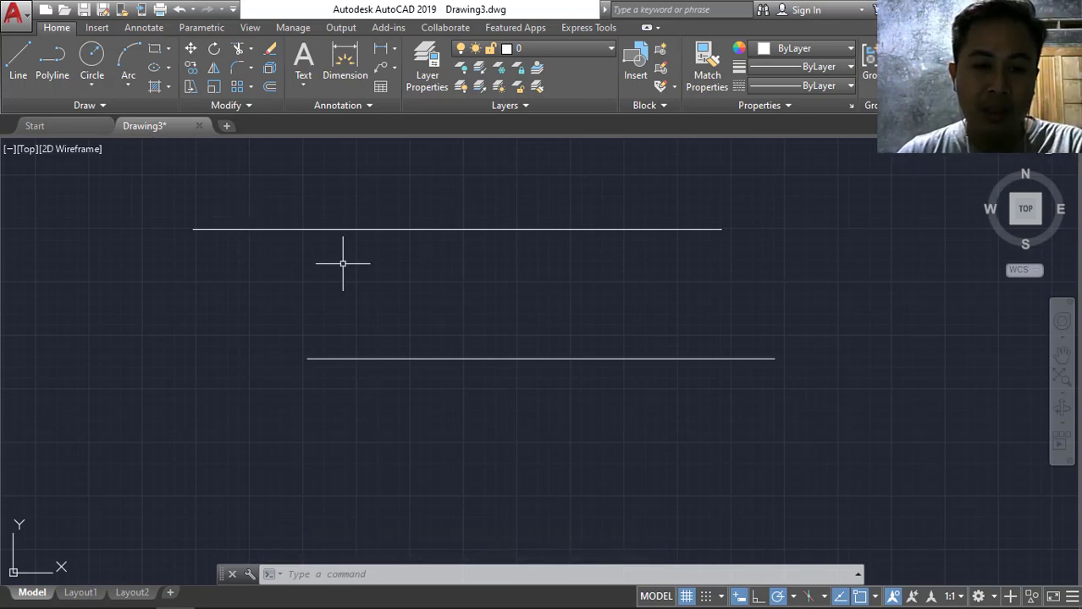
{"action": "left_click", "coordinate": [132, 176]}
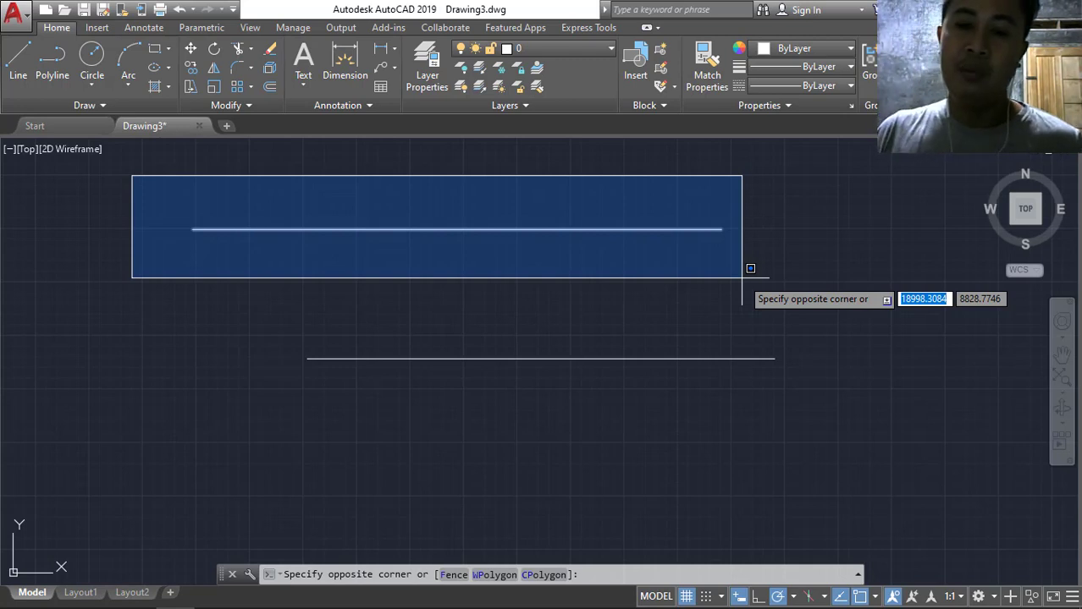
{"action": "left_click", "coordinate": [742, 278]}
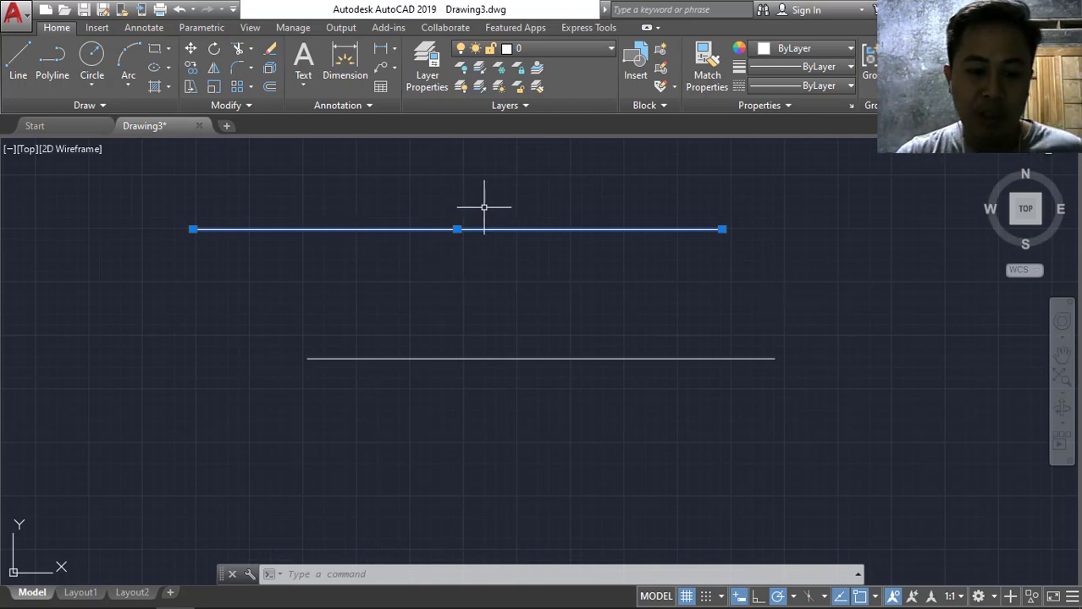
{"action": "left_click", "coordinate": [434, 174]}
{"action": "key", "text": "Escape"}
{"action": "left_click", "coordinate": [129, 172]}
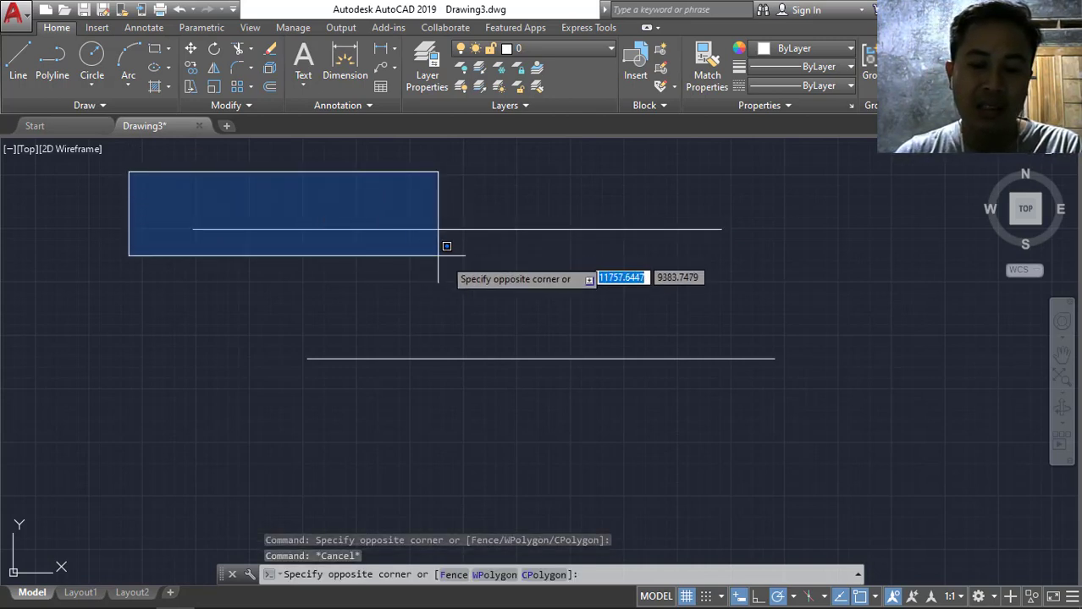
{"action": "left_click", "coordinate": [862, 416]}
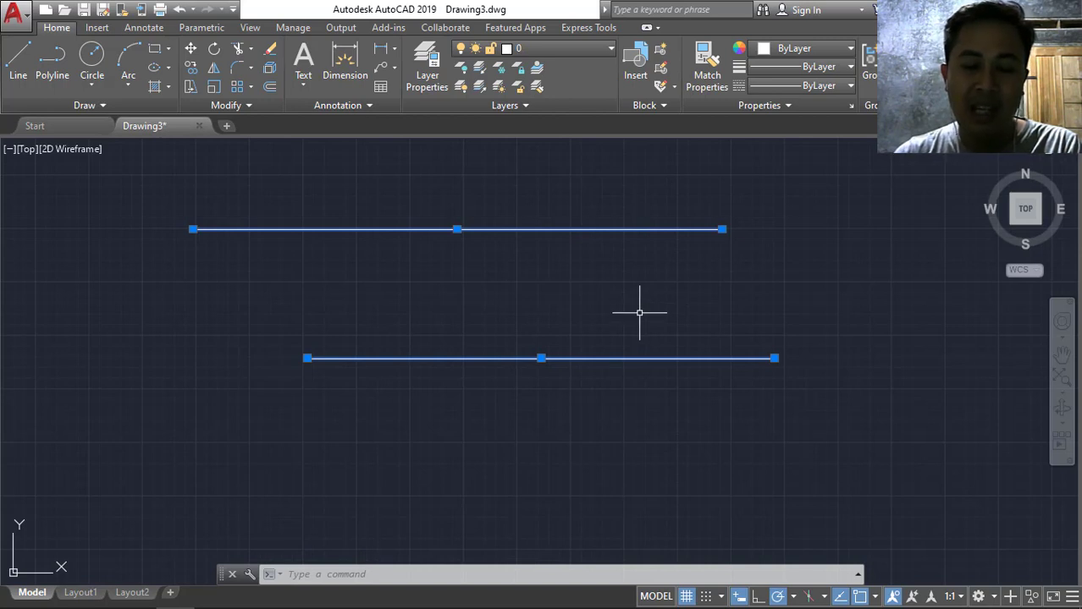
{"action": "key", "text": "Escape"}
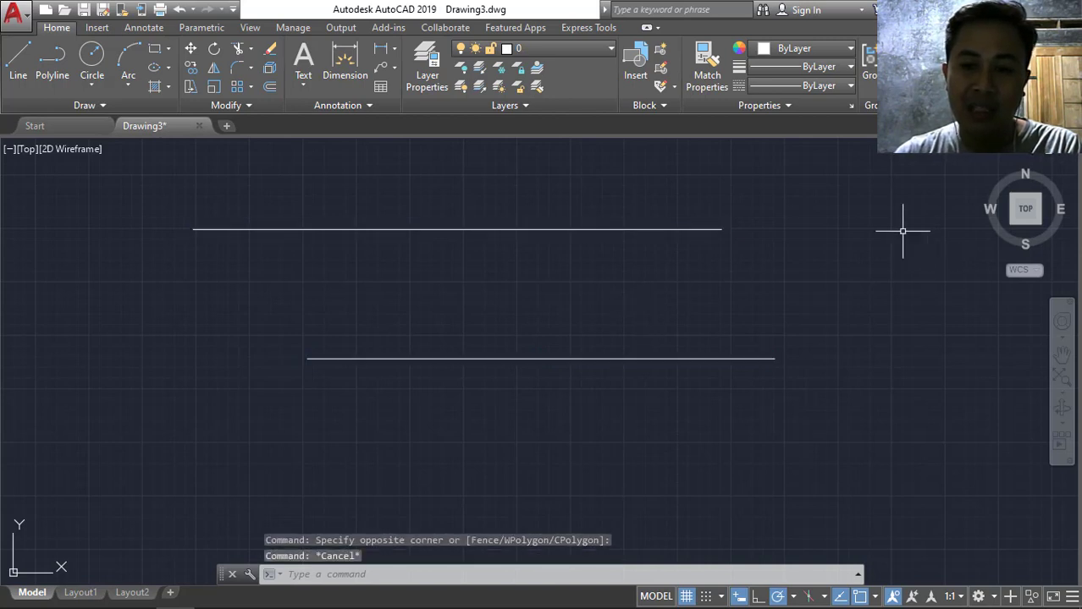
{"action": "left_click", "coordinate": [135, 171]}
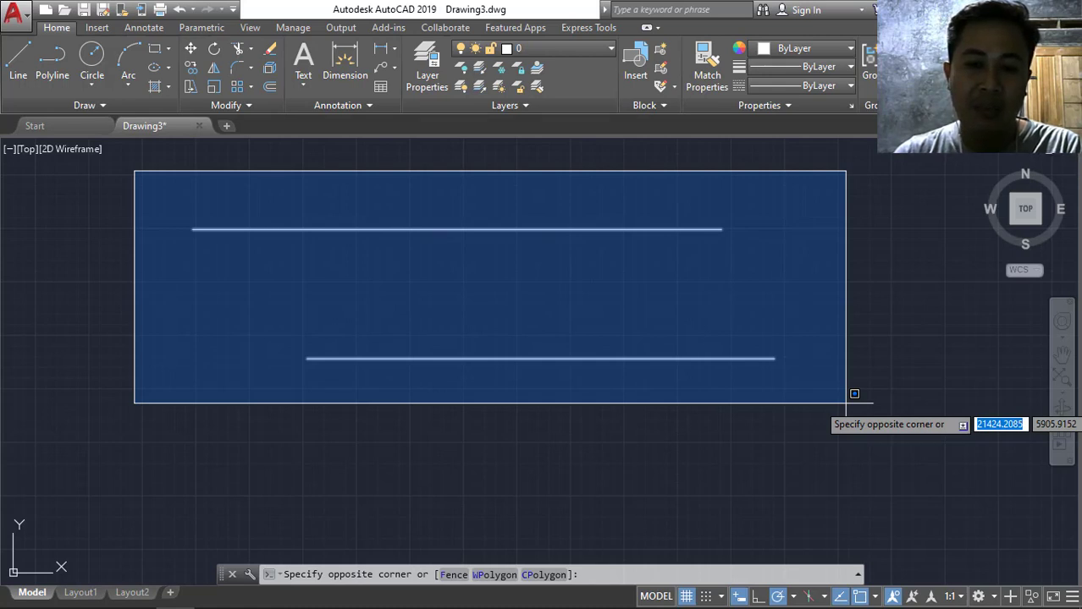
{"action": "left_click", "coordinate": [854, 394]}
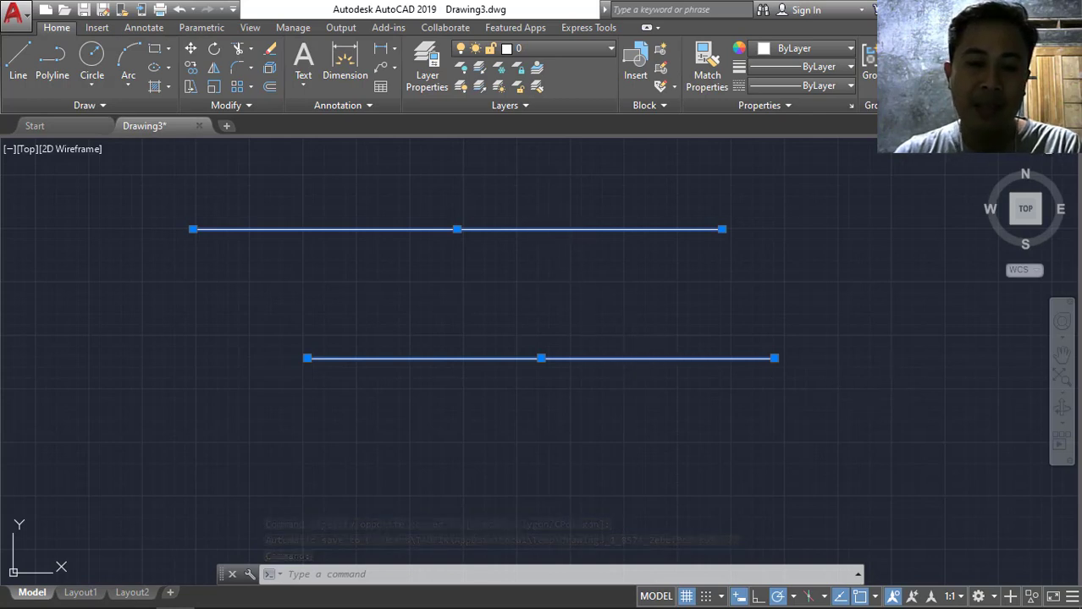
{"action": "key", "text": "Escape"}
{"action": "left_click", "coordinate": [112, 172]}
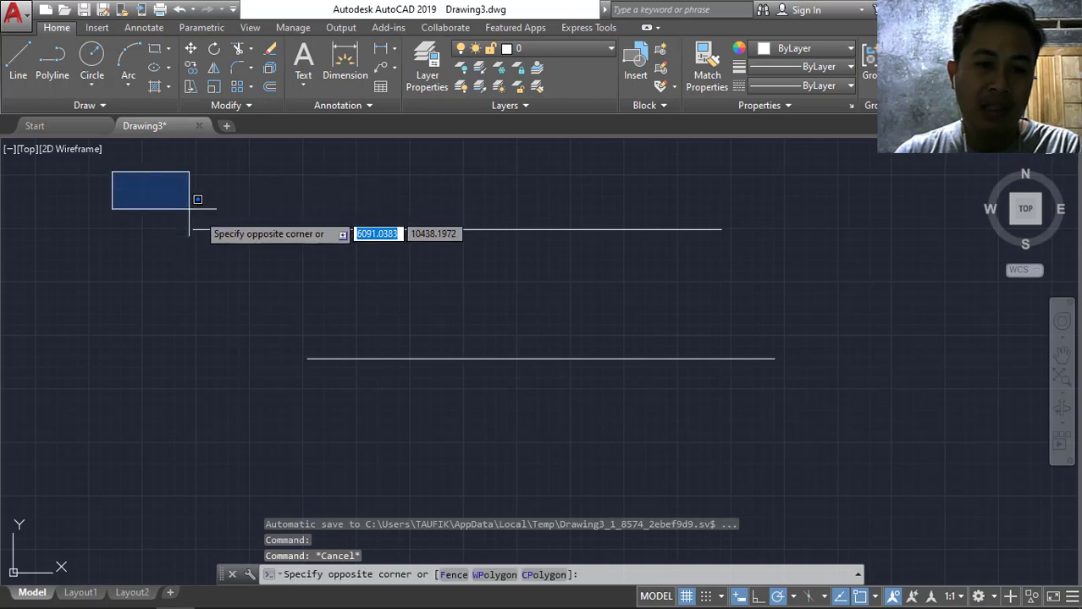
{"action": "left_click", "coordinate": [526, 421]}
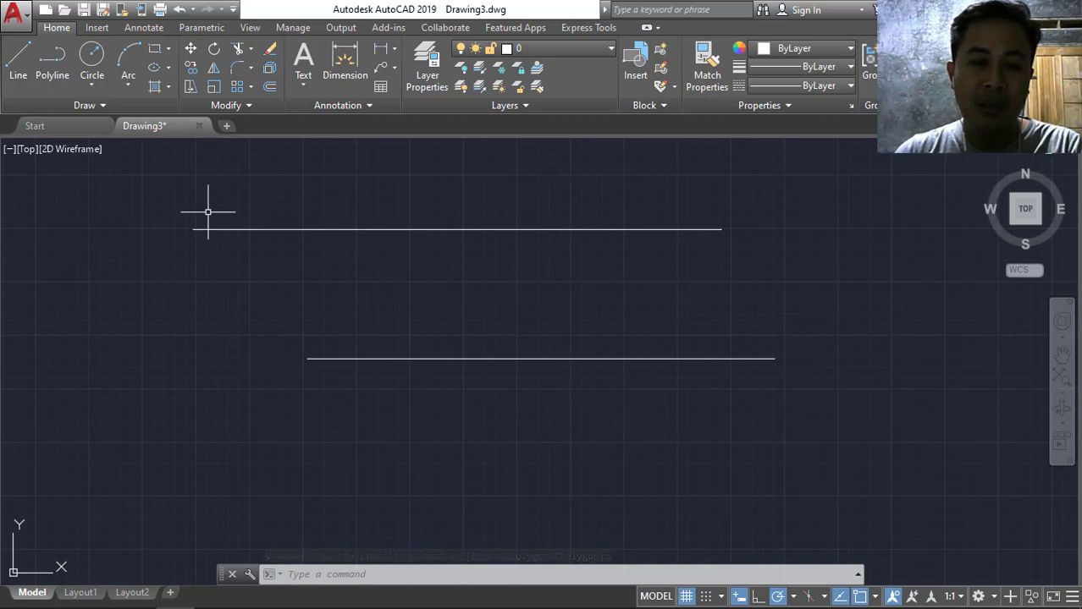
After an empty window, crossing-select both lines at their right ends, clear, and begin another crossing window.
{"action": "left_click", "coordinate": [111, 186]}
{"action": "left_click", "coordinate": [566, 428]}
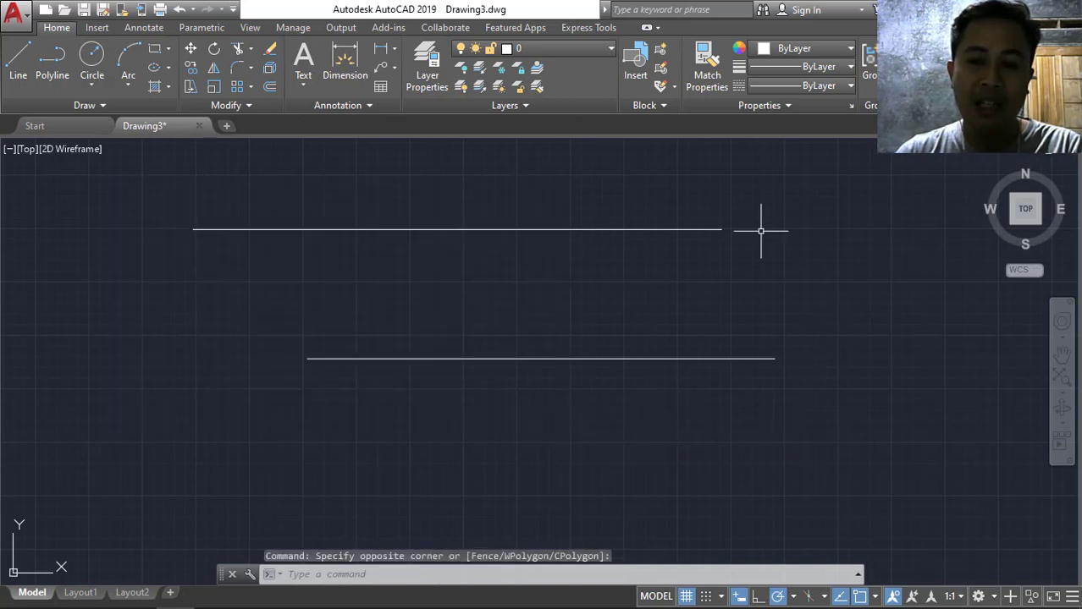
{"action": "left_click", "coordinate": [924, 171]}
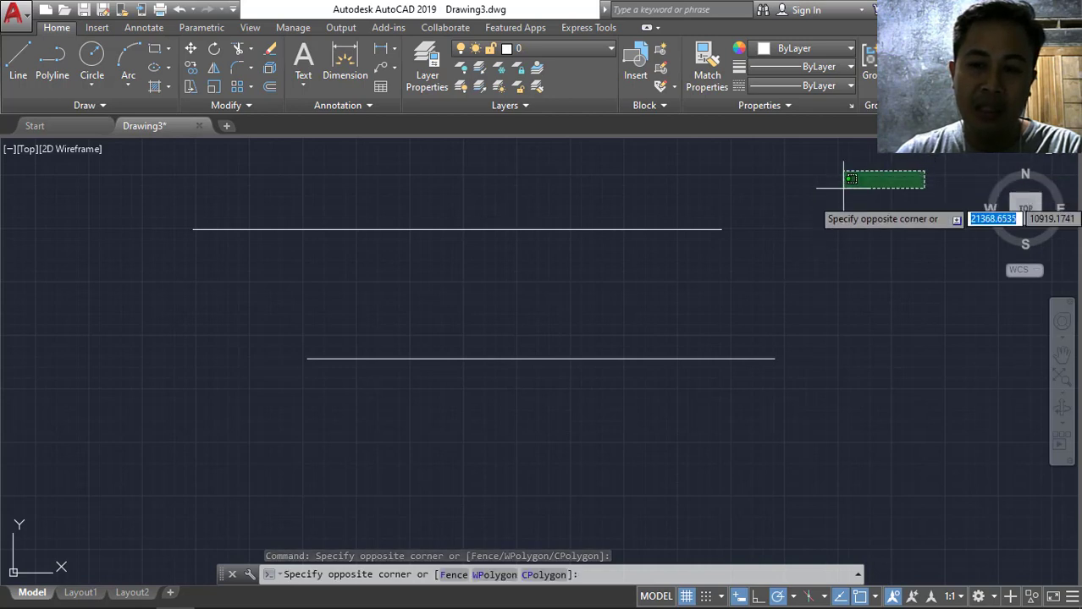
{"action": "left_click", "coordinate": [542, 410]}
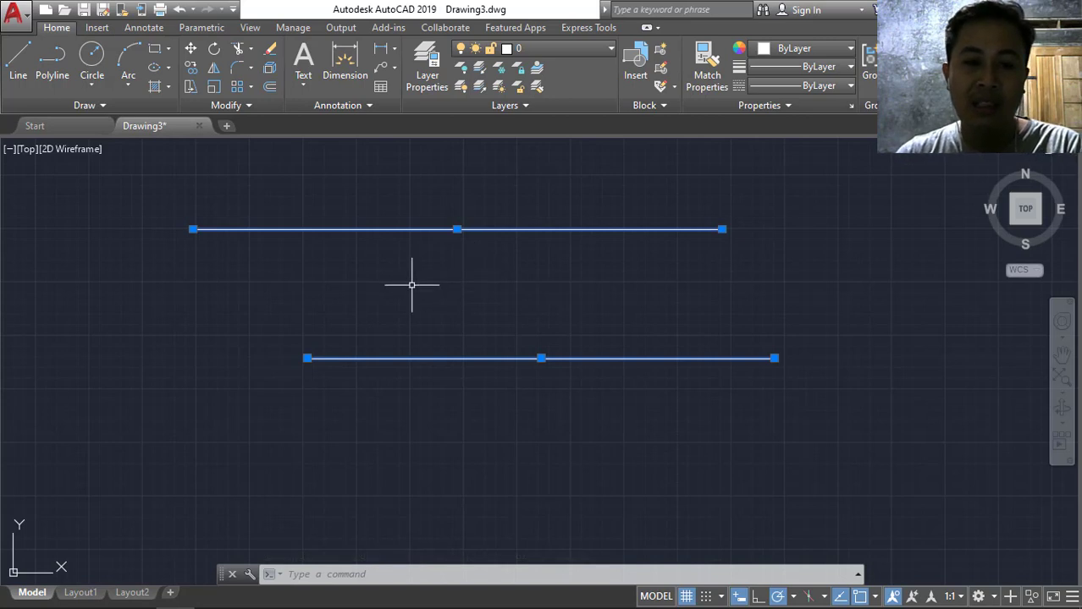
{"action": "key", "text": "Escape"}
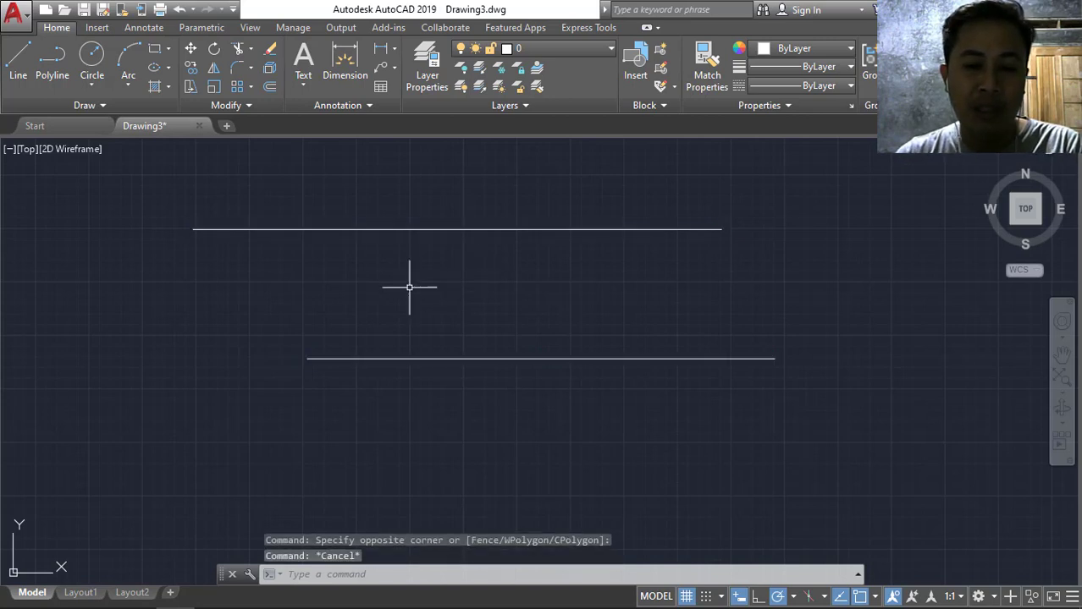
{"action": "left_click", "coordinate": [922, 183]}
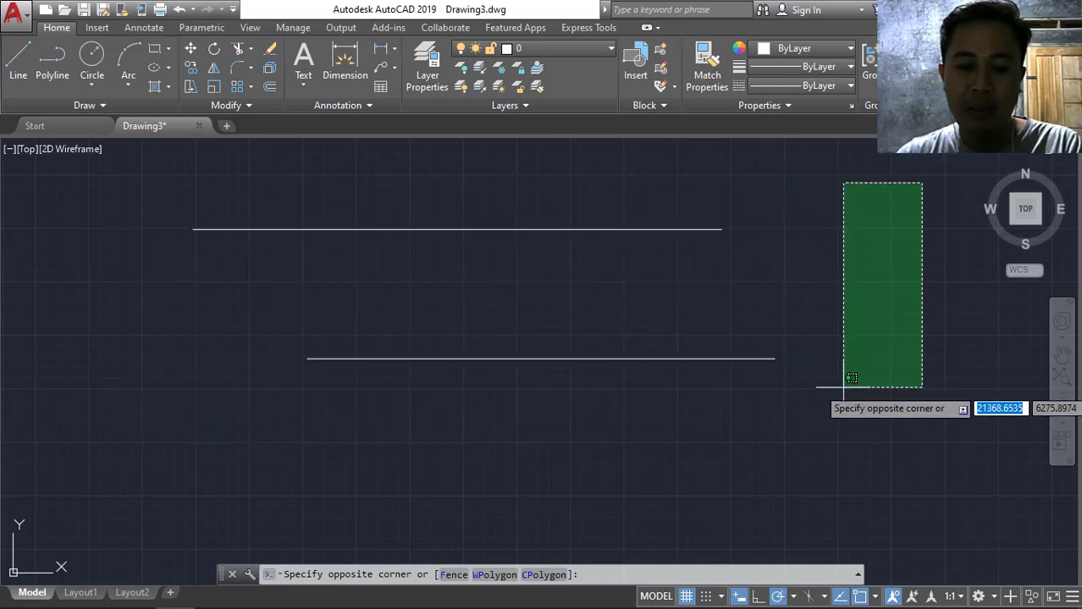
Crossing-select both lines by touching only their right portions, then clear the selection.
{"action": "key", "text": "Escape"}
{"action": "left_click", "coordinate": [877, 158]}
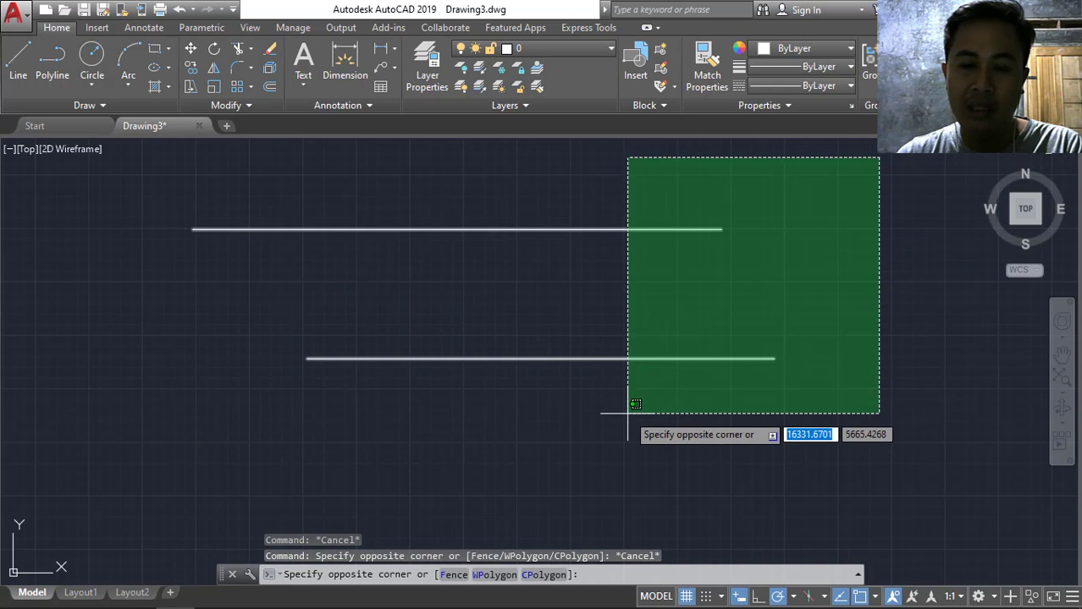
{"action": "left_click", "coordinate": [632, 414]}
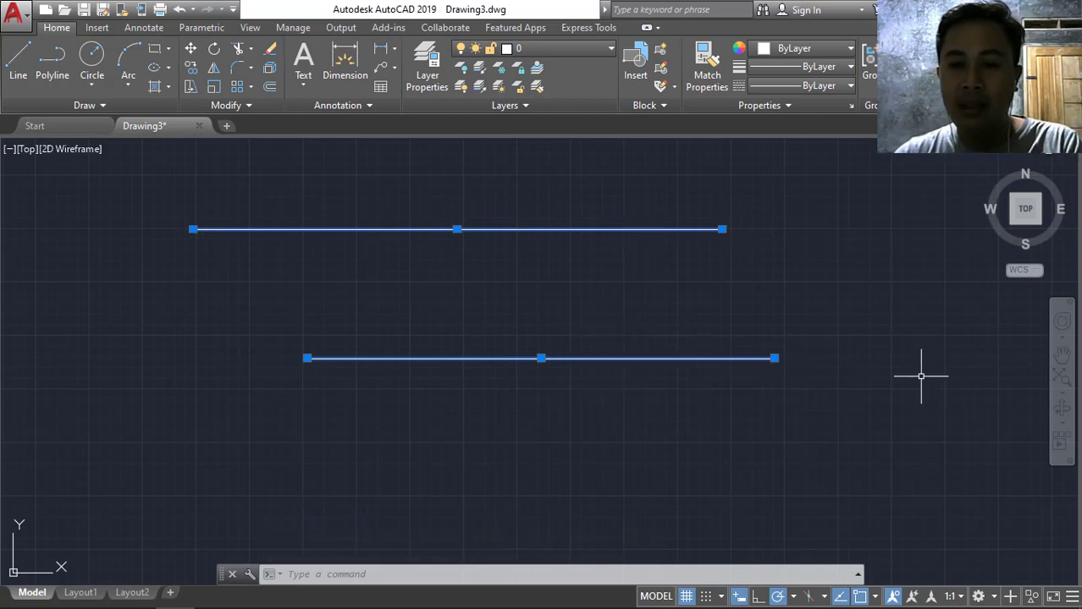
{"action": "key", "text": "Escape"}
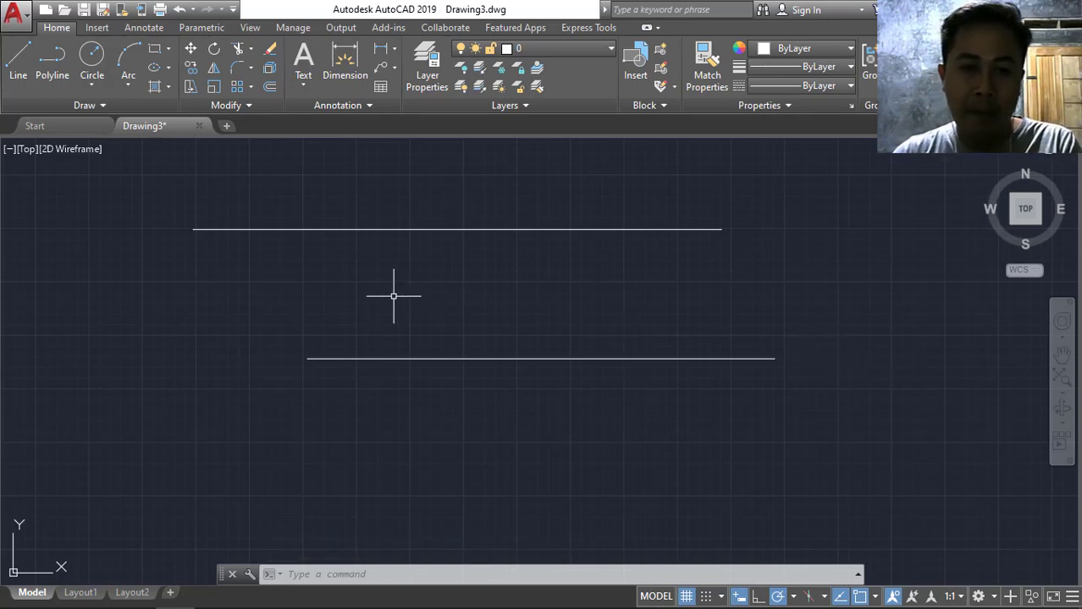
Select both lines with a left-to-right window fully enclosing them, then deselect them.
{"action": "left_click", "coordinate": [135, 169]}
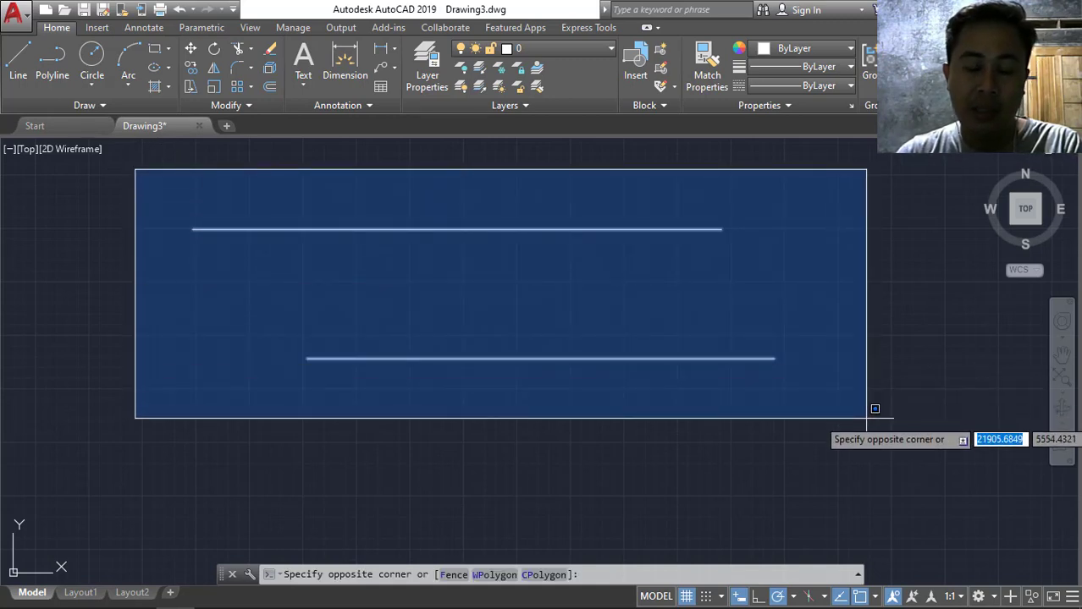
{"action": "left_click", "coordinate": [866, 418]}
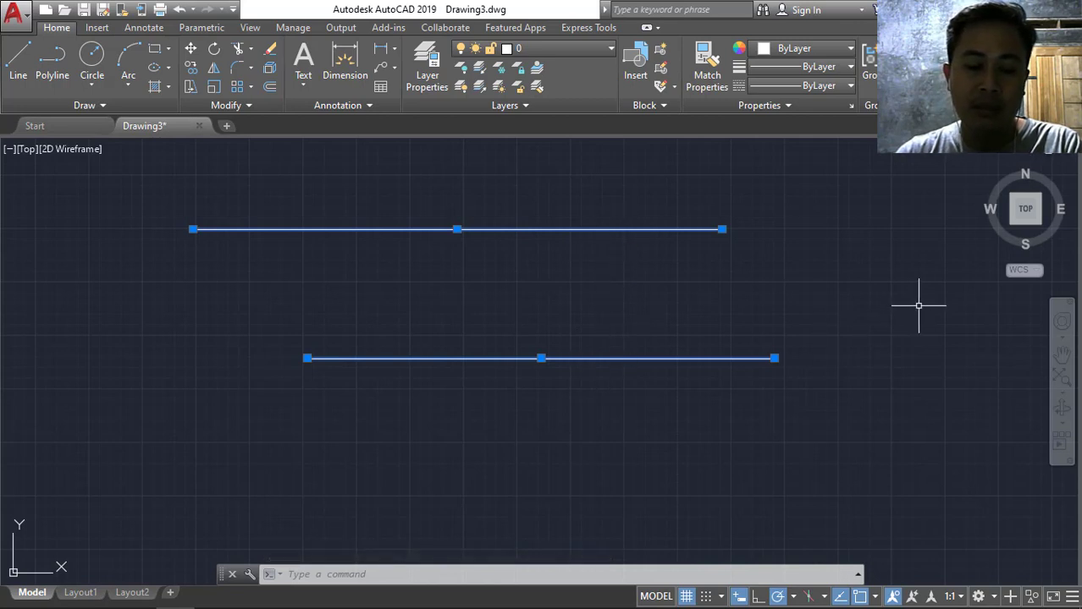
{"action": "key", "text": "Escape"}
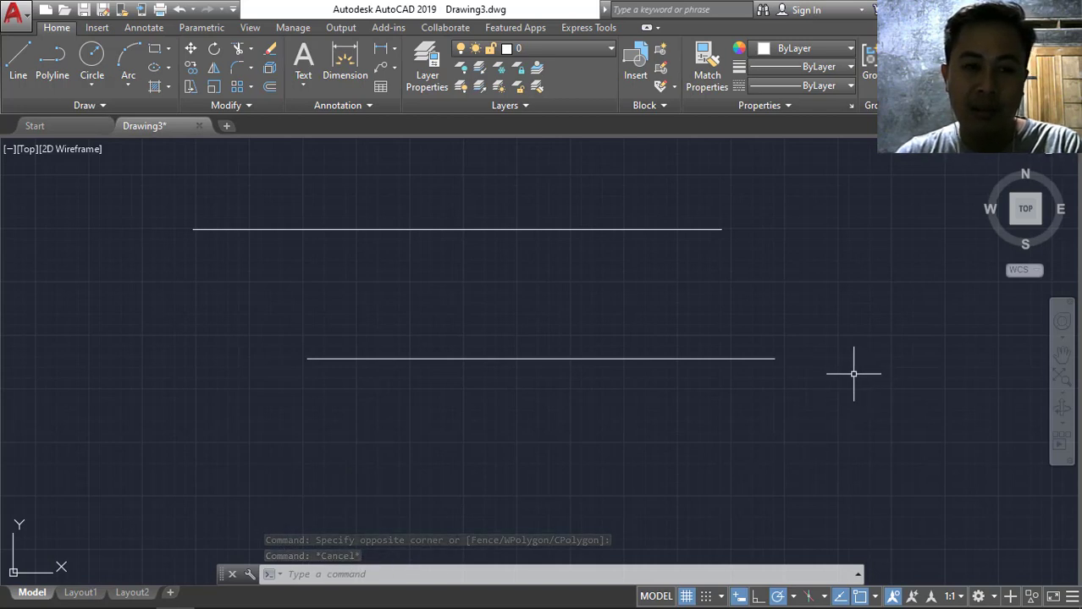
Draw a shorter horizontal line beneath the two long lines, starting left of the middle one, and select it.
{"action": "left_click", "coordinate": [20, 61]}
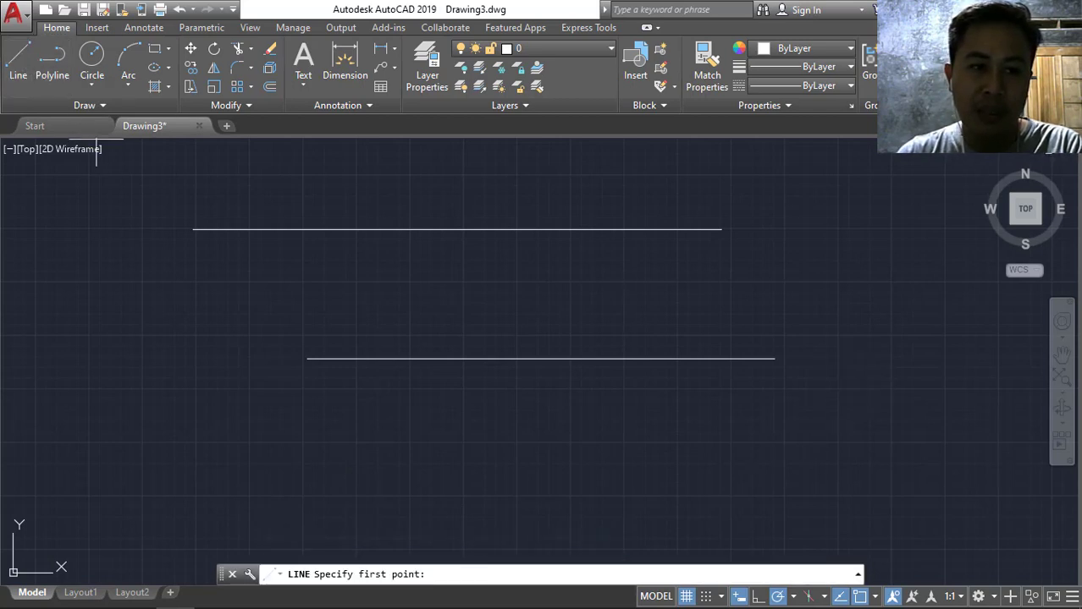
{"action": "left_click", "coordinate": [329, 429]}
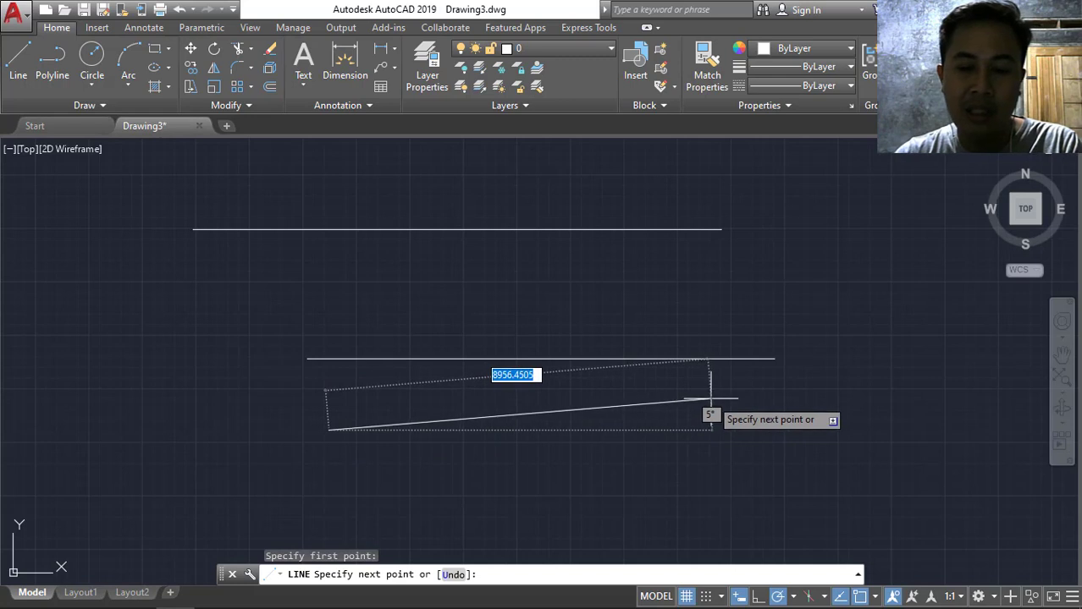
{"action": "key", "text": "Escape"}
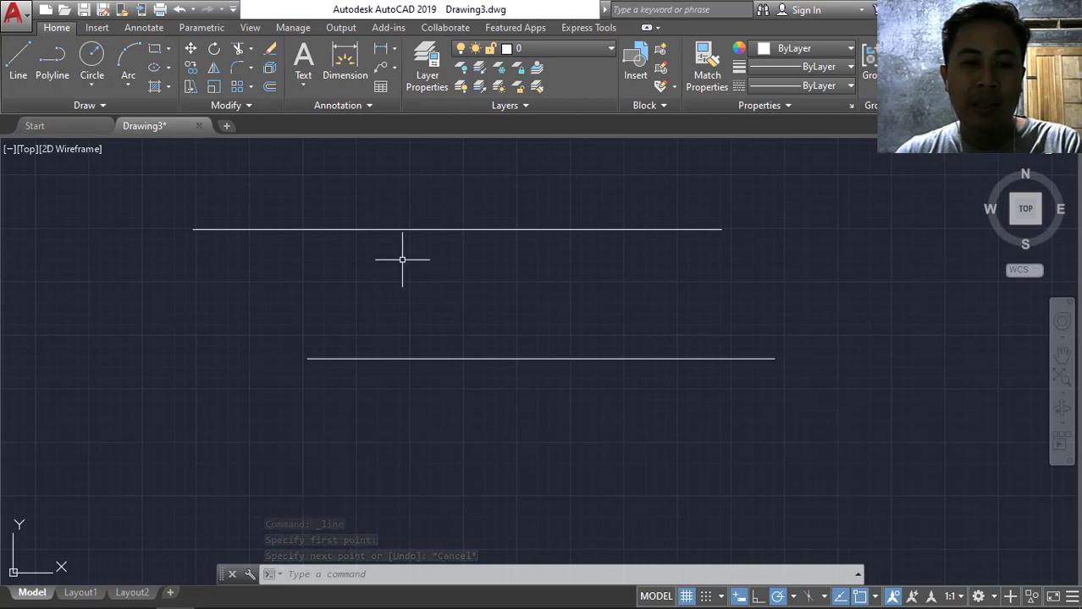
{"action": "left_click", "coordinate": [17, 66]}
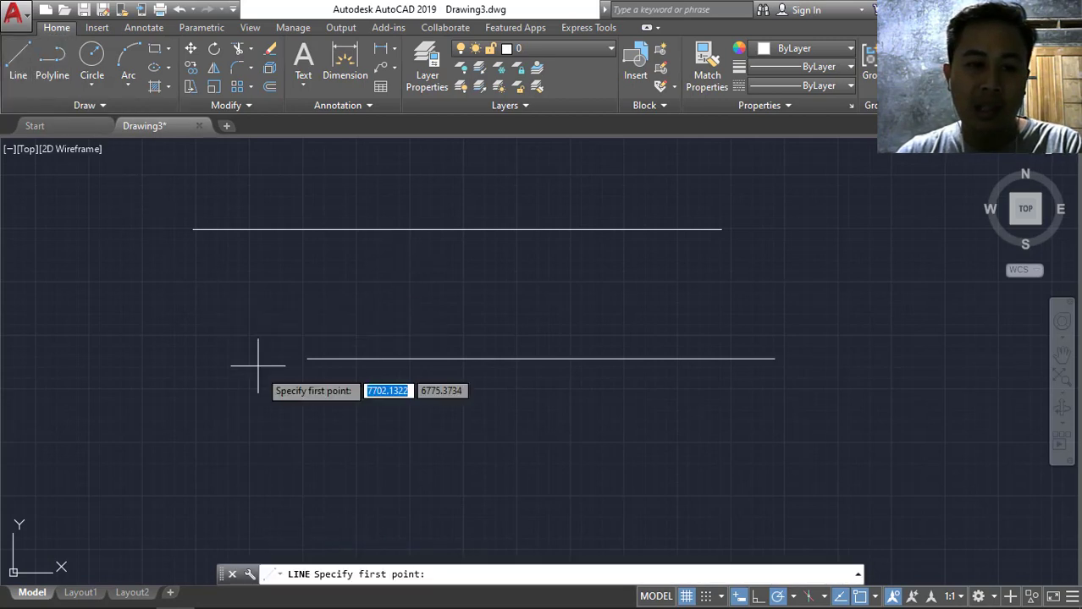
{"action": "left_click", "coordinate": [282, 428]}
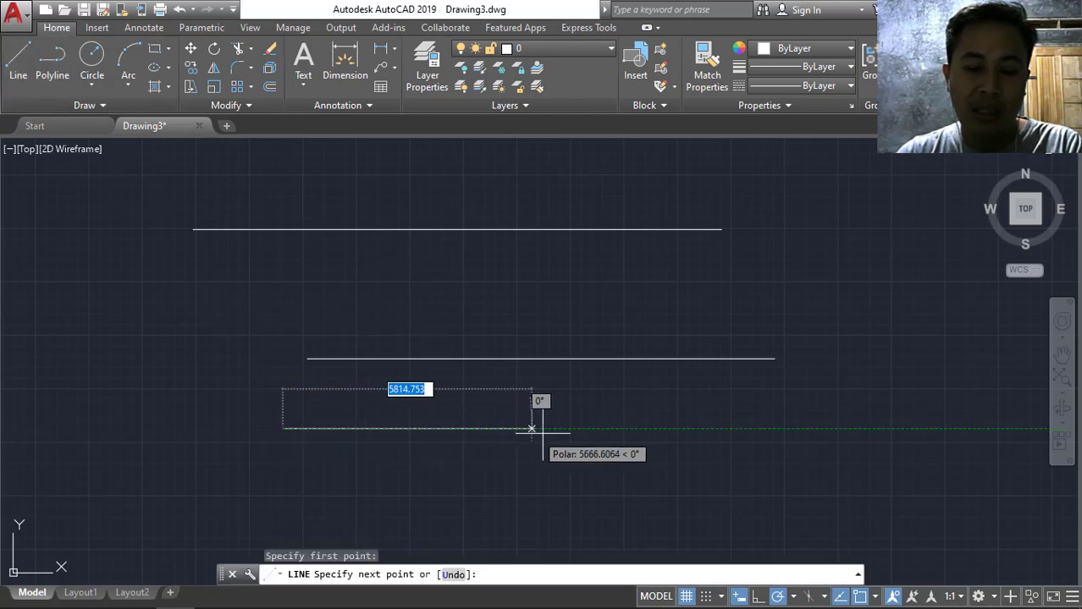
{"action": "left_click", "coordinate": [598, 427]}
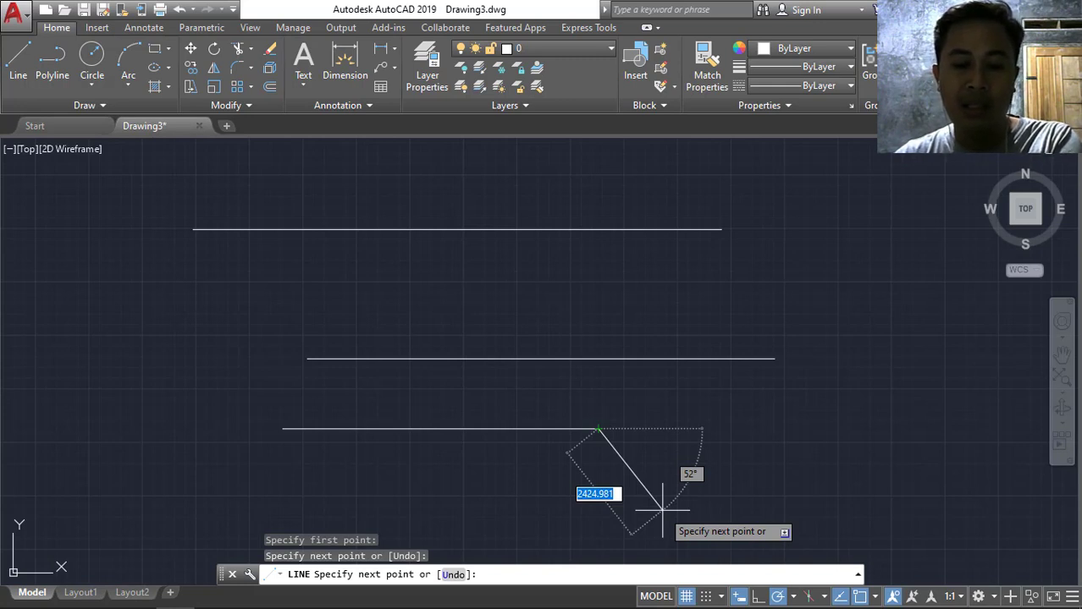
{"action": "key", "text": "Return"}
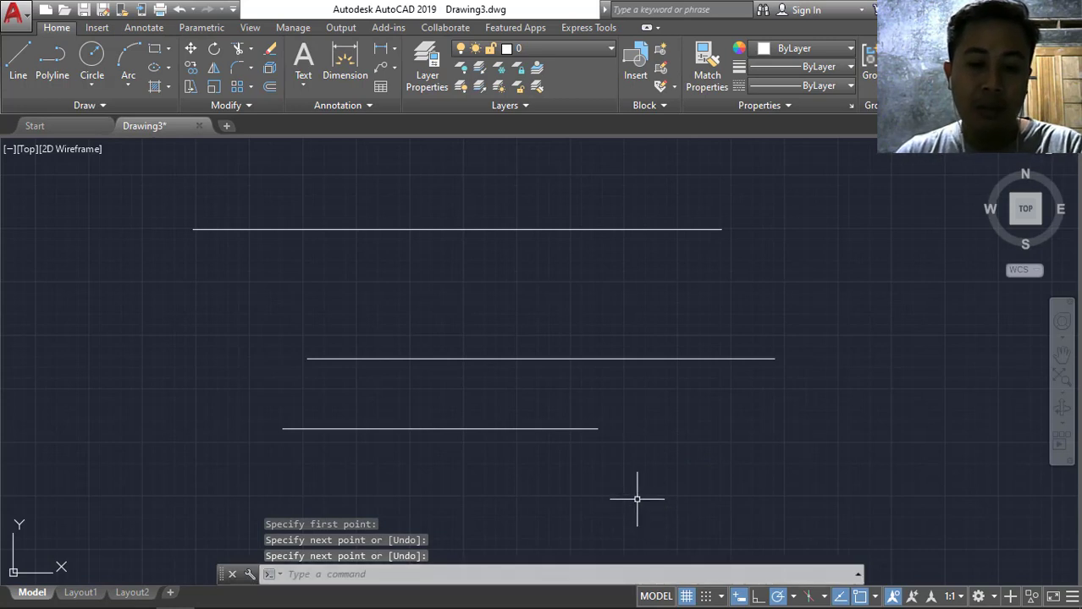
{"action": "left_click", "coordinate": [550, 428]}
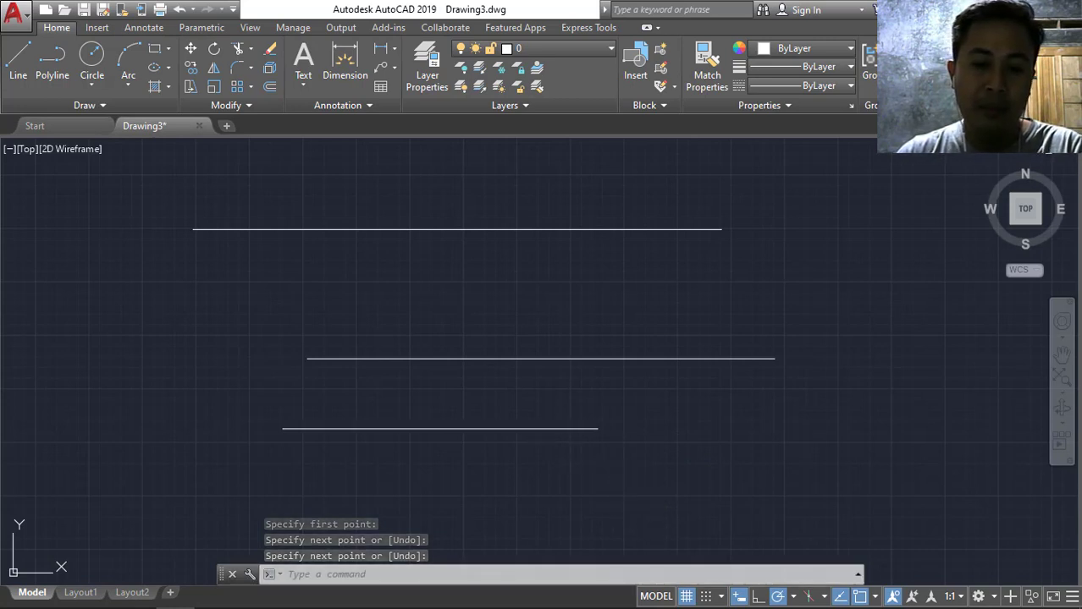
Deselect the bottom line and pan the view so the three lines shift right.
{"action": "key", "text": "Escape"}
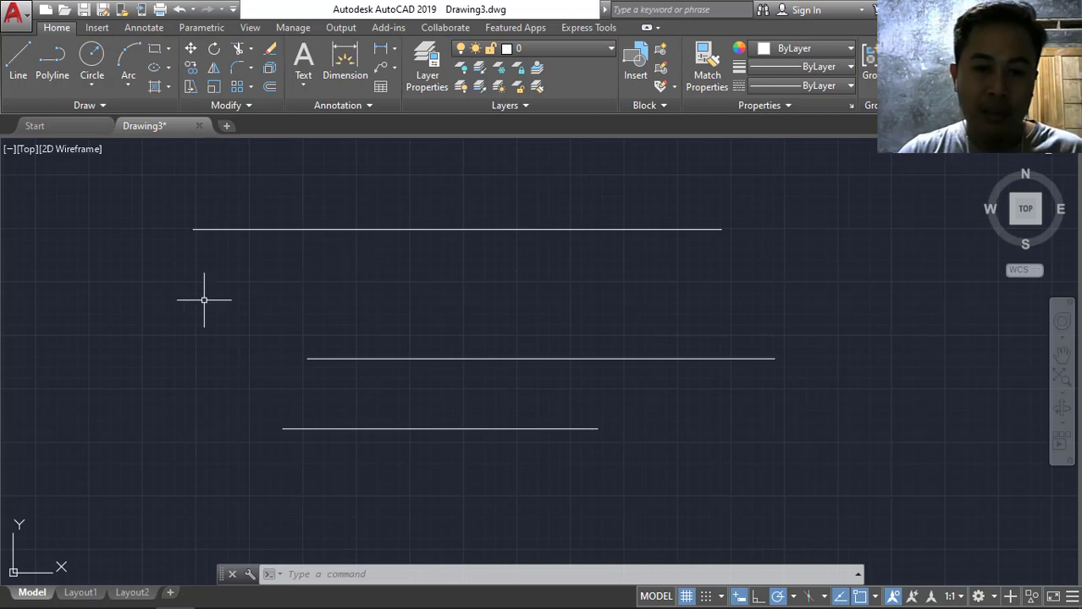
{"action": "middle_click_drag", "start_coordinate": [234, 301], "coordinate": [384, 302]}
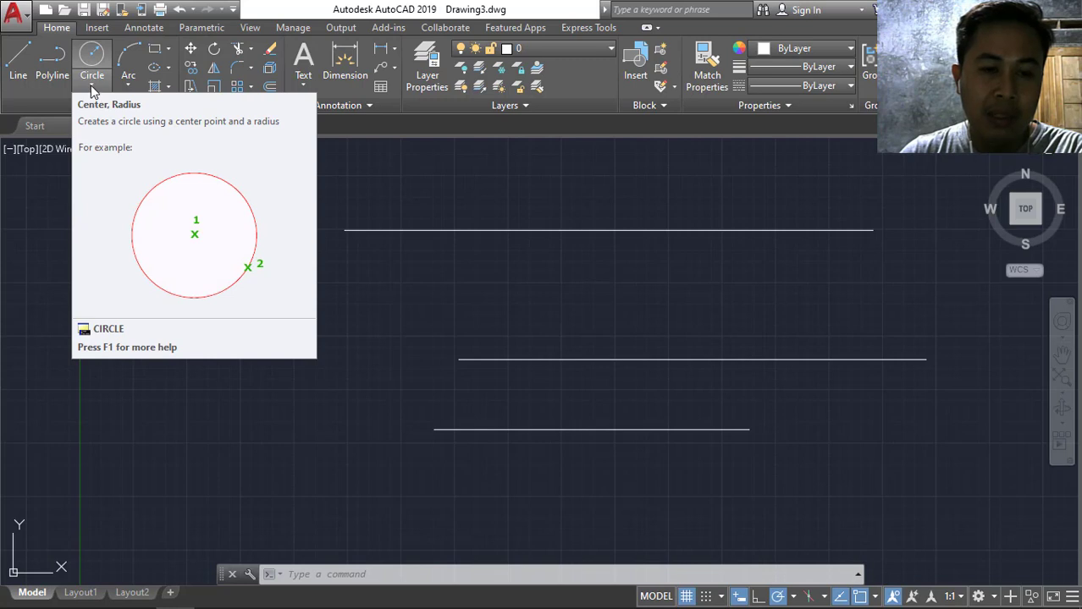
{"action": "left_click", "coordinate": [91, 85]}
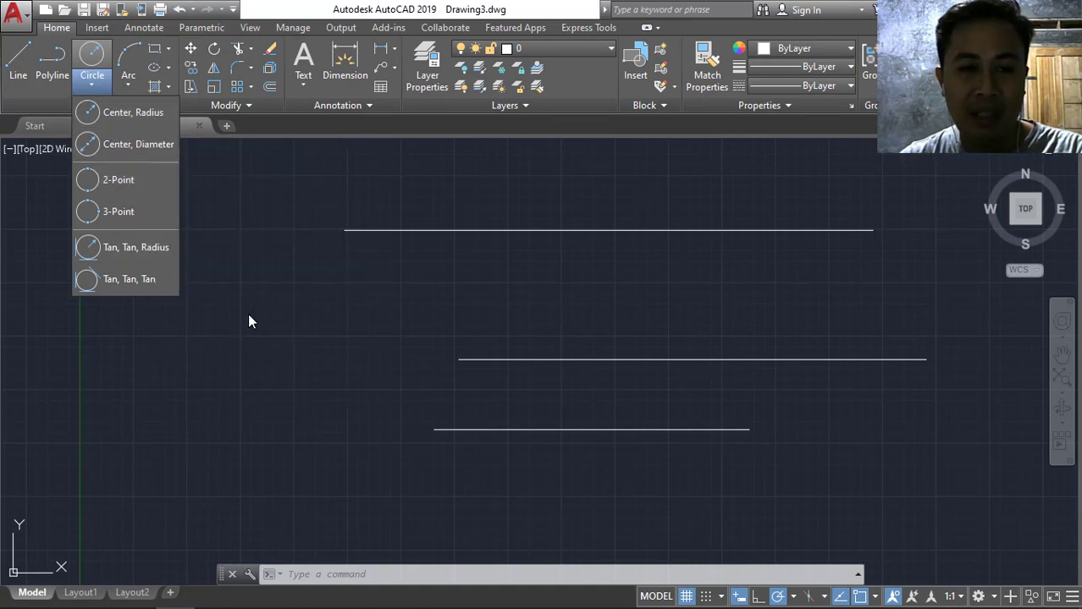
{"action": "left_click", "coordinate": [265, 321]}
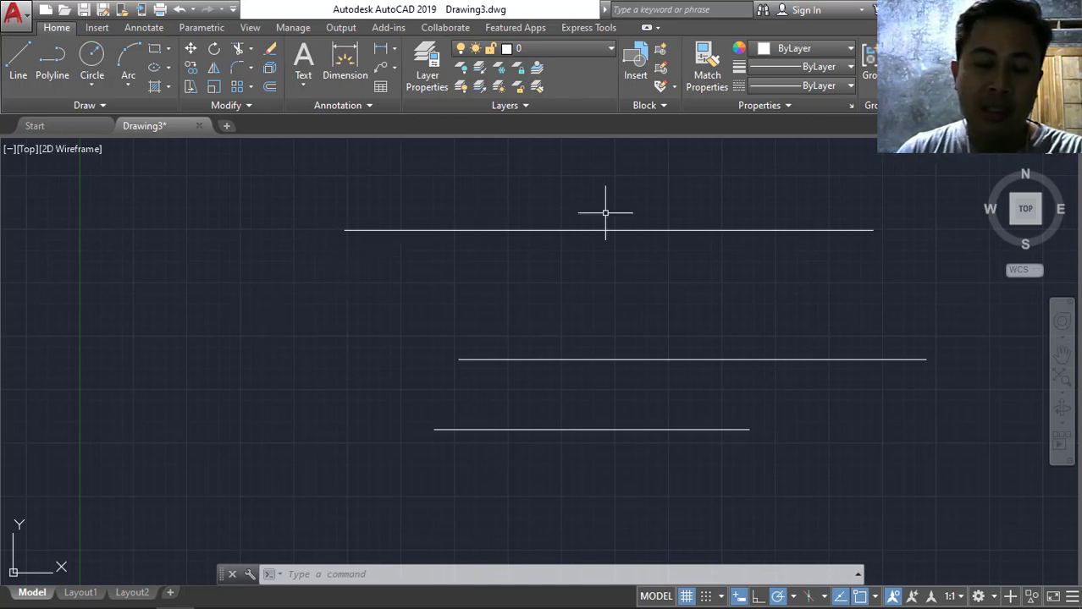
{"action": "left_click", "coordinate": [277, 185]}
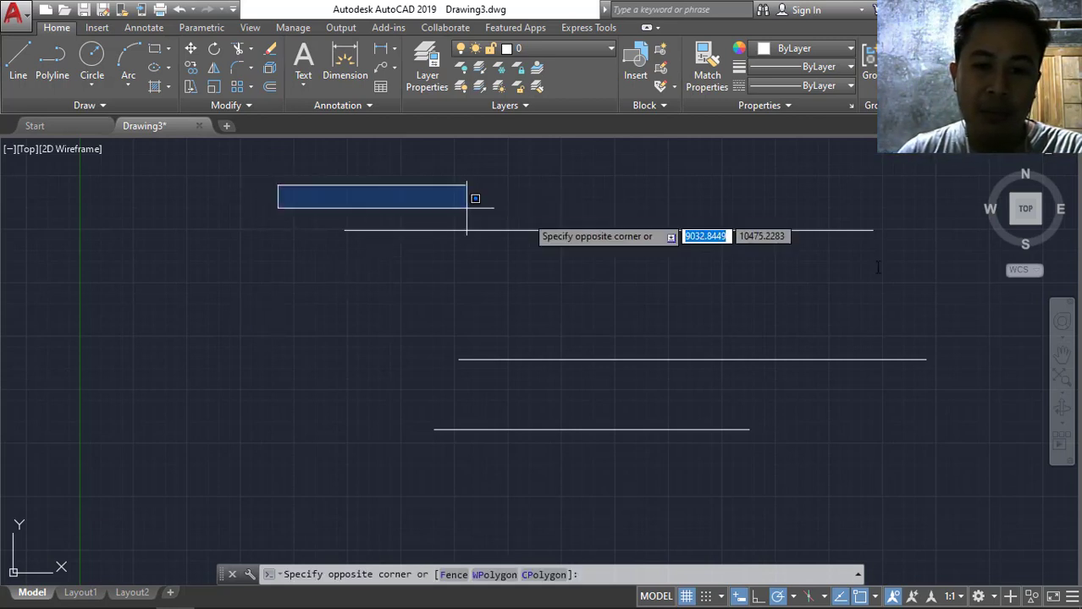
{"action": "left_click", "coordinate": [921, 305]}
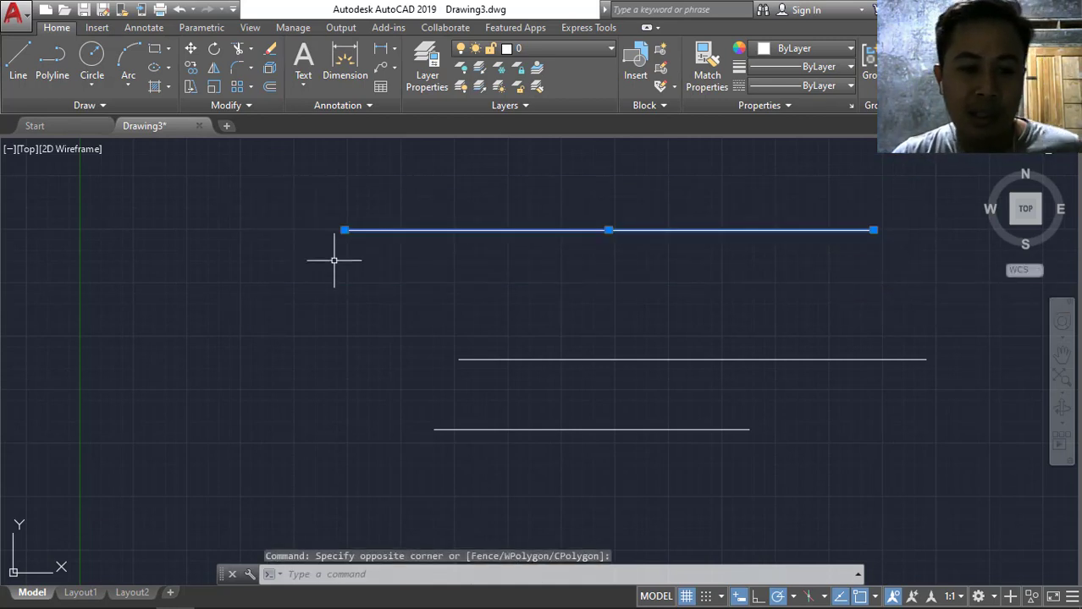
{"action": "key", "text": "Escape"}
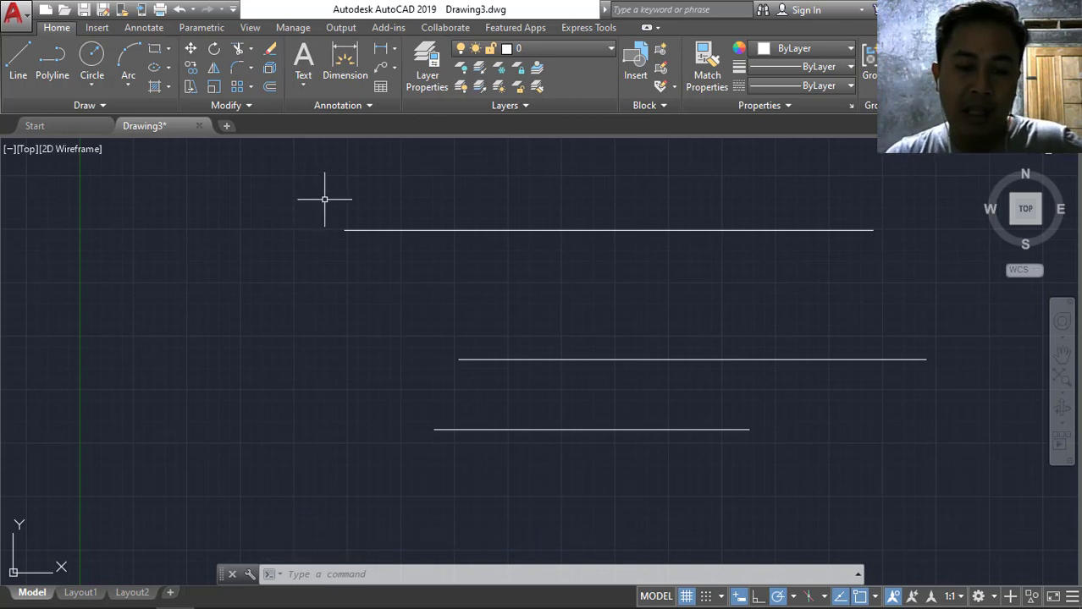
{"action": "left_click_drag", "start_coordinate": [316, 197], "coordinate": [500, 180]}
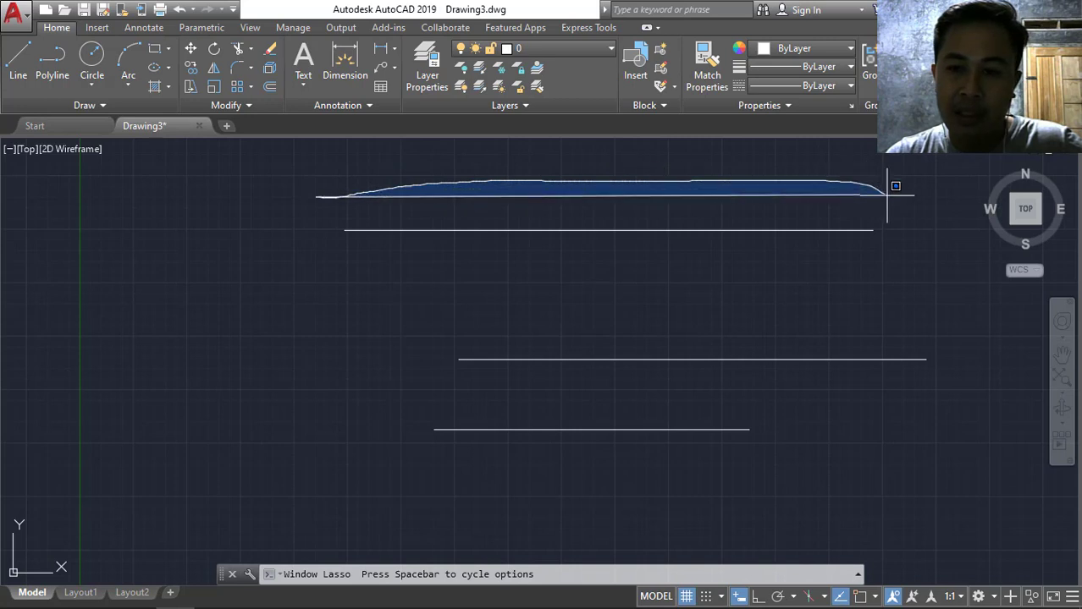
{"action": "mouse_move", "coordinate": [499, 179]}
{"action": "left_mouse_down"}
{"action": "mouse_move", "coordinate": [898, 235]}
{"action": "mouse_move", "coordinate": [913, 302]}
{"action": "mouse_move", "coordinate": [980, 331]}
{"action": "mouse_move", "coordinate": [952, 379]}
{"action": "mouse_move", "coordinate": [794, 416]}
{"action": "mouse_move", "coordinate": [729, 497]}
{"action": "mouse_move", "coordinate": [514, 491]}
{"action": "mouse_move", "coordinate": [423, 470]}
{"action": "mouse_move", "coordinate": [386, 391]}
{"action": "mouse_move", "coordinate": [422, 374]}
{"action": "mouse_move", "coordinate": [425, 309]}
{"action": "mouse_move", "coordinate": [442, 260]}
{"action": "mouse_move", "coordinate": [339, 239]}
{"action": "mouse_move", "coordinate": [295, 212]}
{"action": "mouse_move", "coordinate": [307, 183]}
{"action": "mouse_move", "coordinate": [288, 186]}
{"action": "left_mouse_up"}
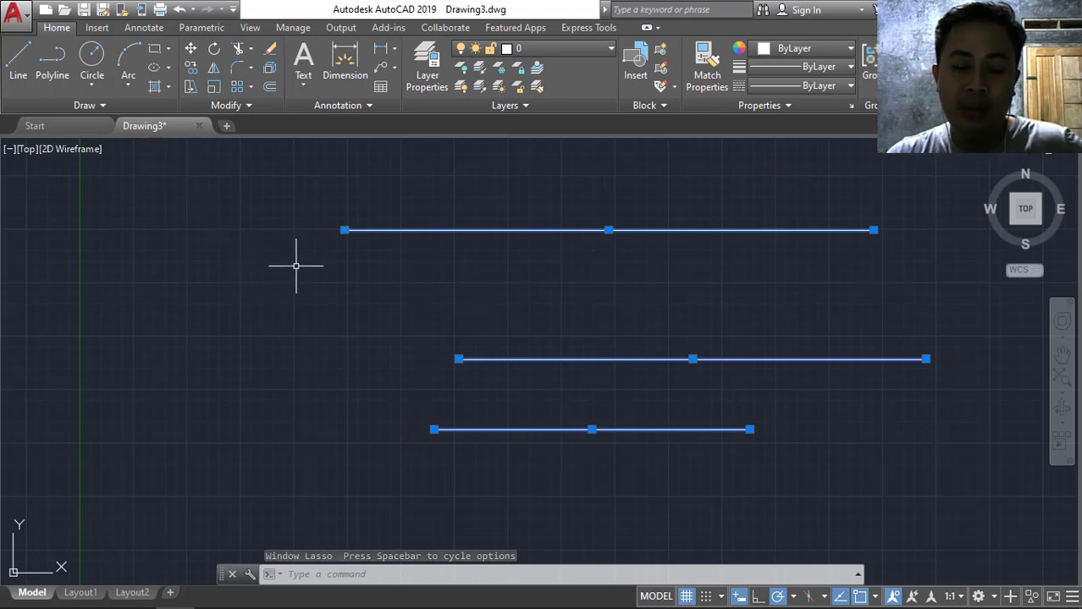
{"action": "key", "text": "Escape"}
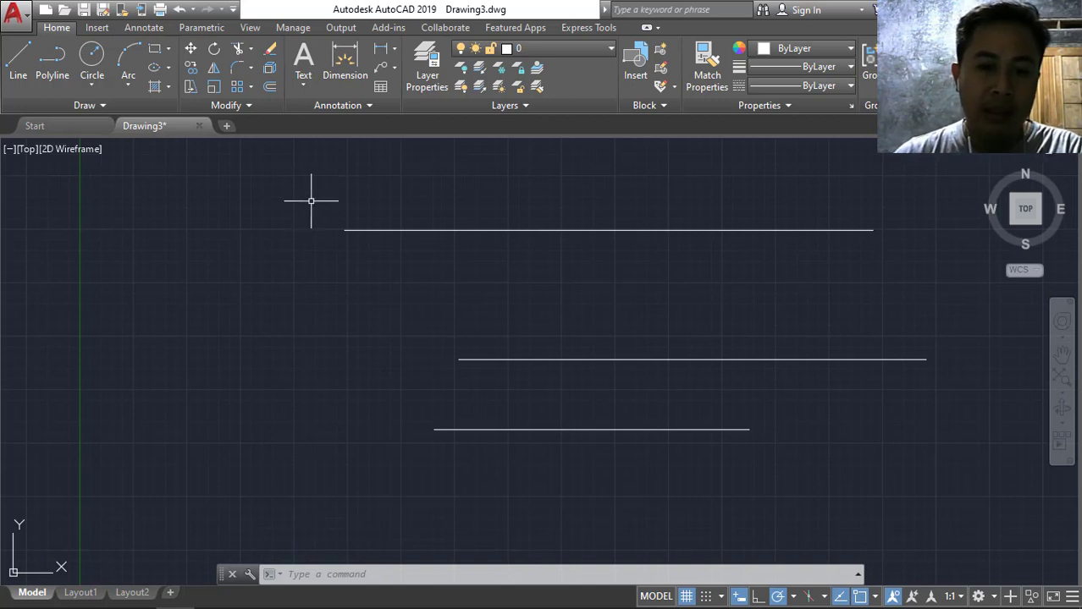
{"action": "mouse_move", "coordinate": [307, 193]}
{"action": "left_mouse_down"}
{"action": "mouse_move", "coordinate": [671, 193]}
{"action": "mouse_move", "coordinate": [931, 335]}
{"action": "mouse_move", "coordinate": [944, 375]}
{"action": "mouse_move", "coordinate": [813, 403]}
{"action": "mouse_move", "coordinate": [767, 473]}
{"action": "mouse_move", "coordinate": [485, 479]}
{"action": "mouse_move", "coordinate": [399, 443]}
{"action": "mouse_move", "coordinate": [421, 405]}
{"action": "mouse_move", "coordinate": [415, 339]}
{"action": "mouse_move", "coordinate": [473, 310]}
{"action": "mouse_move", "coordinate": [485, 244]}
{"action": "mouse_move", "coordinate": [369, 270]}
{"action": "mouse_move", "coordinate": [300, 241]}
{"action": "mouse_move", "coordinate": [294, 212]}
{"action": "mouse_move", "coordinate": [318, 201]}
{"action": "left_mouse_up"}
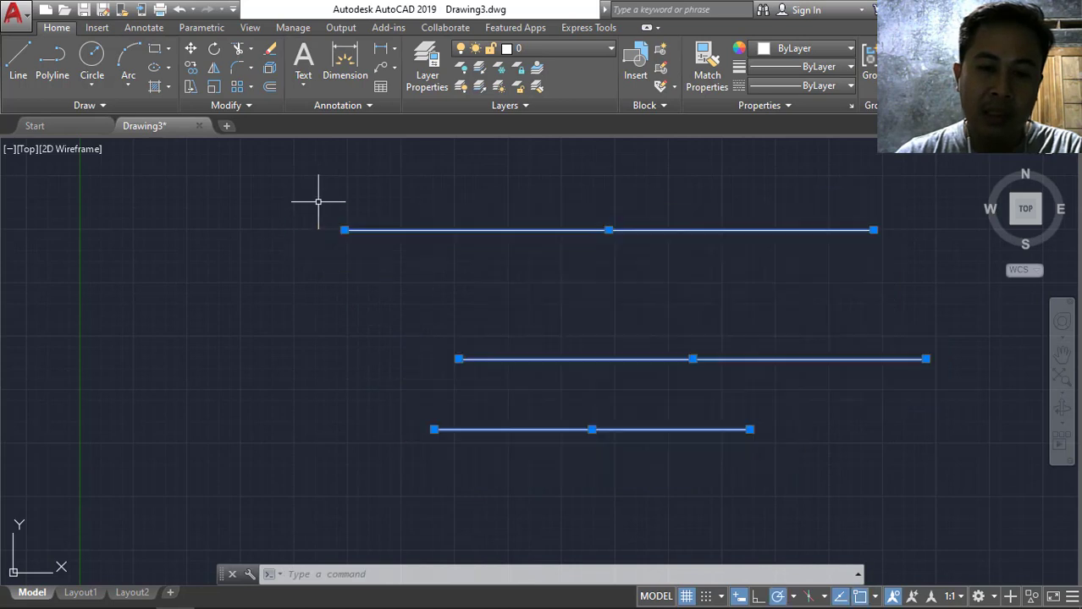
{"action": "mouse_move", "coordinate": [590, 190]}
{"action": "left_mouse_down"}
{"action": "mouse_move", "coordinate": [910, 234]}
{"action": "mouse_move", "coordinate": [874, 273]}
{"action": "mouse_move", "coordinate": [960, 314]}
{"action": "mouse_move", "coordinate": [913, 386]}
{"action": "mouse_move", "coordinate": [805, 391]}
{"action": "mouse_move", "coordinate": [732, 449]}
{"action": "mouse_move", "coordinate": [429, 459]}
{"action": "mouse_move", "coordinate": [386, 416]}
{"action": "mouse_move", "coordinate": [435, 394]}
{"action": "mouse_move", "coordinate": [456, 293]}
{"action": "mouse_move", "coordinate": [386, 242]}
{"action": "mouse_move", "coordinate": [302, 234]}
{"action": "mouse_move", "coordinate": [394, 182]}
{"action": "mouse_move", "coordinate": [584, 182]}
{"action": "mouse_move", "coordinate": [575, 184]}
{"action": "left_mouse_up"}
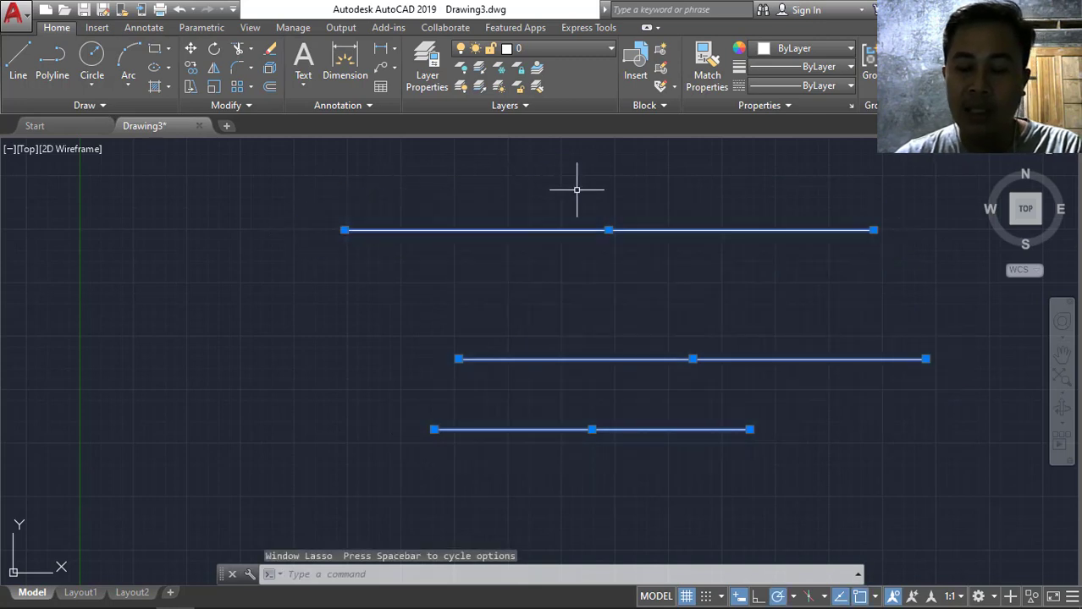
{"action": "left_click", "coordinate": [295, 197]}
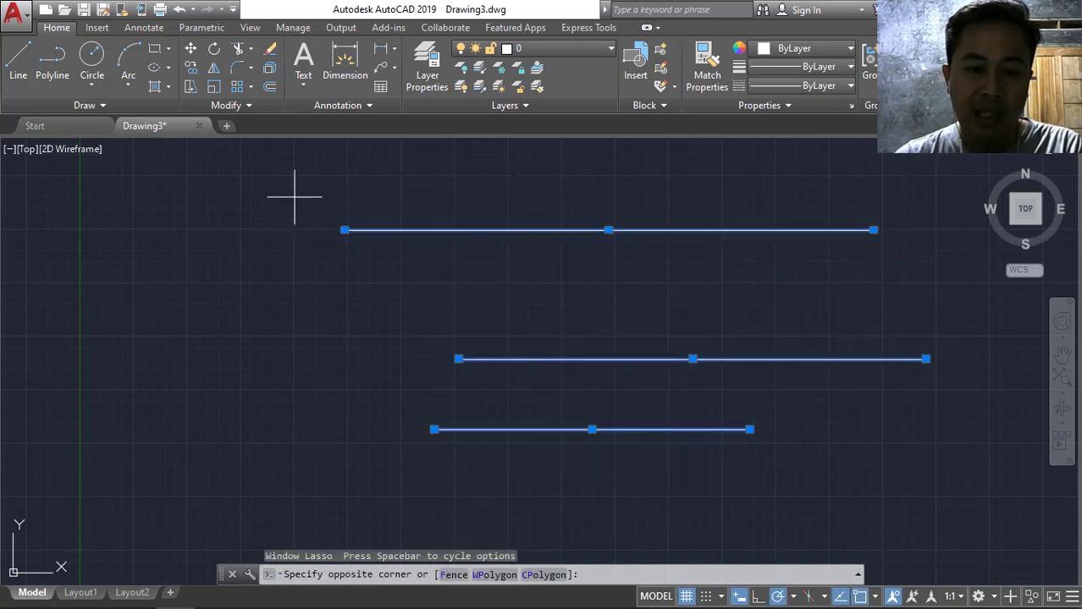
{"action": "mouse_move", "coordinate": [295, 197]}
{"action": "left_mouse_down"}
{"action": "mouse_move", "coordinate": [905, 194]}
{"action": "mouse_move", "coordinate": [913, 229]}
{"action": "mouse_move", "coordinate": [875, 266]}
{"action": "mouse_move", "coordinate": [942, 309]}
{"action": "mouse_move", "coordinate": [913, 381]}
{"action": "mouse_move", "coordinate": [789, 393]}
{"action": "mouse_move", "coordinate": [763, 446]}
{"action": "mouse_move", "coordinate": [495, 459]}
{"action": "mouse_move", "coordinate": [423, 419]}
{"action": "mouse_move", "coordinate": [463, 395]}
{"action": "mouse_move", "coordinate": [434, 321]}
{"action": "mouse_move", "coordinate": [442, 265]}
{"action": "mouse_move", "coordinate": [307, 249]}
{"action": "mouse_move", "coordinate": [286, 199]}
{"action": "left_mouse_up"}
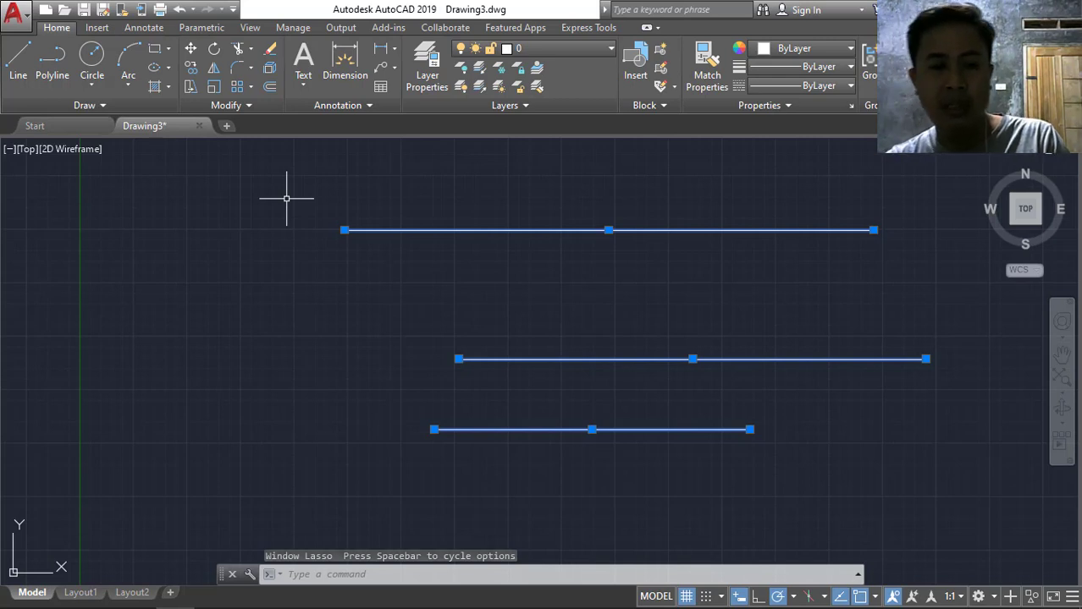
{"action": "key", "text": "Escape"}
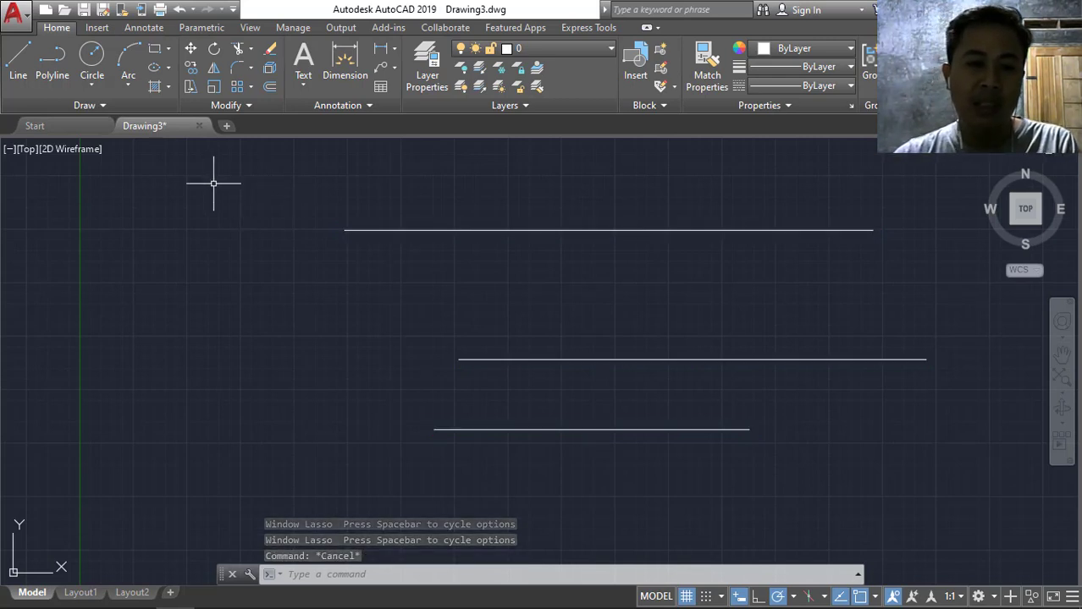
{"action": "left_click_drag", "start_coordinate": [206, 183], "coordinate": [950, 328]}
{"action": "key", "text": "Escape"}
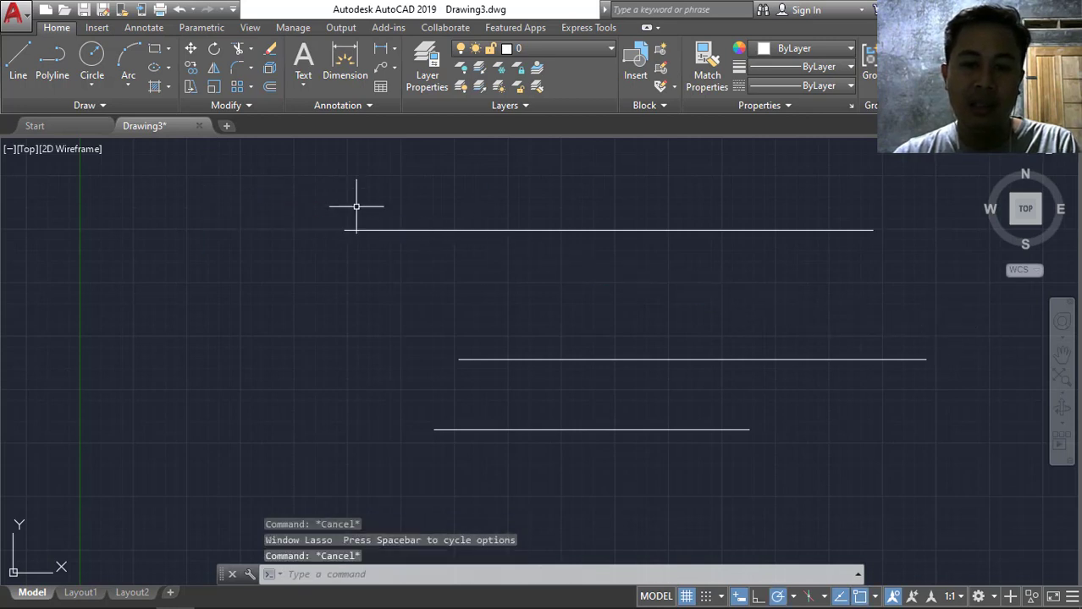
{"action": "left_click", "coordinate": [291, 193]}
{"action": "left_click", "coordinate": [962, 288]}
{"action": "key", "text": "Escape"}
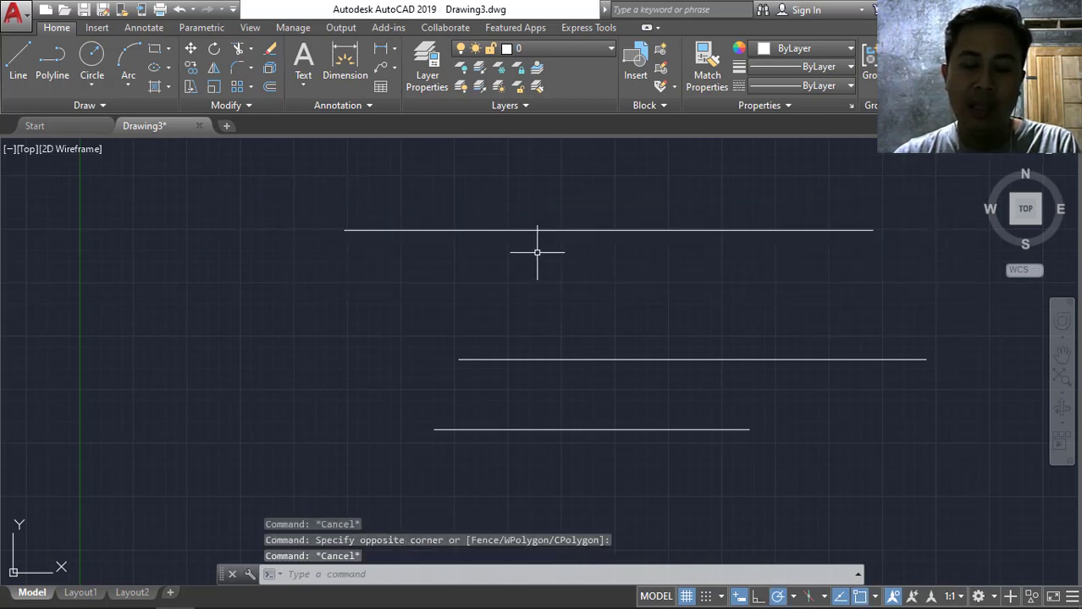
{"action": "left_click", "coordinate": [940, 191]}
{"action": "left_click", "coordinate": [744, 416]}
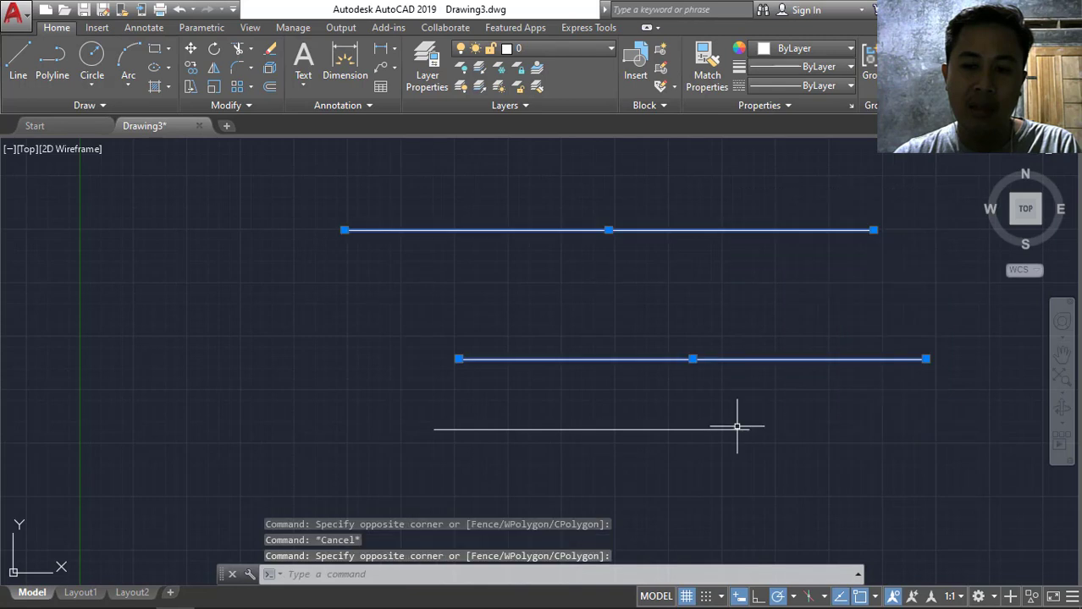
{"action": "key", "text": "Escape"}
{"action": "left_click", "coordinate": [931, 177]}
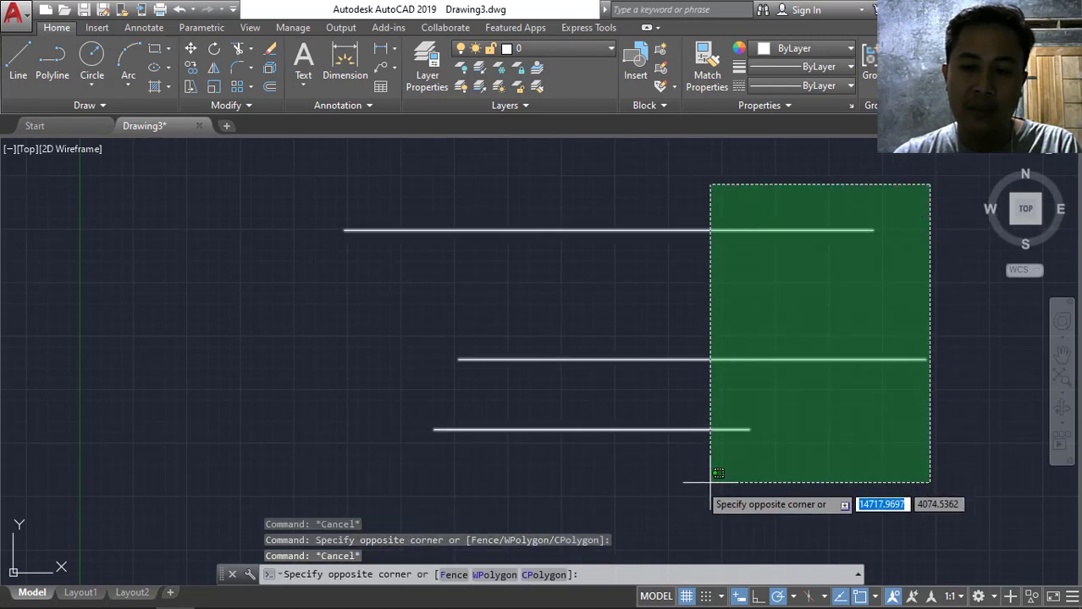
{"action": "left_click", "coordinate": [661, 487]}
{"action": "key", "text": "Escape"}
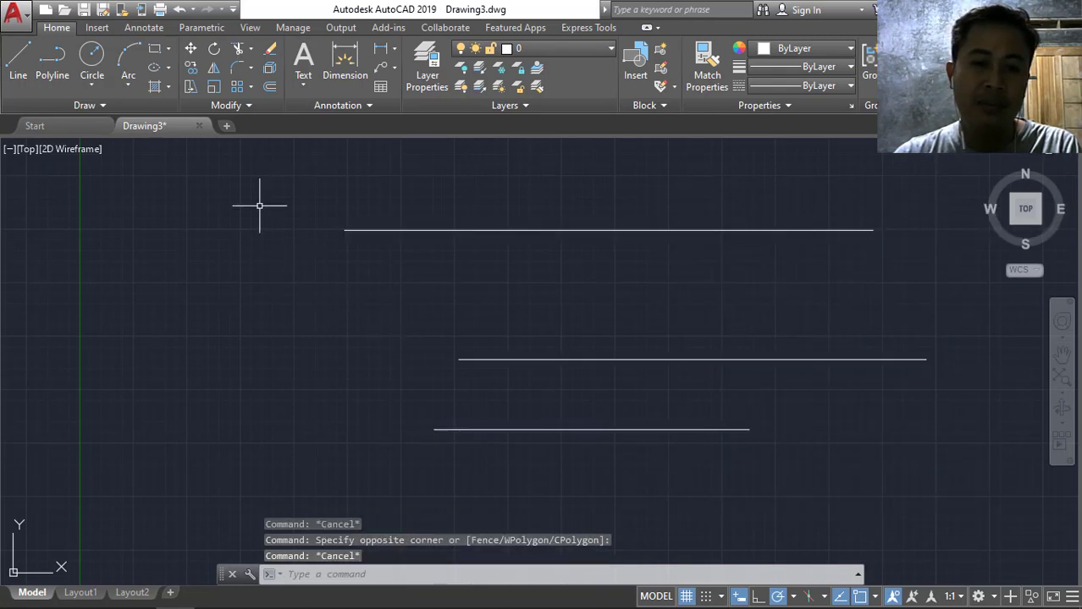
{"action": "left_click", "coordinate": [251, 184]}
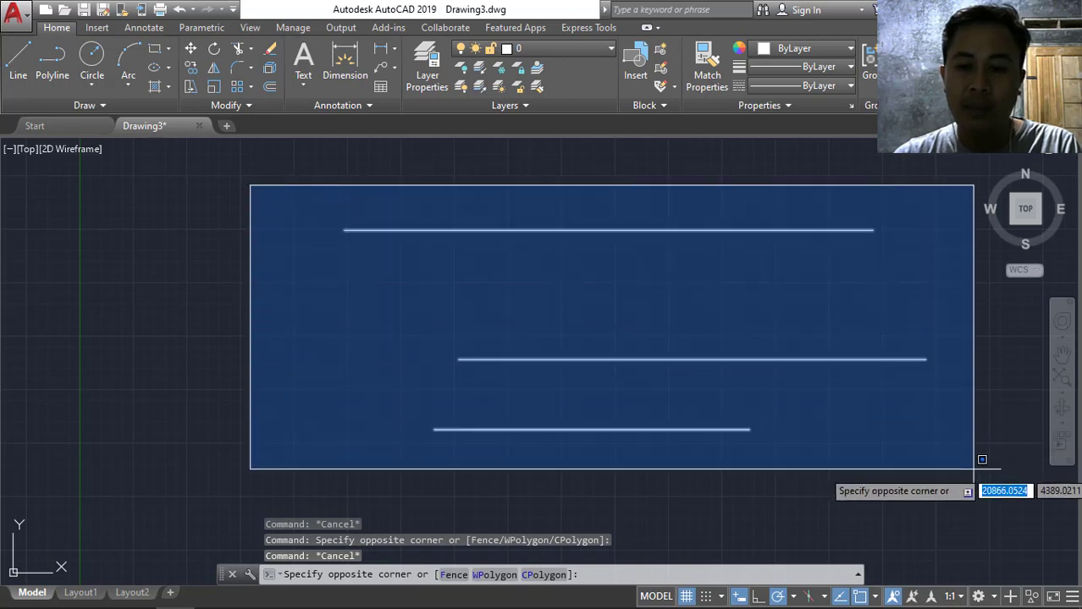
{"action": "left_click", "coordinate": [981, 468]}
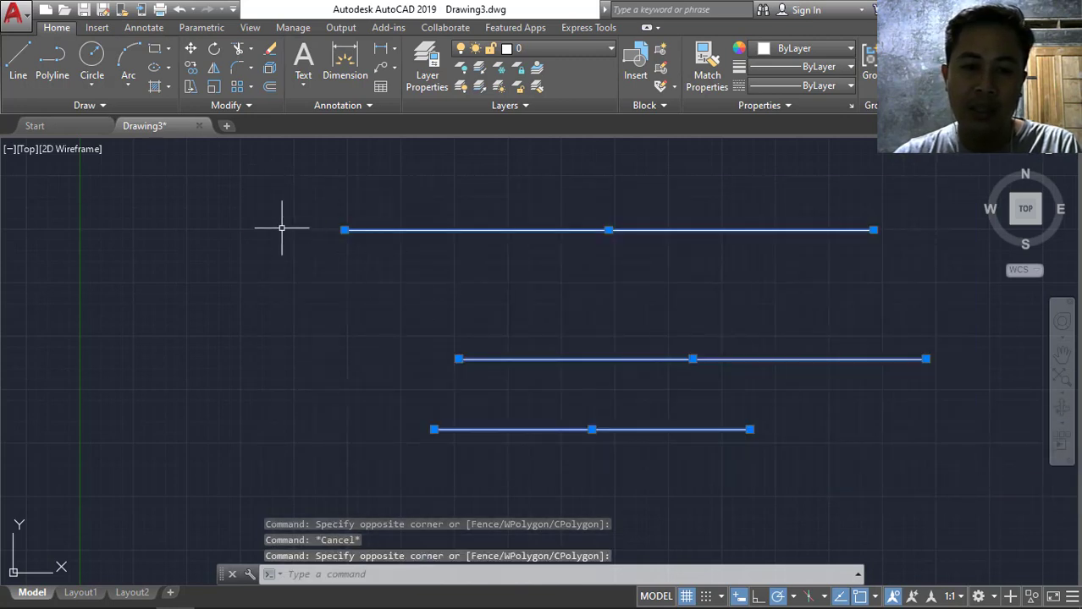
{"action": "key", "text": "Escape"}
{"action": "left_click", "coordinate": [263, 204]}
{"action": "left_click", "coordinate": [963, 490]}
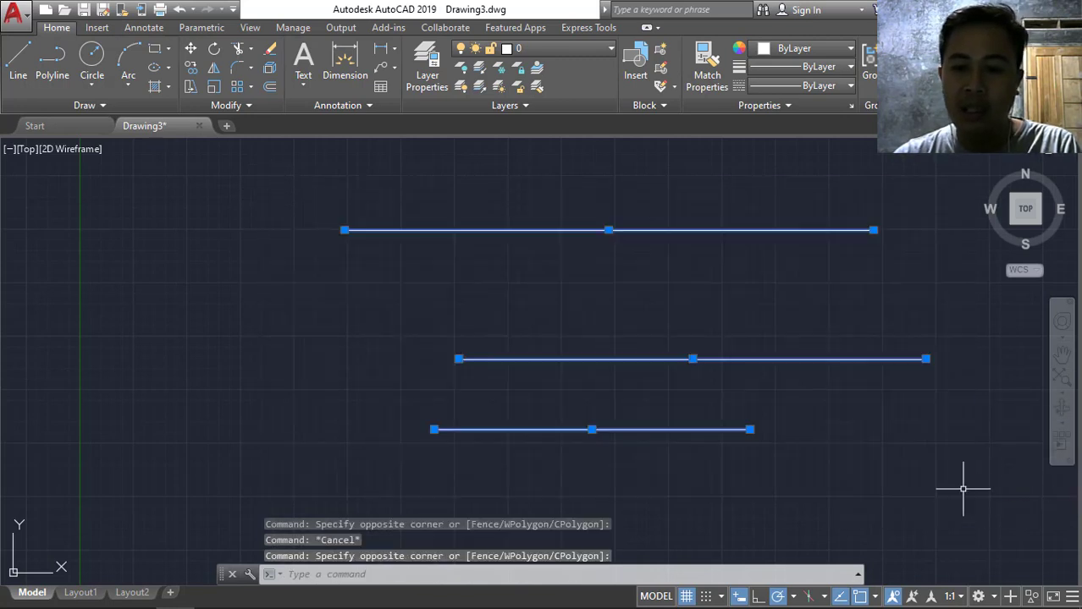
{"action": "key", "text": "Escape"}
{"action": "left_click", "coordinate": [934, 189]}
{"action": "left_click", "coordinate": [656, 471]}
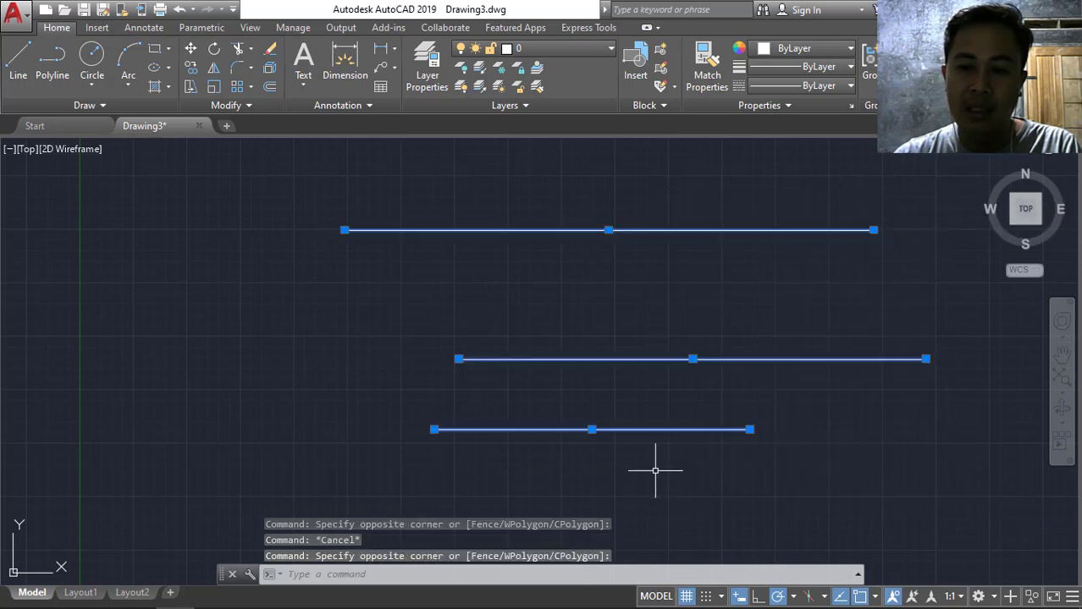
{"action": "key", "text": "Escape"}
{"action": "type", "text": "UN"}
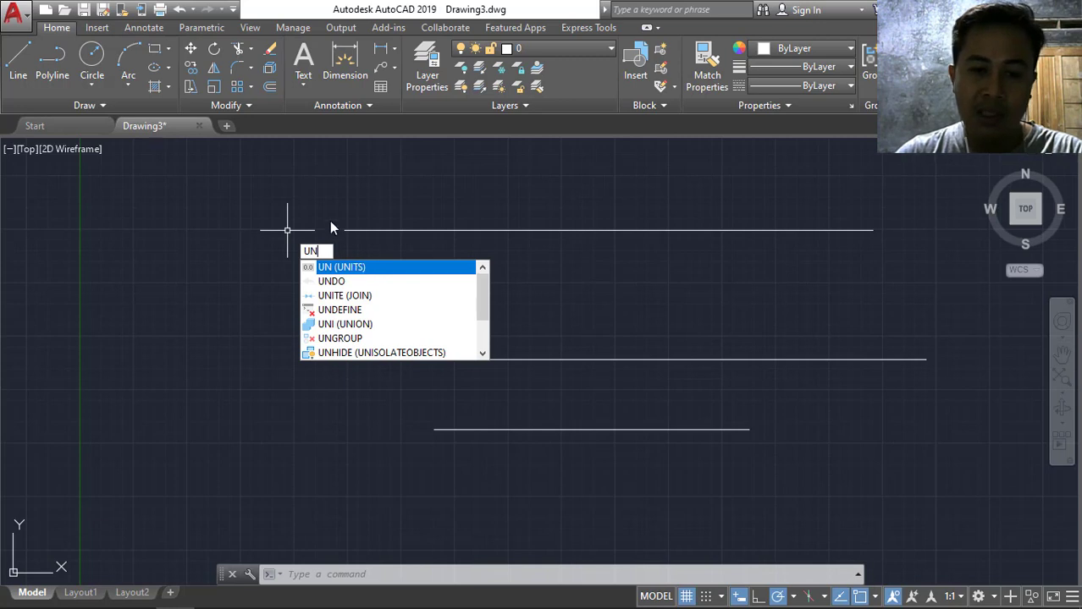
Open Drawing Units, nudge the dialog right, and list the insertion scale units (Millimeters selected).
{"action": "left_click", "coordinate": [332, 269]}
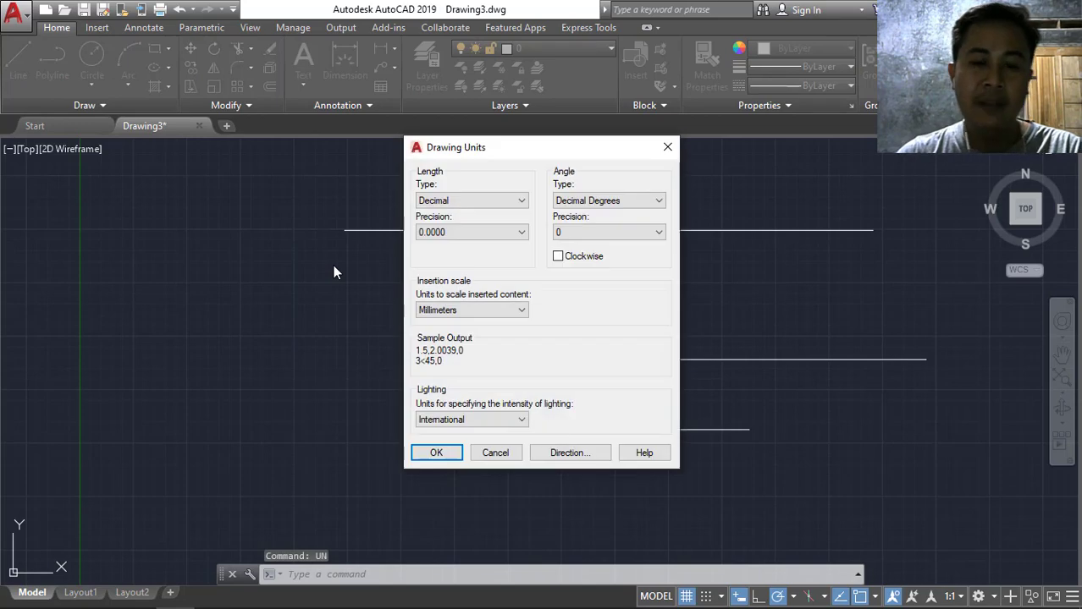
{"action": "left_click_drag", "start_coordinate": [549, 156], "coordinate": [454, 185]}
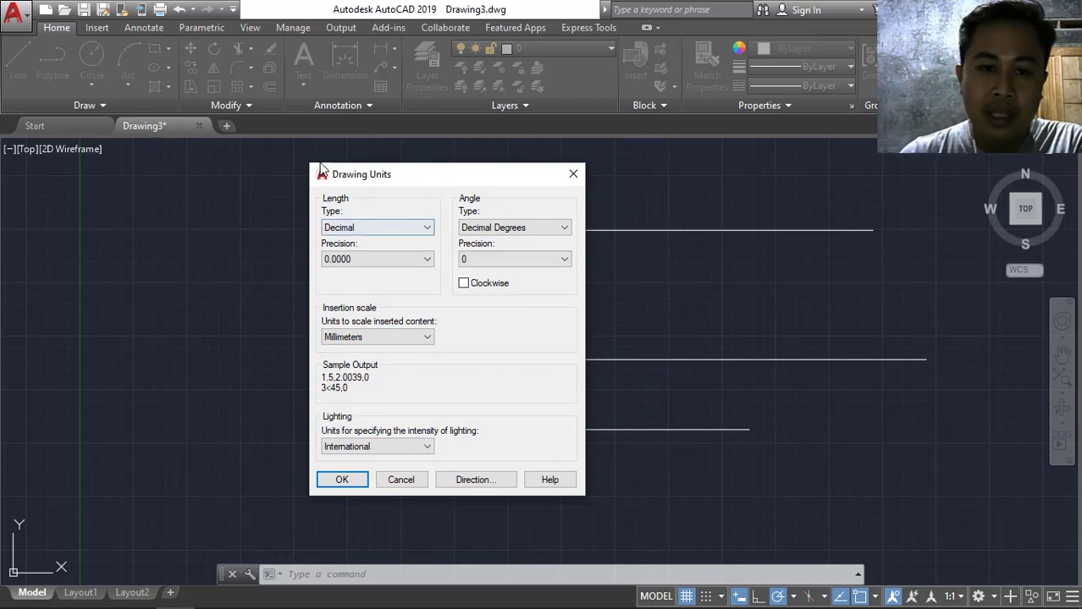
{"action": "left_click_drag", "start_coordinate": [385, 184], "coordinate": [364, 169]}
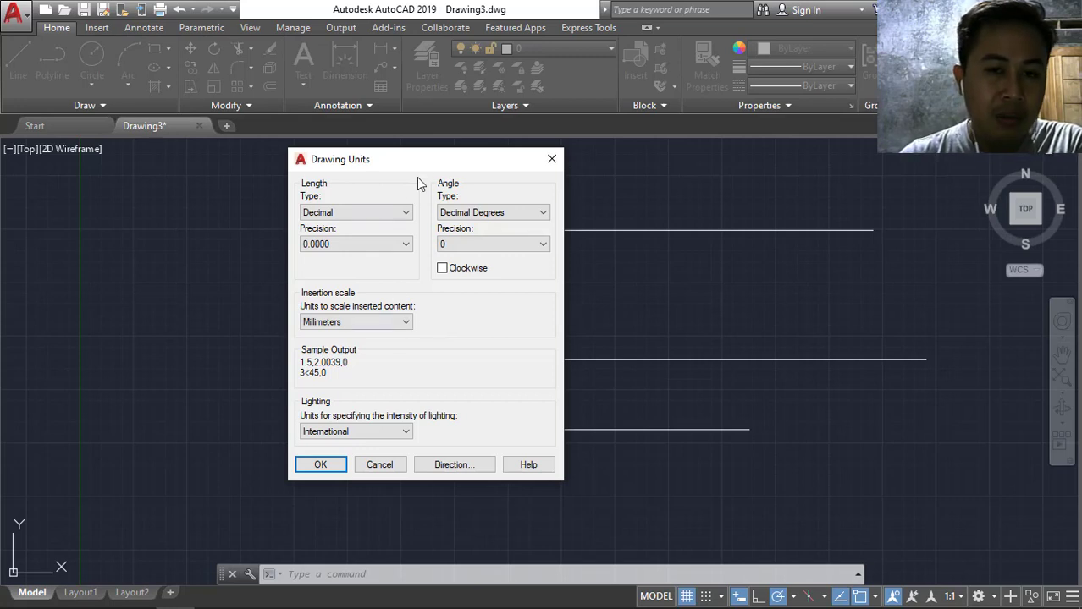
{"action": "mouse_move", "coordinate": [426, 173]}
{"action": "left_mouse_down"}
{"action": "mouse_move", "coordinate": [495, 134]}
{"action": "mouse_move", "coordinate": [501, 176]}
{"action": "left_mouse_up"}
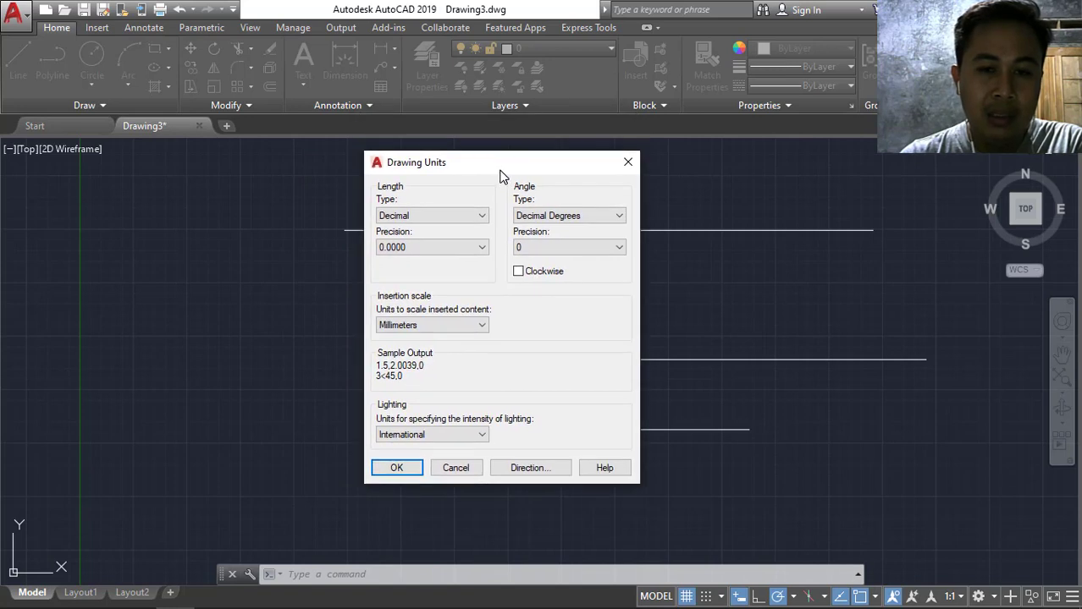
{"action": "left_click", "coordinate": [483, 328]}
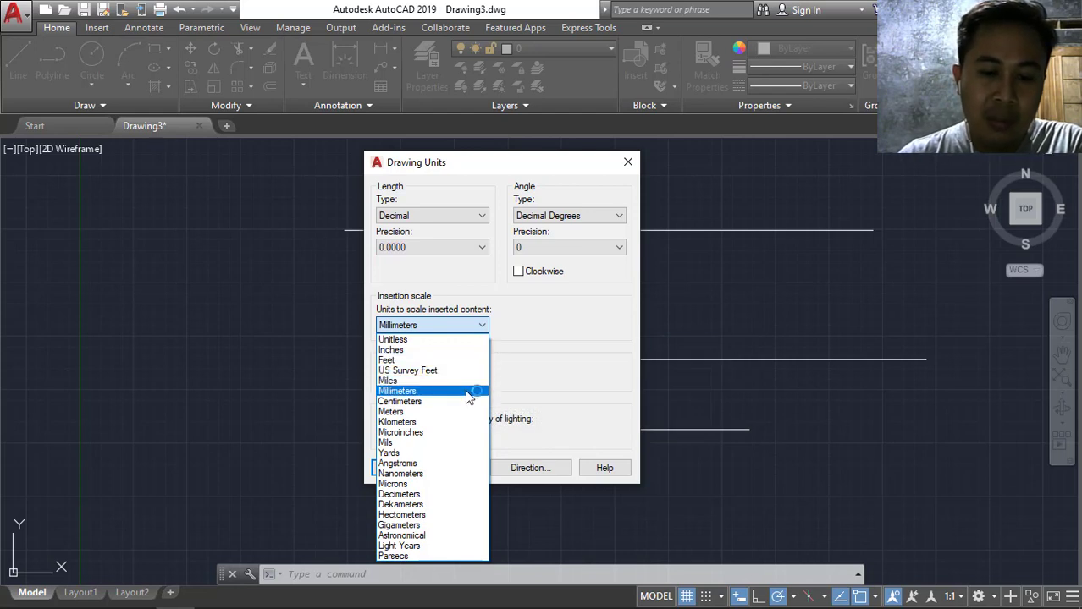
{"action": "left_click", "coordinate": [410, 391]}
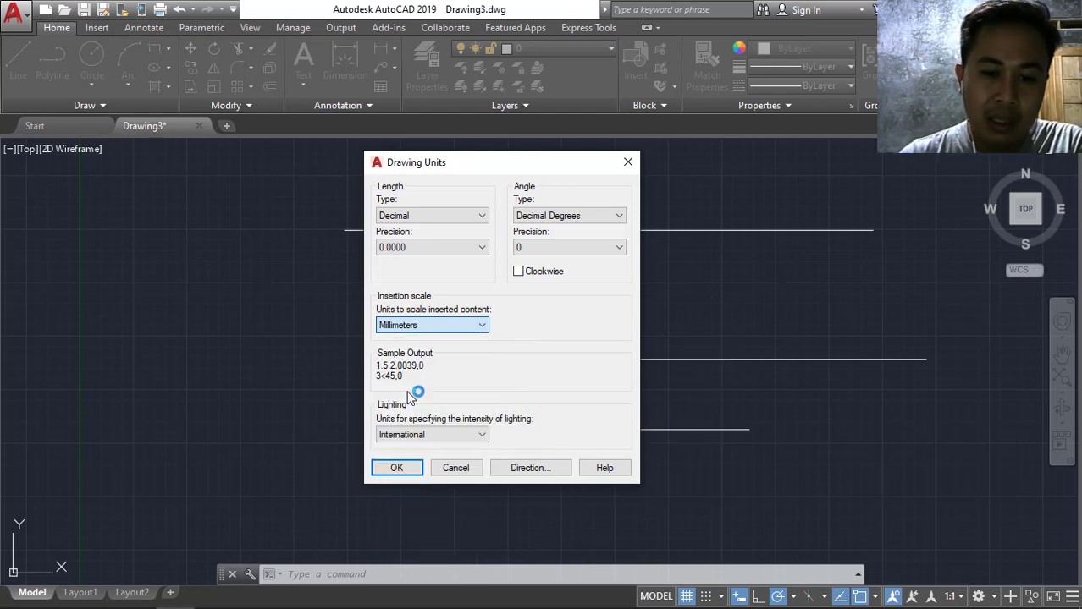
{"action": "left_click", "coordinate": [423, 326]}
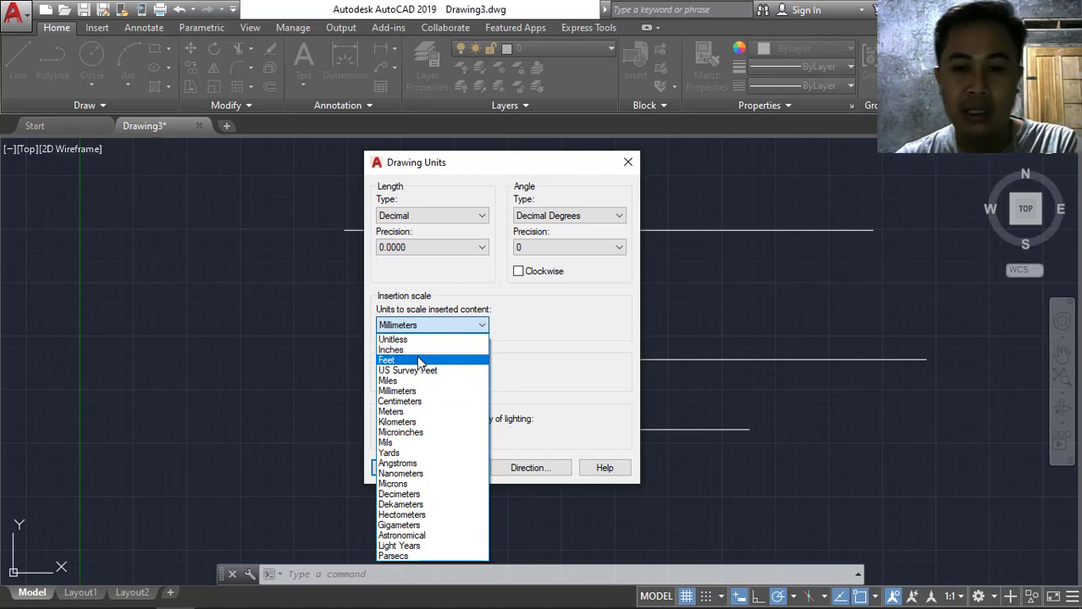
{"action": "left_click", "coordinate": [551, 319]}
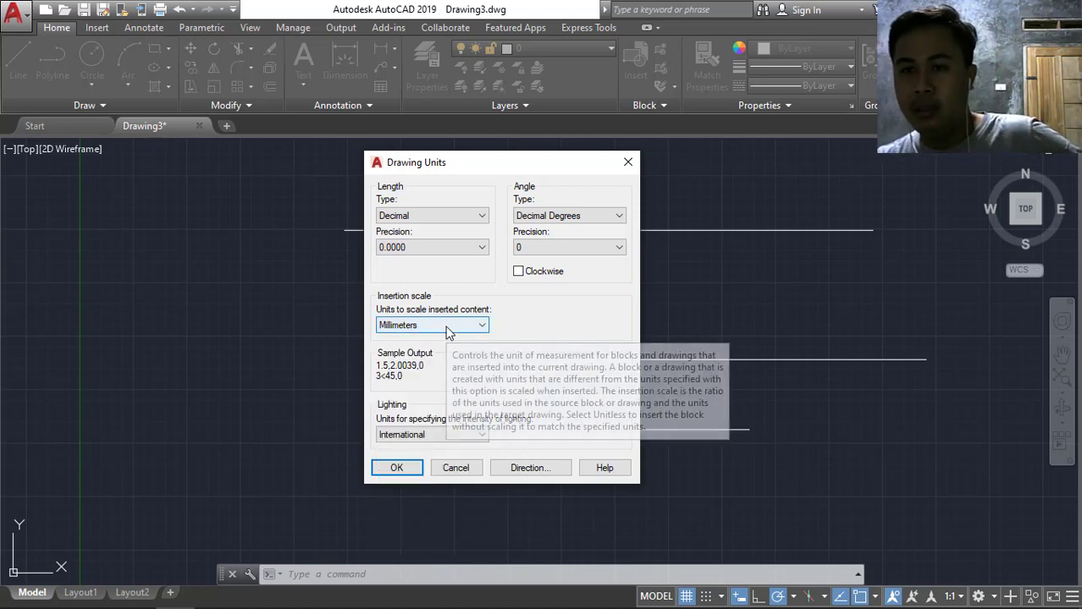
{"action": "mouse_move", "coordinate": [431, 216]}
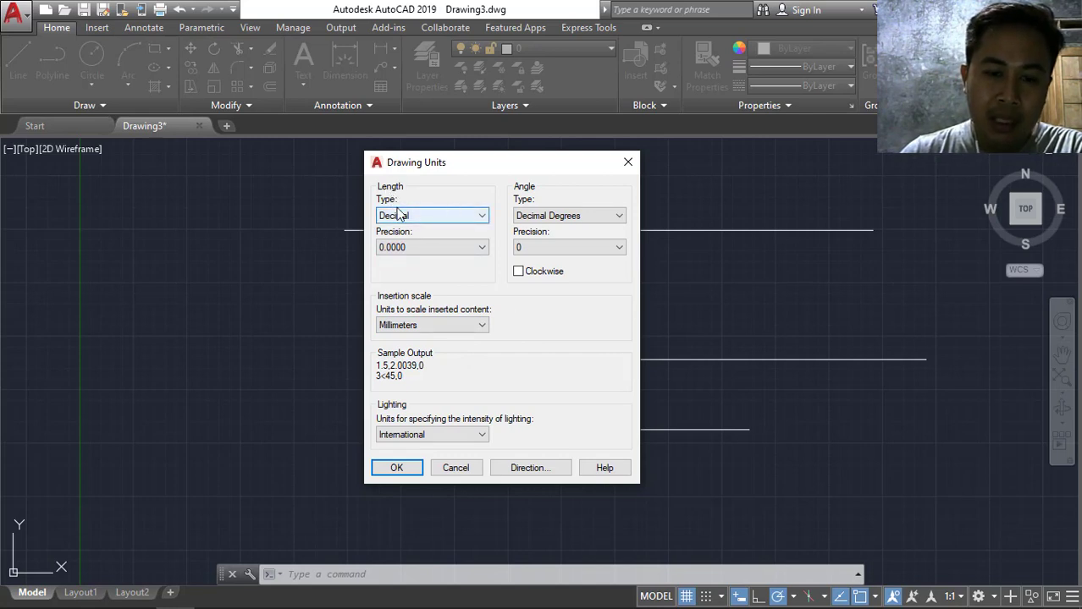
Change the length type from Decimal to Architectural, keeping 0'-0 1/16" precision.
{"action": "left_click", "coordinate": [465, 217]}
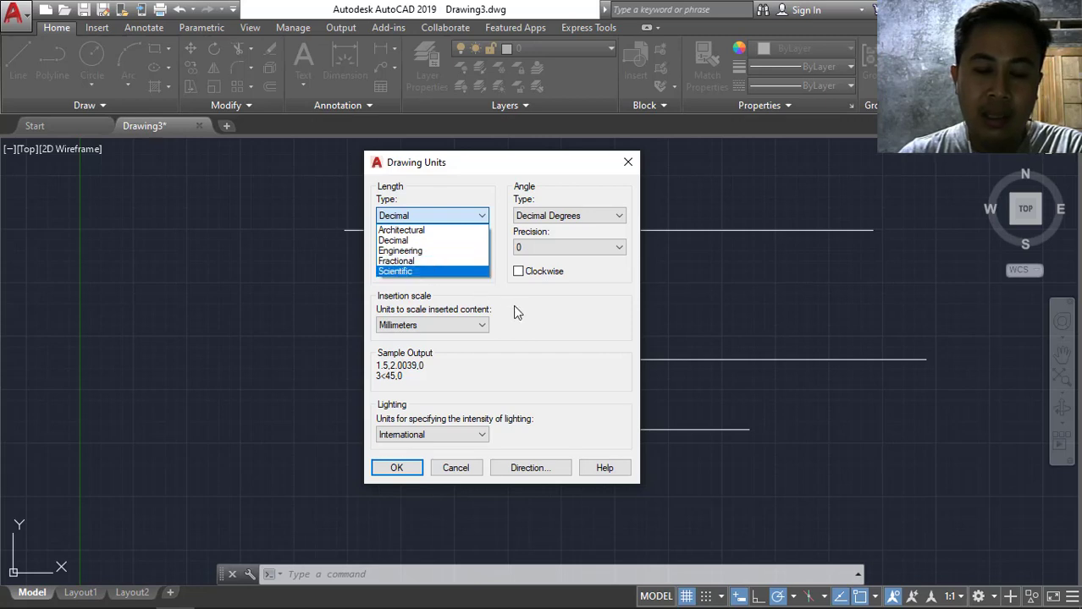
{"action": "left_click", "coordinate": [544, 320]}
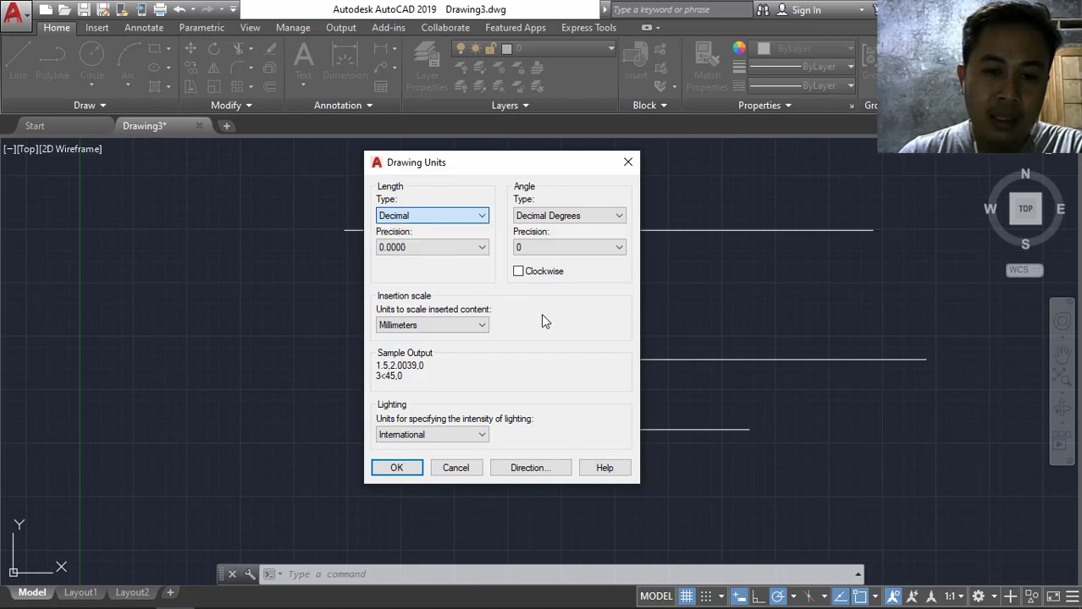
{"action": "left_click", "coordinate": [464, 217]}
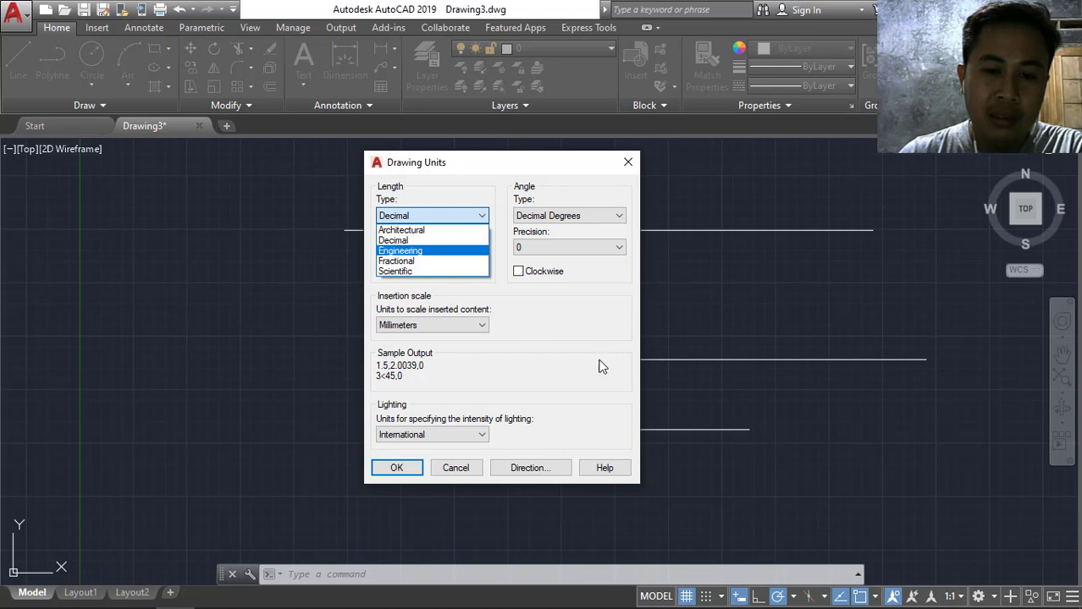
{"action": "left_click", "coordinate": [597, 360]}
{"action": "left_click", "coordinate": [453, 219]}
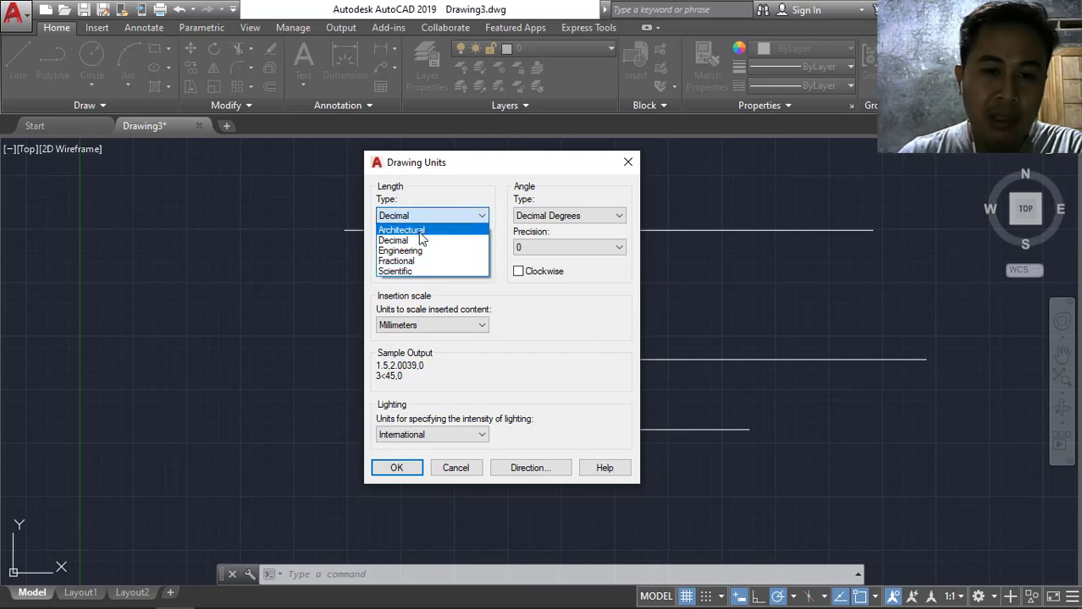
{"action": "left_click", "coordinate": [418, 231]}
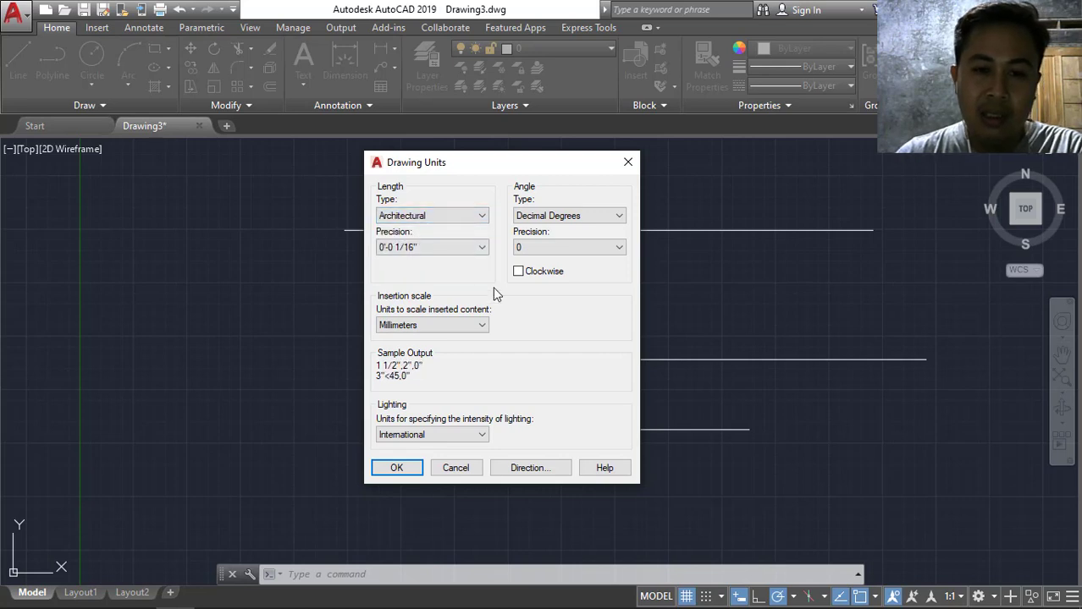
{"action": "left_click", "coordinate": [474, 248]}
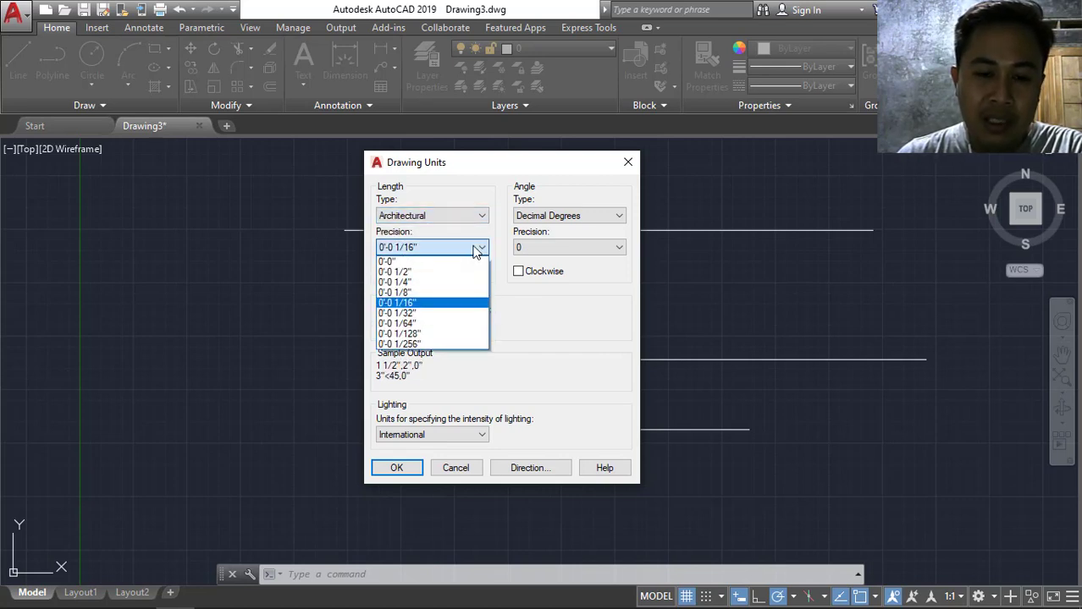
{"action": "left_click", "coordinate": [540, 311]}
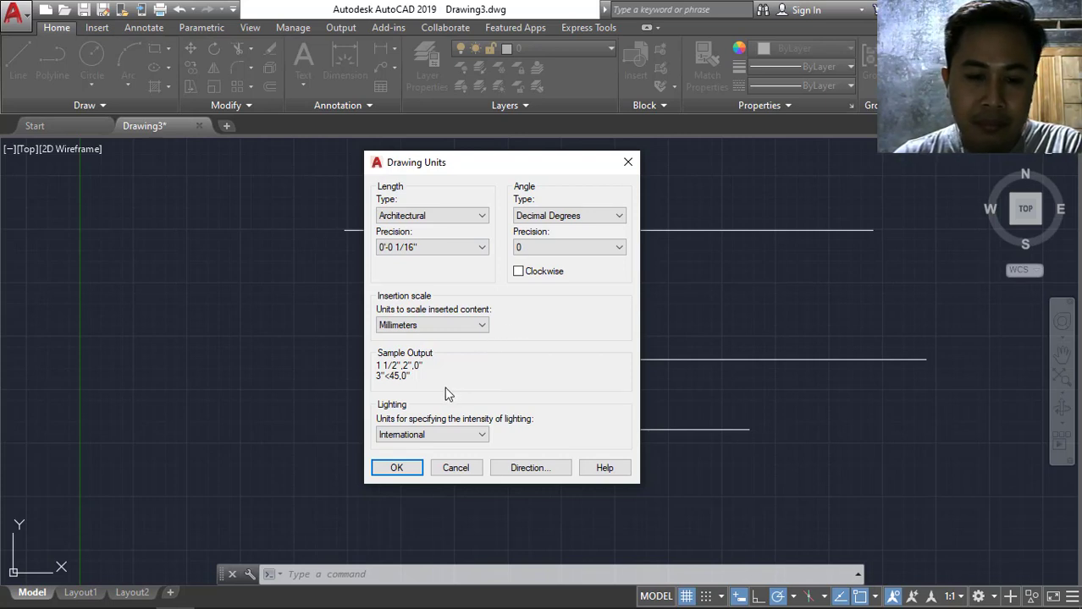
Recheck the Architectural length type and its 0'-0 1/16" precision.
{"action": "left_click", "coordinate": [424, 219]}
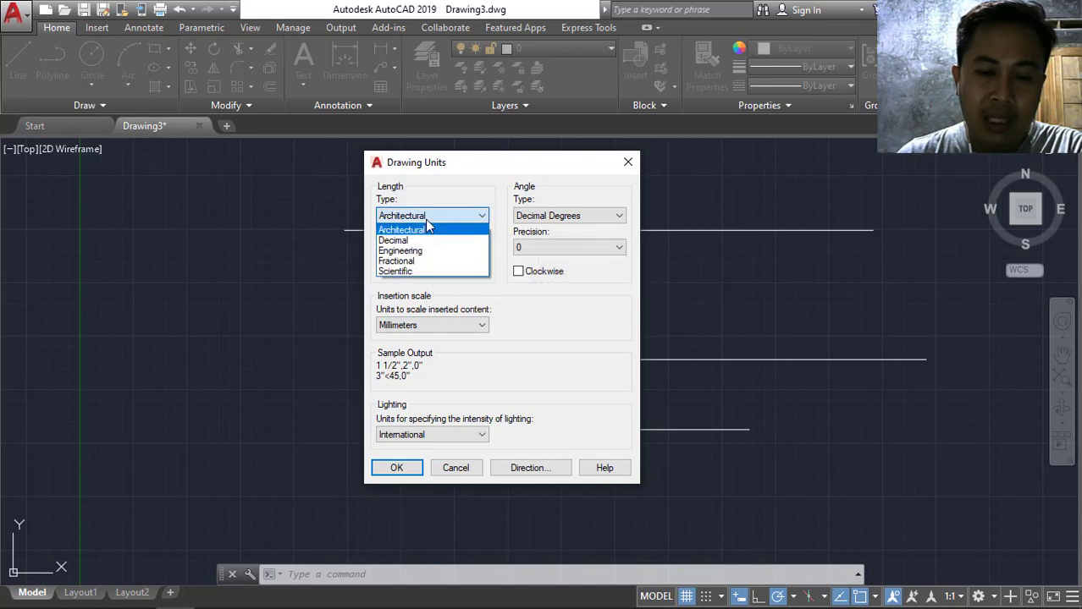
{"action": "left_click", "coordinate": [530, 359]}
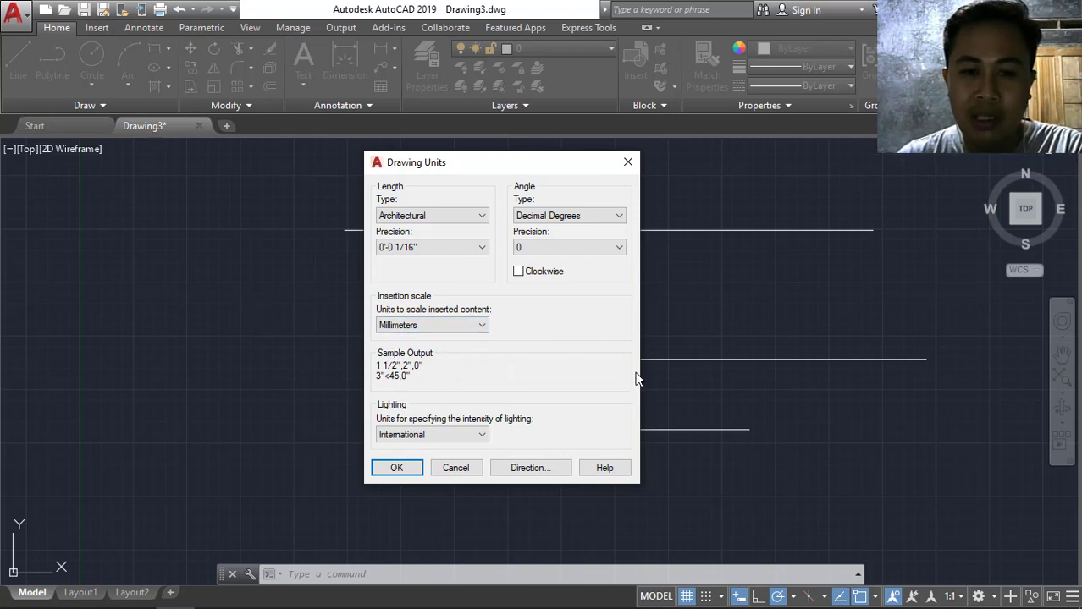
{"action": "left_click", "coordinate": [415, 251]}
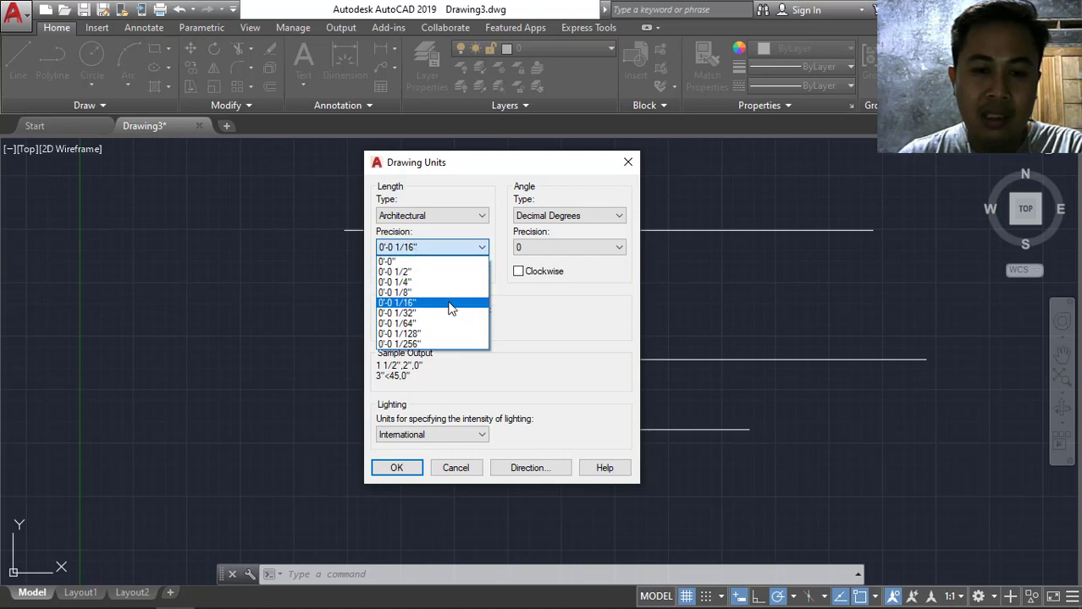
{"action": "left_click", "coordinate": [583, 318]}
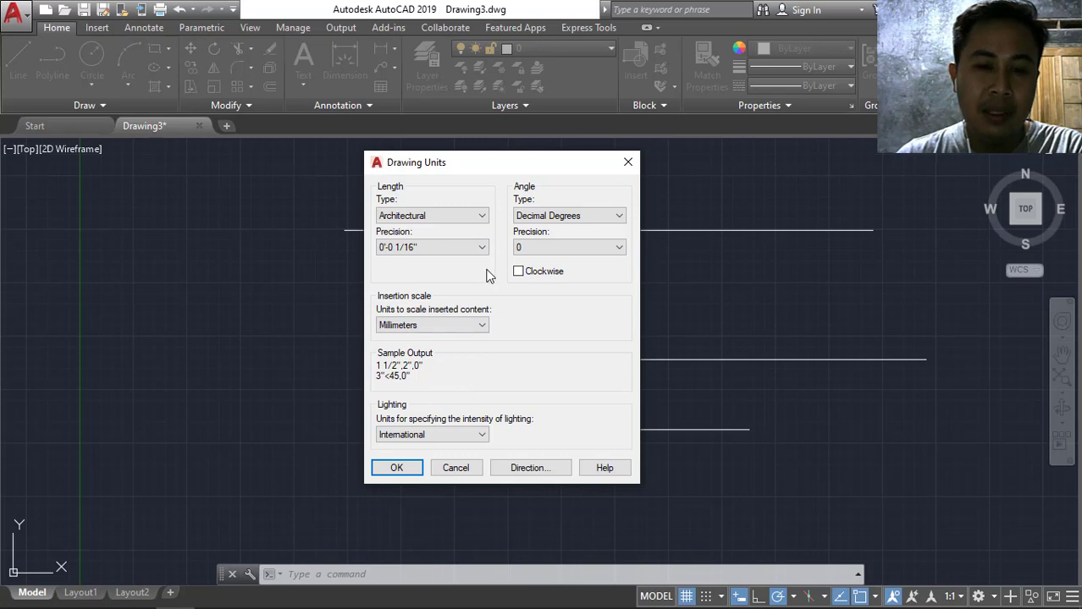
Switch the length type back to Decimal and view its 0.0000 precision options.
{"action": "left_click", "coordinate": [480, 217]}
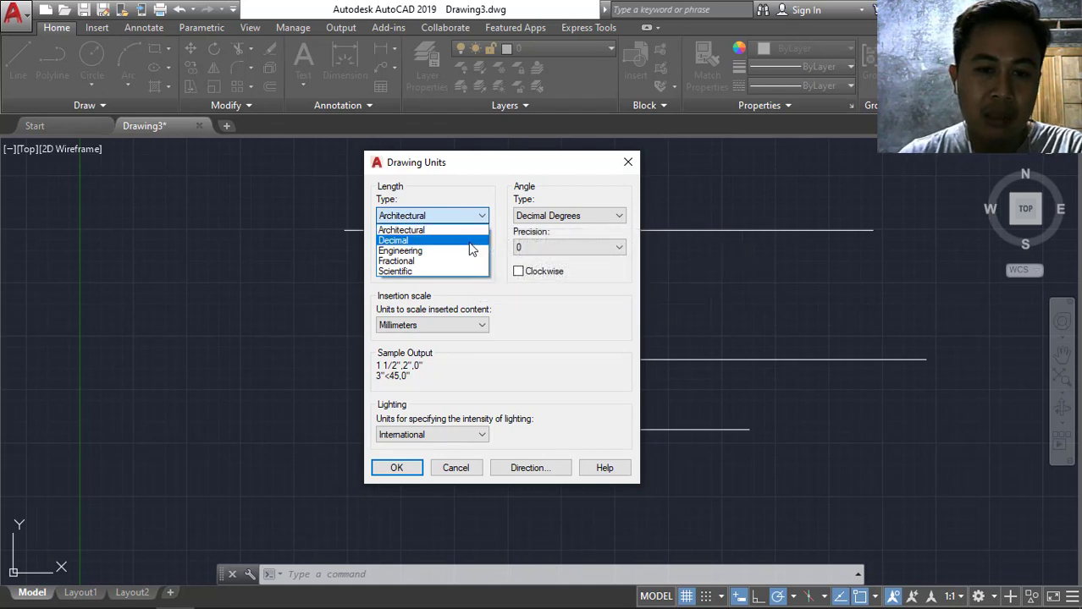
{"action": "left_click", "coordinate": [472, 243]}
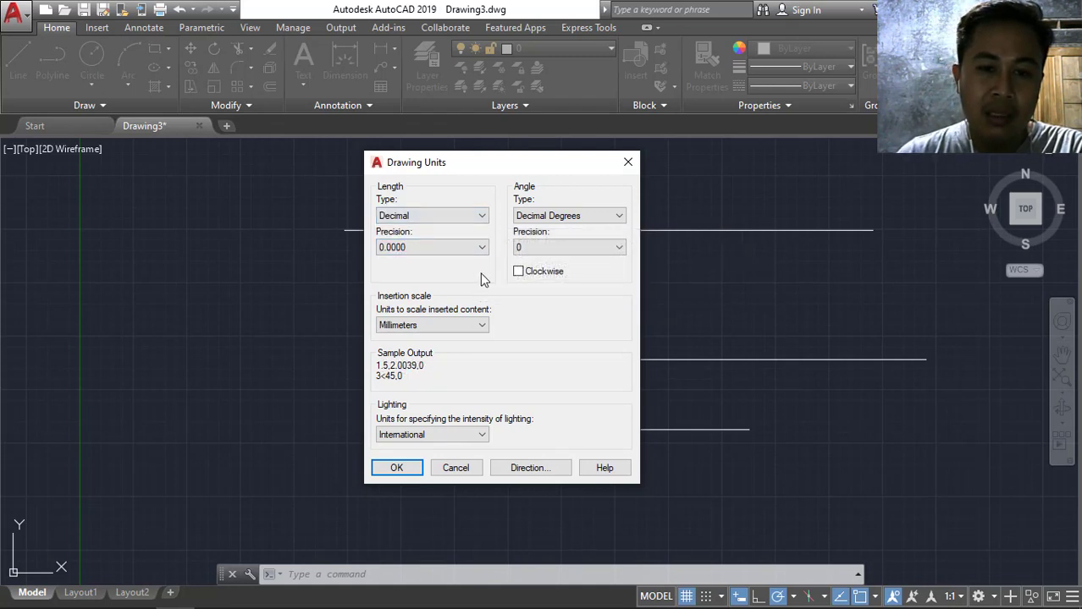
{"action": "left_click", "coordinate": [454, 248]}
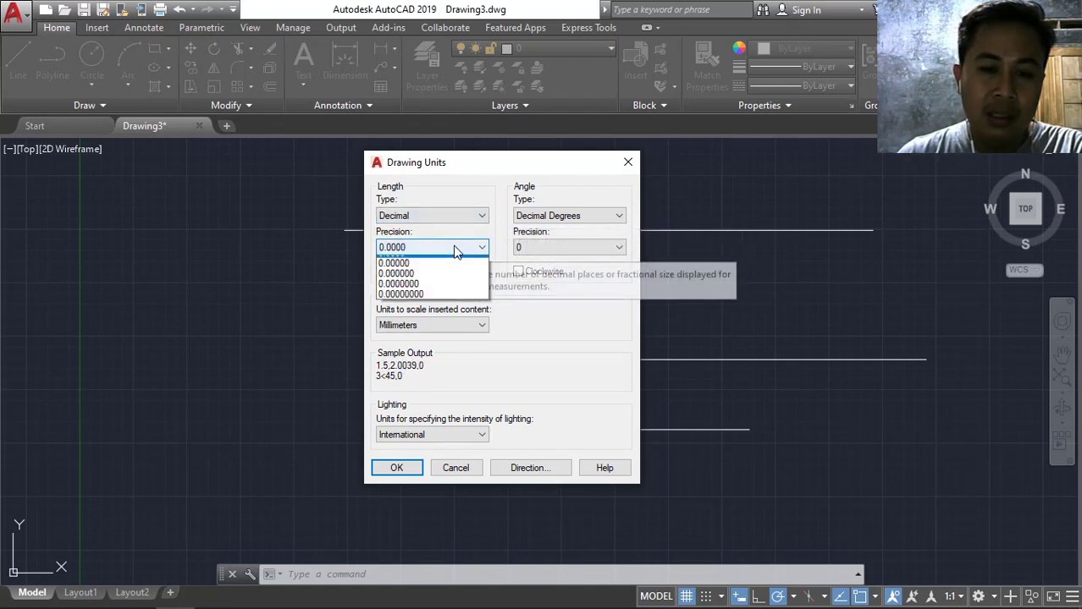
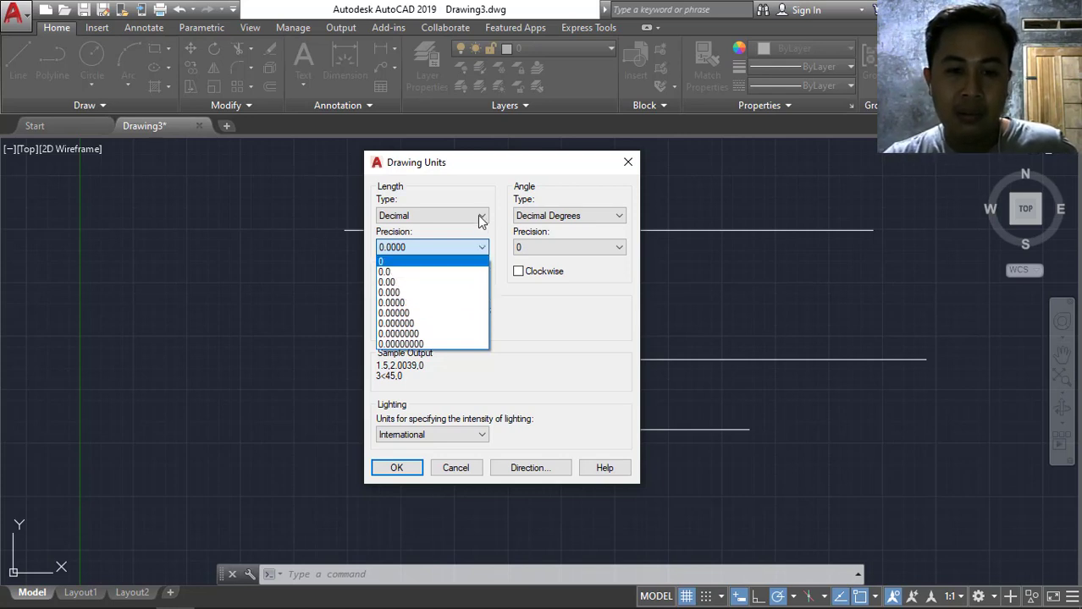
Keep length precision at 0.0000 and accept the Drawing Units settings.
{"action": "left_click", "coordinate": [529, 313]}
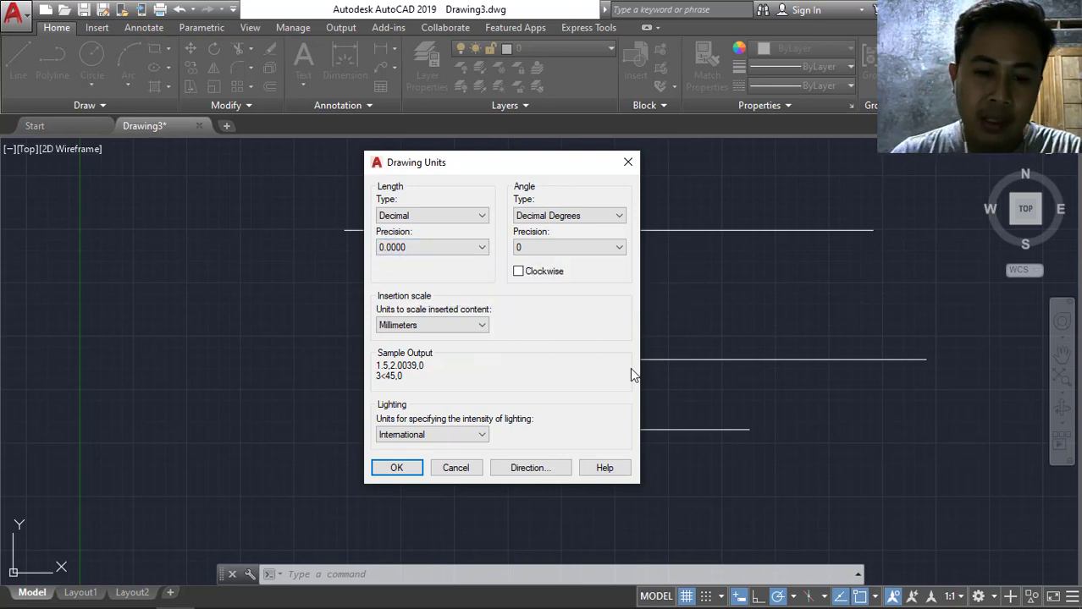
{"action": "left_click", "coordinate": [405, 472]}
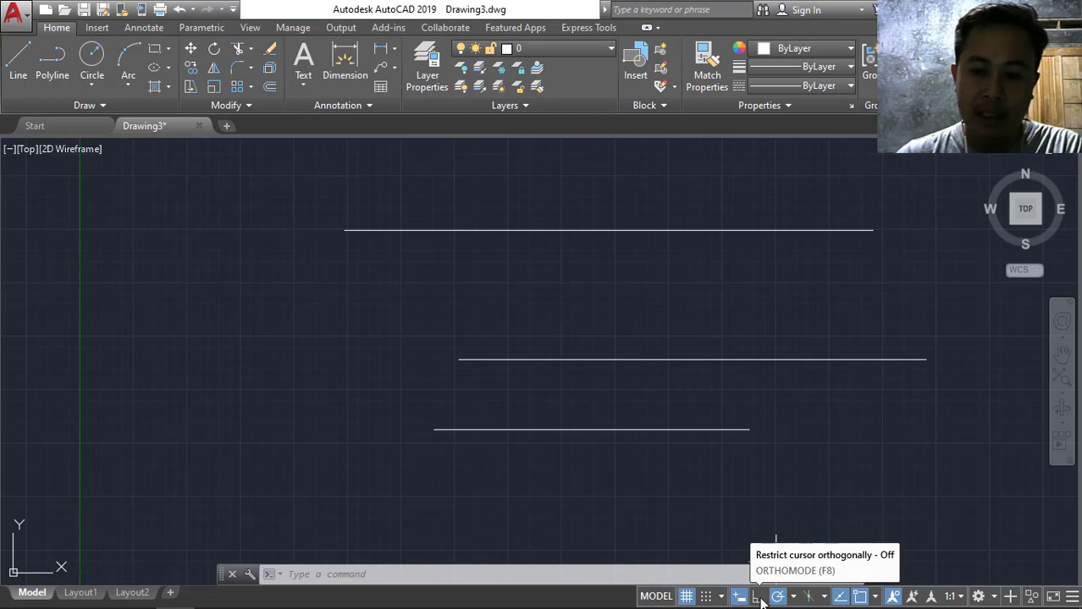
Toggle Ortho mode on and back off, then start the LINE command.
{"action": "left_click", "coordinate": [758, 597]}
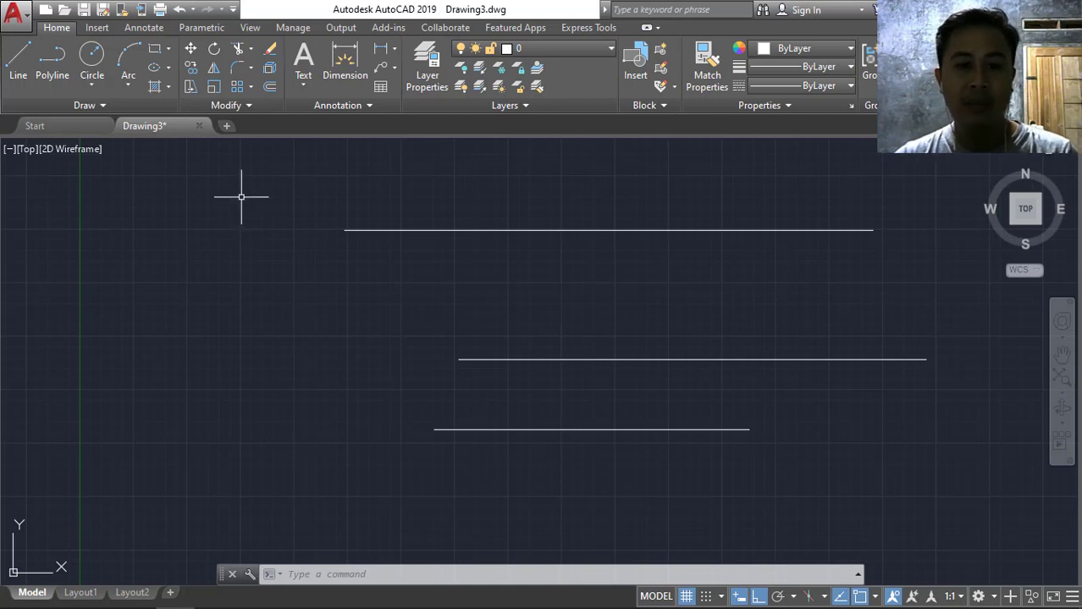
{"action": "left_click", "coordinate": [757, 596]}
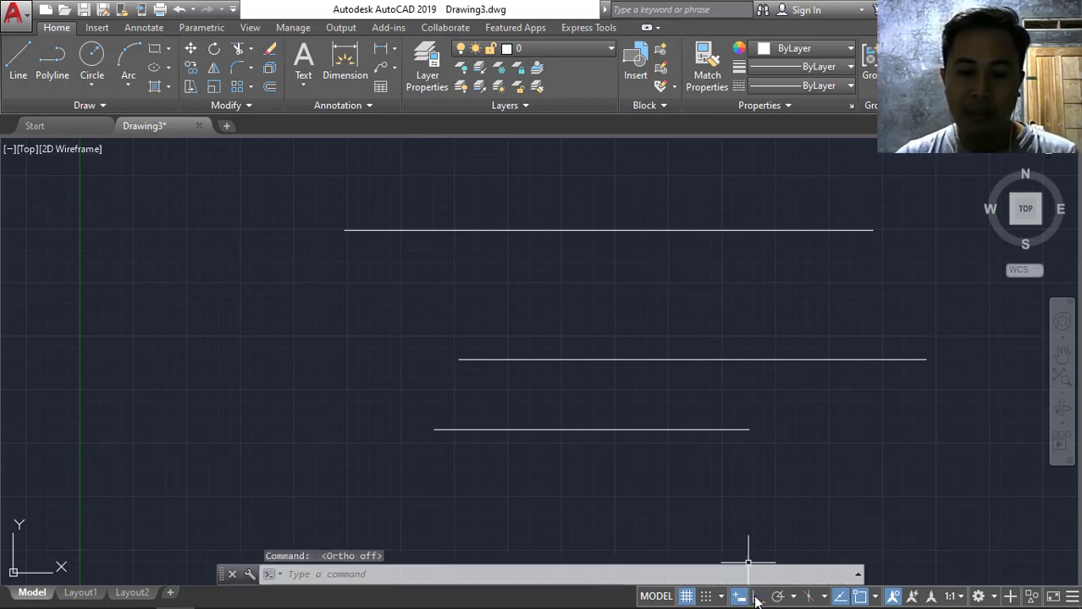
{"action": "left_click", "coordinate": [18, 61]}
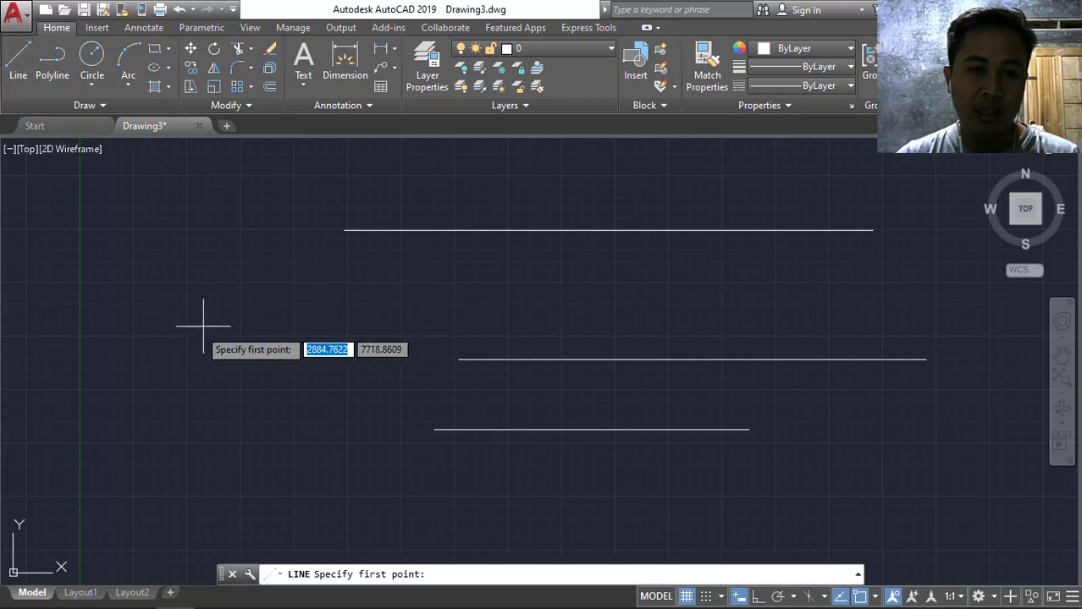
Draw a short horizontal line at the left, between the top and middle lines.
{"action": "left_click", "coordinate": [136, 330]}
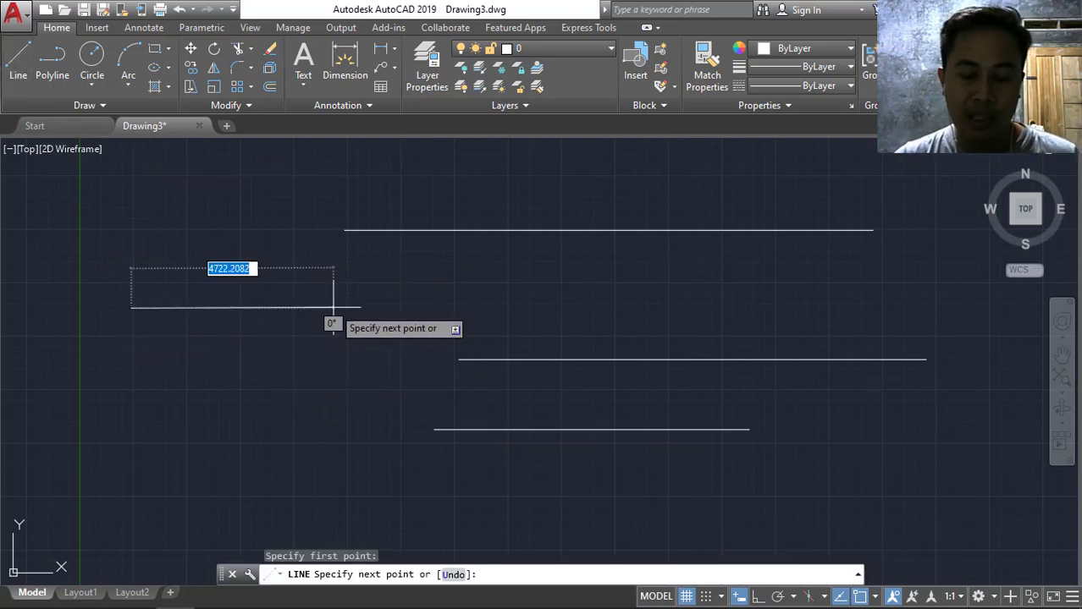
{"action": "key", "text": "Escape"}
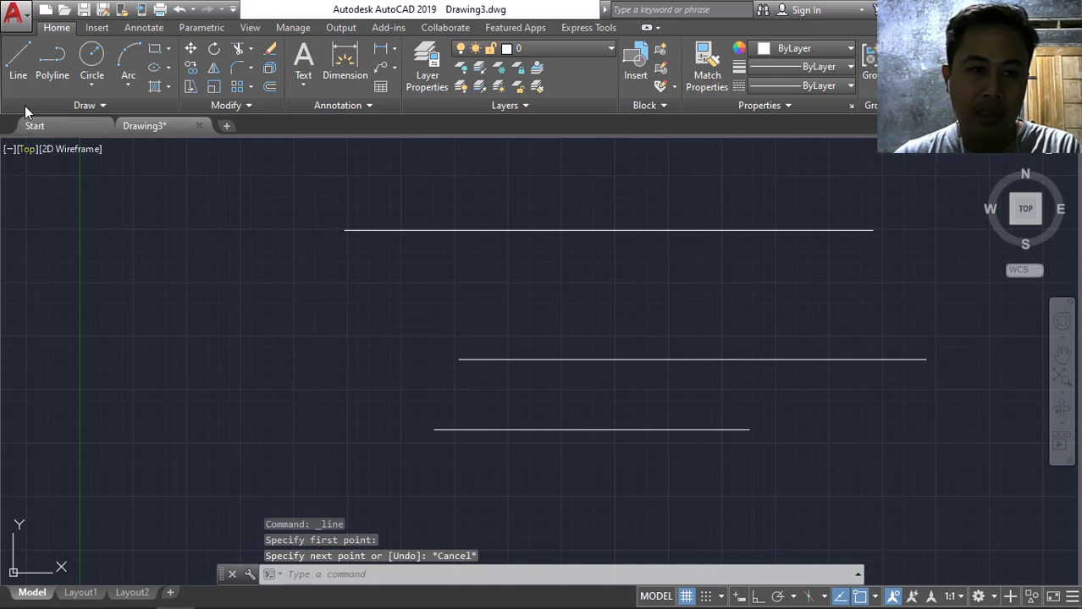
{"action": "left_click", "coordinate": [22, 60]}
{"action": "left_click", "coordinate": [149, 336]}
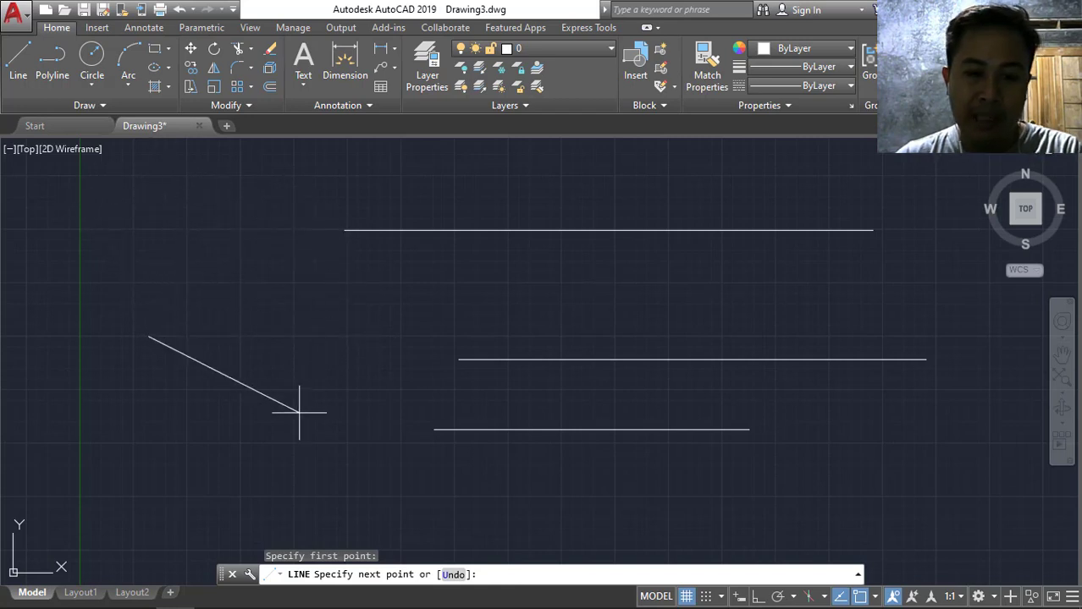
{"action": "left_click", "coordinate": [370, 336]}
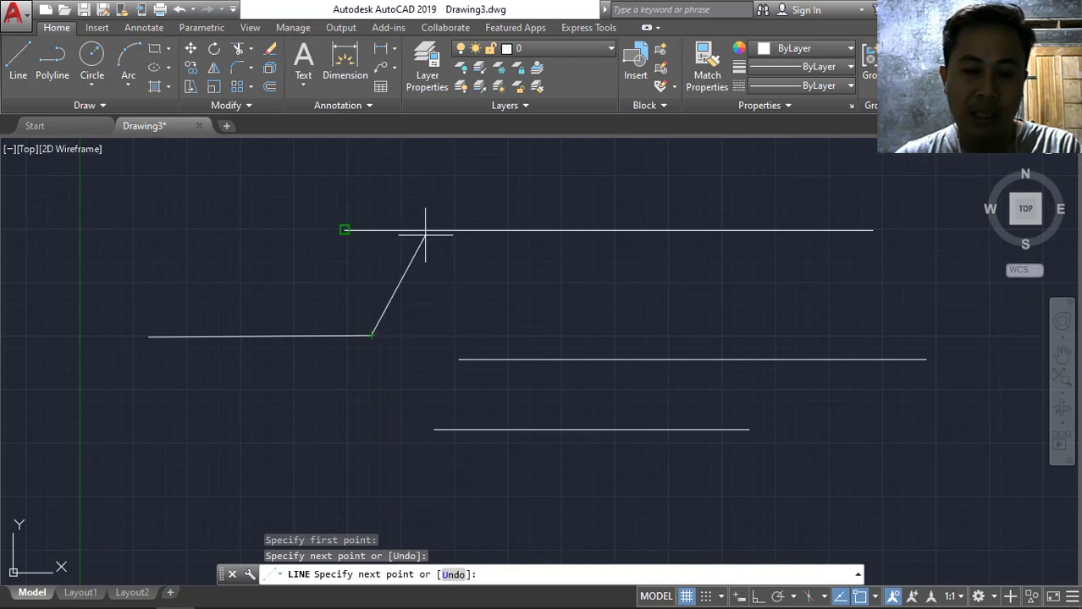
{"action": "key", "text": "Escape"}
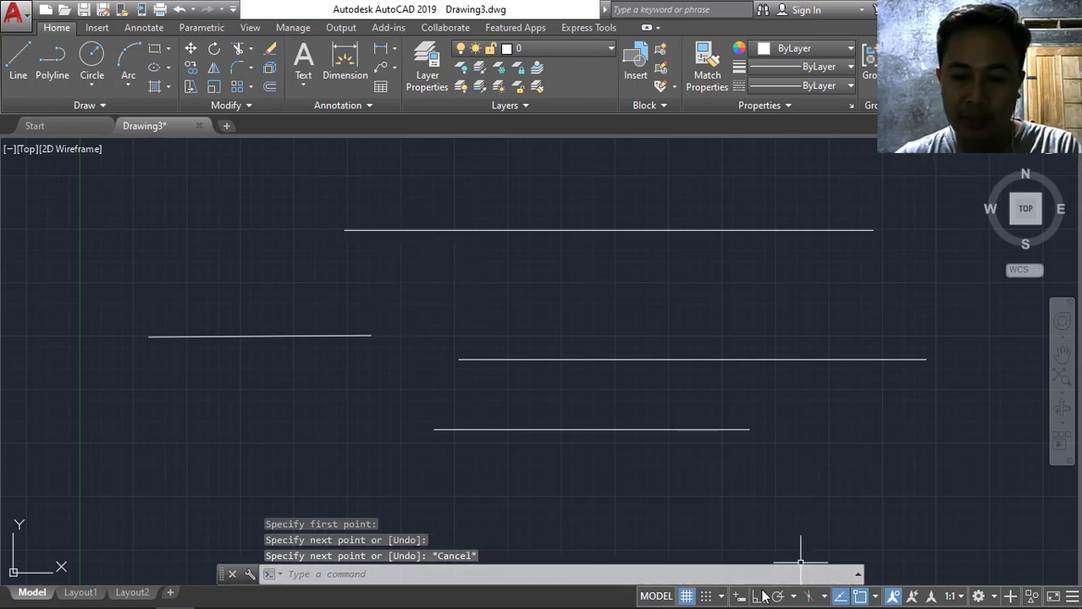
With Ortho on, start the zigzag with its bottom horizontal run from the lower left.
{"action": "left_click", "coordinate": [758, 596]}
{"action": "left_click", "coordinate": [214, 397]}
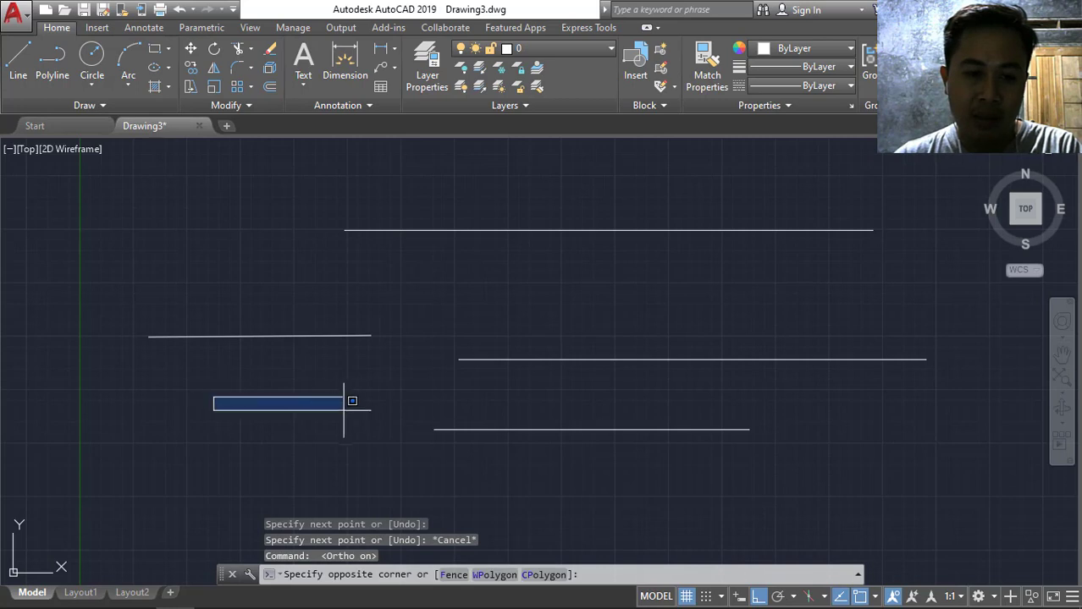
{"action": "key", "text": "Escape"}
{"action": "left_click", "coordinate": [18, 59]}
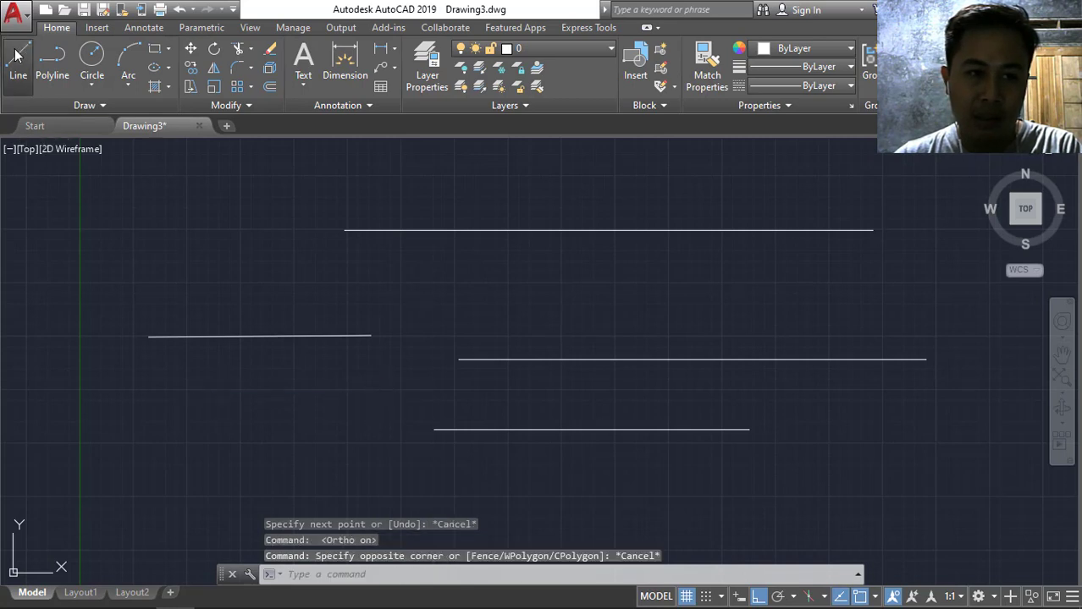
{"action": "left_click", "coordinate": [187, 403]}
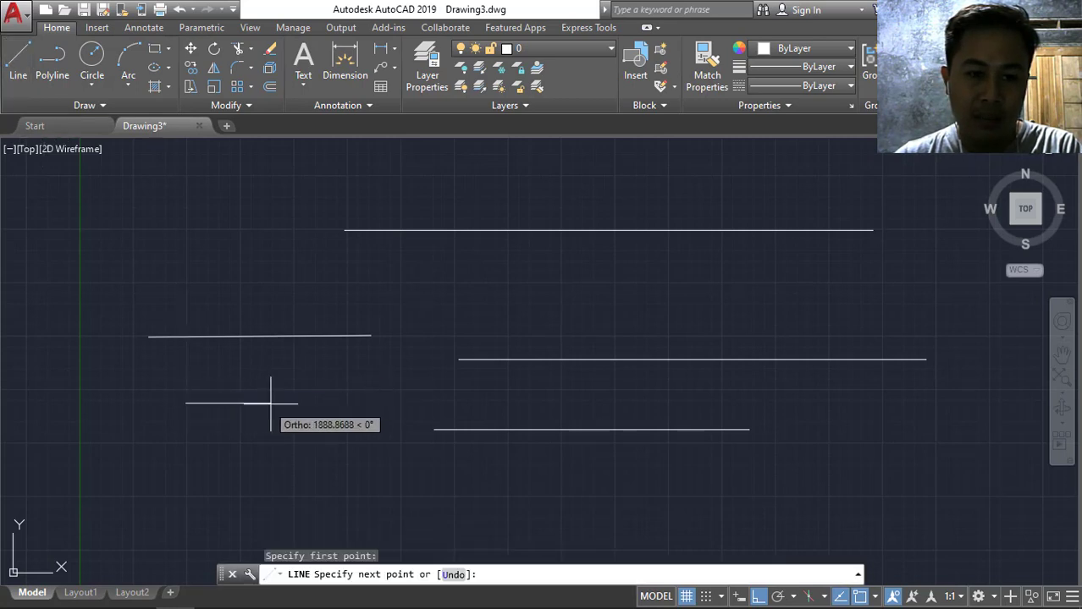
{"action": "left_click", "coordinate": [365, 403]}
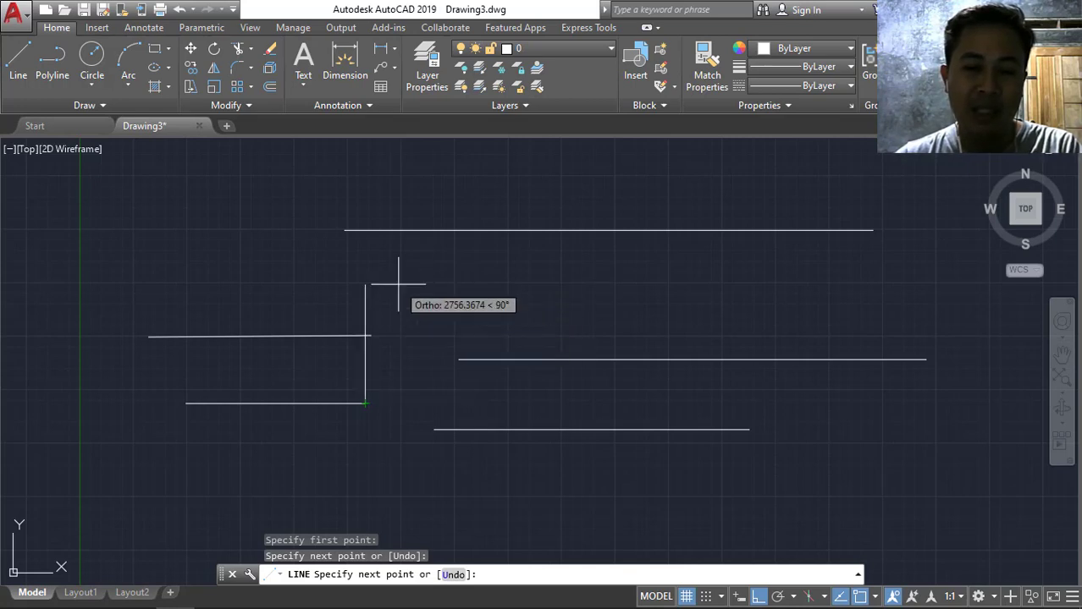
{"action": "left_click", "coordinate": [483, 361]}
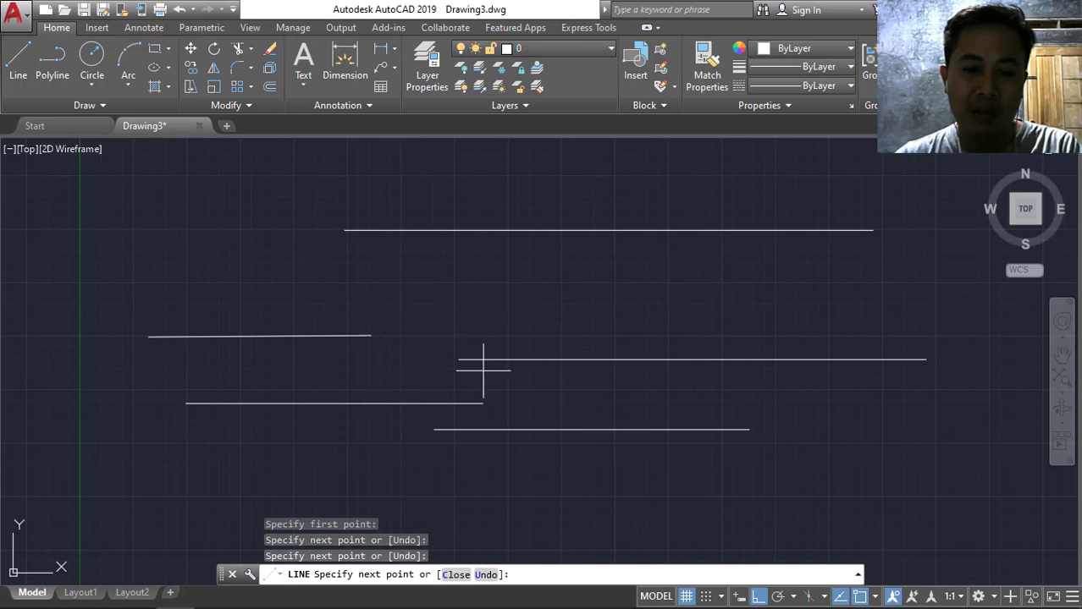
Continue the zigzag with alternating vertical rises and horizontal steps to the top, then turn Ortho off.
{"action": "left_click", "coordinate": [427, 281]}
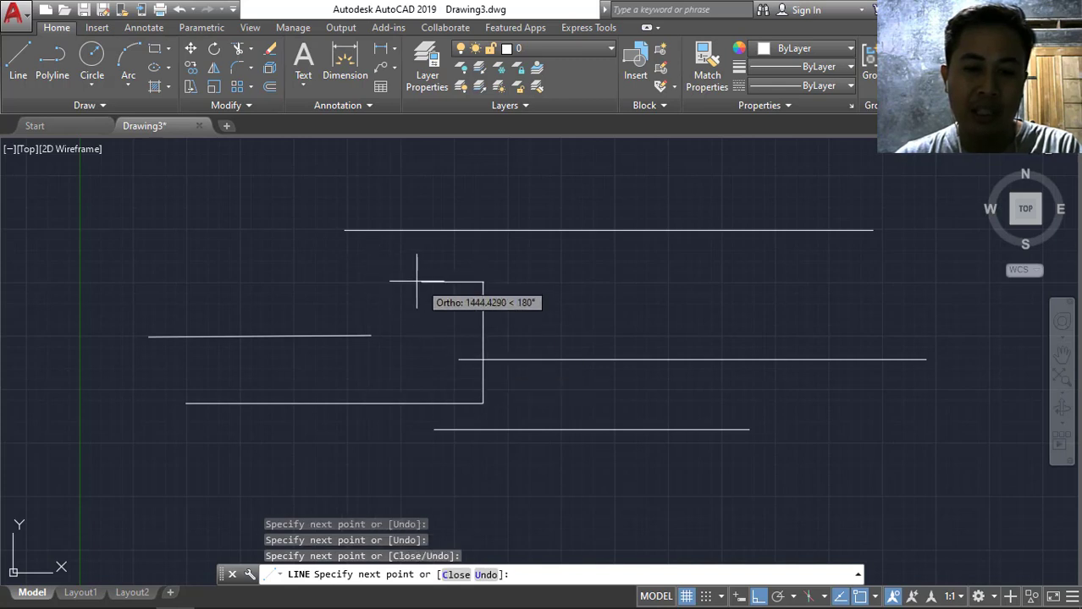
{"action": "left_click", "coordinate": [239, 281]}
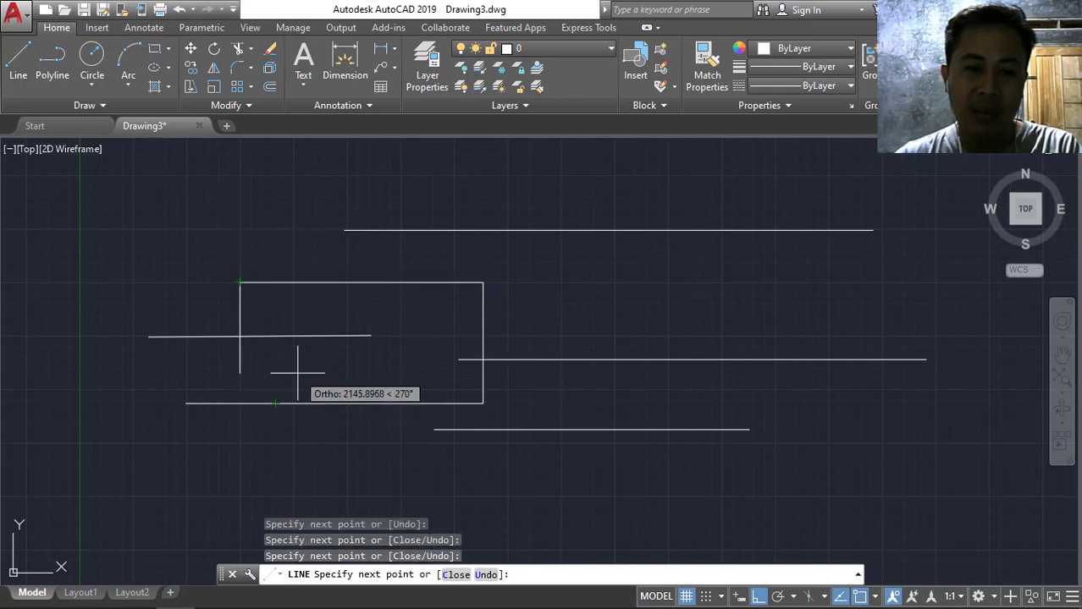
{"action": "left_click", "coordinate": [240, 212]}
{"action": "left_click", "coordinate": [394, 211]}
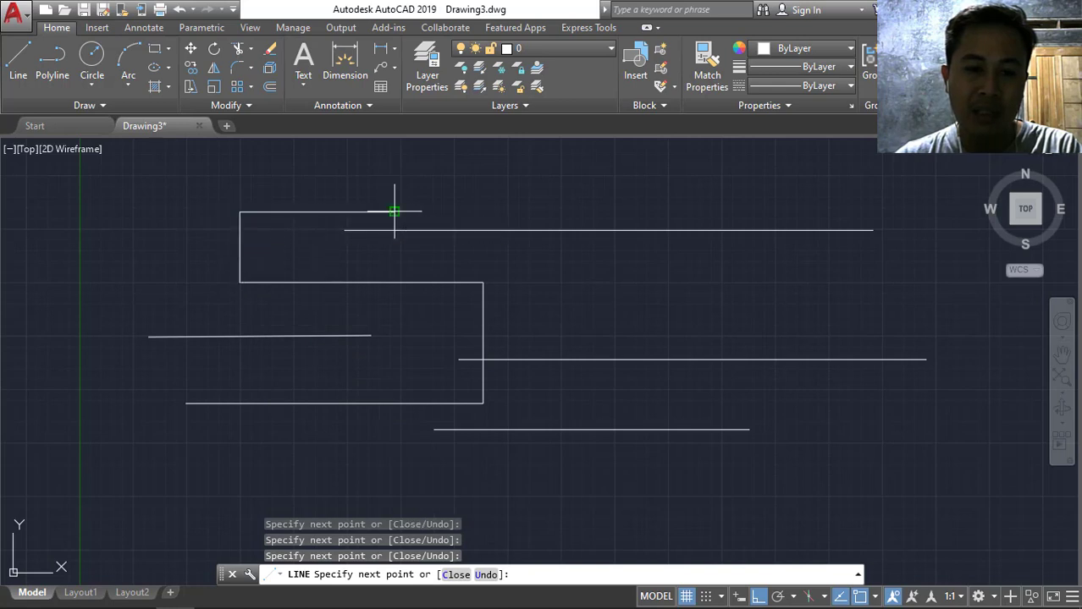
{"action": "left_click", "coordinate": [394, 159]}
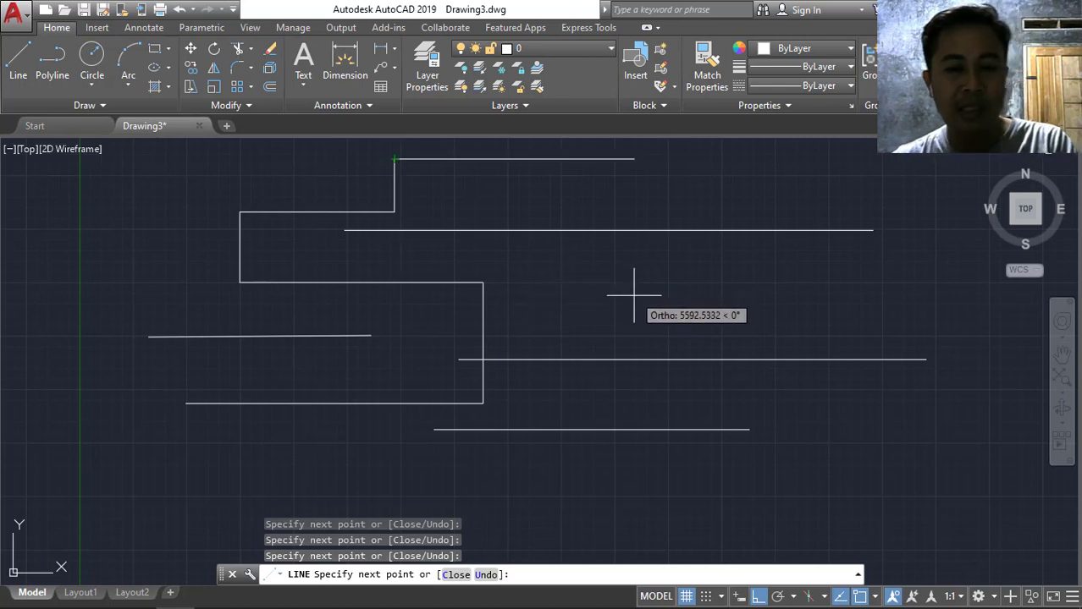
{"action": "key", "text": "Escape"}
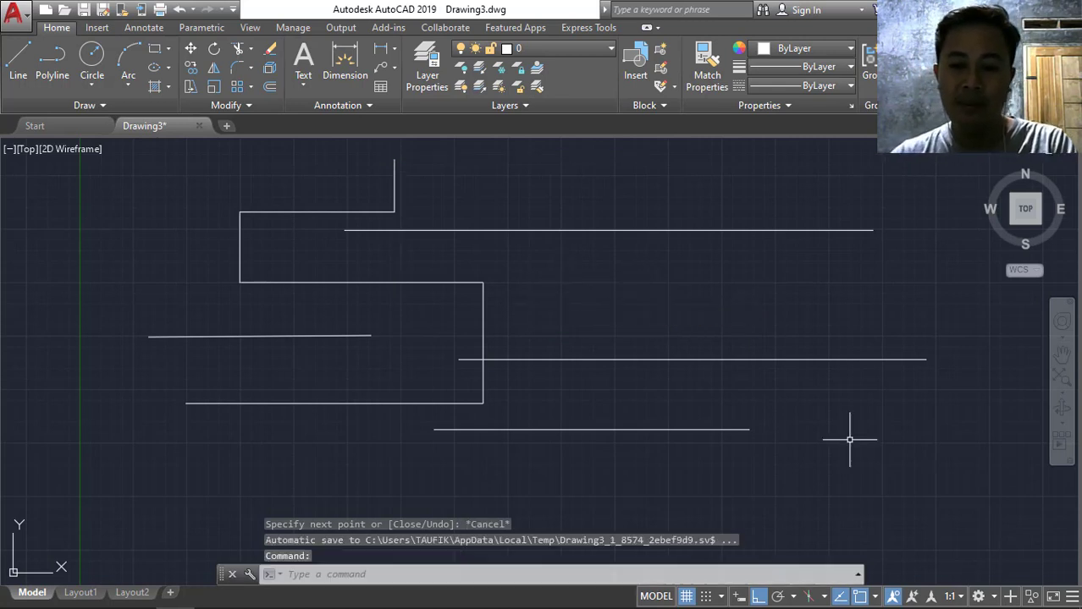
{"action": "left_click", "coordinate": [765, 597]}
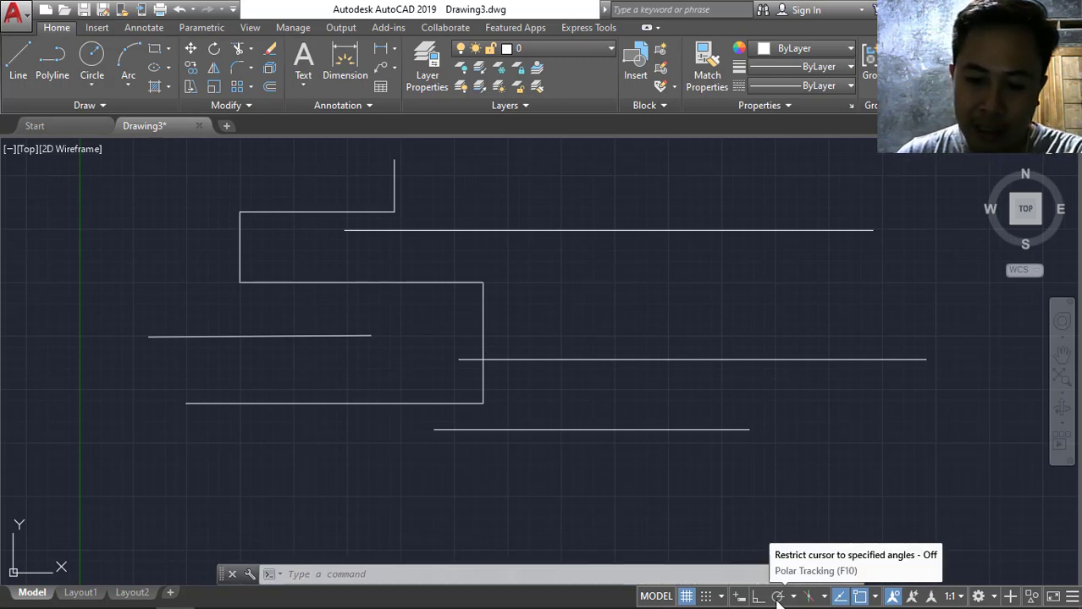
Turn on polar tracking with 90-degree angle increments.
{"action": "left_click", "coordinate": [777, 597]}
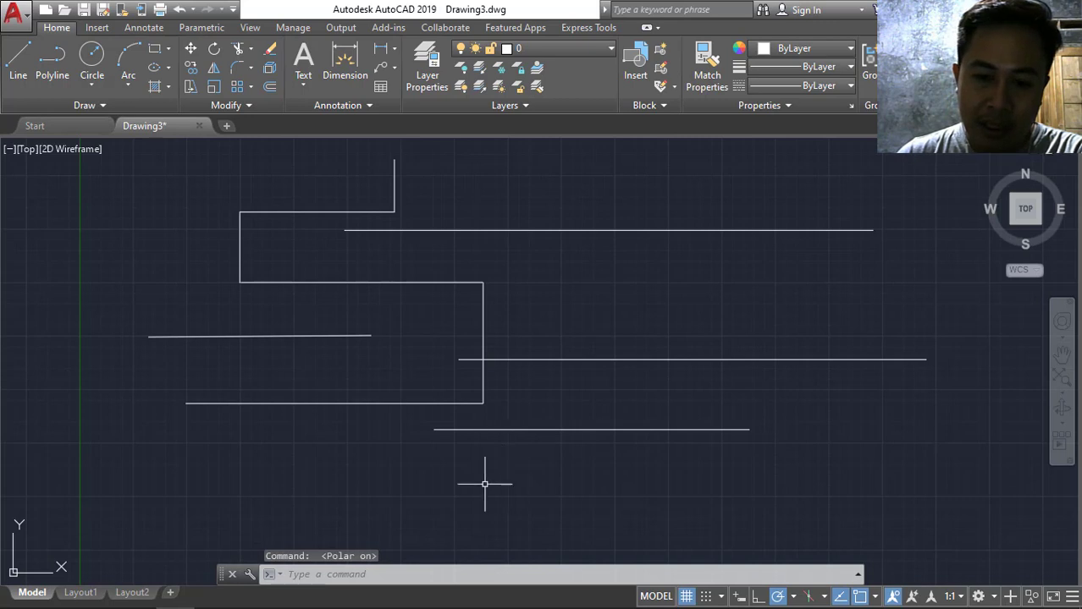
{"action": "left_click", "coordinate": [794, 596]}
{"action": "left_click", "coordinate": [652, 525]}
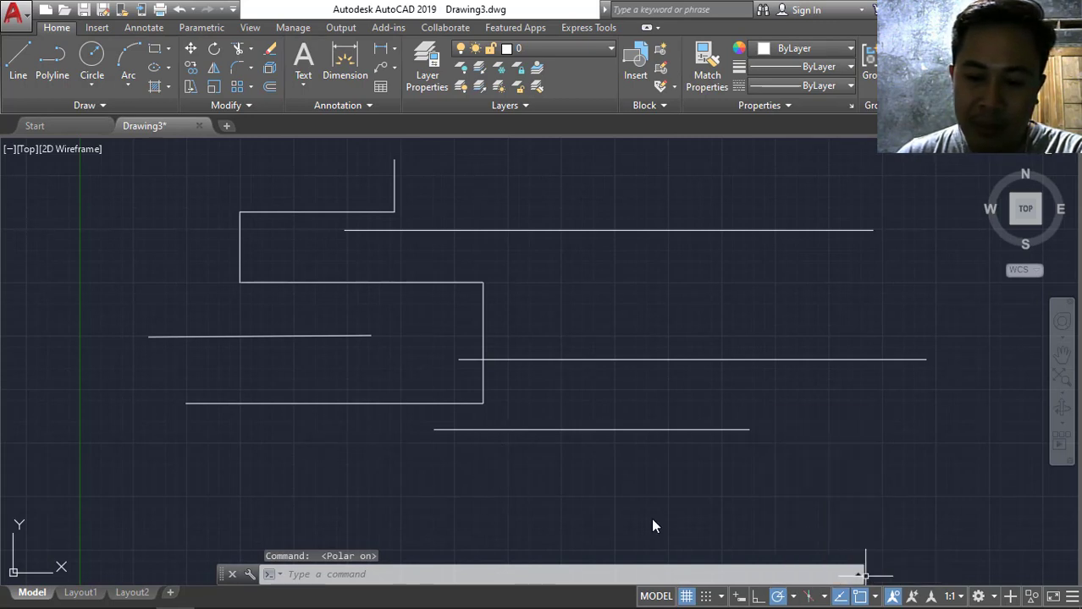
{"action": "left_click", "coordinate": [794, 597]}
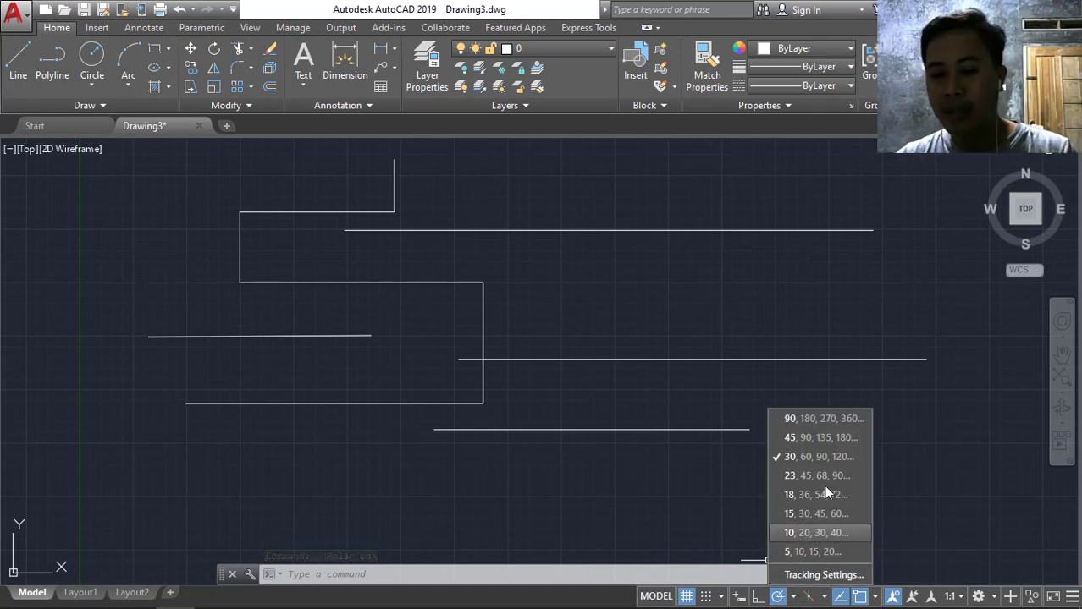
{"action": "left_click", "coordinate": [840, 421]}
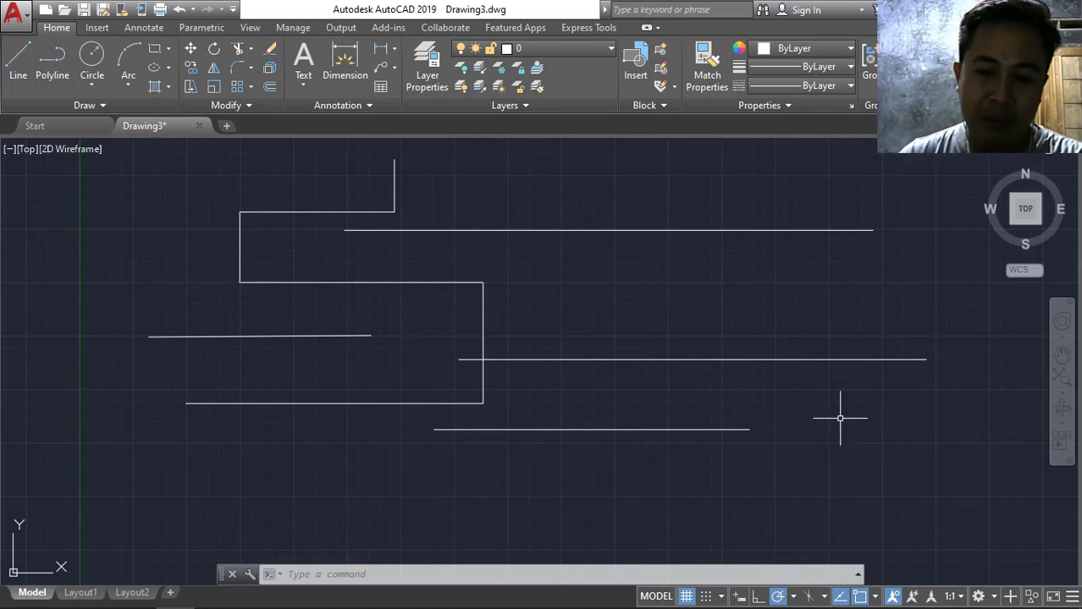
Draw a long horizontal line along the bottom of the drawing, then bring up the polar angle increments.
{"action": "left_click", "coordinate": [18, 81]}
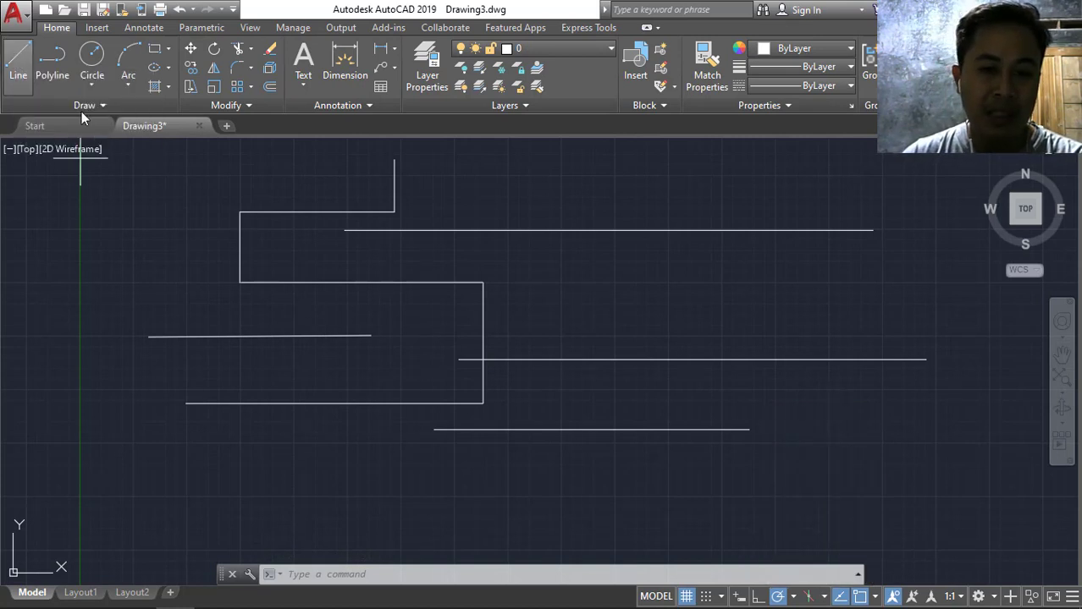
{"action": "left_click", "coordinate": [247, 490]}
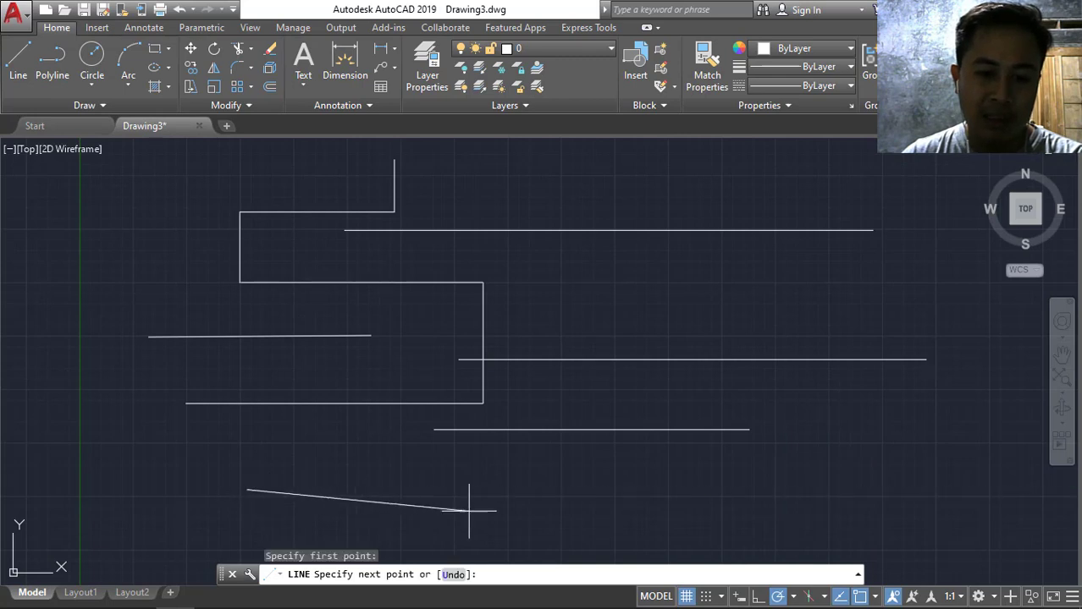
{"action": "left_click", "coordinate": [573, 487]}
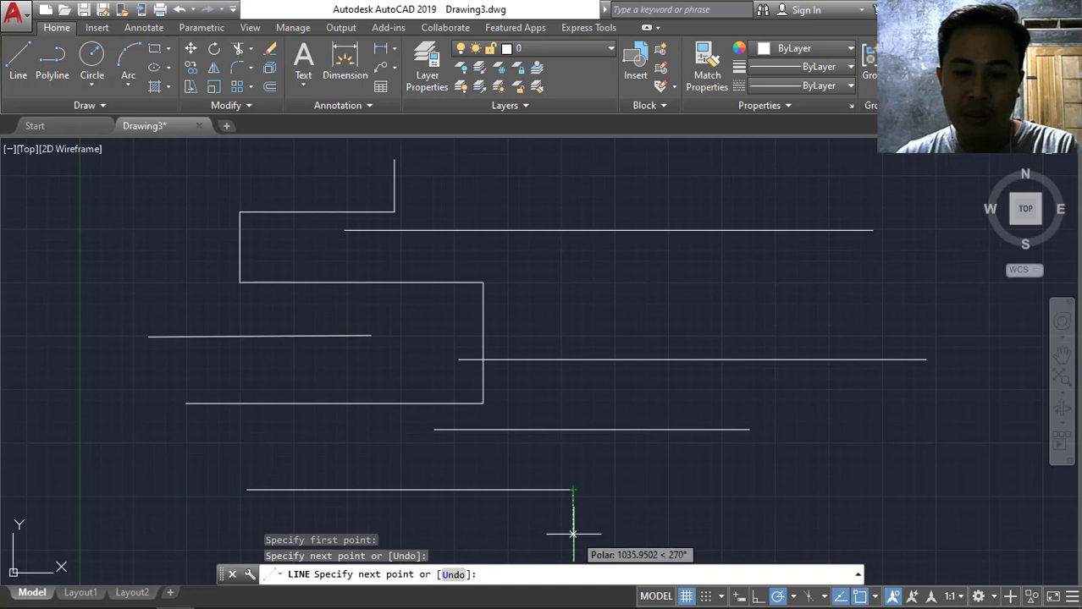
{"action": "key", "text": "Escape"}
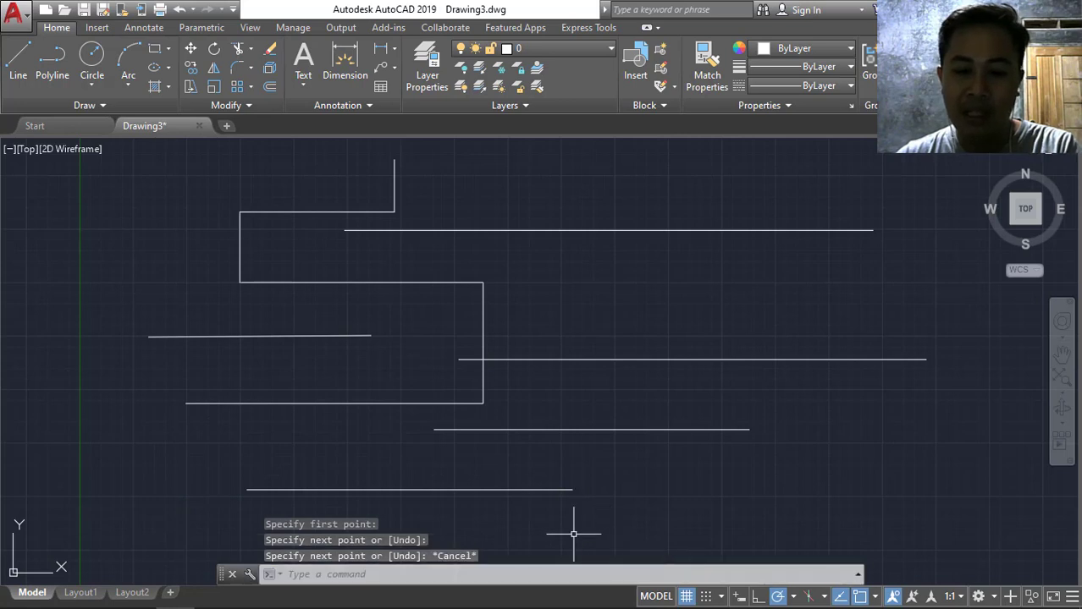
{"action": "left_click", "coordinate": [792, 598]}
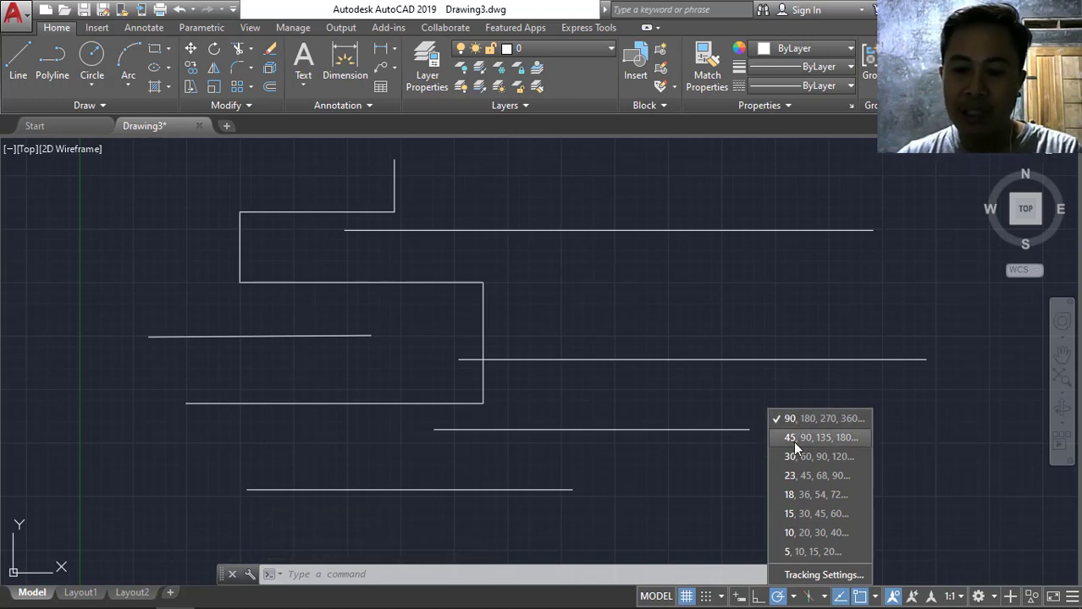
Set polar tracking to 30° increments and draw a short horizontal line right of the bottom line.
{"action": "left_click", "coordinate": [792, 457]}
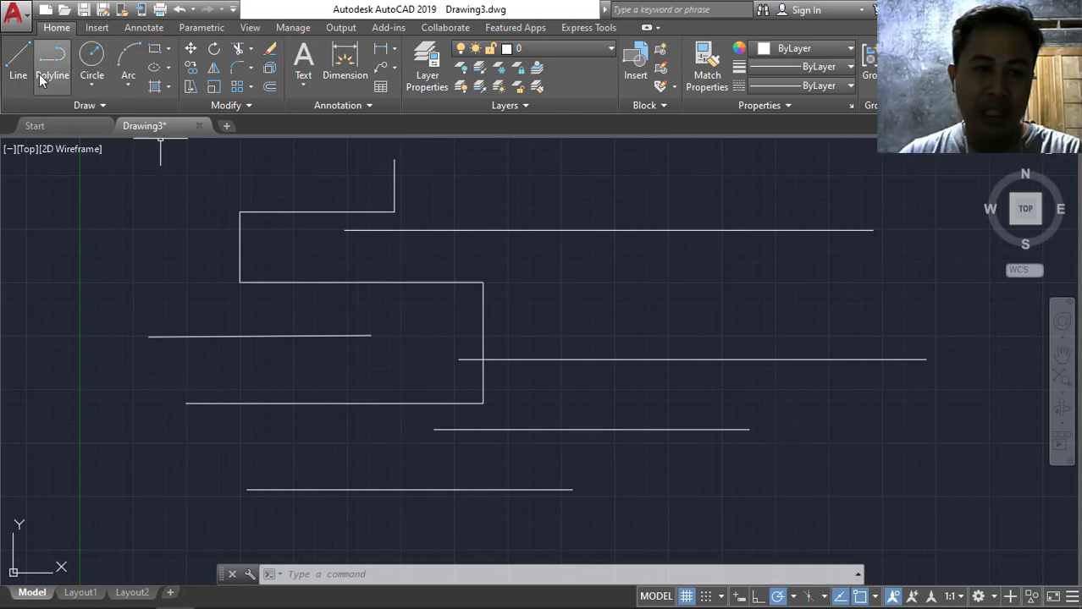
{"action": "left_click", "coordinate": [18, 61]}
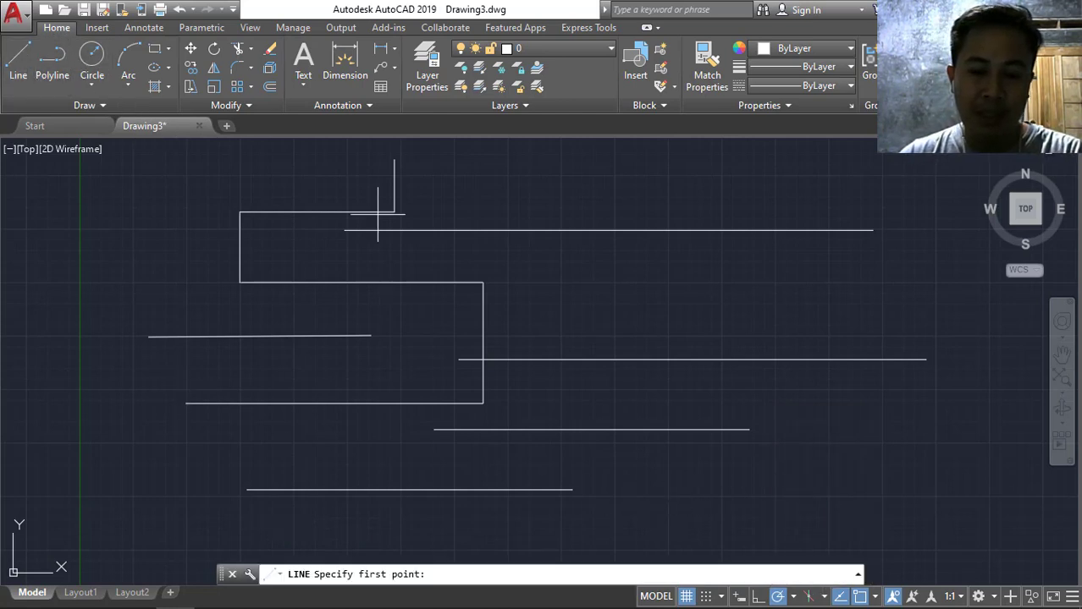
{"action": "left_click", "coordinate": [627, 488]}
{"action": "left_click", "coordinate": [798, 488]}
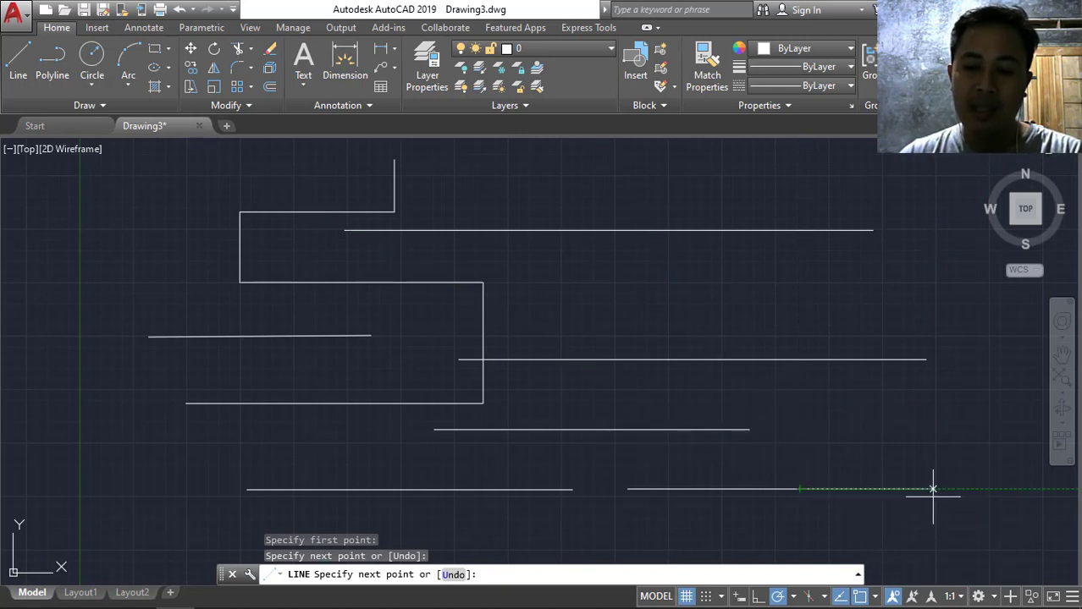
Cancel the line command and close the polar angle list without changing it.
{"action": "left_click", "coordinate": [793, 597]}
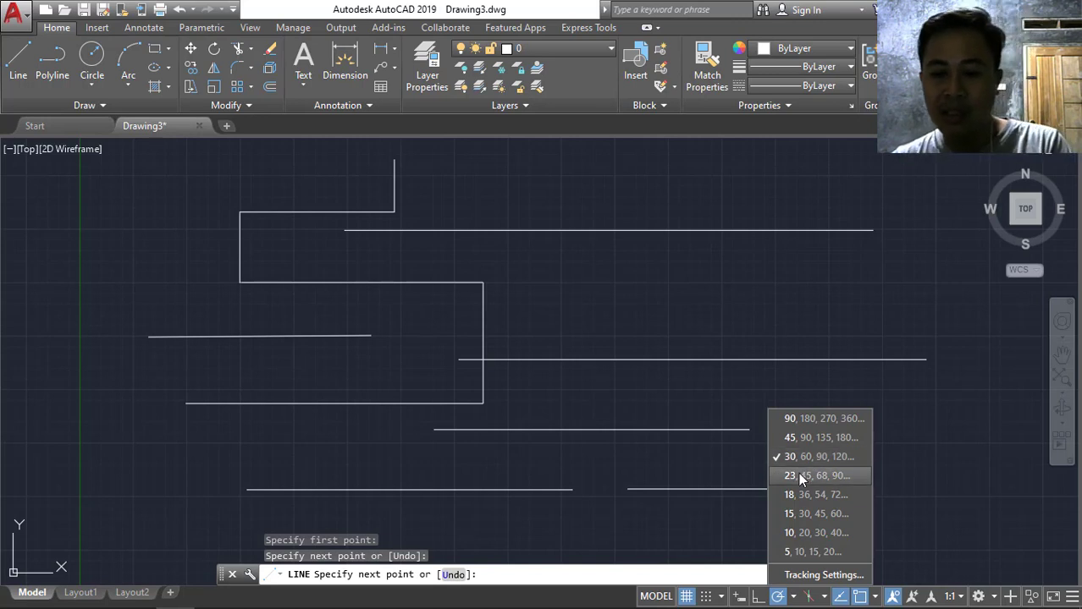
{"action": "key", "text": "Escape"}
{"action": "left_click", "coordinate": [733, 398]}
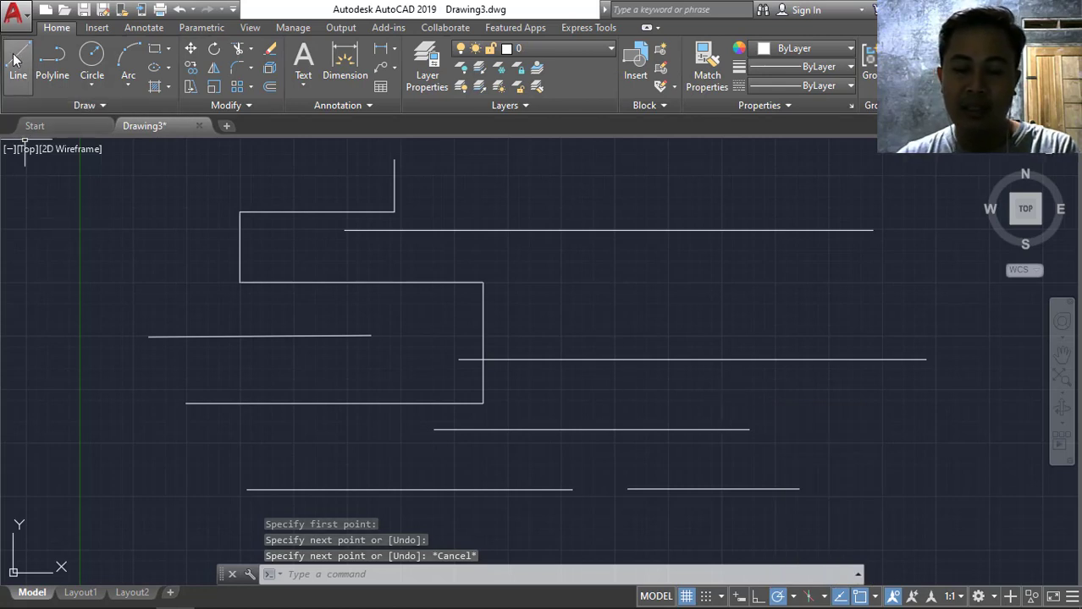
{"action": "left_click", "coordinate": [794, 598]}
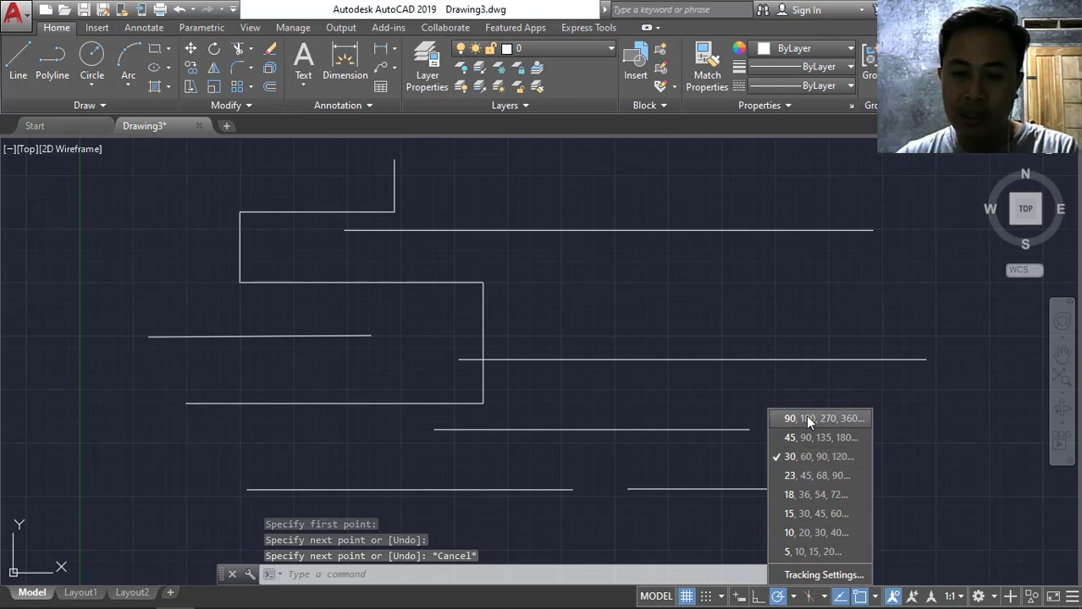
{"action": "key", "text": "Escape"}
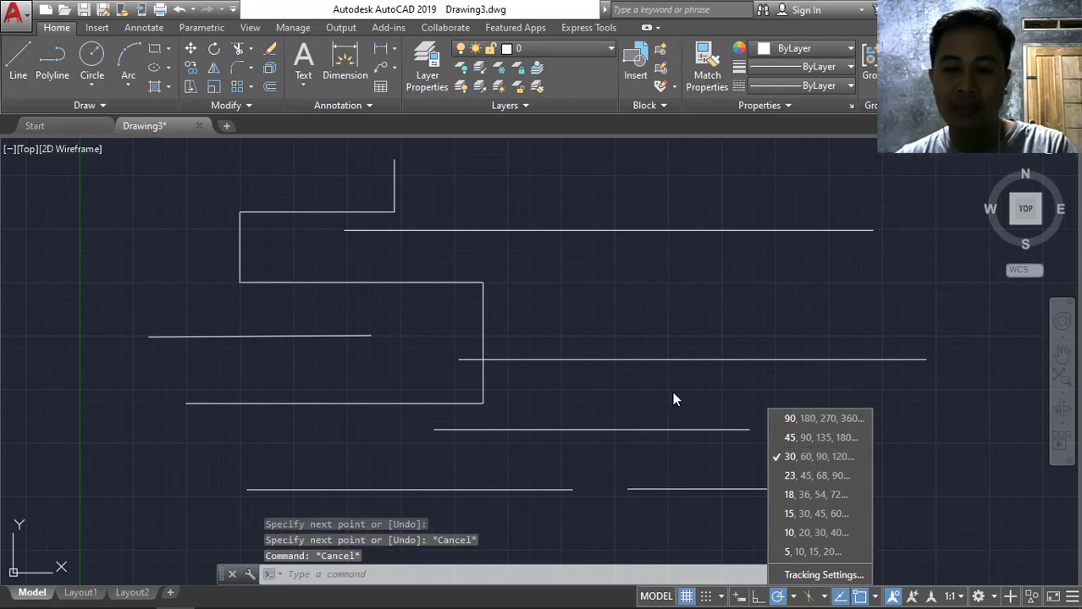
{"action": "left_click", "coordinate": [672, 391]}
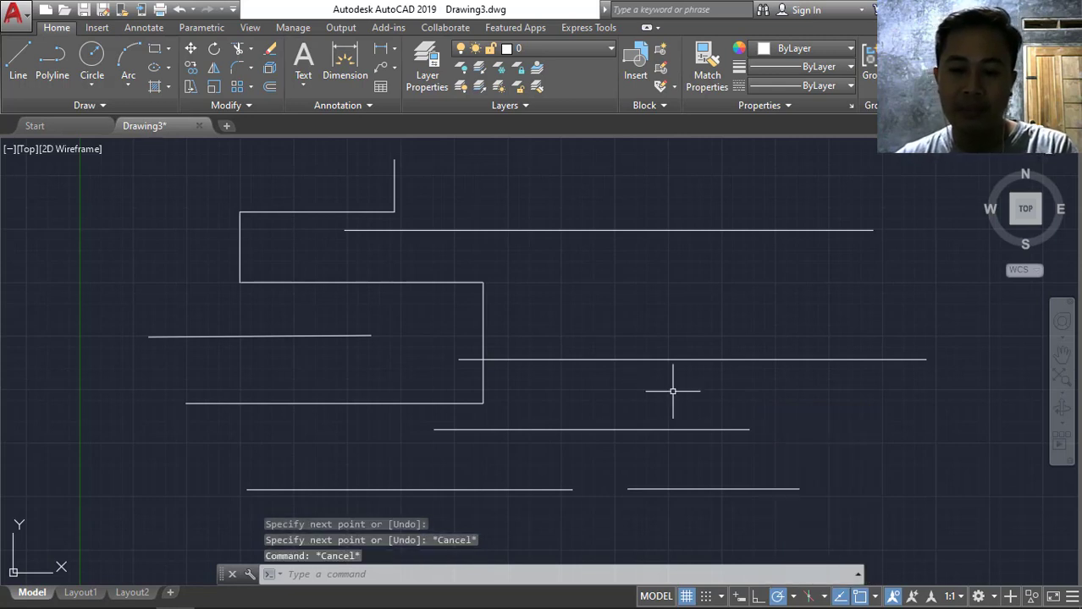
Draw a short horizontal line on the right, just above the long middle line.
{"action": "left_click", "coordinate": [12, 57]}
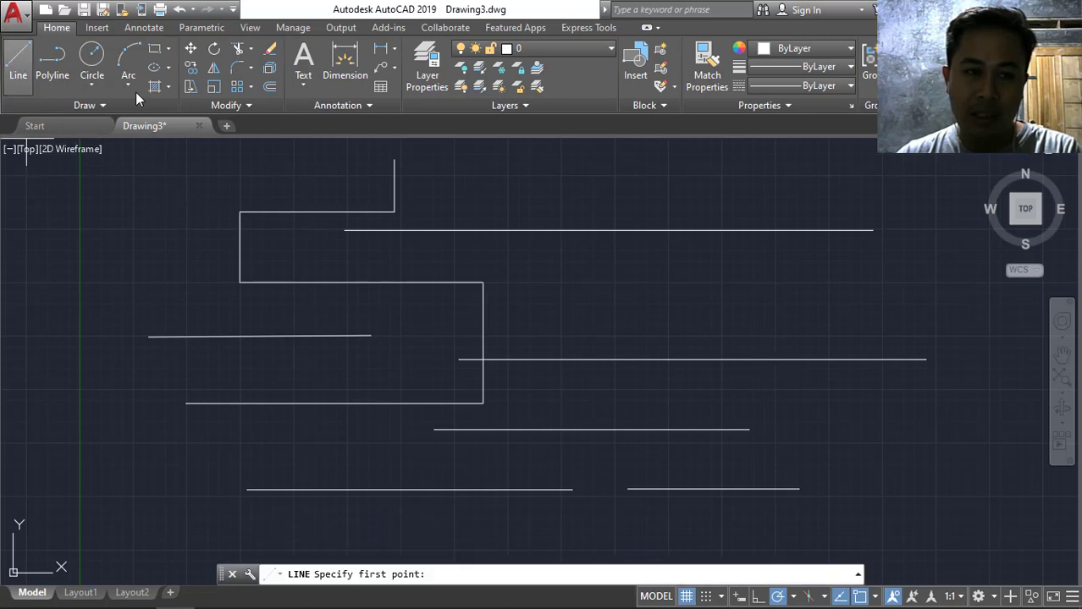
{"action": "left_click", "coordinate": [12, 57]}
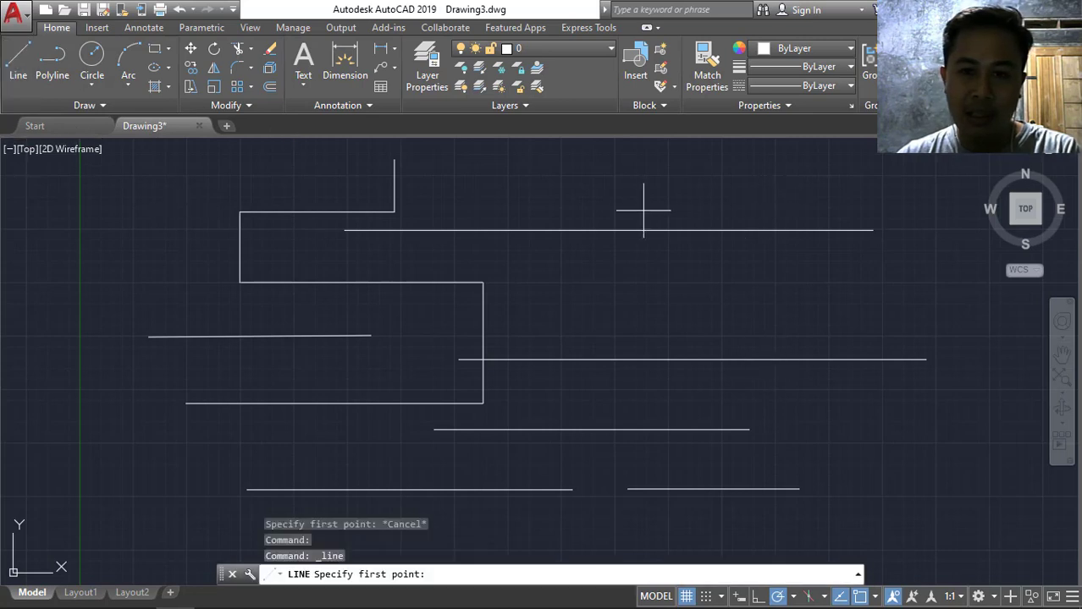
{"action": "left_click", "coordinate": [641, 322]}
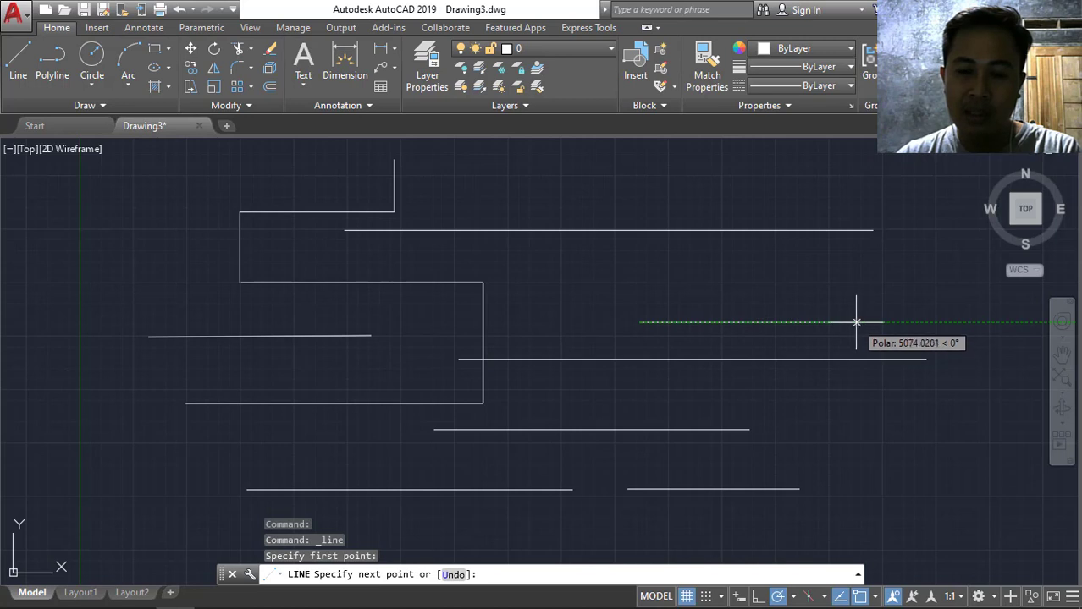
{"action": "left_click", "coordinate": [755, 323]}
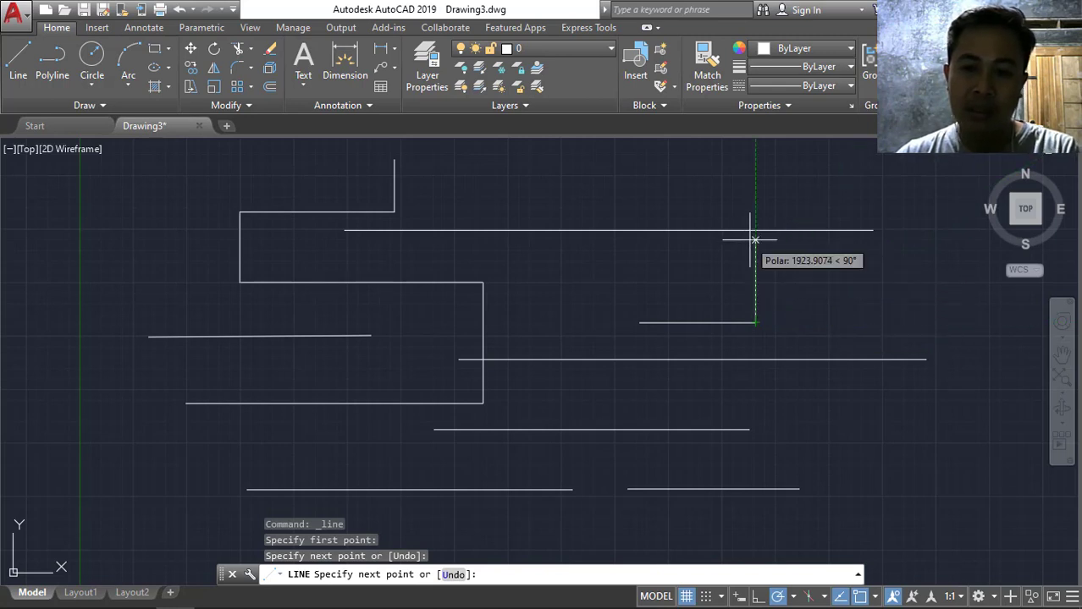
{"action": "key", "text": "Escape"}
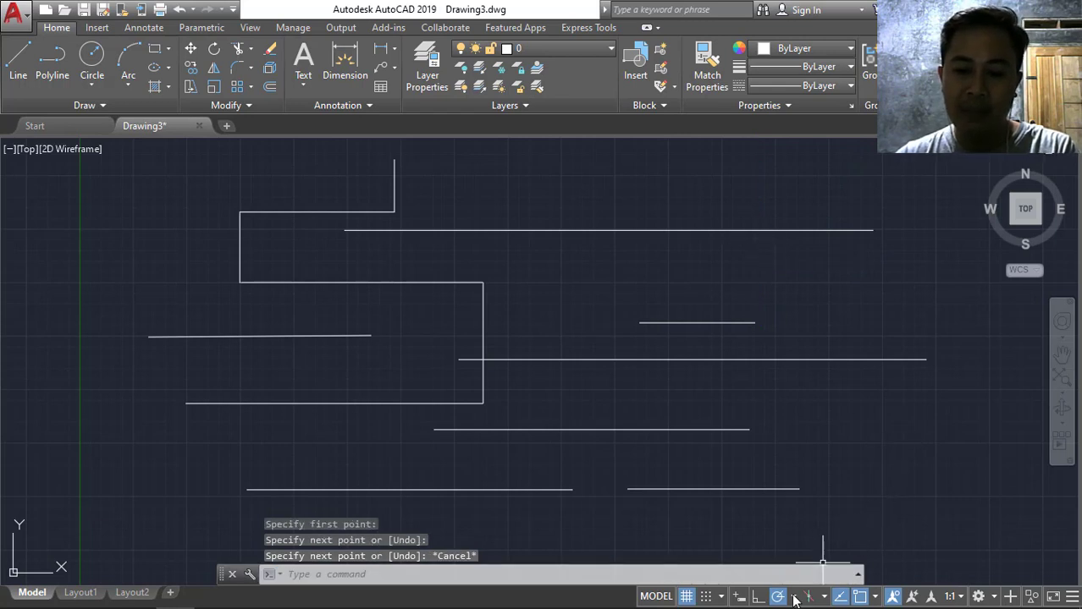
{"action": "left_click", "coordinate": [794, 597]}
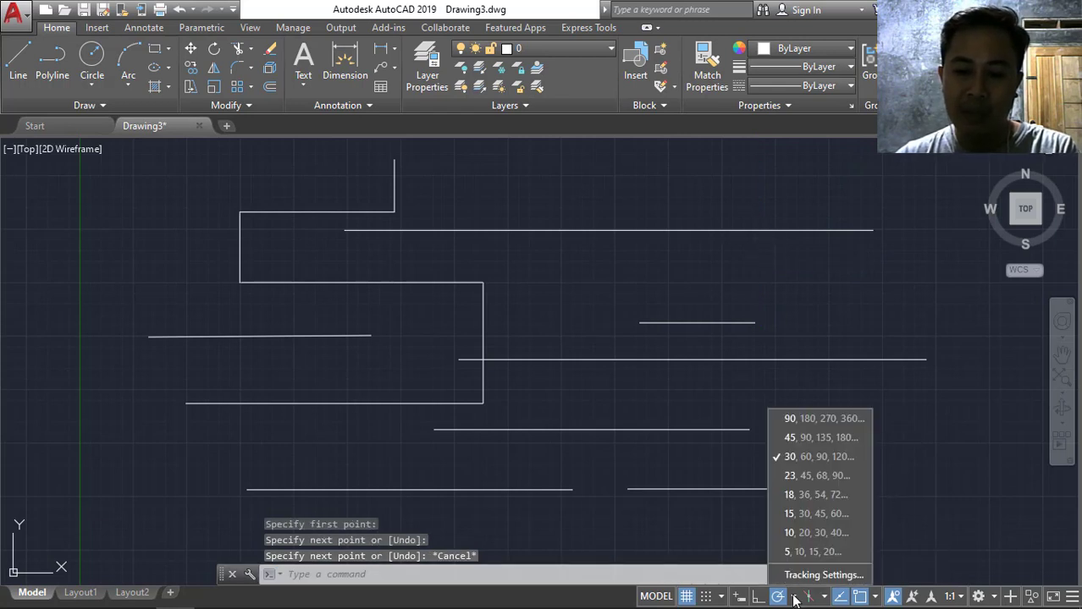
Switch polar tracking to 5° increments and draw a horizontal line above the short middle-right line.
{"action": "left_click", "coordinate": [811, 552]}
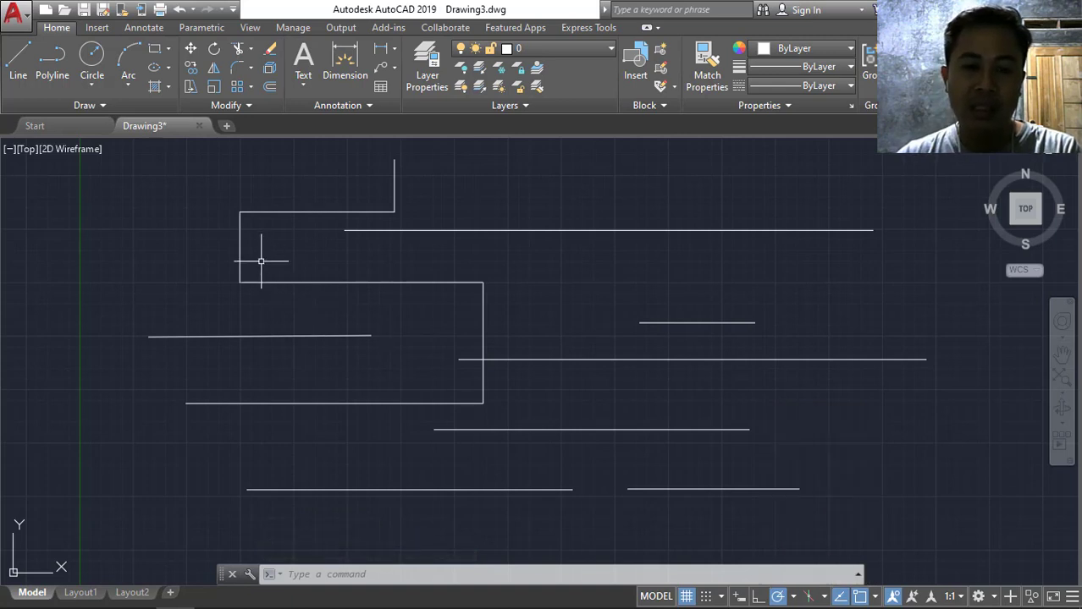
{"action": "left_click", "coordinate": [18, 61]}
{"action": "left_click", "coordinate": [586, 292]}
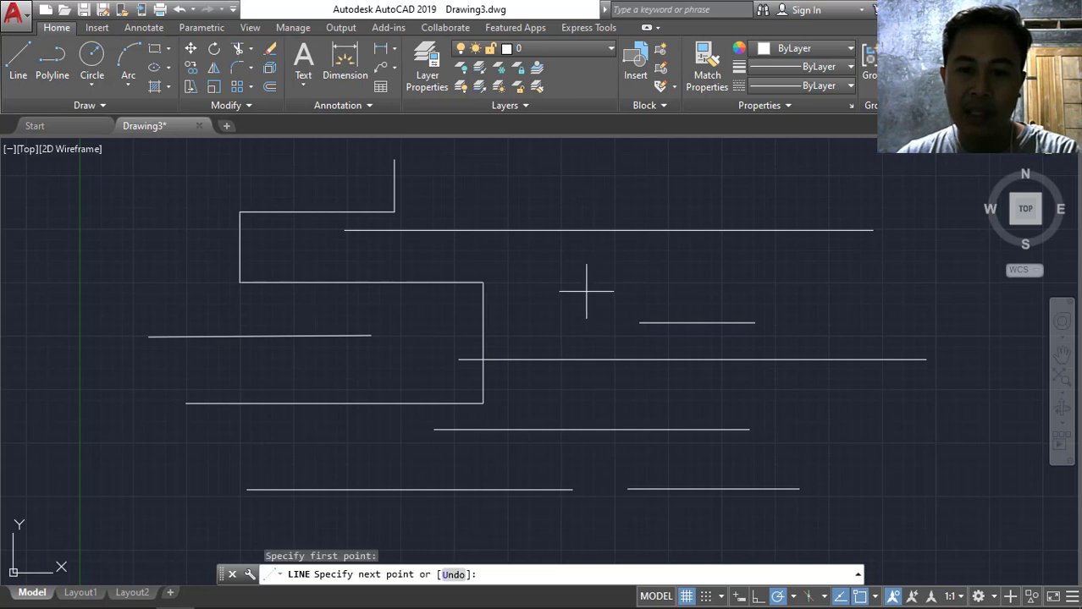
{"action": "left_click", "coordinate": [761, 292]}
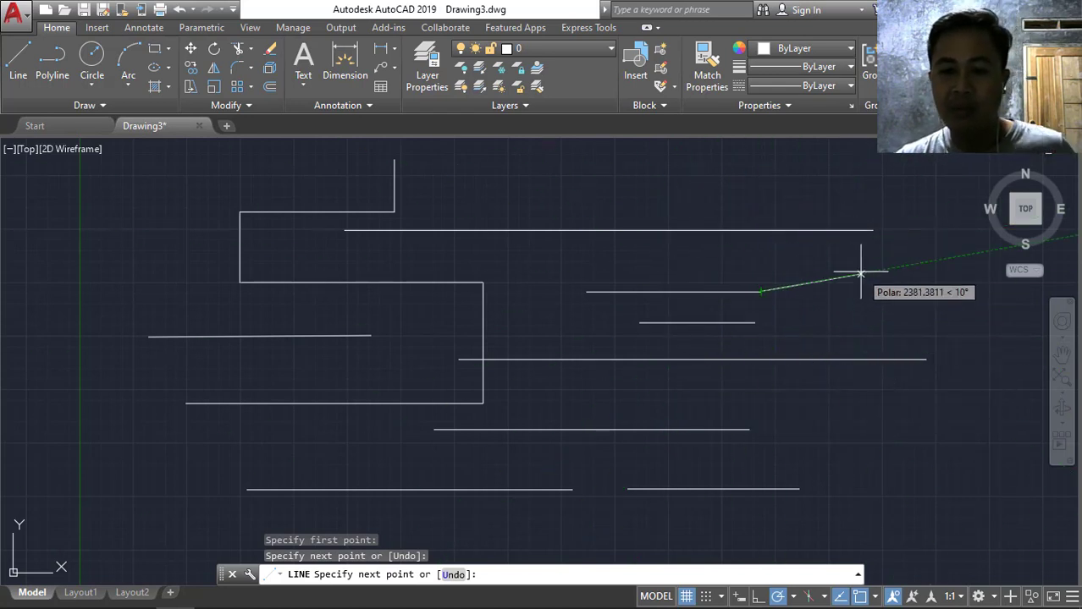
{"action": "key", "text": "Escape"}
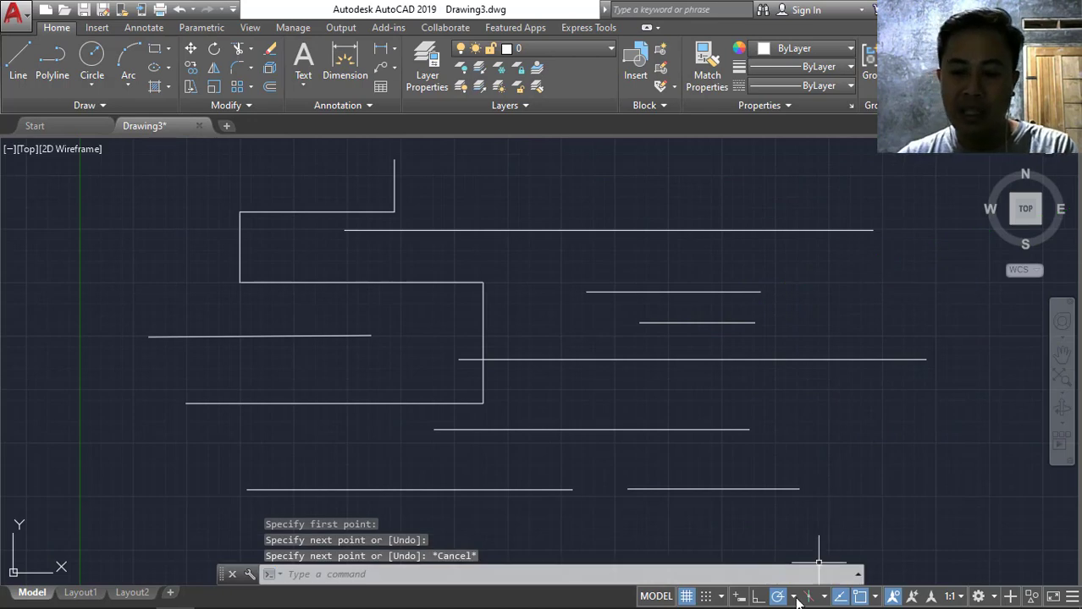
{"action": "left_click", "coordinate": [793, 597]}
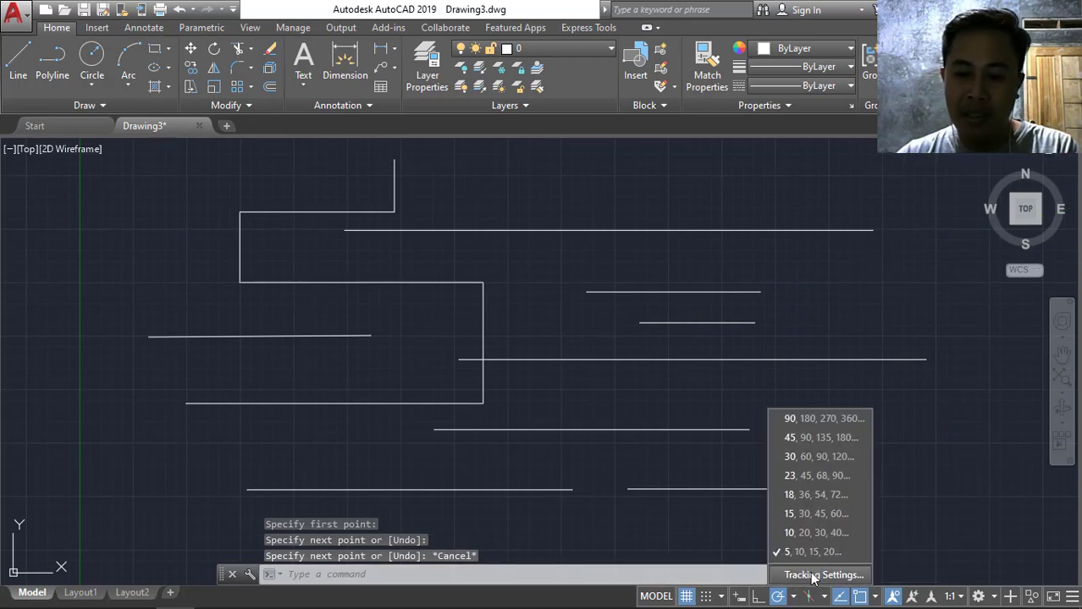
{"action": "left_click", "coordinate": [813, 576]}
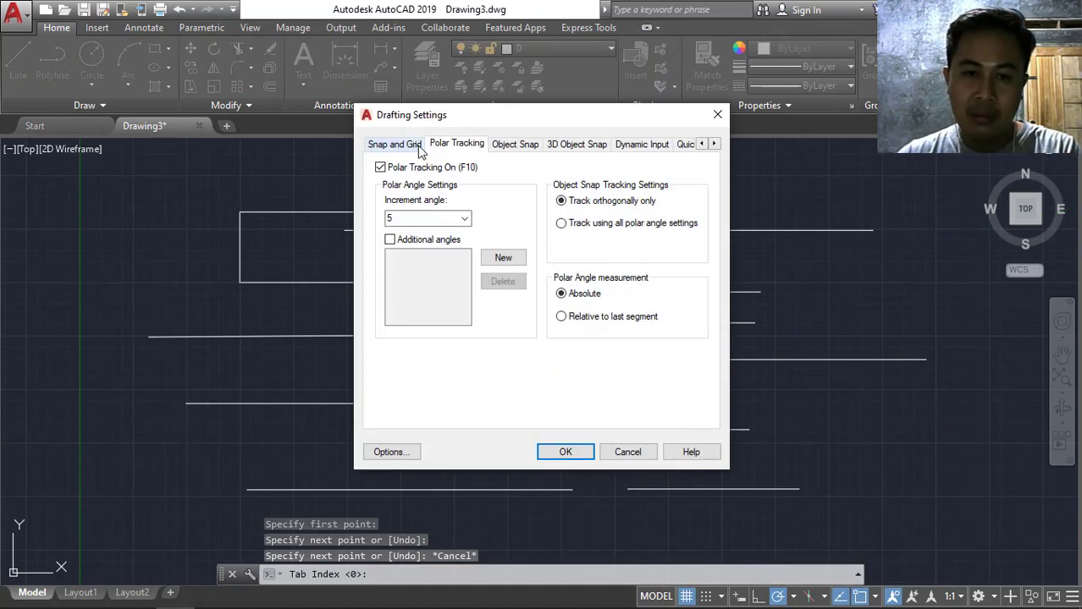
{"action": "left_click", "coordinate": [406, 151]}
{"action": "left_click", "coordinate": [453, 145]}
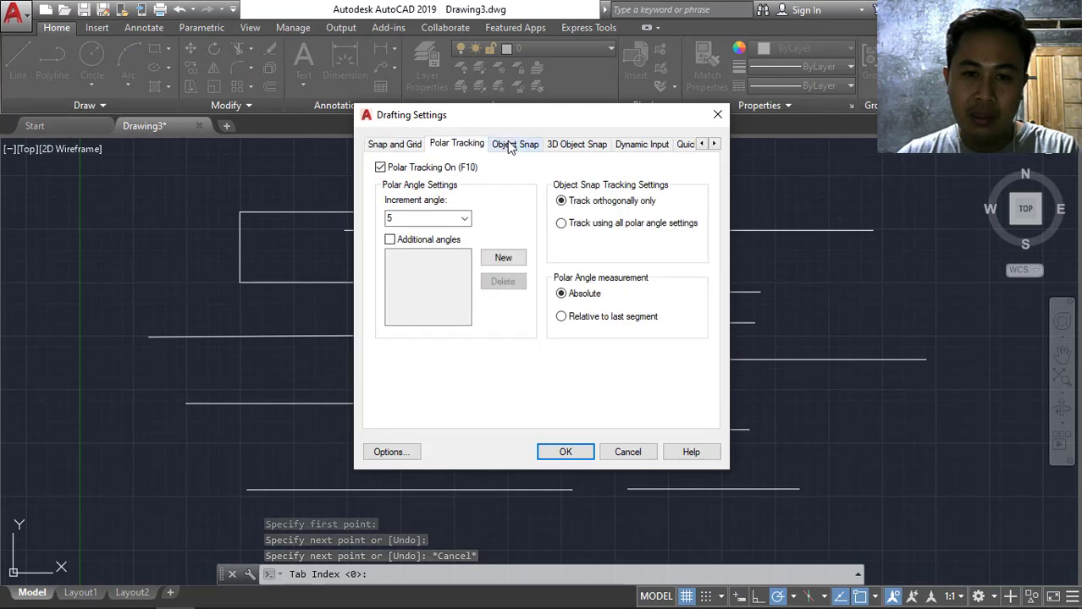
{"action": "left_click", "coordinate": [511, 146]}
{"action": "left_click", "coordinate": [459, 146]}
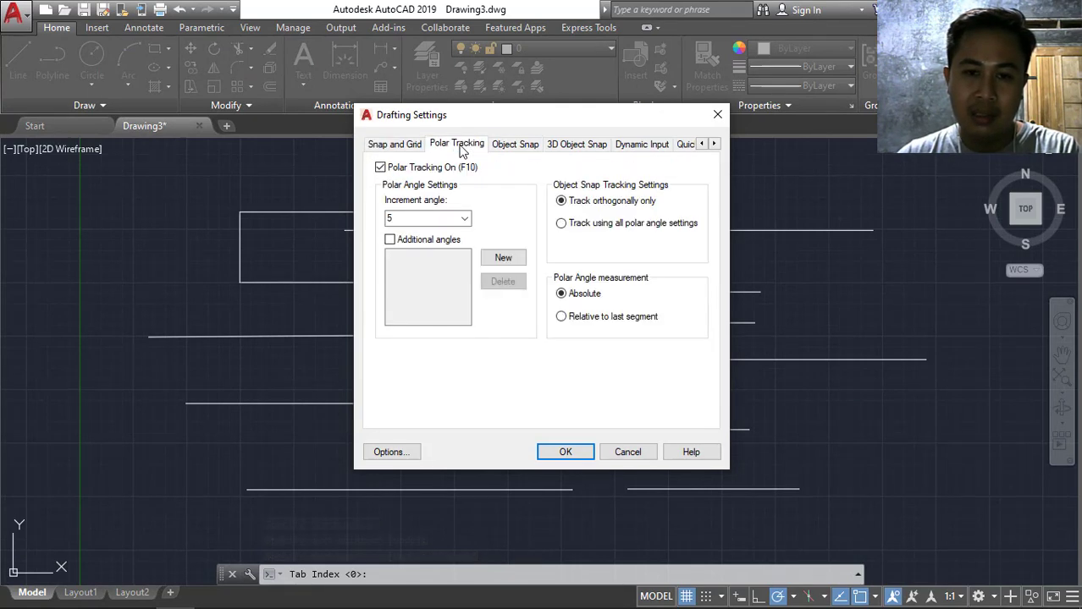
{"action": "left_click", "coordinate": [717, 118]}
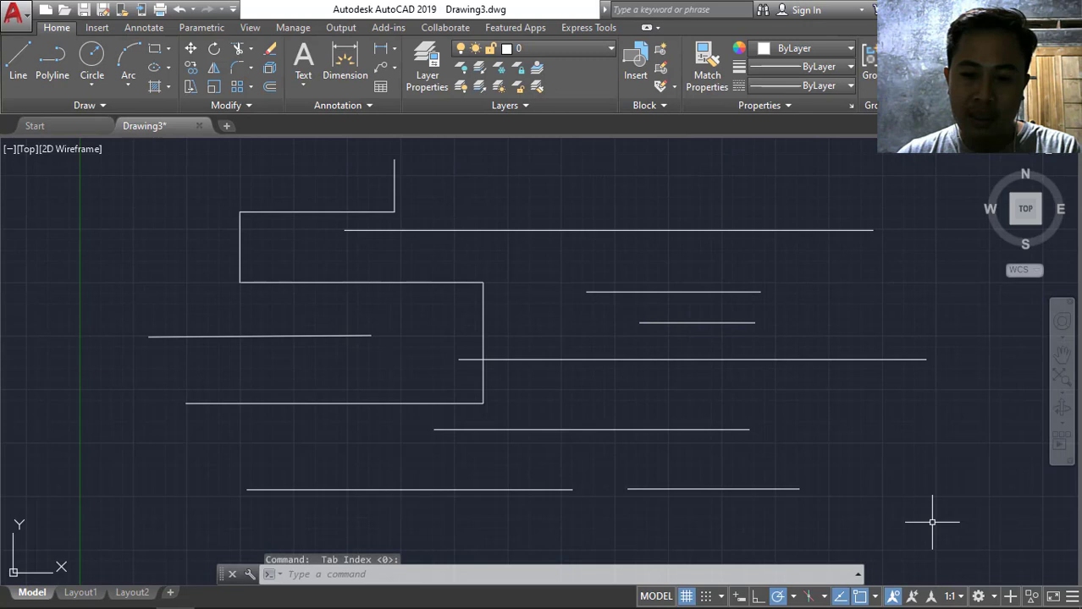
{"action": "left_click", "coordinate": [793, 596]}
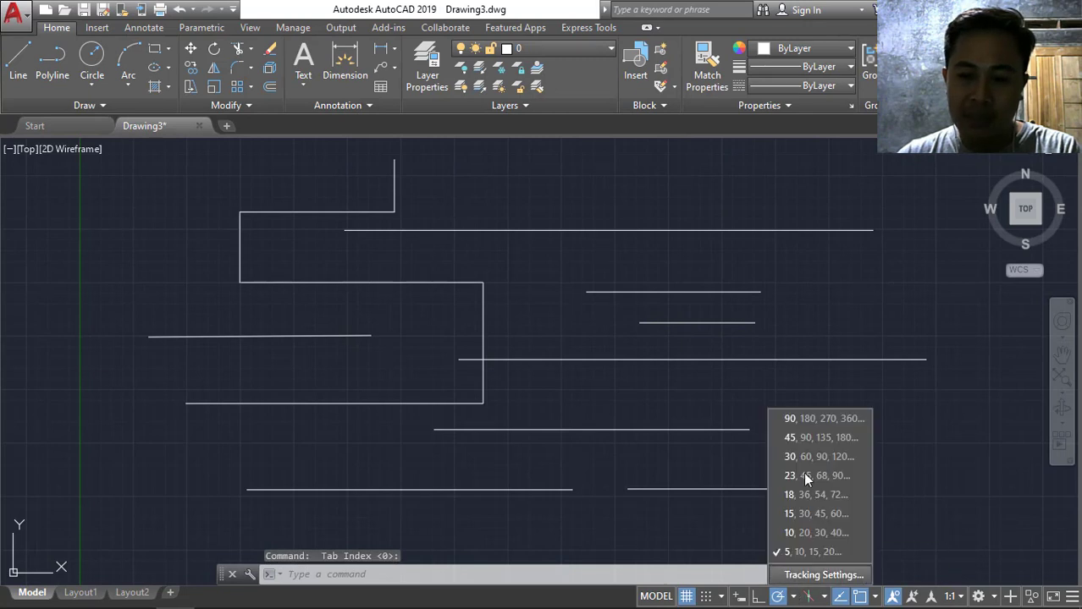
{"action": "key", "text": "Escape"}
{"action": "left_click", "coordinate": [628, 405]}
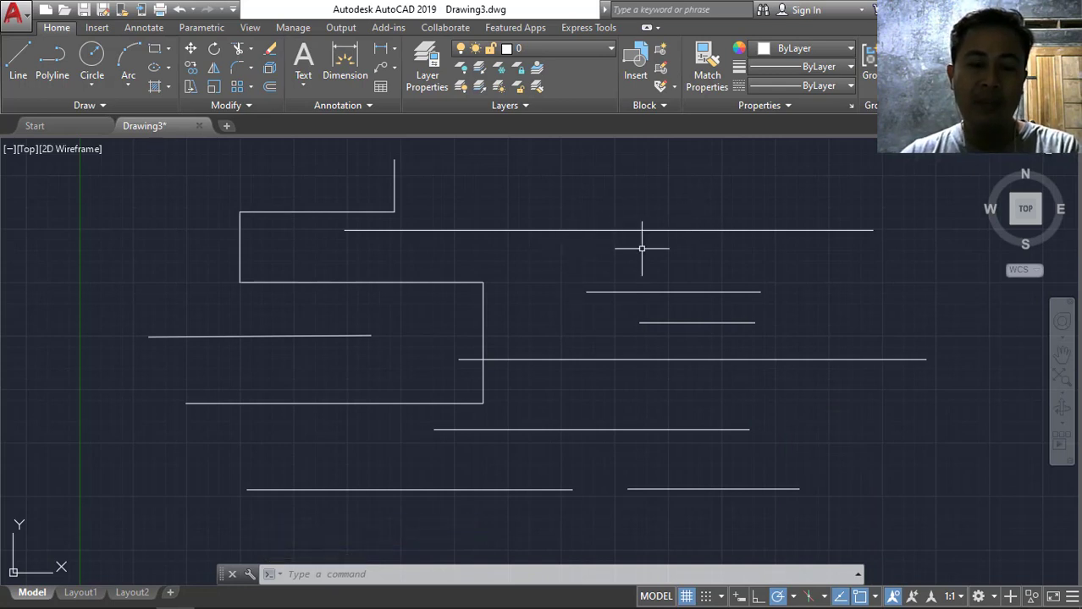
{"action": "scroll", "coordinate": [517, 305], "scroll_direction": "down", "scroll_amount": 5}
{"action": "scroll", "coordinate": [620, 345], "scroll_direction": "up", "scroll_amount": 3}
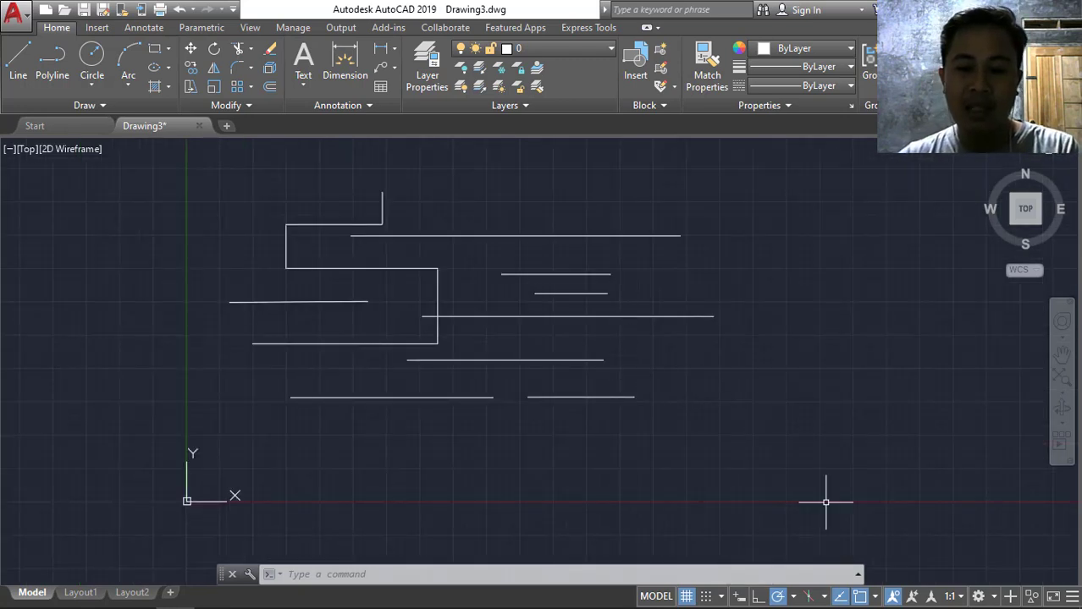
{"action": "left_click", "coordinate": [792, 597]}
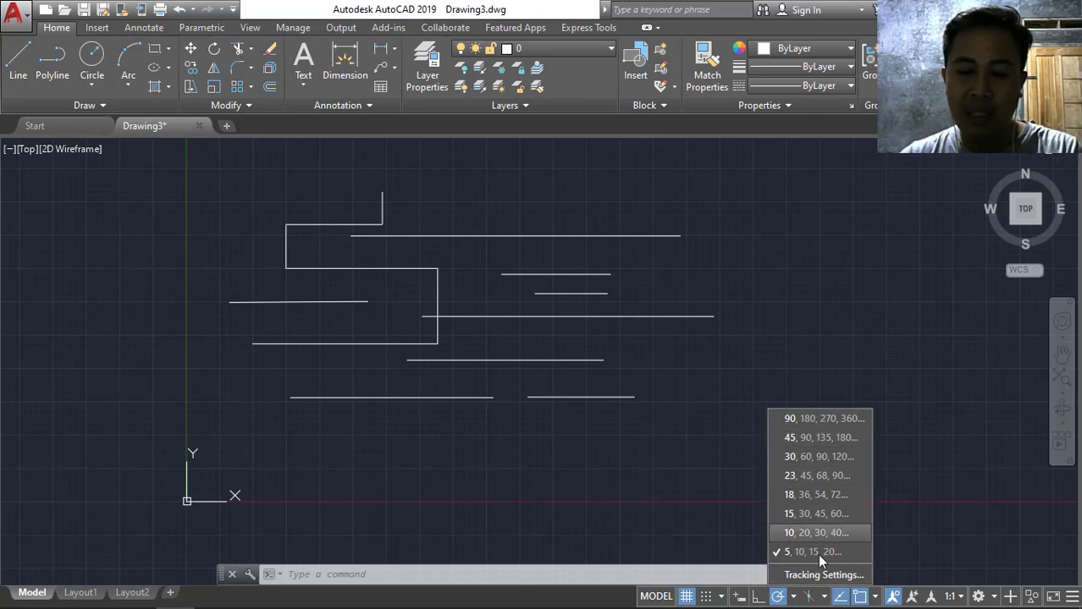
{"action": "left_click", "coordinate": [471, 489]}
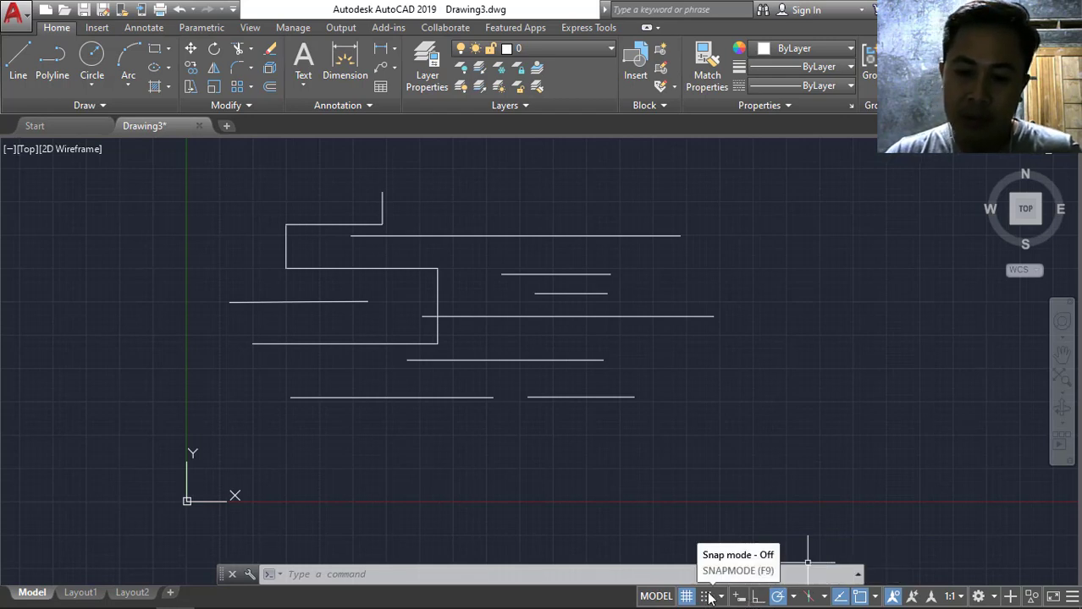
{"action": "scroll", "coordinate": [472, 343], "scroll_direction": "up", "scroll_amount": 2}
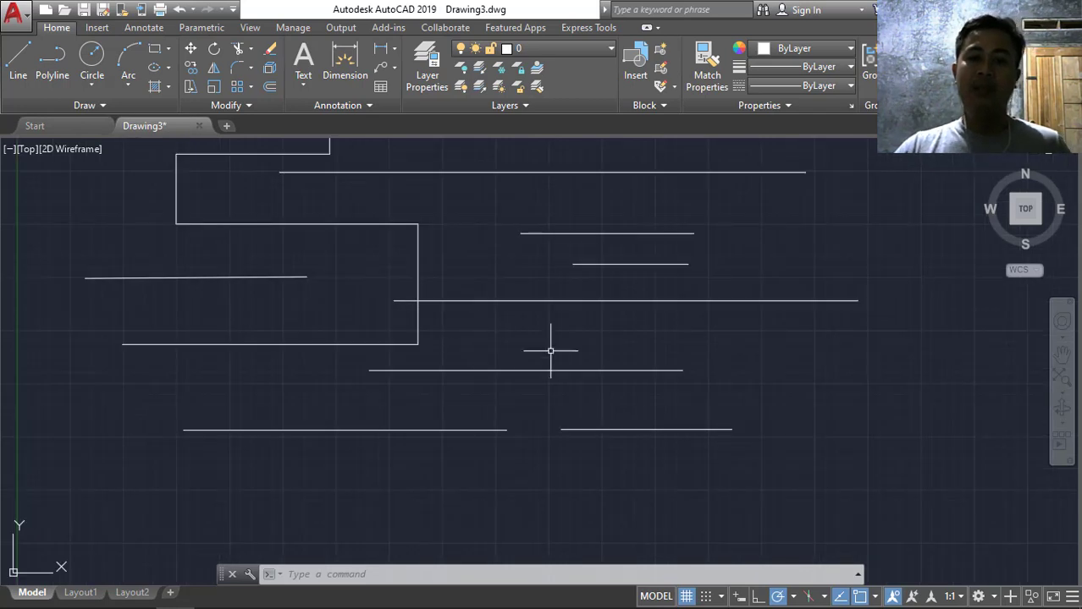
{"action": "scroll", "coordinate": [693, 398], "scroll_direction": "up", "scroll_amount": 2}
{"action": "scroll", "coordinate": [694, 397], "scroll_direction": "down", "scroll_amount": 2}
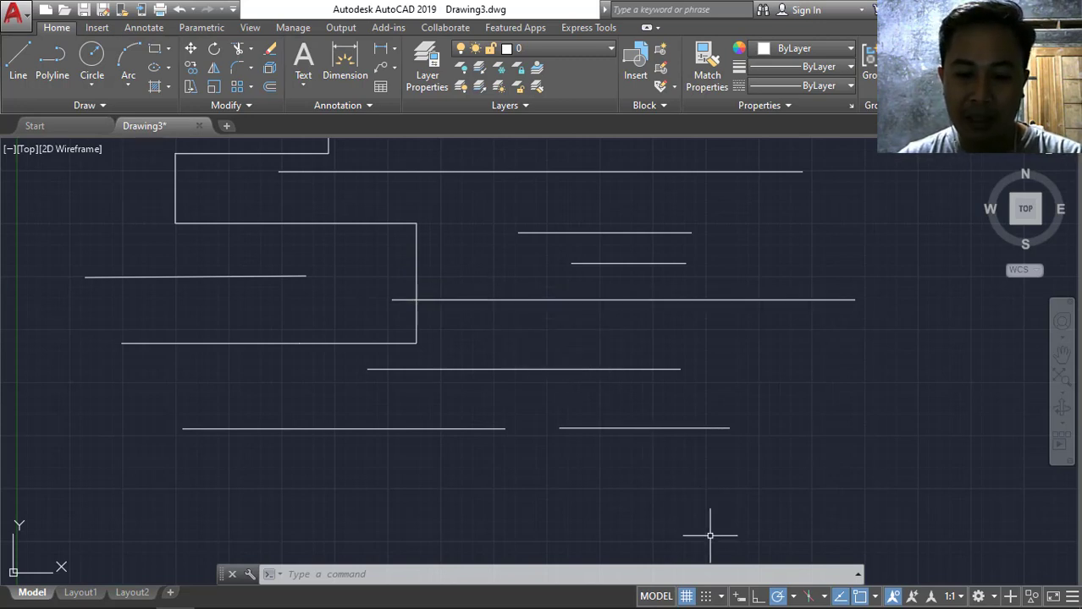
Turn snap on and try a sloped line between the long line's endpoints, then cancel it.
{"action": "left_click", "coordinate": [707, 599]}
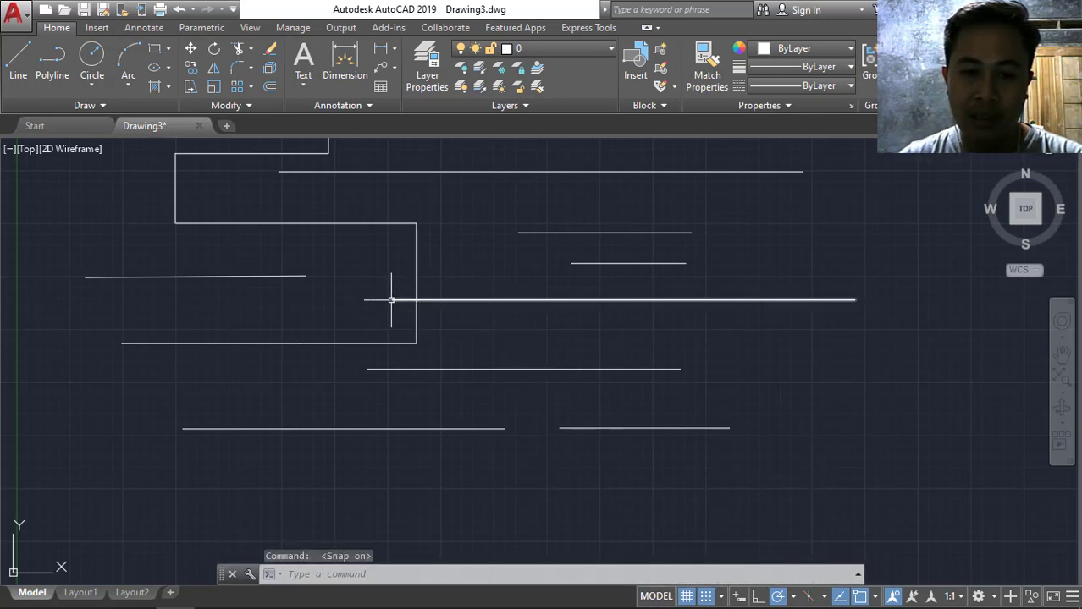
{"action": "left_click", "coordinate": [18, 61]}
{"action": "left_click", "coordinate": [542, 351]}
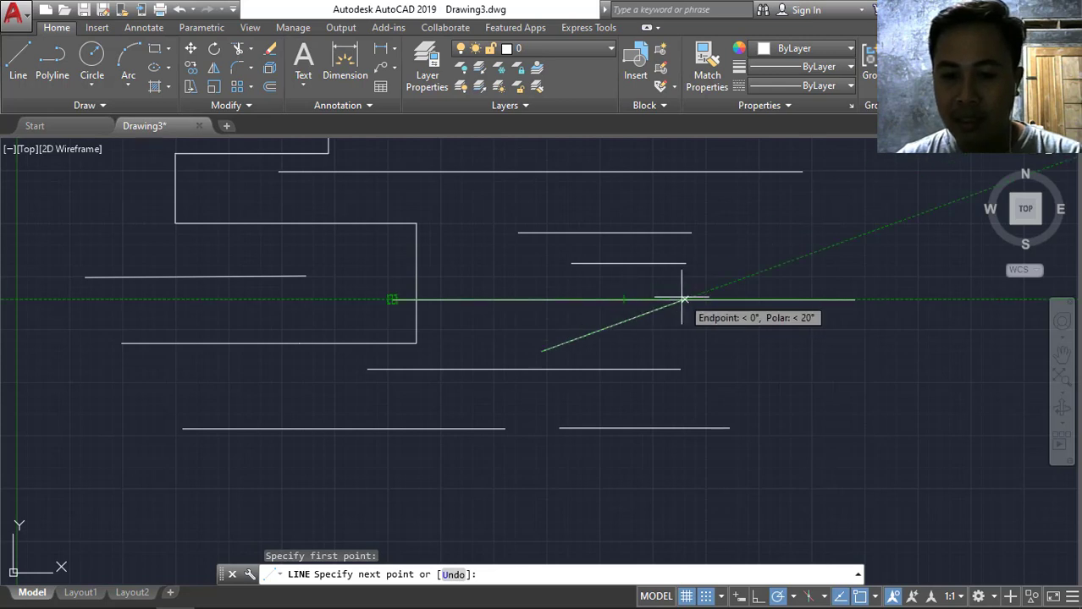
{"action": "left_click", "coordinate": [855, 299]}
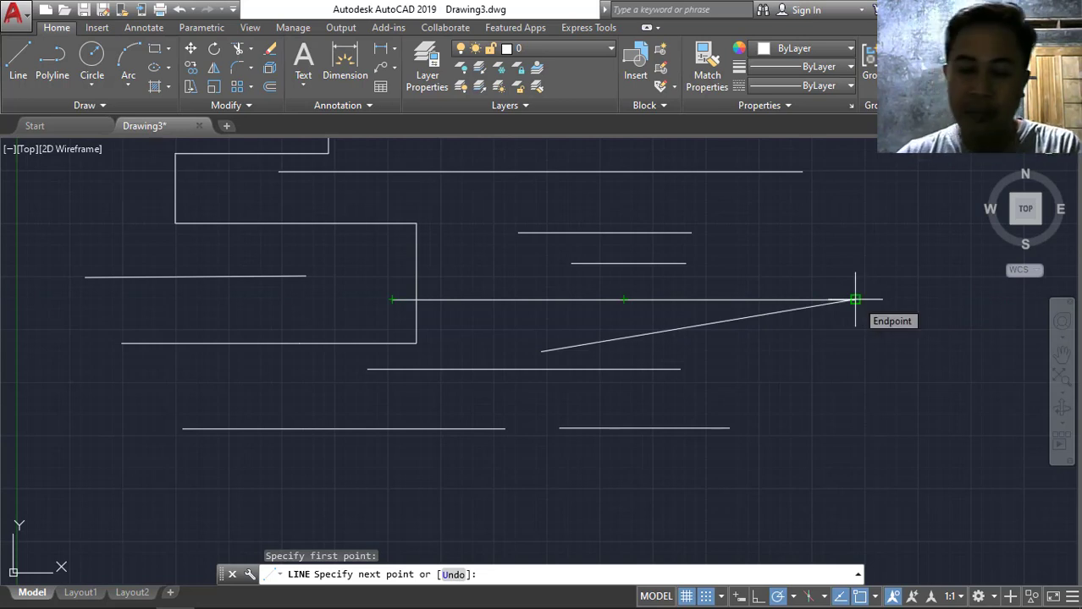
{"action": "key", "text": "Escape"}
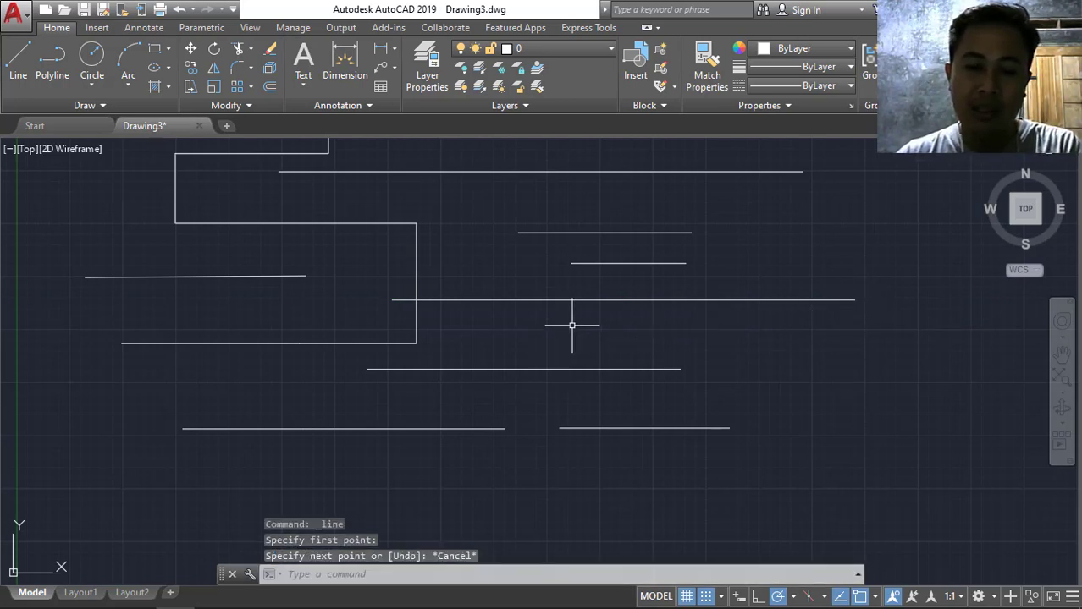
With snap off, draw a trial segment sloping down to the right from the long line's left end.
{"action": "left_click", "coordinate": [25, 73]}
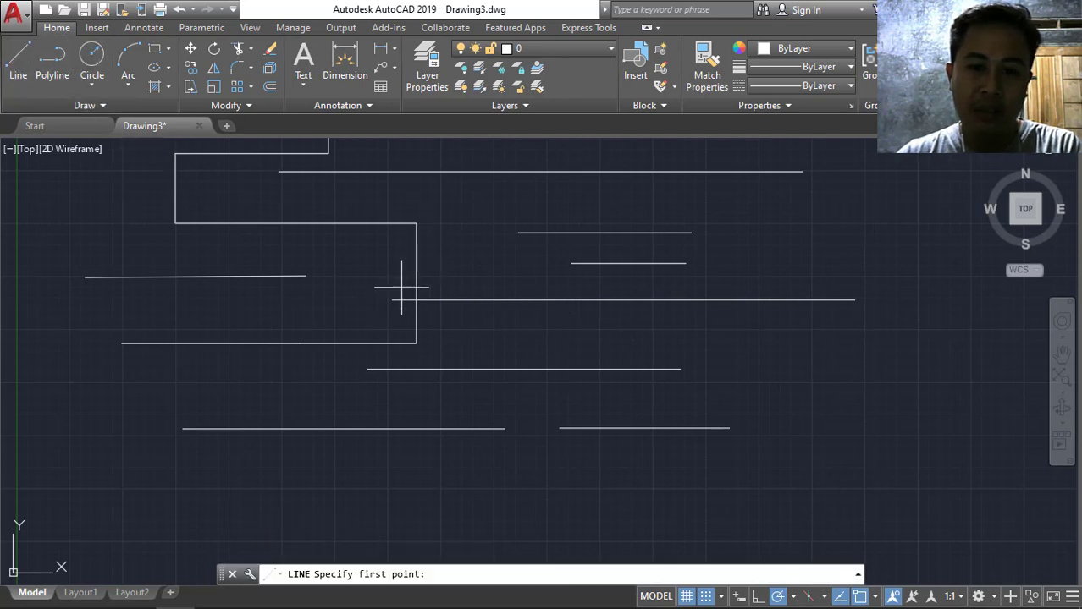
{"action": "left_click", "coordinate": [706, 598]}
{"action": "left_click", "coordinate": [392, 299]}
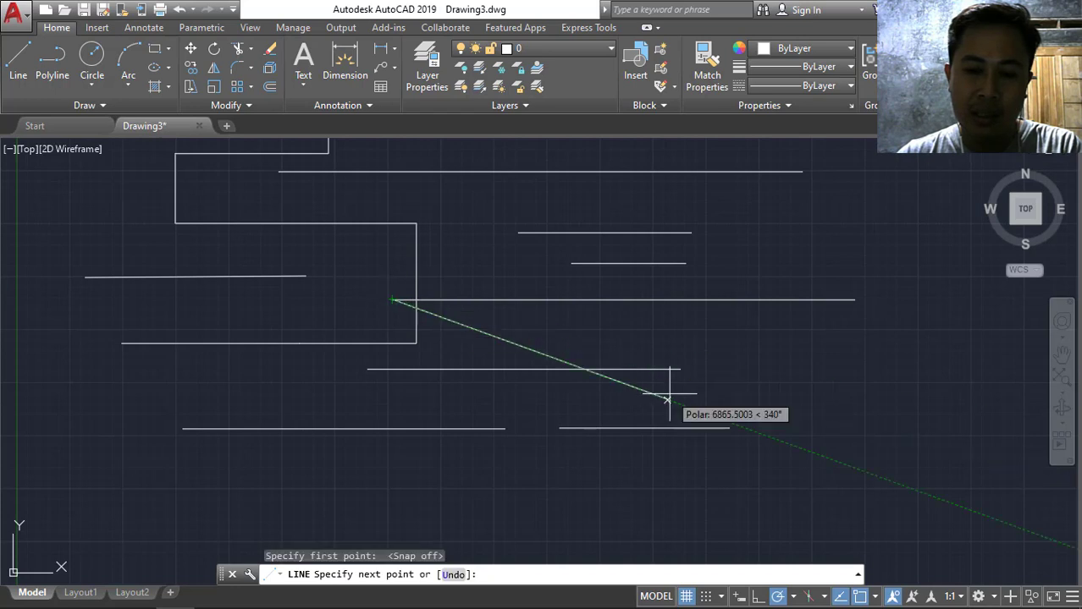
{"action": "left_click", "coordinate": [597, 353]}
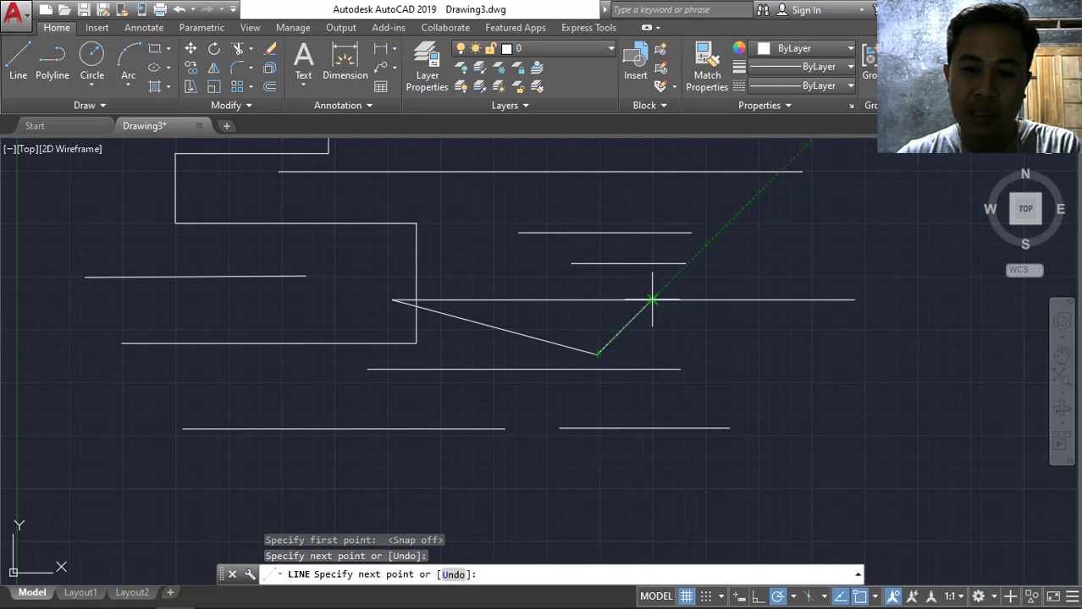
{"action": "key", "text": "Escape"}
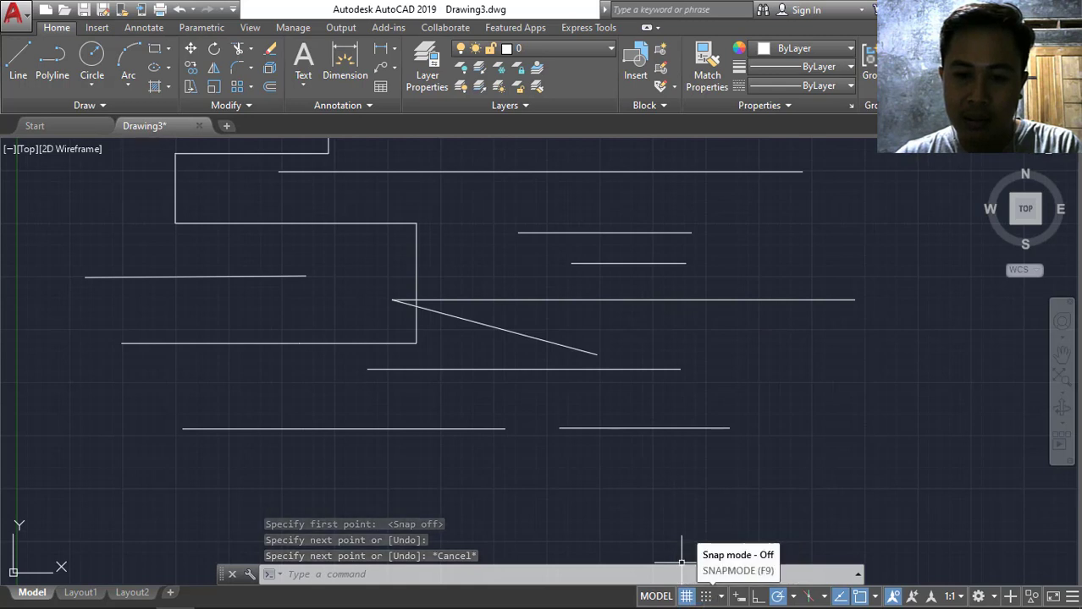
Delete the trial diagonal line and switch polar tracking off.
{"action": "key", "text": "Escape"}
{"action": "left_click", "coordinate": [489, 328]}
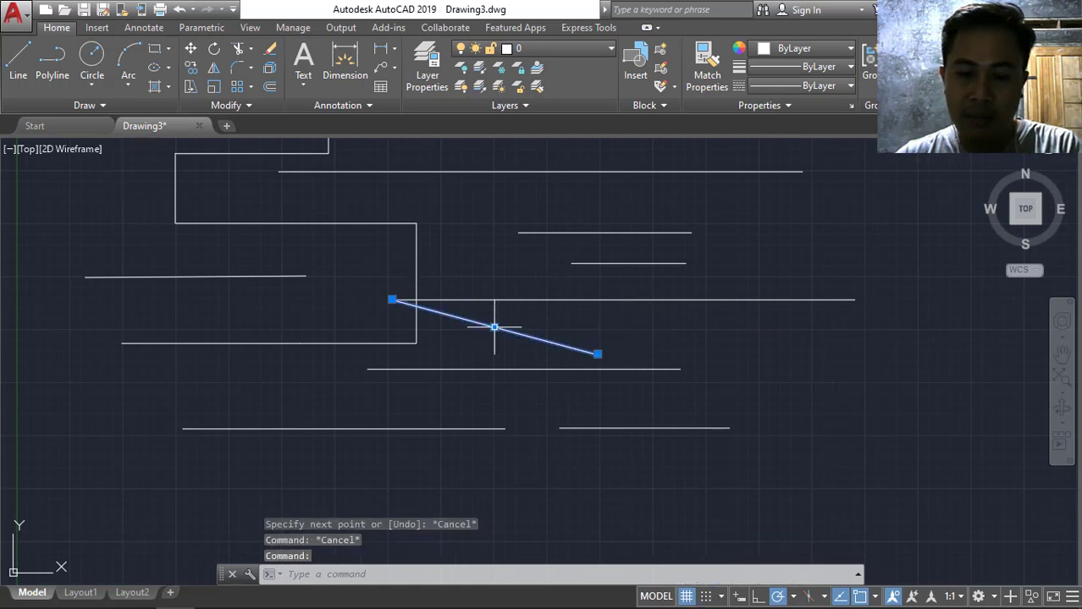
{"action": "key", "text": "Delete"}
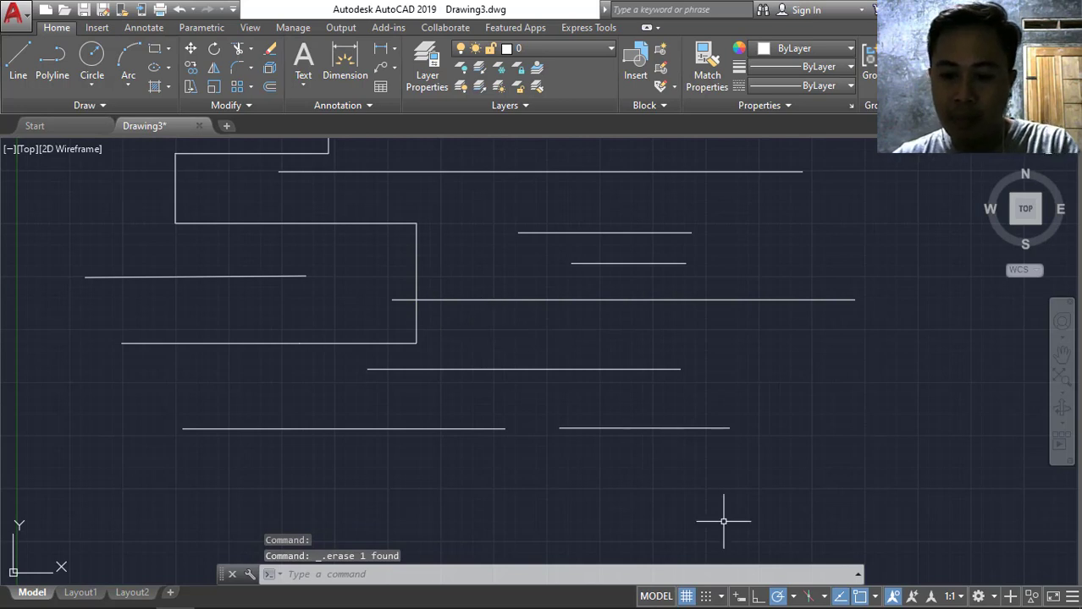
{"action": "left_click", "coordinate": [777, 596]}
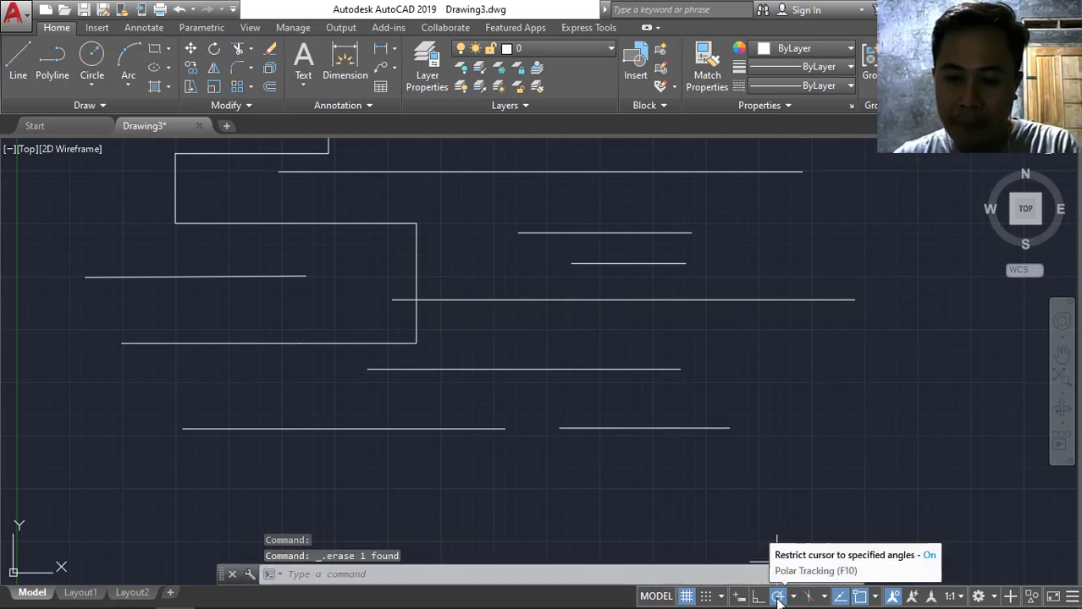
Draw a trial sloped segment from the long line's left end, then erase it.
{"action": "left_click", "coordinate": [12, 71]}
{"action": "left_click", "coordinate": [400, 298]}
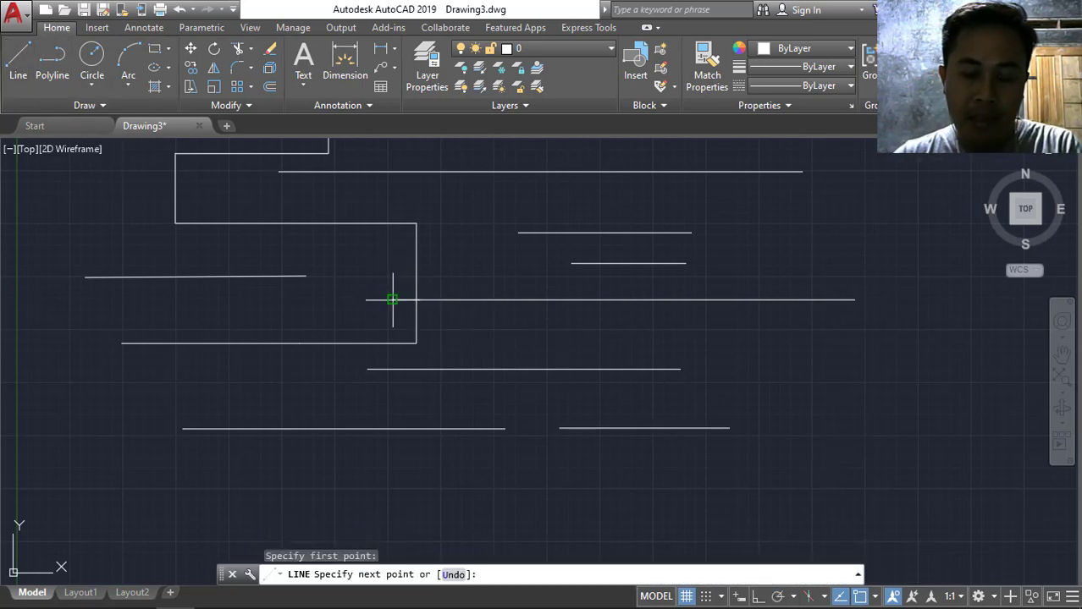
{"action": "left_click", "coordinate": [561, 357]}
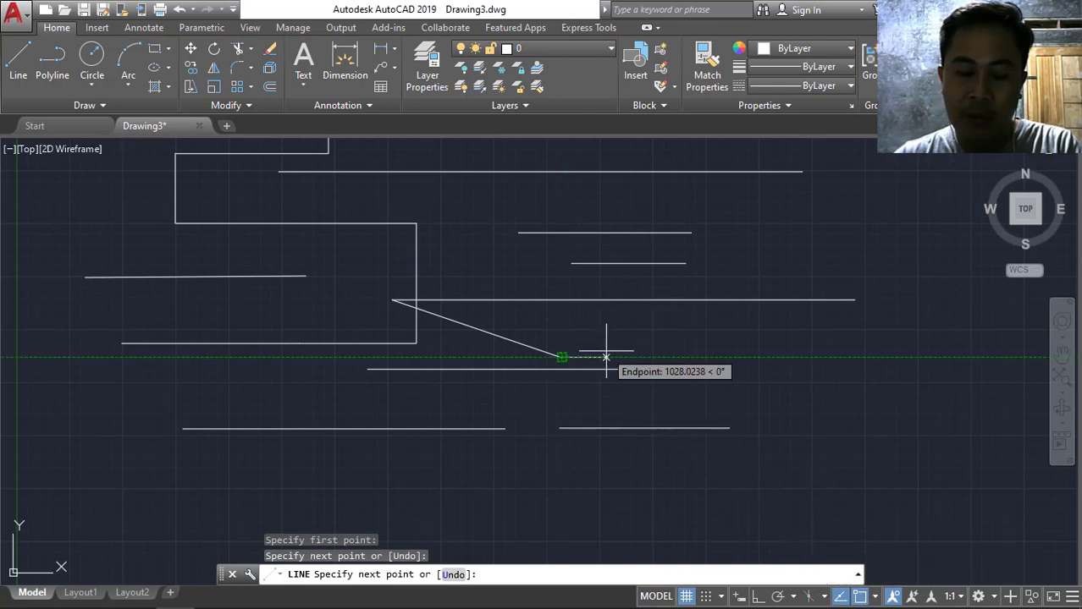
{"action": "key", "text": "Escape"}
{"action": "left_click", "coordinate": [490, 327]}
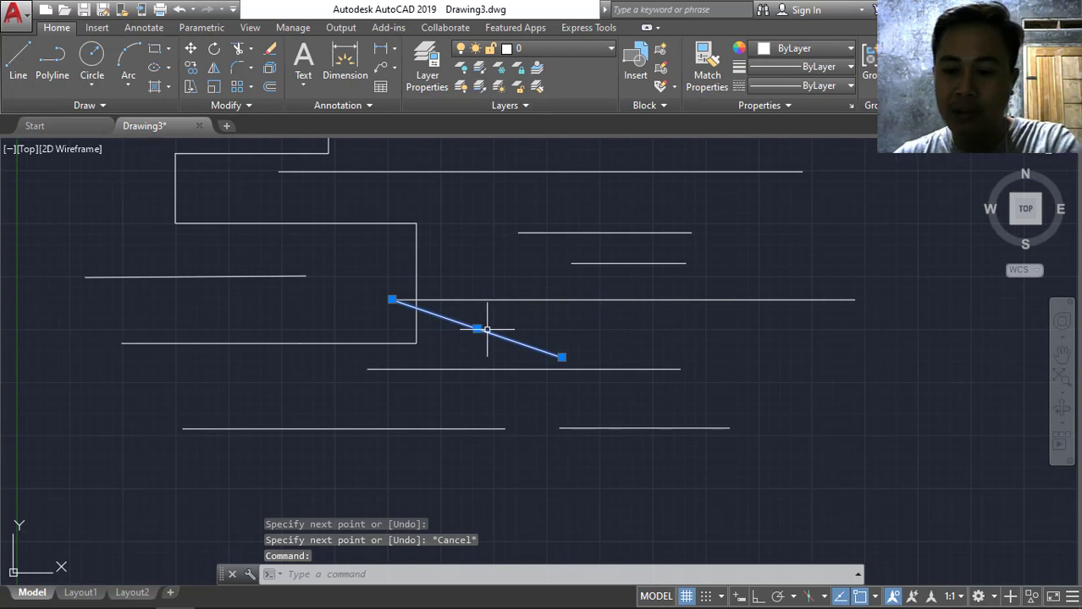
{"action": "key", "text": "Delete"}
Start another trial zigzag segment, set polar tracking to 90°, then erase the trial line.
{"action": "left_click", "coordinate": [19, 59]}
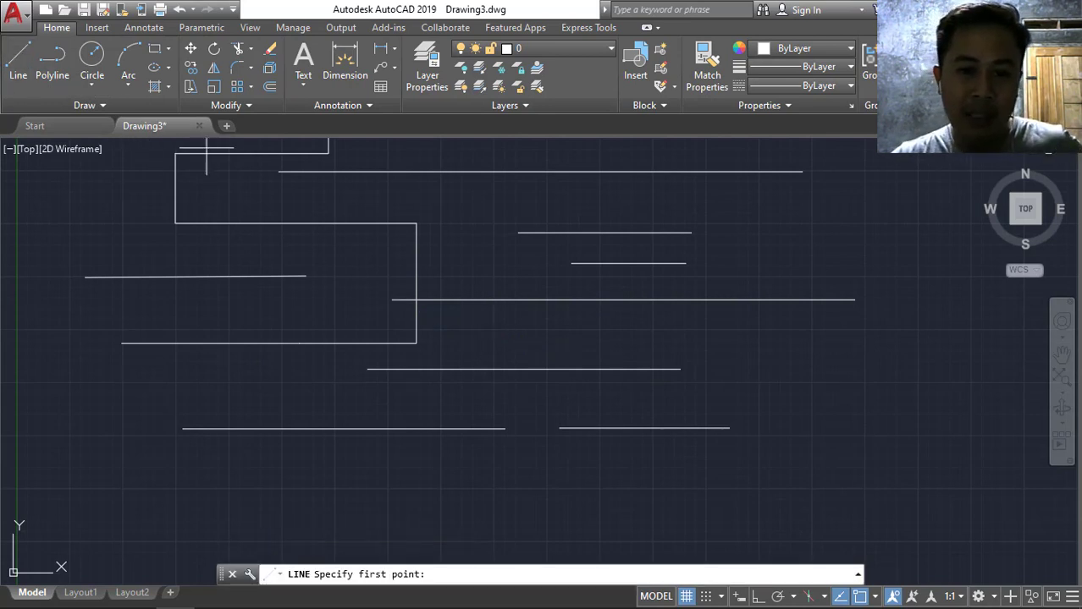
{"action": "left_click", "coordinate": [392, 300]}
{"action": "left_click", "coordinate": [552, 347]}
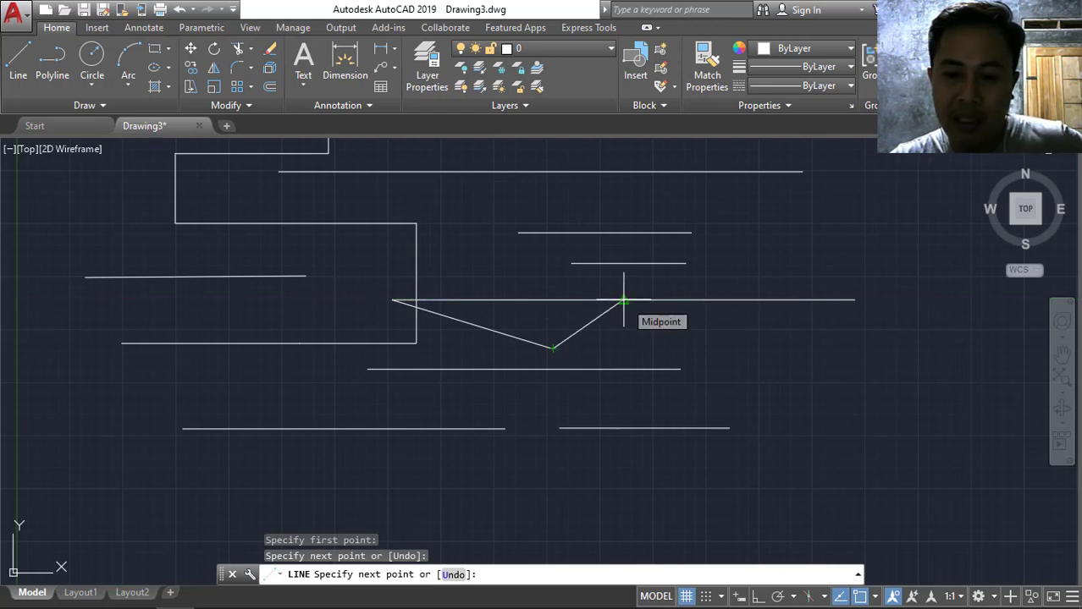
{"action": "left_click", "coordinate": [793, 597]}
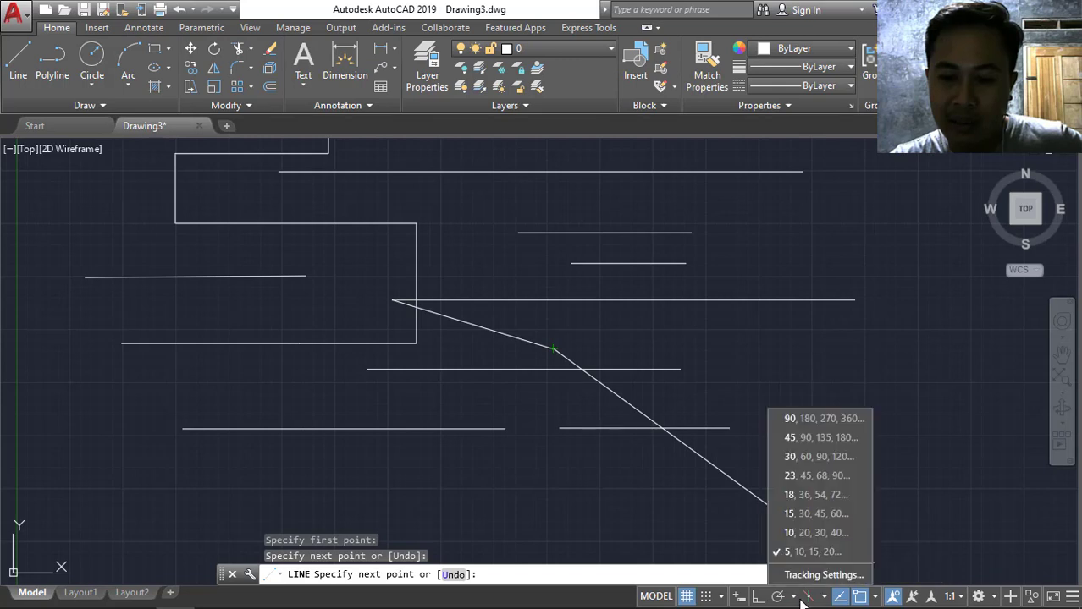
{"action": "left_click", "coordinate": [810, 418]}
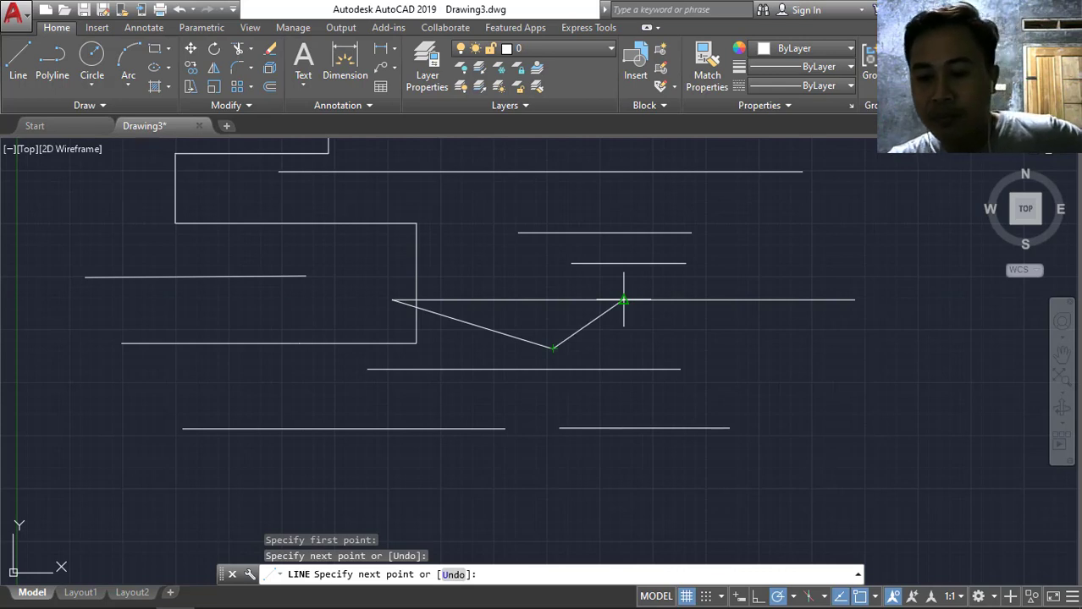
{"action": "key", "text": "Escape"}
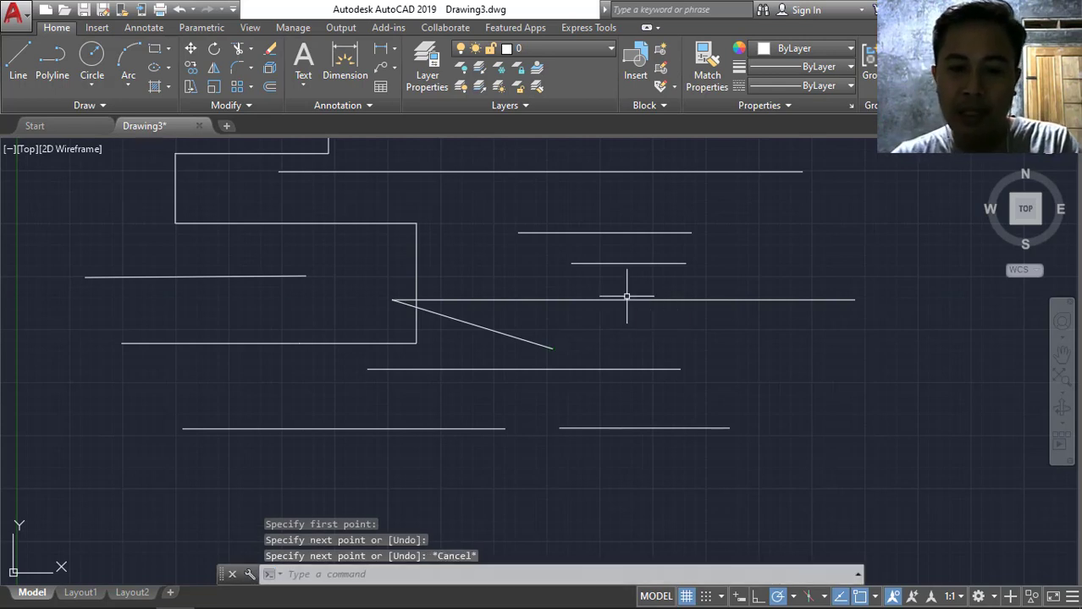
{"action": "left_click", "coordinate": [492, 334]}
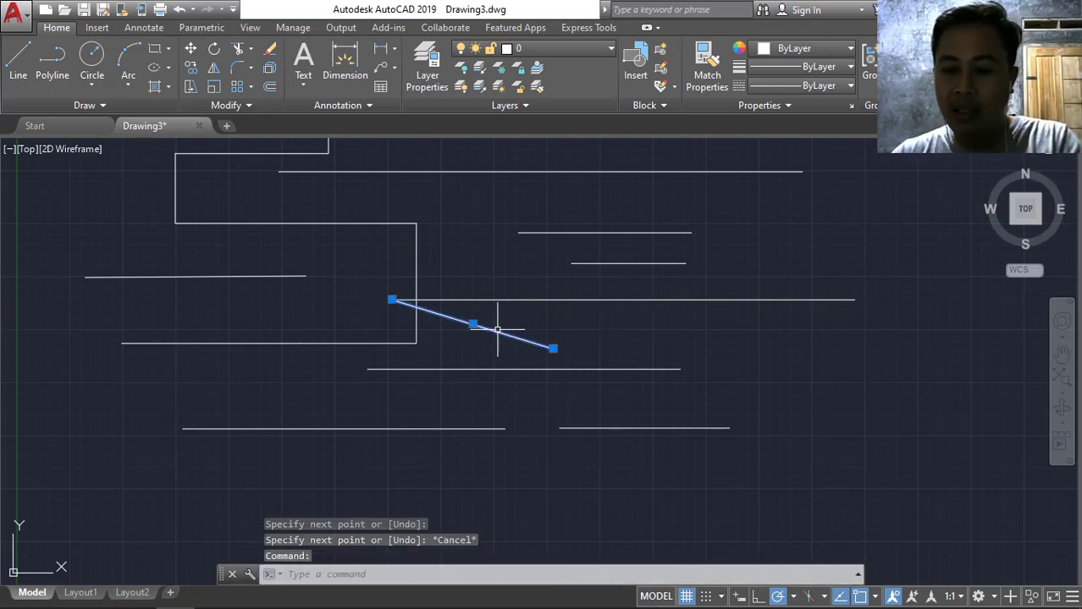
{"action": "key", "text": "Delete"}
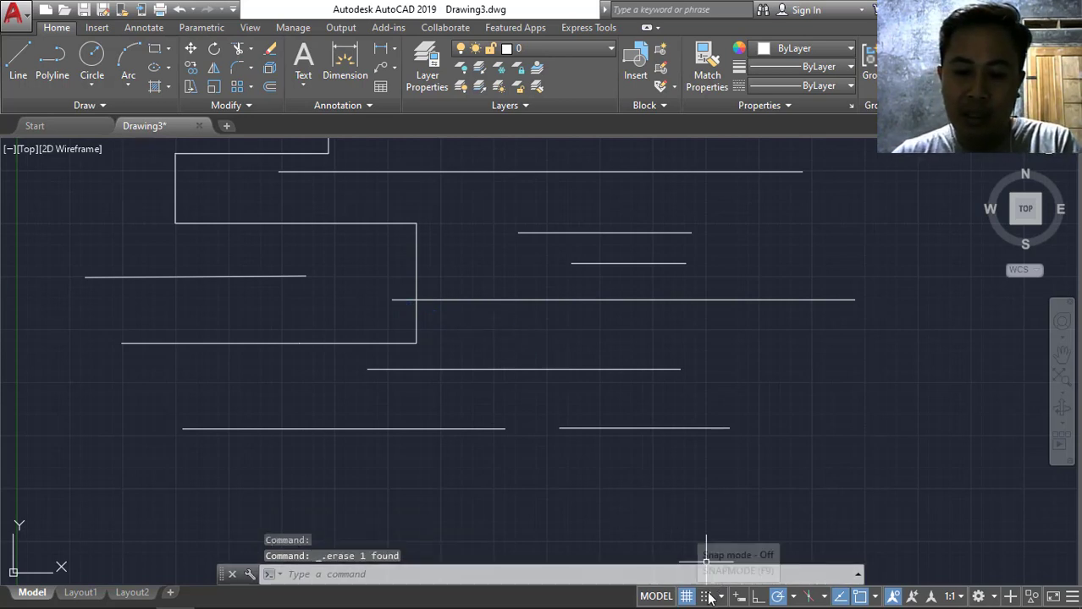
Start the LINE command and switch Snap Mode on in the status bar.
{"action": "left_click", "coordinate": [18, 64]}
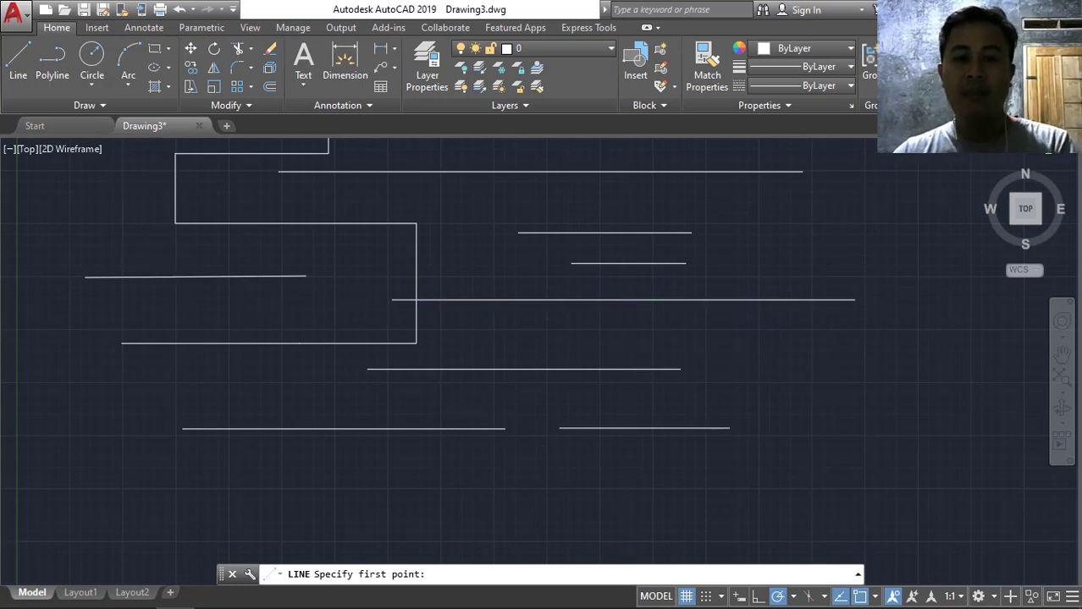
{"action": "scroll", "coordinate": [483, 412], "scroll_direction": "up", "scroll_amount": 2}
{"action": "scroll", "coordinate": [483, 411], "scroll_direction": "down", "scroll_amount": 4}
{"action": "scroll", "coordinate": [470, 402], "scroll_direction": "up", "scroll_amount": 2}
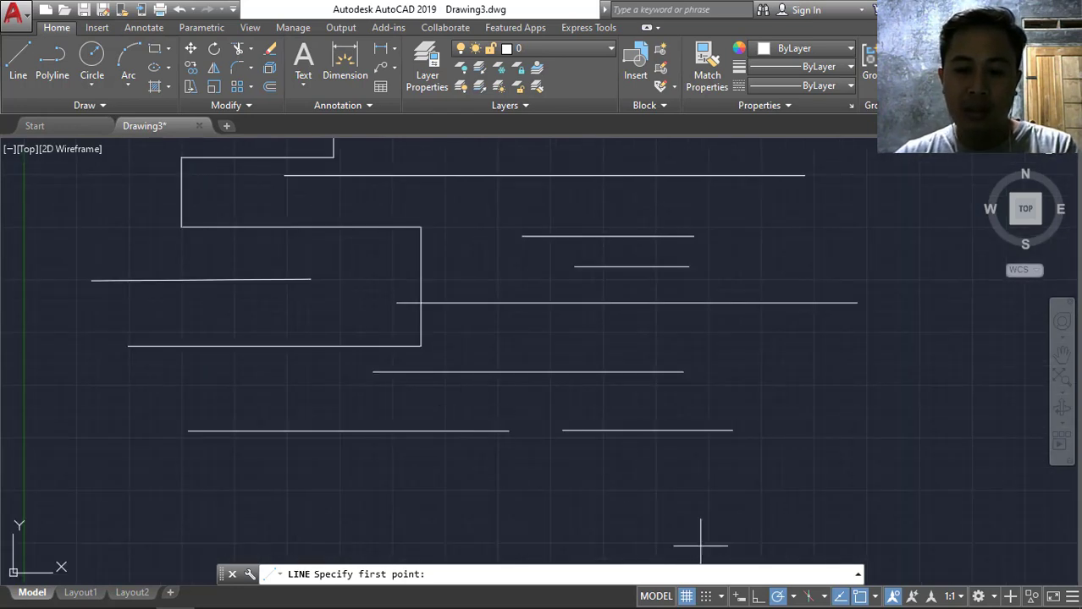
{"action": "left_click", "coordinate": [705, 597]}
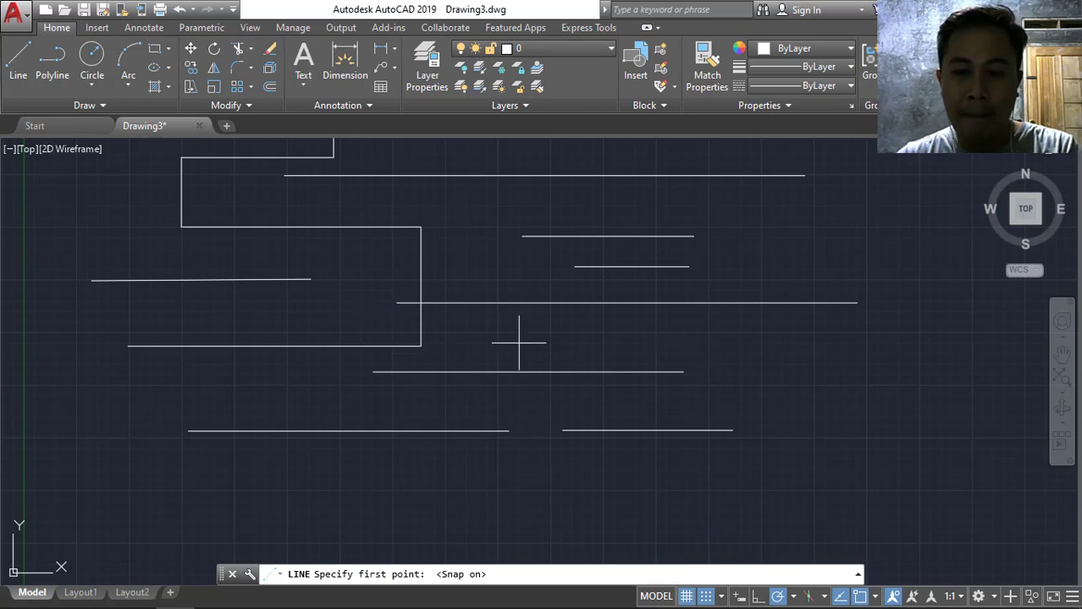
Open Drafting Settings via Snap Settings and show the Polar Tracking tab with its 90° increment.
{"action": "left_click", "coordinate": [722, 598]}
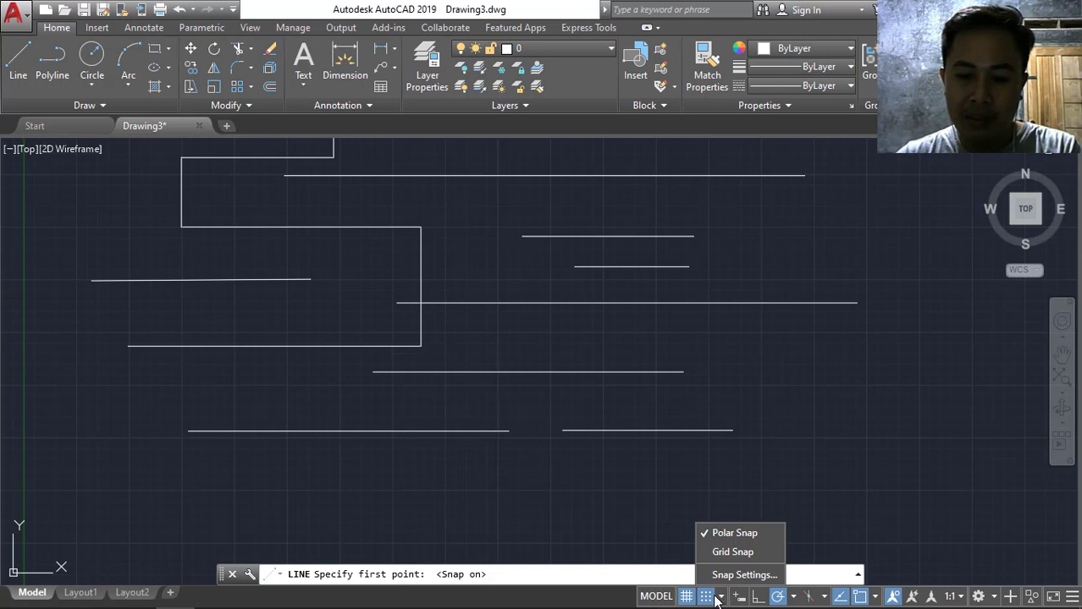
{"action": "left_click", "coordinate": [720, 533]}
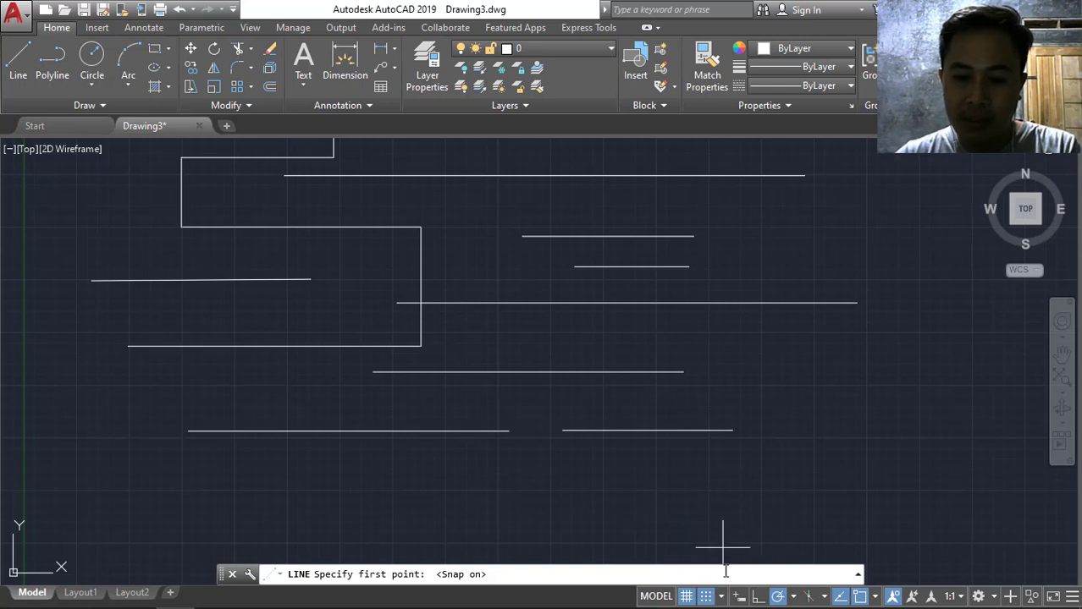
{"action": "left_click", "coordinate": [721, 597]}
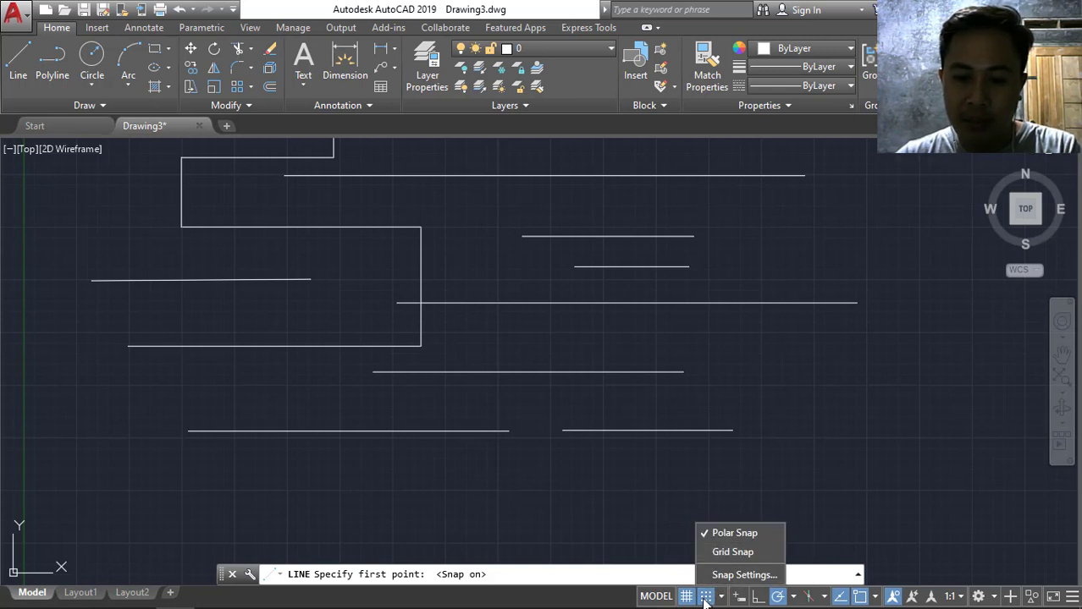
{"action": "left_click", "coordinate": [721, 598]}
{"action": "left_click", "coordinate": [721, 598]}
{"action": "left_click", "coordinate": [721, 554]}
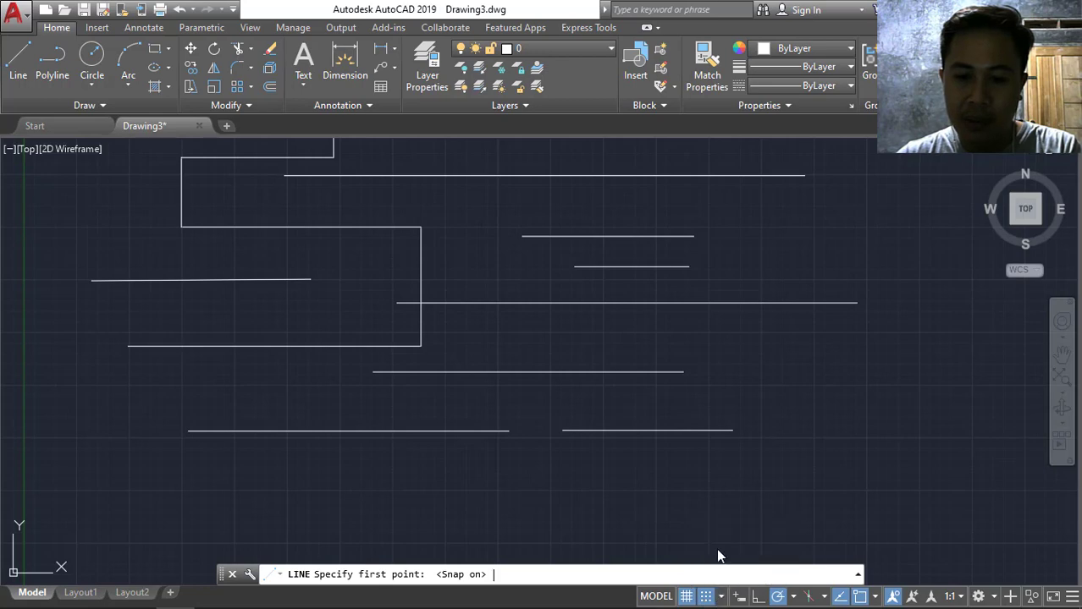
{"action": "left_click", "coordinate": [454, 145]}
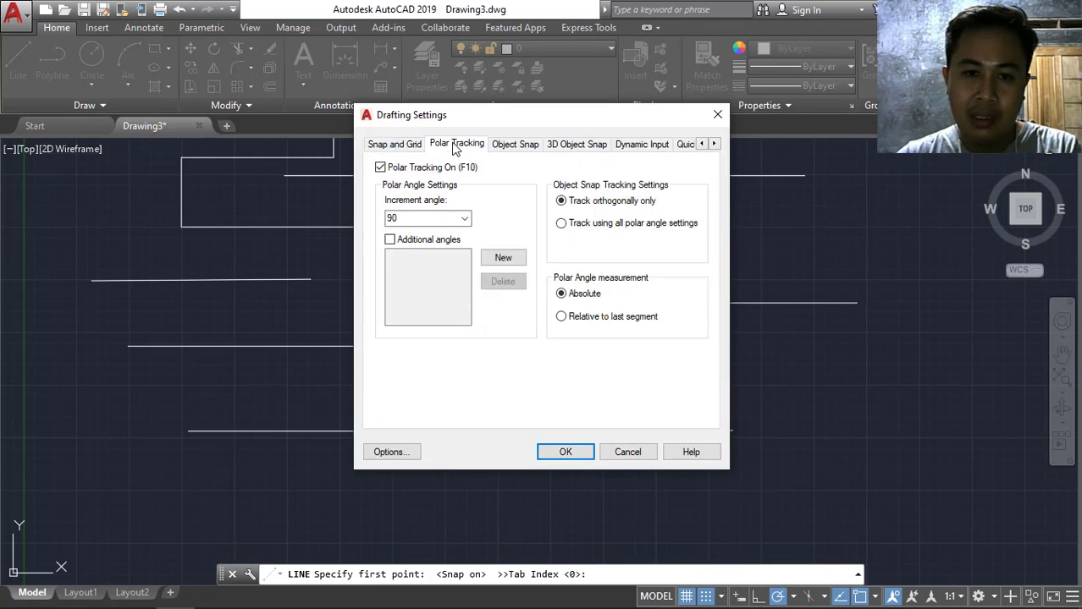
Enable the Midpoint, Extension and Endpoint object snaps and confirm the Drafting Settings with OK.
{"action": "left_click", "coordinate": [504, 149]}
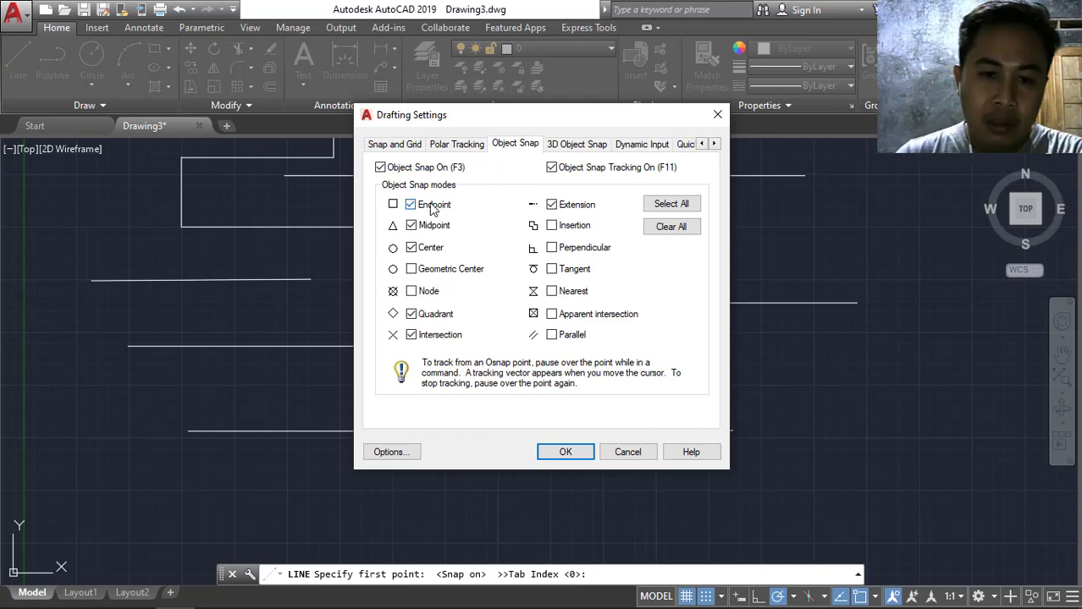
{"action": "left_click_drag", "start_coordinate": [379, 123], "coordinate": [643, 233]}
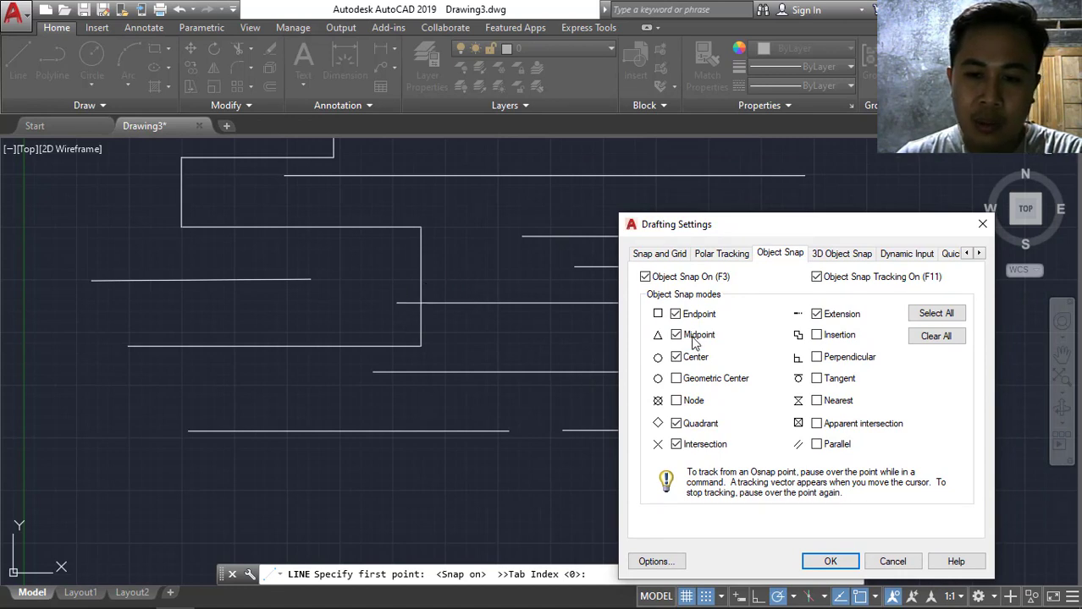
{"action": "left_click_drag", "start_coordinate": [715, 230], "coordinate": [151, 159]}
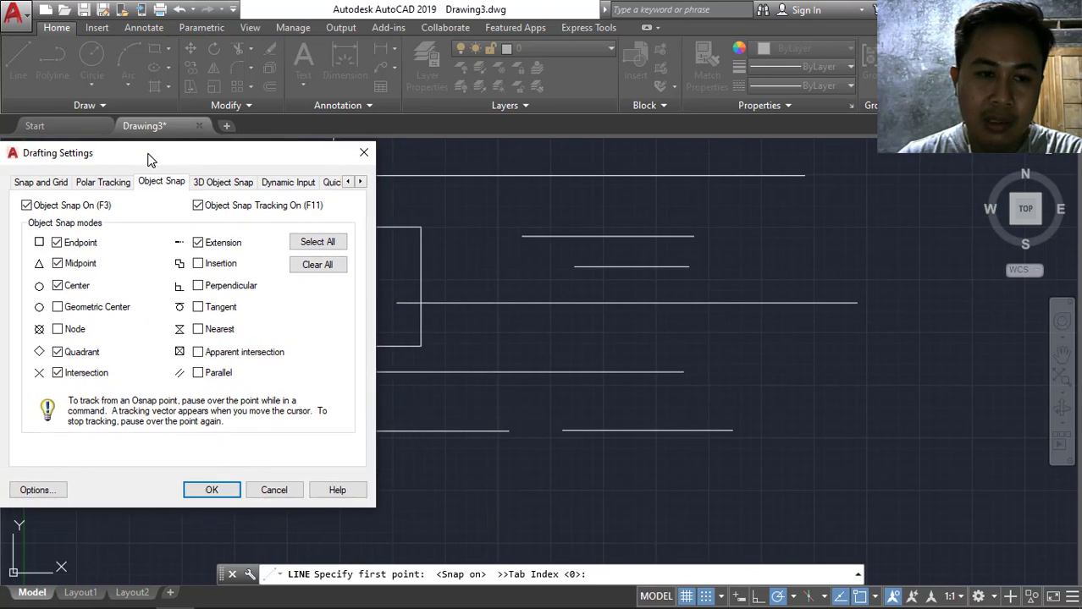
{"action": "left_click", "coordinate": [58, 264]}
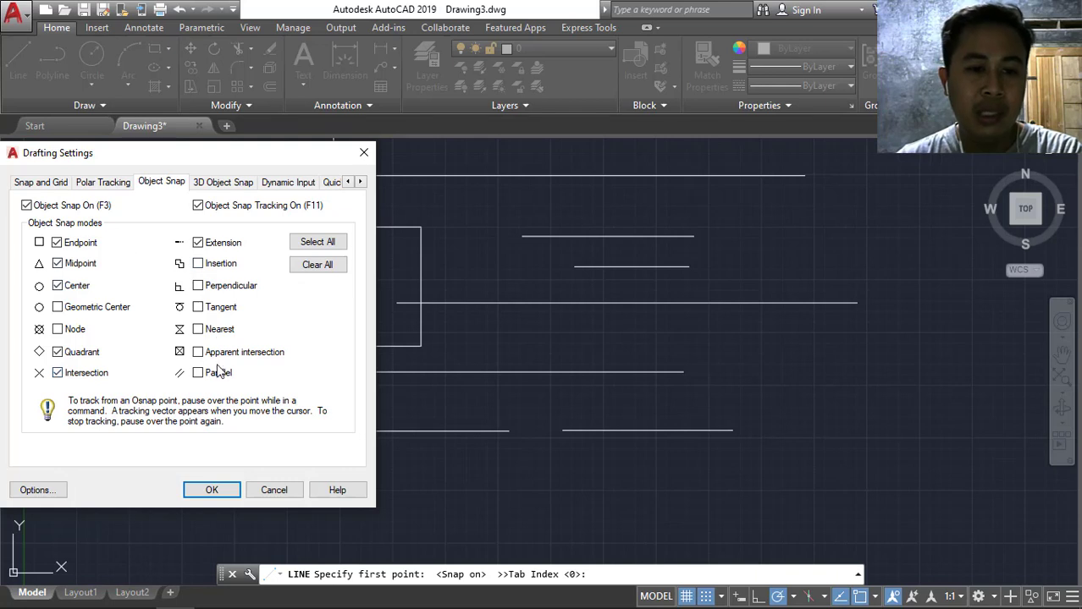
{"action": "left_click", "coordinate": [197, 242]}
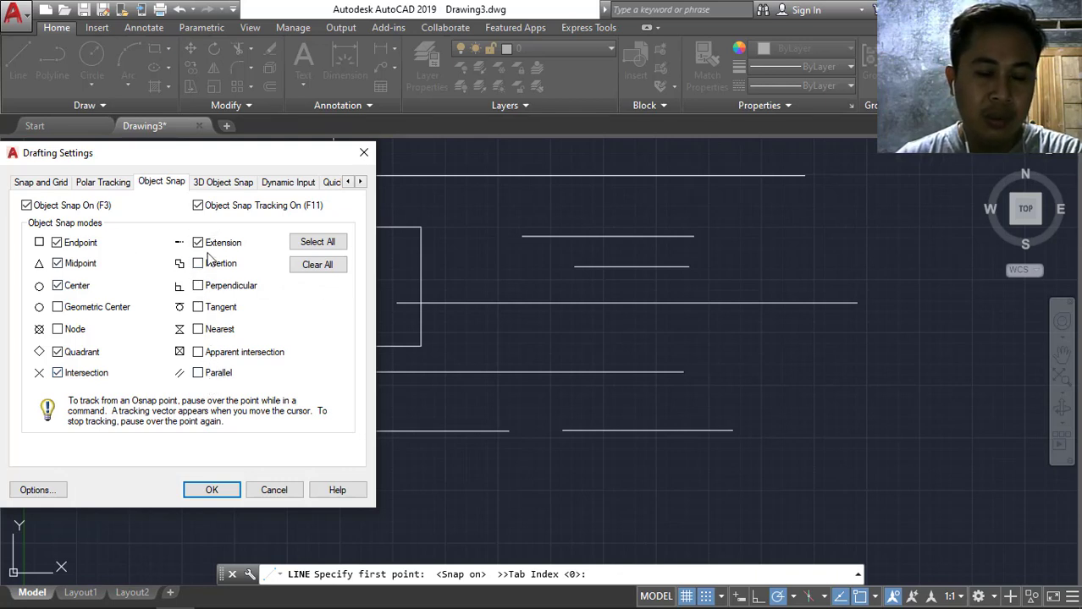
{"action": "left_click", "coordinate": [57, 243]}
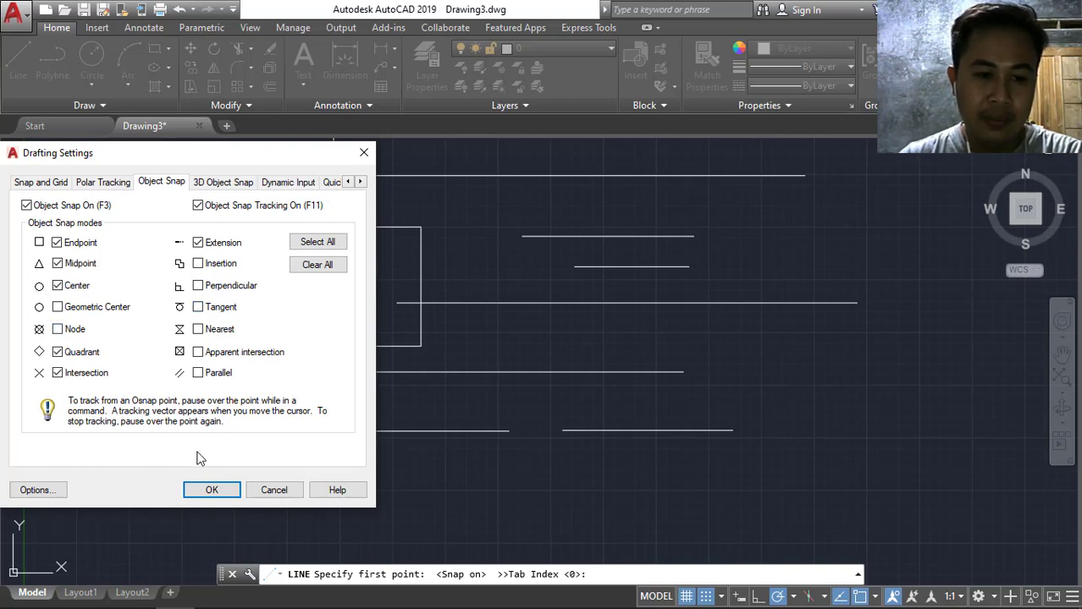
{"action": "left_click", "coordinate": [265, 493]}
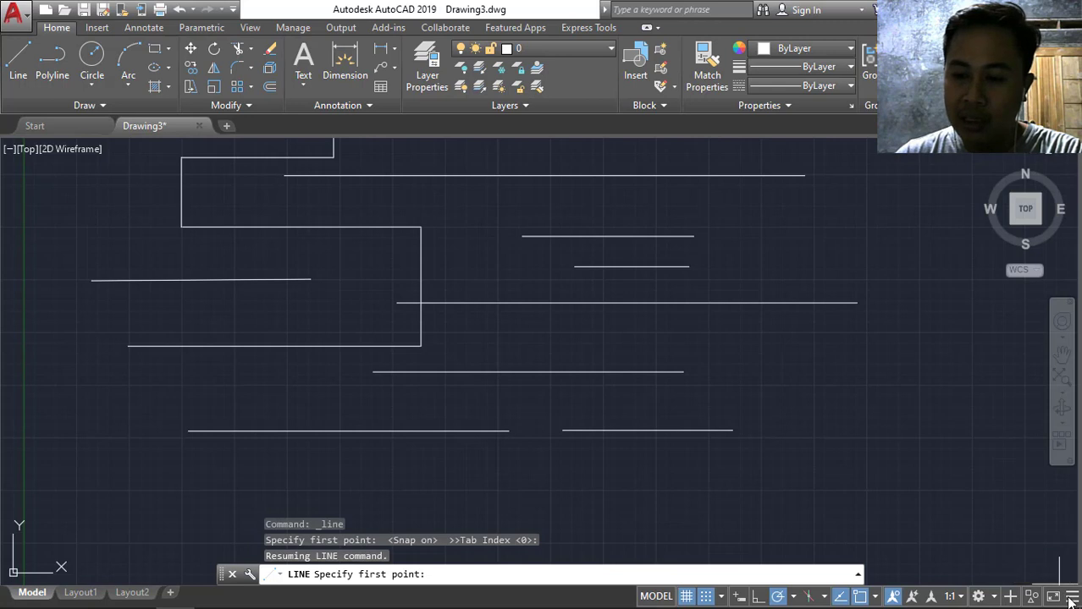
{"action": "left_click", "coordinate": [1072, 599]}
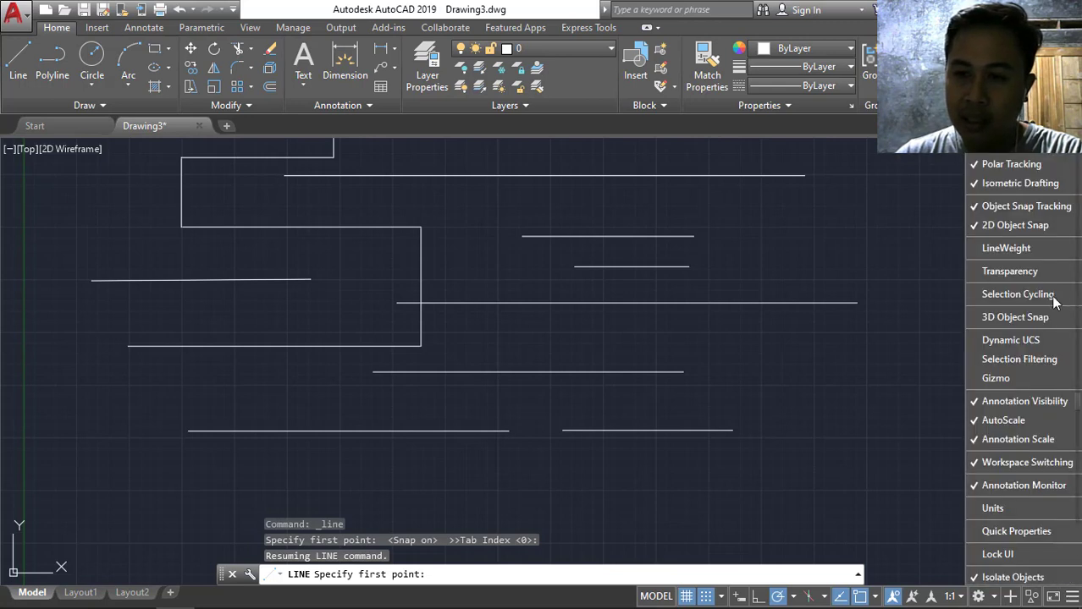
{"action": "left_click", "coordinate": [1044, 165]}
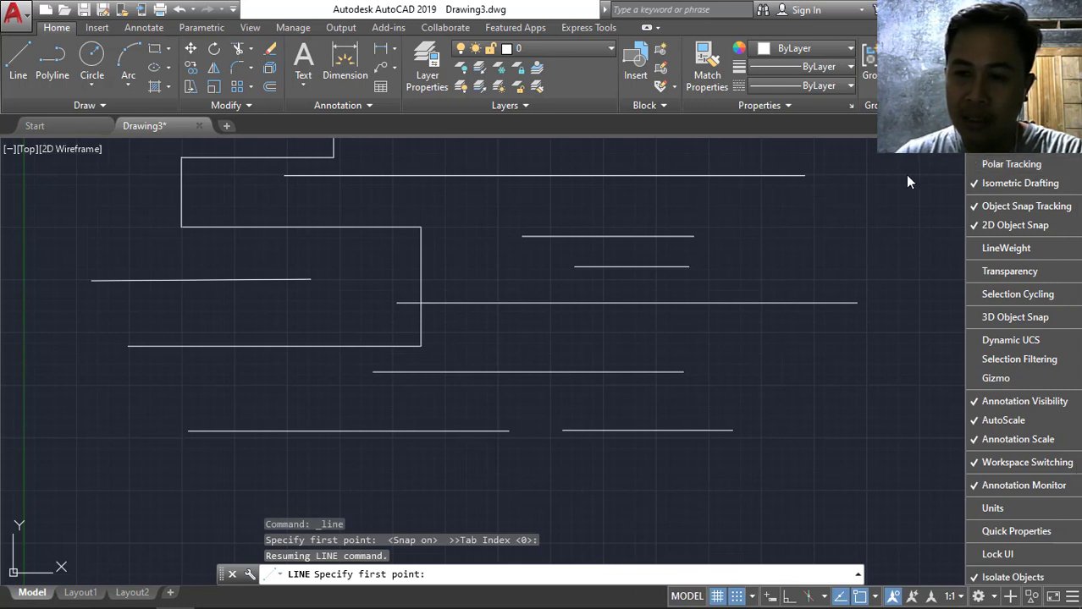
{"action": "left_click", "coordinate": [996, 167]}
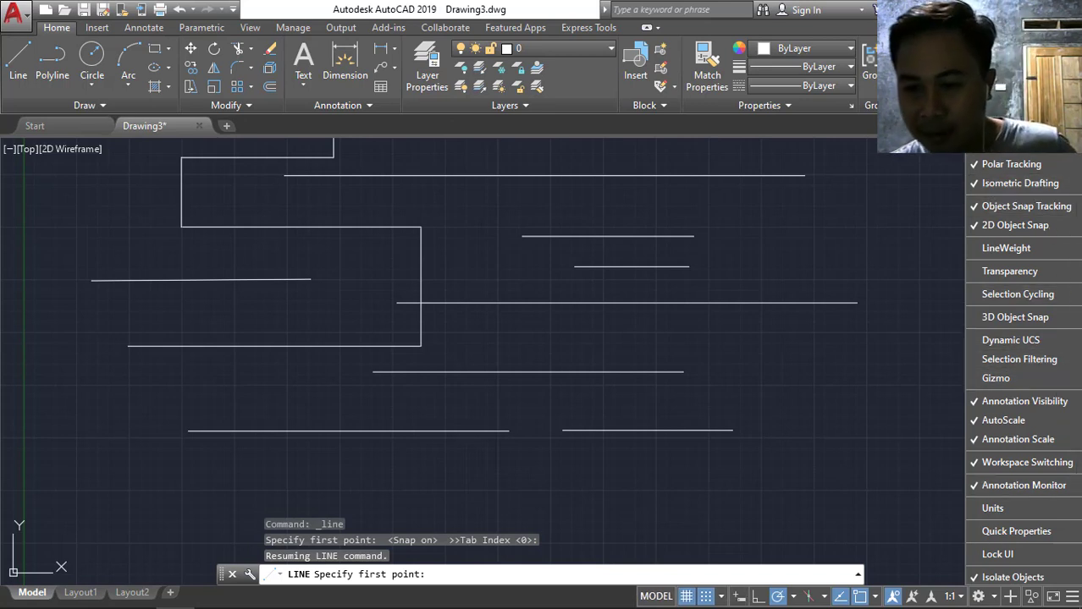
{"action": "left_click", "coordinate": [1040, 508]}
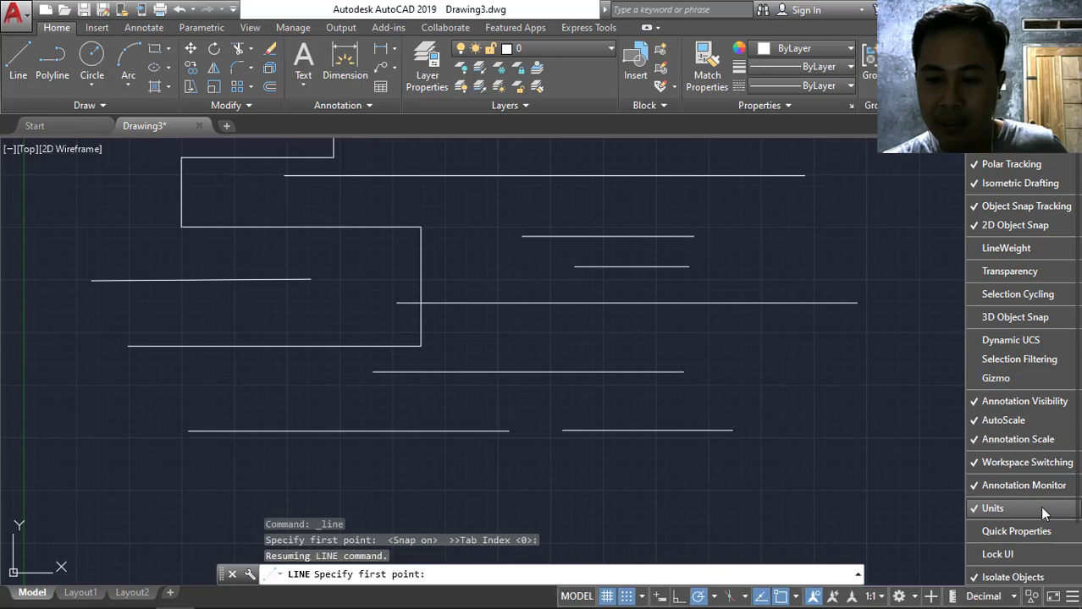
{"action": "left_click", "coordinate": [1039, 508]}
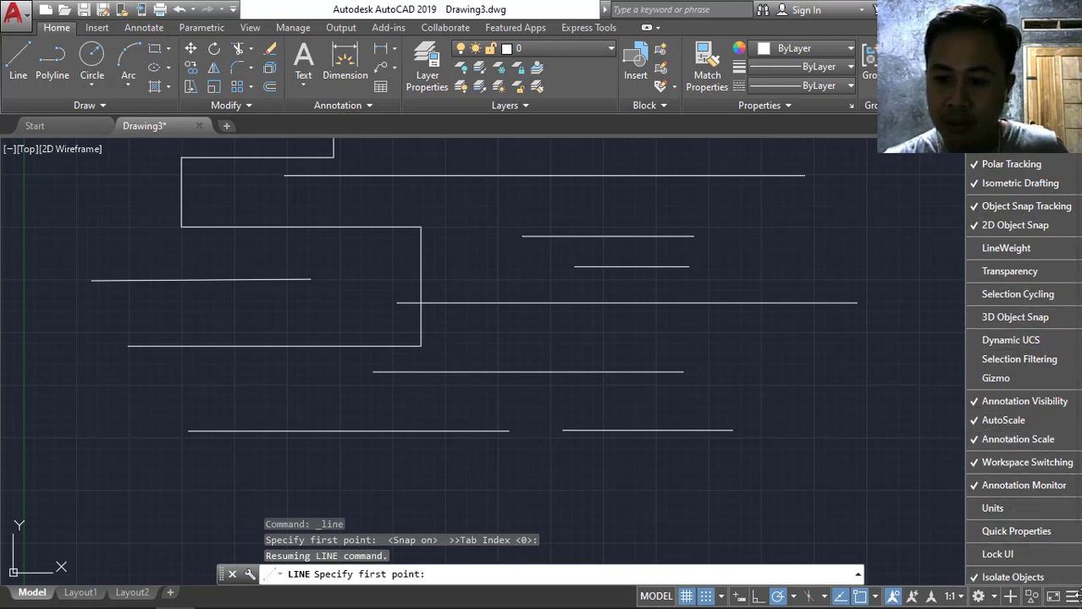
{"action": "left_click", "coordinate": [865, 485]}
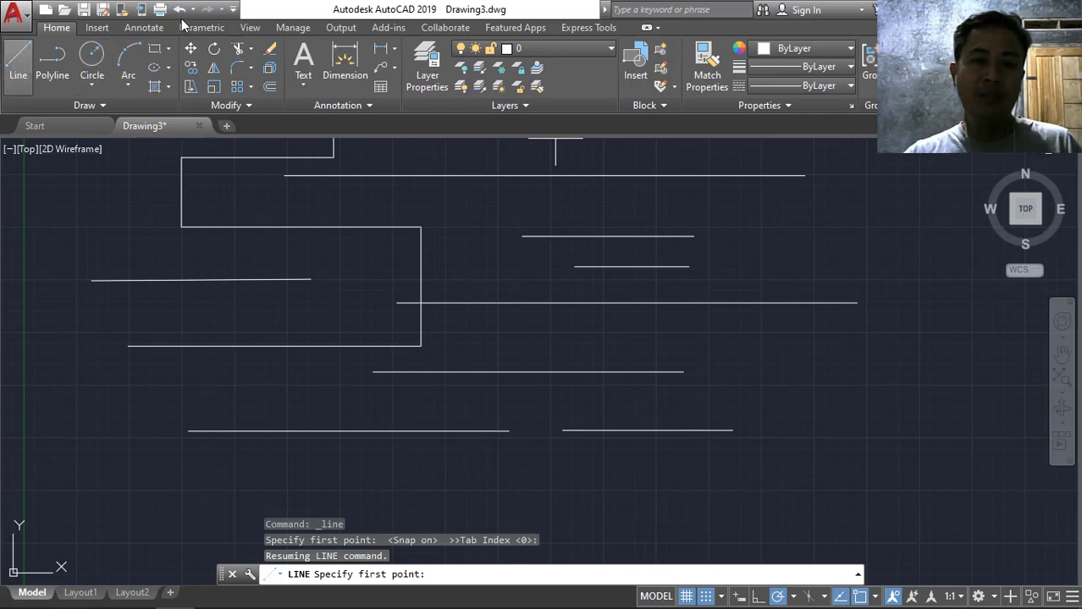
Window-select all 15 practice lines and delete them, leaving an empty canvas.
{"action": "scroll", "coordinate": [433, 237], "scroll_direction": "down", "scroll_amount": 1}
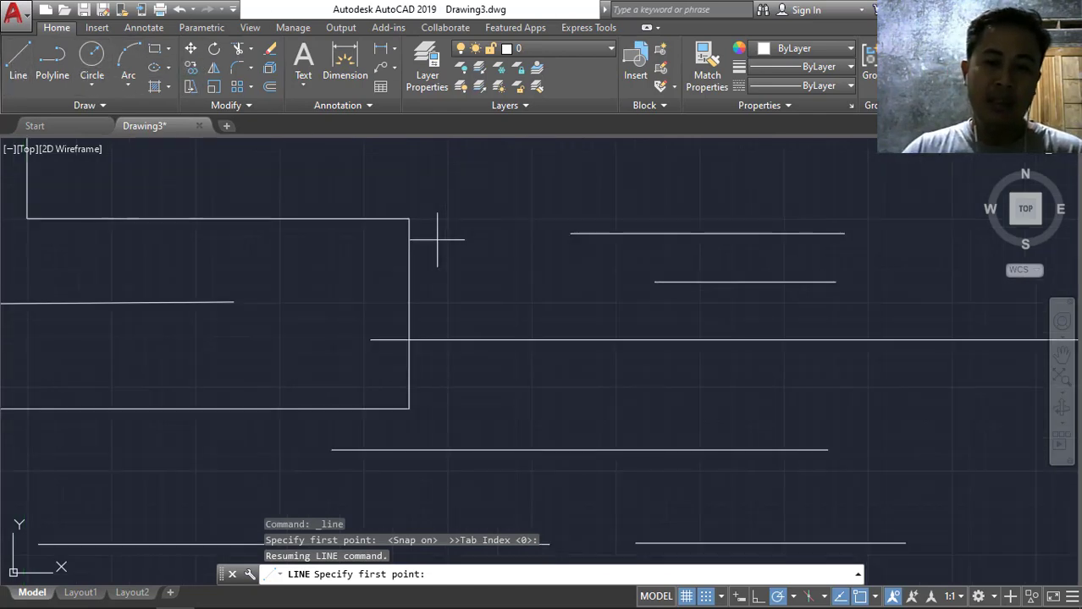
{"action": "scroll", "coordinate": [438, 239], "scroll_direction": "down", "scroll_amount": 1}
{"action": "middle_click_drag", "start_coordinate": [768, 220], "coordinate": [785, 276]}
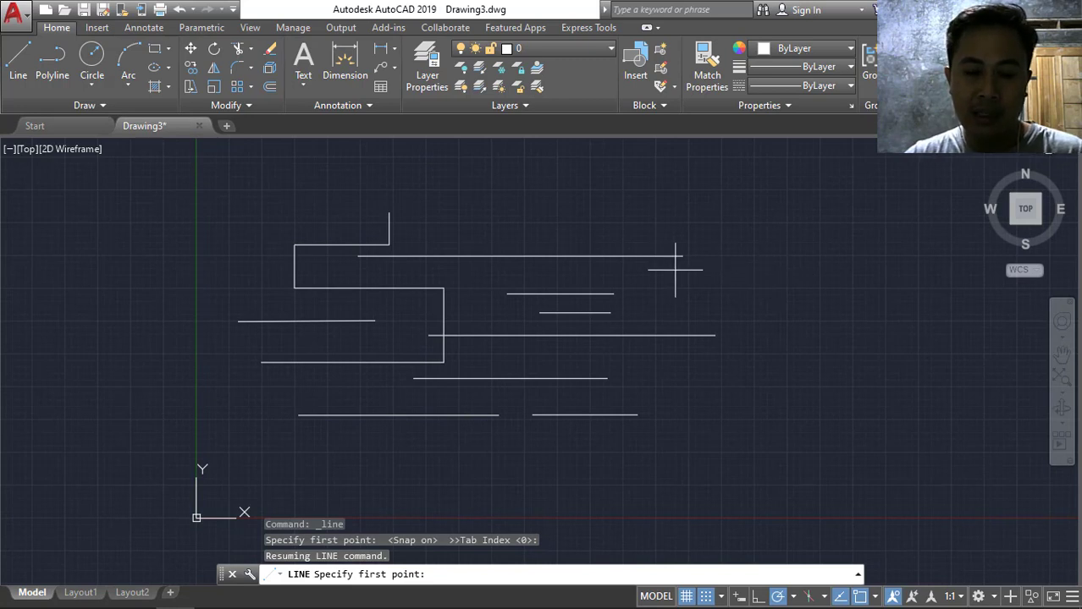
{"action": "scroll", "coordinate": [669, 270], "scroll_direction": "up", "scroll_amount": 2}
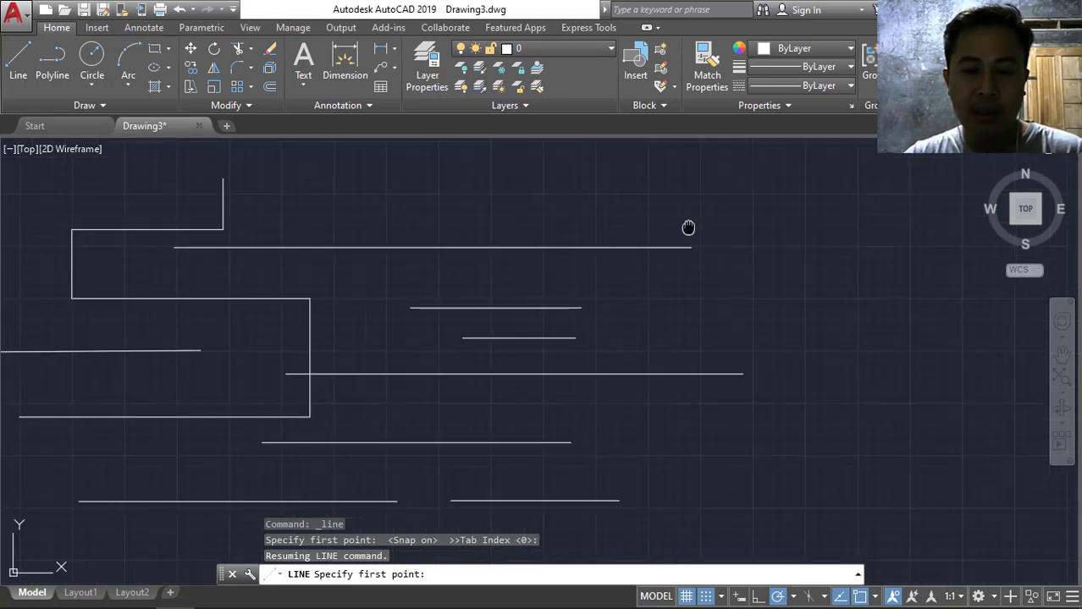
{"action": "middle_click_drag", "start_coordinate": [688, 228], "coordinate": [772, 230]}
{"action": "scroll", "coordinate": [771, 229], "scroll_direction": "down", "scroll_amount": 2}
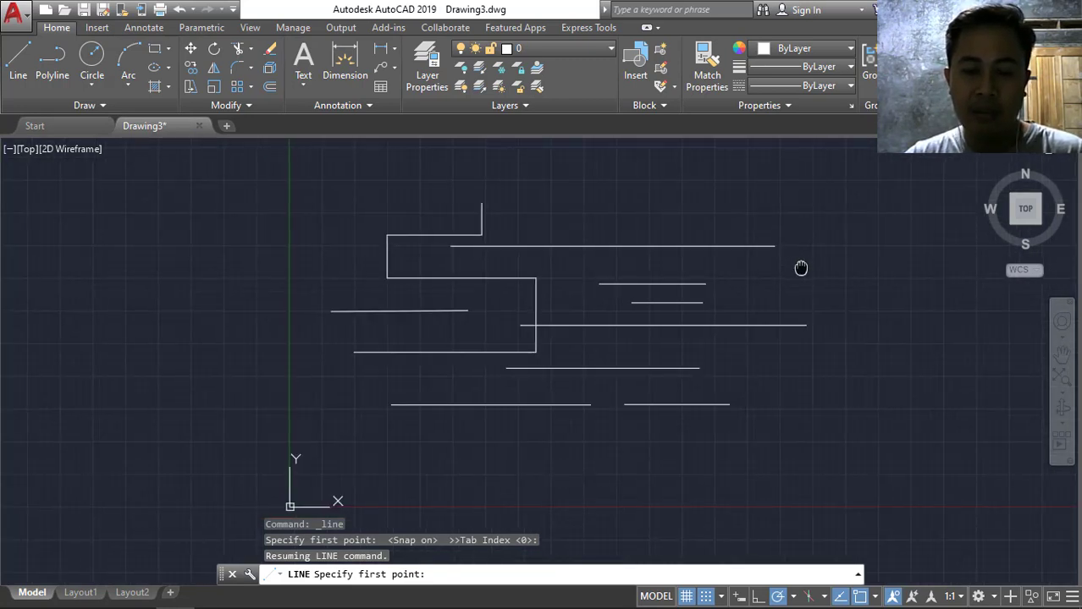
{"action": "mouse_move", "coordinate": [801, 268]}
{"action": "middle_mouse_down"}
{"action": "mouse_move", "coordinate": [705, 268]}
{"action": "mouse_move", "coordinate": [616, 307]}
{"action": "middle_mouse_up"}
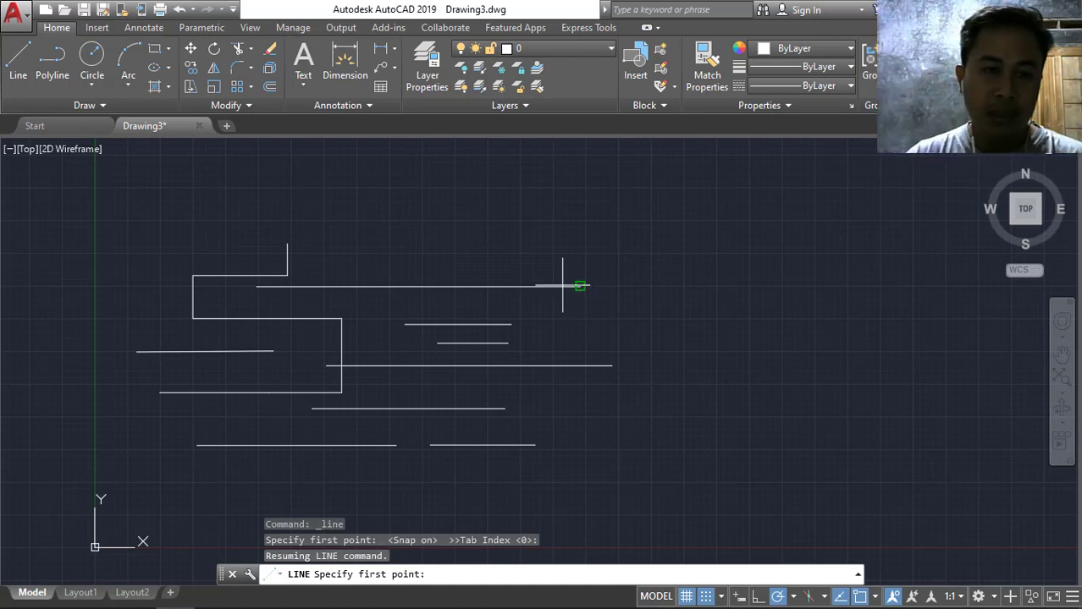
{"action": "left_click", "coordinate": [107, 200]}
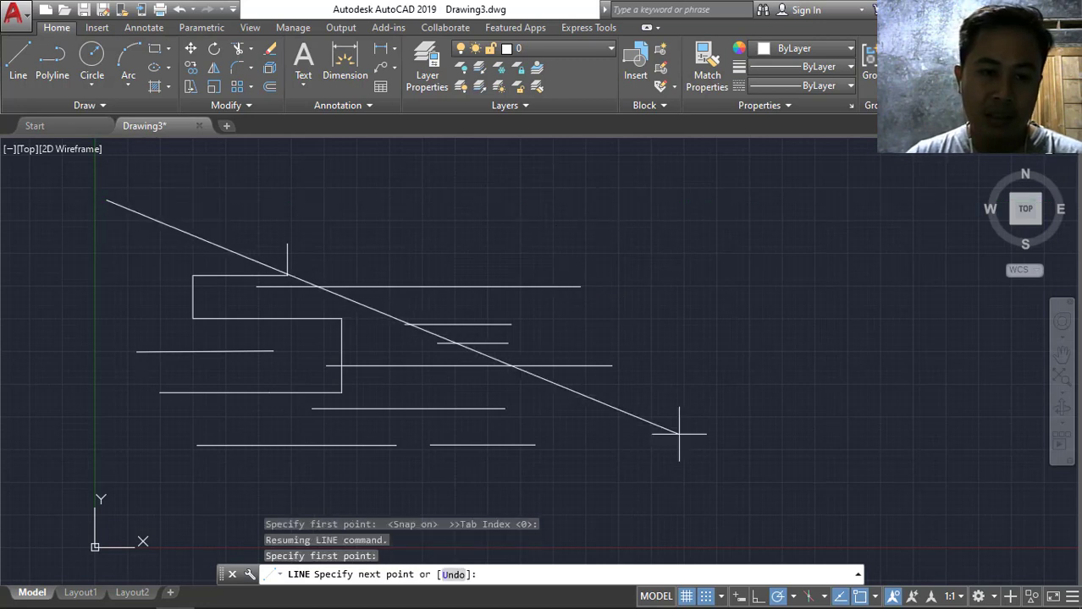
{"action": "key", "text": "Escape"}
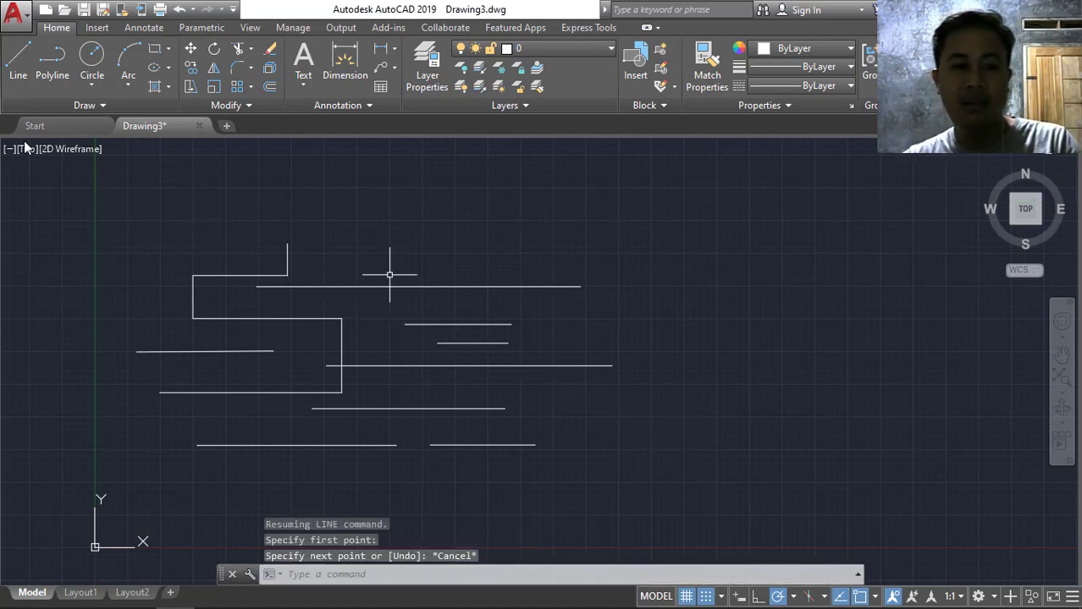
{"action": "key", "text": "Escape"}
{"action": "key", "text": "Escape"}
{"action": "left_click", "coordinate": [110, 200]}
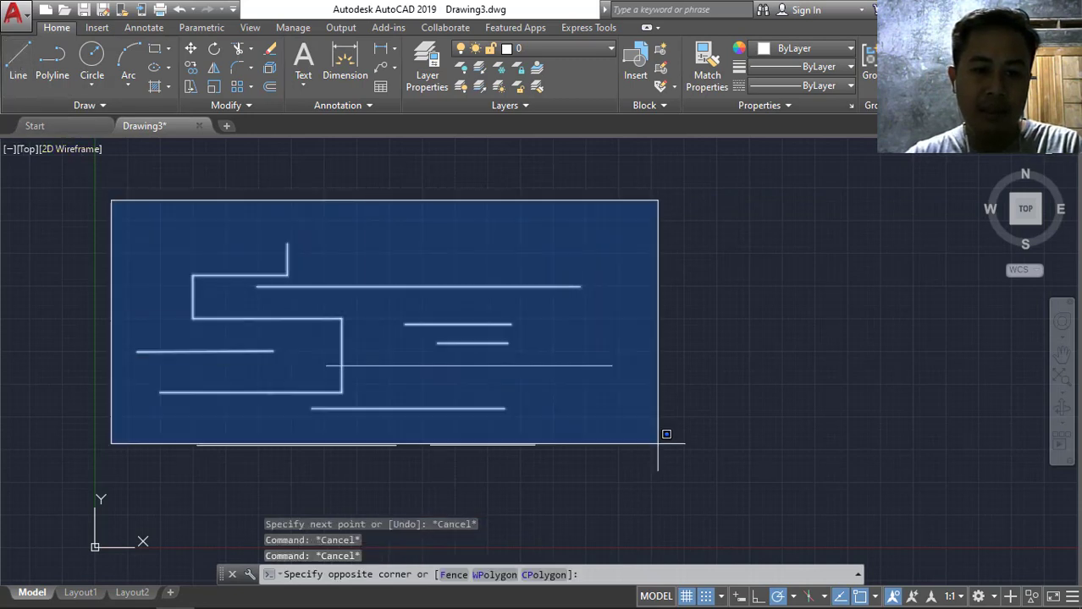
{"action": "left_click", "coordinate": [763, 487]}
{"action": "key", "text": "Delete"}
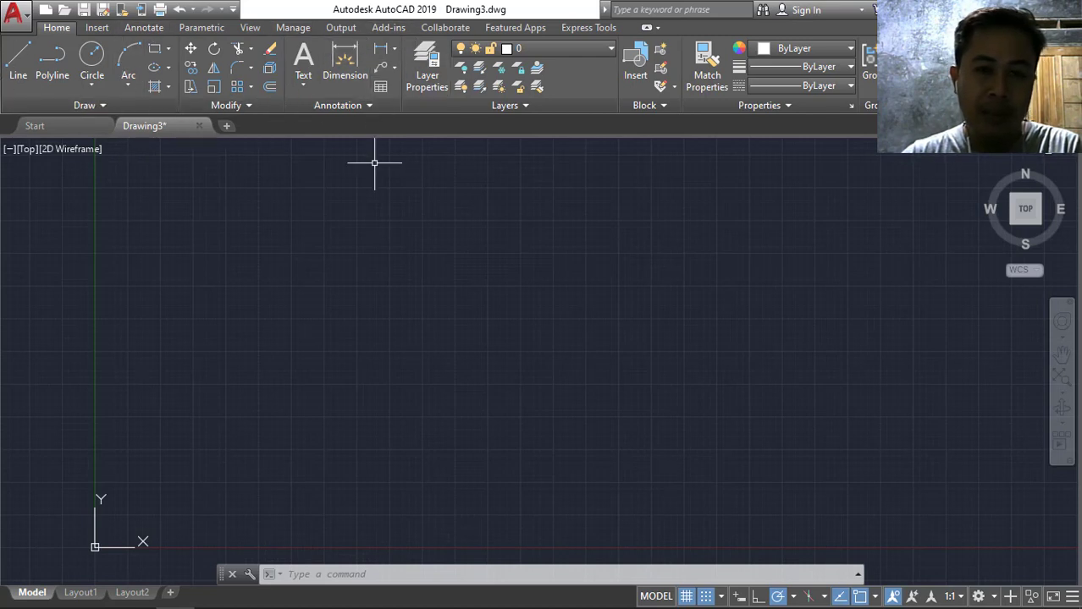
With dynamic input on, draw a 100-unit horizontal segment, then a 100-unit segment at 45°.
{"action": "left_click", "coordinate": [18, 62]}
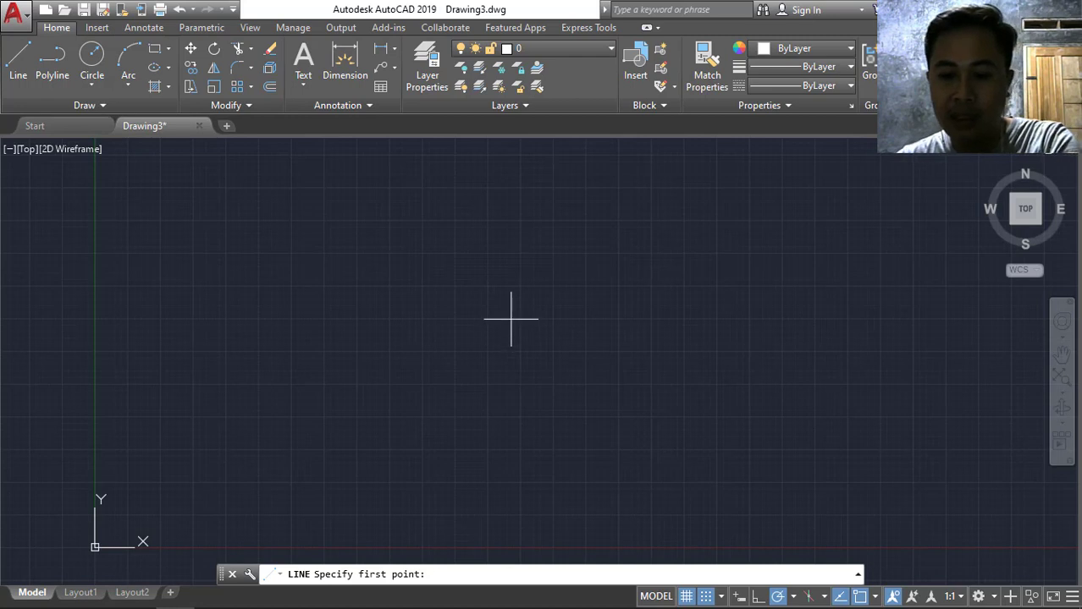
{"action": "key", "text": "F12"}
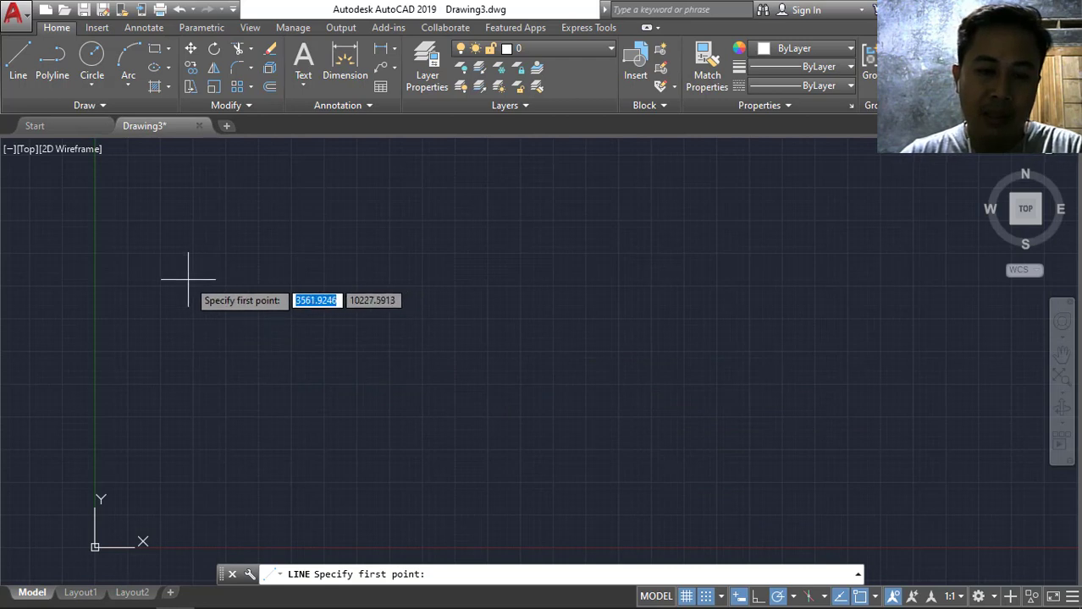
{"action": "left_click", "coordinate": [173, 334]}
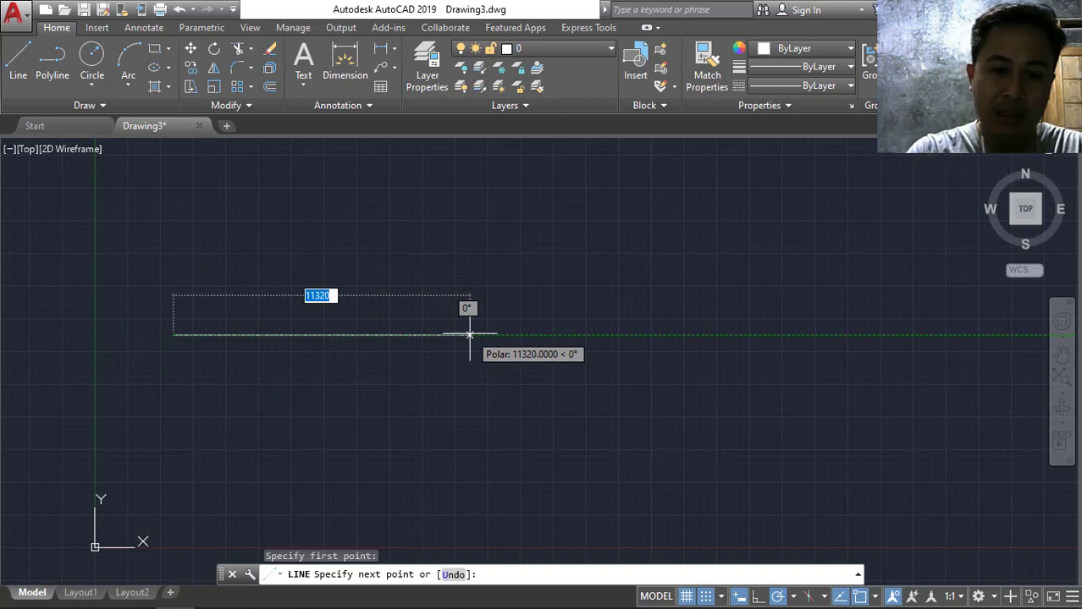
{"action": "type", "text": "10"}
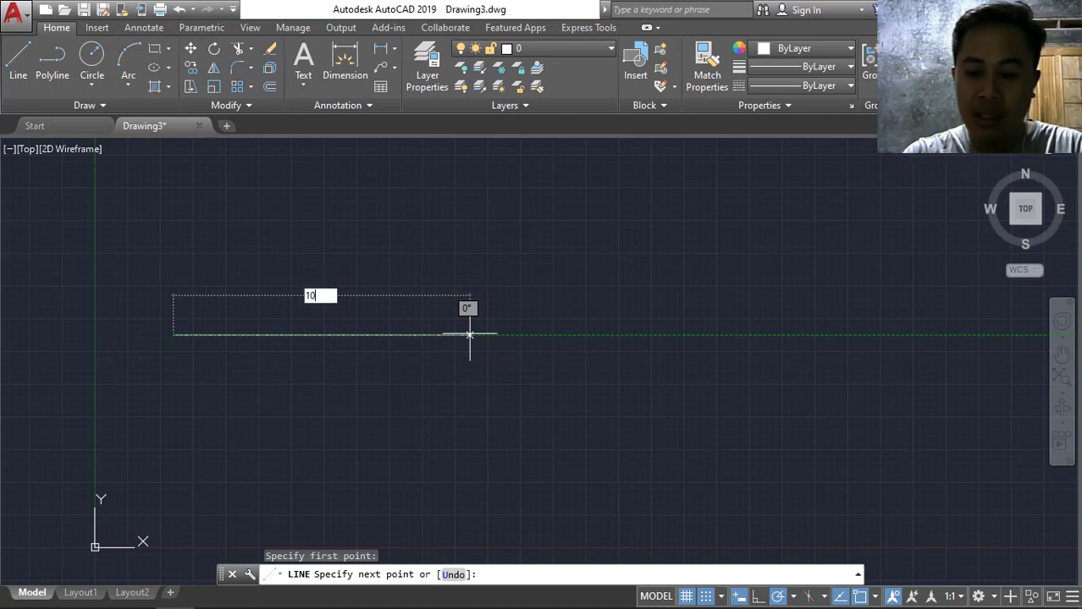
{"action": "type", "text": "0"}
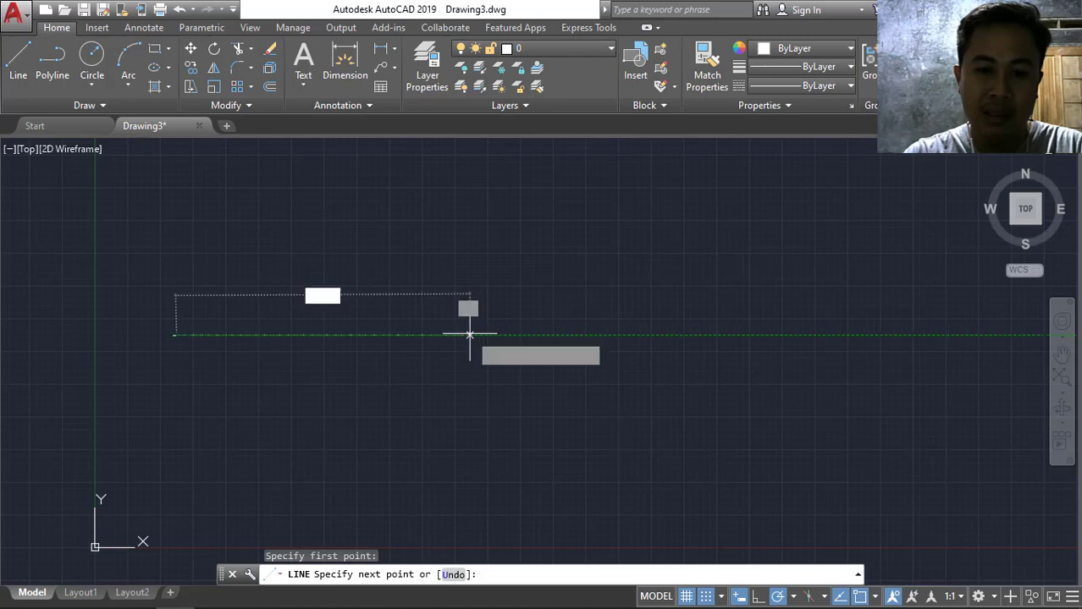
{"action": "key", "text": "Return"}
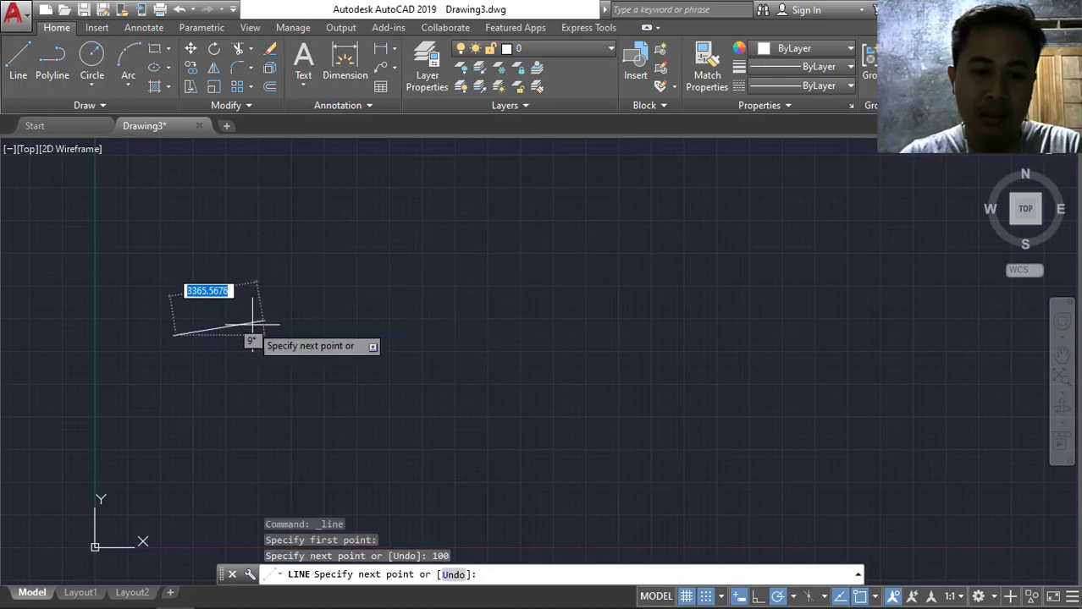
{"action": "scroll", "coordinate": [190, 338], "scroll_direction": "up", "scroll_amount": 5}
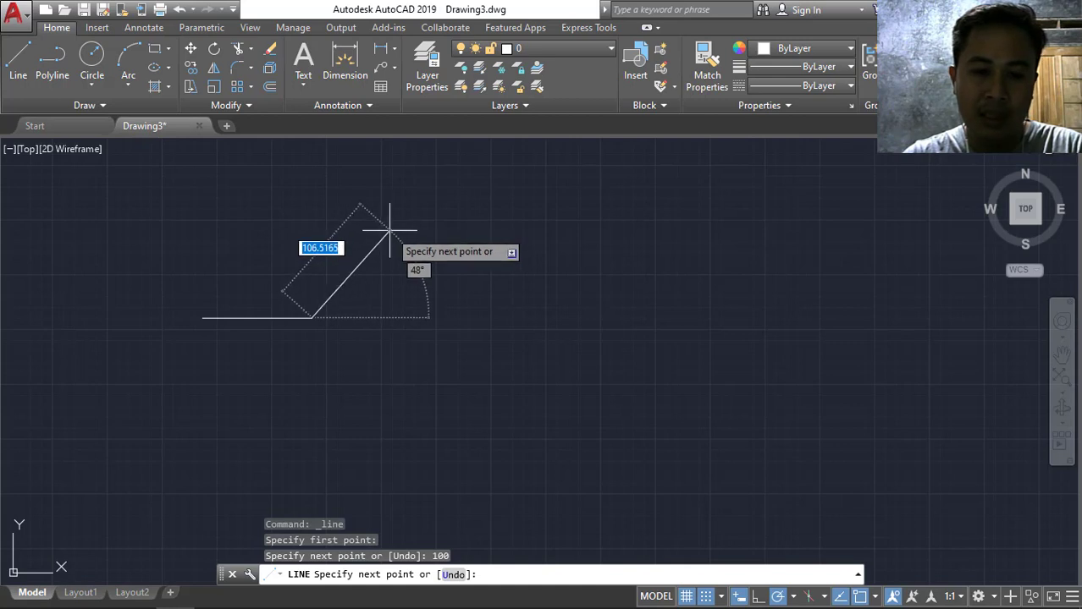
{"action": "type", "text": "100"}
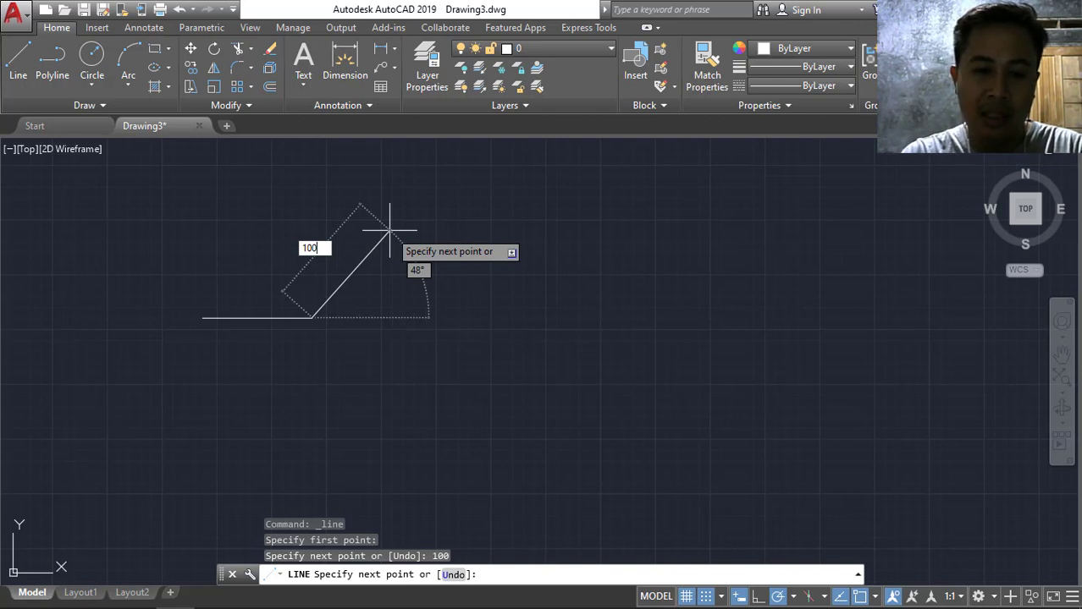
{"action": "key", "text": "Tab"}
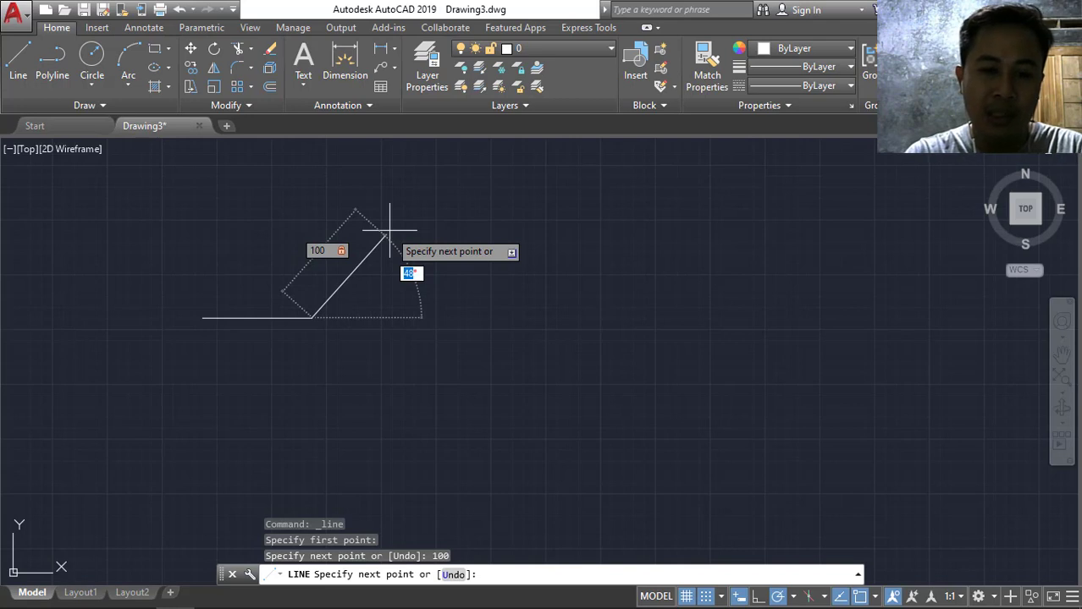
{"action": "type", "text": "45"}
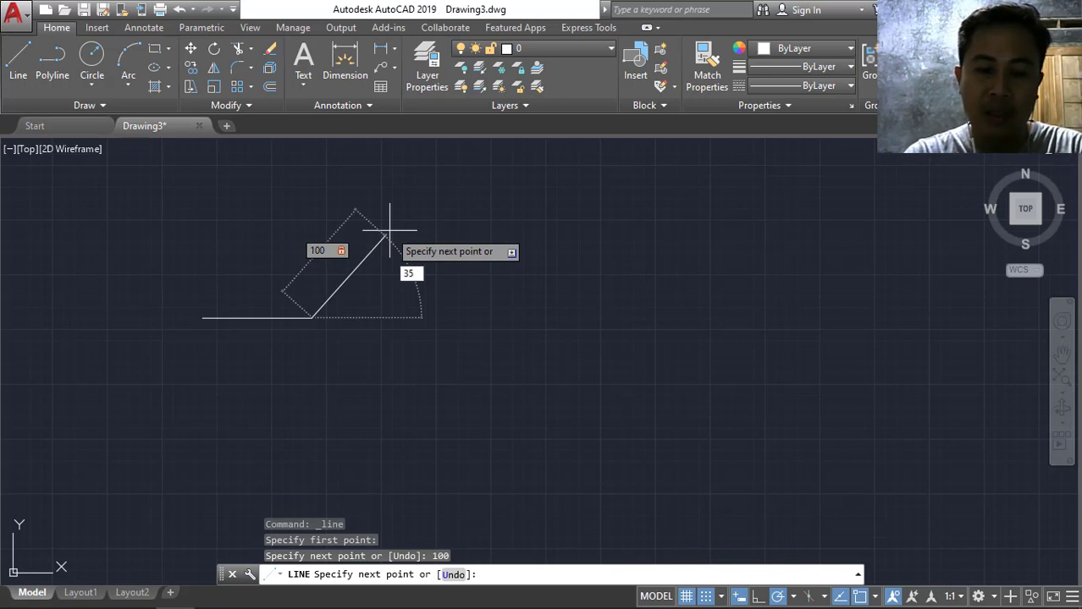
{"action": "key", "text": "Return"}
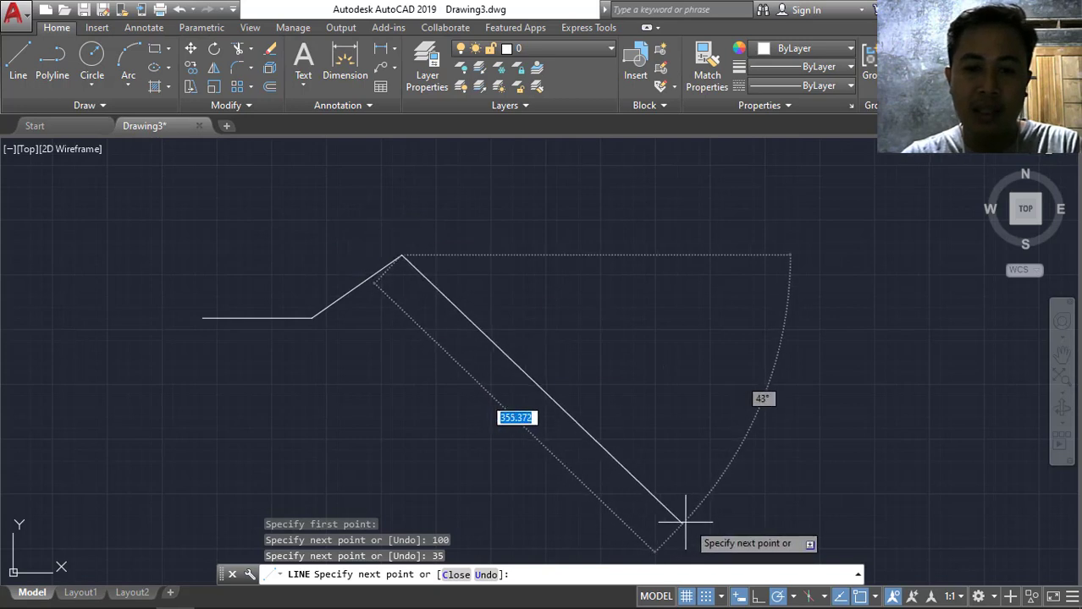
{"action": "key", "text": "Escape"}
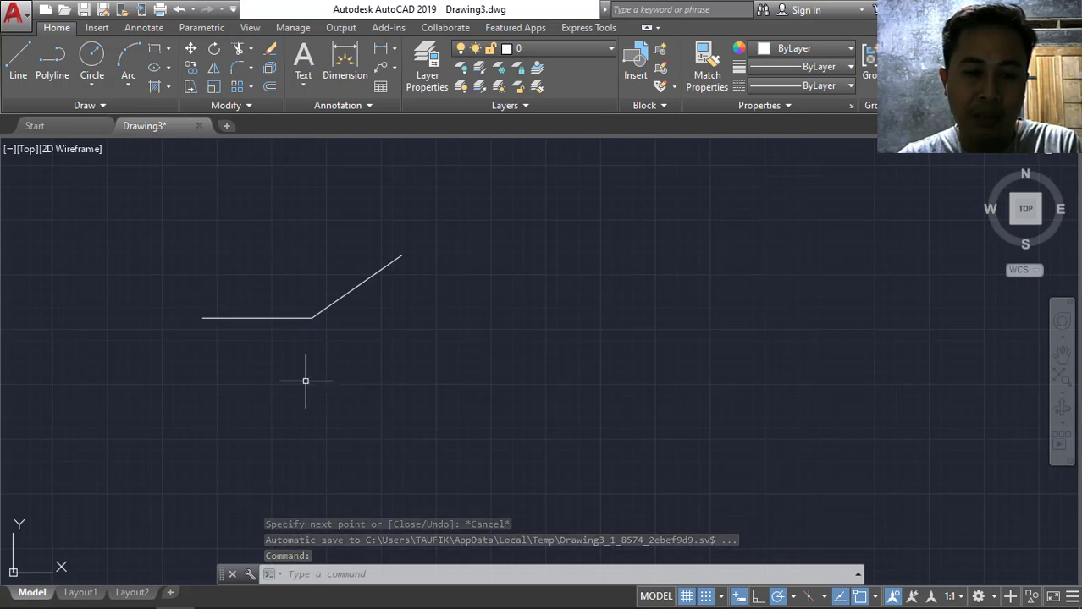
{"action": "left_click", "coordinate": [739, 598]}
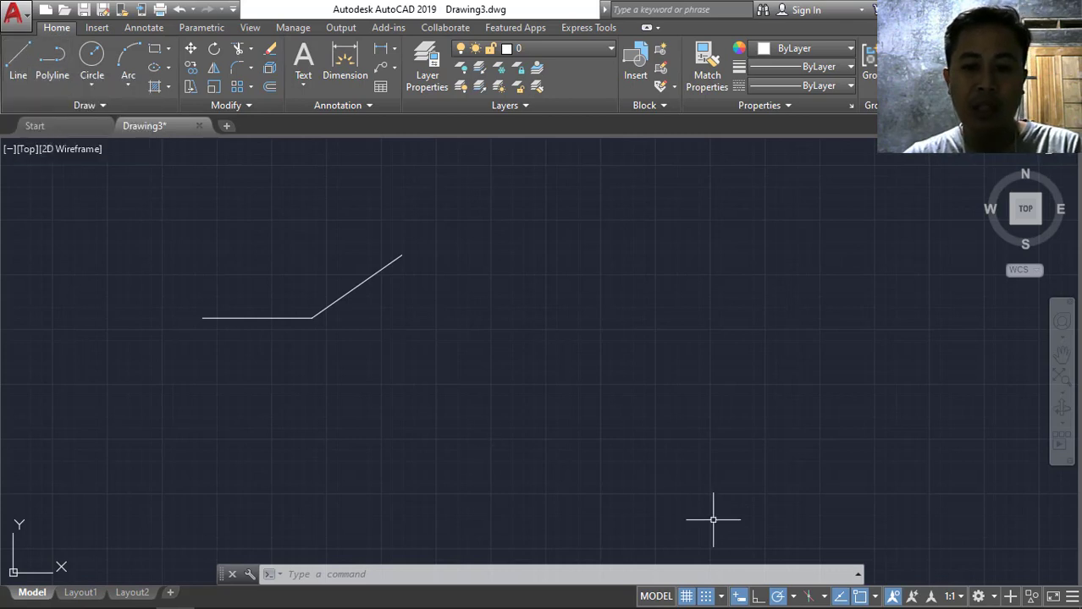
{"action": "left_click", "coordinate": [11, 71]}
{"action": "left_click", "coordinate": [230, 413]}
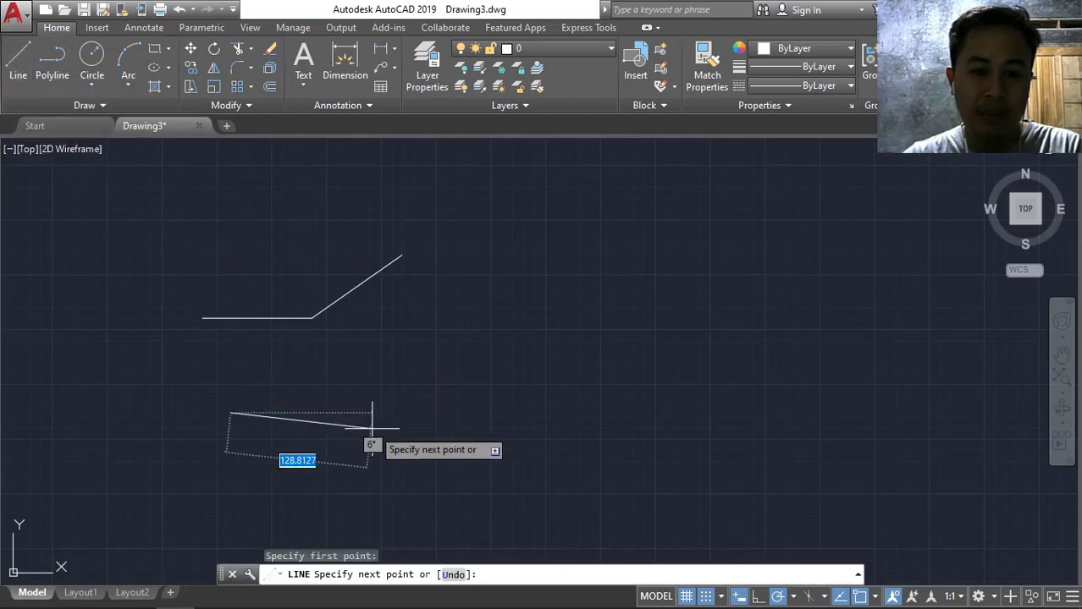
{"action": "key", "text": "Escape"}
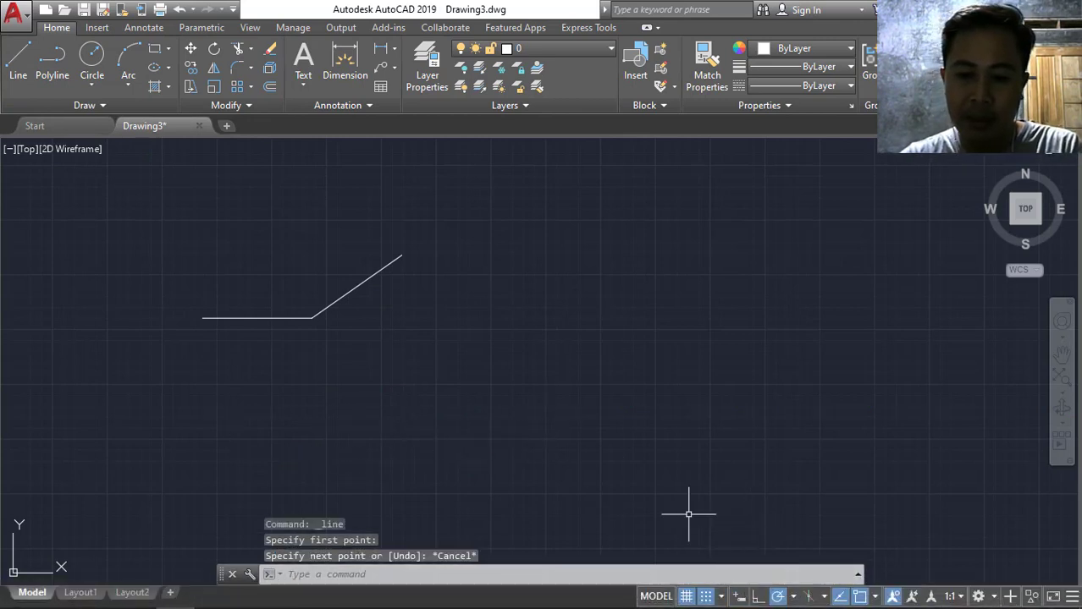
Draw a single 100-unit horizontal line starting beneath the bent line, then end LINE.
{"action": "left_click", "coordinate": [18, 59]}
{"action": "left_click", "coordinate": [228, 396]}
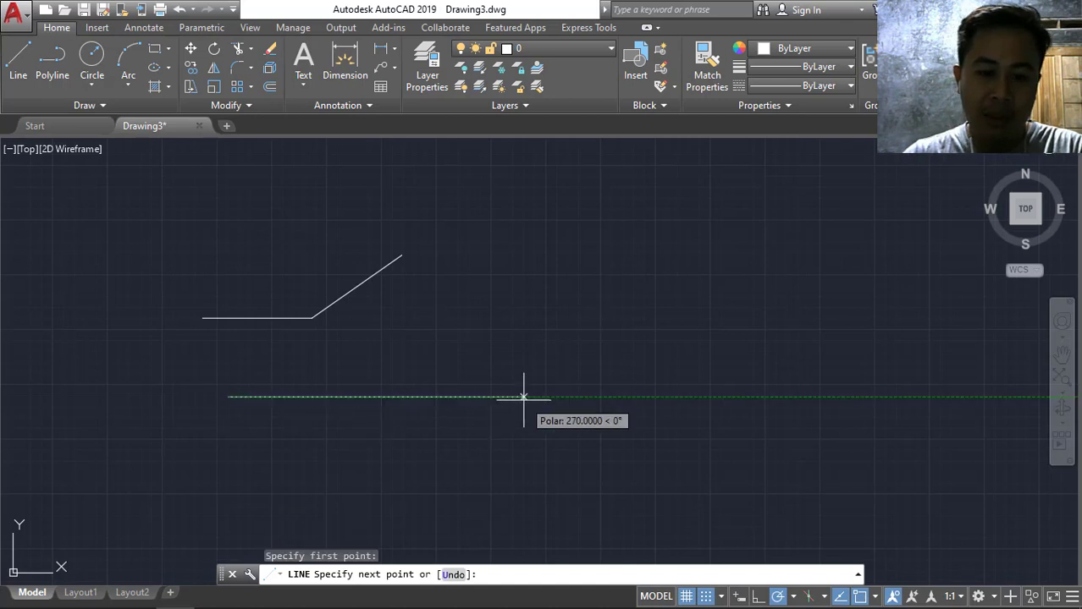
{"action": "type", "text": "1000"}
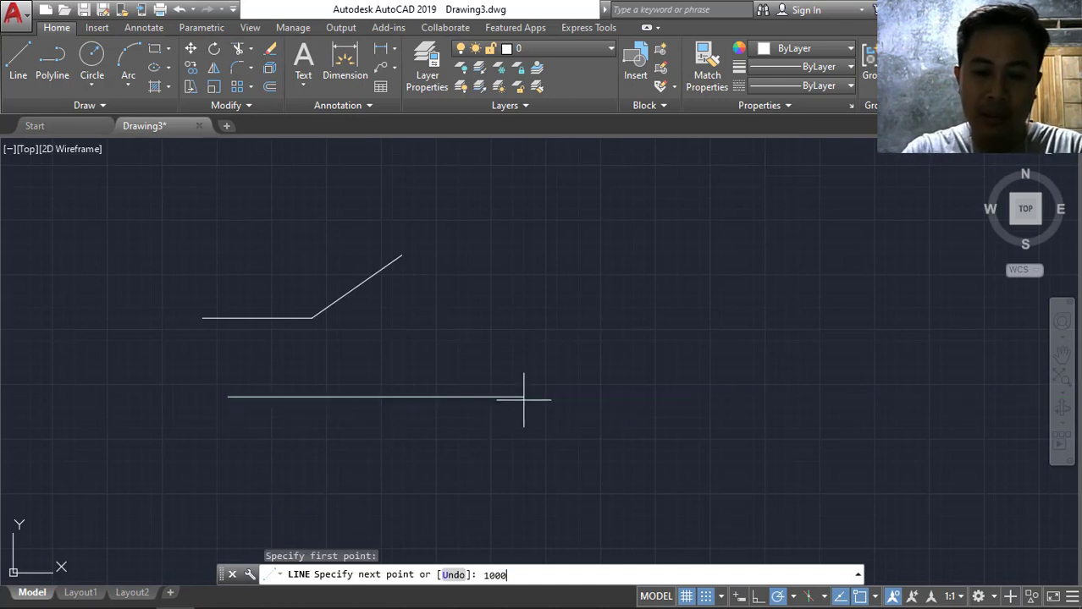
{"action": "key", "text": "BackSpace"}
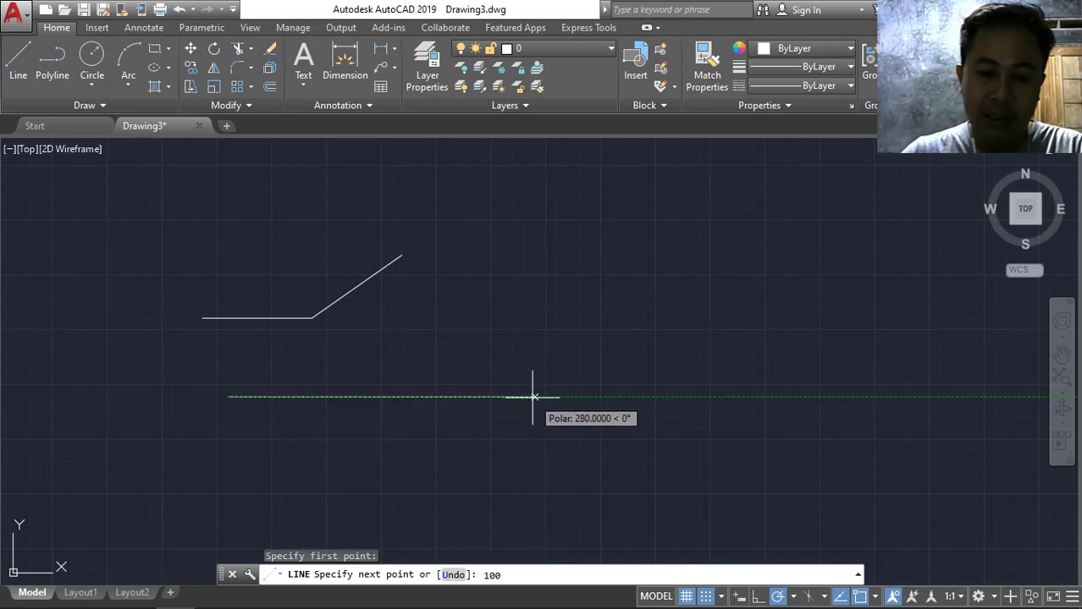
{"action": "key", "text": "Return"}
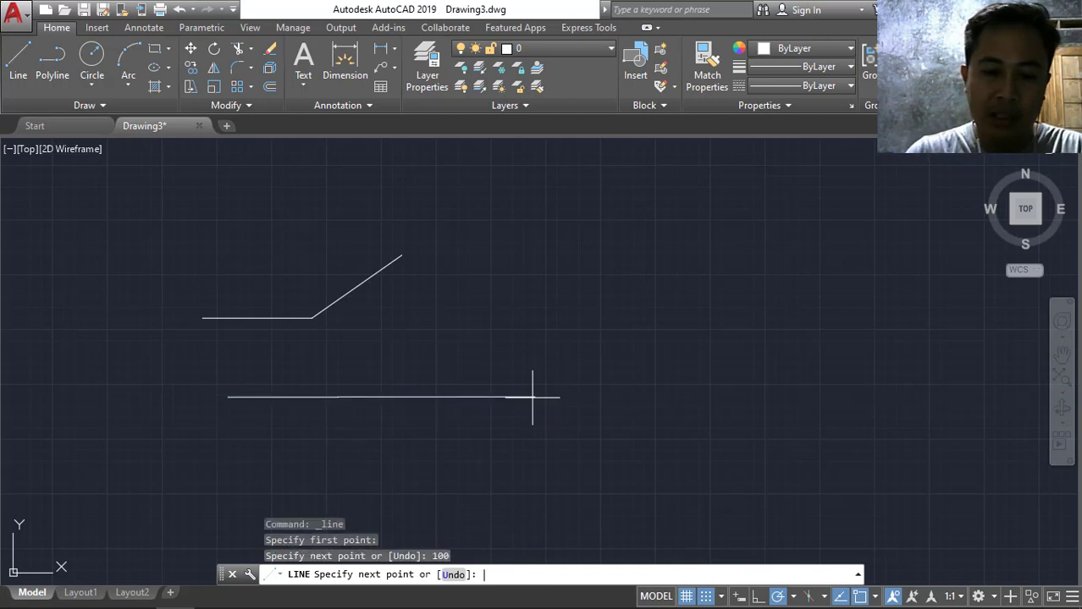
{"action": "key", "text": "Escape"}
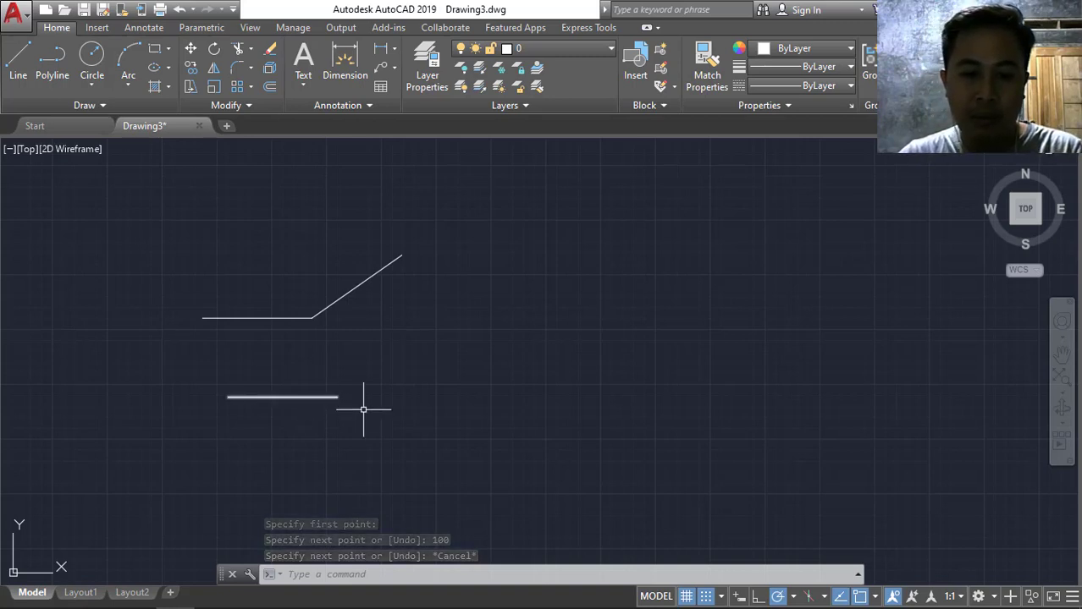
Draw a 100-unit horizontal segment followed by a segment locked at 35°.
{"action": "left_click", "coordinate": [18, 61]}
{"action": "left_click", "coordinate": [257, 460]}
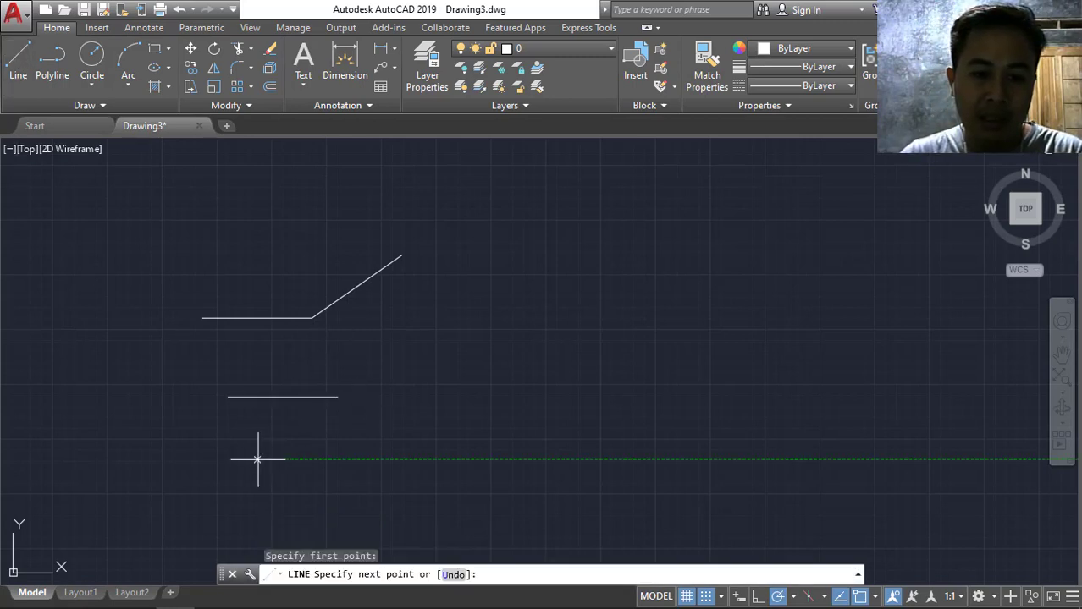
{"action": "left_click", "coordinate": [421, 459]}
{"action": "type", "text": "100"}
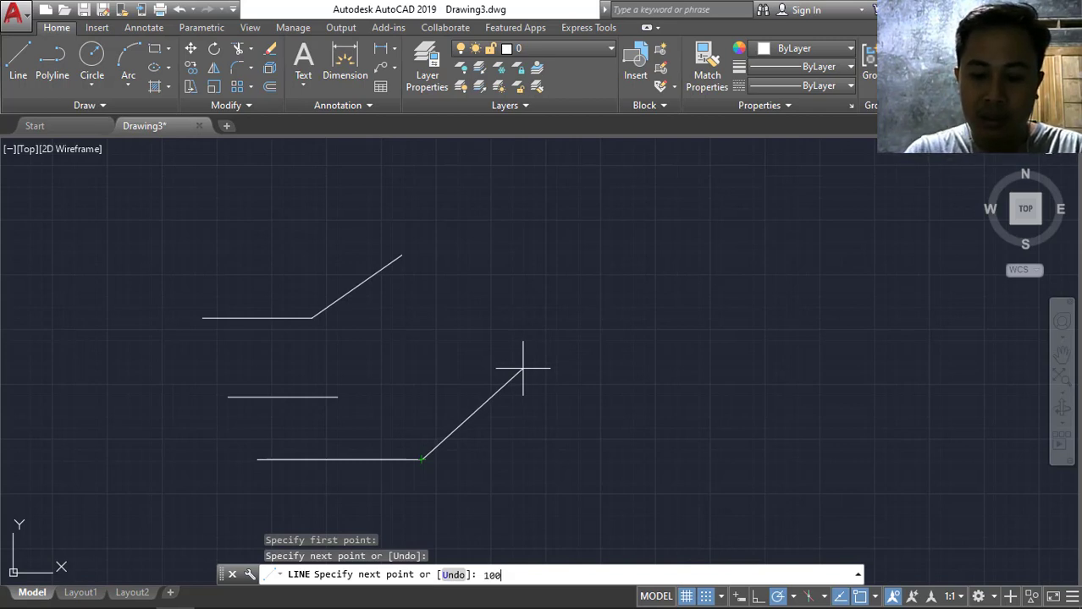
{"action": "key", "text": "Return"}
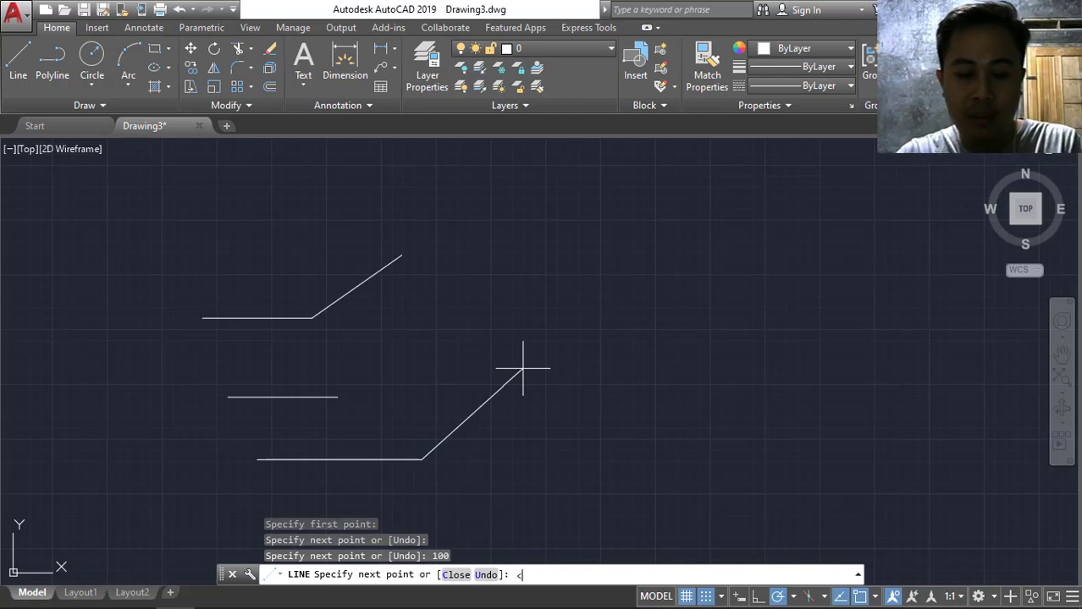
{"action": "type", "text": "35"}
{"action": "key", "text": "Return"}
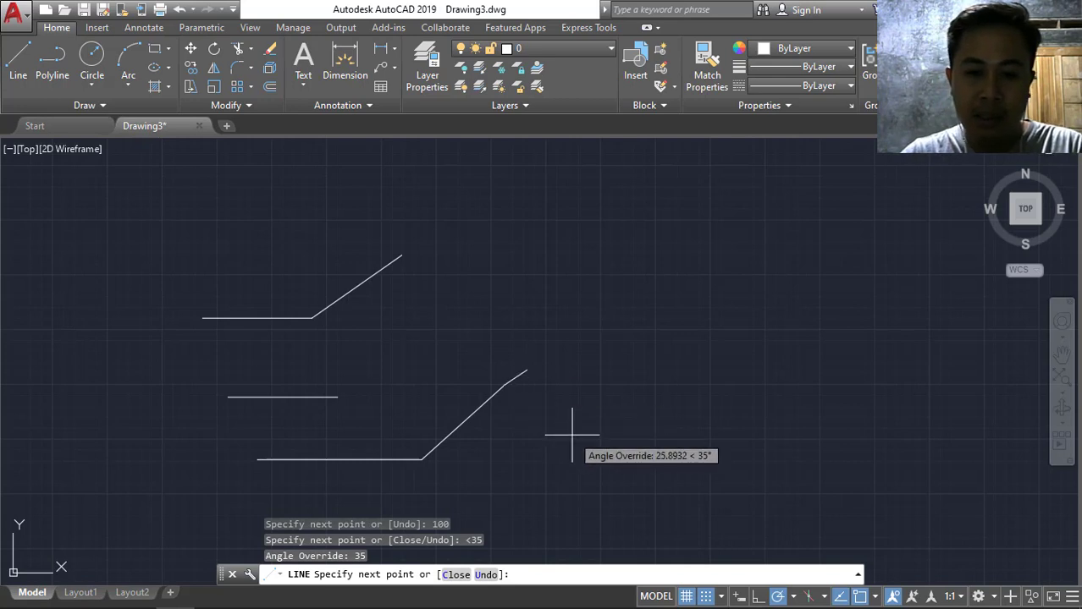
{"action": "key", "text": "Escape"}
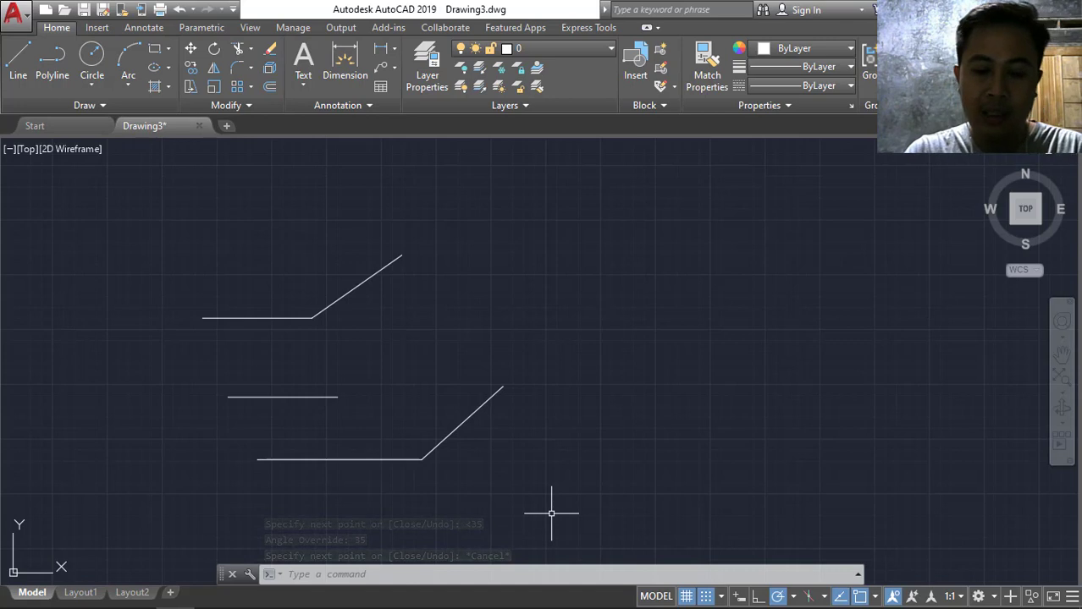
Clear the stray '<' command entry and begin a selection window around all lines.
{"action": "type", "text": "<"}
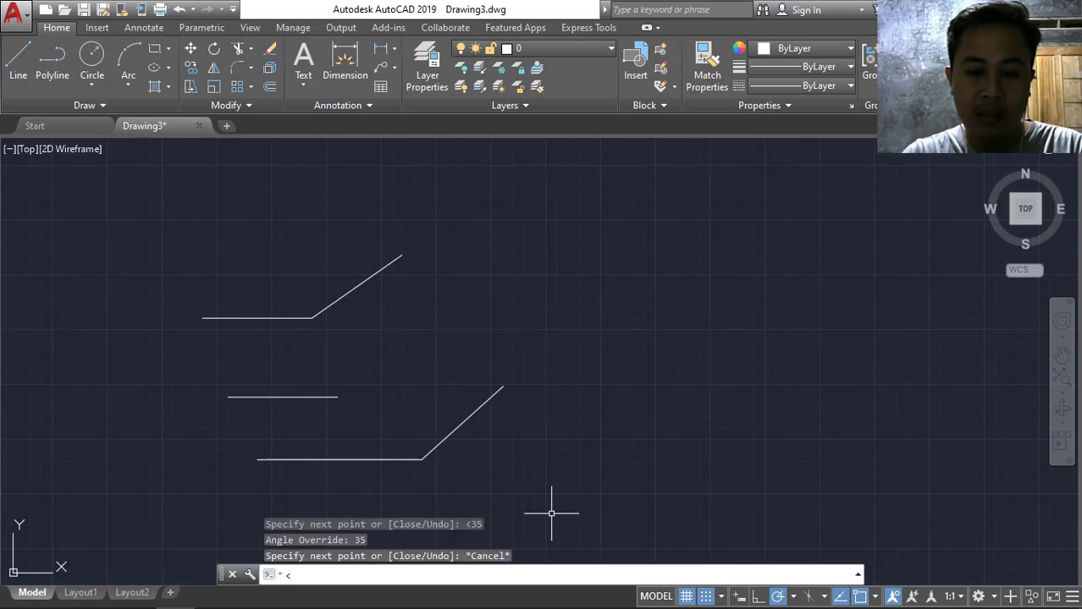
{"action": "key", "text": "Escape"}
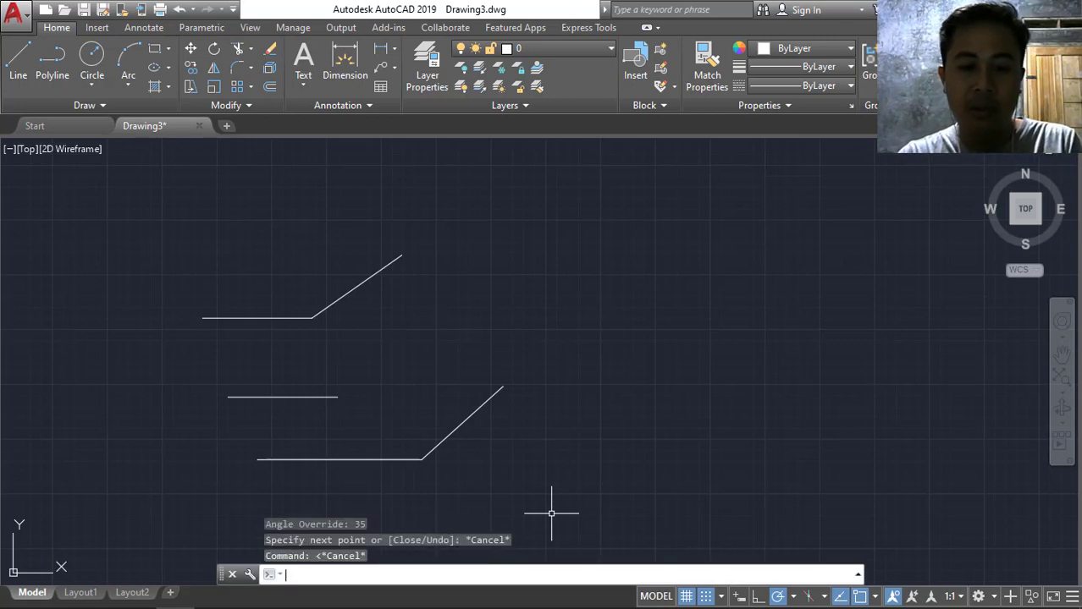
{"action": "key", "text": "Escape"}
{"action": "key", "text": "Escape"}
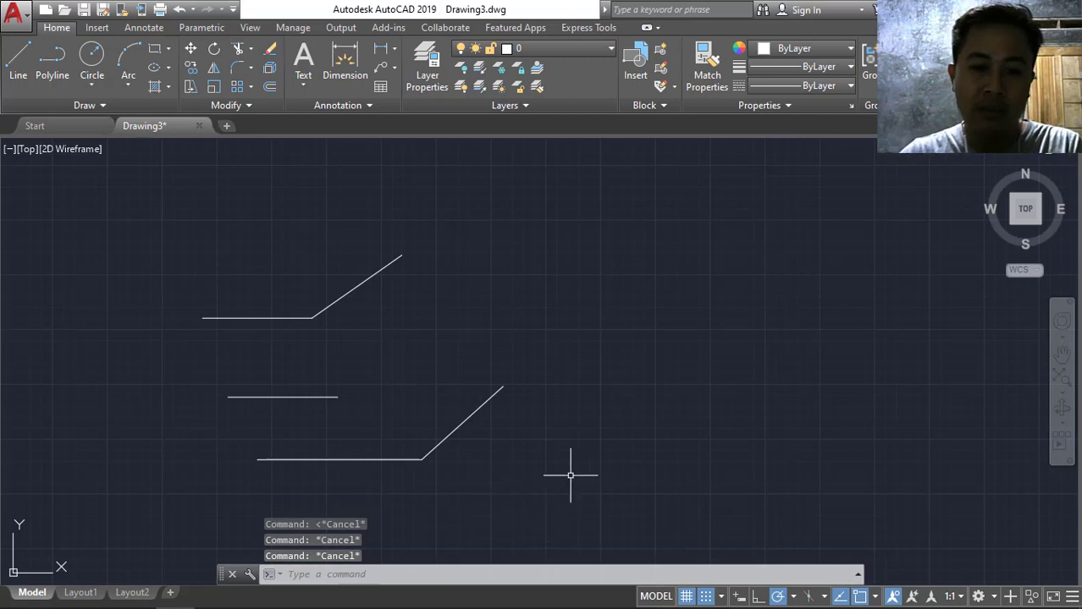
{"action": "left_click", "coordinate": [122, 239]}
Delete all five lines and turn dynamic input back on.
{"action": "left_click", "coordinate": [623, 498]}
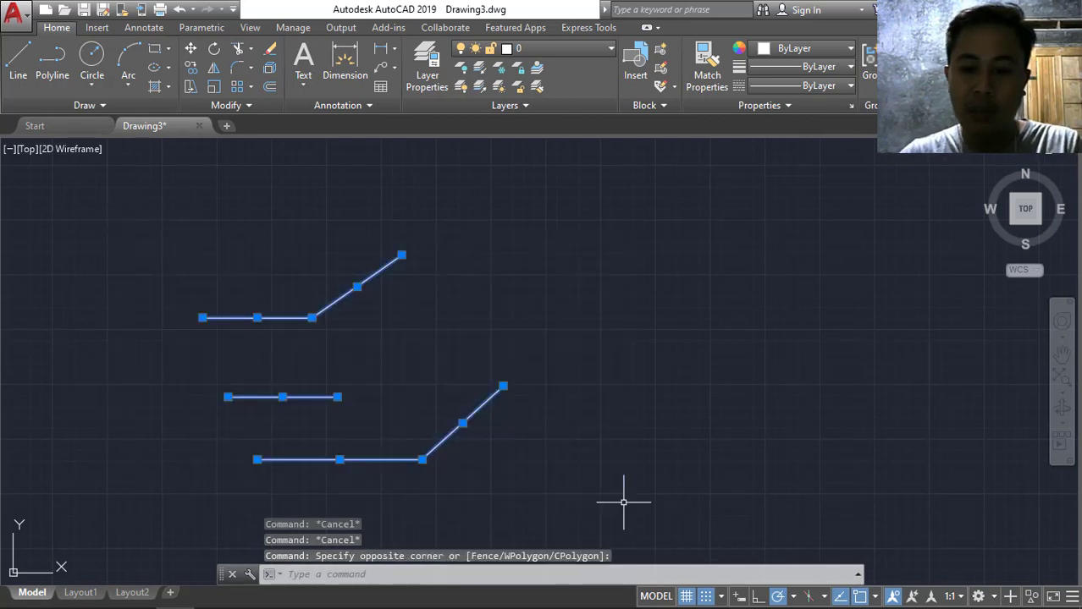
{"action": "key", "text": "Delete"}
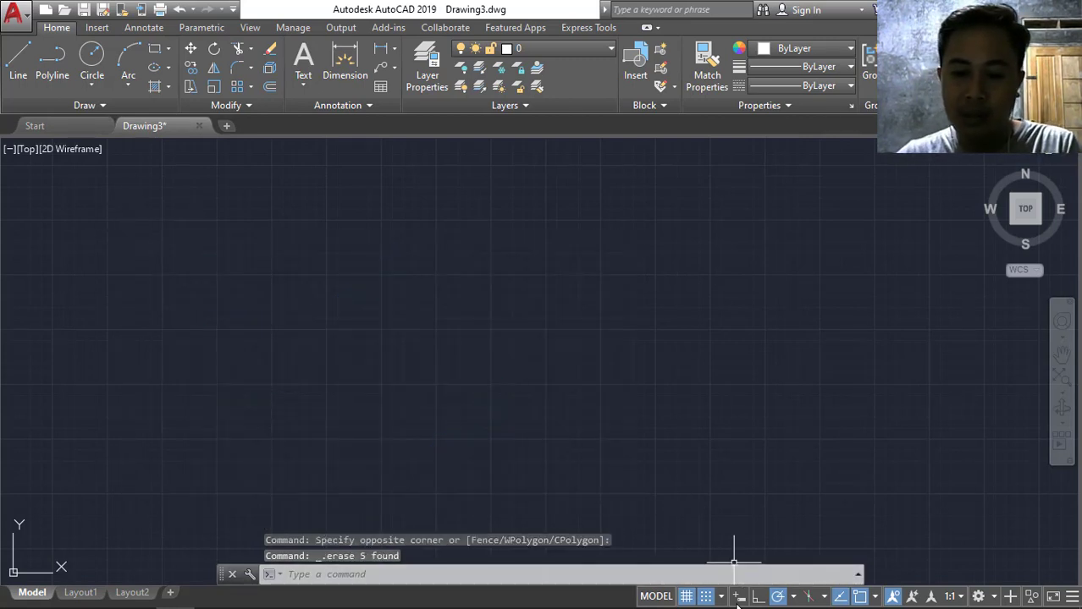
{"action": "left_click", "coordinate": [738, 598]}
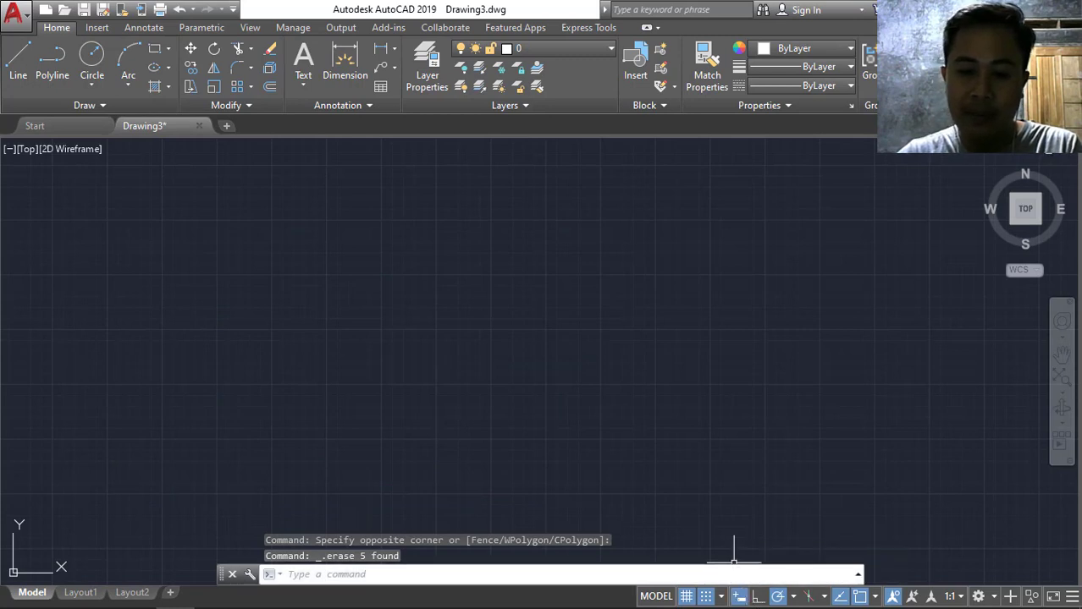
Draw a 200-unit horizontal segment joined to a 100-unit segment at 65°, then window-select both.
{"action": "left_click", "coordinate": [18, 59]}
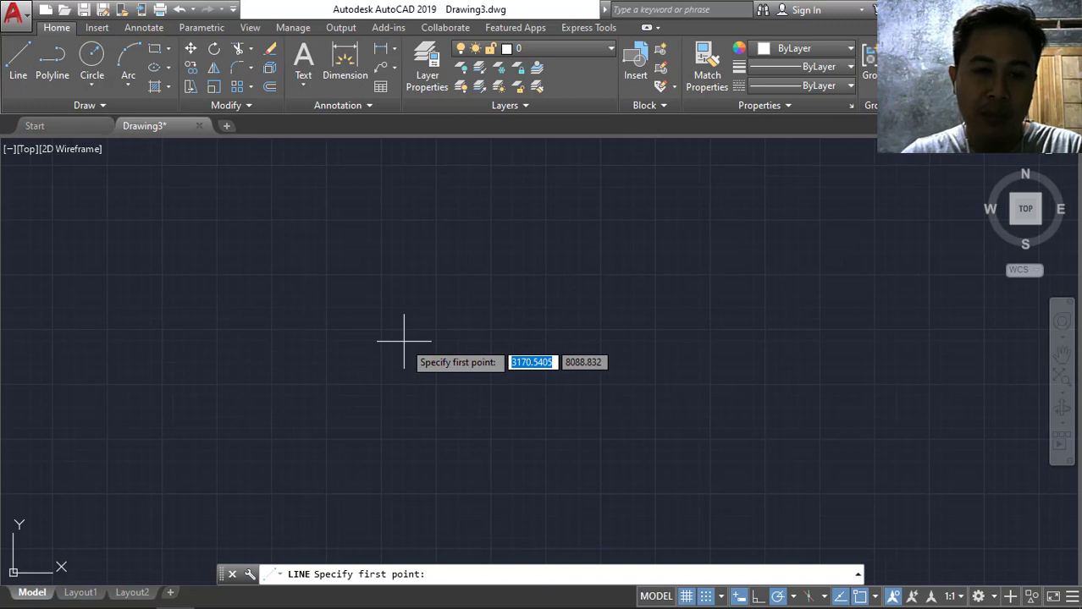
{"action": "left_click", "coordinate": [136, 343]}
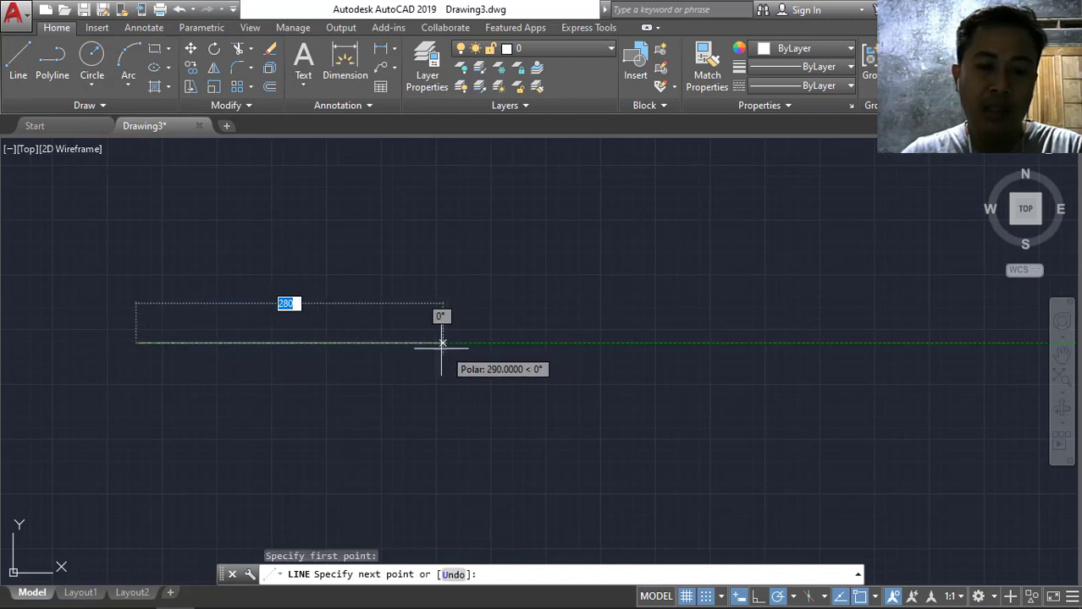
{"action": "type", "text": "20"}
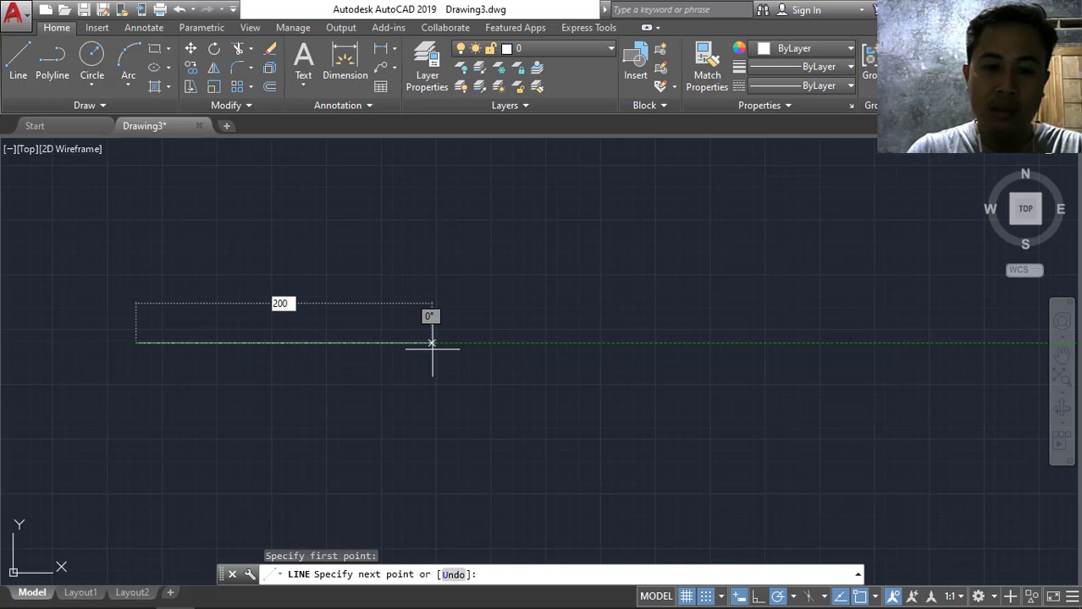
{"action": "key", "text": "Return"}
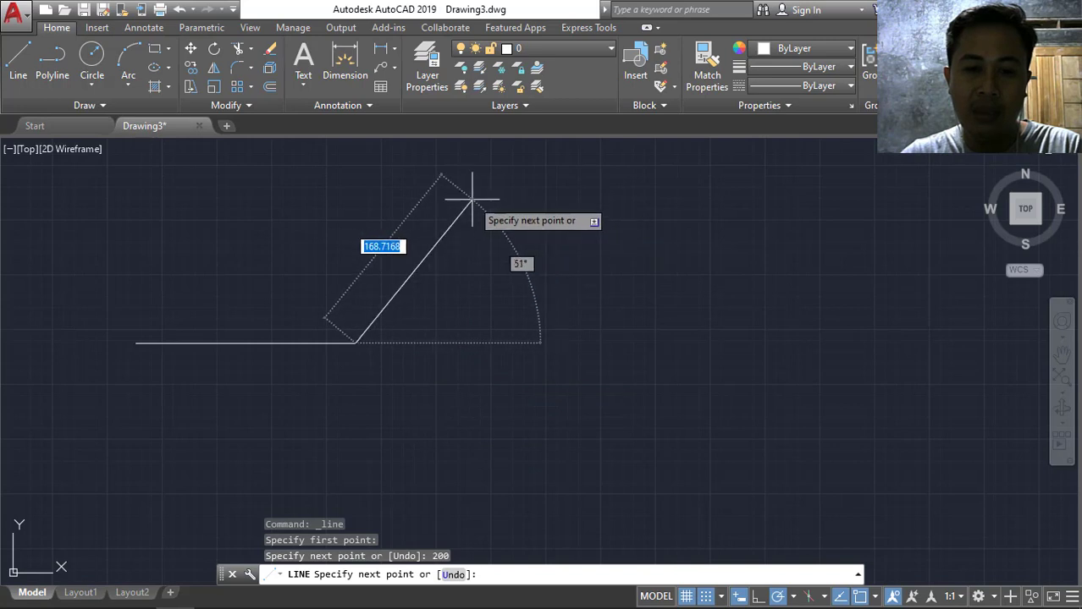
{"action": "type", "text": "100"}
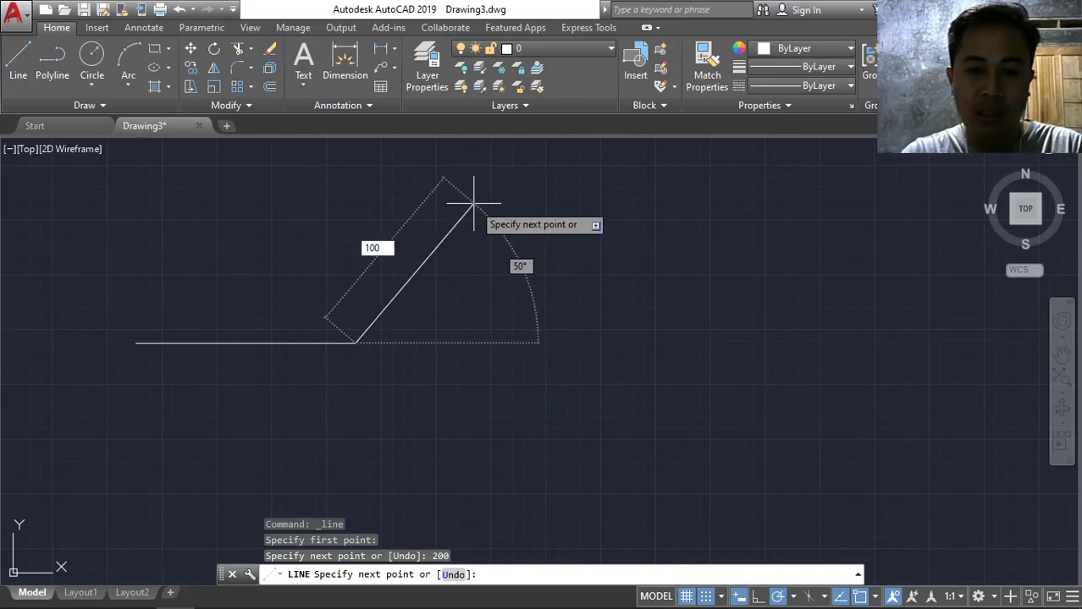
{"action": "key", "text": "Tab"}
{"action": "type", "text": "65"}
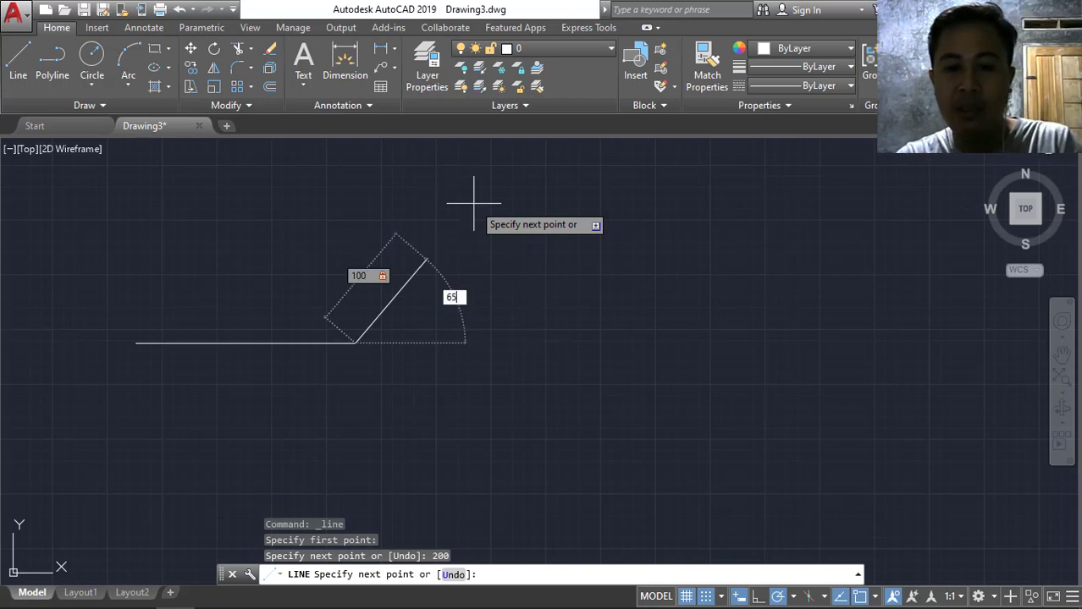
{"action": "key", "text": "Return"}
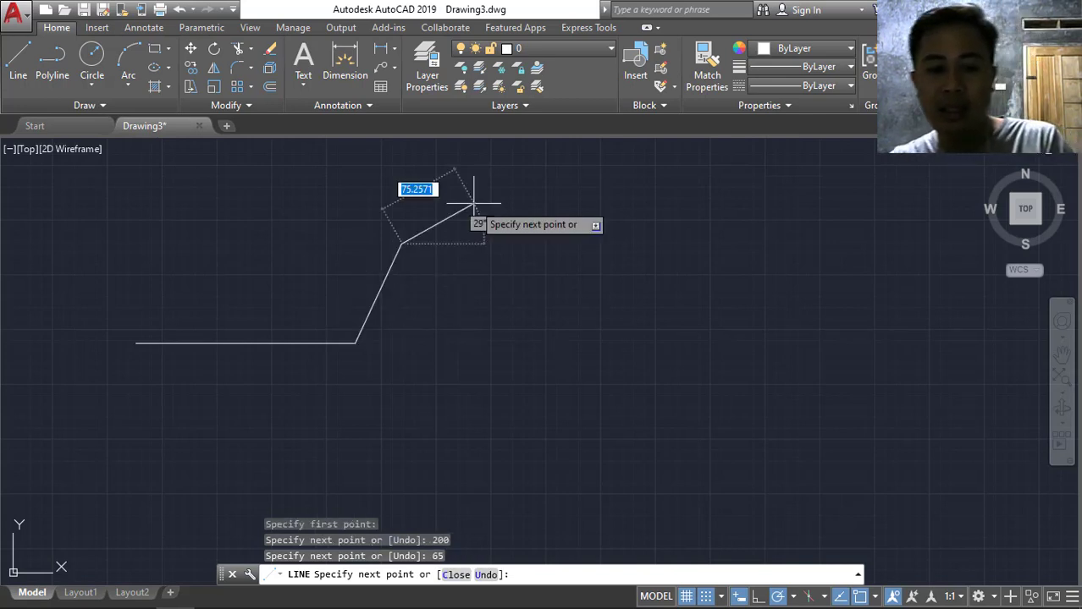
{"action": "key", "text": "Escape"}
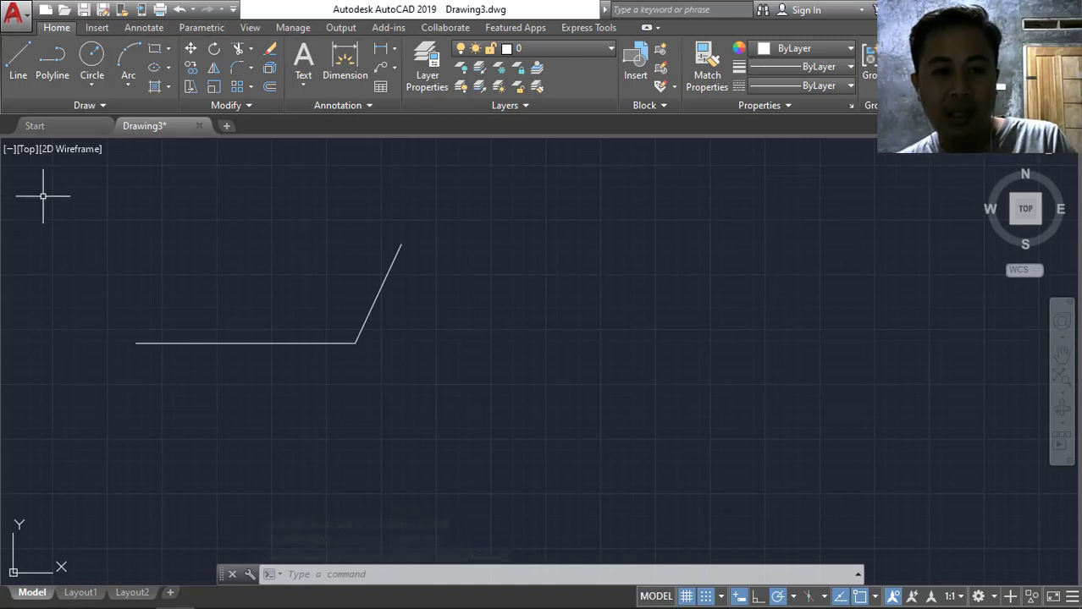
{"action": "left_click", "coordinate": [43, 196]}
{"action": "left_click", "coordinate": [477, 361]}
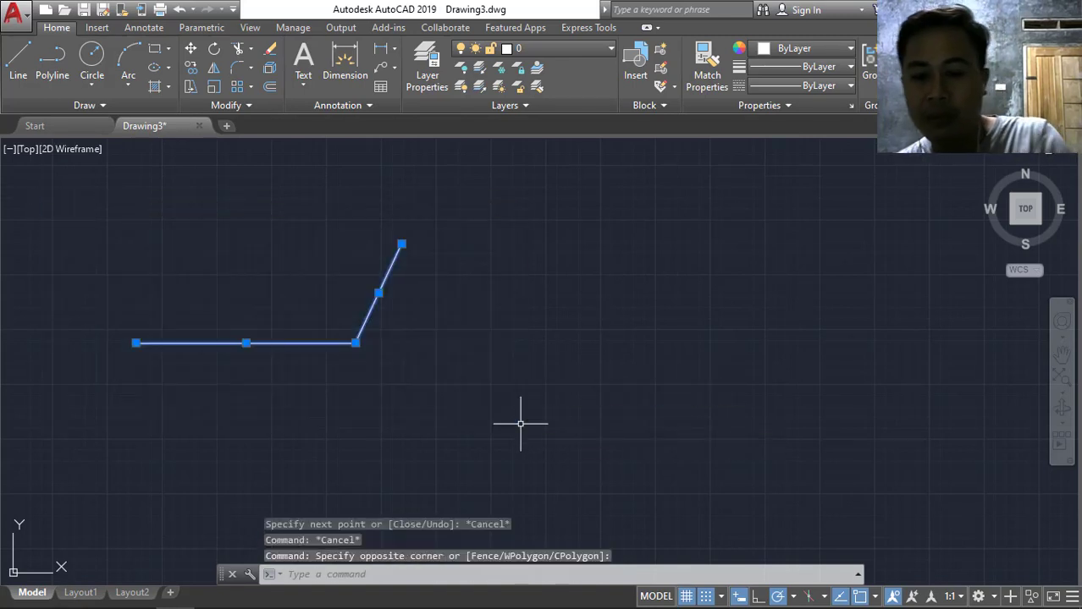
Erase the selected bent line and draw a five-point down-up-down-up zigzag polyline at upper left.
{"action": "key", "text": "Delete"}
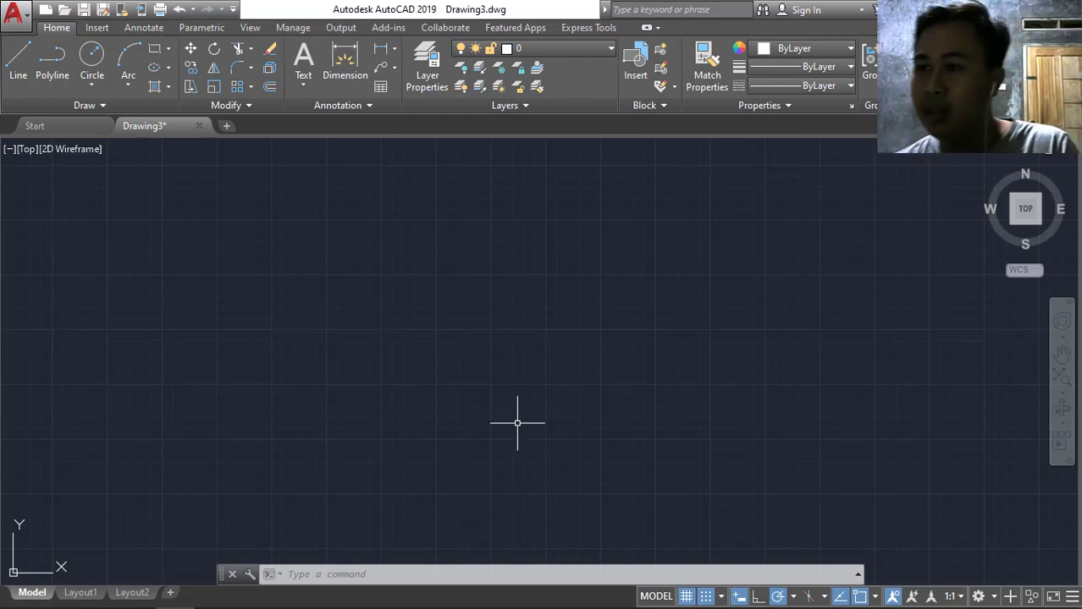
{"action": "left_click", "coordinate": [55, 72]}
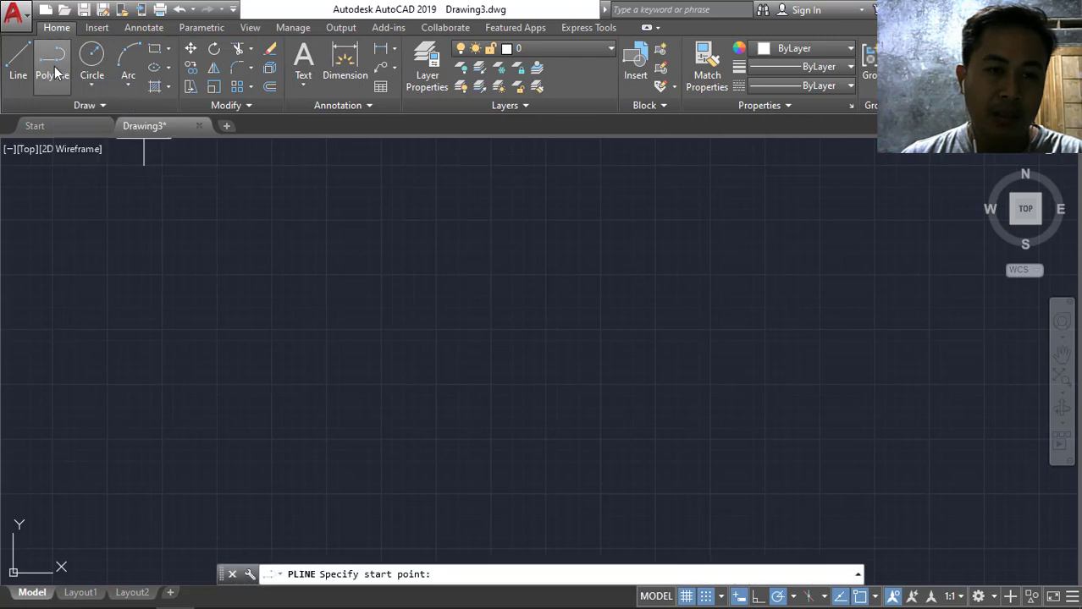
{"action": "left_click", "coordinate": [144, 245]}
{"action": "left_click", "coordinate": [206, 328]}
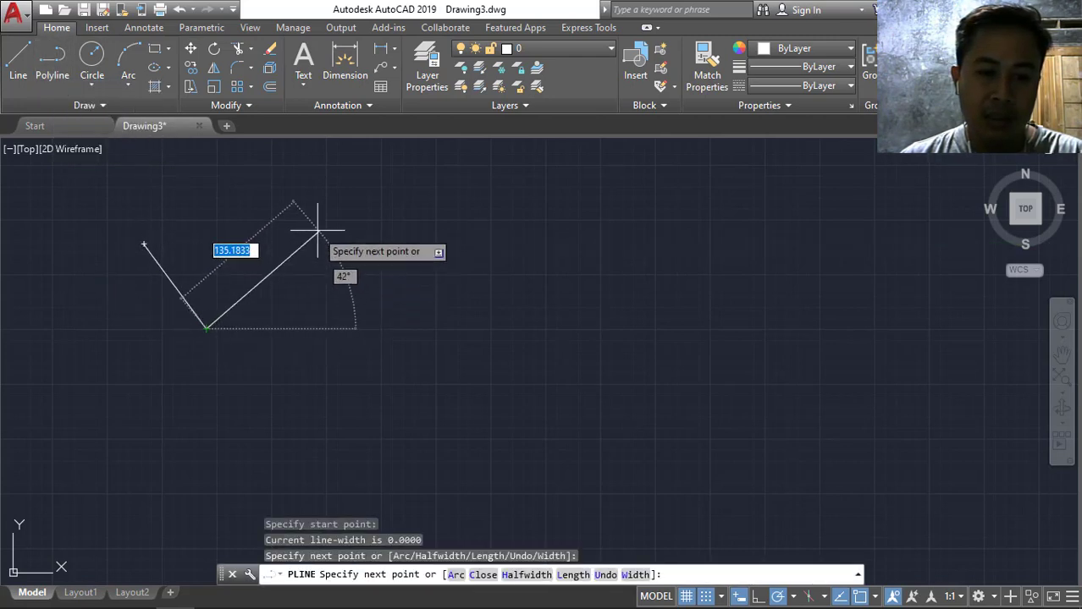
{"action": "left_click", "coordinate": [287, 227]}
{"action": "left_click", "coordinate": [379, 326]}
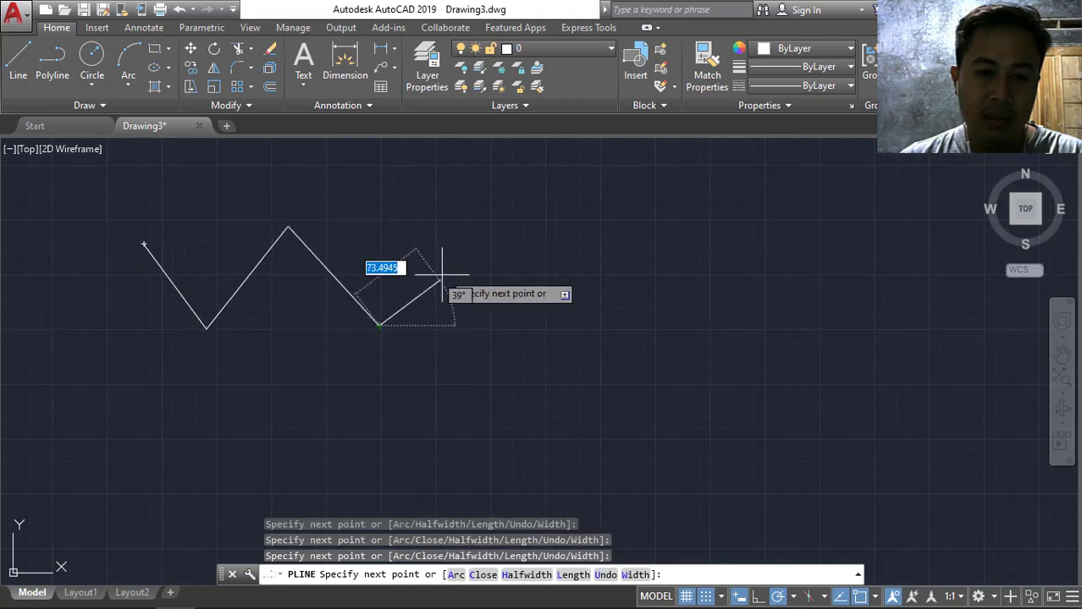
{"action": "left_click", "coordinate": [465, 223]}
{"action": "key", "text": "Escape"}
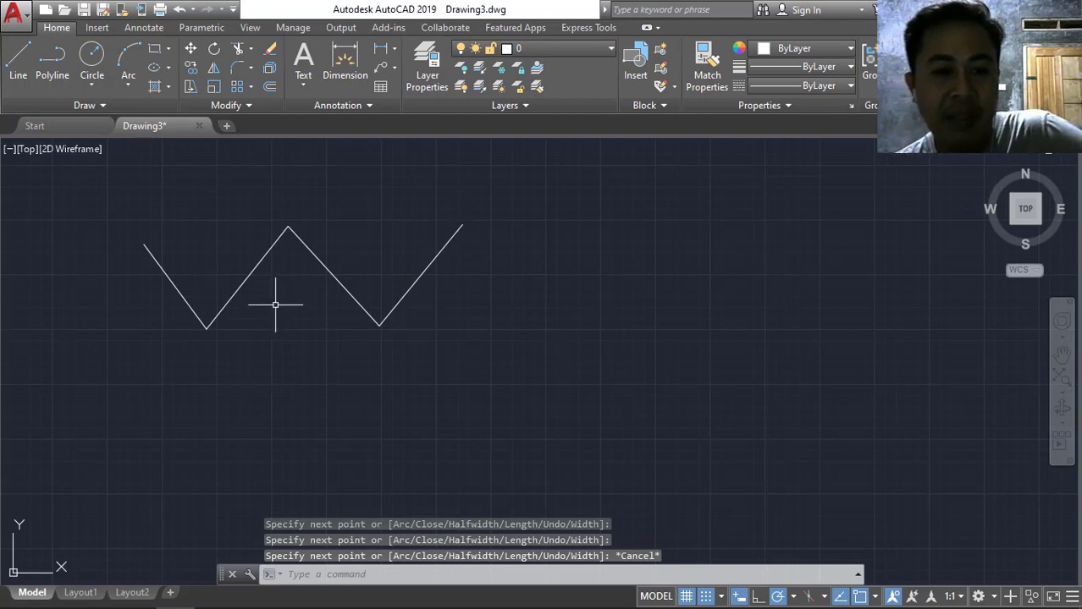
Draw a four-line zigzag through five points beneath the polyline zigzag.
{"action": "left_click", "coordinate": [18, 59]}
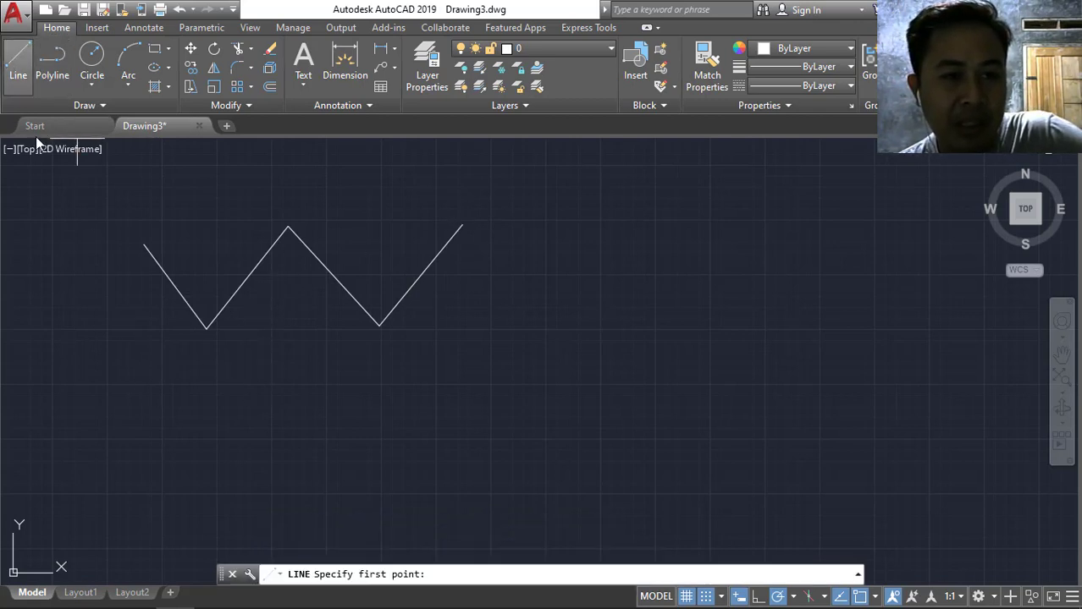
{"action": "left_click", "coordinate": [133, 371]}
{"action": "left_click", "coordinate": [225, 493]}
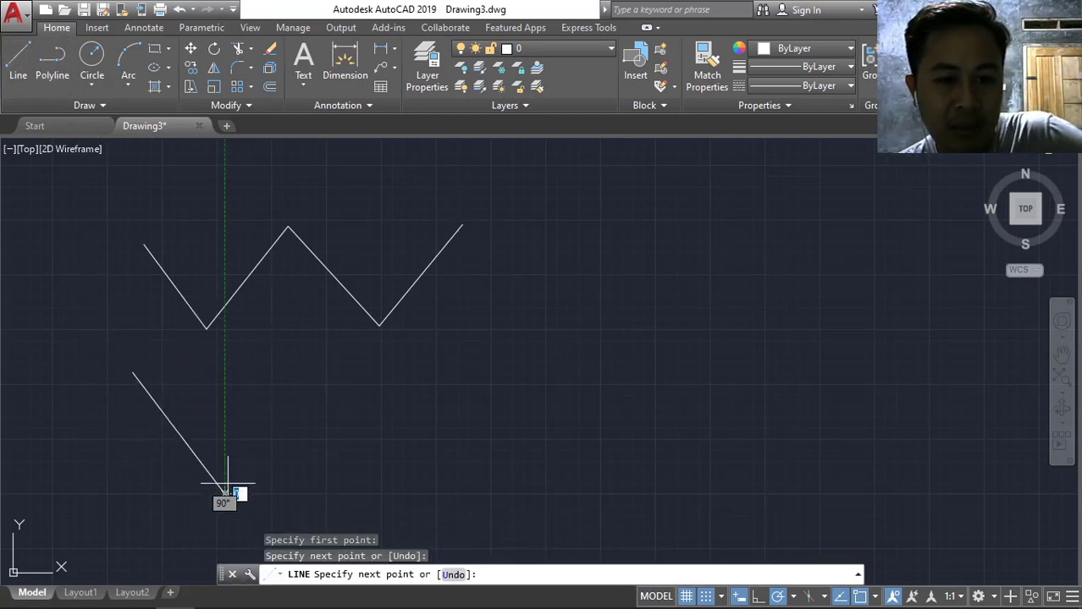
{"action": "left_click", "coordinate": [289, 371]}
{"action": "left_click", "coordinate": [386, 479]}
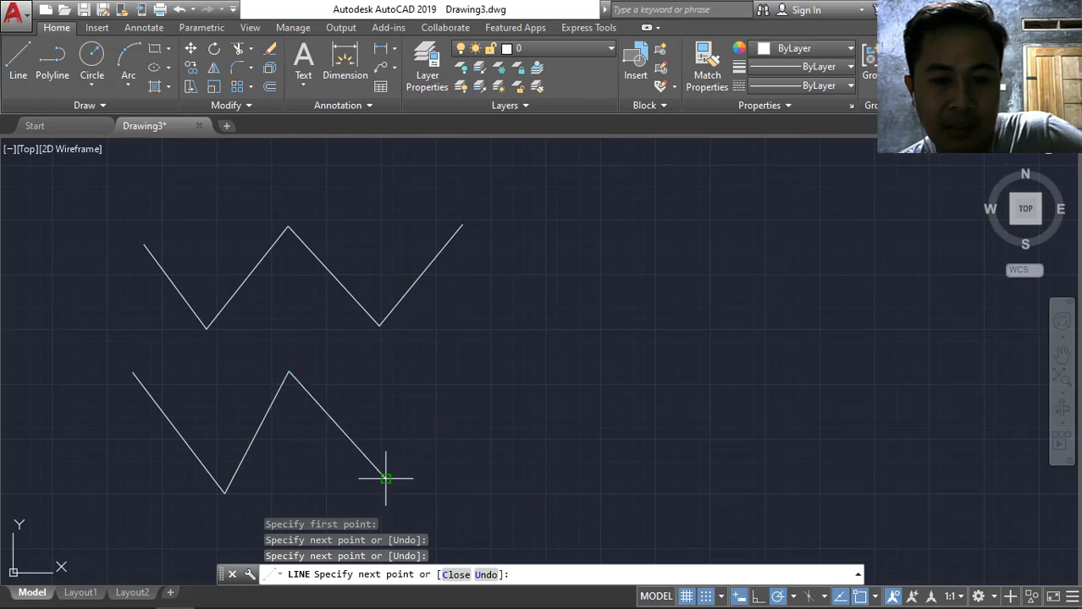
{"action": "left_click", "coordinate": [466, 375]}
{"action": "key", "text": "Escape"}
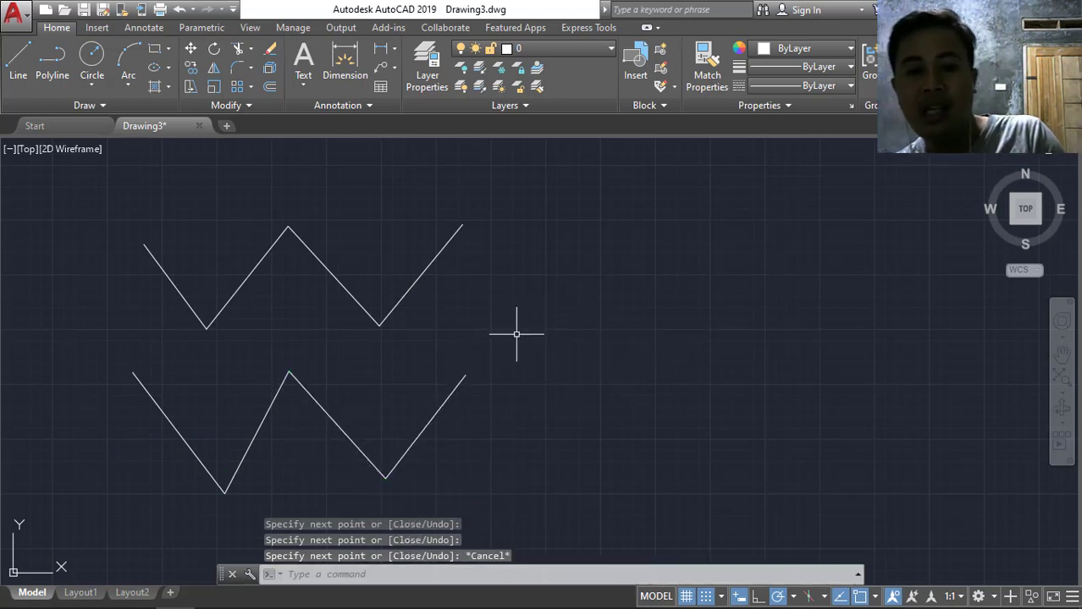
{"action": "scroll", "coordinate": [432, 395], "scroll_direction": "up", "scroll_amount": 2}
{"action": "scroll", "coordinate": [430, 393], "scroll_direction": "down", "scroll_amount": 2}
{"action": "scroll", "coordinate": [448, 391], "scroll_direction": "down", "scroll_amount": 1}
{"action": "scroll", "coordinate": [204, 411], "scroll_direction": "up", "scroll_amount": 1}
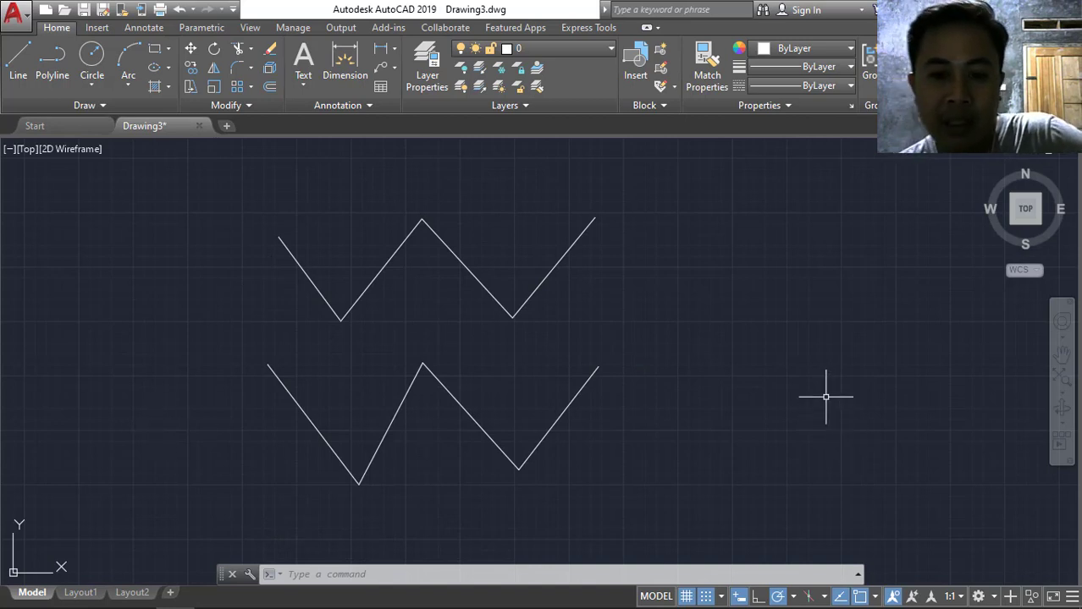
{"action": "left_click", "coordinate": [575, 240]}
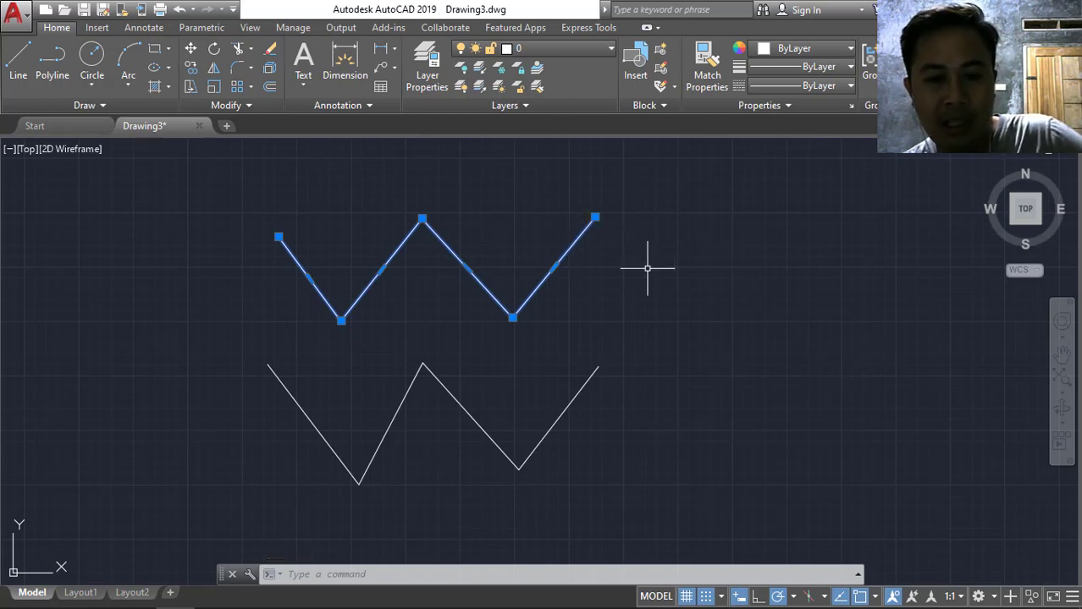
{"action": "key", "text": "Escape"}
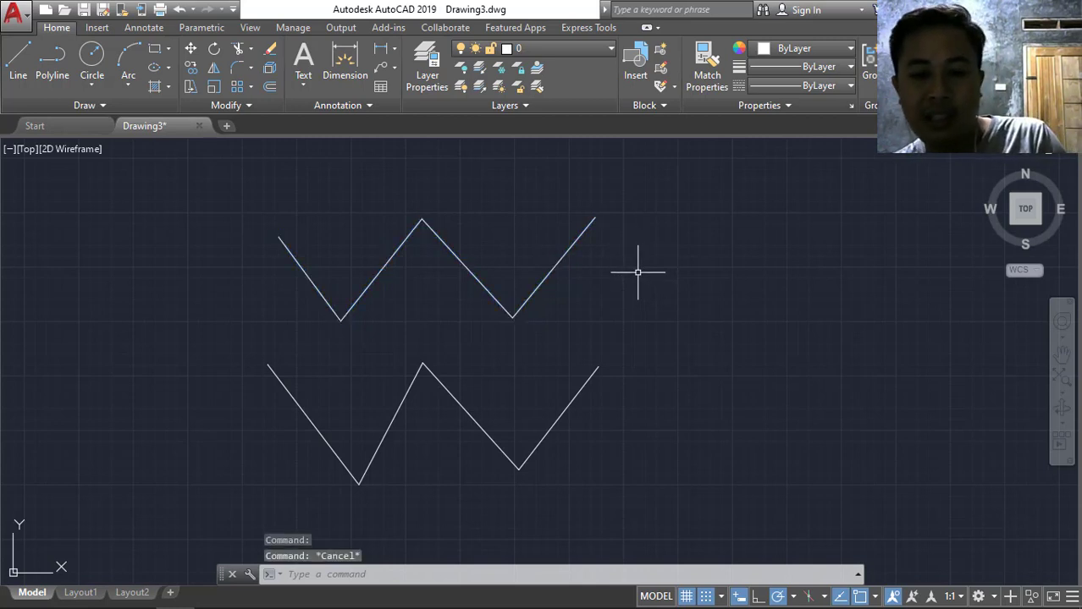
{"action": "key", "text": "Escape"}
{"action": "left_click", "coordinate": [576, 232]}
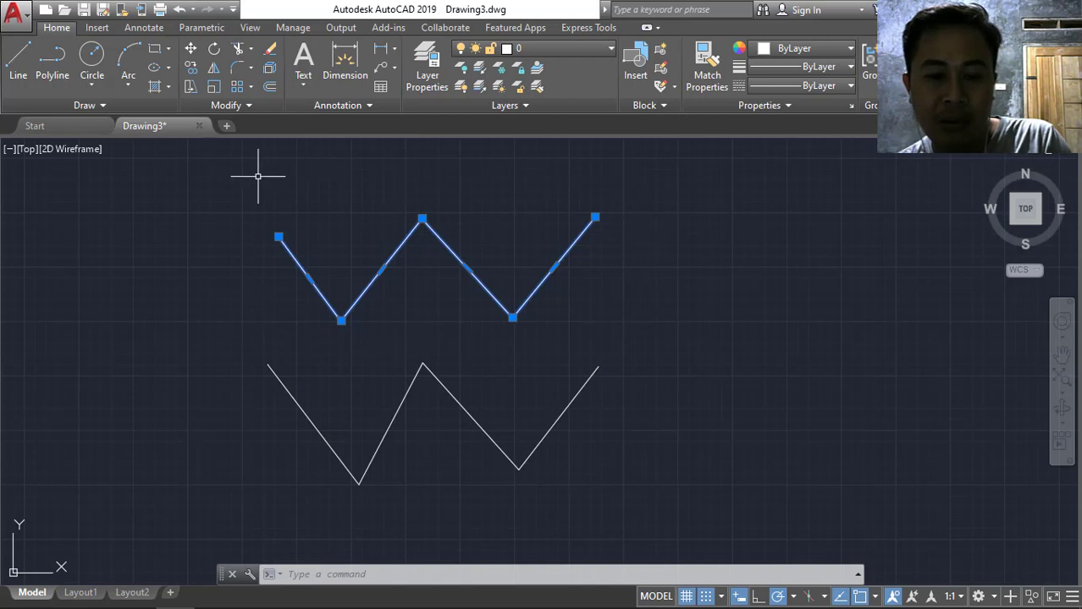
{"action": "key", "text": "Escape"}
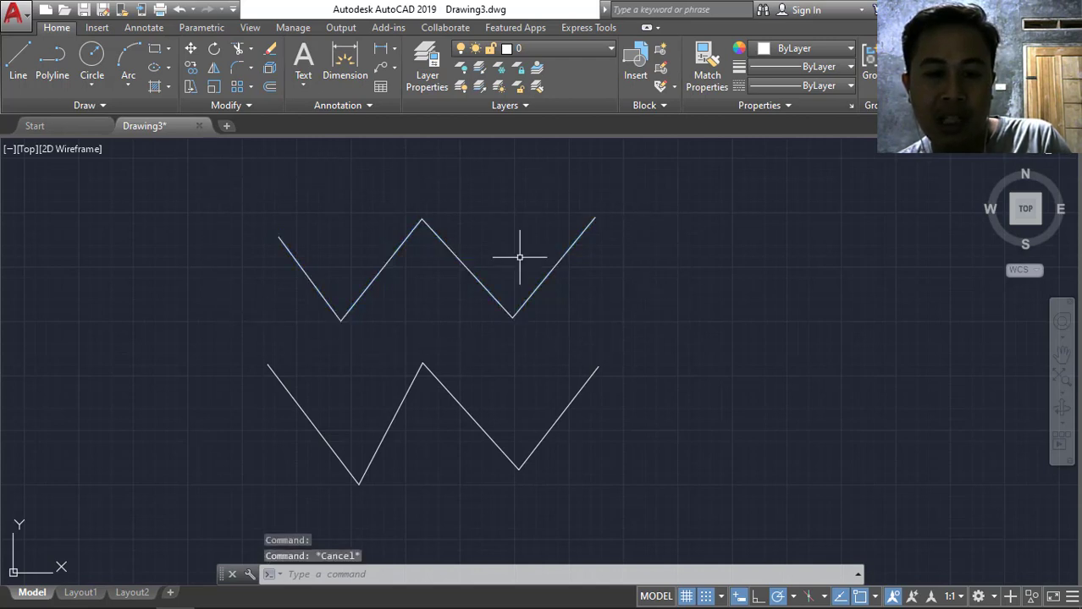
{"action": "left_click", "coordinate": [584, 385]}
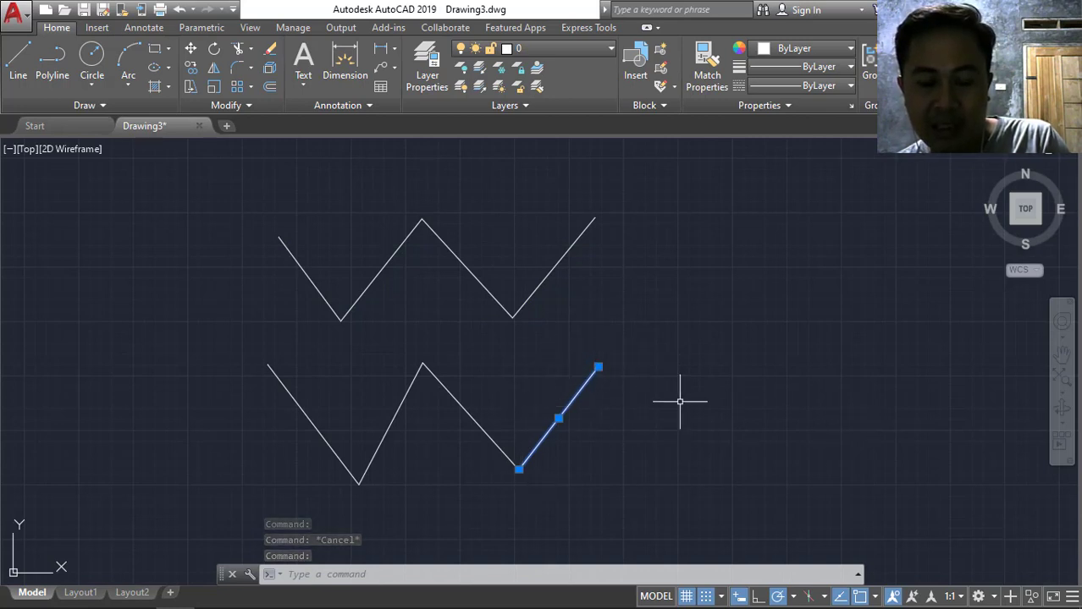
{"action": "left_click", "coordinate": [463, 407]}
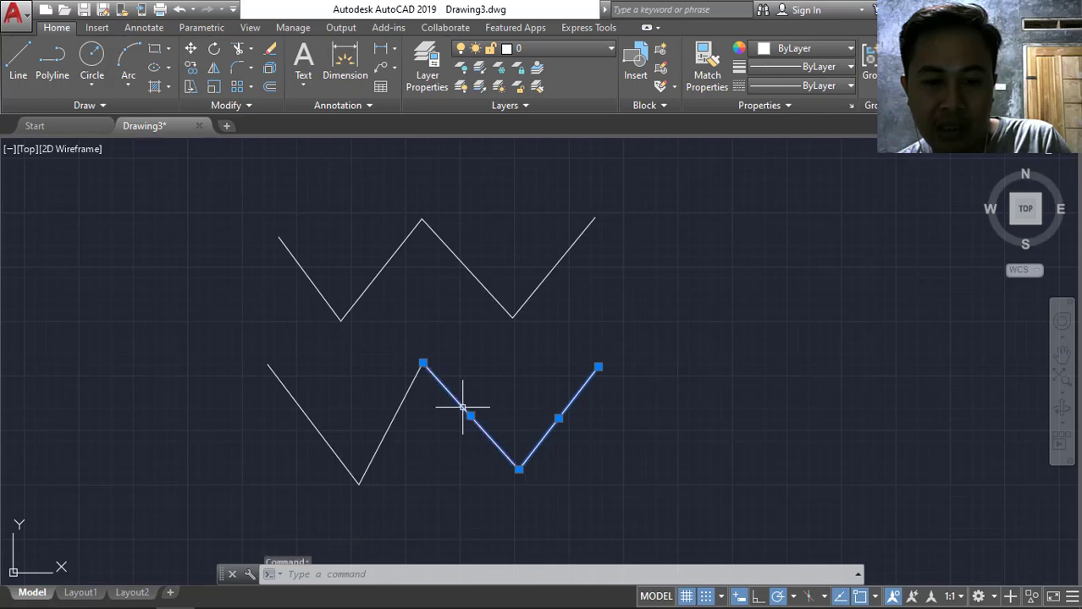
{"action": "left_click", "coordinate": [394, 410]}
{"action": "left_click", "coordinate": [323, 437]}
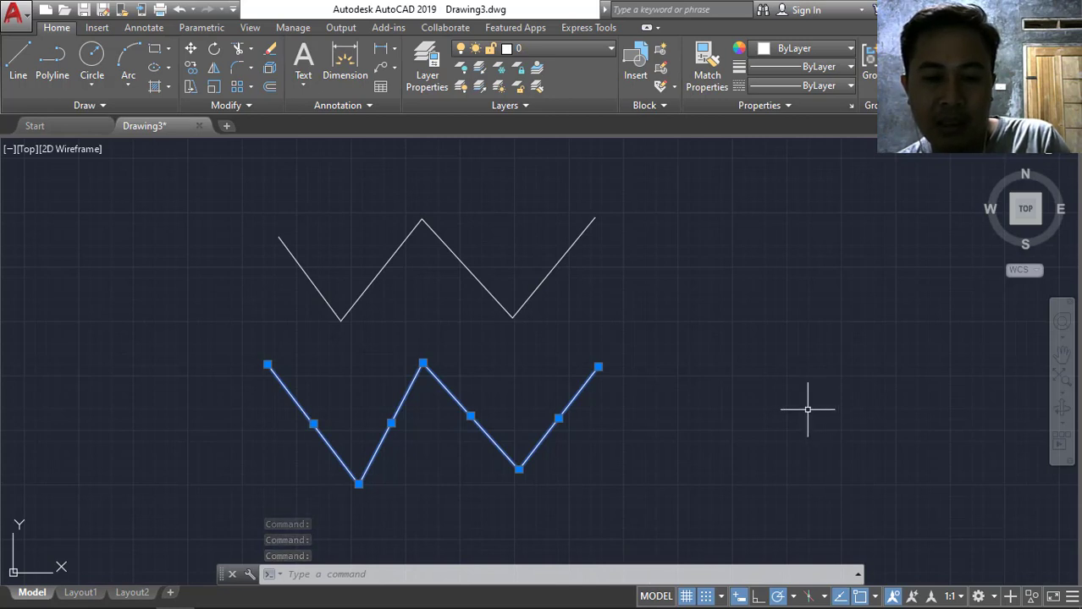
{"action": "key", "text": "Escape"}
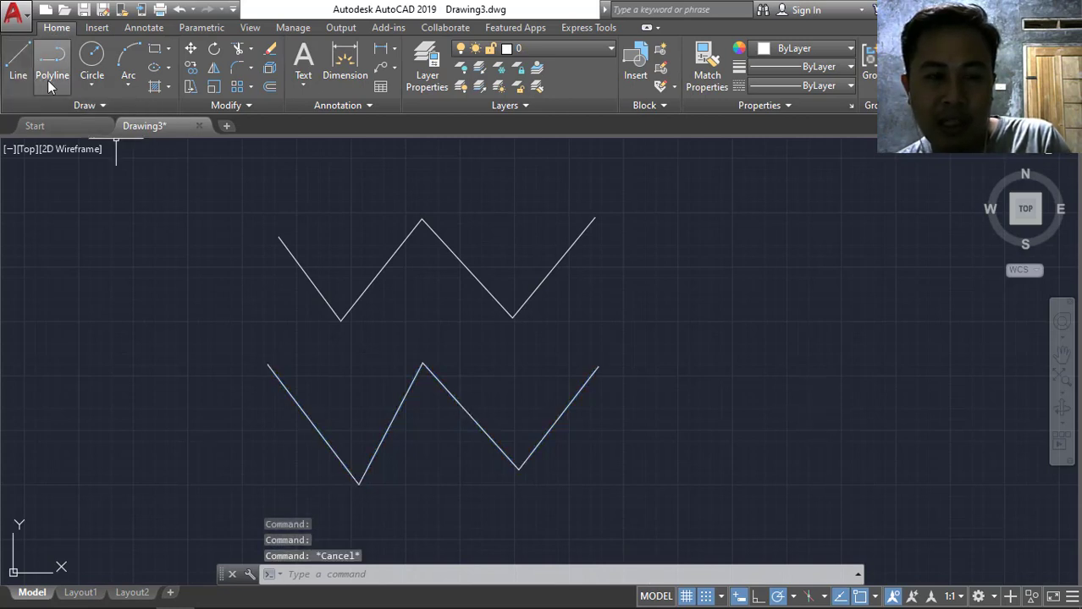
{"action": "key", "text": "Escape"}
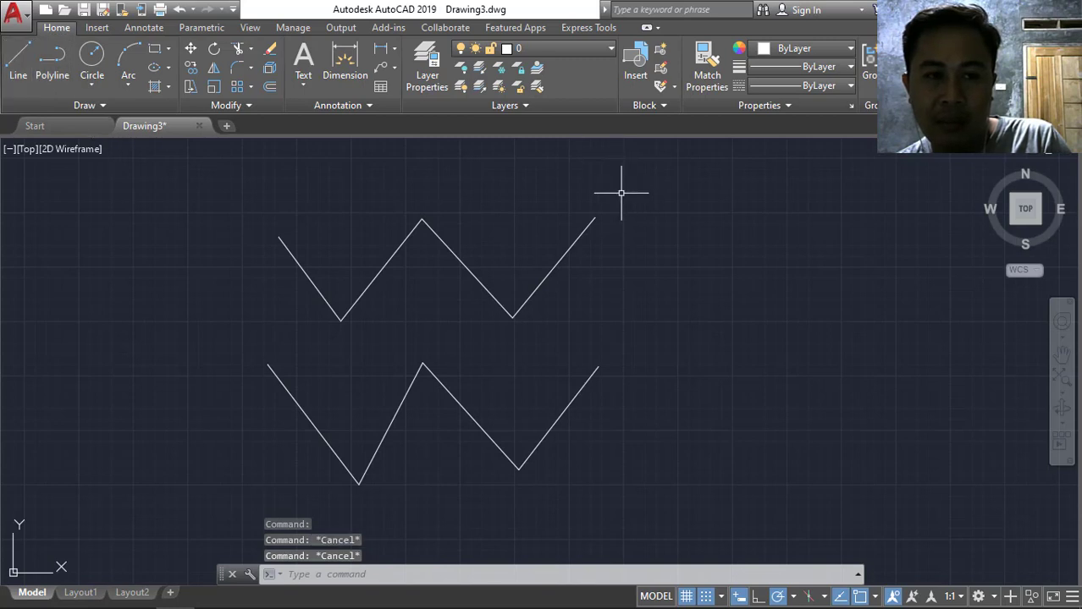
{"action": "left_click", "coordinate": [583, 230]}
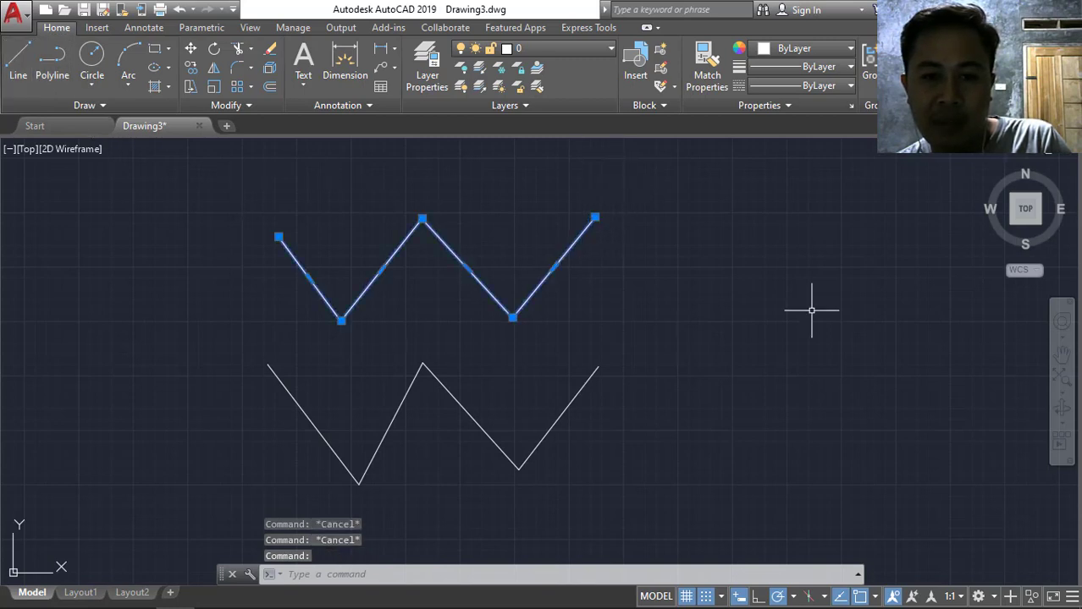
{"action": "key", "text": "Escape"}
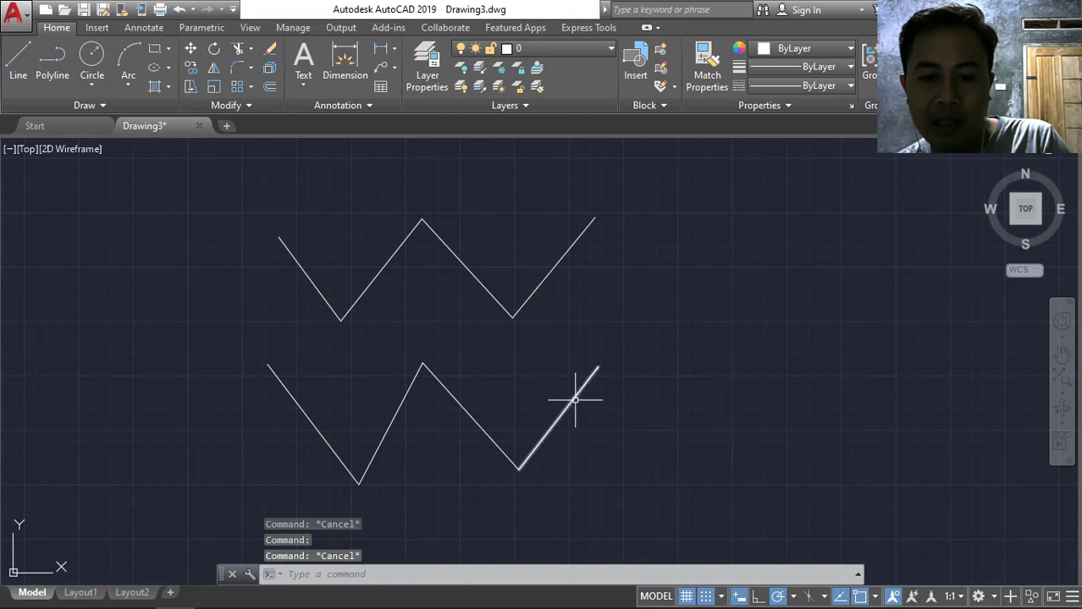
{"action": "left_click", "coordinate": [575, 399]}
{"action": "left_click", "coordinate": [465, 410]}
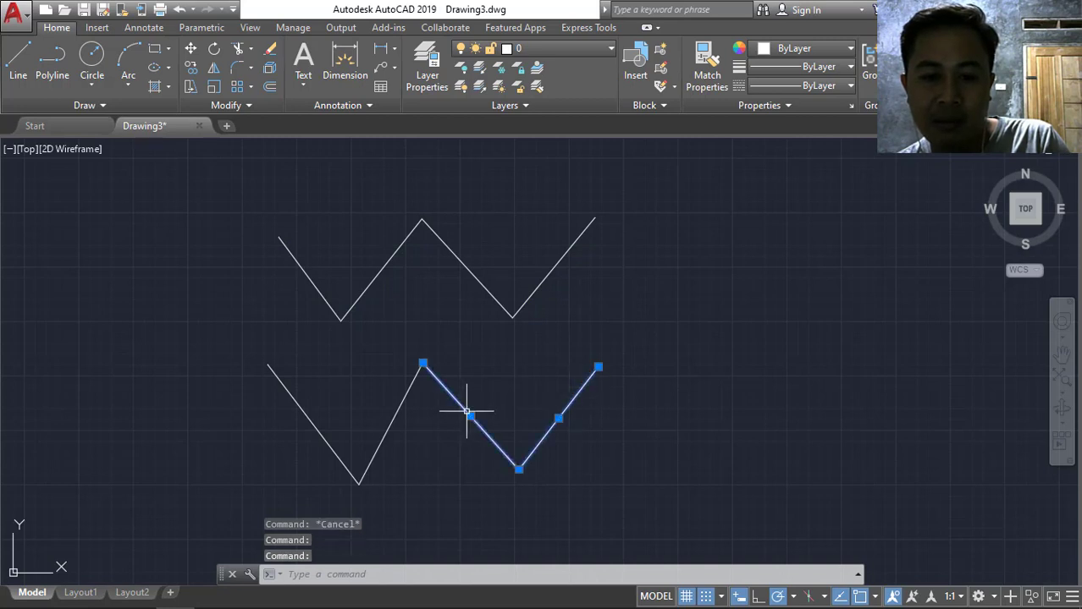
{"action": "left_click", "coordinate": [385, 412]}
{"action": "left_click", "coordinate": [303, 413]}
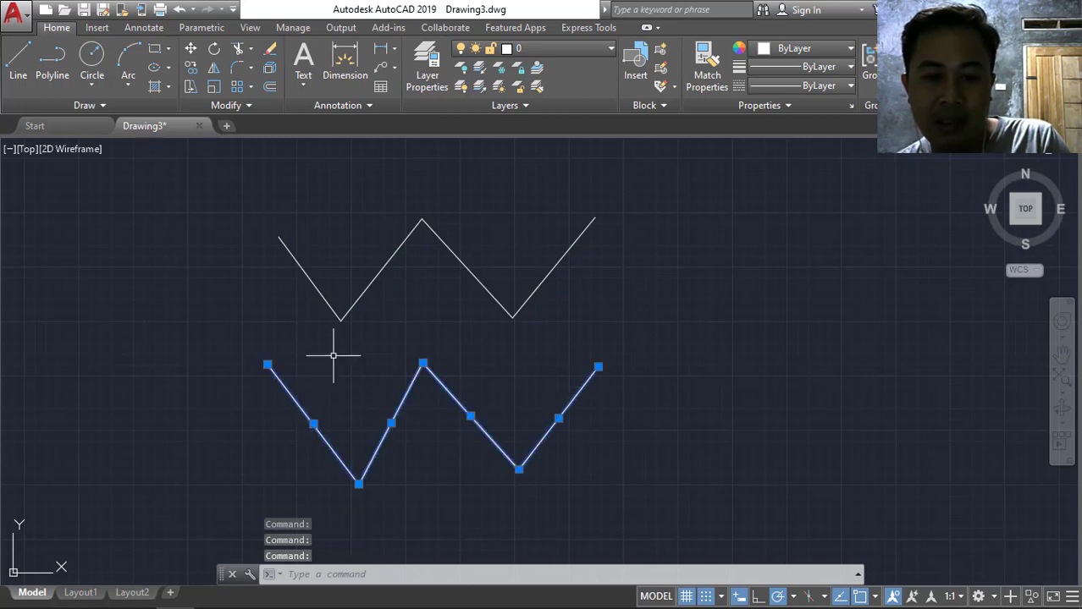
{"action": "key", "text": "Escape"}
{"action": "left_click", "coordinate": [195, 344]}
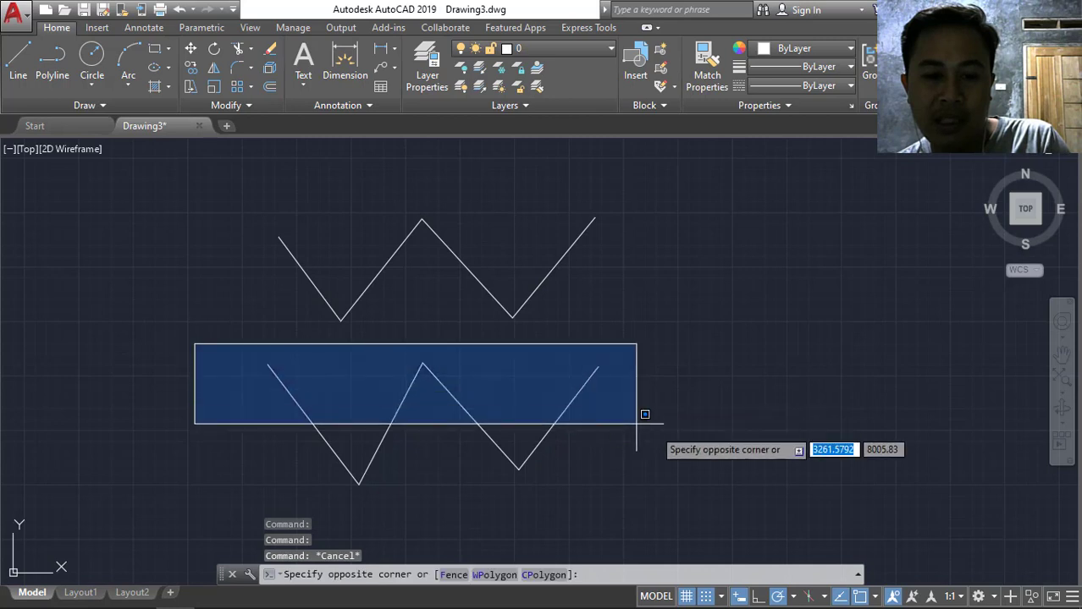
{"action": "left_click", "coordinate": [751, 499]}
{"action": "key", "text": "Escape"}
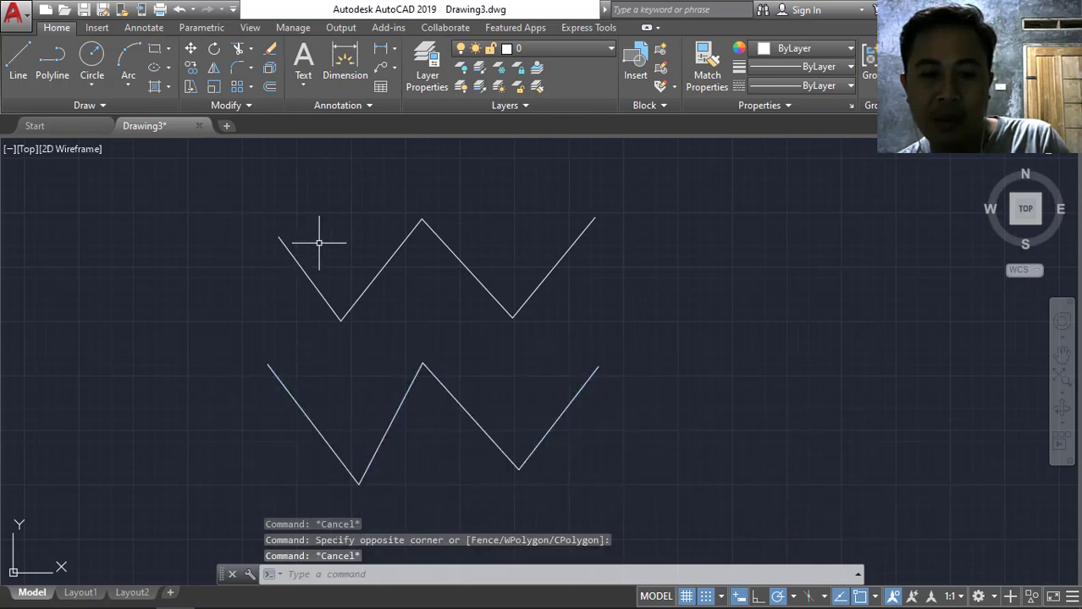
{"action": "left_click", "coordinate": [407, 237]}
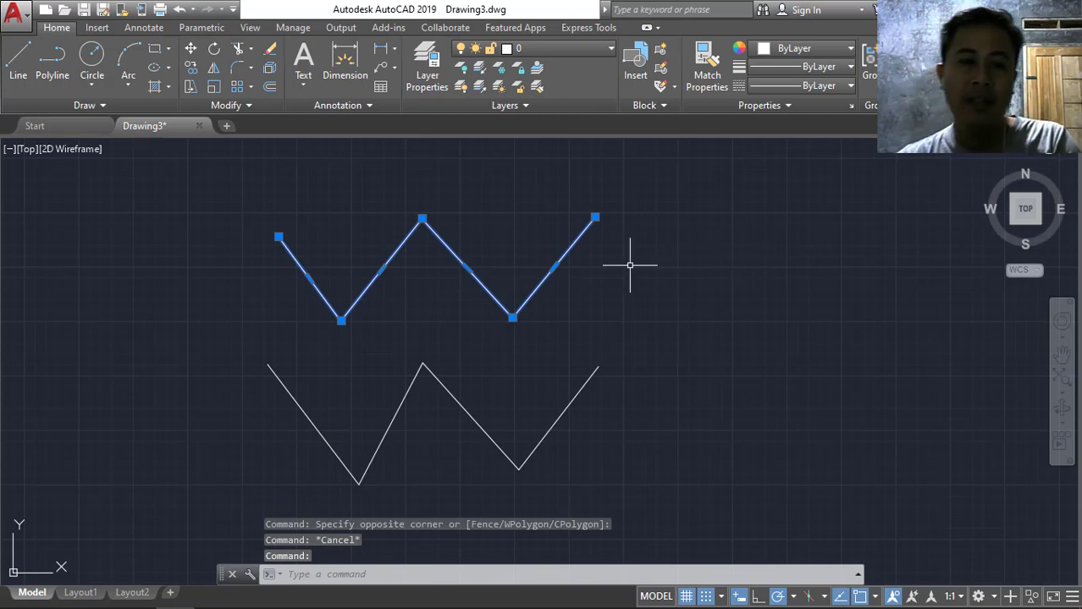
{"action": "key", "text": "Escape"}
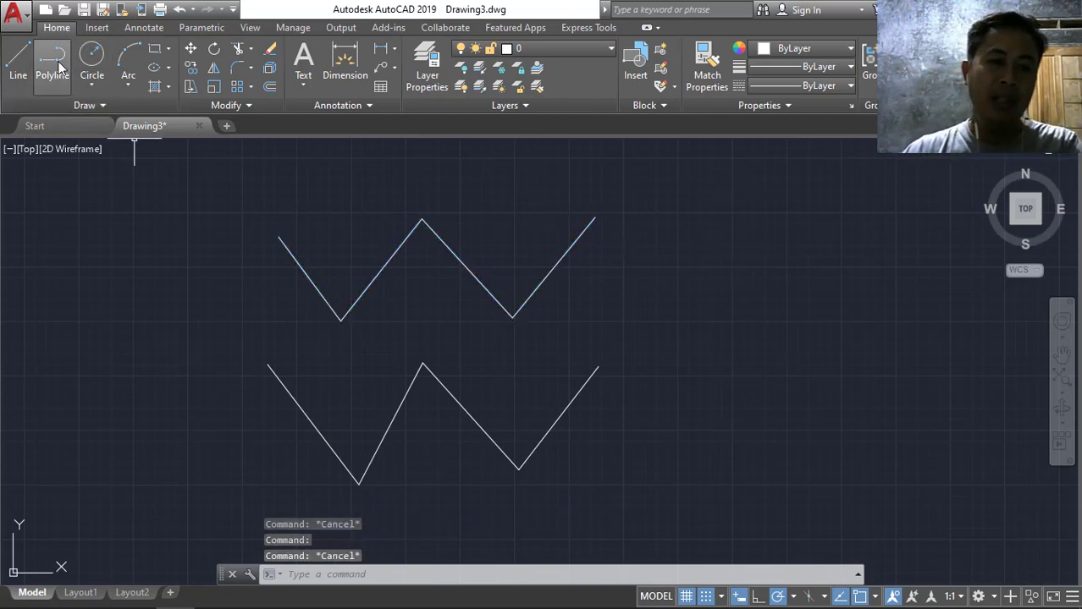
{"action": "scroll", "coordinate": [450, 306], "scroll_direction": "down", "scroll_amount": 2}
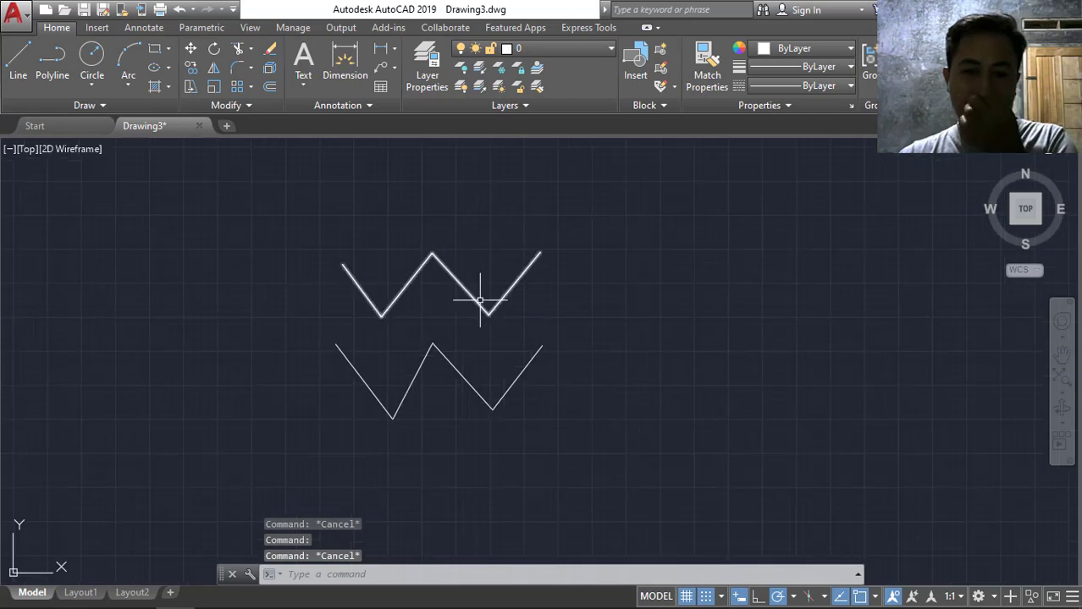
{"action": "scroll", "coordinate": [773, 321], "scroll_direction": "up", "scroll_amount": 2}
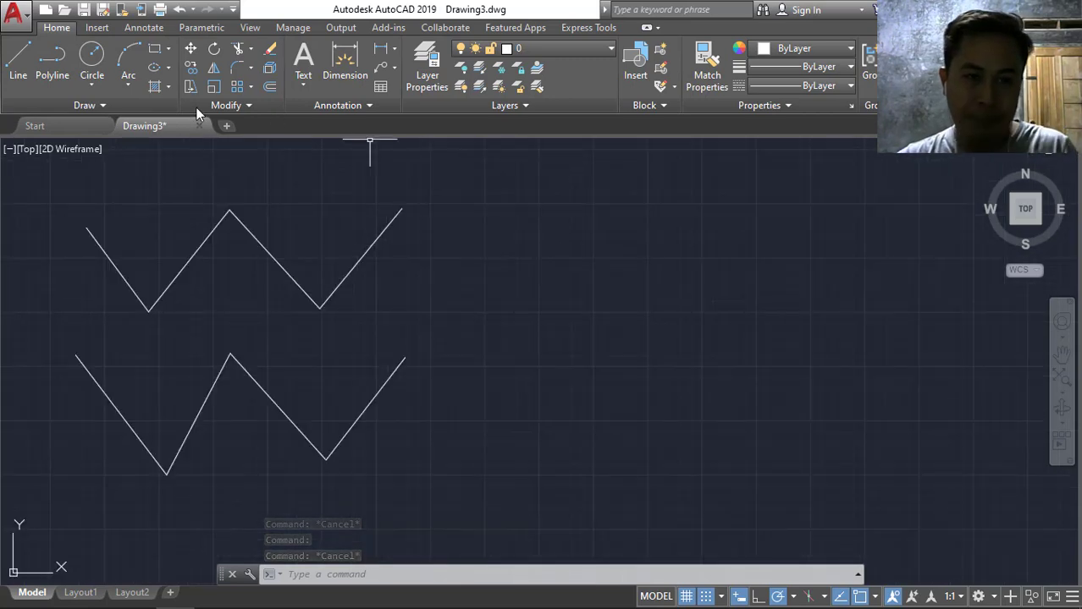
Draw a radius-20 circle to the right of the zigzags.
{"action": "left_click", "coordinate": [91, 70]}
{"action": "left_click", "coordinate": [98, 81]}
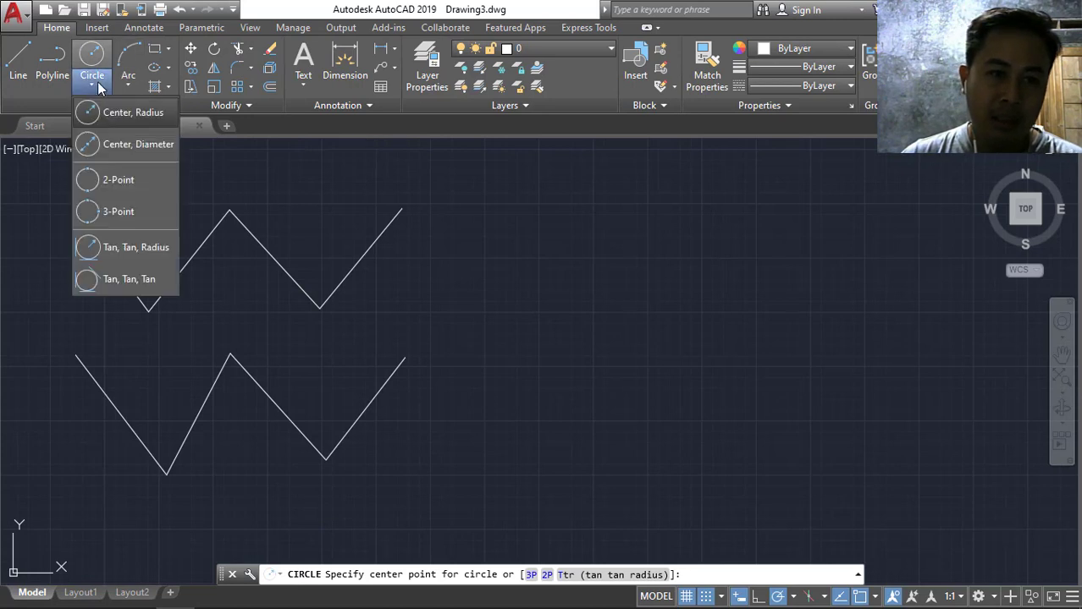
{"action": "left_click", "coordinate": [129, 112]}
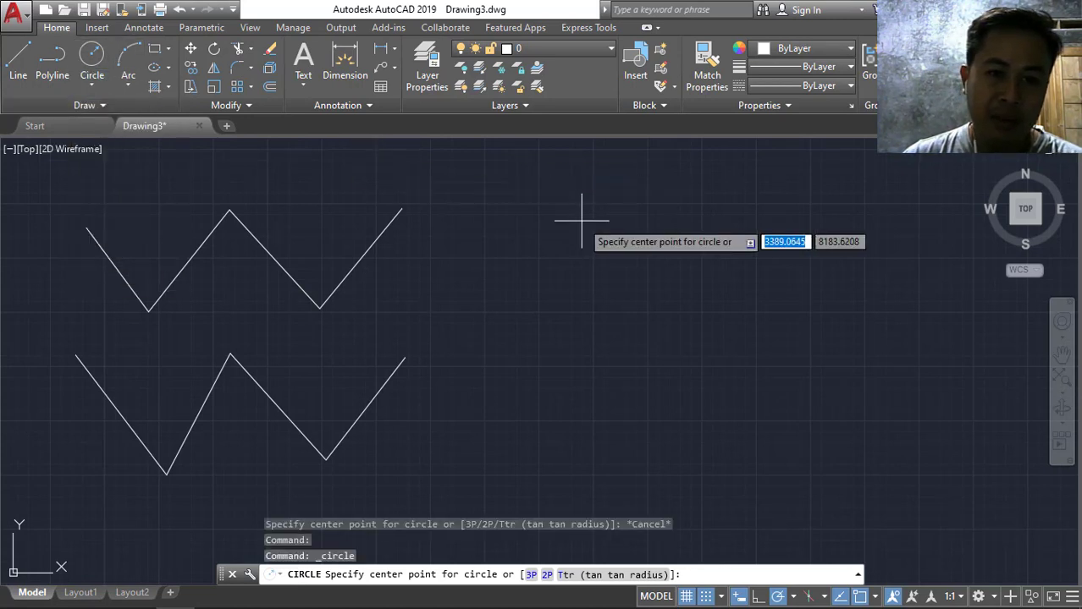
{"action": "left_click", "coordinate": [569, 279]}
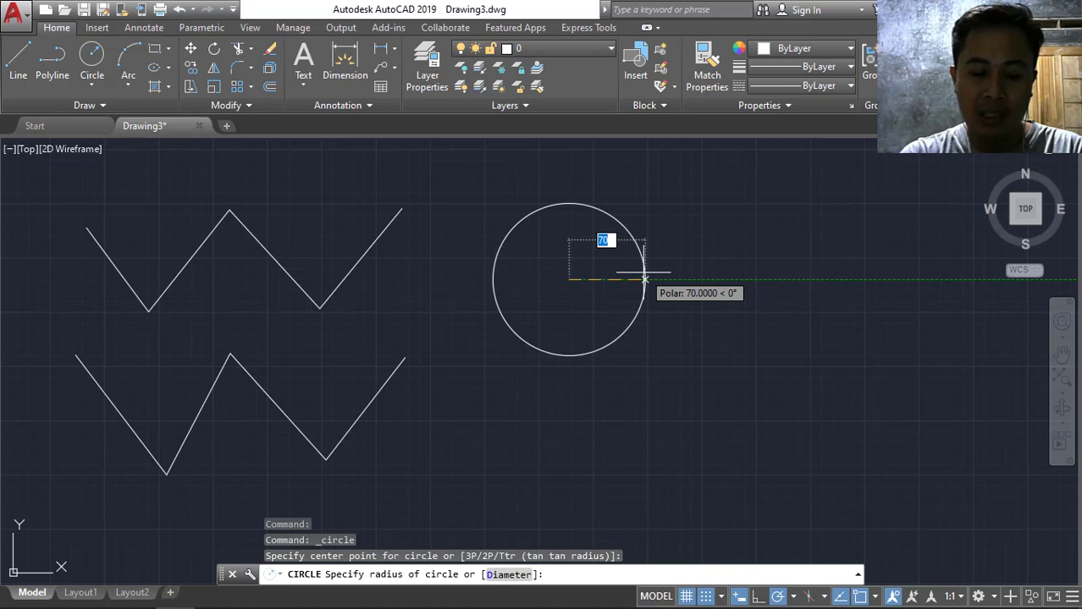
{"action": "type", "text": "20"}
{"action": "key", "text": "Return"}
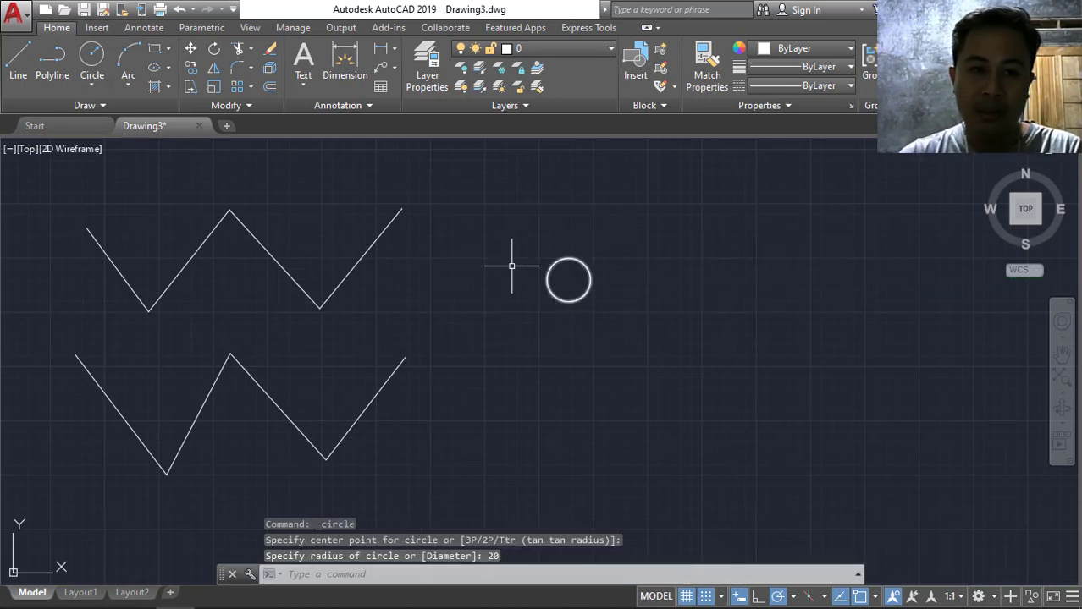
Add a circle of diameter 50 directly below the first circle.
{"action": "left_click", "coordinate": [94, 86]}
{"action": "left_click", "coordinate": [119, 144]}
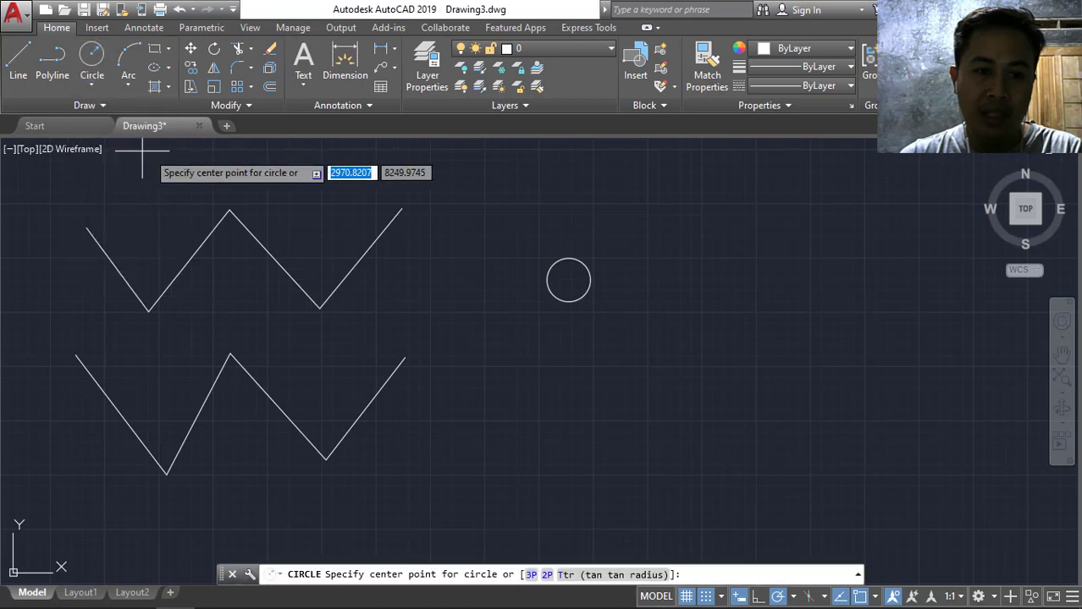
{"action": "left_click", "coordinate": [545, 371]}
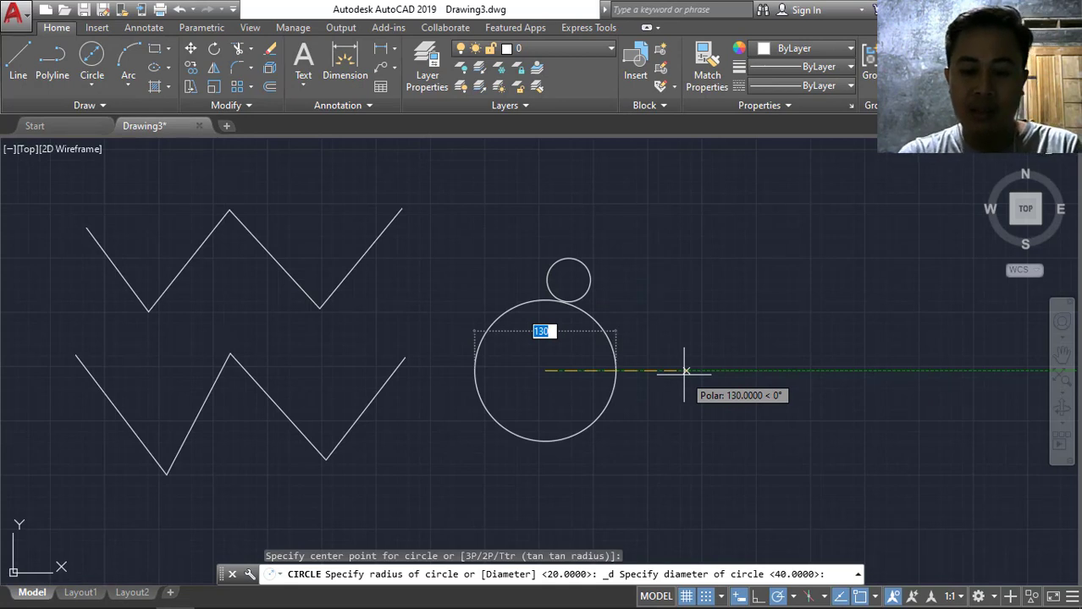
{"action": "type", "text": "50"}
{"action": "key", "text": "Return"}
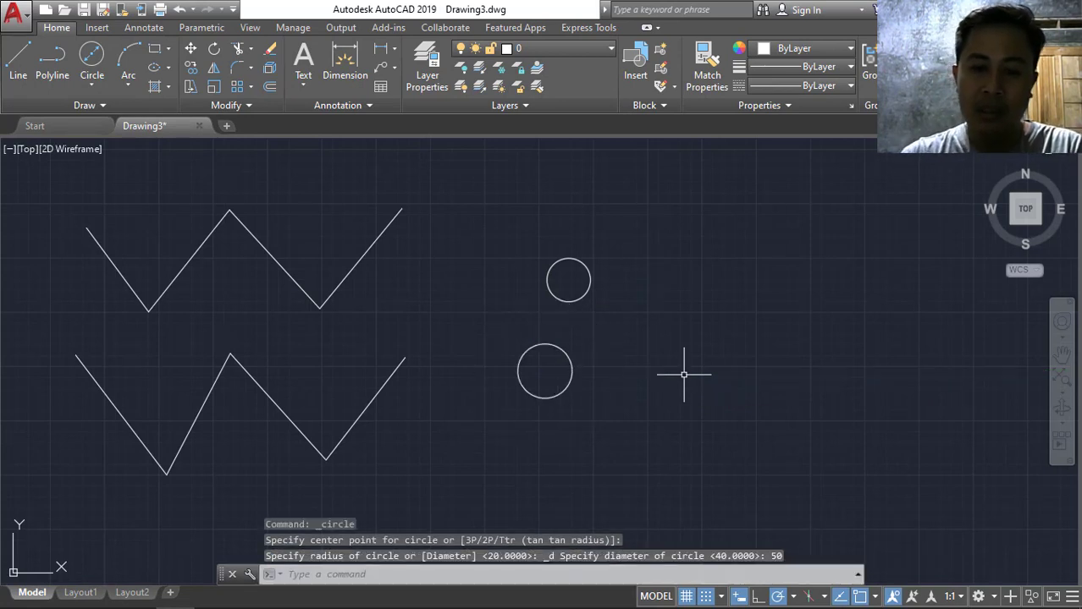
{"action": "left_click", "coordinate": [91, 83]}
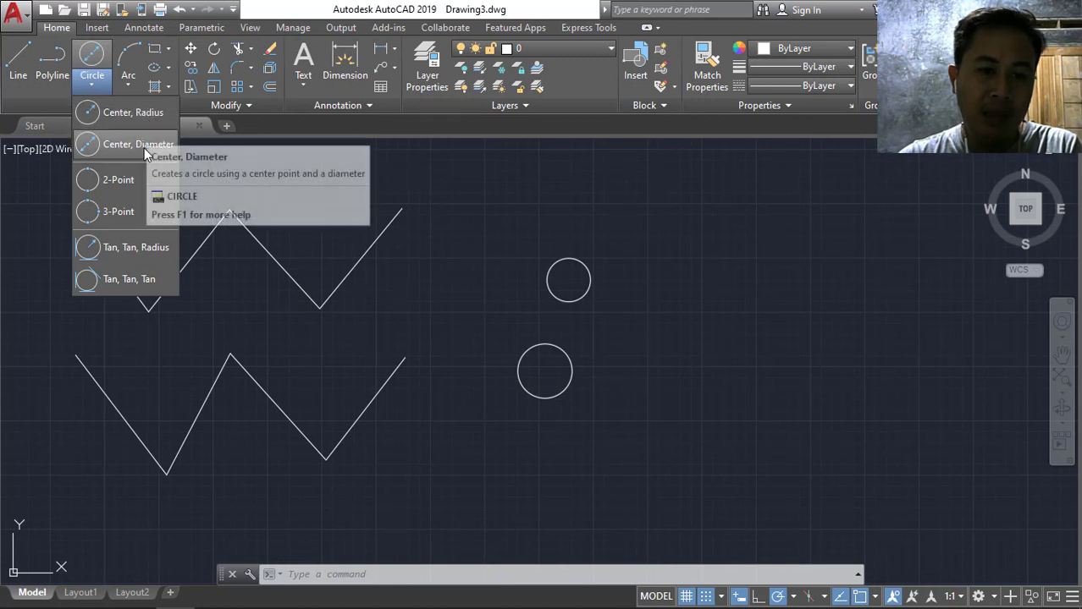
{"action": "left_click", "coordinate": [488, 285]}
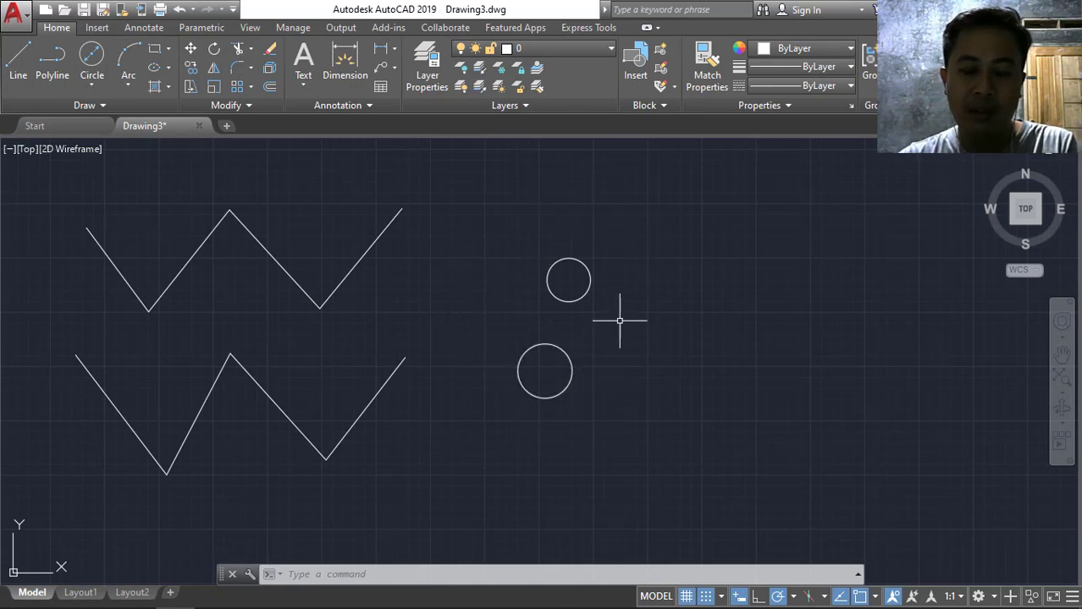
Draw a 3-point arc from a start point, up through its peak, to an end point right of the circles.
{"action": "scroll", "coordinate": [621, 305], "scroll_direction": "down", "scroll_amount": 2}
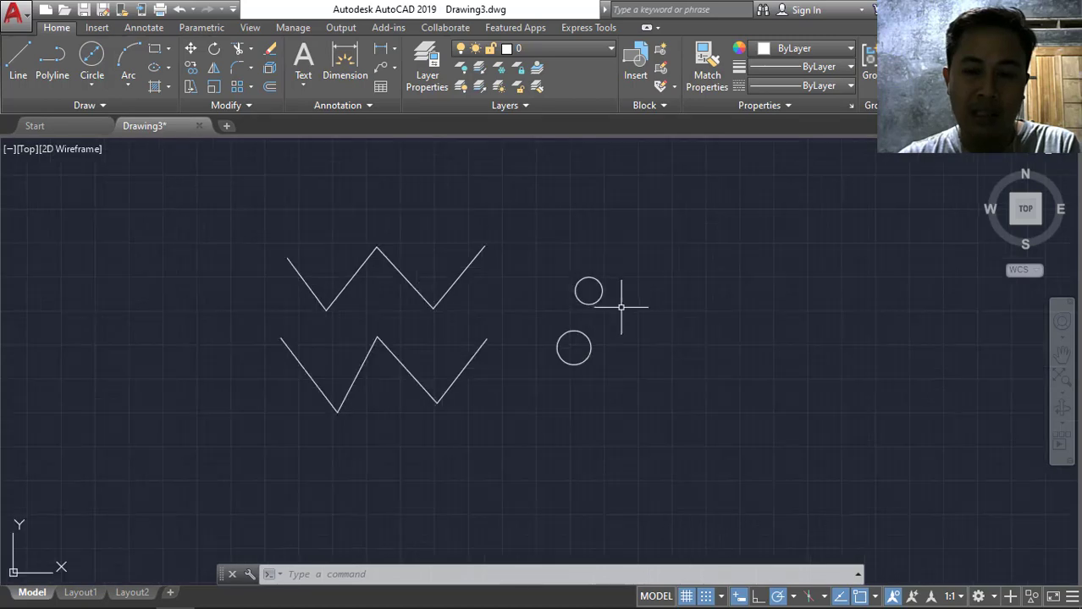
{"action": "scroll", "coordinate": [604, 300], "scroll_direction": "up", "scroll_amount": 2}
{"action": "scroll", "coordinate": [603, 298], "scroll_direction": "up", "scroll_amount": 2}
{"action": "scroll", "coordinate": [603, 298], "scroll_direction": "down", "scroll_amount": 2}
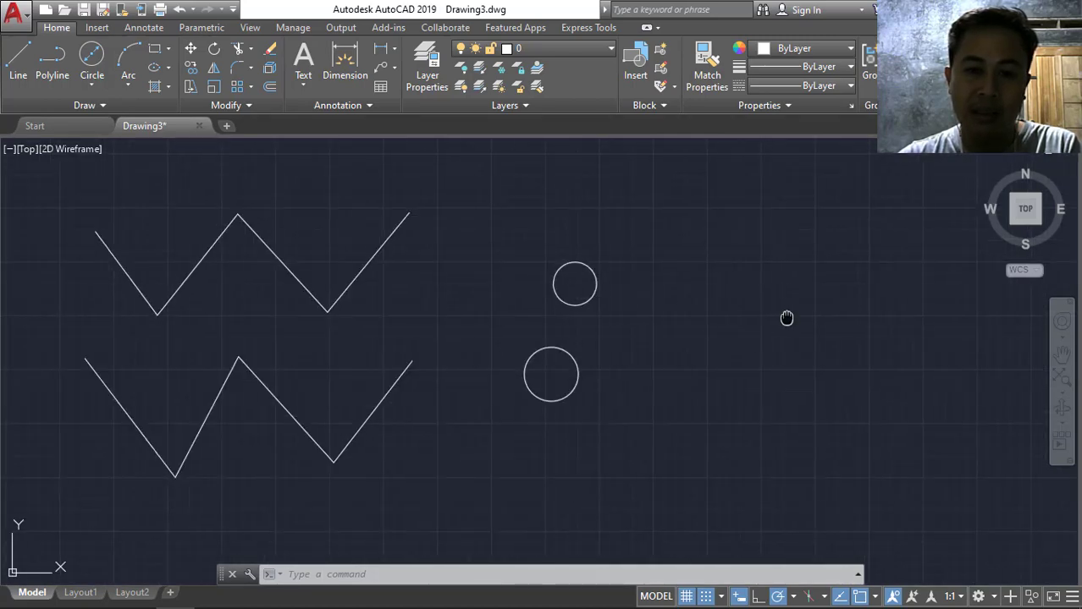
{"action": "middle_click_drag", "start_coordinate": [784, 316], "coordinate": [717, 305]}
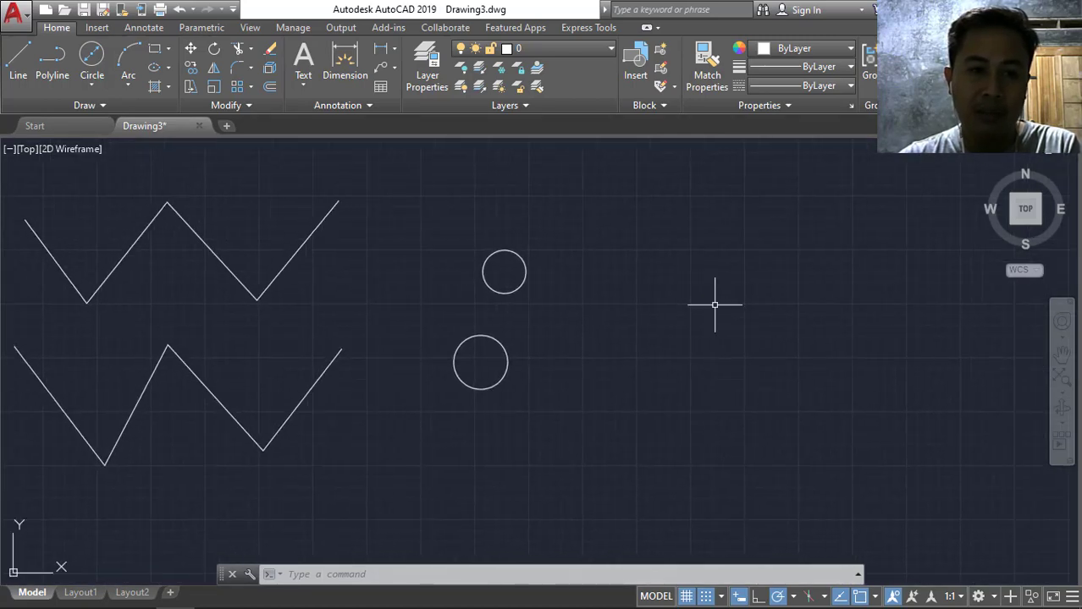
{"action": "left_click", "coordinate": [126, 57]}
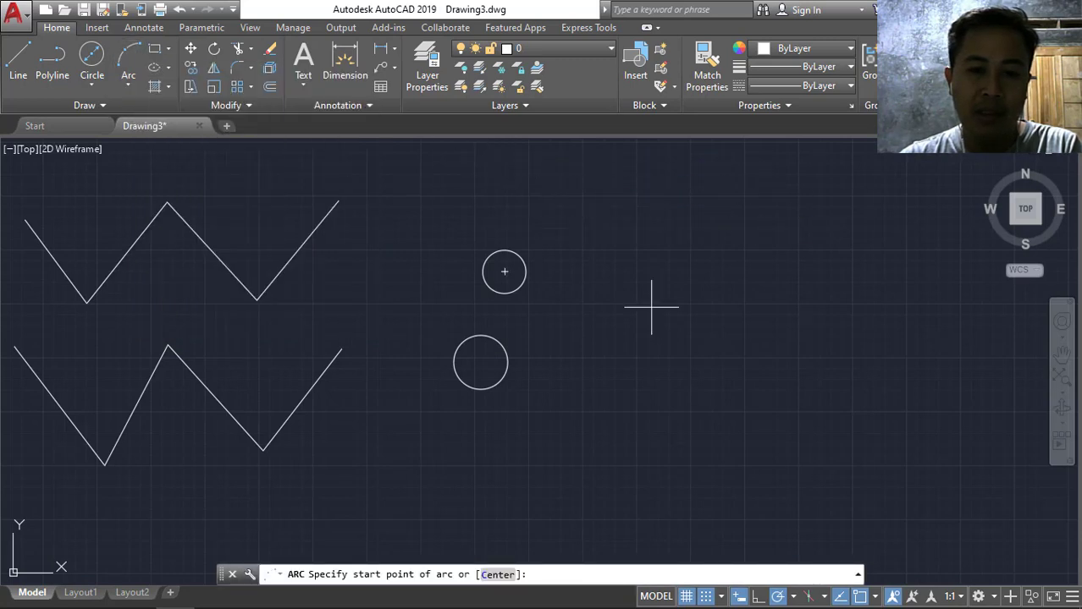
{"action": "left_click", "coordinate": [633, 343]}
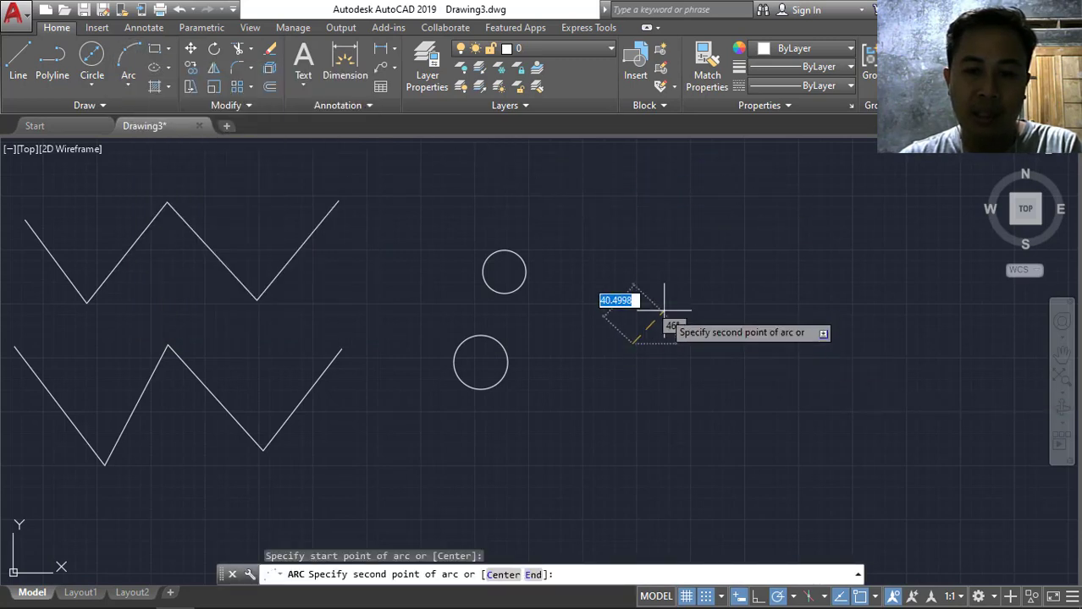
{"action": "left_click", "coordinate": [712, 286]}
{"action": "left_click", "coordinate": [819, 349]}
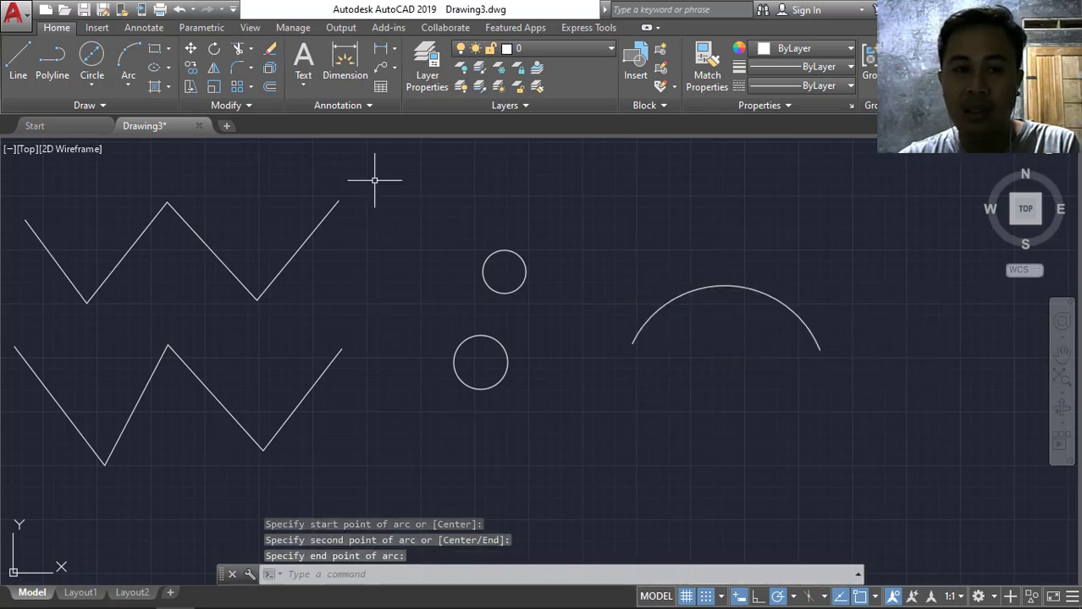
{"action": "left_click", "coordinate": [131, 87]}
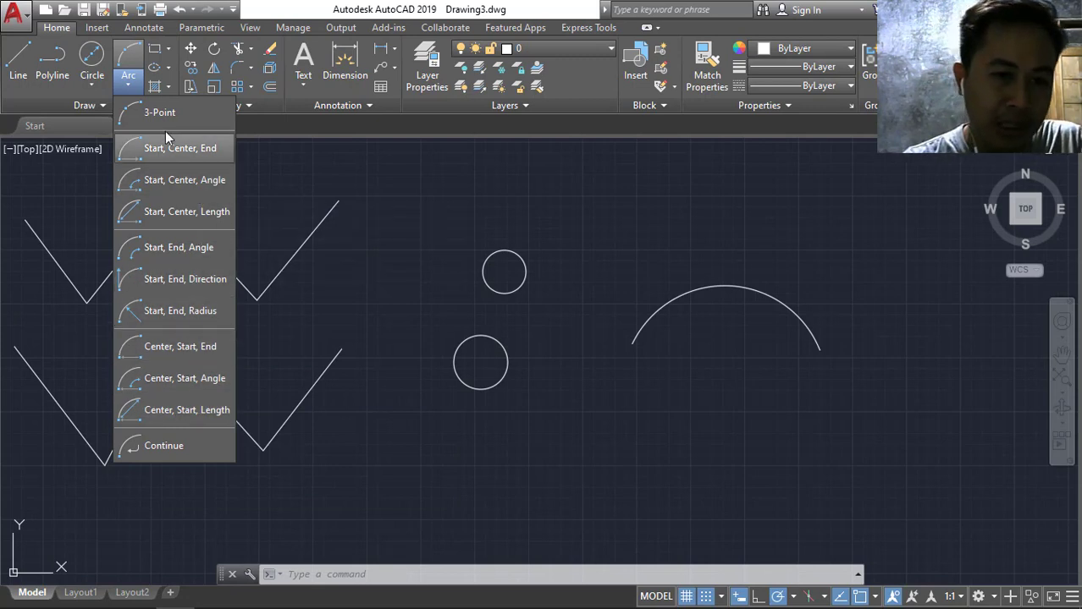
{"action": "left_click", "coordinate": [312, 181]}
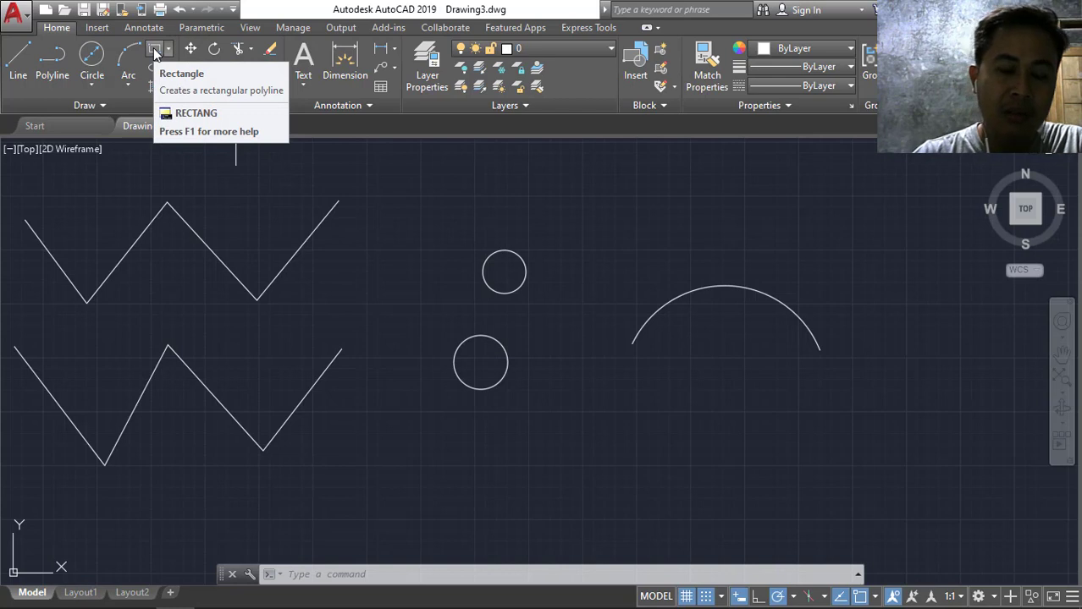
{"action": "mouse_move", "coordinate": [155, 49]}
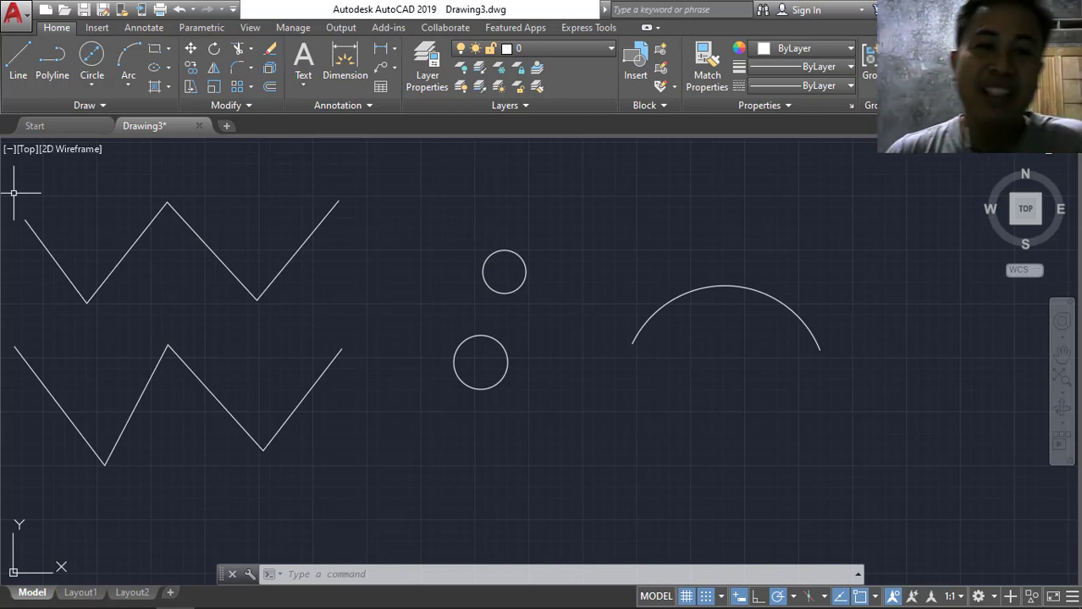
Draw a wide rectangle from two opposite corners placed above the arc.
{"action": "left_click", "coordinate": [154, 49]}
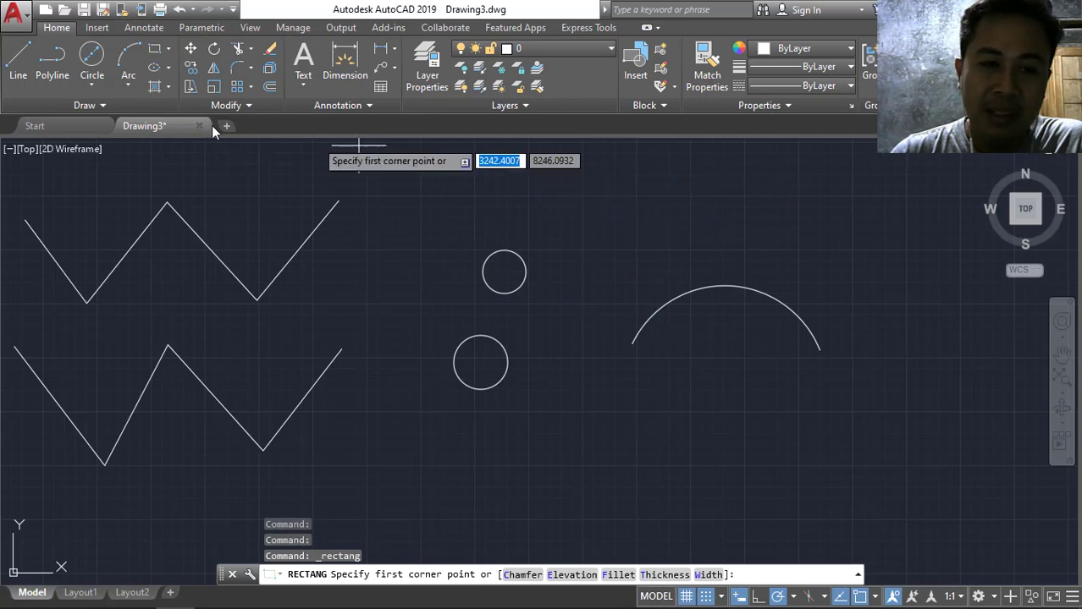
{"action": "left_click", "coordinate": [169, 50]}
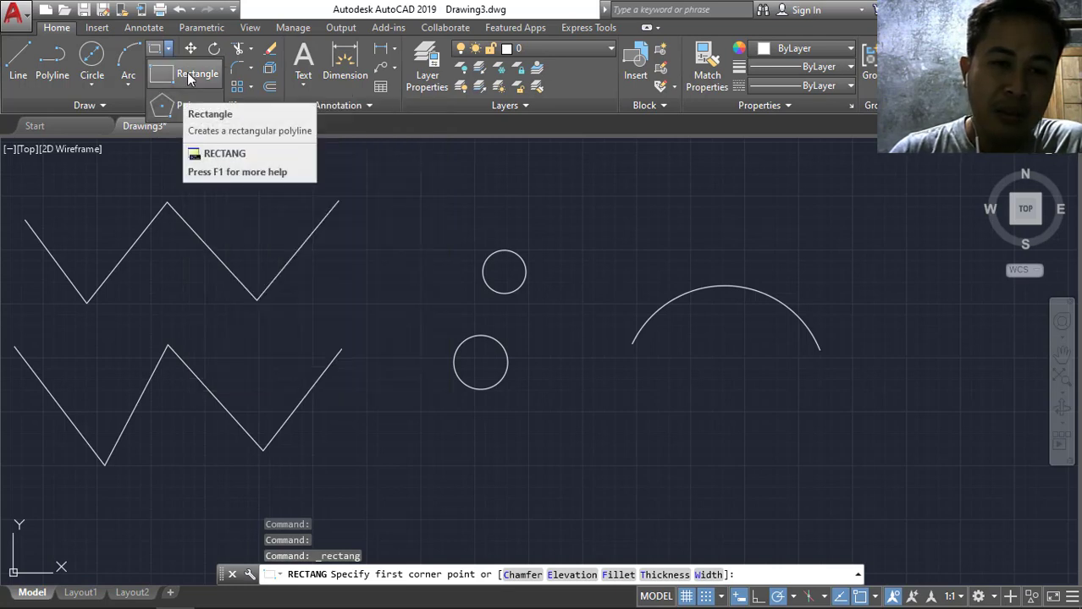
{"action": "mouse_move", "coordinate": [191, 74]}
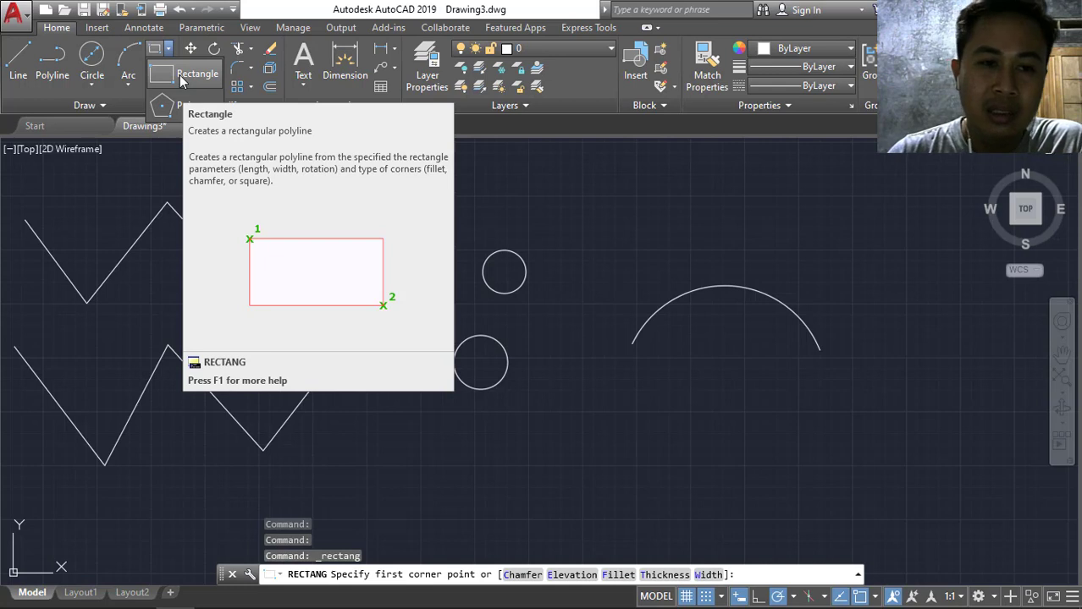
{"action": "left_click", "coordinate": [584, 167]}
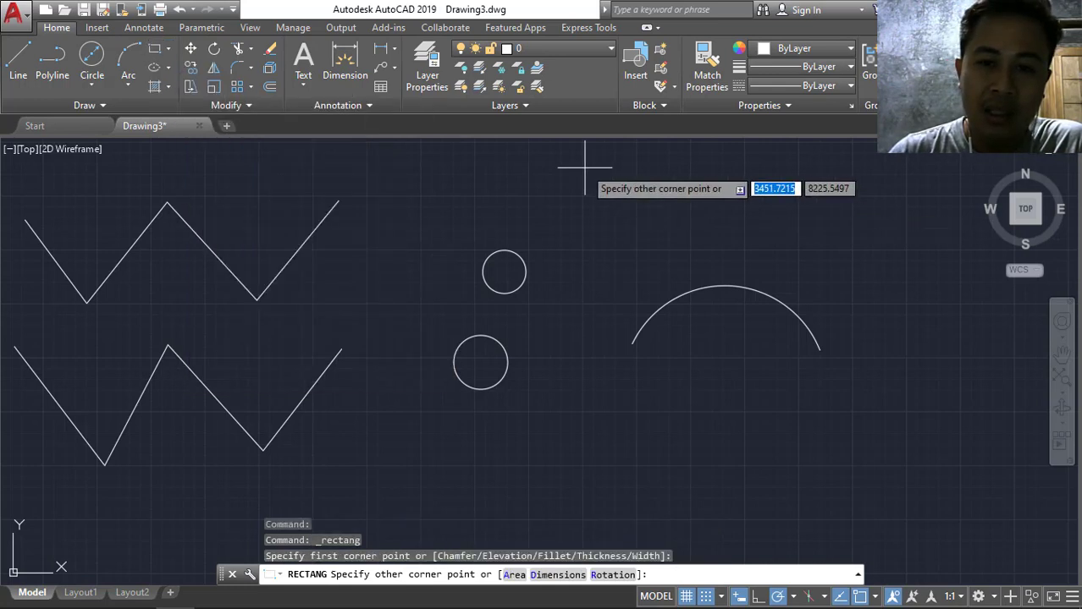
{"action": "left_click", "coordinate": [808, 243]}
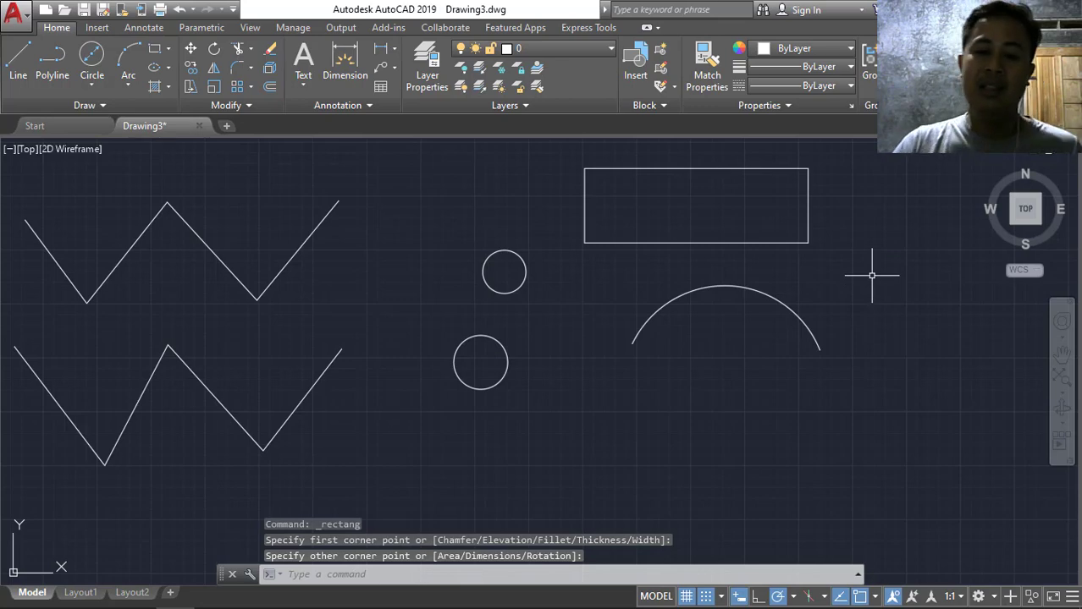
{"action": "scroll", "coordinate": [871, 277], "scroll_direction": "down", "scroll_amount": 2}
{"action": "scroll", "coordinate": [871, 278], "scroll_direction": "down", "scroll_amount": 2}
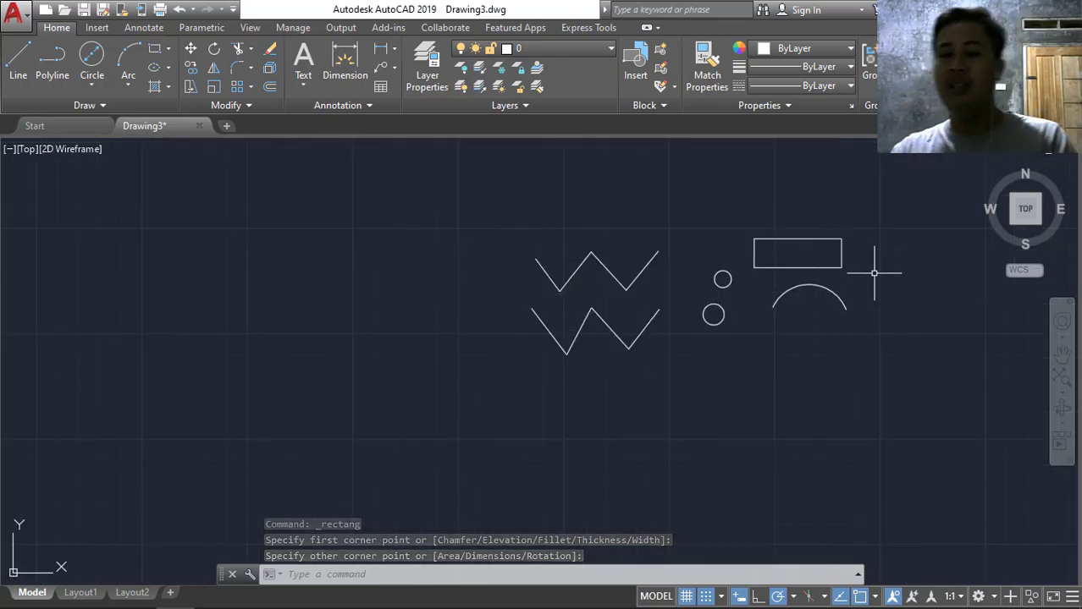
{"action": "scroll", "coordinate": [874, 264], "scroll_direction": "up", "scroll_amount": 4}
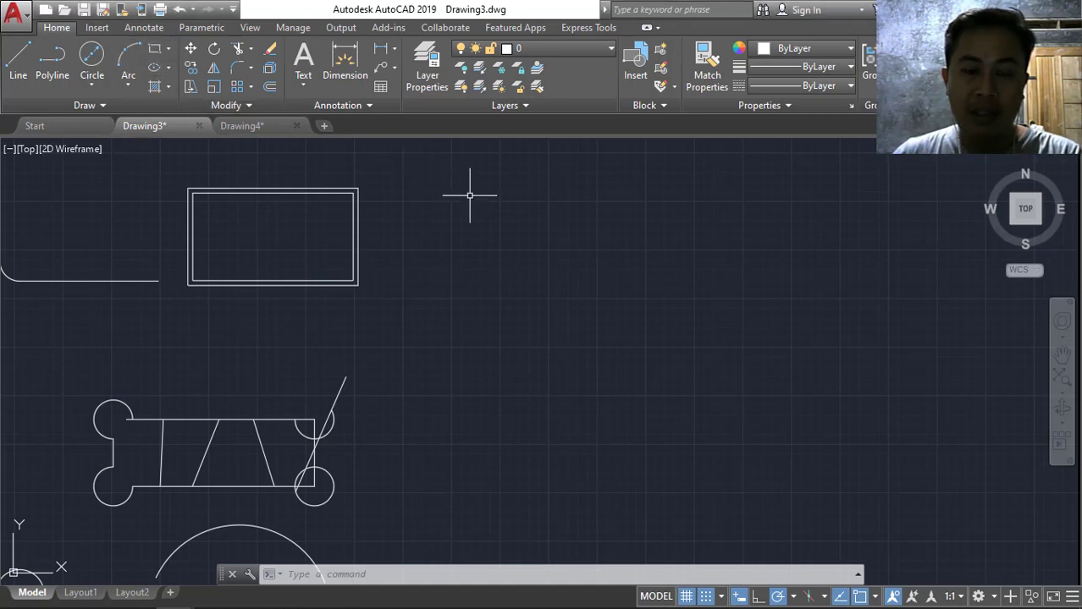
Start a 40 × 40 rectangle with the Dimensions option, then abandon it.
{"action": "left_click", "coordinate": [155, 50]}
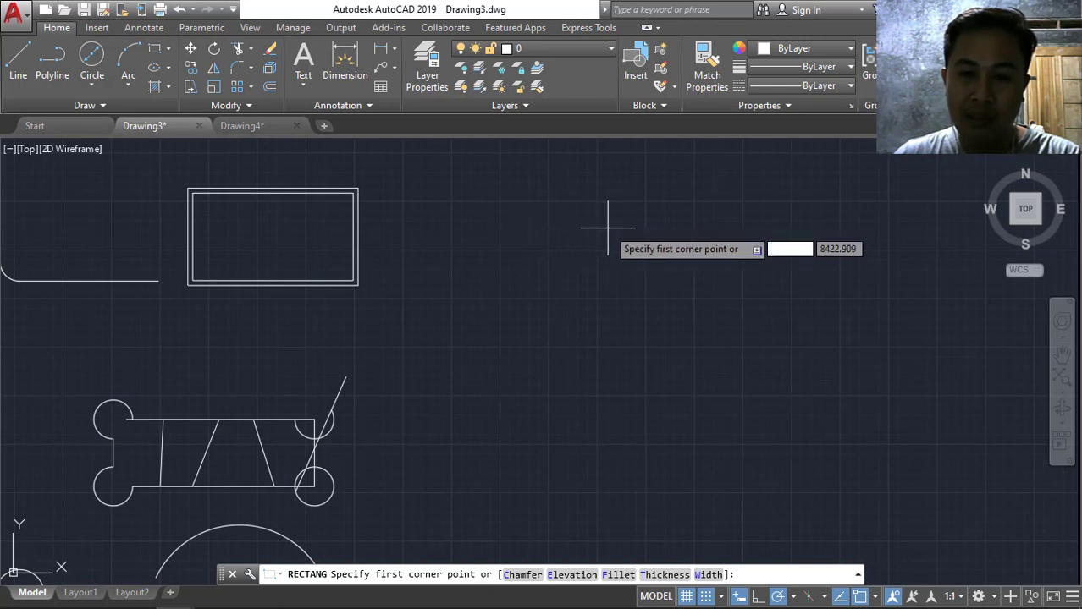
{"action": "left_click", "coordinate": [540, 226]}
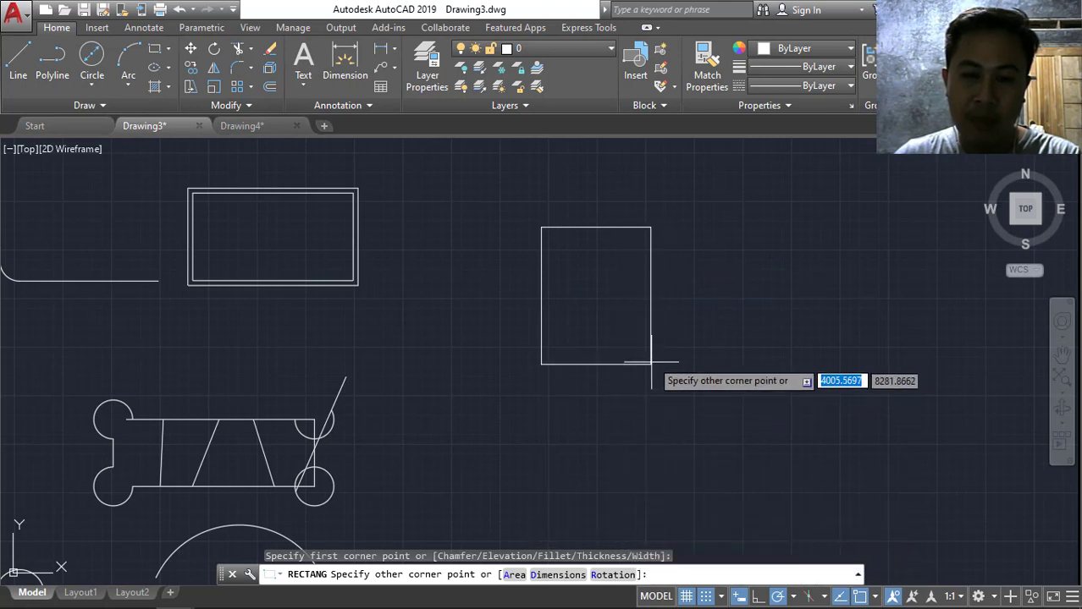
{"action": "left_click", "coordinate": [560, 574]}
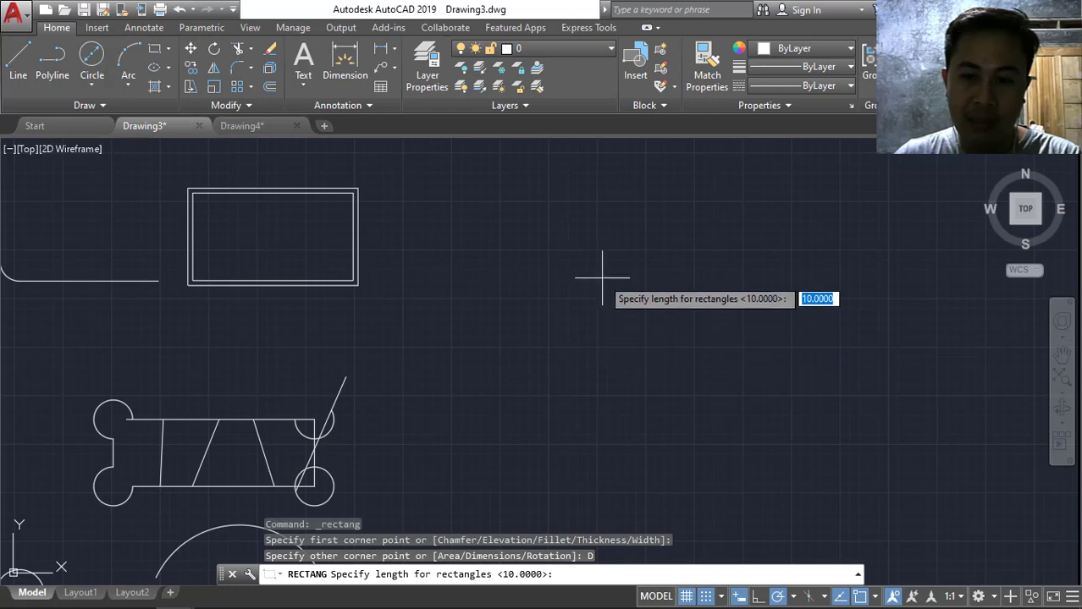
{"action": "type", "text": "40"}
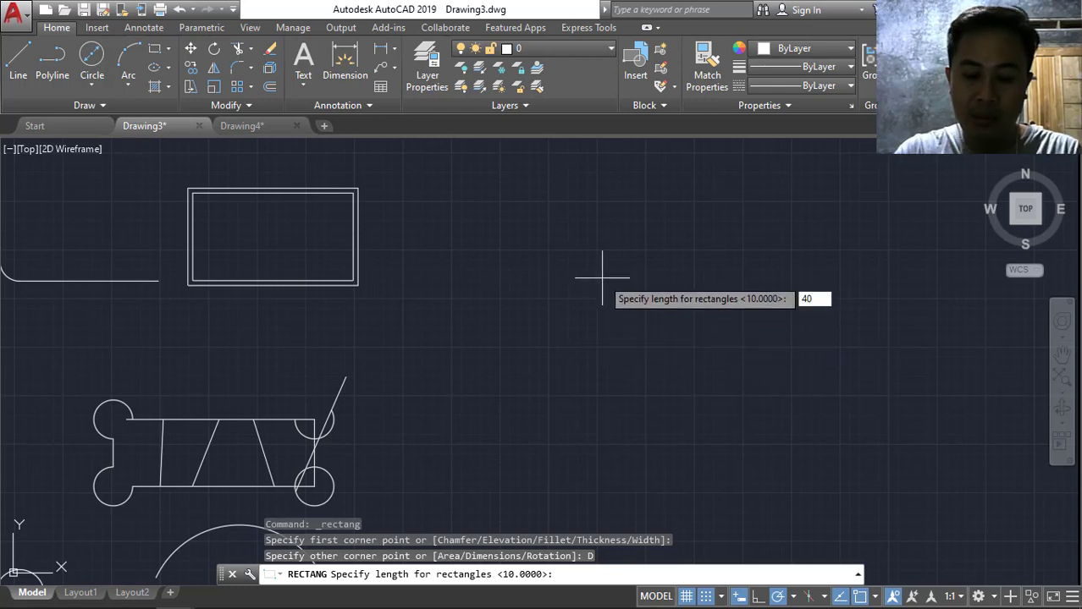
{"action": "key", "text": "Return"}
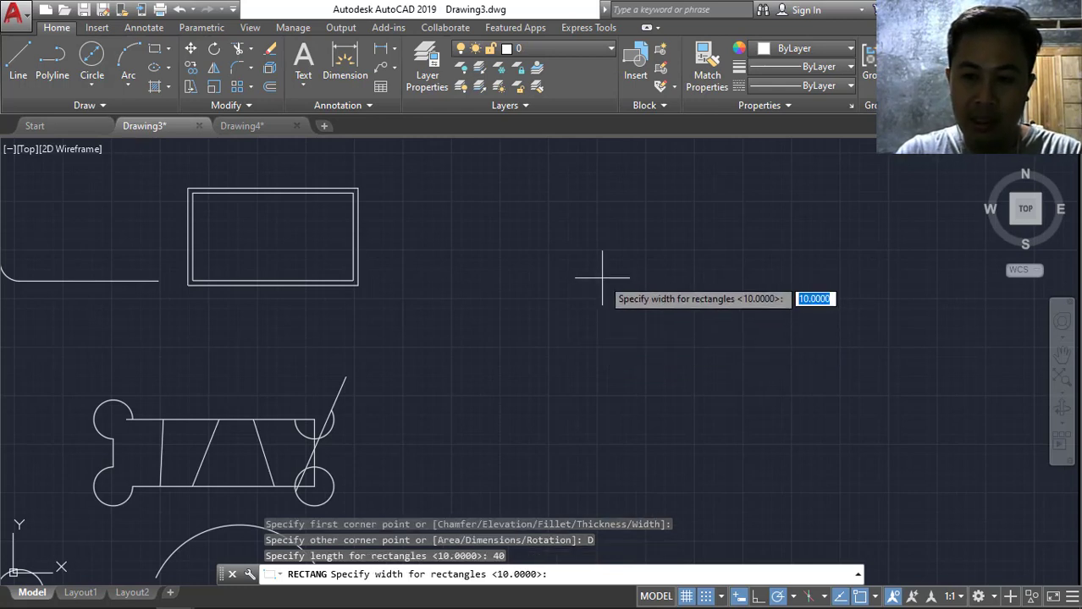
{"action": "type", "text": "4"}
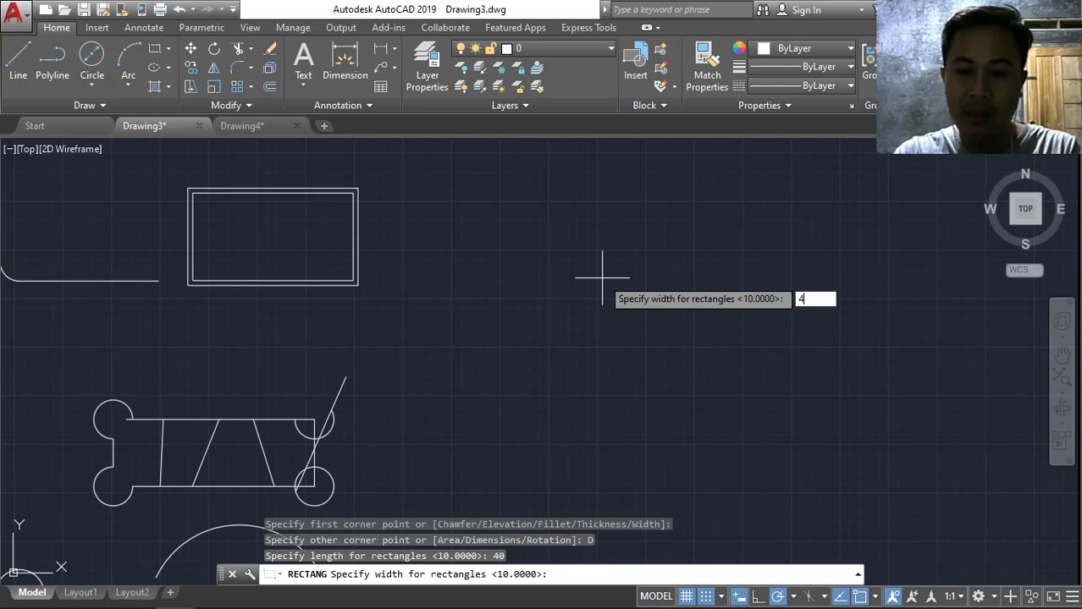
{"action": "type", "text": "0"}
{"action": "key", "text": "Return"}
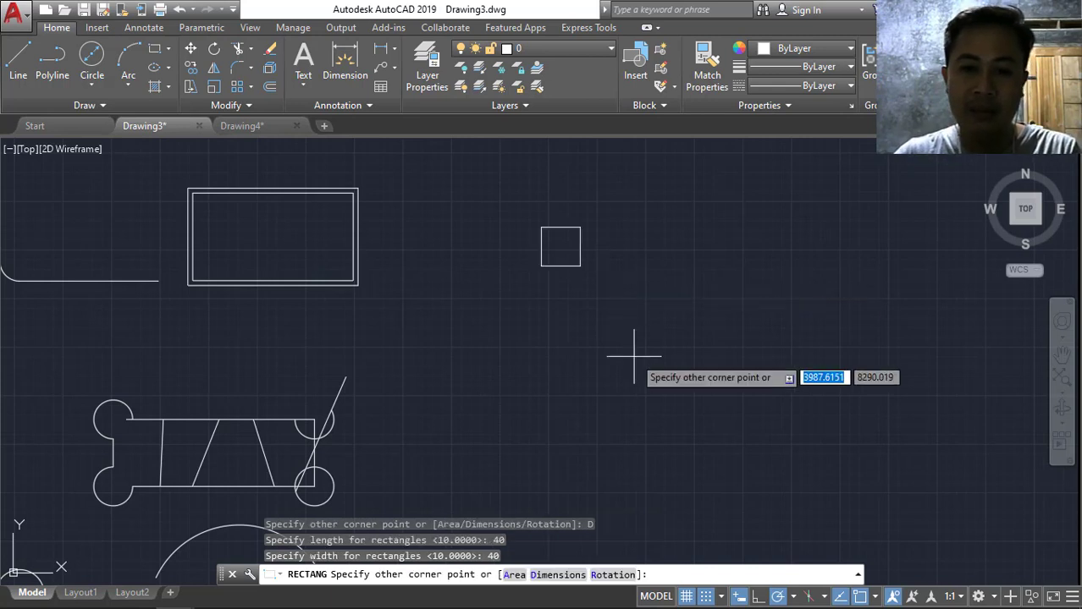
{"action": "scroll", "coordinate": [576, 250], "scroll_direction": "up", "scroll_amount": 2}
{"action": "scroll", "coordinate": [577, 248], "scroll_direction": "up", "scroll_amount": 4}
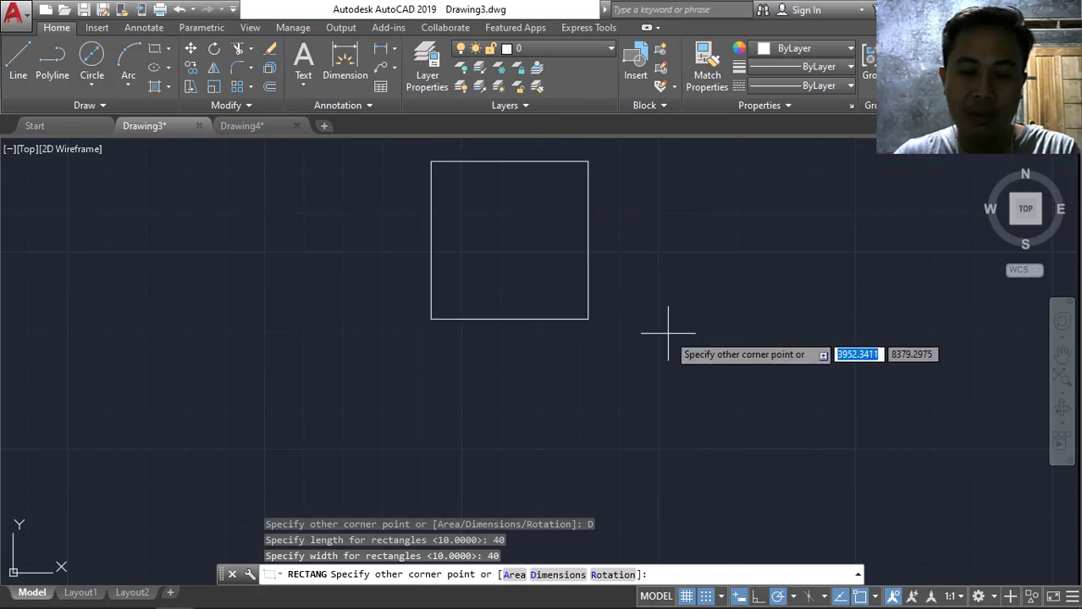
{"action": "key", "text": "Escape"}
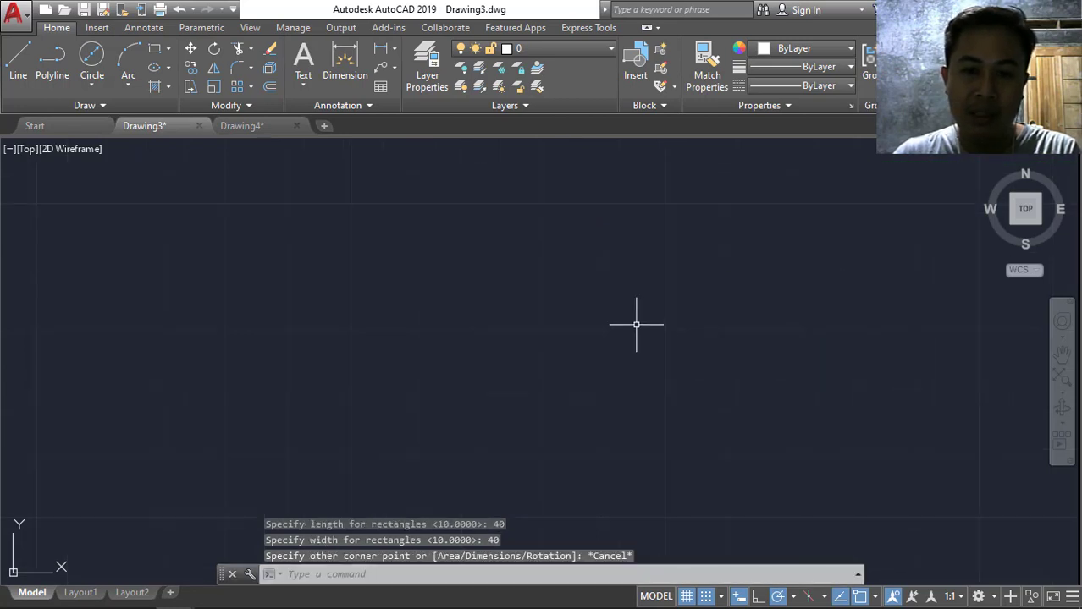
Draw a rectangle of length 100 and width 150 using the Dimensions option.
{"action": "left_click", "coordinate": [156, 49]}
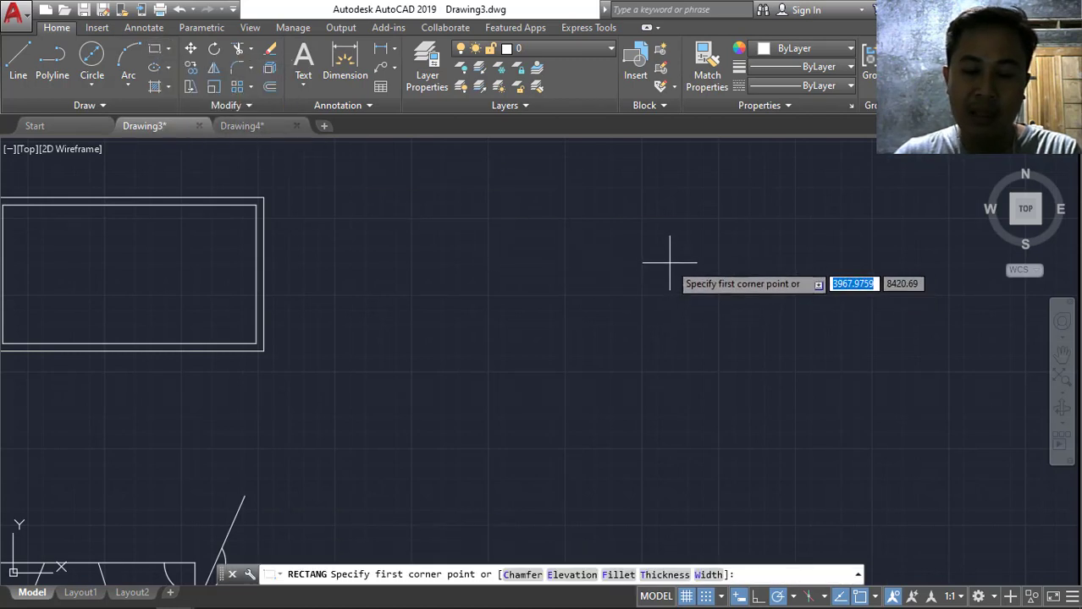
{"action": "left_click", "coordinate": [669, 263]}
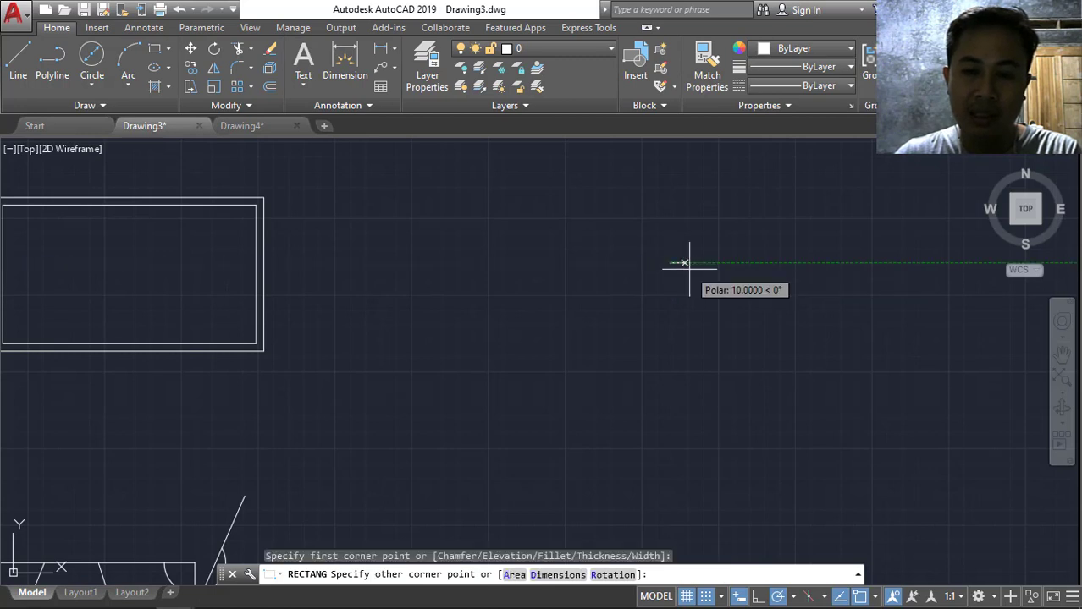
{"action": "left_click", "coordinate": [558, 576]}
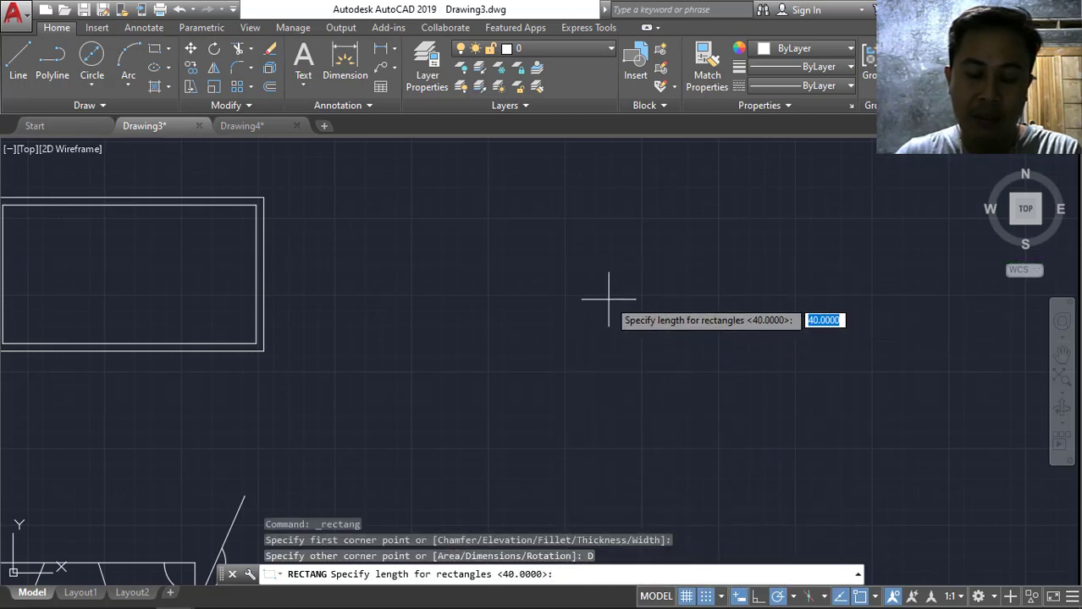
{"action": "type", "text": "100"}
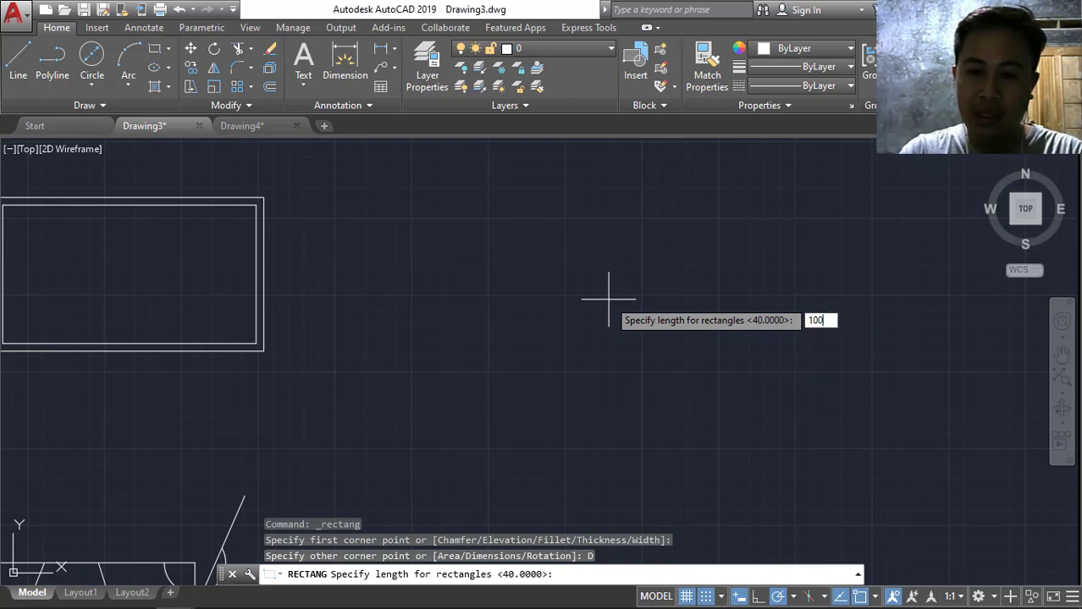
{"action": "key", "text": "Return"}
{"action": "type", "text": "1"}
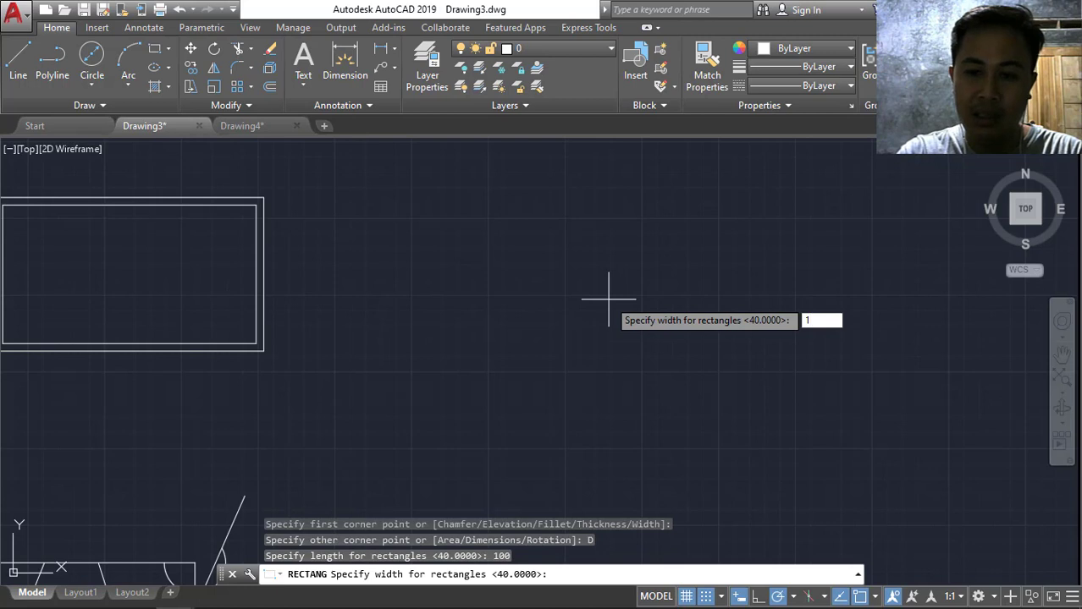
{"action": "type", "text": "50"}
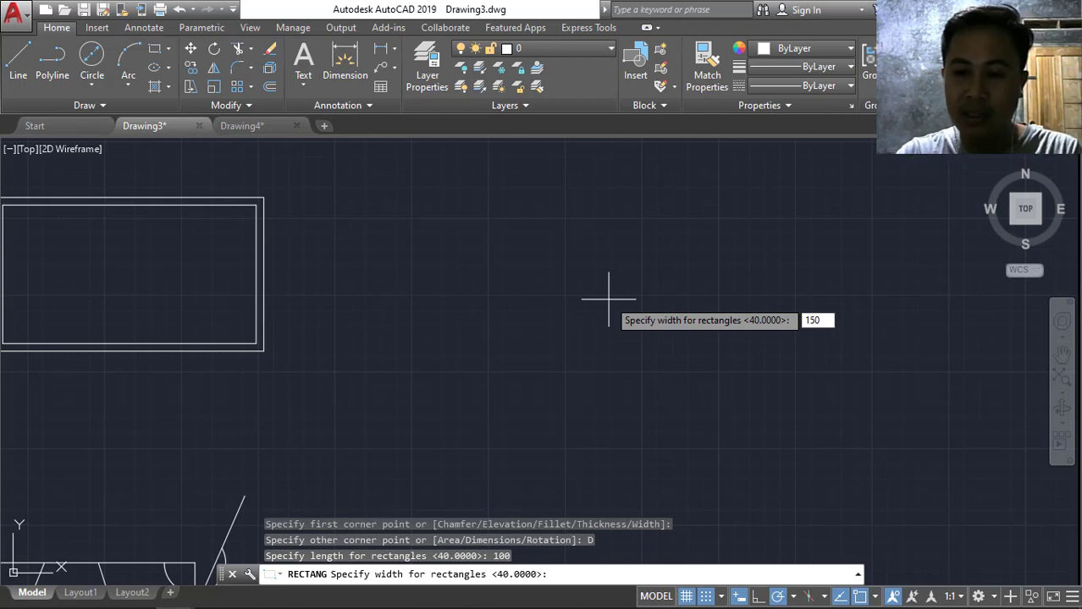
{"action": "key", "text": "Return"}
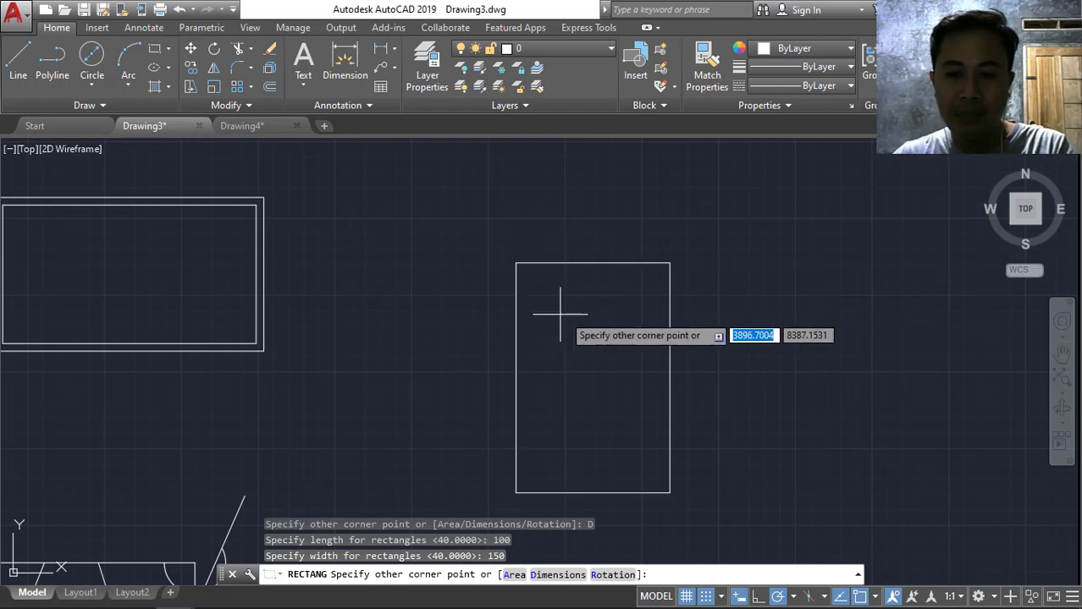
{"action": "left_click", "coordinate": [728, 320]}
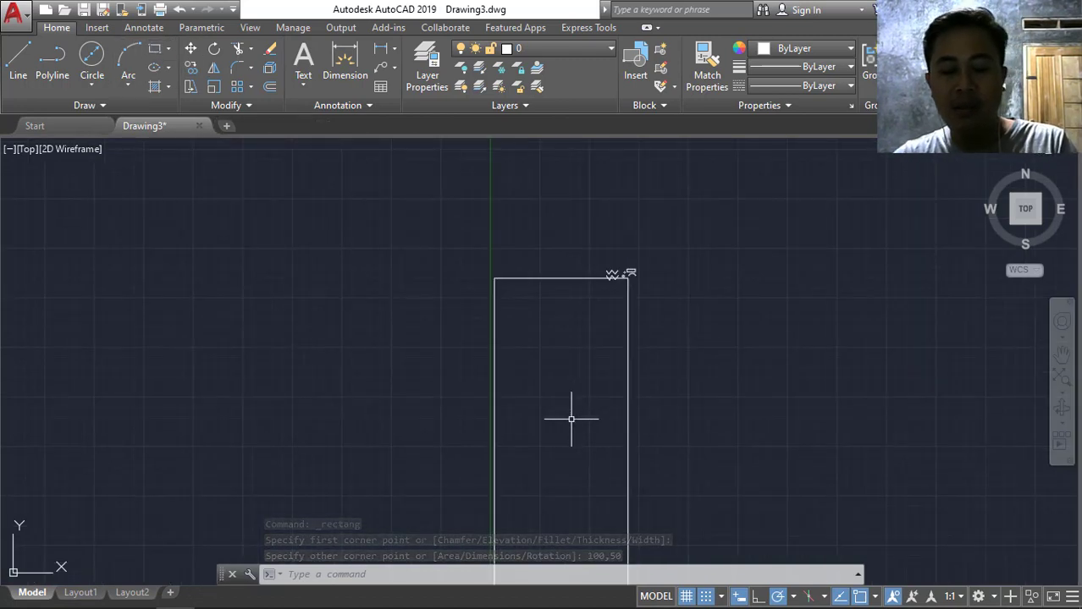
Undo the last zoom and the large 100 × 150 rectangle, then pan slightly right.
{"action": "key", "text": "ctrl+z"}
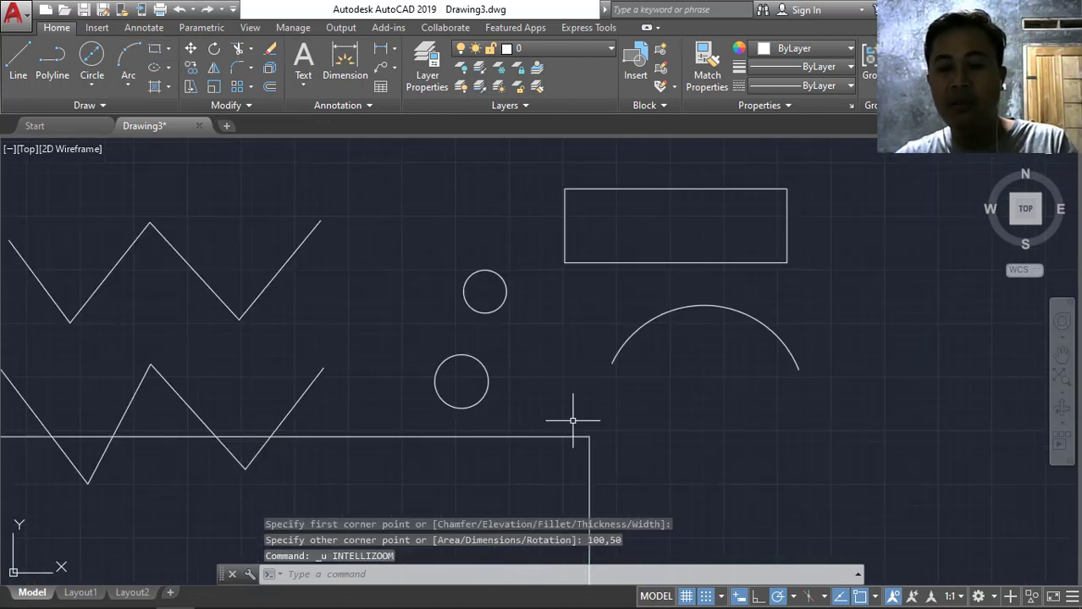
{"action": "key", "text": "ctrl+z"}
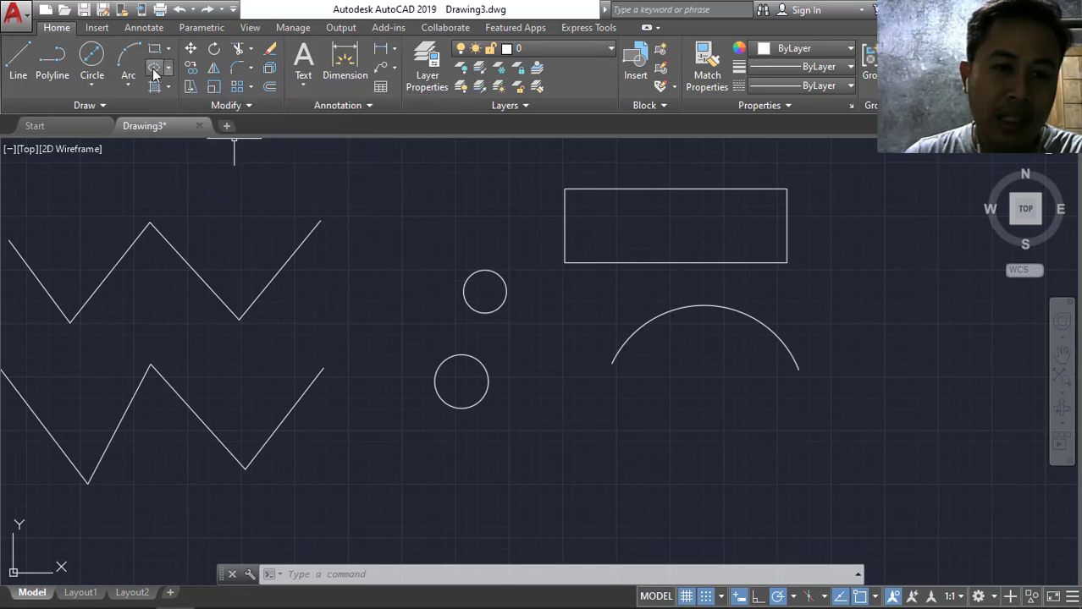
{"action": "middle_click_drag", "start_coordinate": [224, 187], "coordinate": [316, 180]}
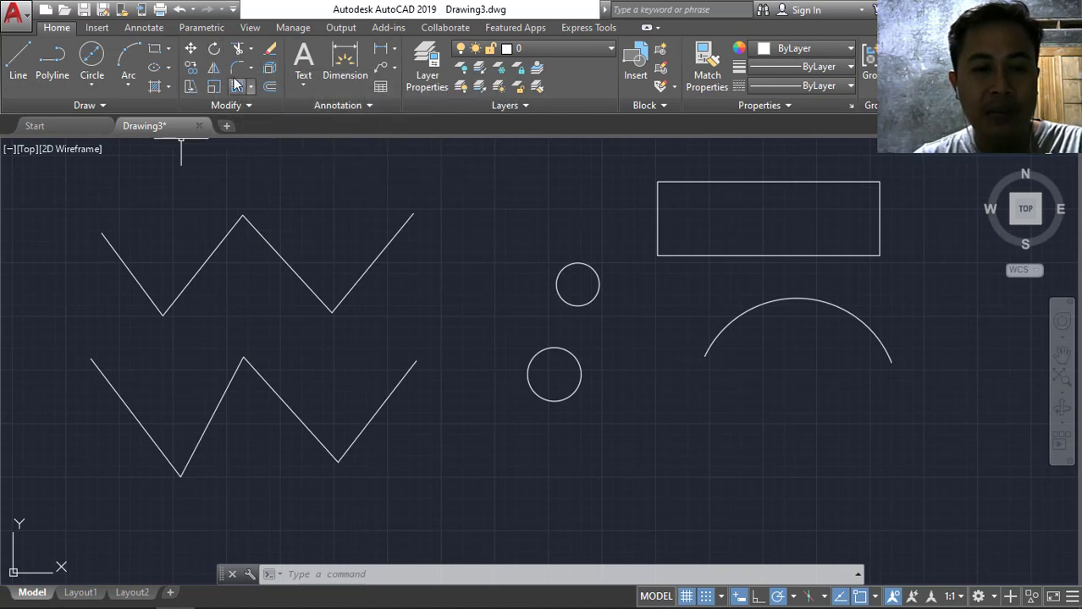
{"action": "left_click", "coordinate": [191, 45]}
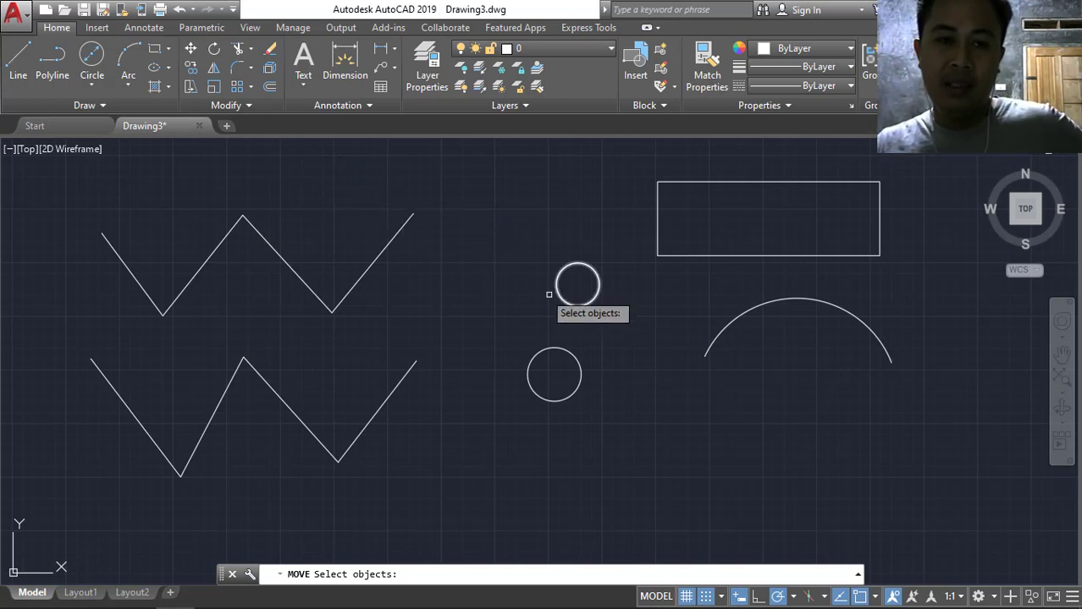
{"action": "left_click", "coordinate": [191, 52]}
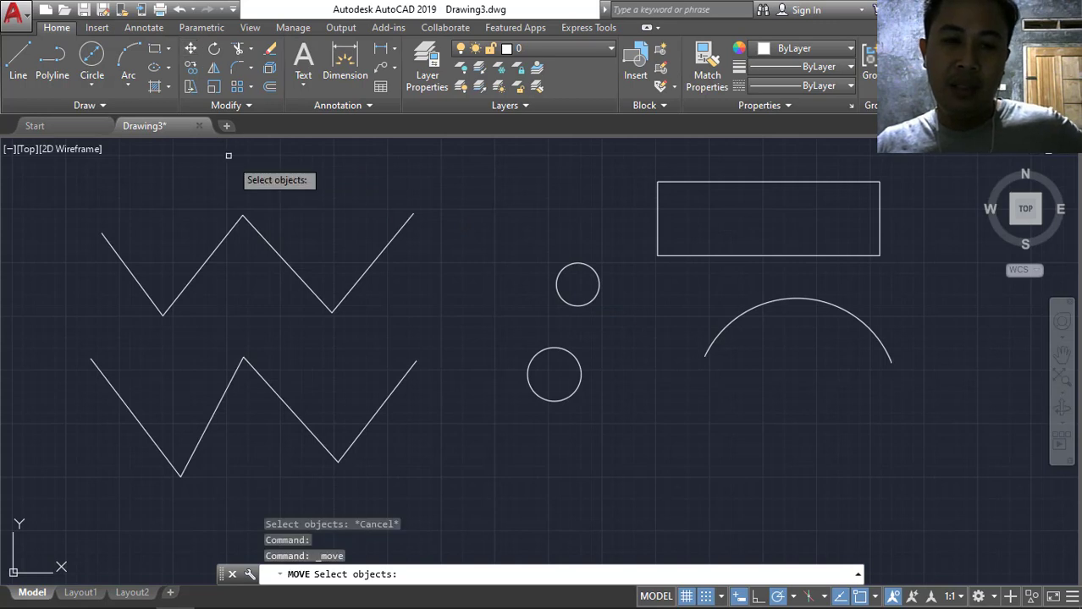
{"action": "left_click", "coordinate": [560, 272]}
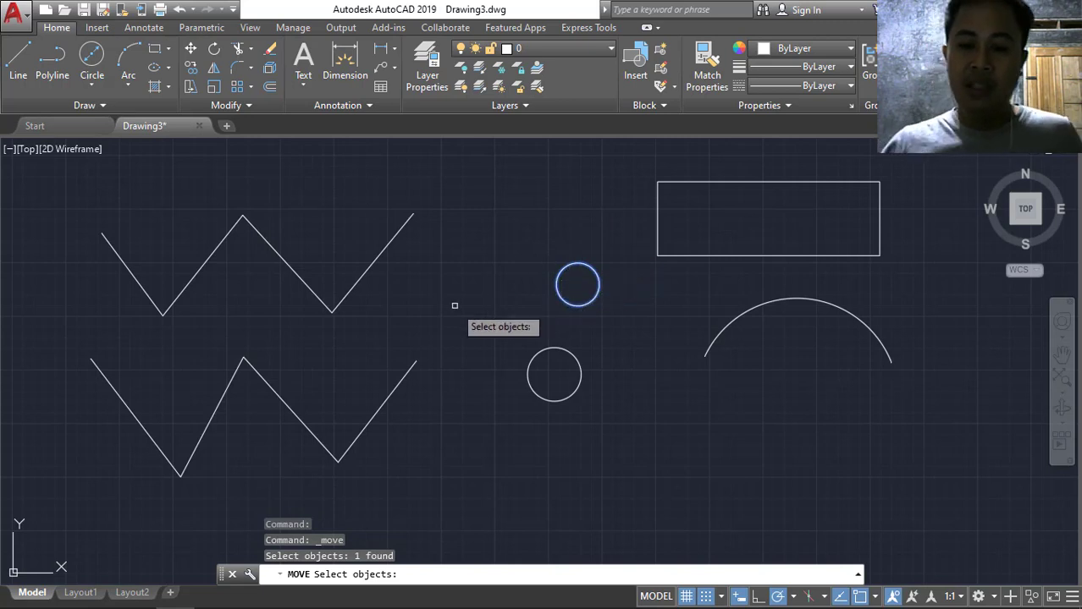
{"action": "key", "text": "Return"}
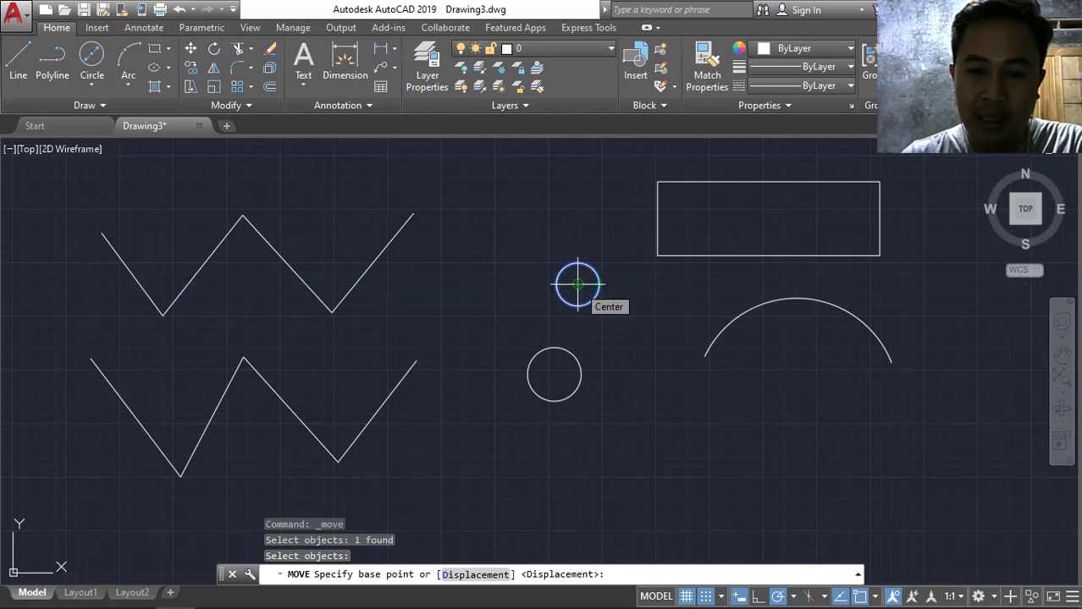
{"action": "left_click", "coordinate": [578, 285]}
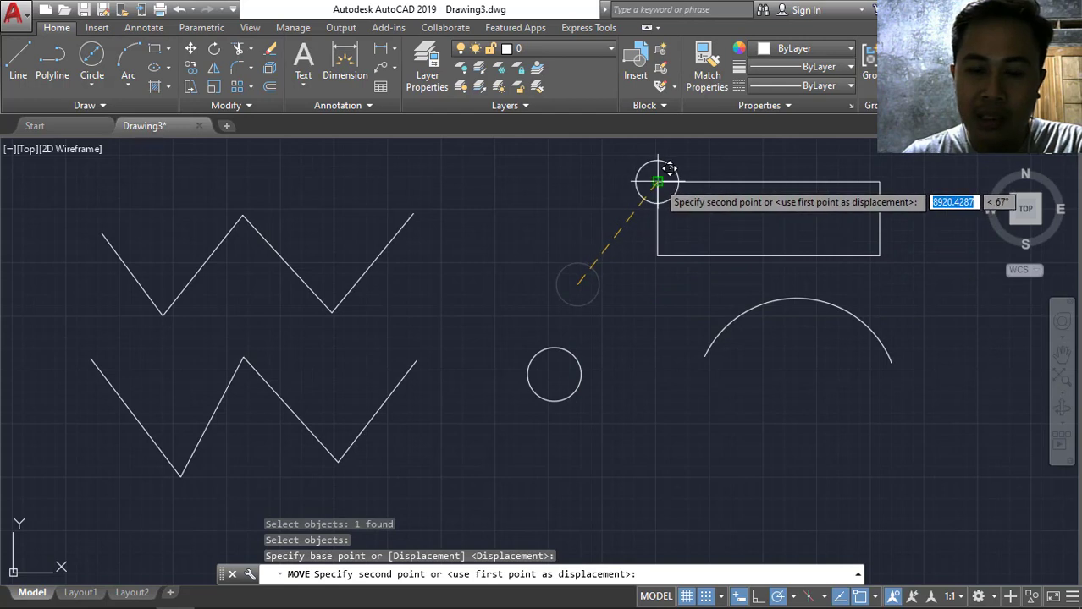
{"action": "left_click", "coordinate": [657, 182]}
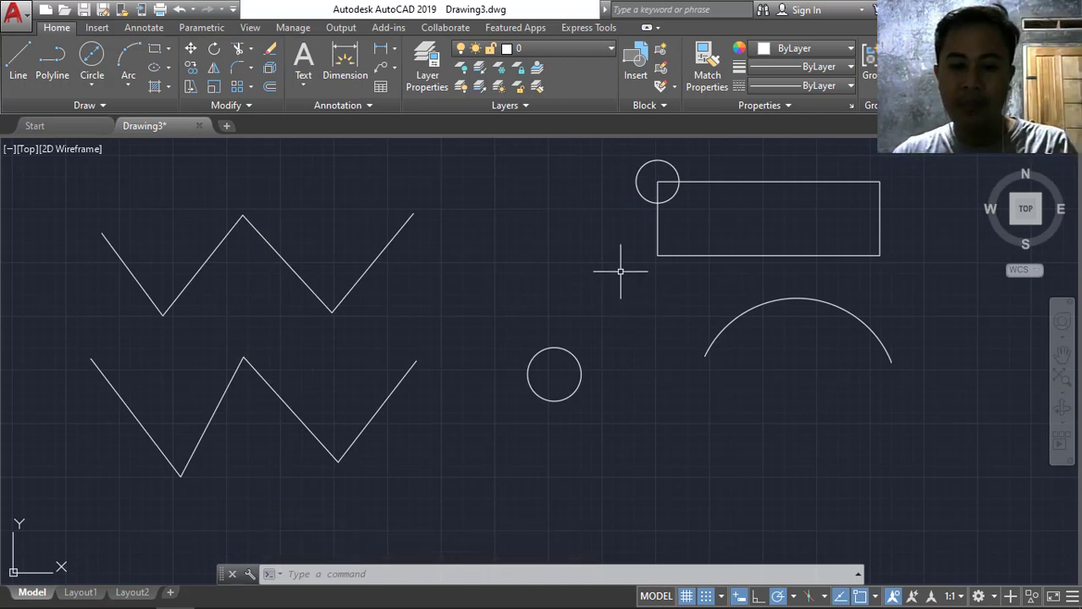
{"action": "key", "text": "ctrl+z"}
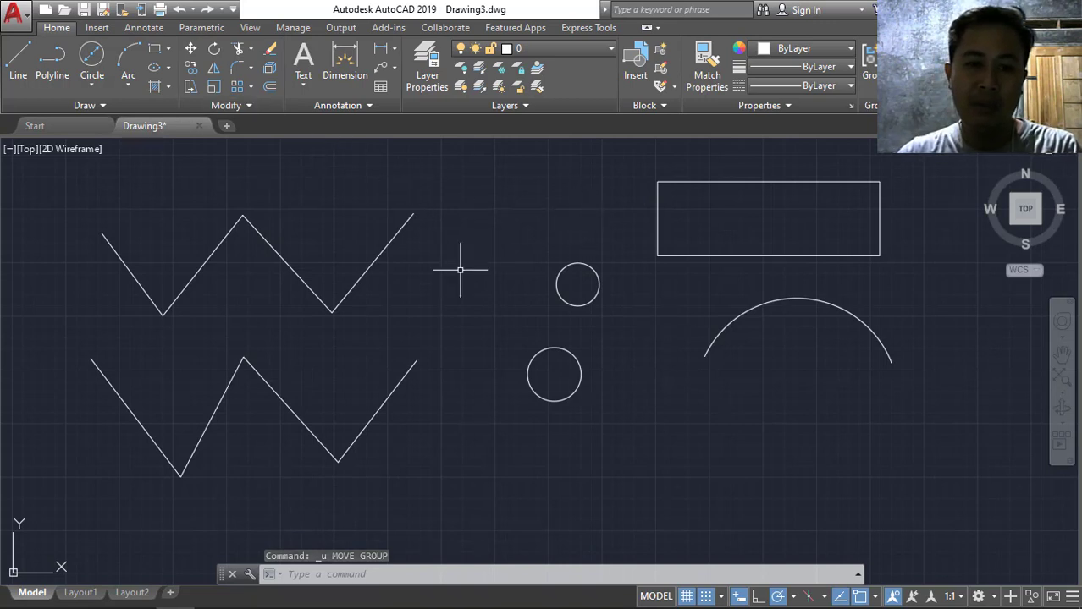
Try moving both circles together from a chosen base point, cancelling each attempt.
{"action": "left_click", "coordinate": [191, 48]}
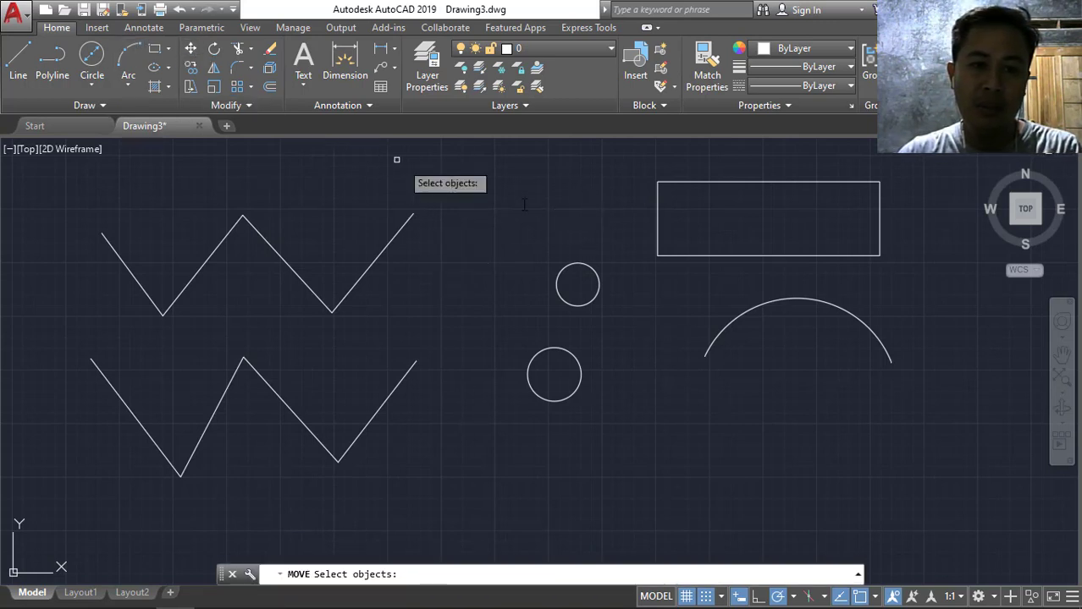
{"action": "left_click", "coordinate": [587, 264]}
{"action": "left_click", "coordinate": [563, 348]}
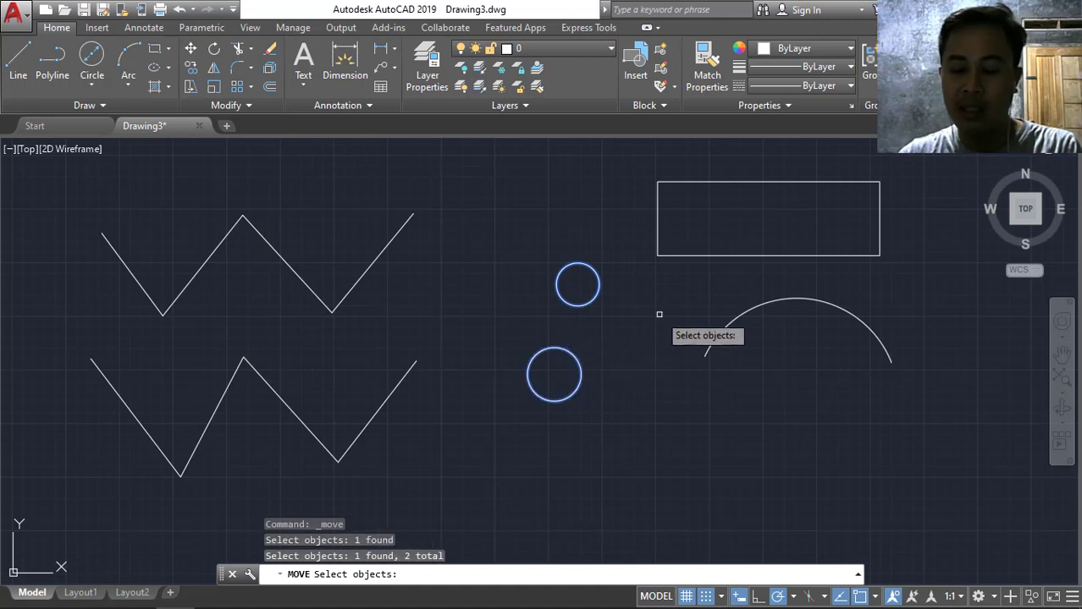
{"action": "key", "text": "Return"}
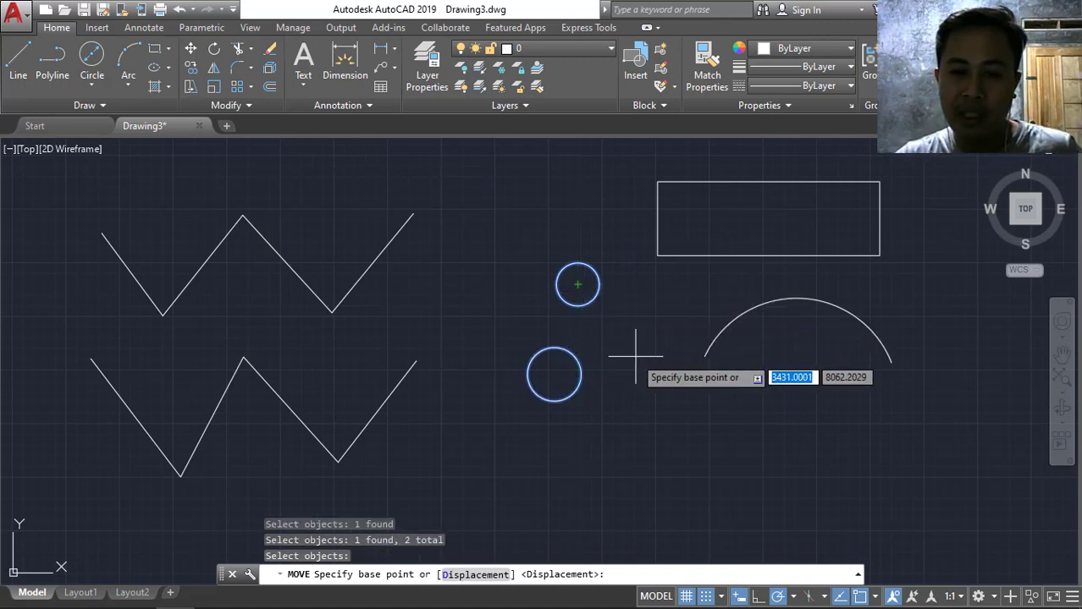
{"action": "left_click", "coordinate": [618, 347]}
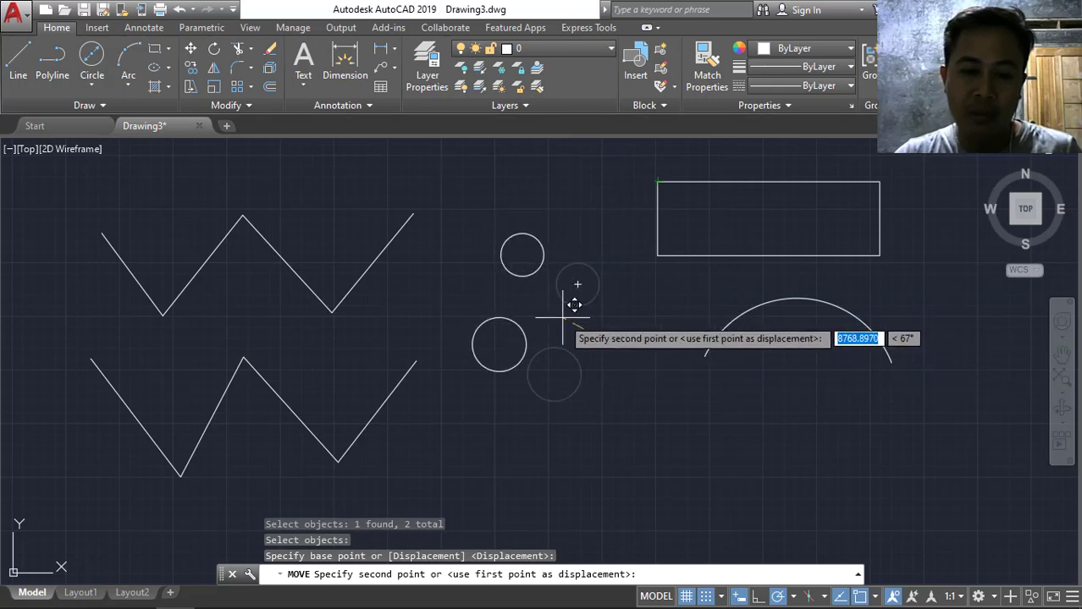
{"action": "key", "text": "Escape"}
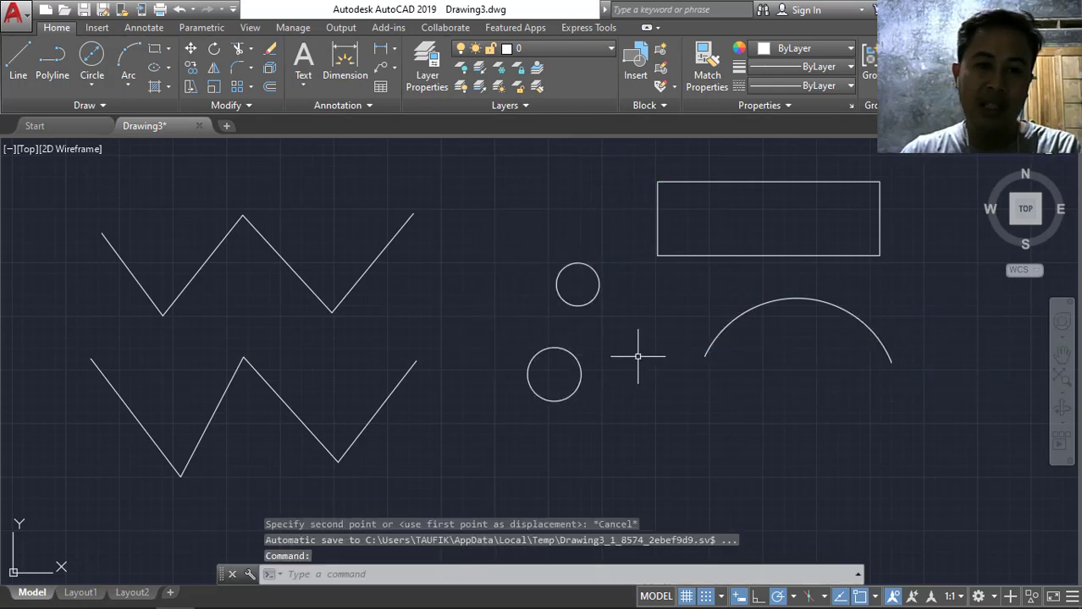
{"action": "left_click", "coordinate": [190, 50]}
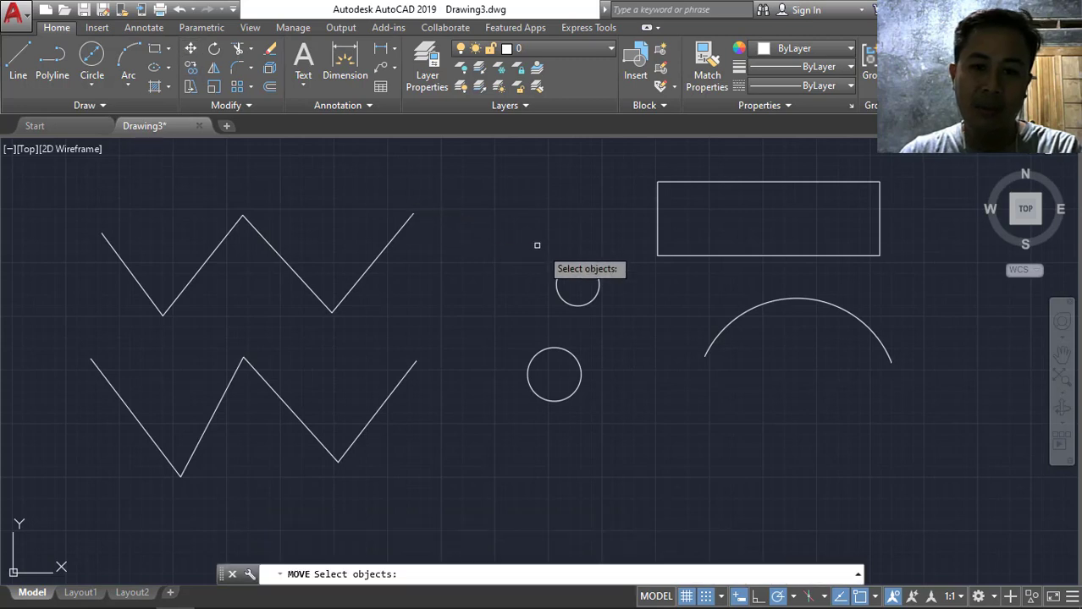
{"action": "left_click", "coordinate": [574, 258]}
{"action": "left_click", "coordinate": [552, 279]}
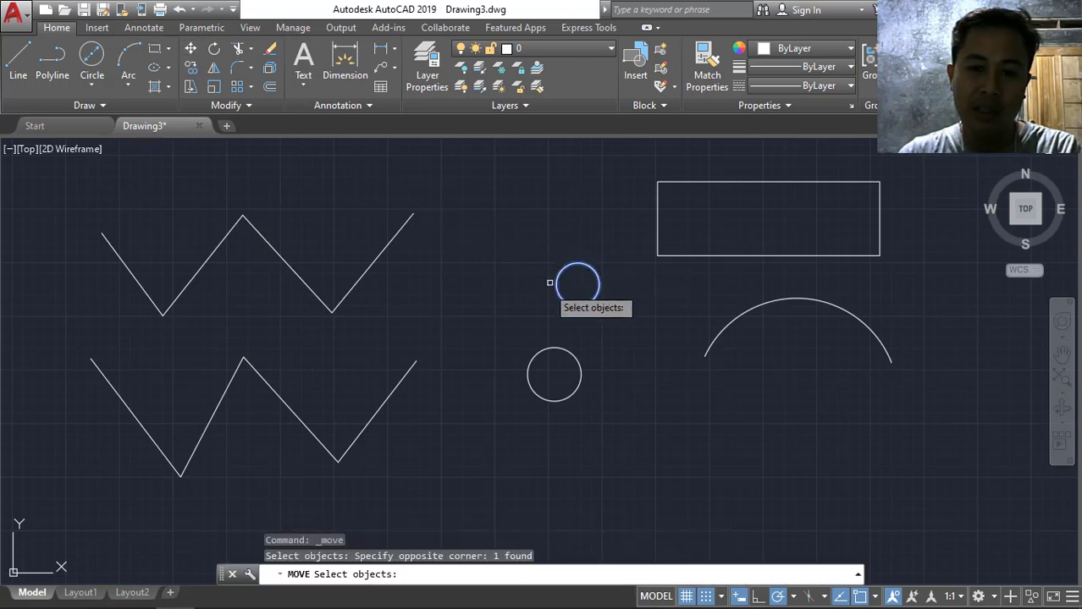
{"action": "left_click", "coordinate": [545, 347]}
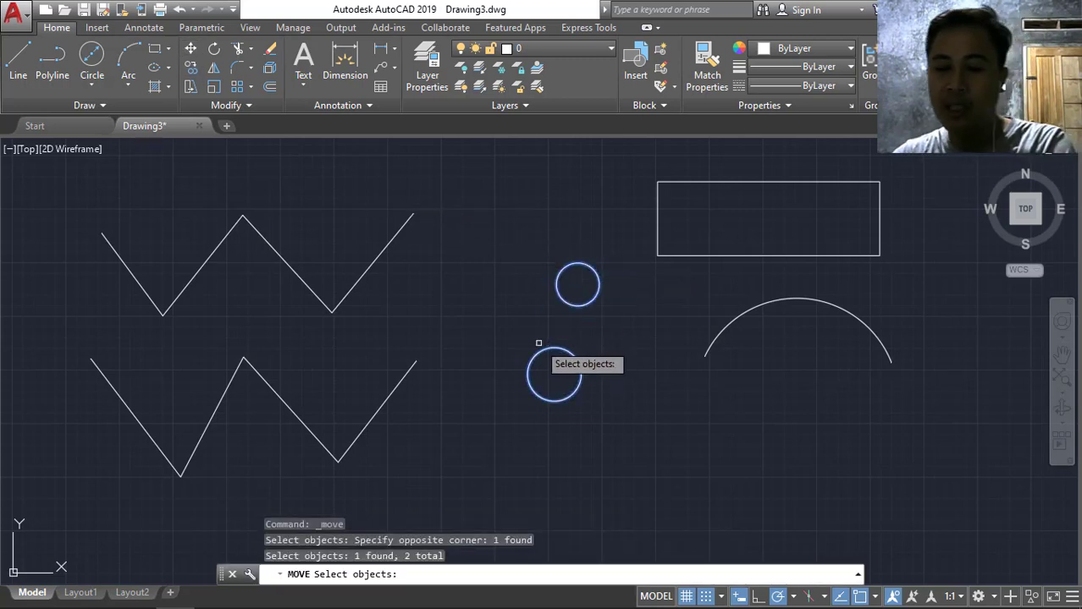
{"action": "key", "text": "Return"}
{"action": "left_click", "coordinate": [578, 284]}
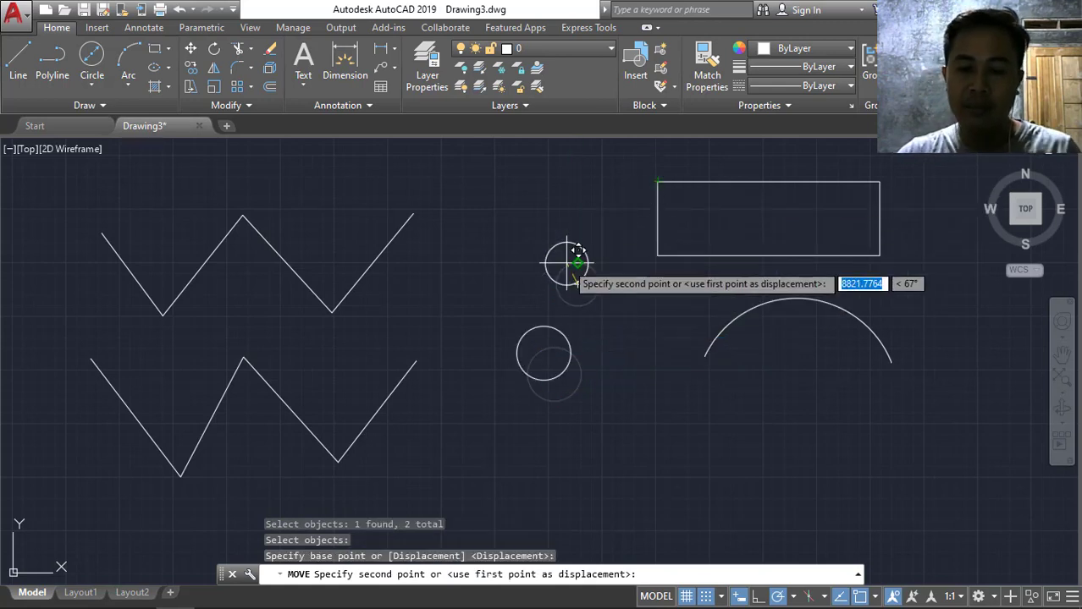
{"action": "key", "text": "Escape"}
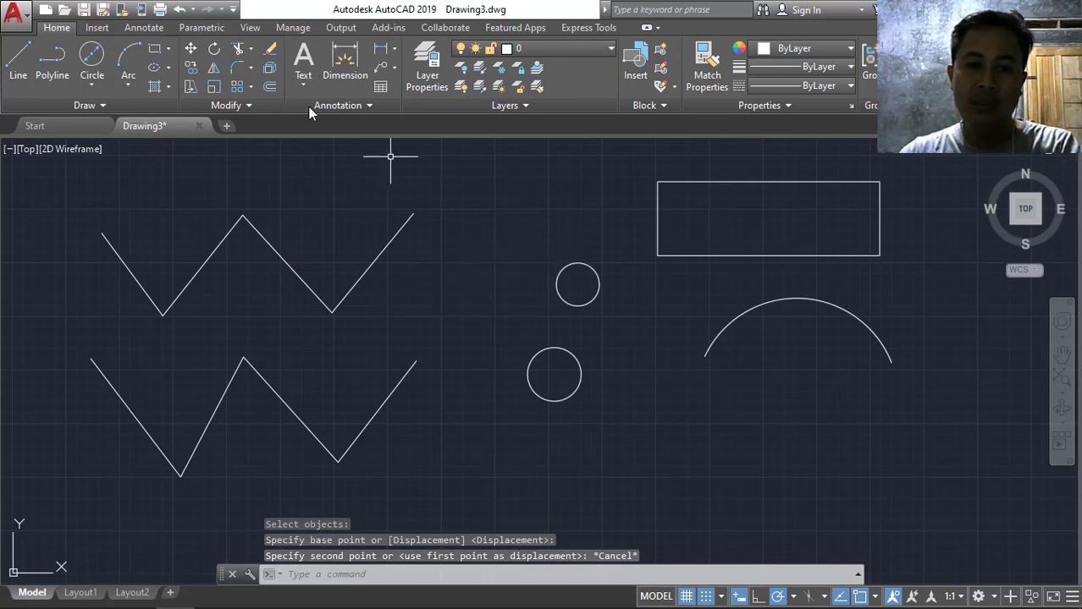
Move the upper circle by its centre onto the rectangle's top-left corner.
{"action": "left_click", "coordinate": [193, 51]}
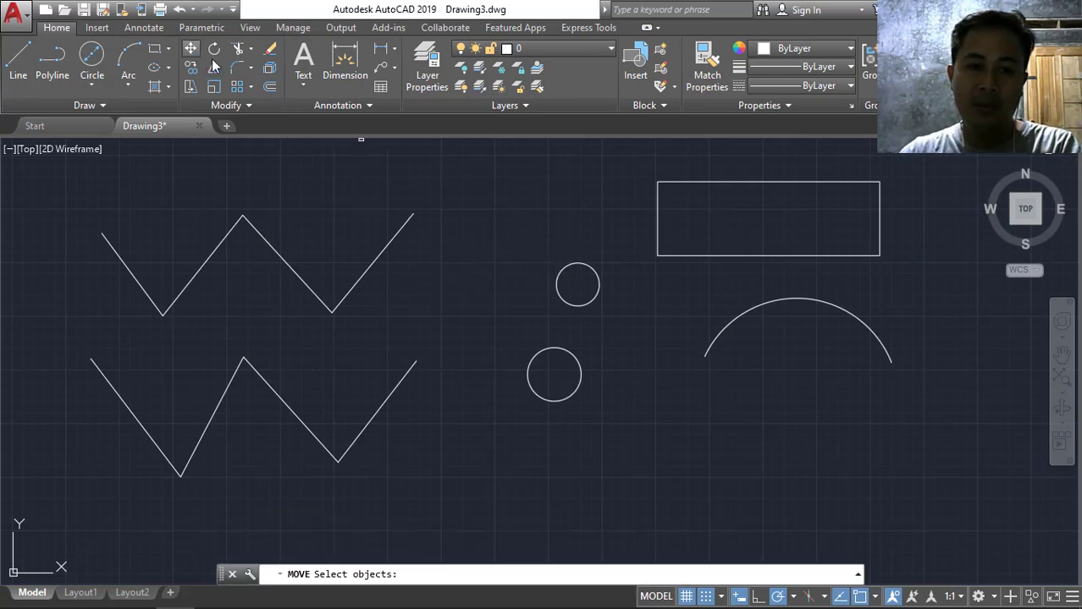
{"action": "left_click", "coordinate": [574, 262]}
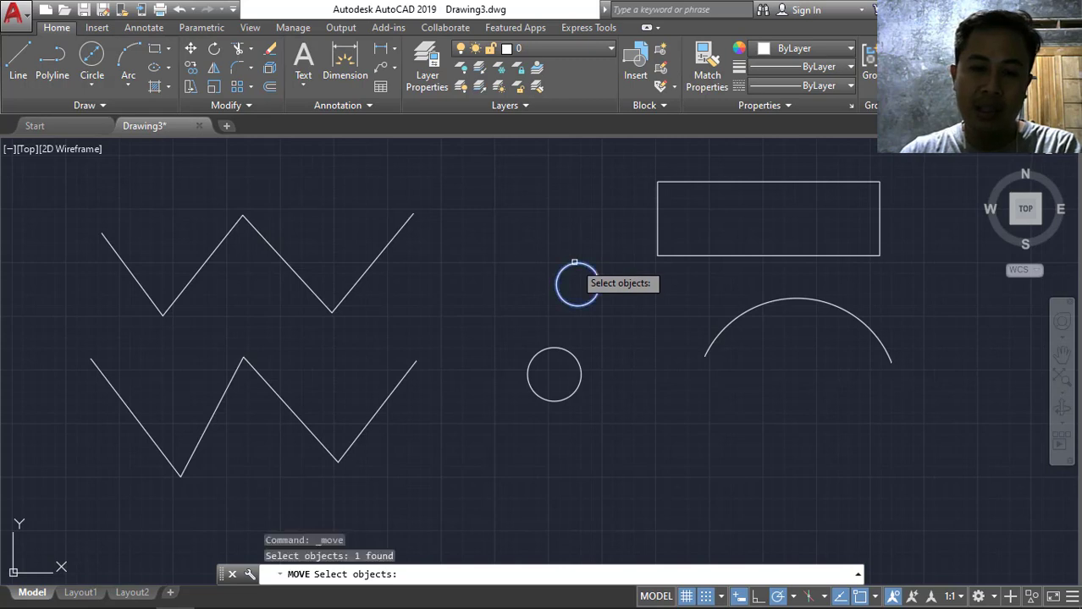
{"action": "key", "text": "Return"}
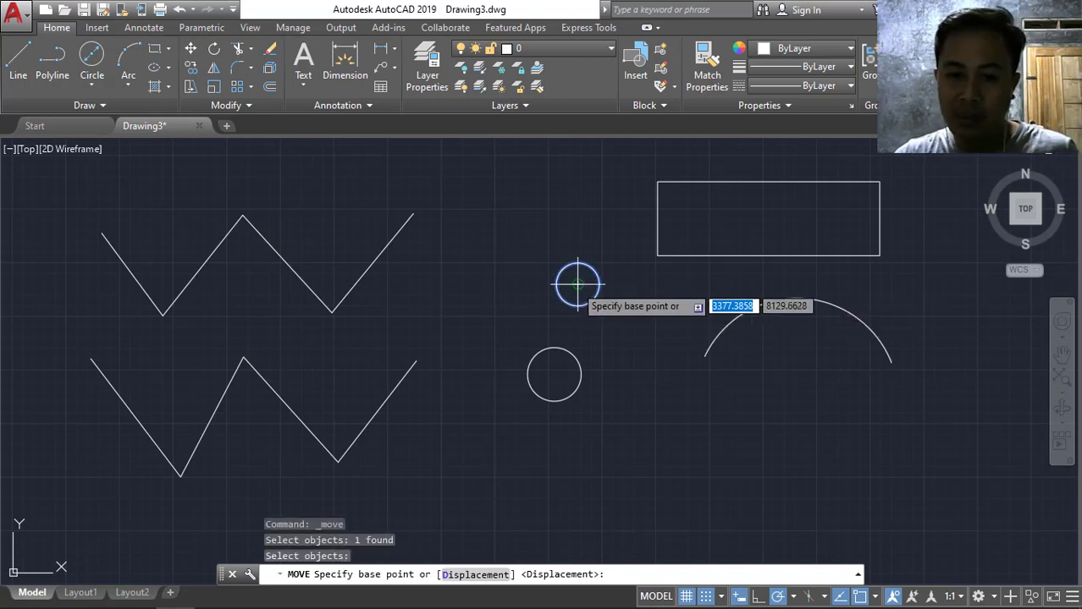
{"action": "left_click", "coordinate": [578, 285]}
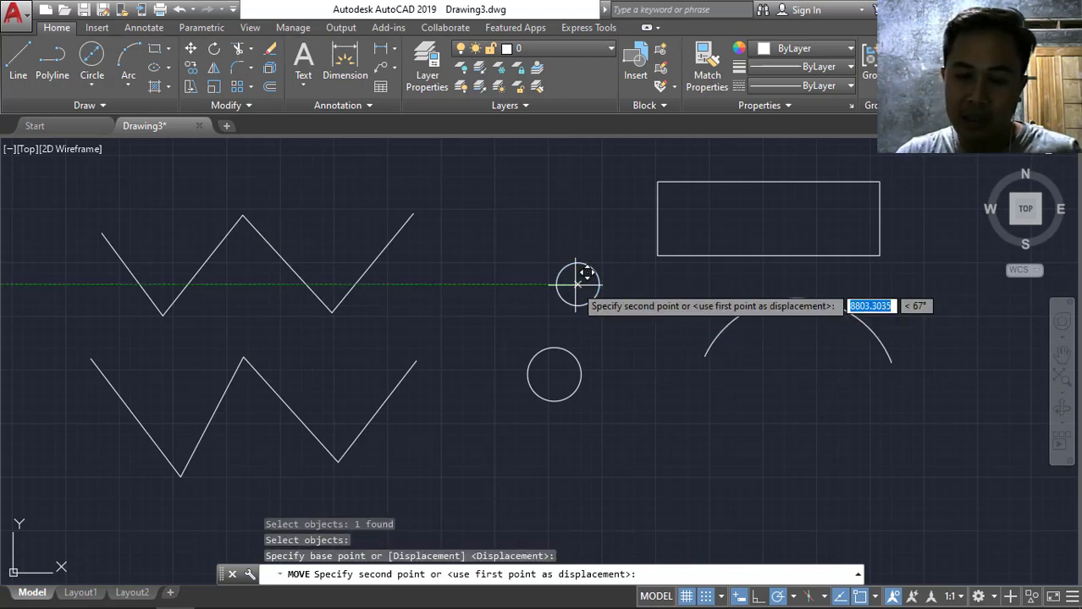
{"action": "left_click", "coordinate": [656, 183]}
{"action": "key", "text": "Escape"}
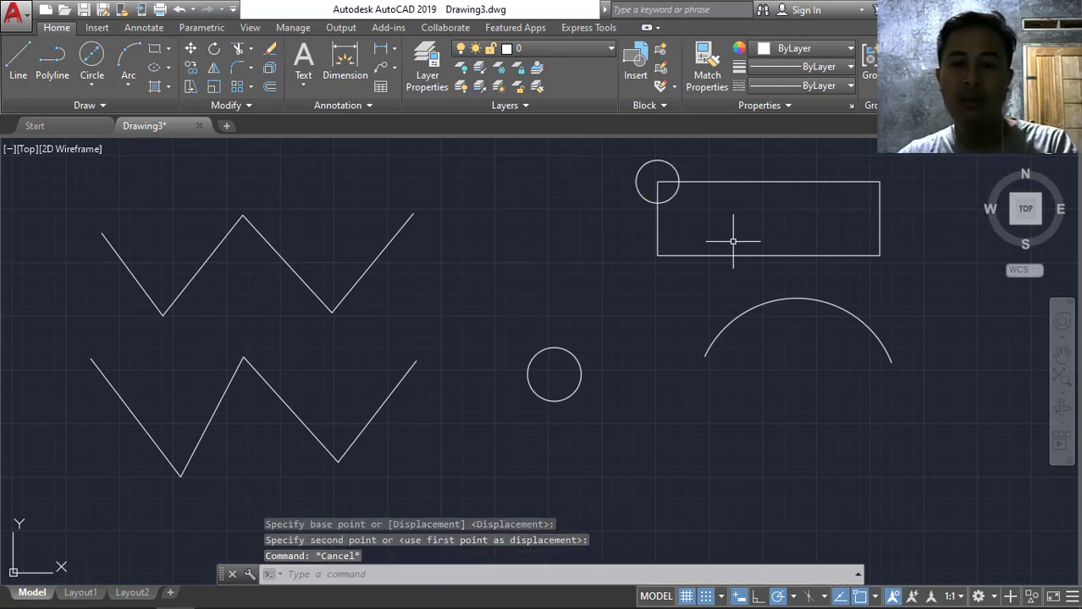
{"action": "middle_click_drag", "start_coordinate": [922, 228], "coordinate": [703, 313]}
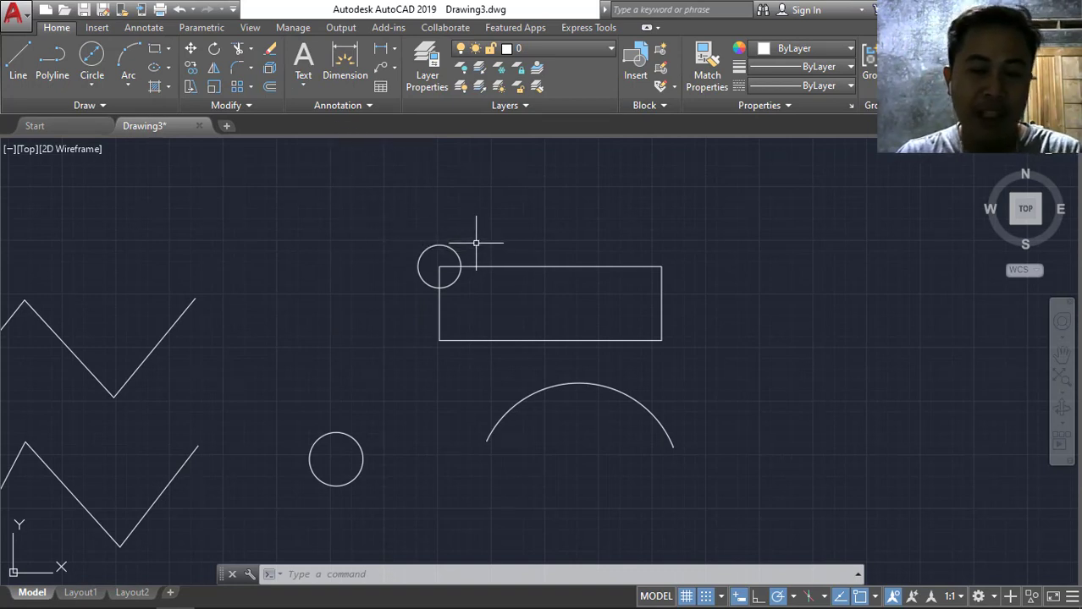
{"action": "left_click", "coordinate": [192, 70]}
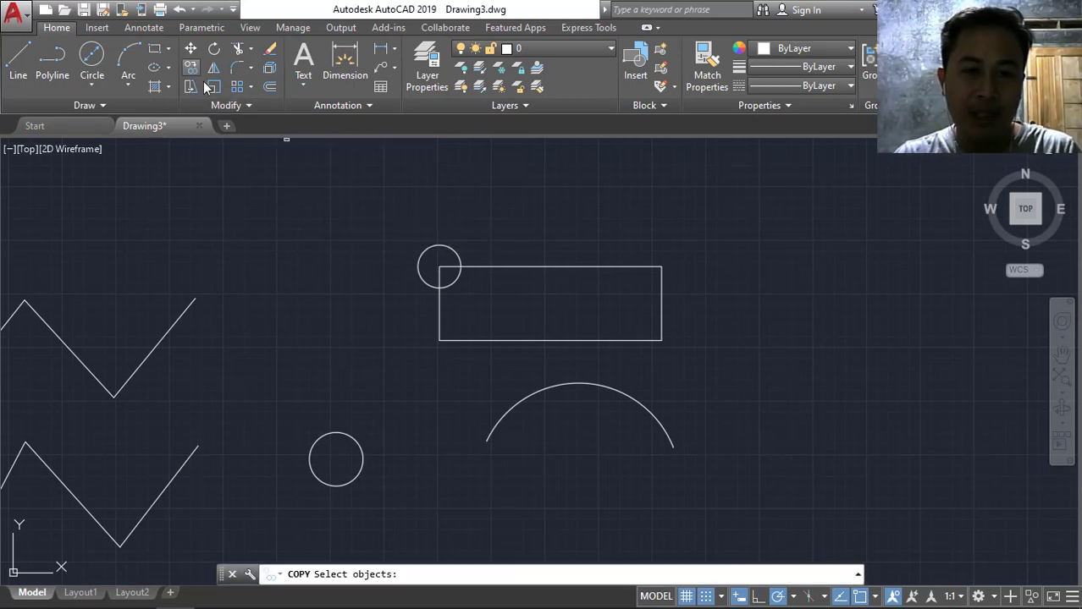
{"action": "left_click", "coordinate": [446, 246]}
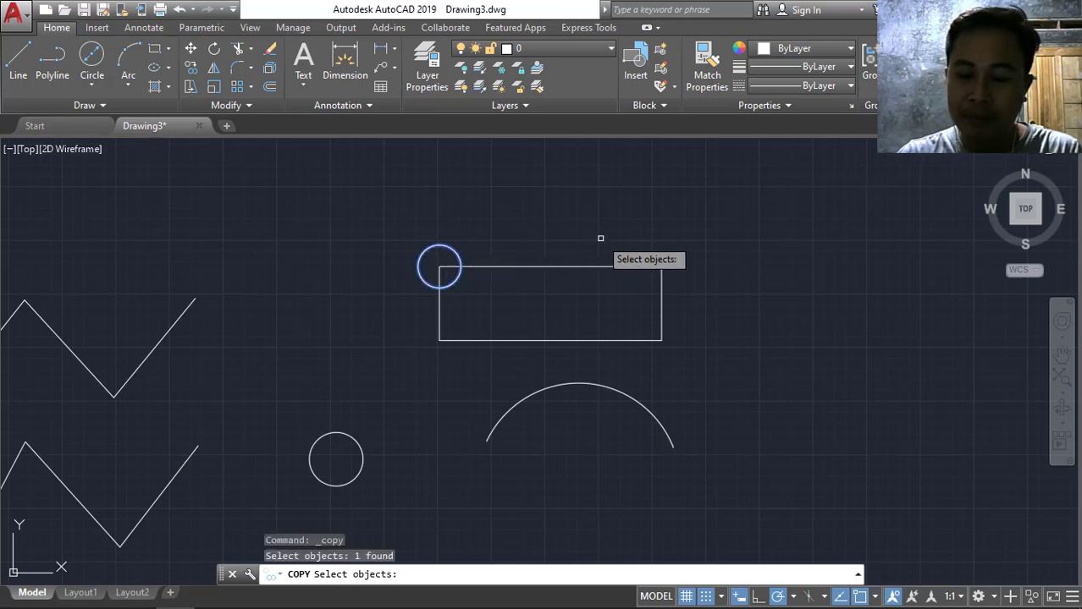
{"action": "key", "text": "Return"}
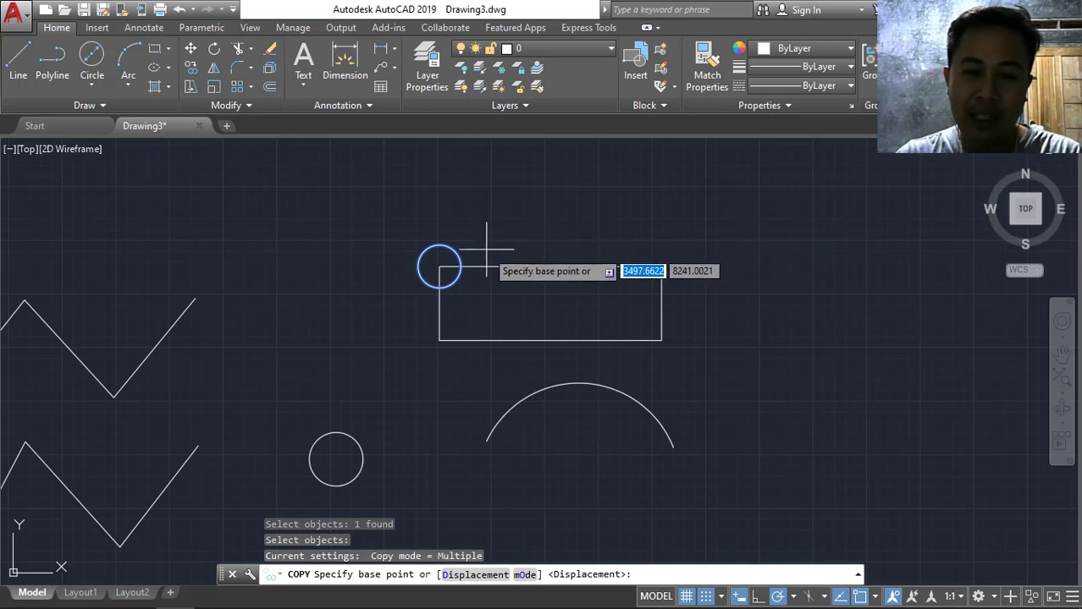
{"action": "left_click", "coordinate": [439, 266]}
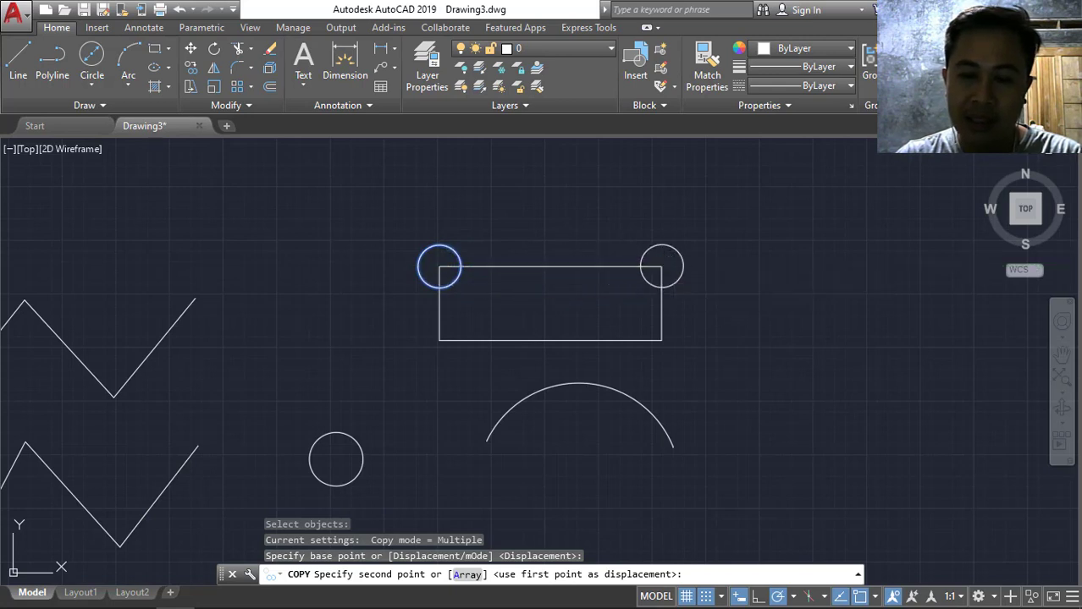
{"action": "left_click", "coordinate": [661, 267]}
{"action": "left_click", "coordinate": [661, 341]}
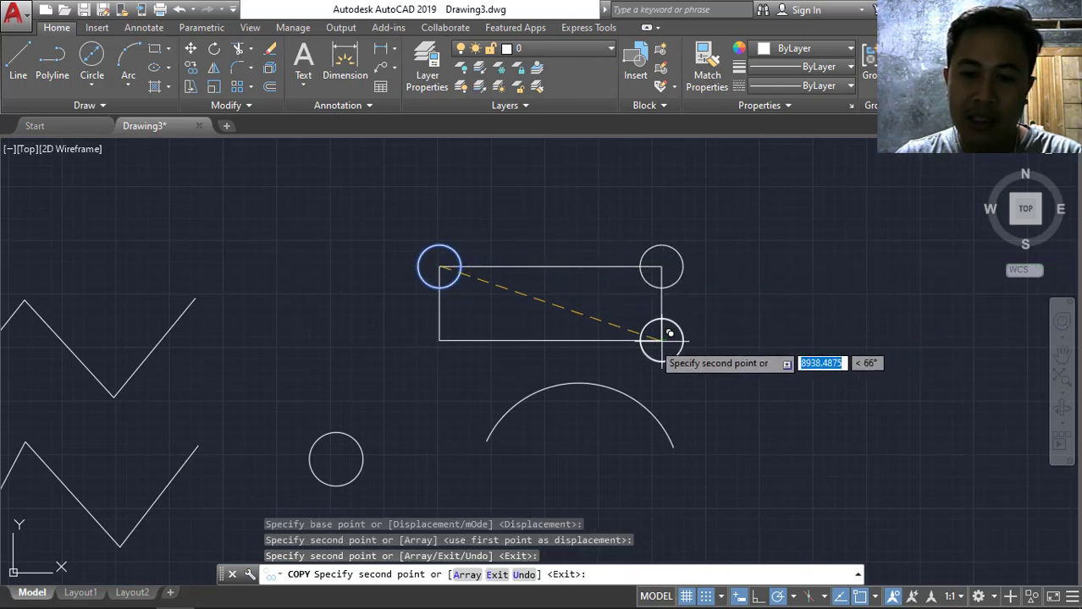
{"action": "left_click", "coordinate": [439, 341]}
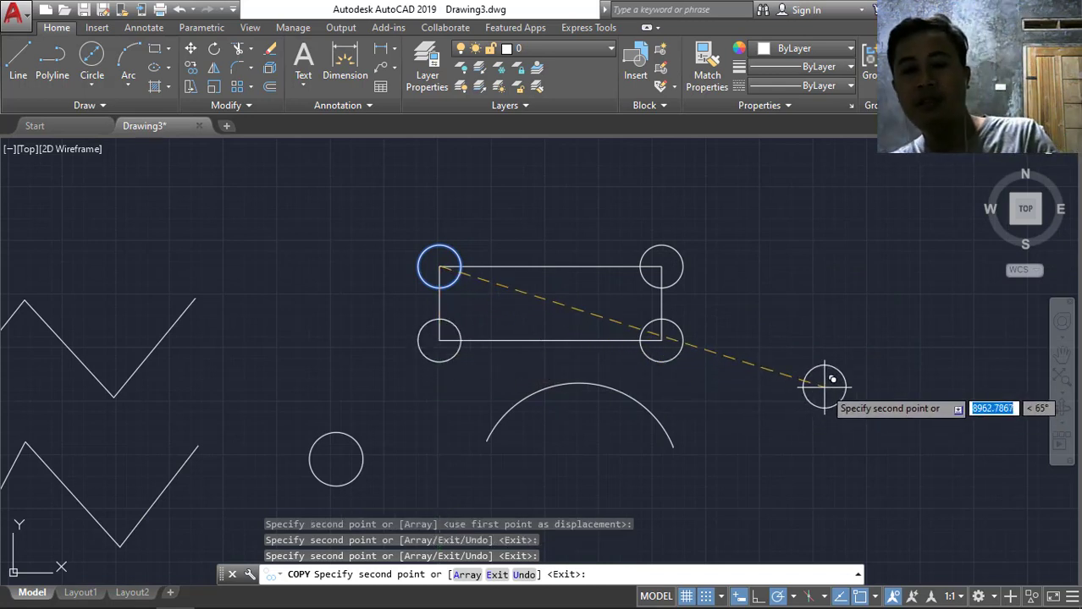
{"action": "key", "text": "Escape"}
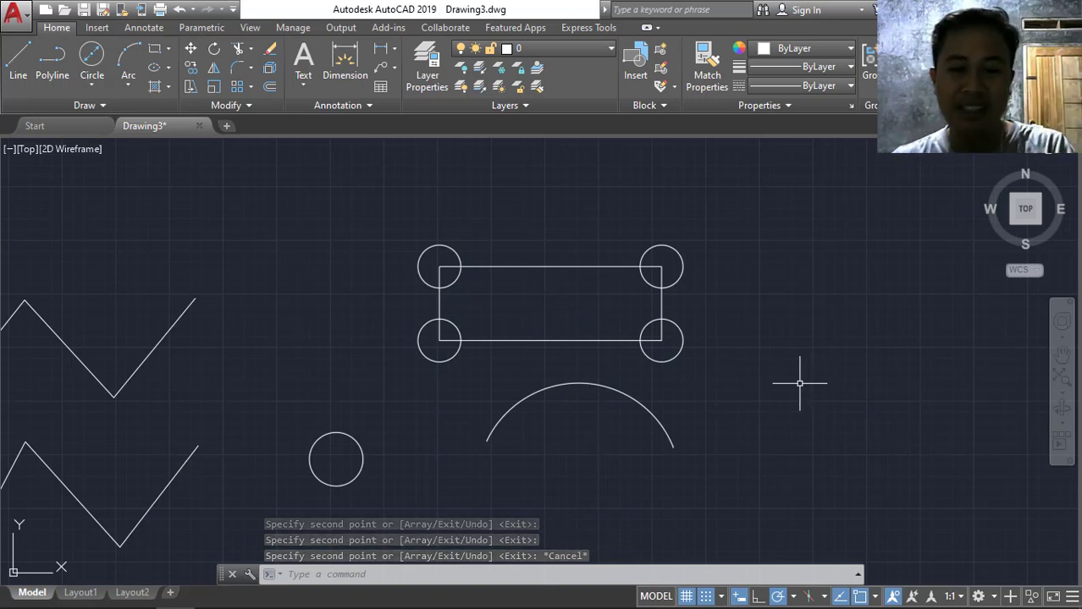
{"action": "key", "text": "ctrl+z"}
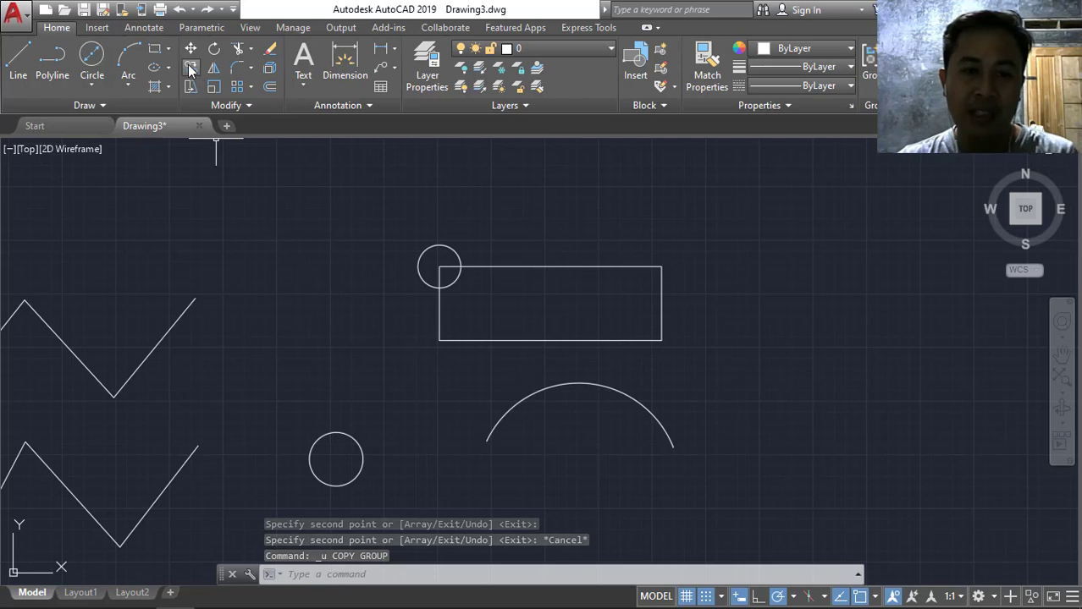
Copy the corner circle to the other three corners and both long edges' midpoints.
{"action": "left_click", "coordinate": [190, 69]}
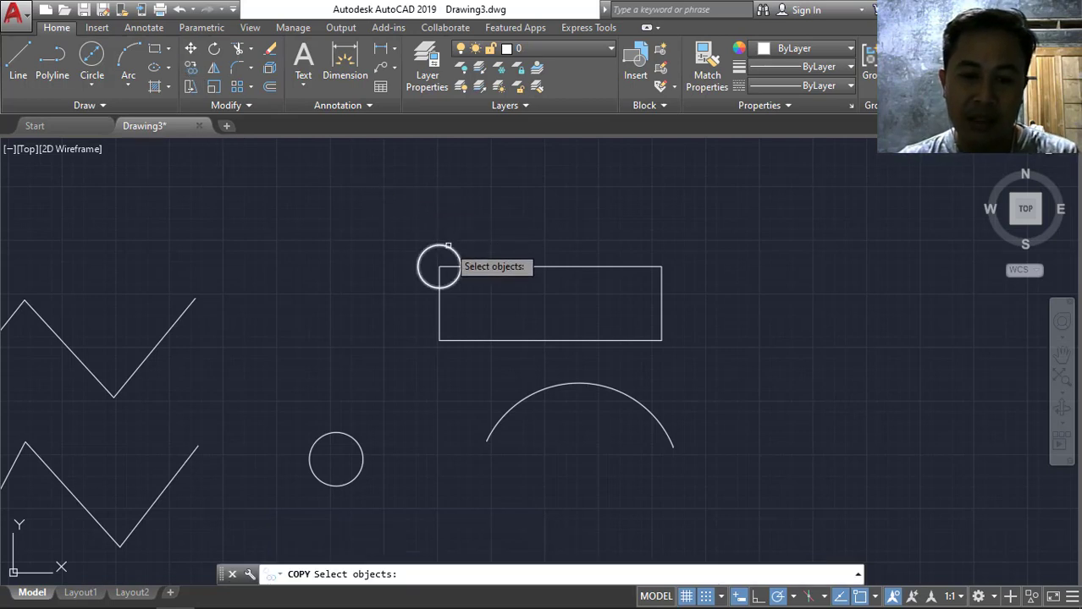
{"action": "left_click", "coordinate": [447, 246]}
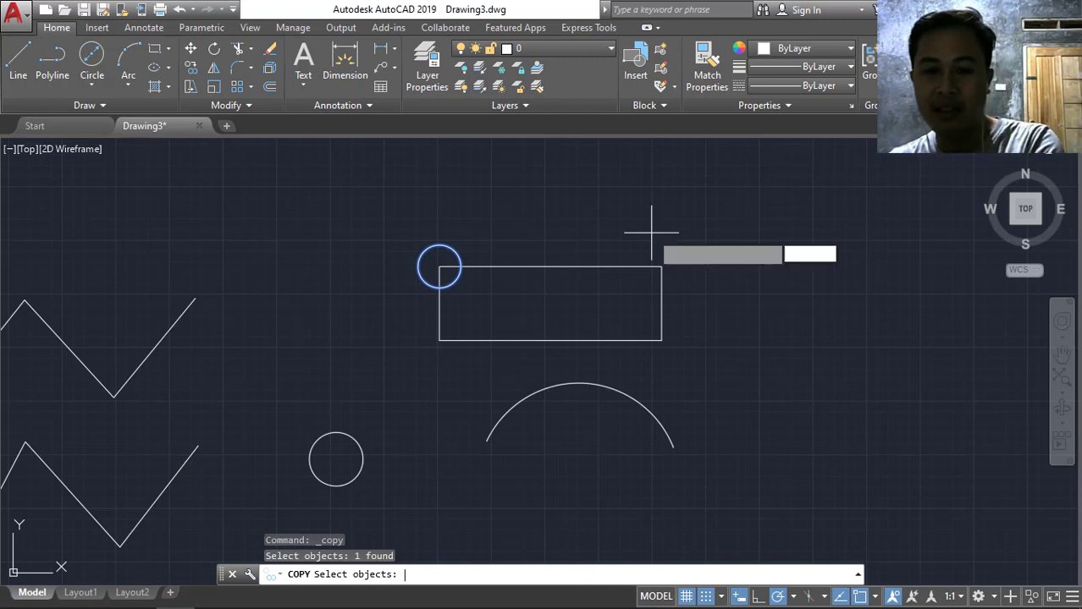
{"action": "key", "text": "Return"}
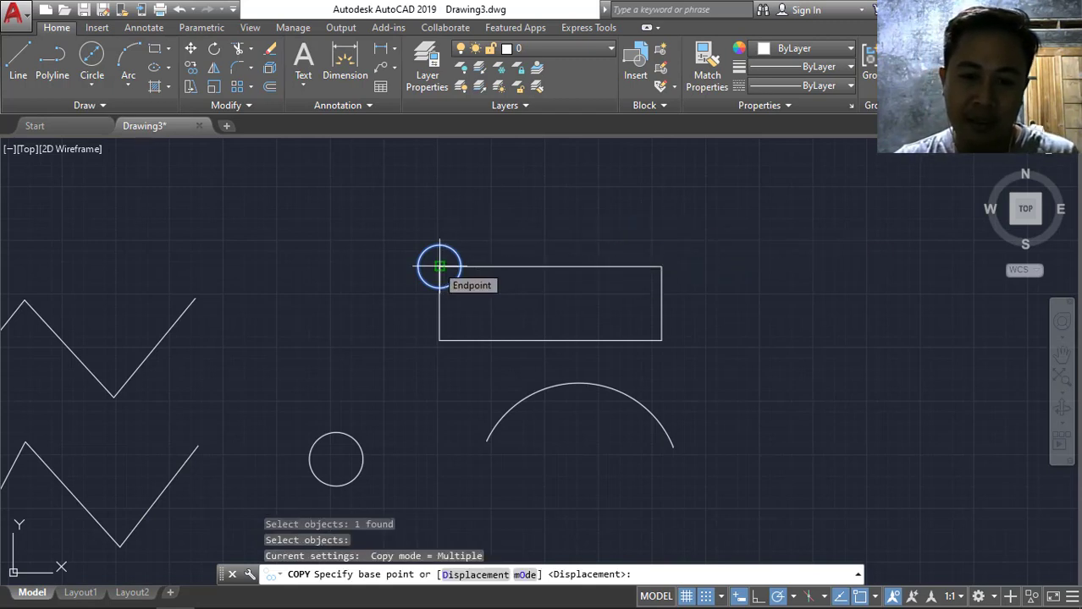
{"action": "left_click", "coordinate": [439, 267]}
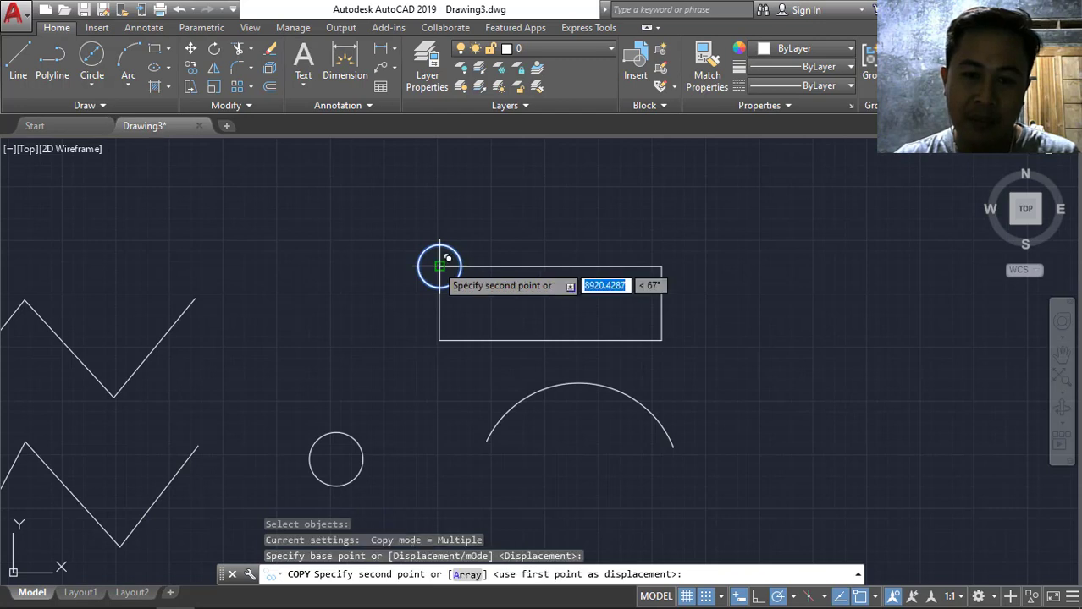
{"action": "left_click", "coordinate": [661, 267]}
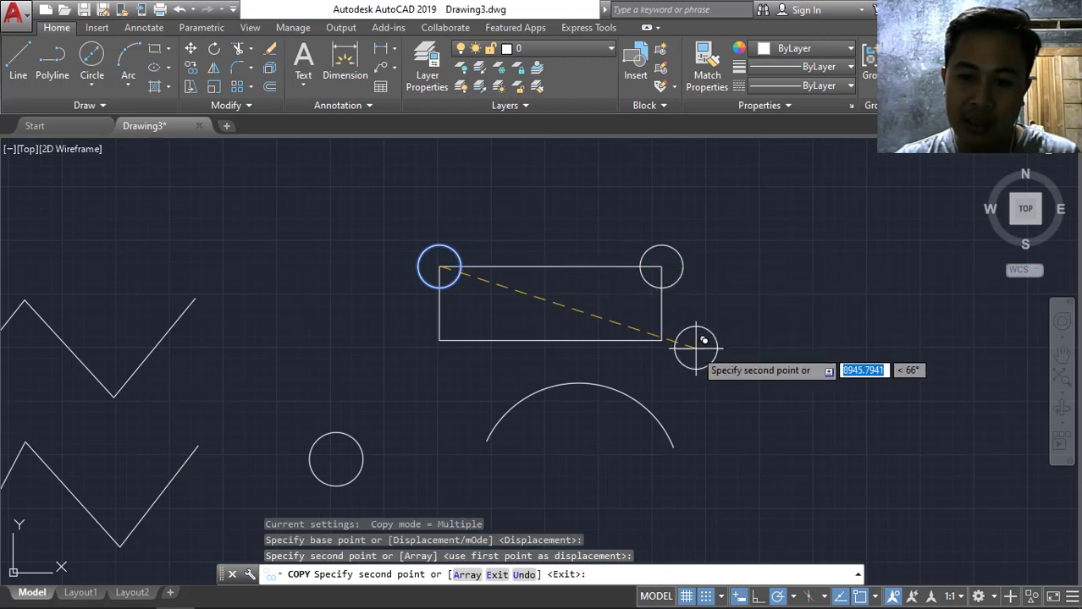
{"action": "left_click", "coordinate": [661, 340]}
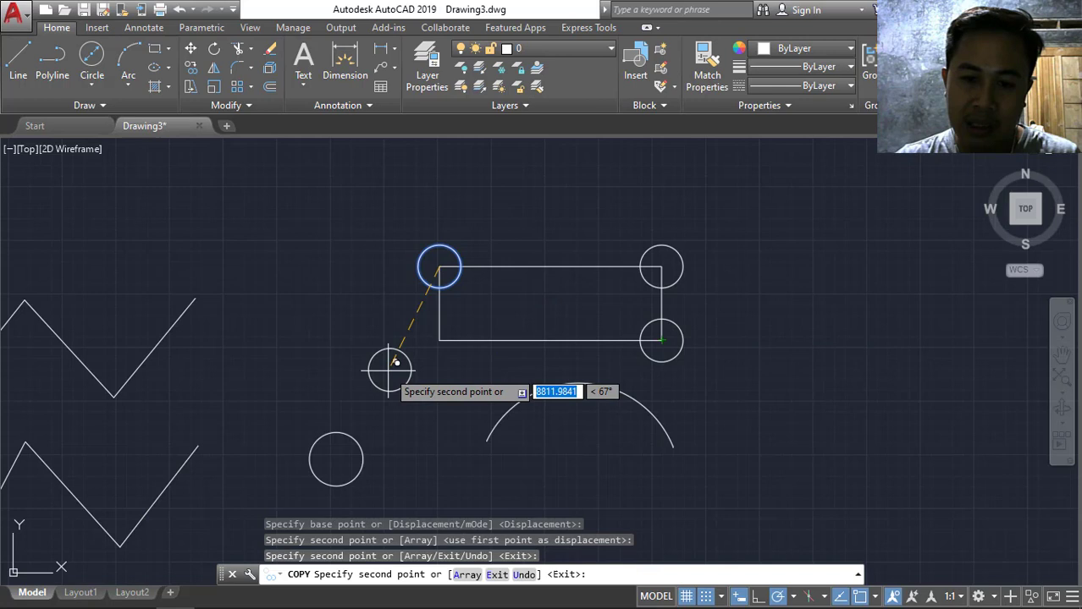
{"action": "left_click", "coordinate": [439, 341]}
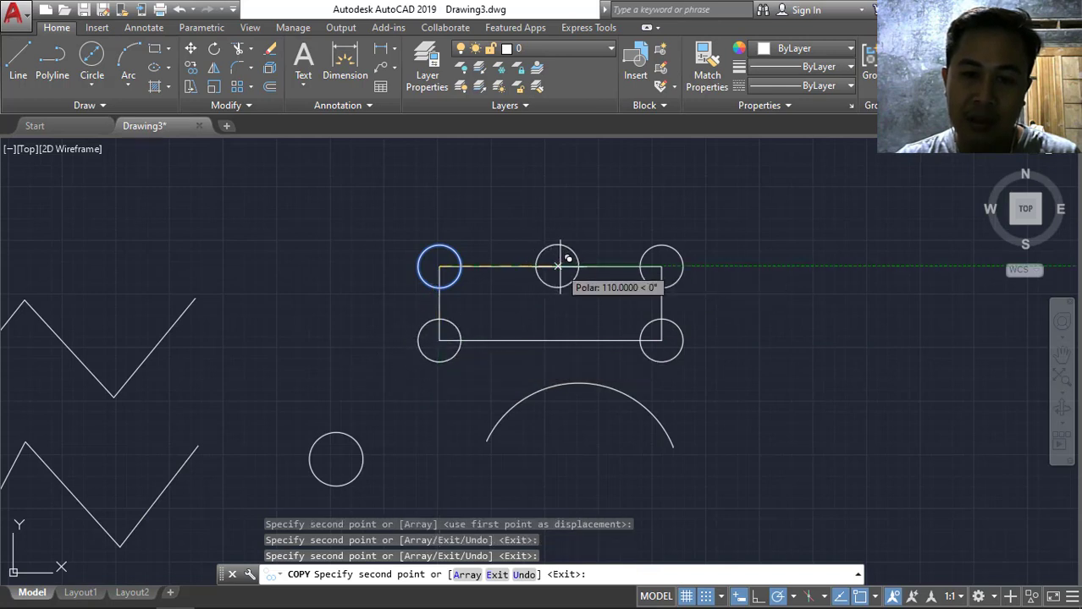
{"action": "left_click", "coordinate": [550, 267]}
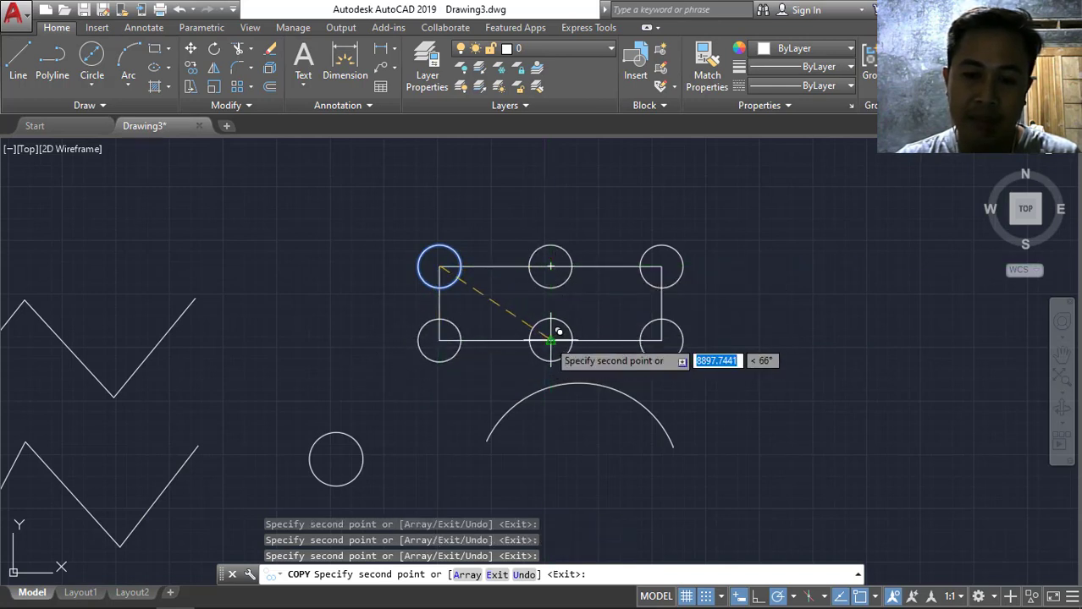
{"action": "left_click", "coordinate": [551, 340]}
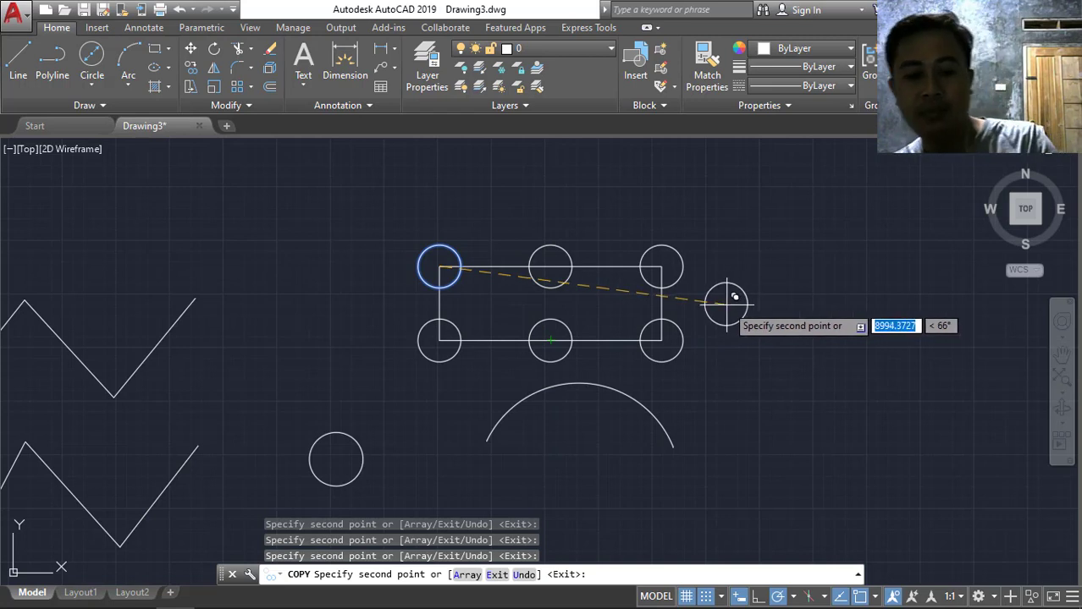
{"action": "key", "text": "Escape"}
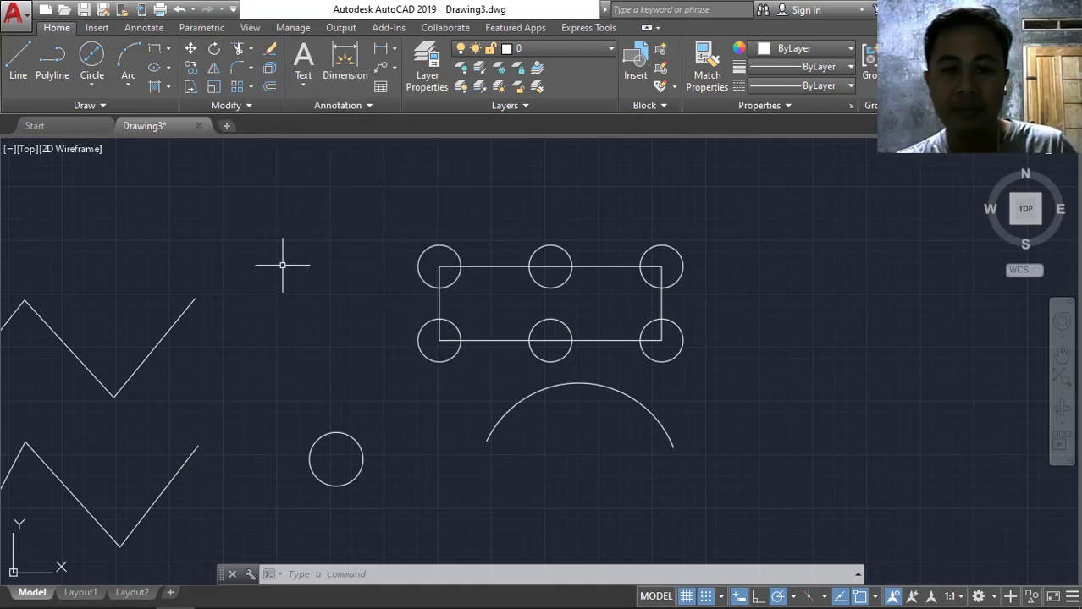
Draw a vertical line to the right of the circled rectangle.
{"action": "key", "text": "Escape"}
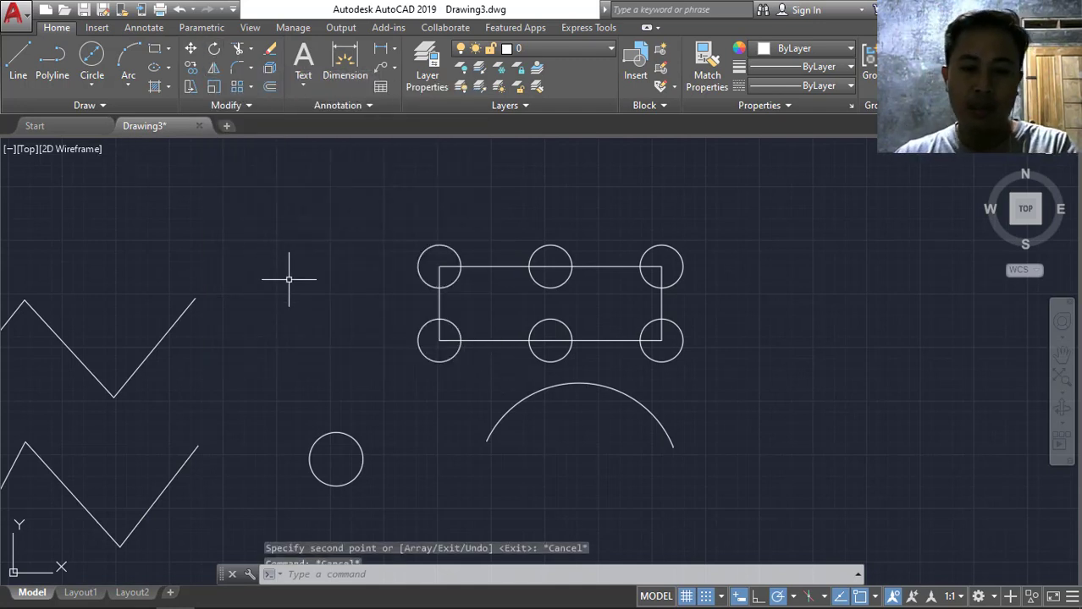
{"action": "key", "text": "Escape"}
{"action": "left_click", "coordinate": [17, 61]}
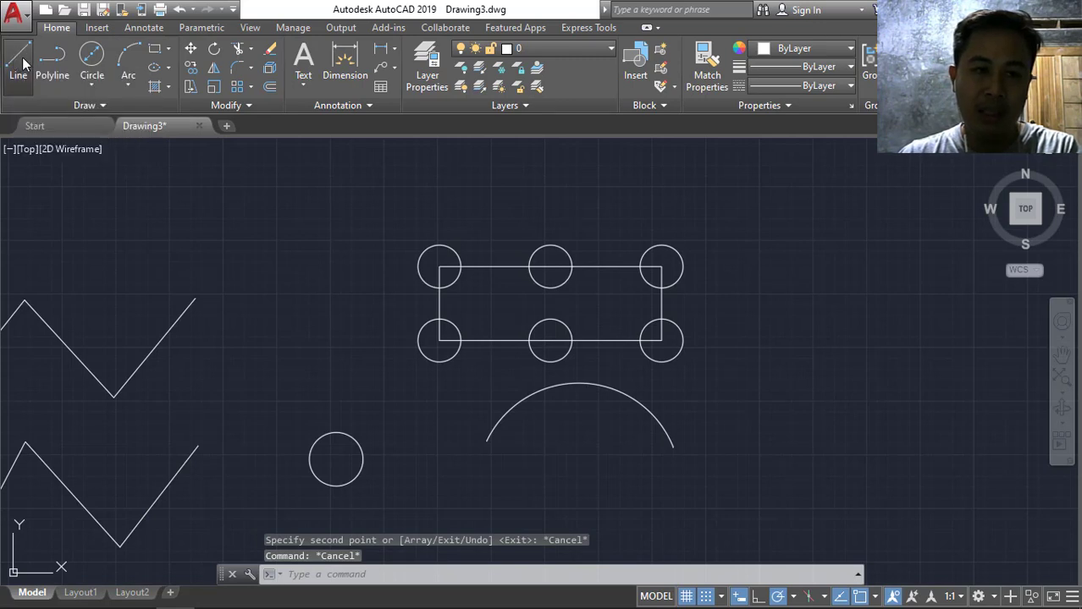
{"action": "left_click", "coordinate": [763, 380]}
{"action": "key", "text": "Escape"}
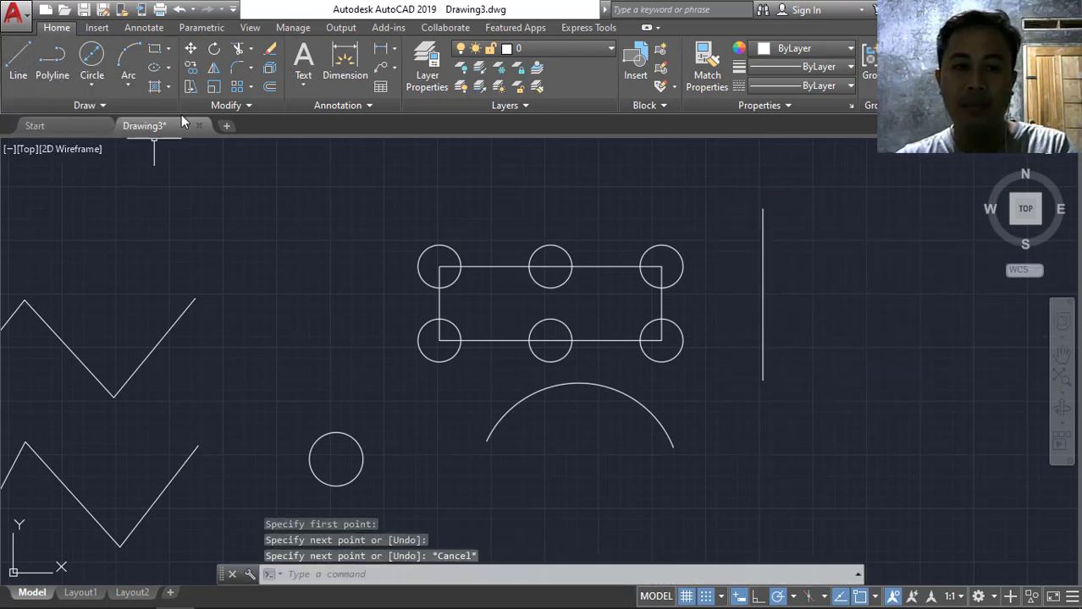
{"action": "left_click", "coordinate": [213, 70]}
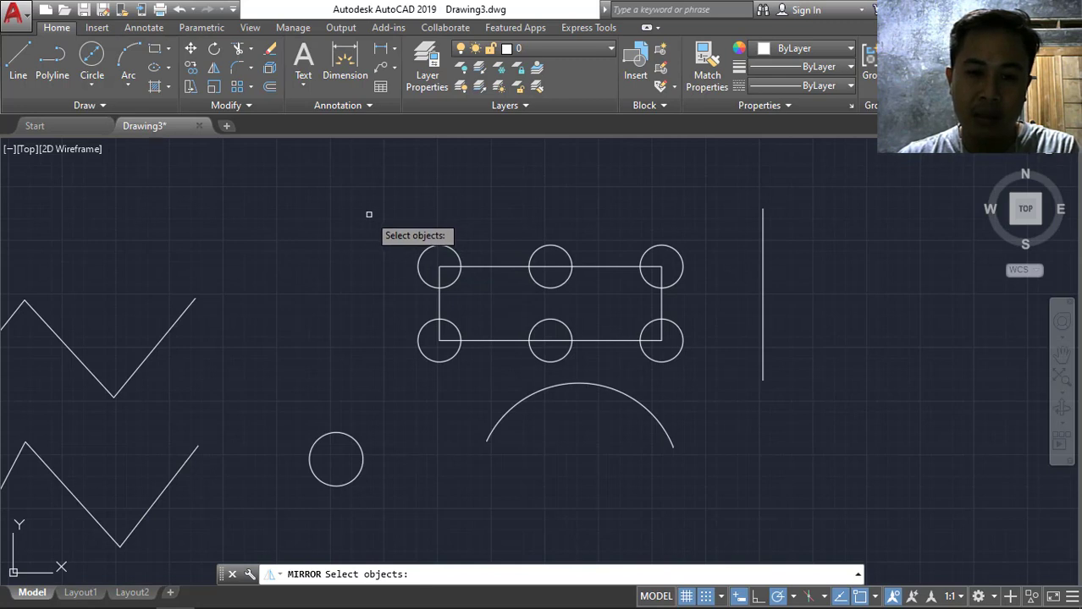
Mirror the rectangle and its six circles about the vertical line's endpoints, keeping the originals.
{"action": "left_click", "coordinate": [369, 214]}
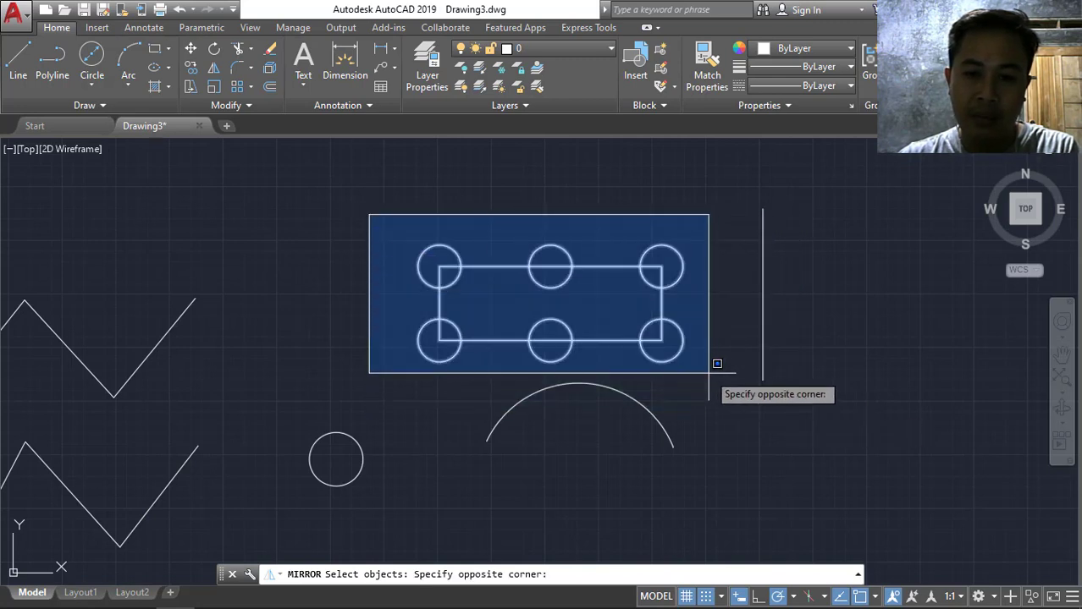
{"action": "left_click", "coordinate": [709, 373]}
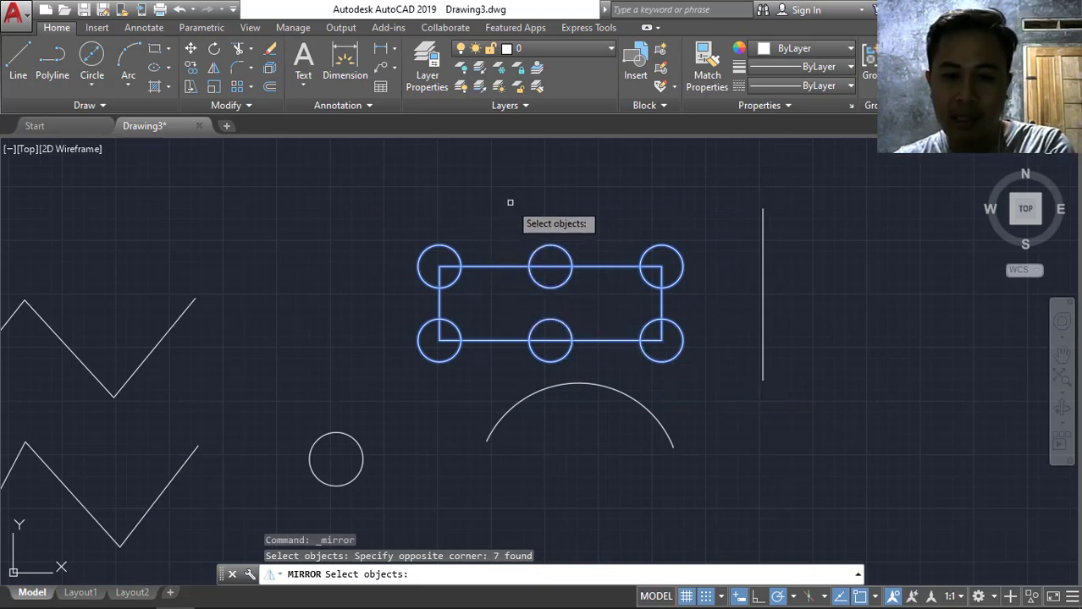
{"action": "key", "text": "Return"}
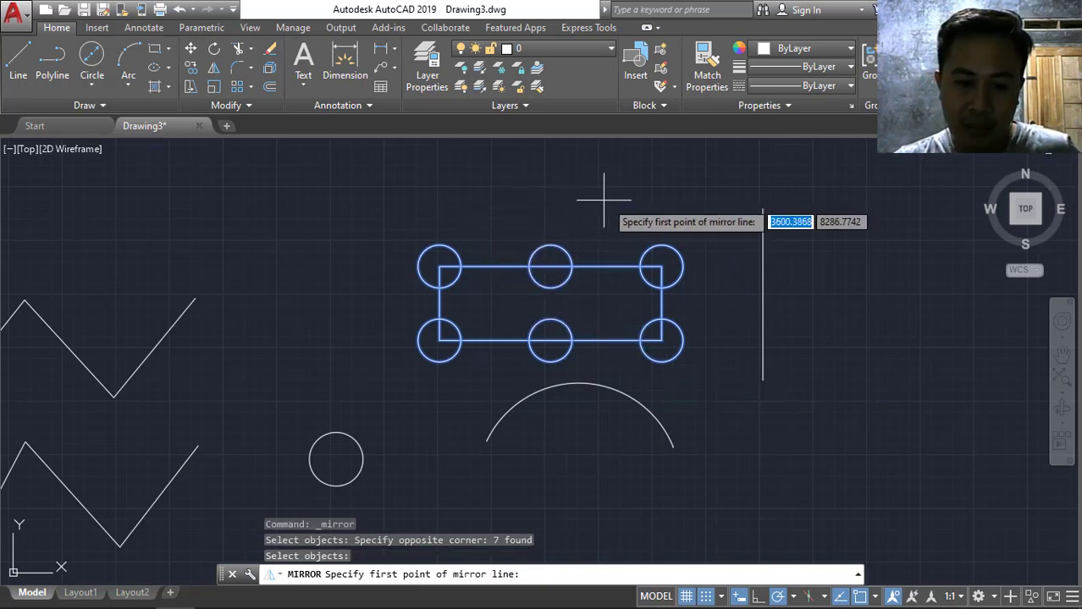
{"action": "left_click", "coordinate": [762, 207]}
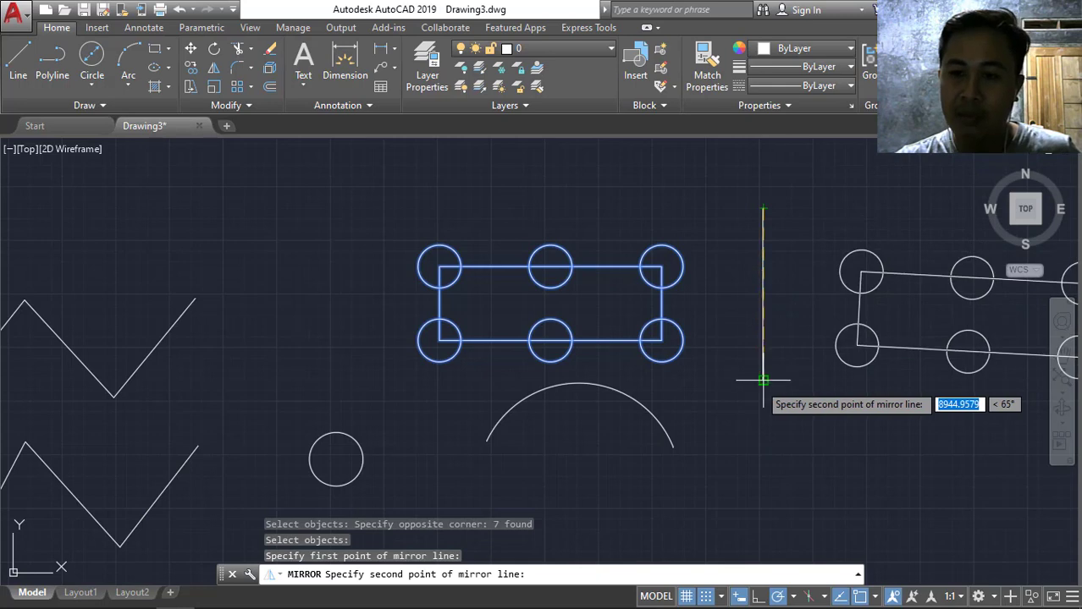
{"action": "left_click", "coordinate": [762, 381]}
{"action": "scroll", "coordinate": [723, 453], "scroll_direction": "up", "scroll_amount": 4}
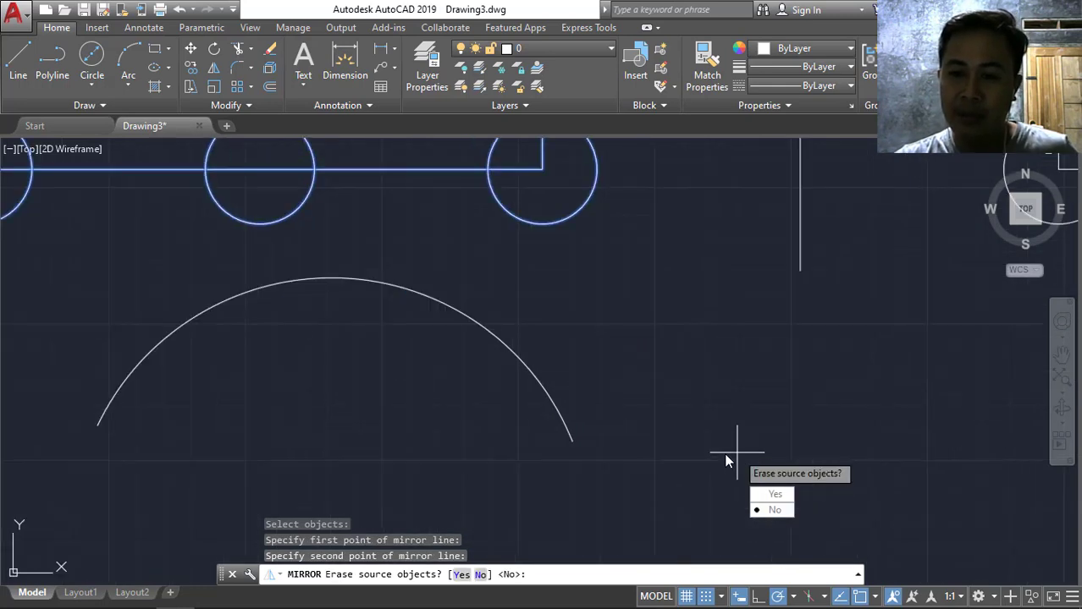
{"action": "scroll", "coordinate": [719, 451], "scroll_direction": "down", "scroll_amount": 7}
{"action": "scroll", "coordinate": [745, 440], "scroll_direction": "down", "scroll_amount": 3}
{"action": "scroll", "coordinate": [768, 438], "scroll_direction": "up", "scroll_amount": 3}
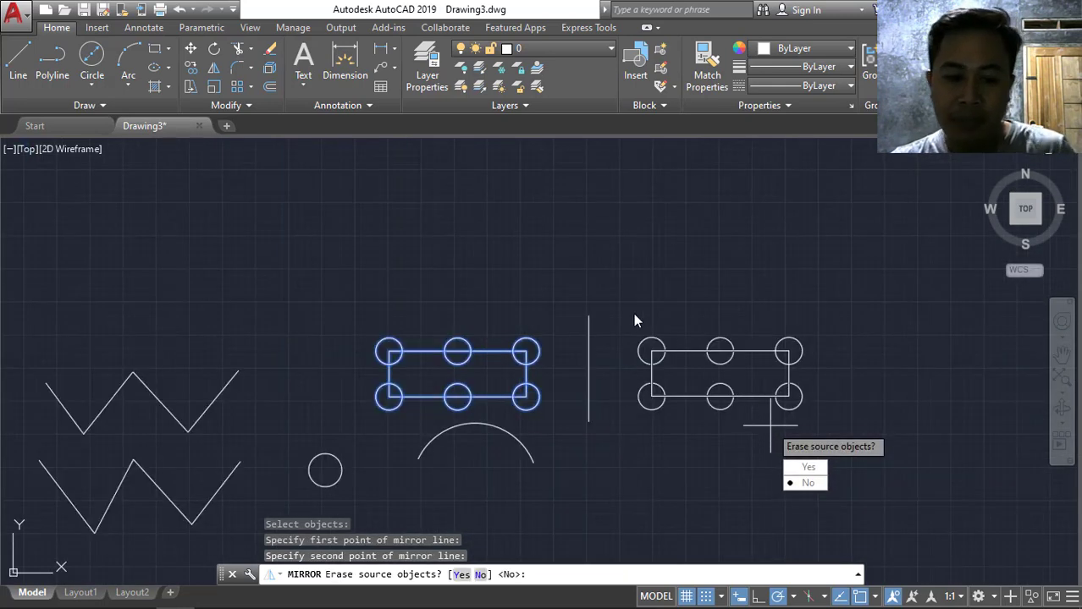
{"action": "key", "text": "Return"}
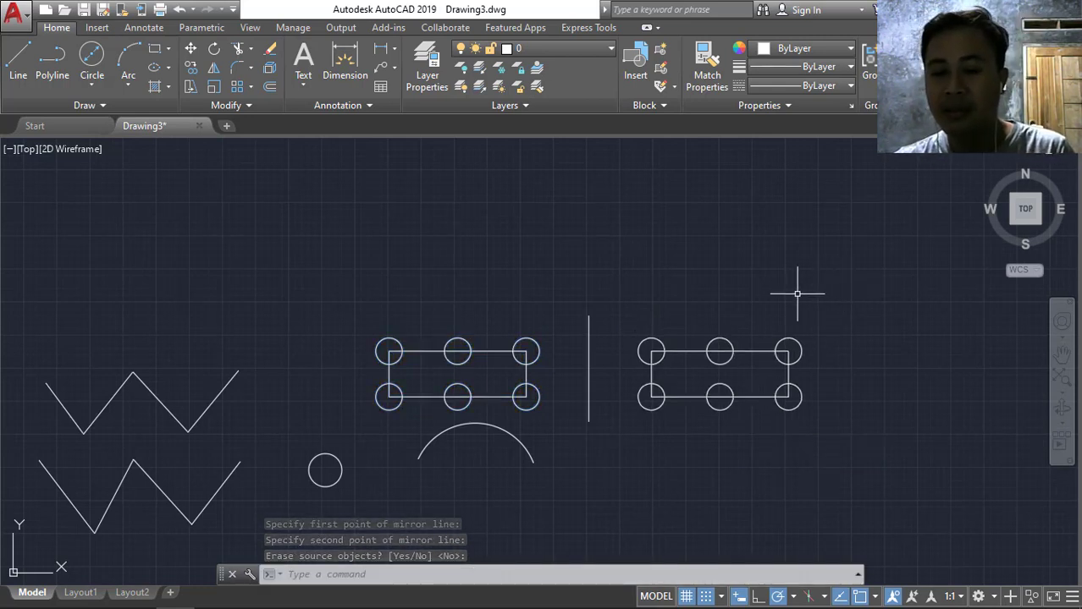
{"action": "scroll", "coordinate": [618, 373], "scroll_direction": "up", "scroll_amount": 2}
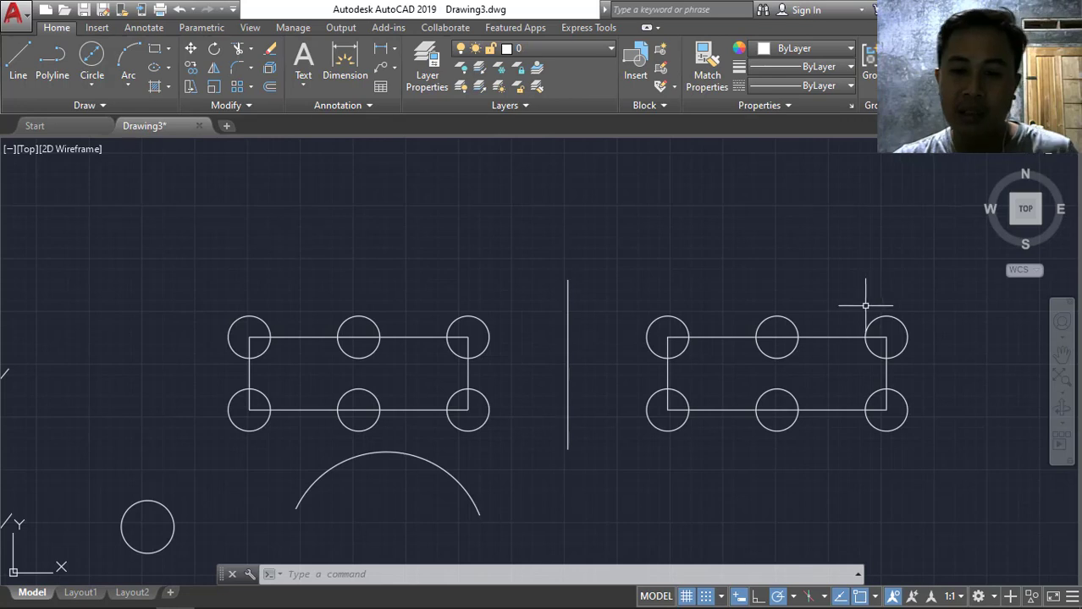
Undo the last view change and the mirrored copy, abandoning a newly started Mirror.
{"action": "key", "text": "ctrl+z"}
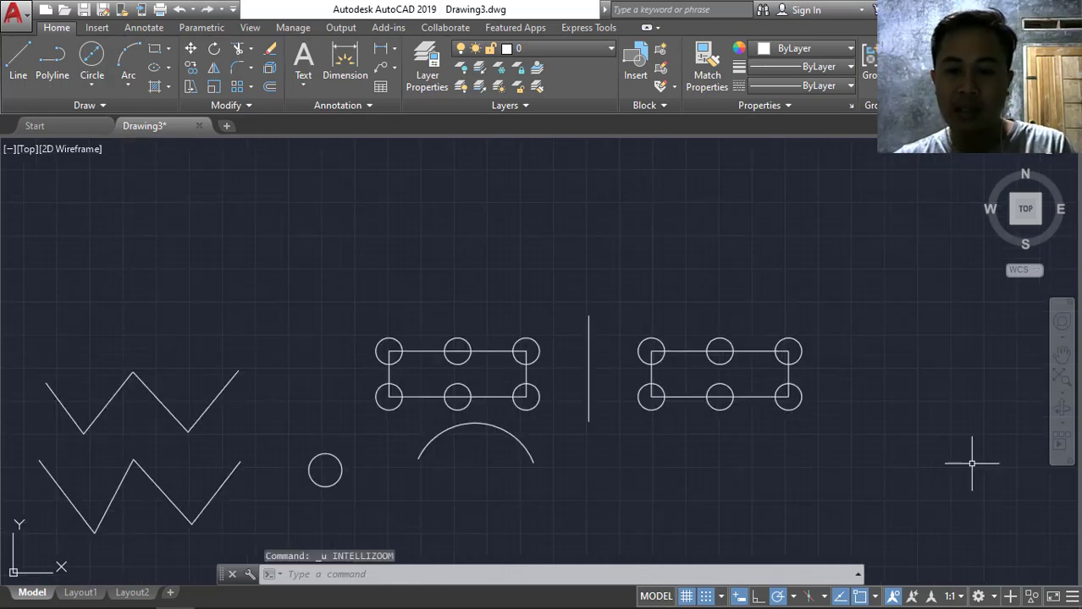
{"action": "key", "text": "ctrl+z"}
{"action": "key", "text": "ctrl+z"}
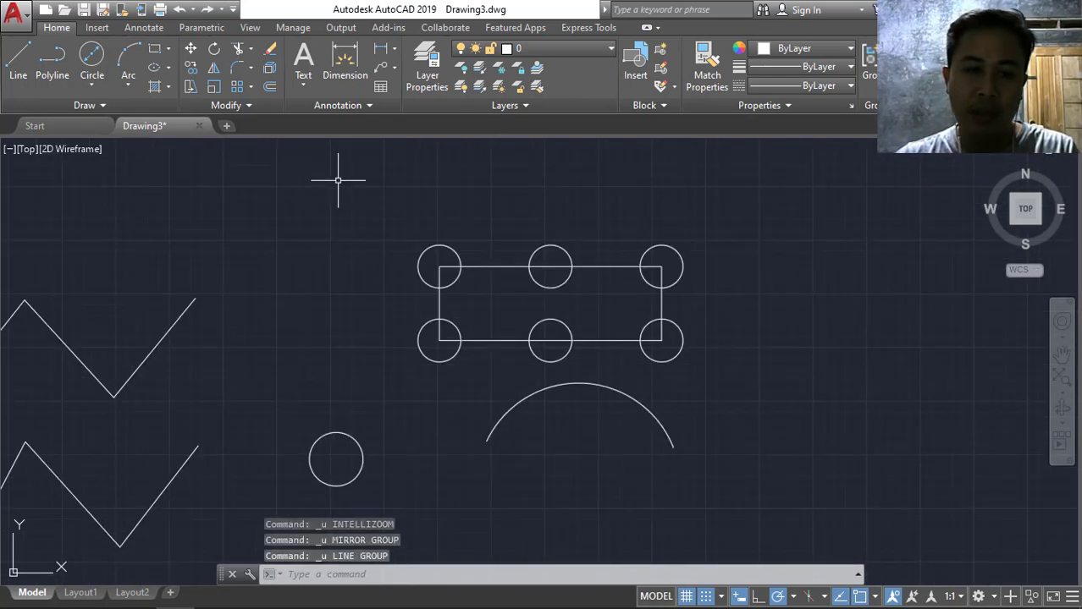
{"action": "left_click", "coordinate": [213, 68]}
{"action": "left_click", "coordinate": [362, 199]}
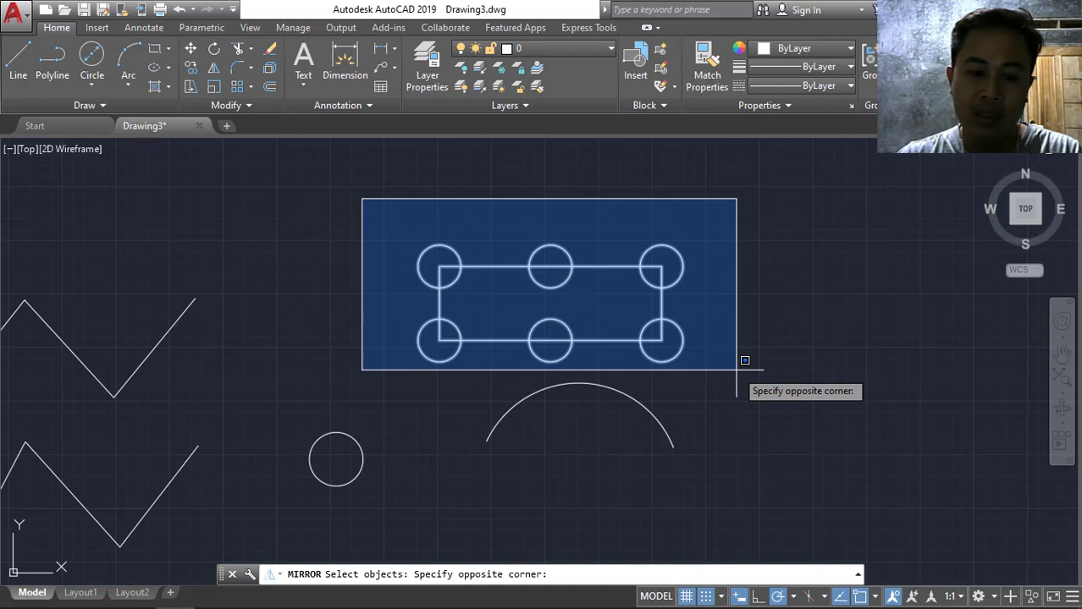
{"action": "key", "text": "Escape"}
{"action": "key", "text": "Escape"}
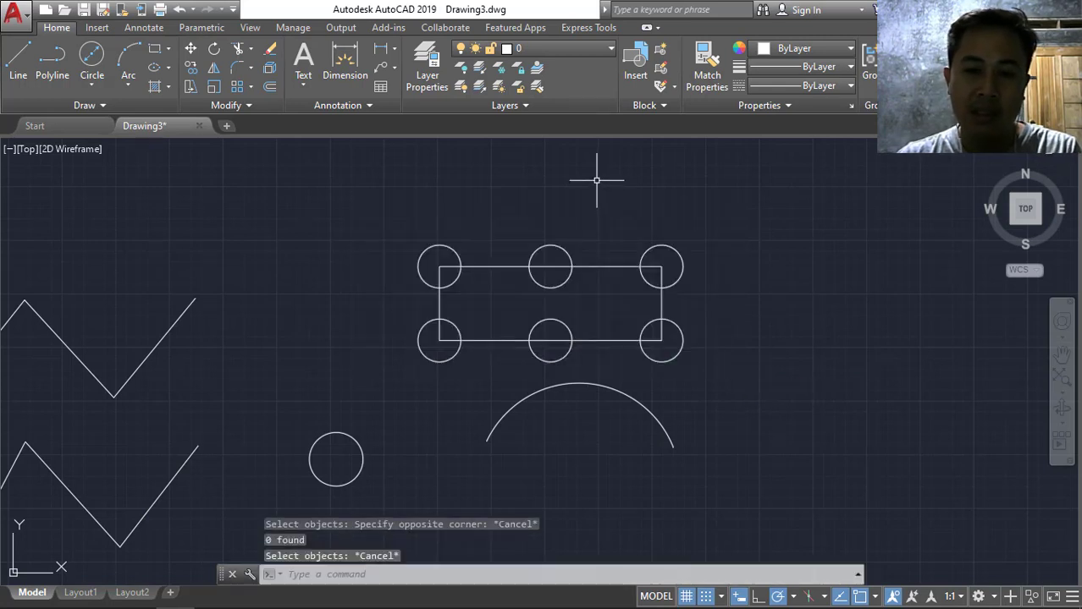
Erase the four middle and right circles, leaving only the two left corner circles.
{"action": "left_click", "coordinate": [505, 188]}
{"action": "left_click", "coordinate": [731, 371]}
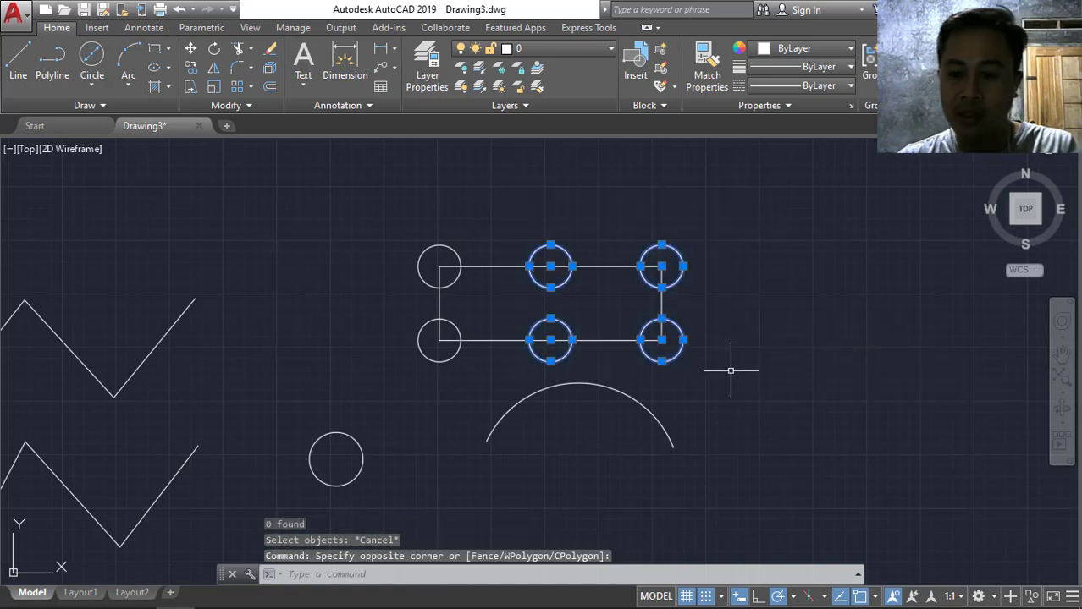
{"action": "key", "text": "Delete"}
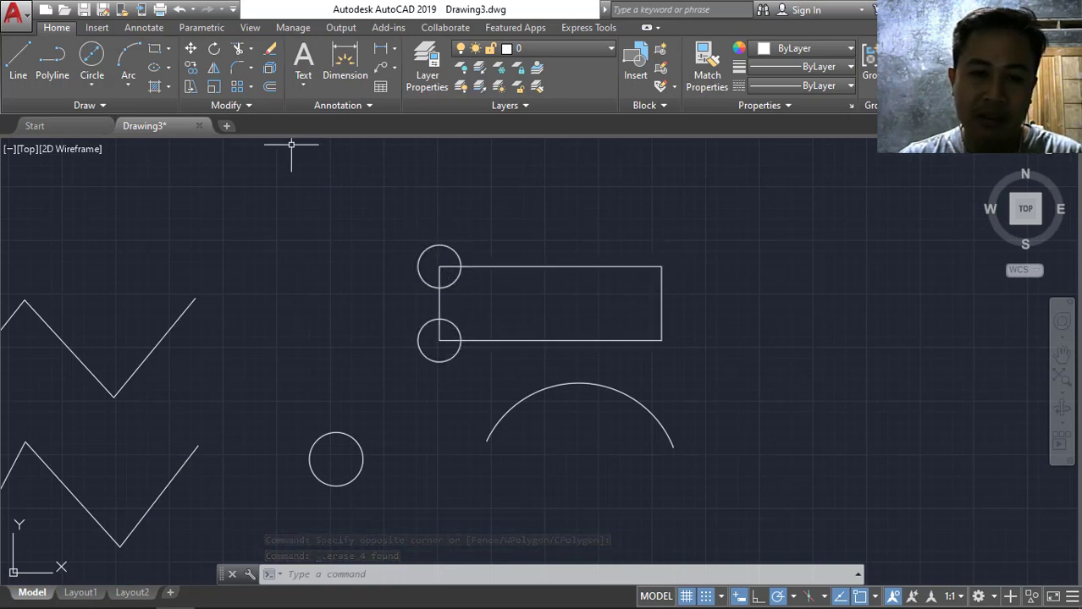
Start mirroring the two left circles about the rectangle's top-to-bottom midpoints, then cancel.
{"action": "left_click", "coordinate": [215, 65]}
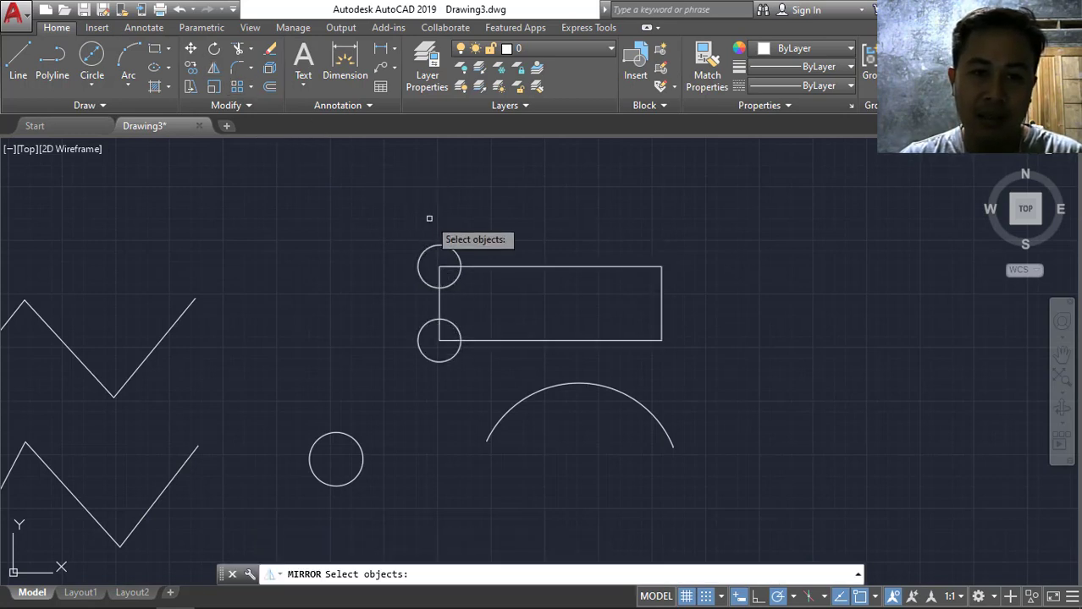
{"action": "left_click", "coordinate": [385, 214]}
{"action": "left_click", "coordinate": [467, 379]}
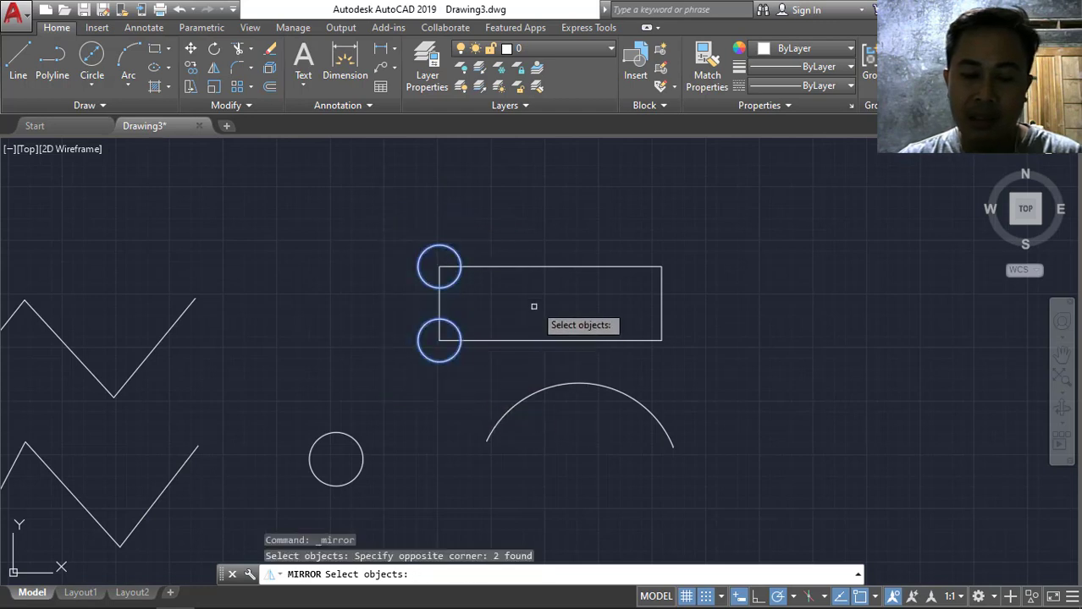
{"action": "key", "text": "Return"}
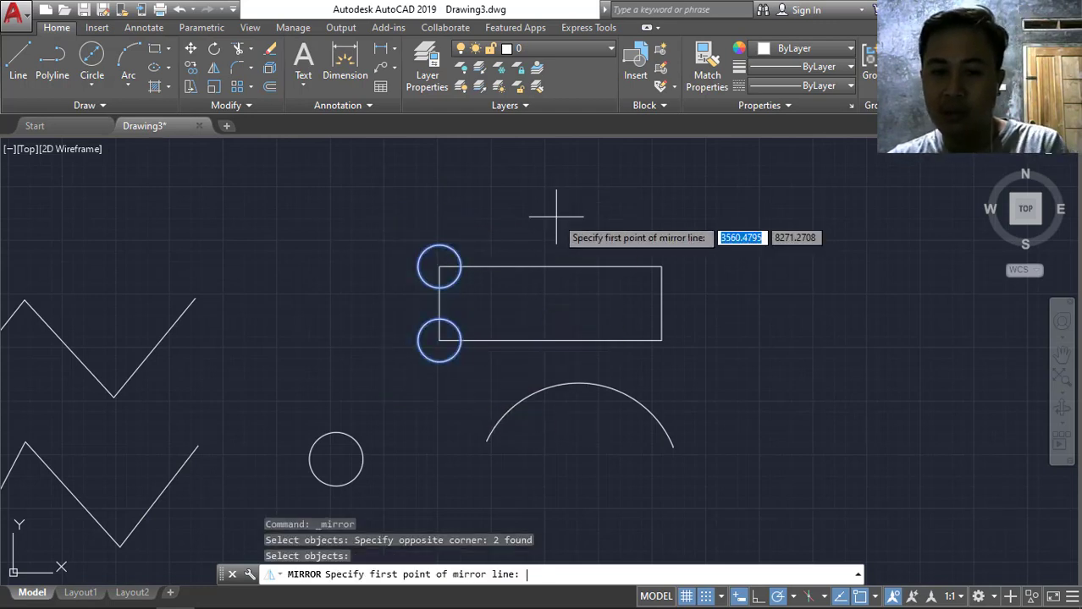
{"action": "left_click", "coordinate": [550, 267]}
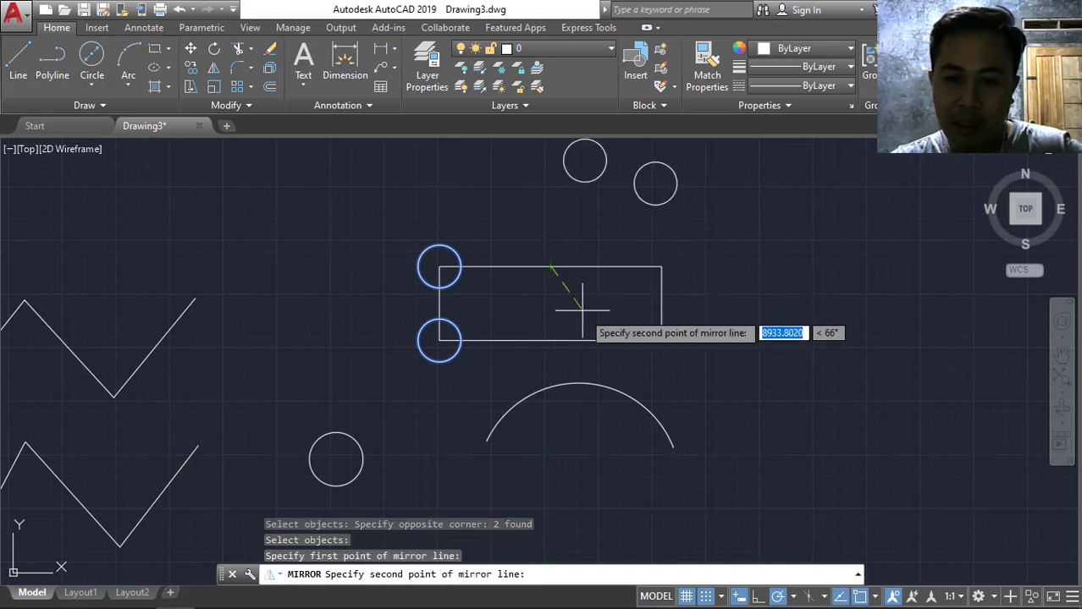
{"action": "left_click", "coordinate": [551, 341]}
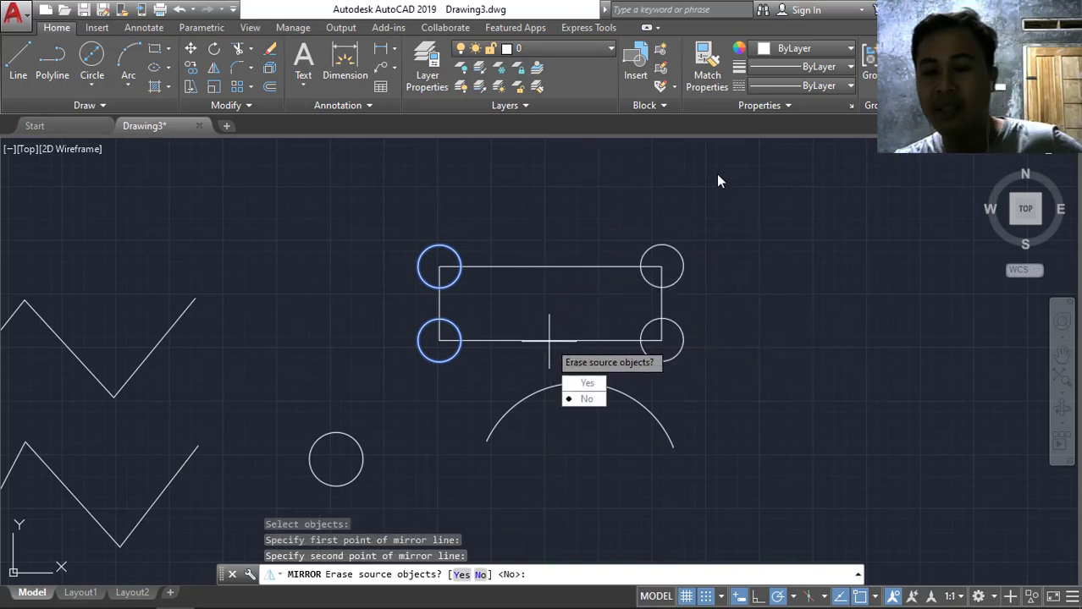
{"action": "key", "text": "Escape"}
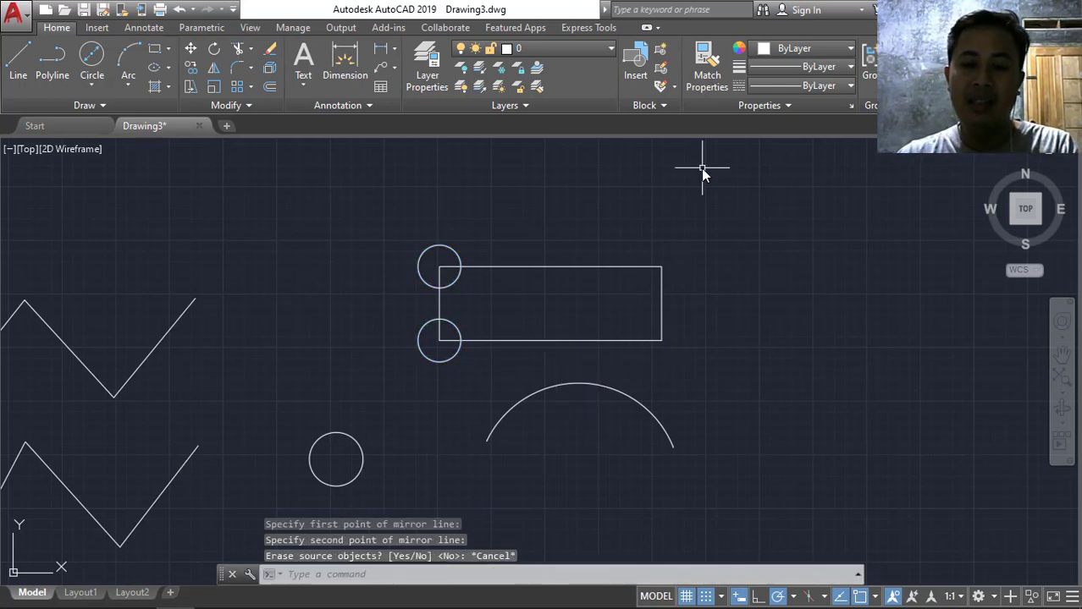
Mirror the top-left and bottom-left circles about the rectangle's vertical midline, keeping the originals.
{"action": "left_click", "coordinate": [213, 72]}
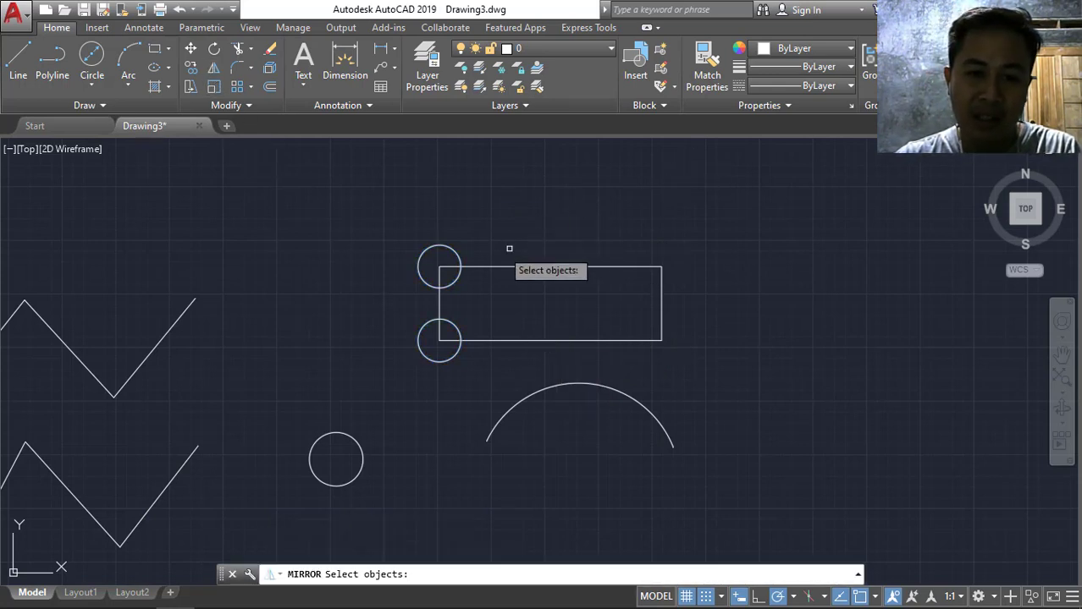
{"action": "left_click", "coordinate": [448, 245]}
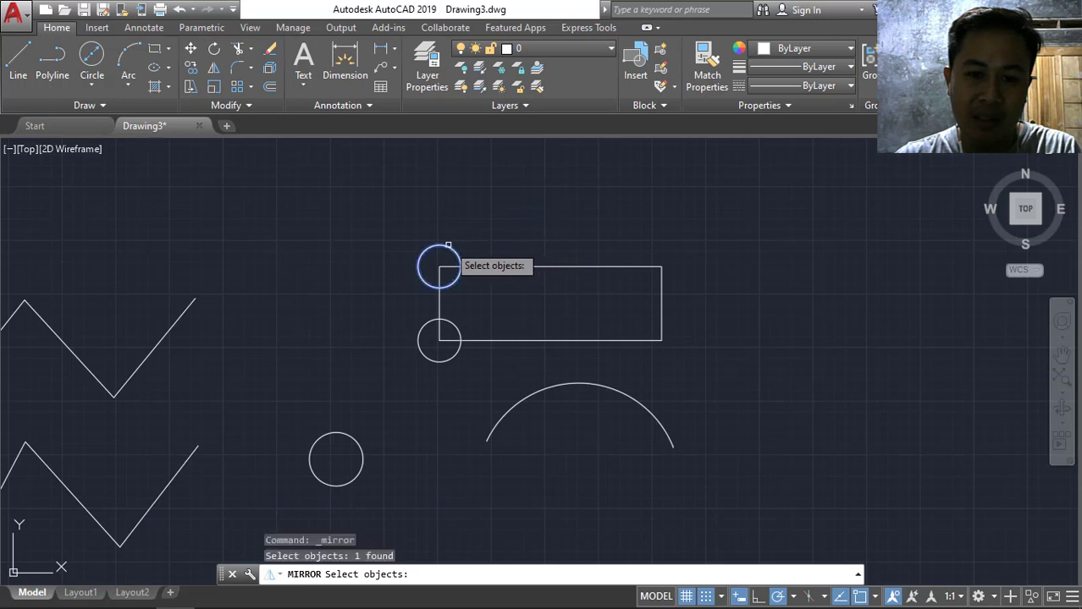
{"action": "left_click", "coordinate": [453, 325]}
{"action": "key", "text": "Return"}
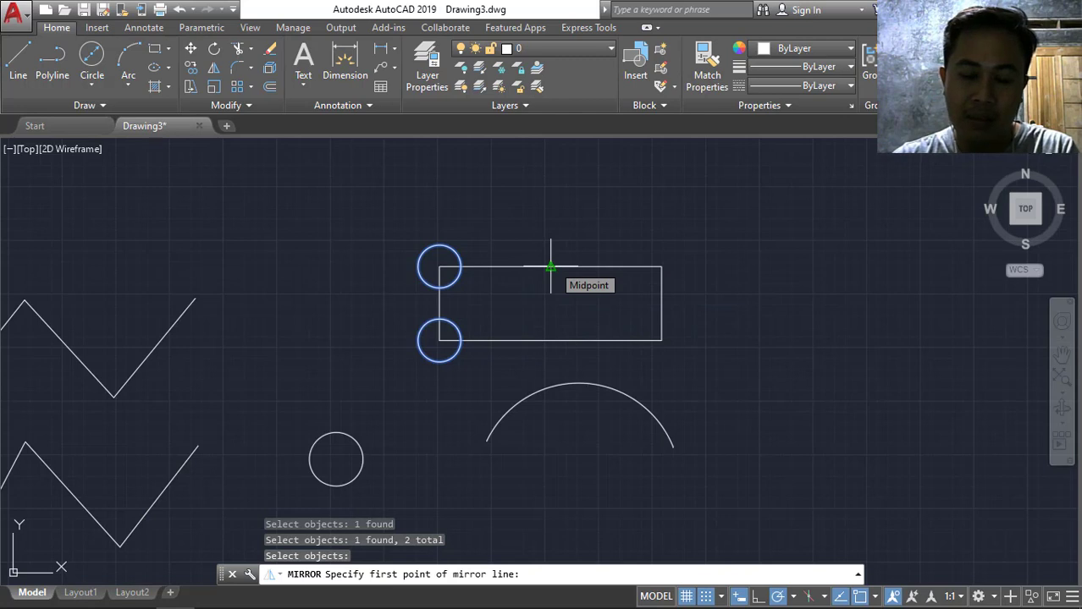
{"action": "left_click", "coordinate": [550, 267]}
{"action": "left_click", "coordinate": [551, 341]}
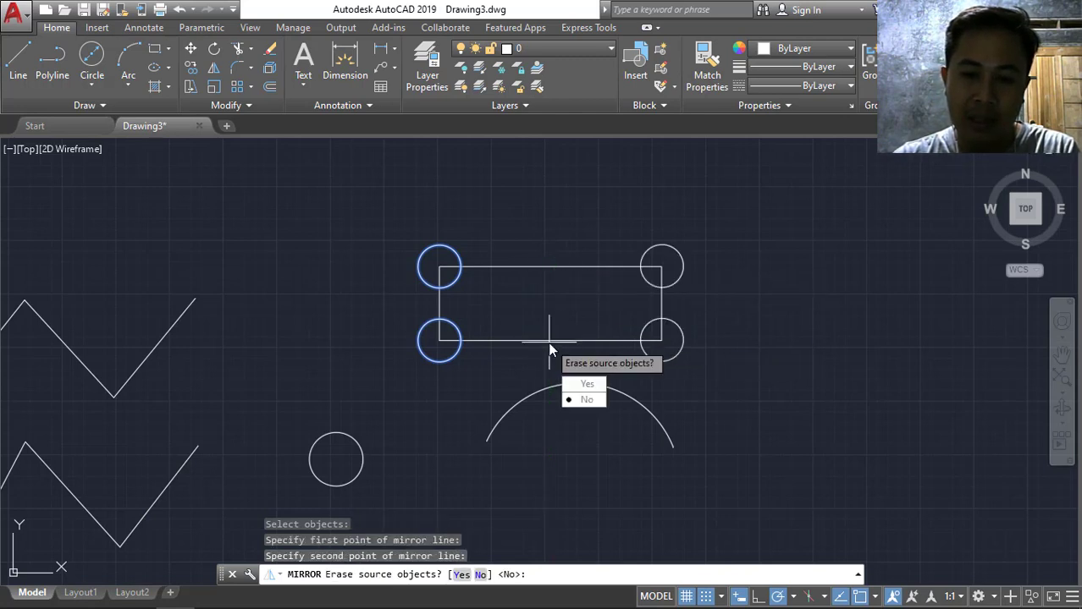
{"action": "key", "text": "Return"}
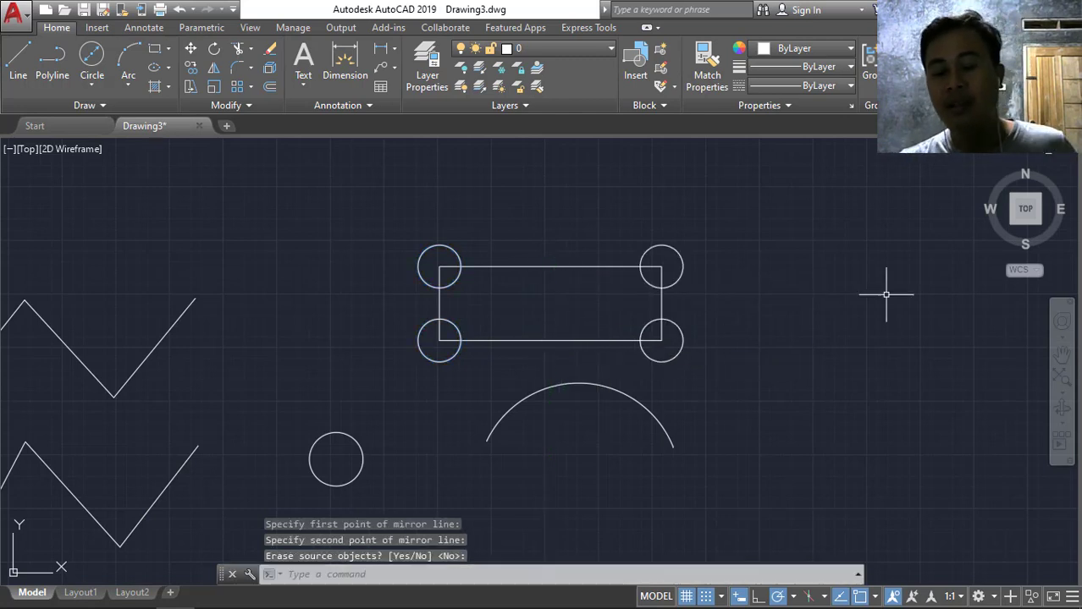
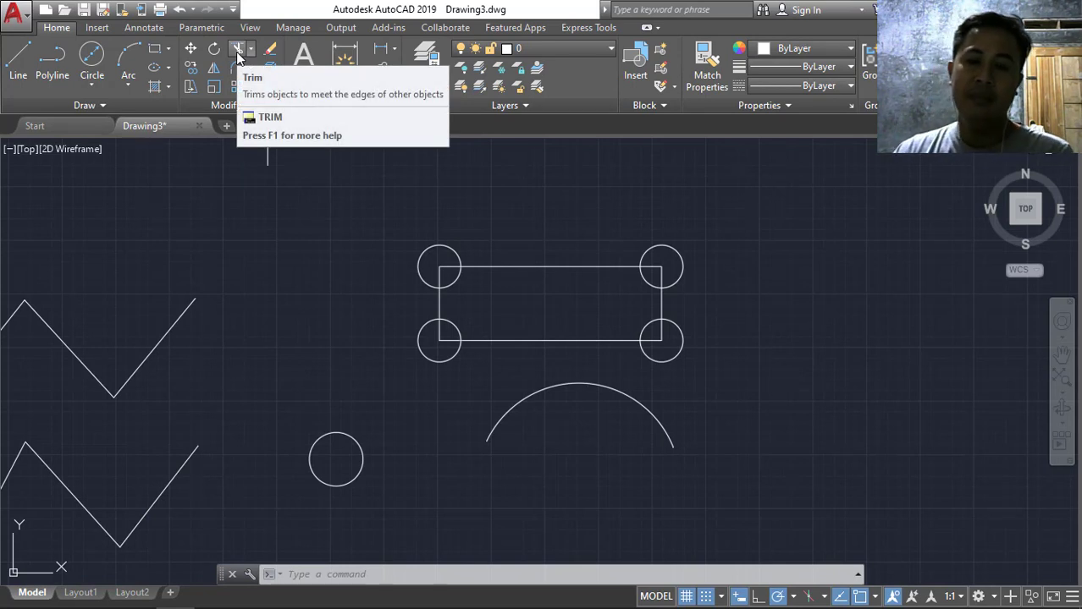
Draw a six-point zigzag line chain across the rectangle and circles, forming an A shape.
{"action": "left_click", "coordinate": [18, 58]}
{"action": "left_click", "coordinate": [374, 345]}
{"action": "left_click", "coordinate": [497, 224]}
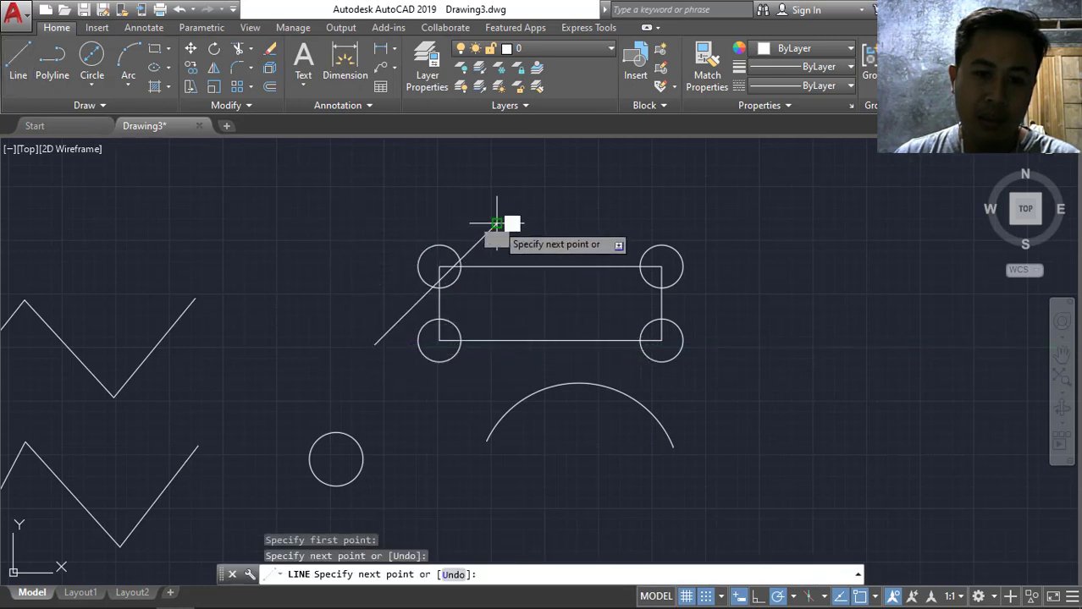
{"action": "left_click", "coordinate": [487, 440]}
{"action": "left_click", "coordinate": [573, 221]}
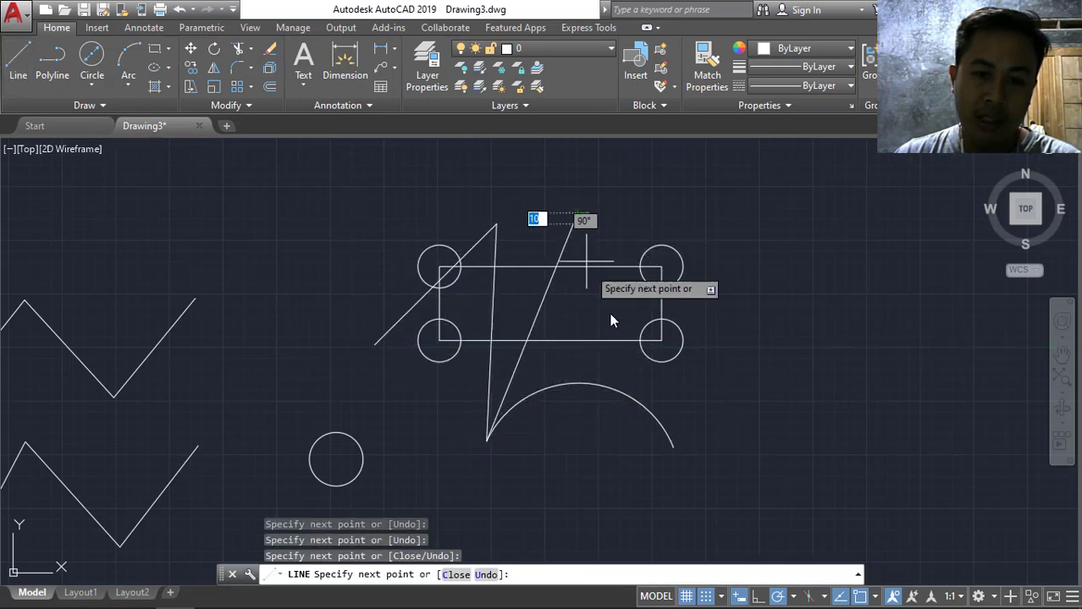
{"action": "left_click", "coordinate": [627, 373]}
{"action": "left_click", "coordinate": [695, 220]}
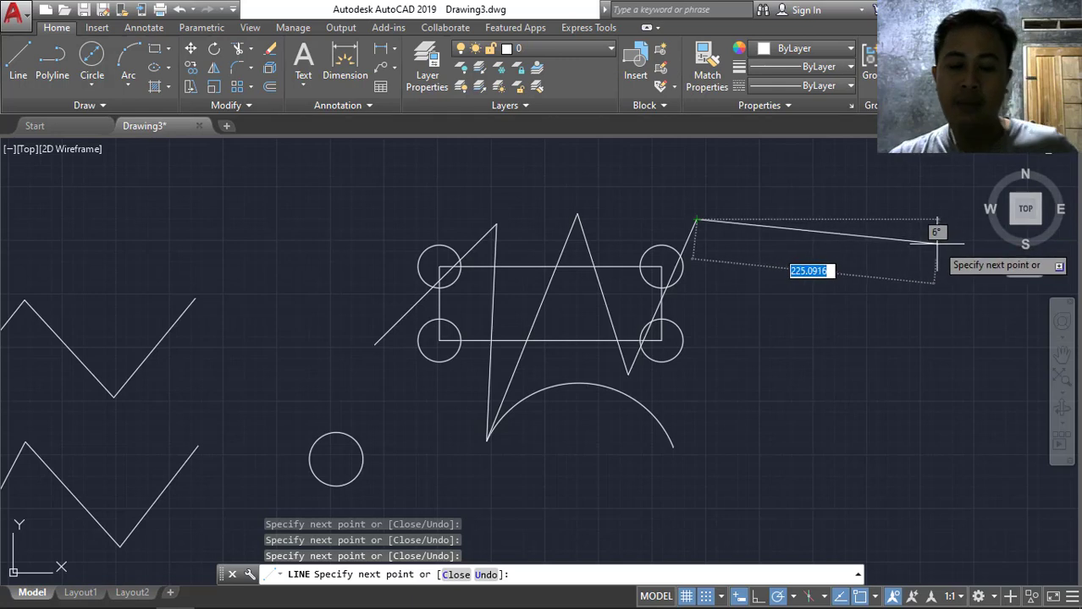
{"action": "key", "text": "Escape"}
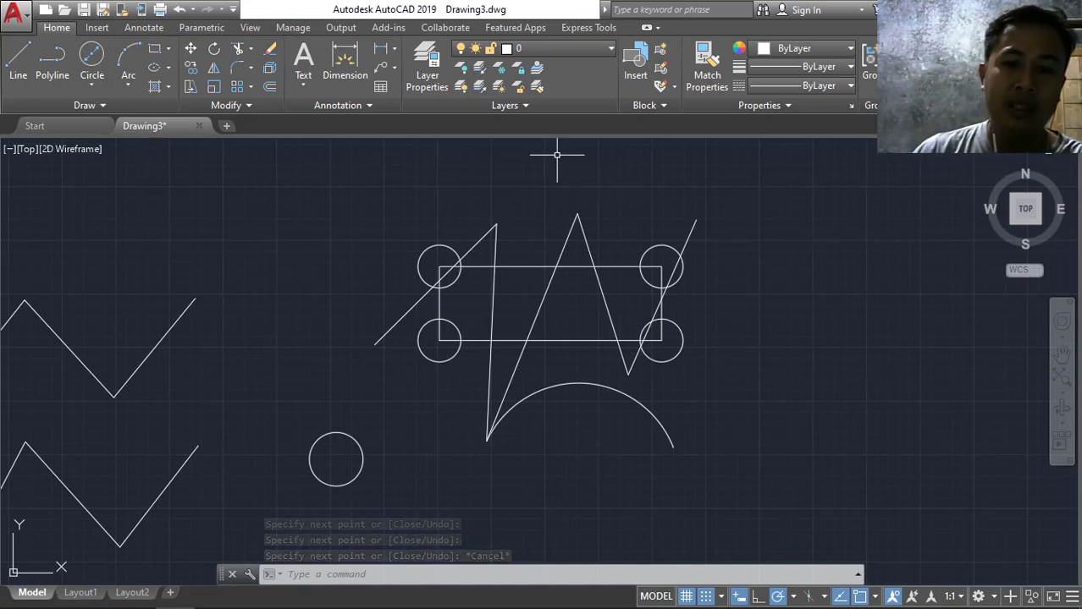
Trim the zigzag lines' ends outside the rectangle, using all objects as cutting edges.
{"action": "left_click", "coordinate": [239, 52]}
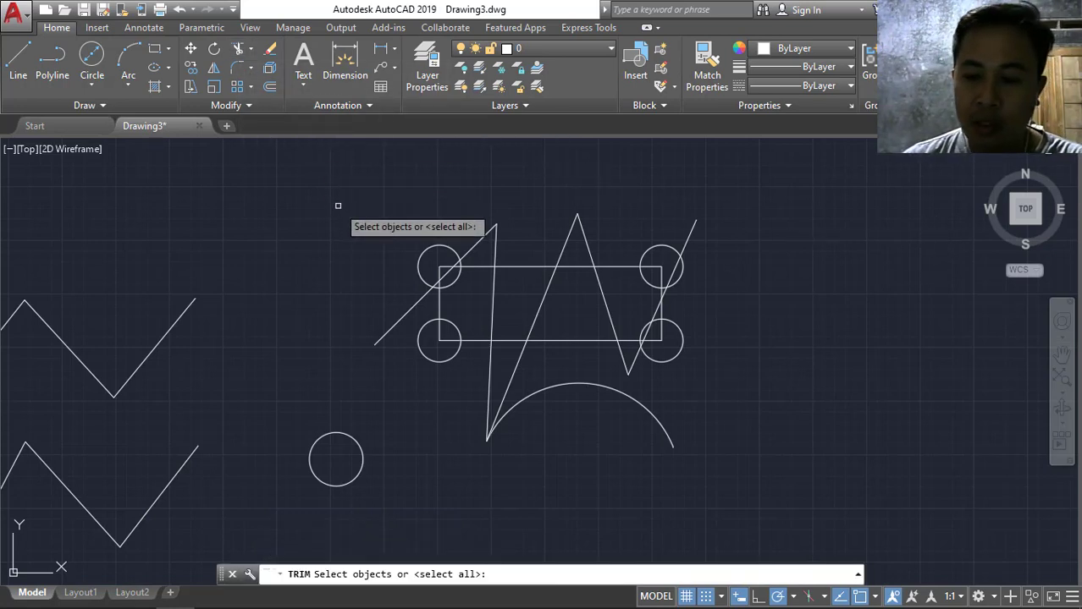
{"action": "key", "text": "Return"}
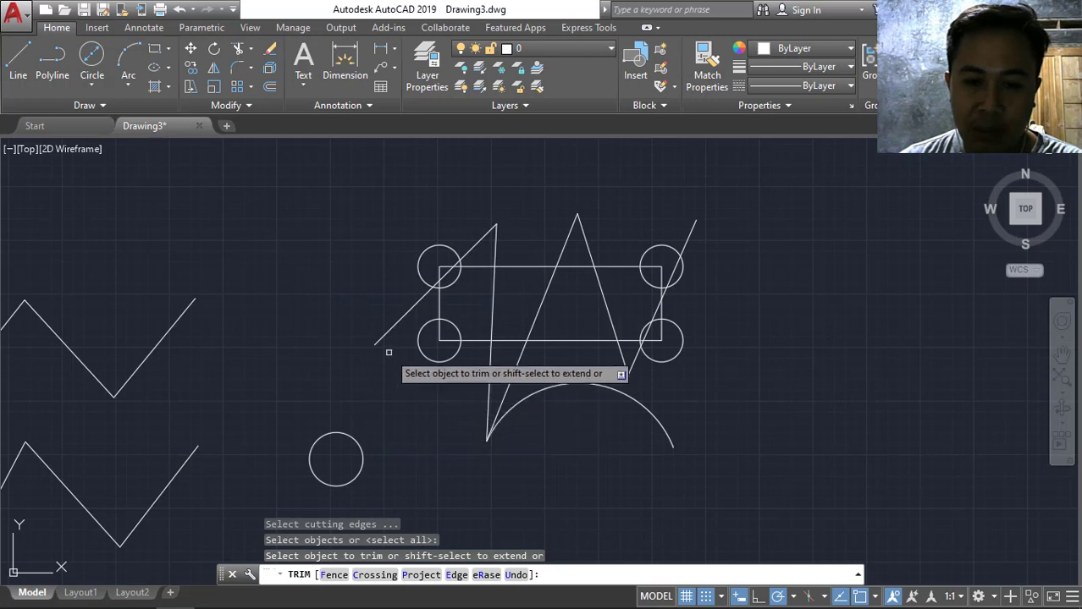
{"action": "left_click", "coordinate": [396, 320]}
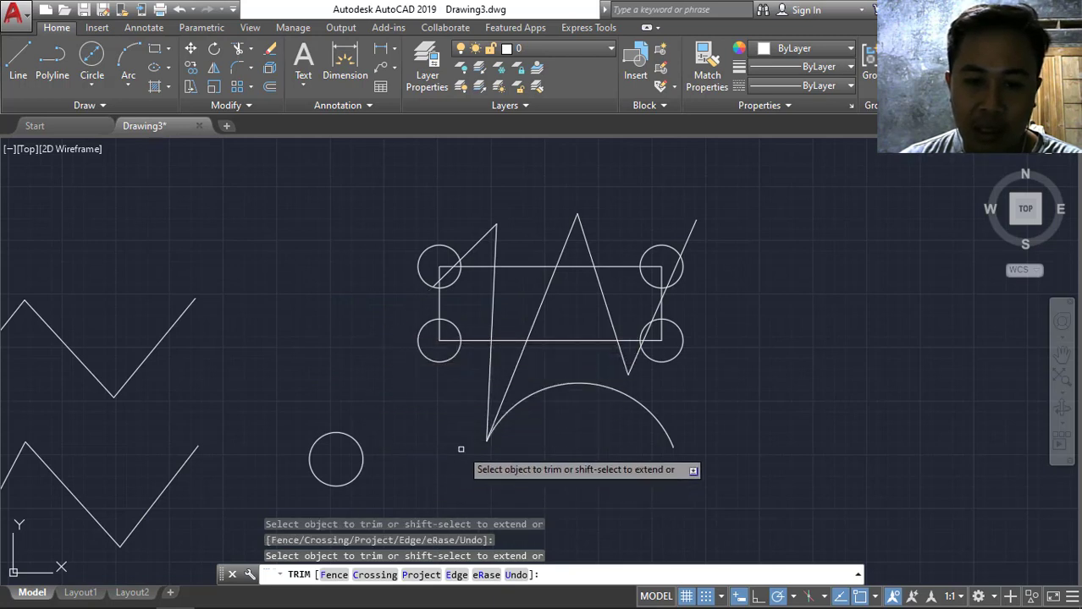
{"action": "left_click", "coordinate": [490, 401]}
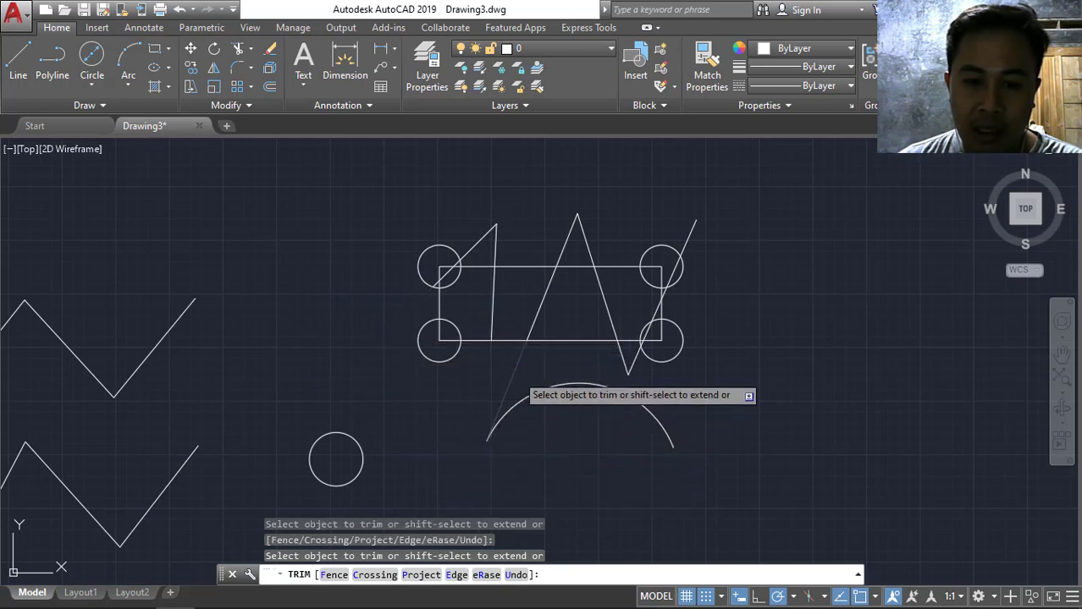
{"action": "left_click", "coordinate": [514, 374]}
{"action": "left_click", "coordinate": [629, 362]}
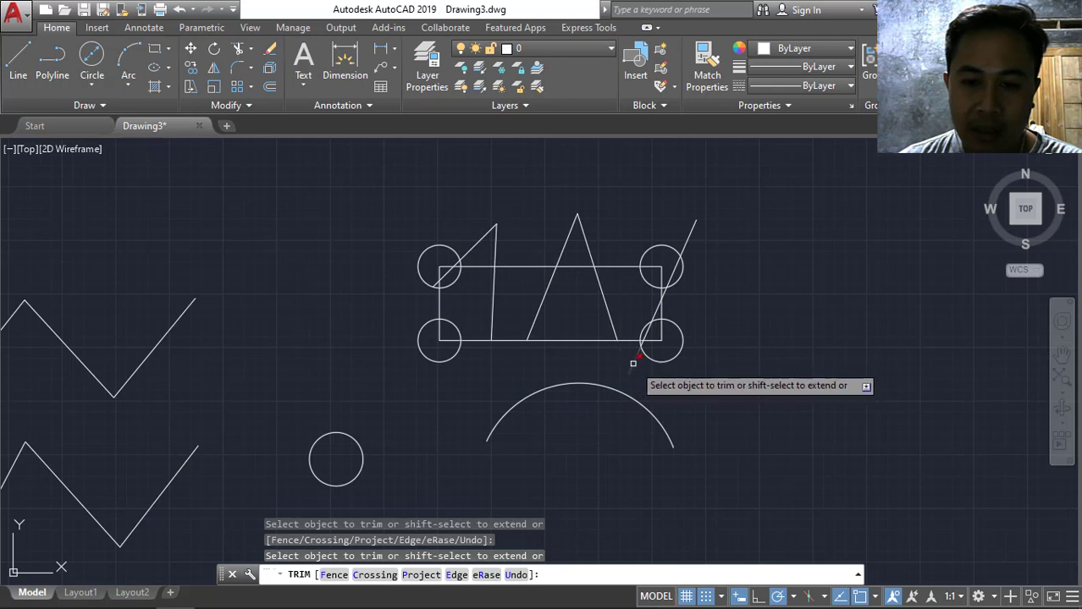
Trim the overlapping arcs and rectangle edge stubs inside the lower-left and upper-left circles.
{"action": "left_click", "coordinate": [455, 326]}
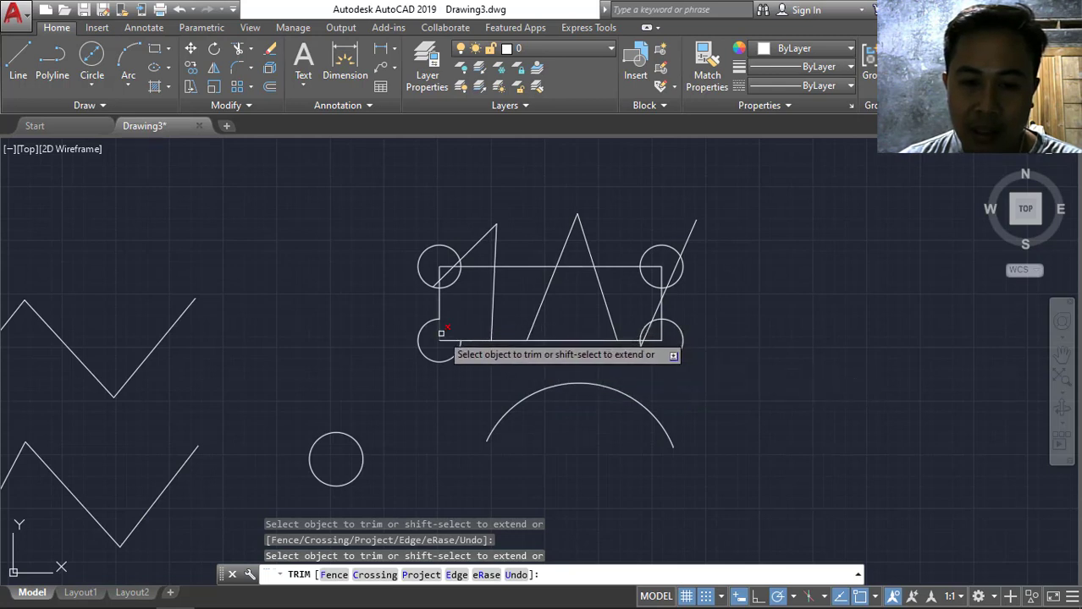
{"action": "left_click", "coordinate": [439, 332]}
{"action": "left_click", "coordinate": [449, 341]}
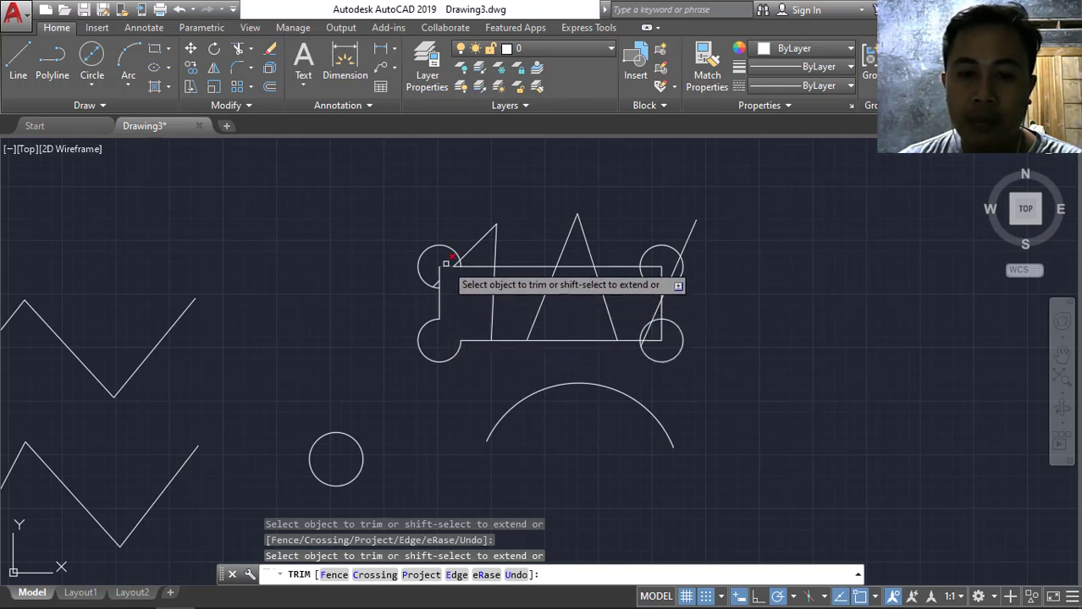
{"action": "left_click", "coordinate": [439, 282]}
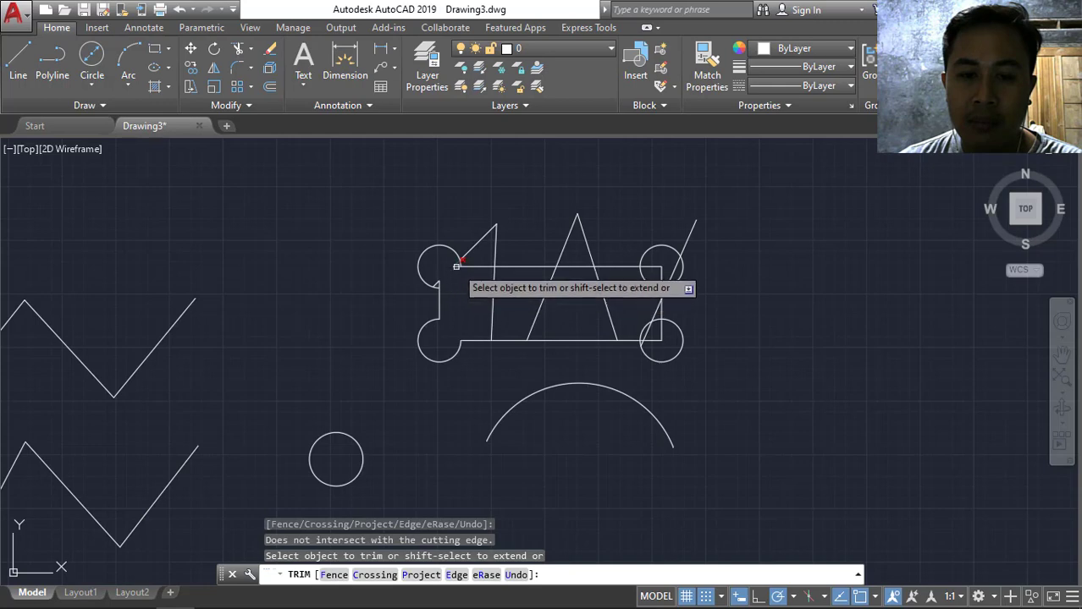
{"action": "left_click", "coordinate": [456, 266]}
{"action": "left_click", "coordinate": [436, 284]}
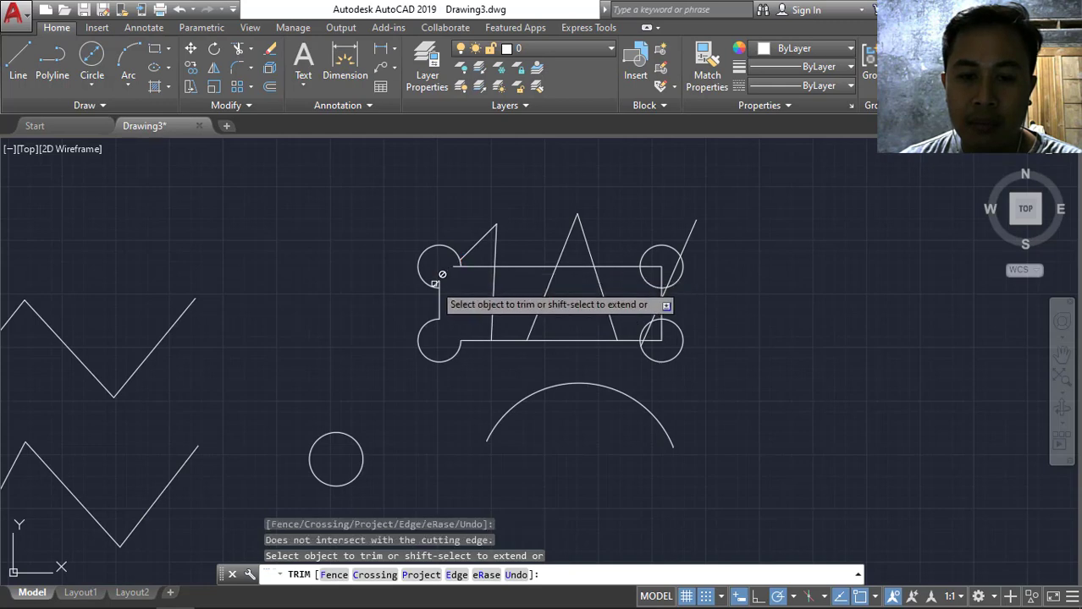
{"action": "left_click", "coordinate": [435, 284]}
{"action": "scroll", "coordinate": [436, 281], "scroll_direction": "up", "scroll_amount": 3}
{"action": "scroll", "coordinate": [441, 275], "scroll_direction": "up", "scroll_amount": 5}
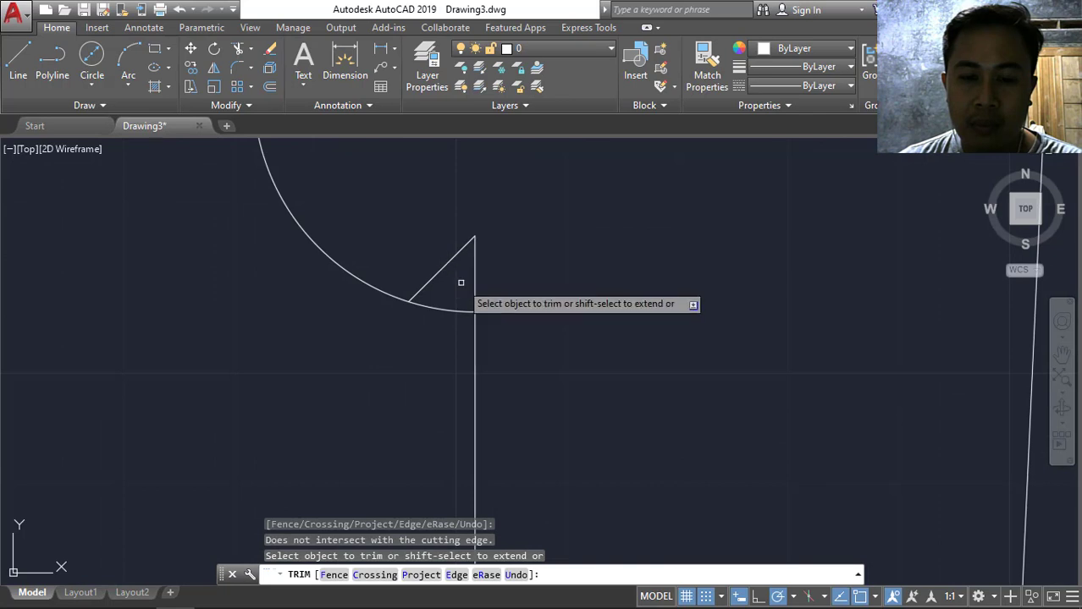
Trim the line pieces above the rectangle and the top-right circle's arc, then pick a leftover stub.
{"action": "left_click", "coordinate": [474, 270]}
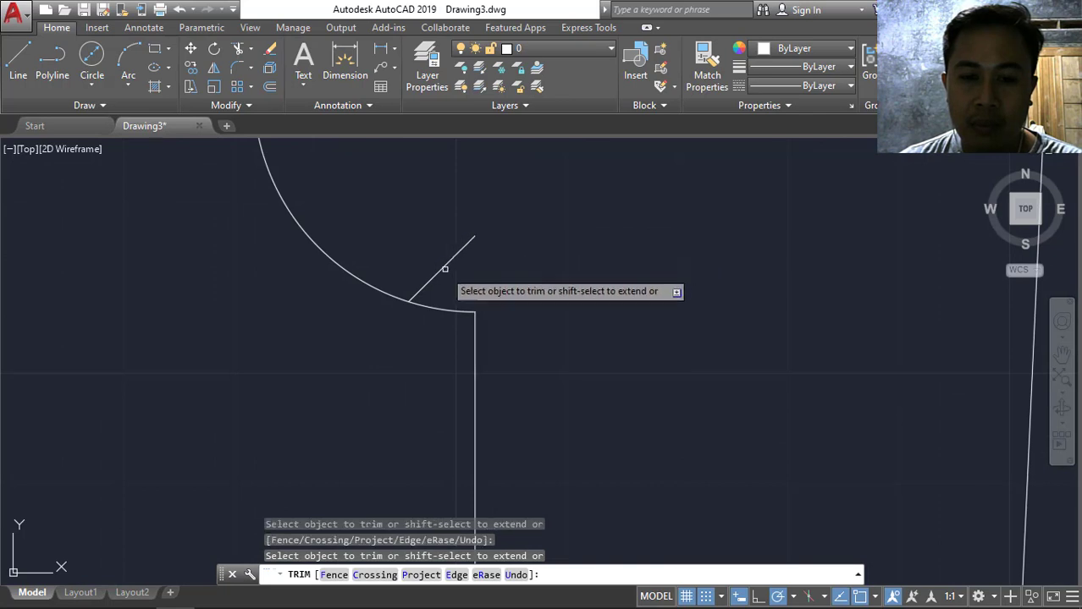
{"action": "scroll", "coordinate": [571, 297], "scroll_direction": "down", "scroll_amount": 4}
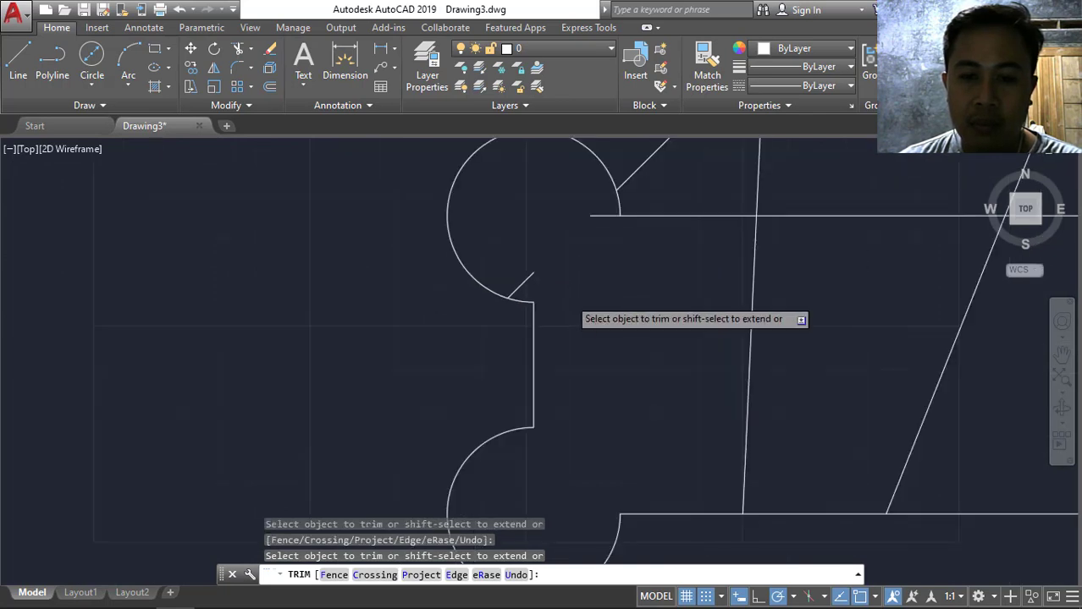
{"action": "scroll", "coordinate": [571, 292], "scroll_direction": "down", "scroll_amount": 5}
{"action": "scroll", "coordinate": [576, 284], "scroll_direction": "up", "scroll_amount": 3}
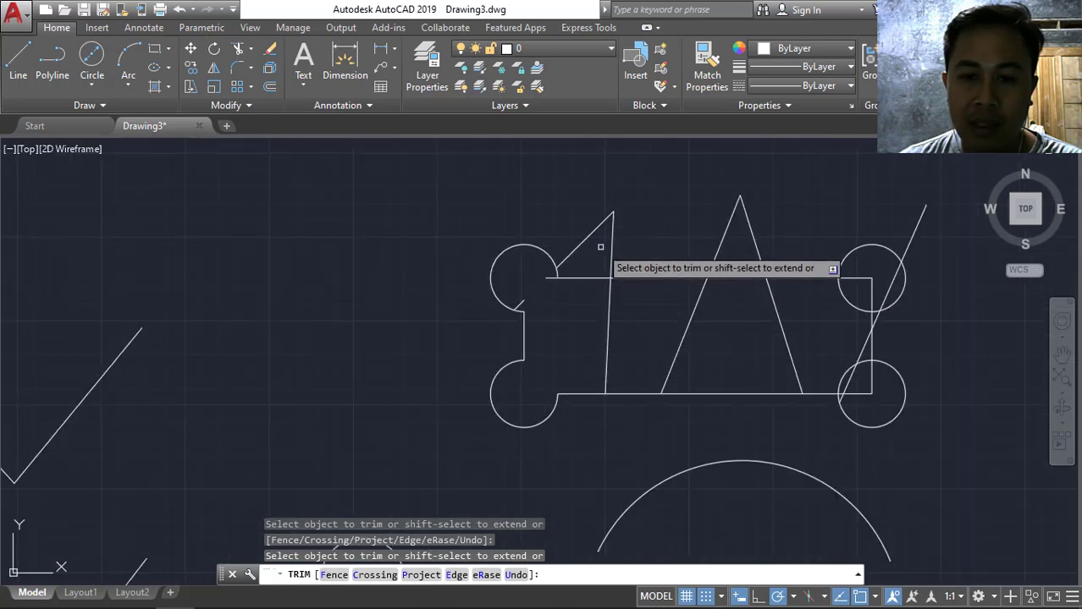
{"action": "left_click", "coordinate": [610, 243]}
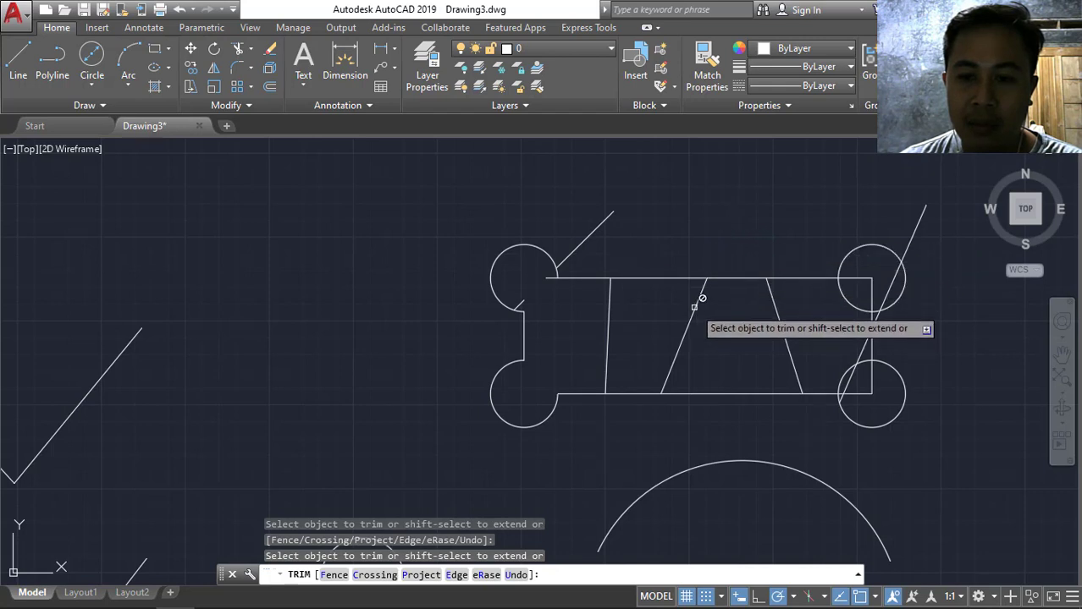
{"action": "left_click", "coordinate": [894, 251]}
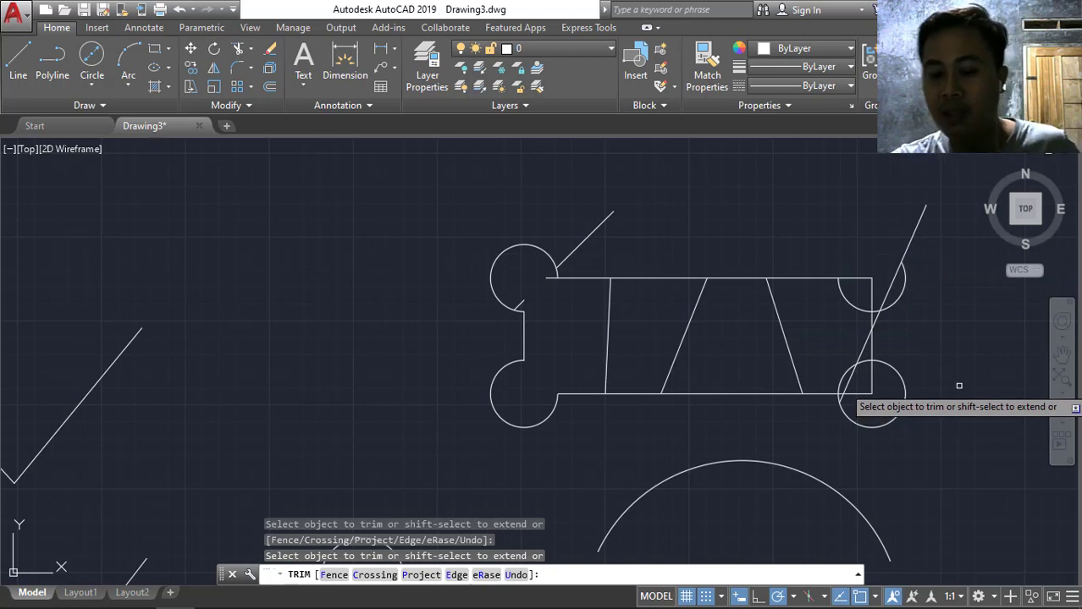
{"action": "key", "text": "Return"}
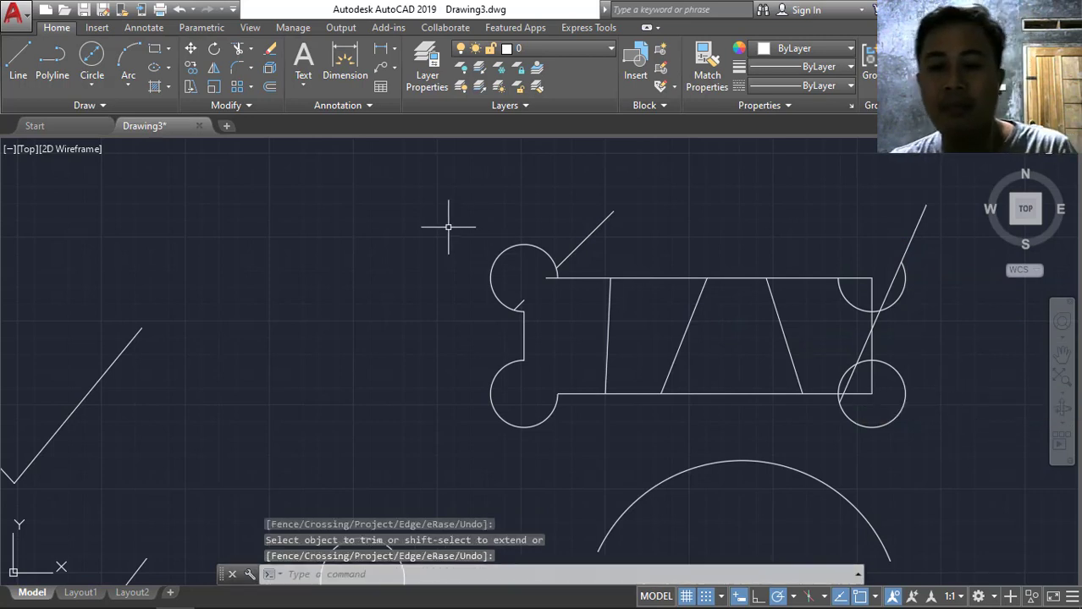
{"action": "scroll", "coordinate": [532, 291], "scroll_direction": "up", "scroll_amount": 5}
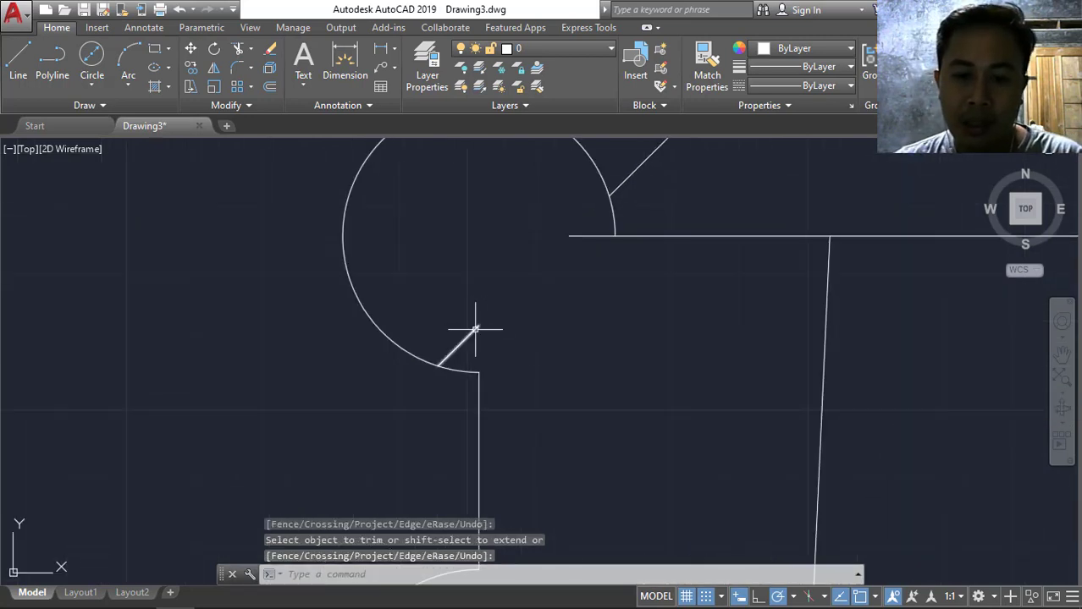
{"action": "left_click", "coordinate": [475, 329]}
Delete the two leftover diagonal stubs beside the upper-left circle and zoom out.
{"action": "key", "text": "Delete"}
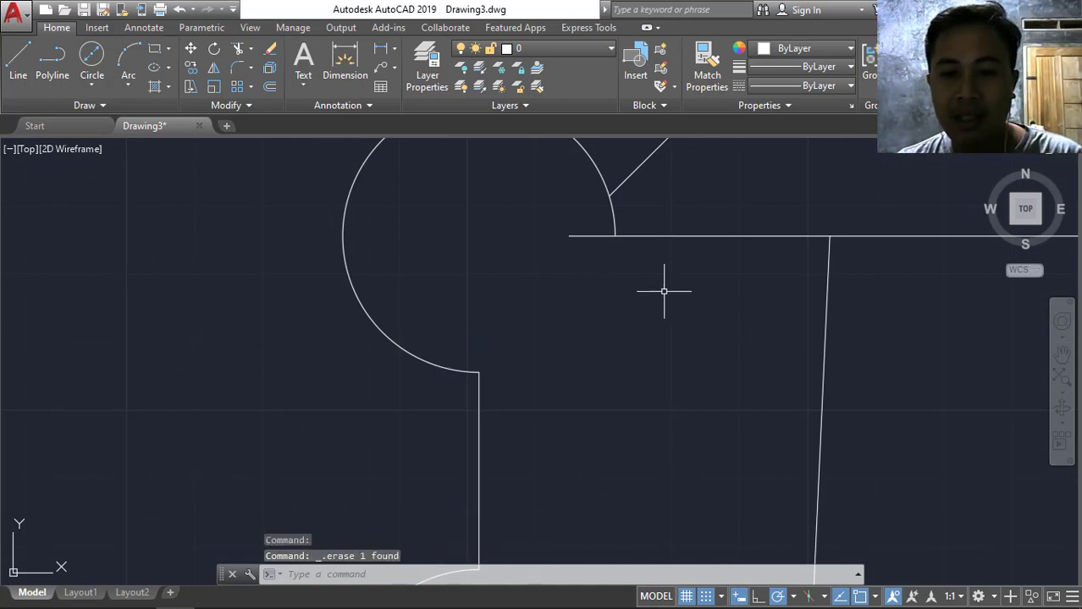
{"action": "scroll", "coordinate": [691, 380], "scroll_direction": "down", "scroll_amount": 3}
{"action": "scroll", "coordinate": [664, 416], "scroll_direction": "down", "scroll_amount": 2}
{"action": "left_click", "coordinate": [706, 268]}
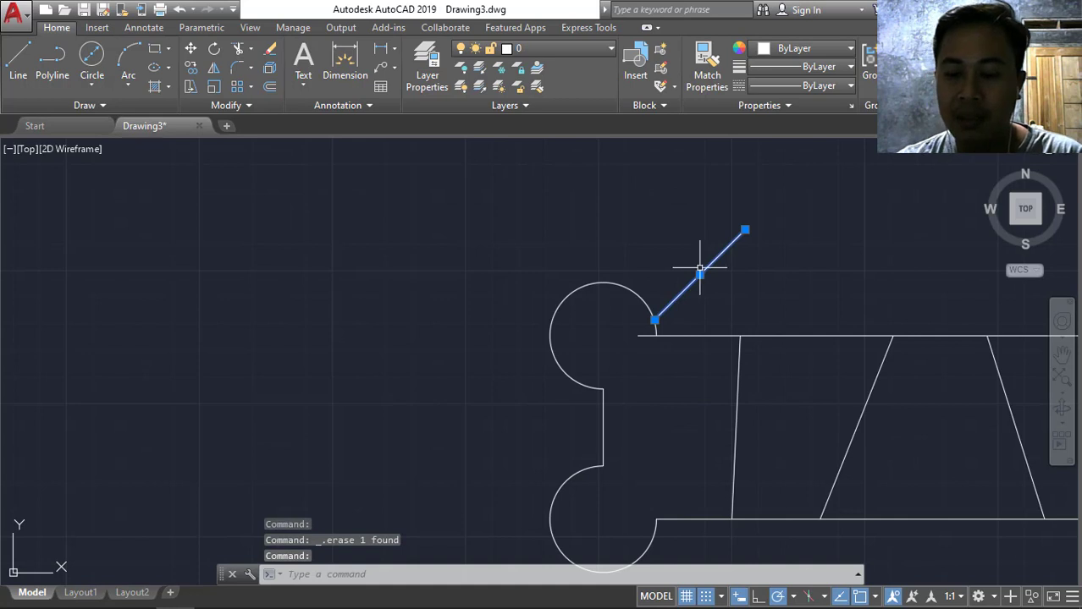
{"action": "key", "text": "Delete"}
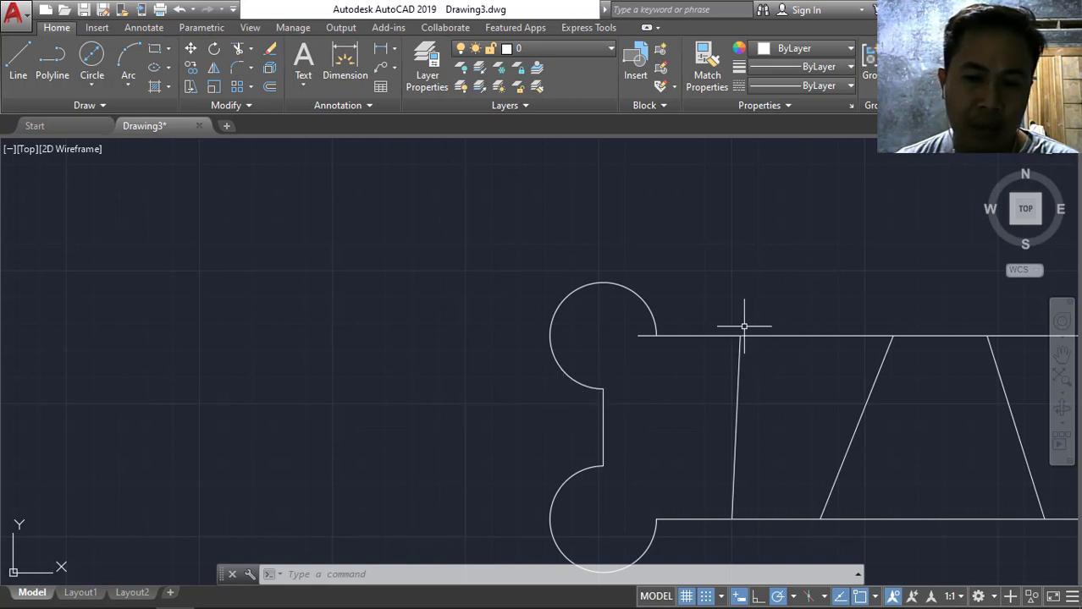
{"action": "scroll", "coordinate": [695, 415], "scroll_direction": "up", "scroll_amount": 4}
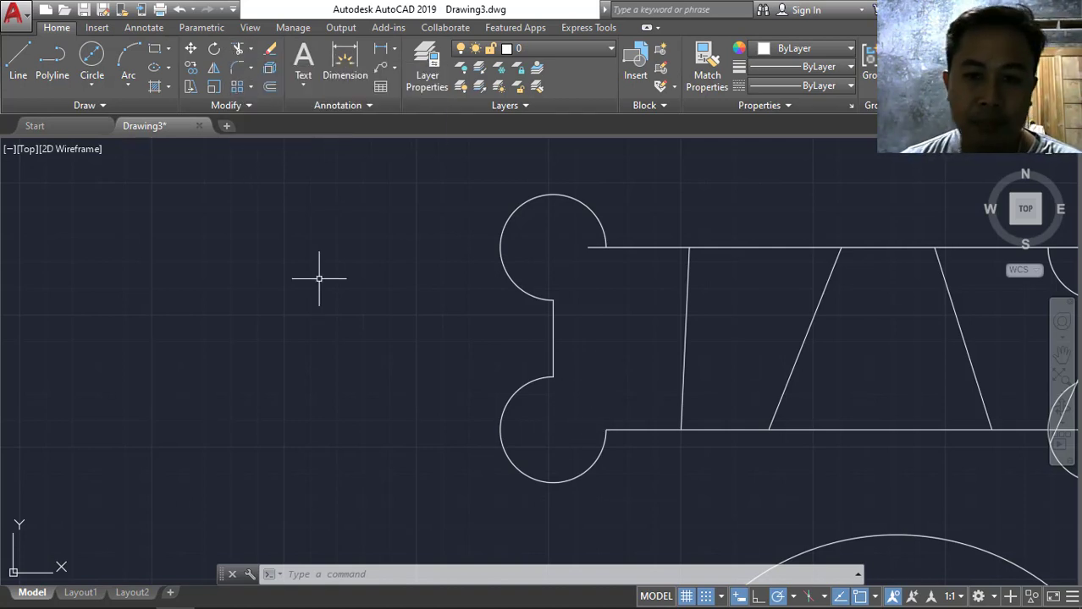
{"action": "scroll", "coordinate": [319, 278], "scroll_direction": "down", "scroll_amount": 2}
{"action": "scroll", "coordinate": [313, 279], "scroll_direction": "down", "scroll_amount": 2}
{"action": "scroll", "coordinate": [312, 281], "scroll_direction": "up", "scroll_amount": 2}
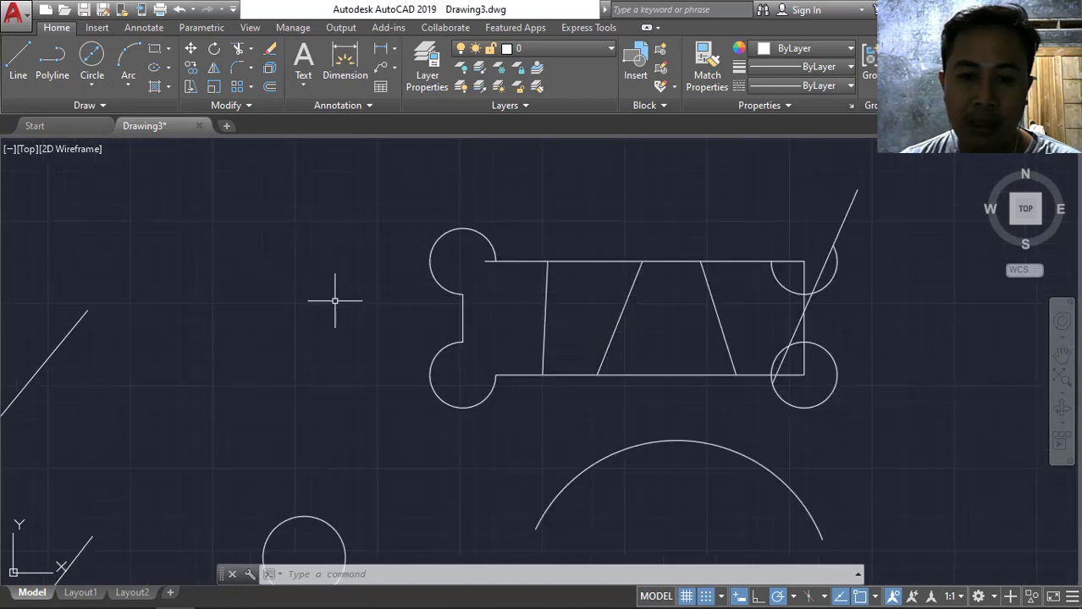
{"action": "scroll", "coordinate": [623, 314], "scroll_direction": "up", "scroll_amount": 2}
{"action": "scroll", "coordinate": [630, 310], "scroll_direction": "down", "scroll_amount": 6}
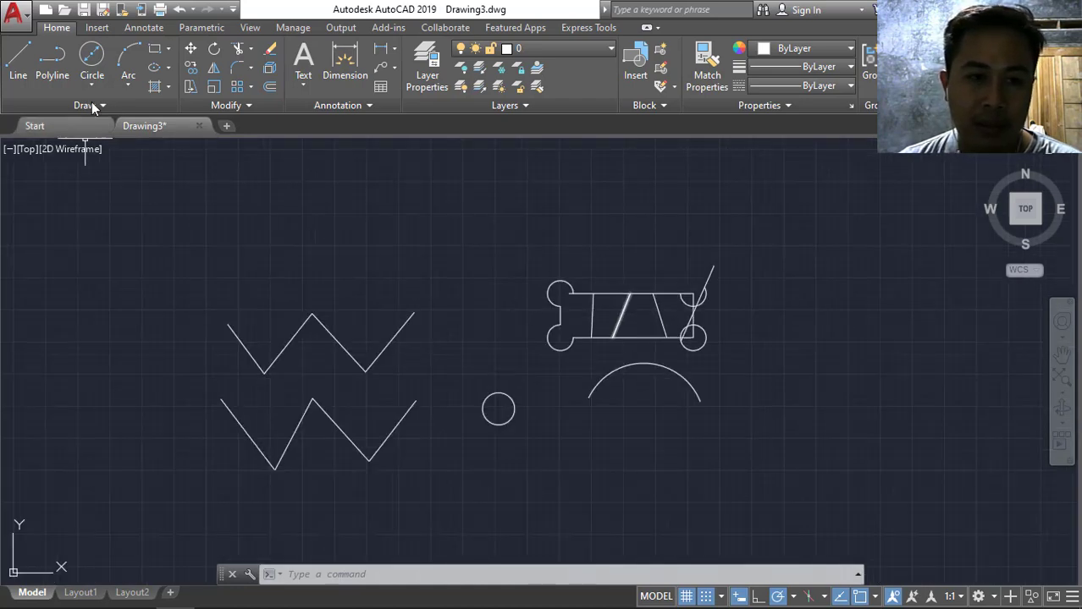
Draw a new standalone rectangle and centre it in the view.
{"action": "left_click", "coordinate": [149, 51]}
{"action": "left_click", "coordinate": [304, 153]}
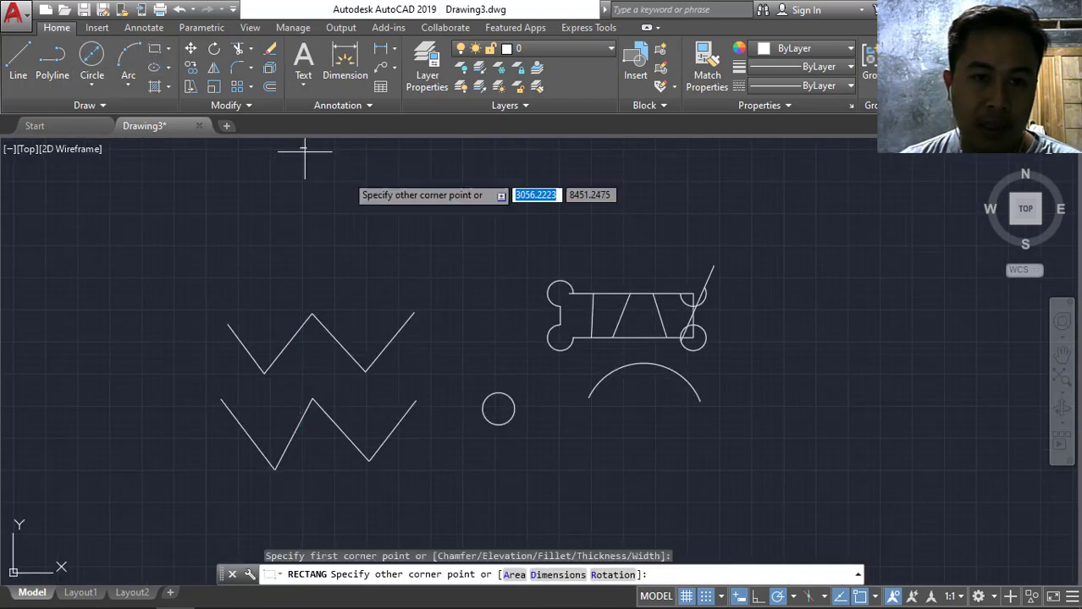
{"action": "left_click", "coordinate": [484, 249]}
{"action": "scroll", "coordinate": [431, 223], "scroll_direction": "up", "scroll_amount": 2}
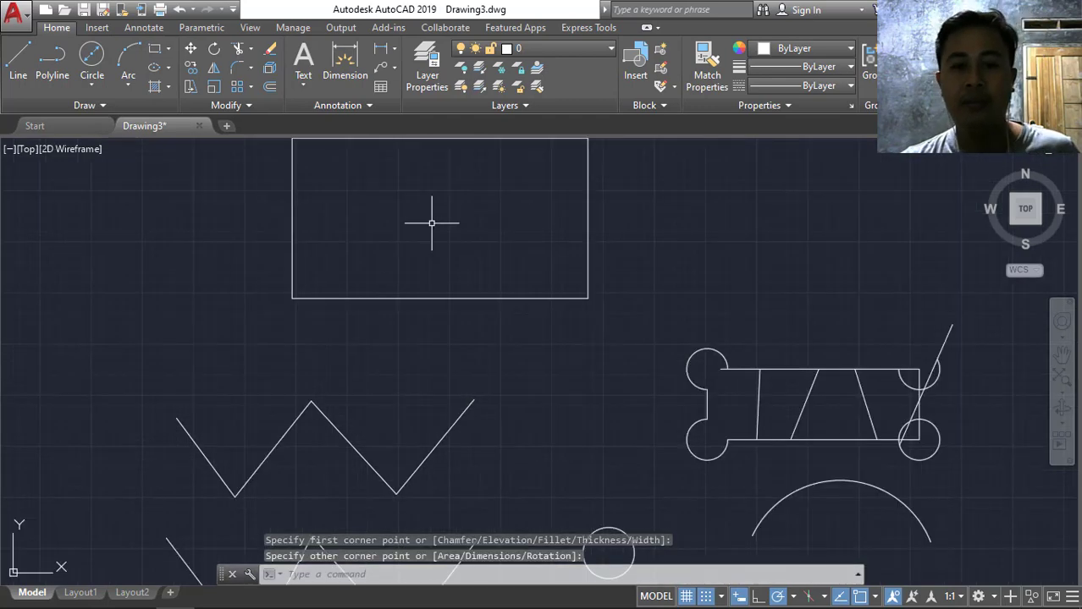
{"action": "middle_click_drag", "start_coordinate": [432, 222], "coordinate": [484, 292]}
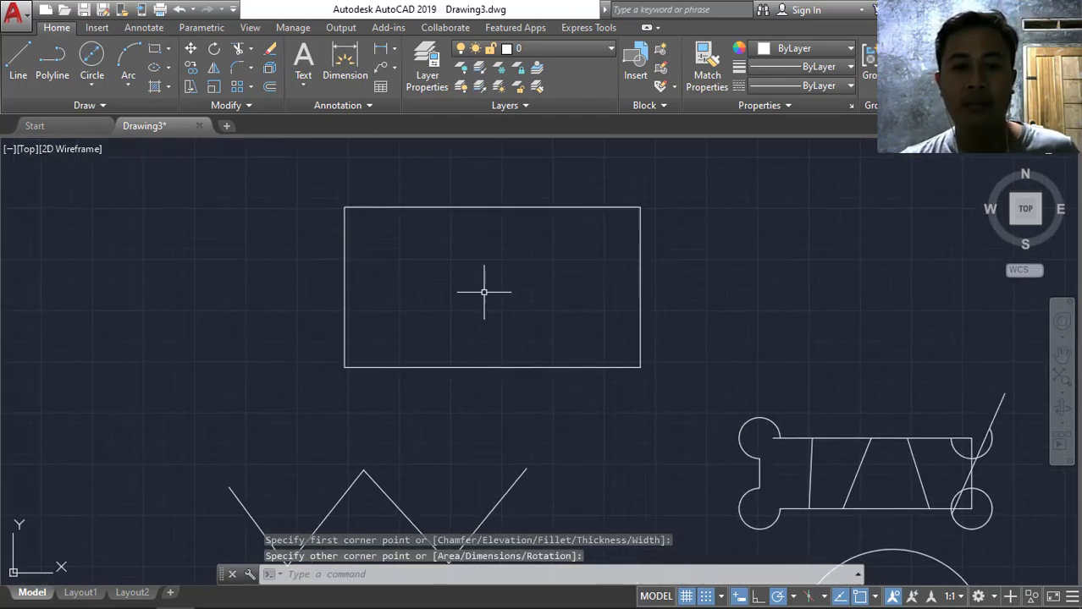
{"action": "left_click", "coordinate": [238, 67]}
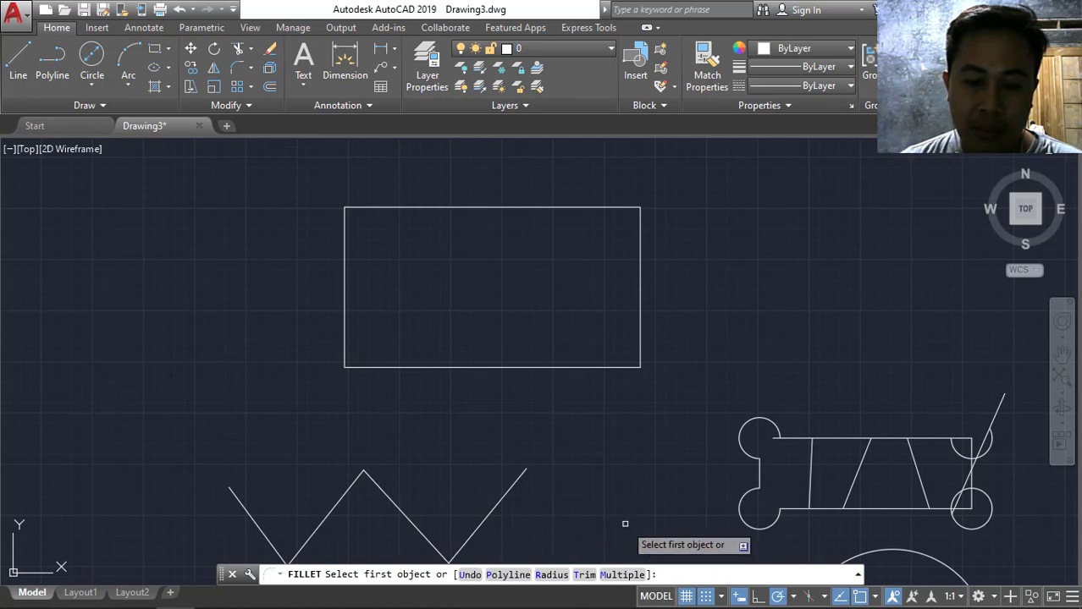
Fillet the new rectangle's top and left edges with radius 5.
{"action": "left_click", "coordinate": [551, 576]}
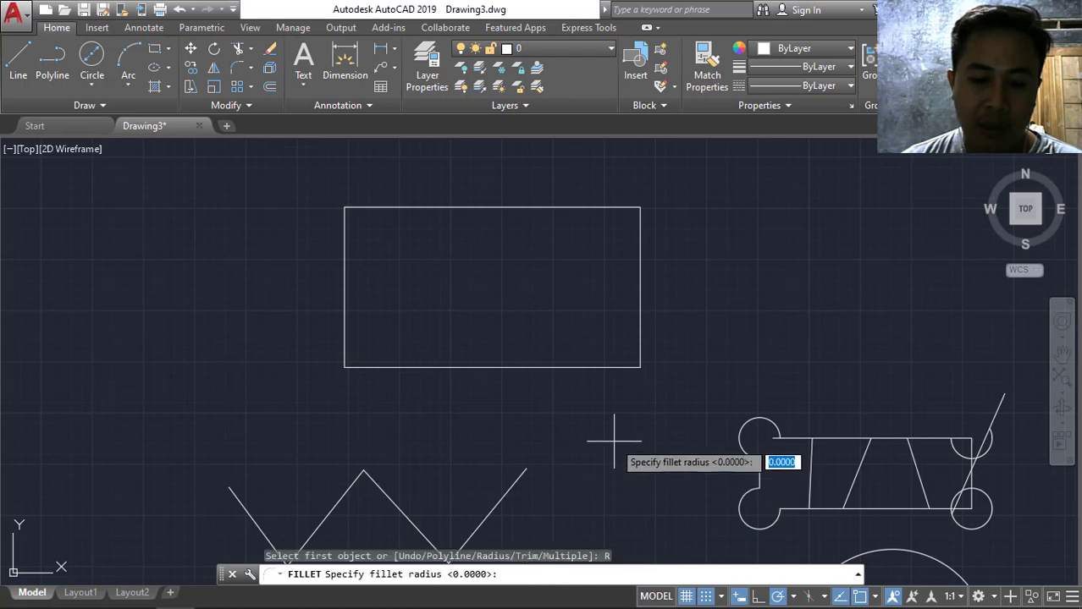
{"action": "type", "text": "5"}
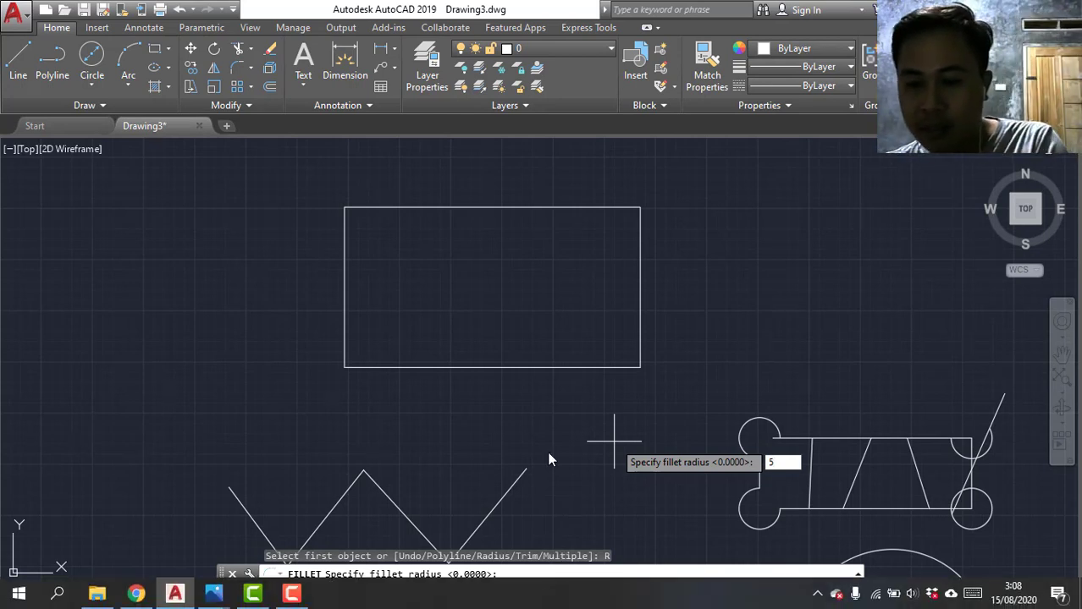
{"action": "key", "text": "Return"}
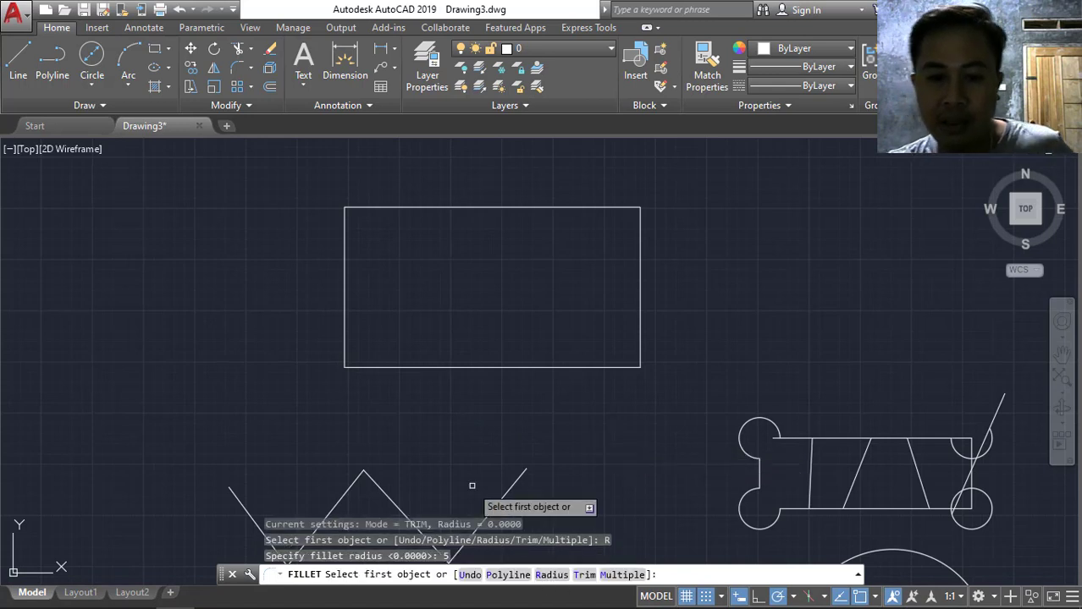
{"action": "left_click", "coordinate": [378, 209]}
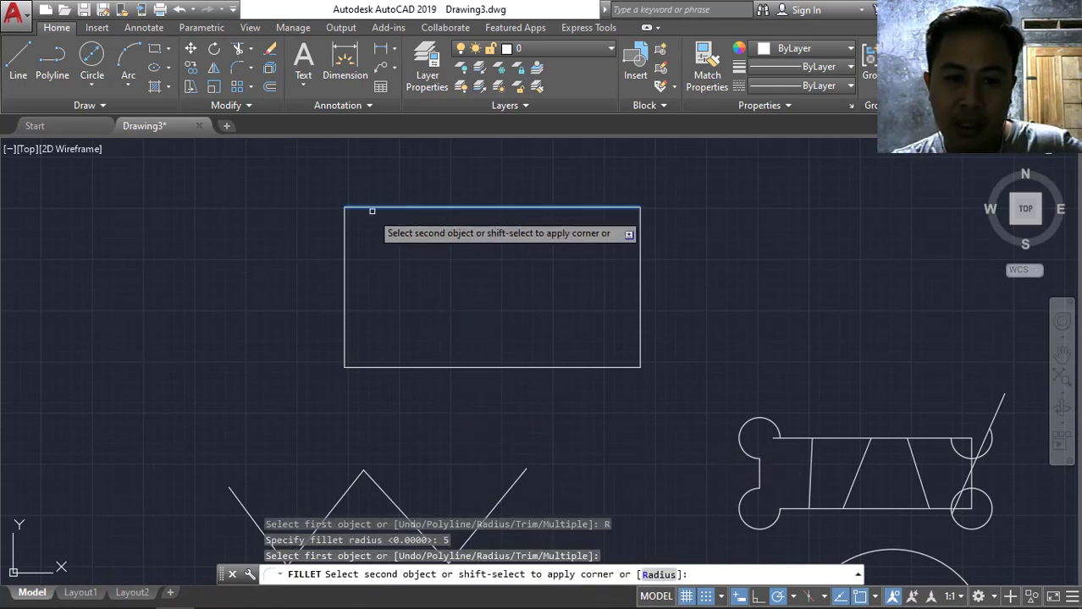
{"action": "left_click", "coordinate": [343, 244]}
{"action": "scroll", "coordinate": [340, 197], "scroll_direction": "up", "scroll_amount": 2}
{"action": "scroll", "coordinate": [346, 244], "scroll_direction": "up", "scroll_amount": 2}
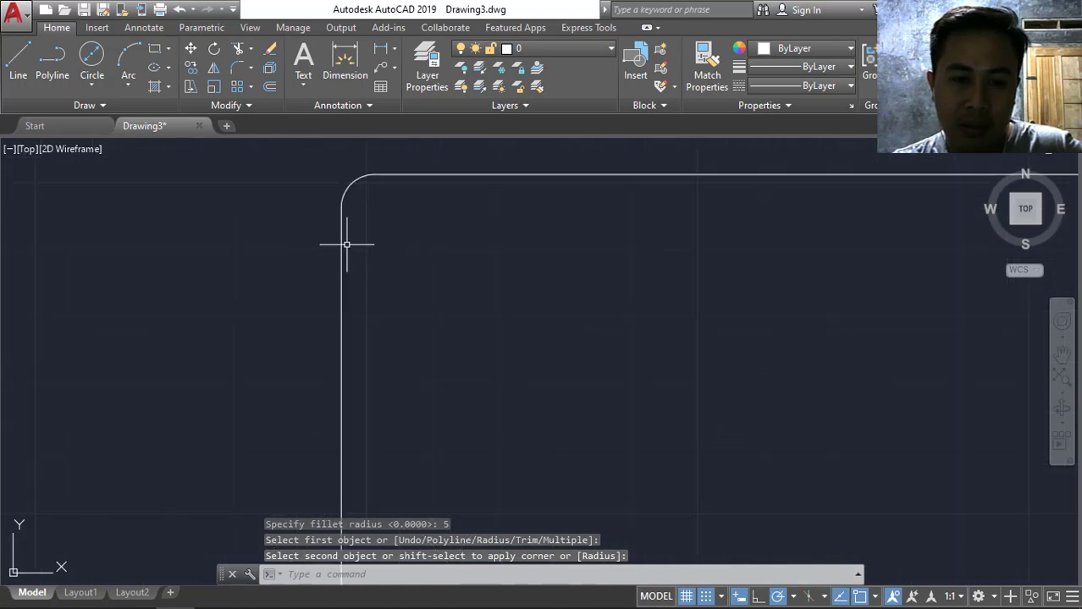
{"action": "scroll", "coordinate": [347, 215], "scroll_direction": "down", "scroll_amount": 2}
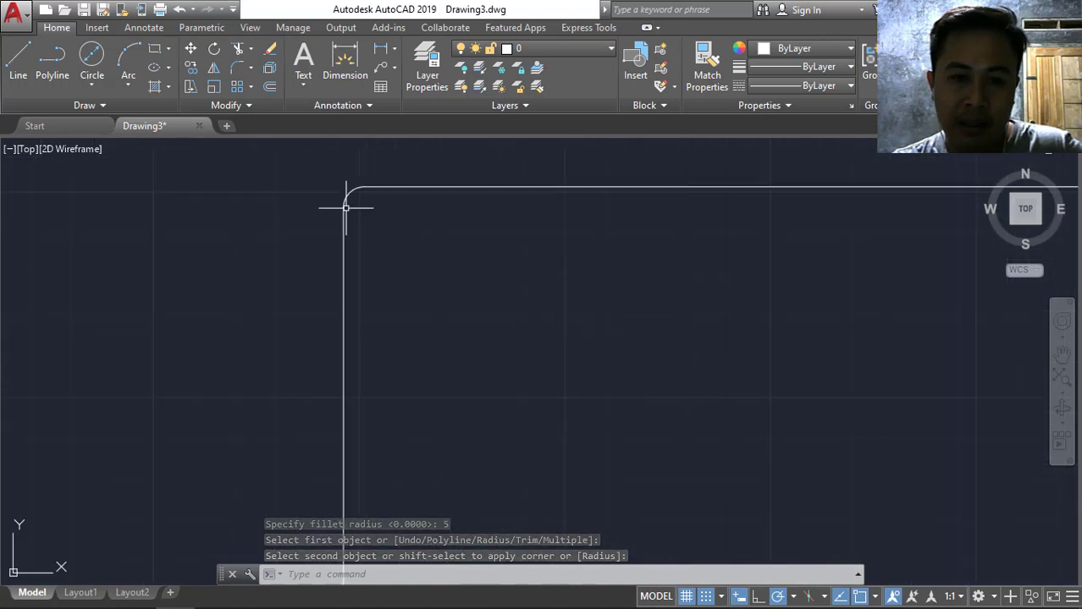
{"action": "scroll", "coordinate": [350, 215], "scroll_direction": "down", "scroll_amount": 3}
{"action": "left_click", "coordinate": [347, 333]}
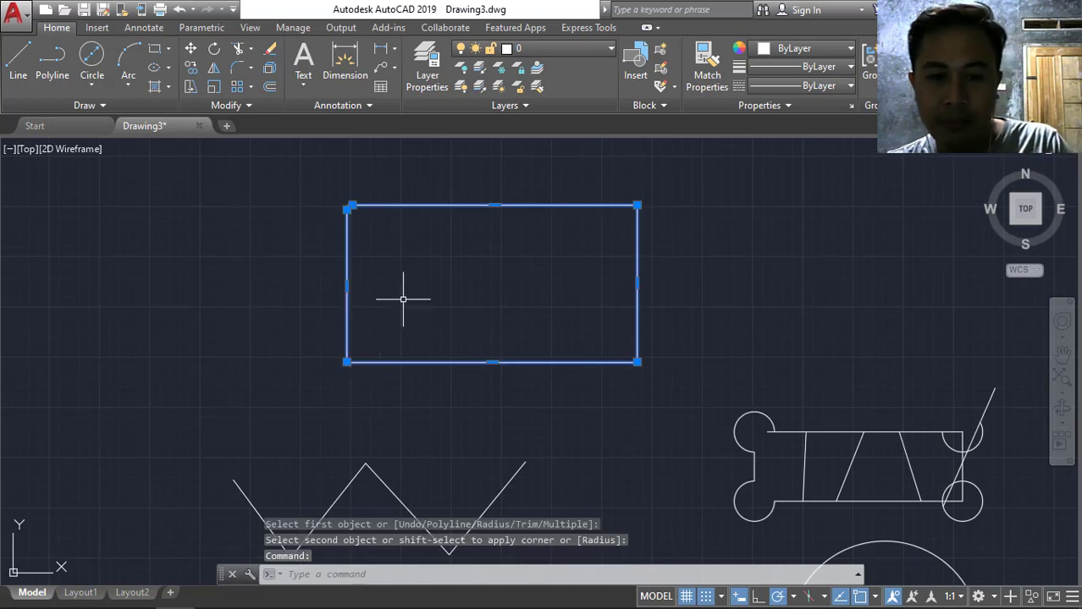
{"action": "key", "text": "space"}
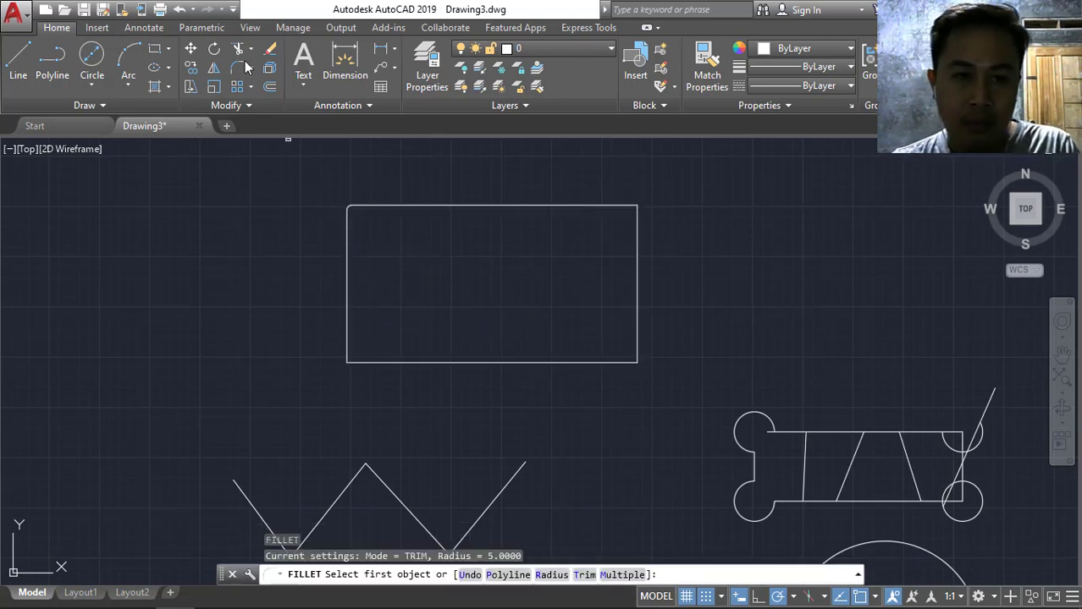
Round the rectangle's bottom-left and bottom-right corners with a radius 10 fillet.
{"action": "left_click", "coordinate": [238, 68]}
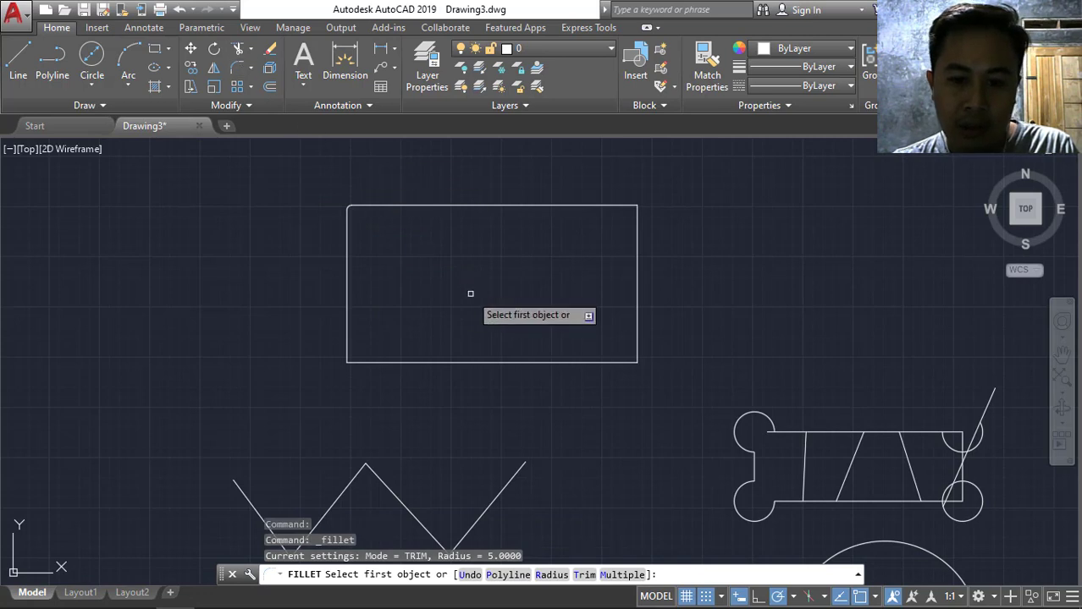
{"action": "left_click", "coordinate": [551, 576]}
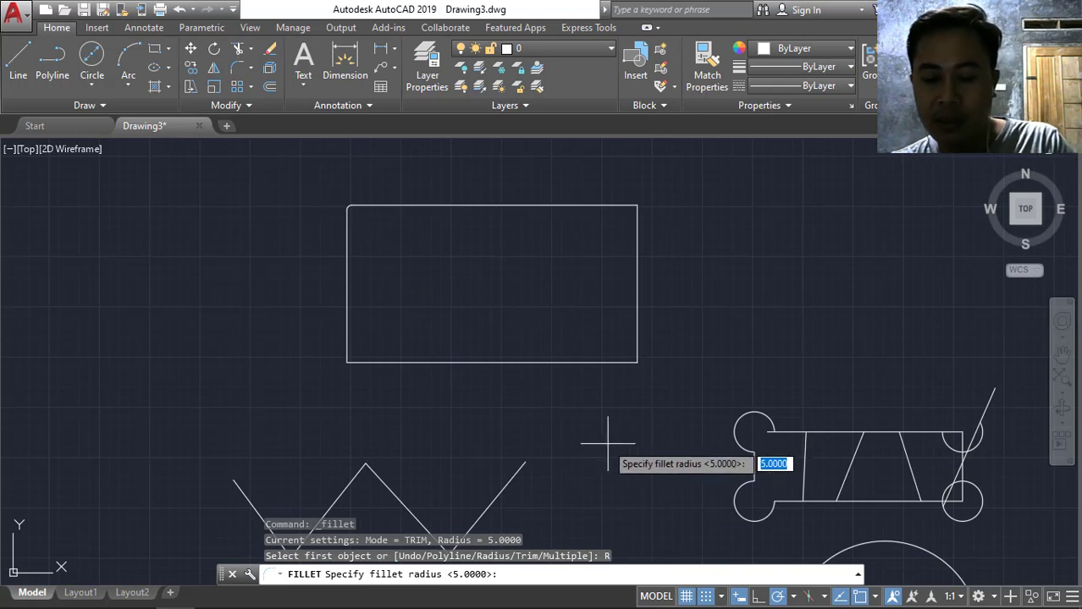
{"action": "type", "text": "10"}
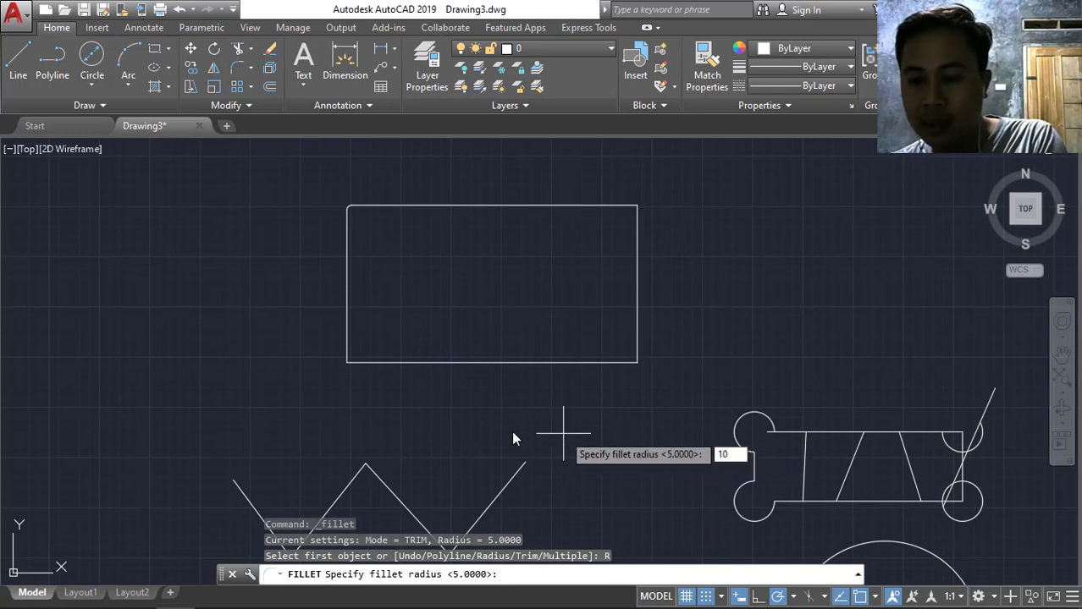
{"action": "key", "text": "Return"}
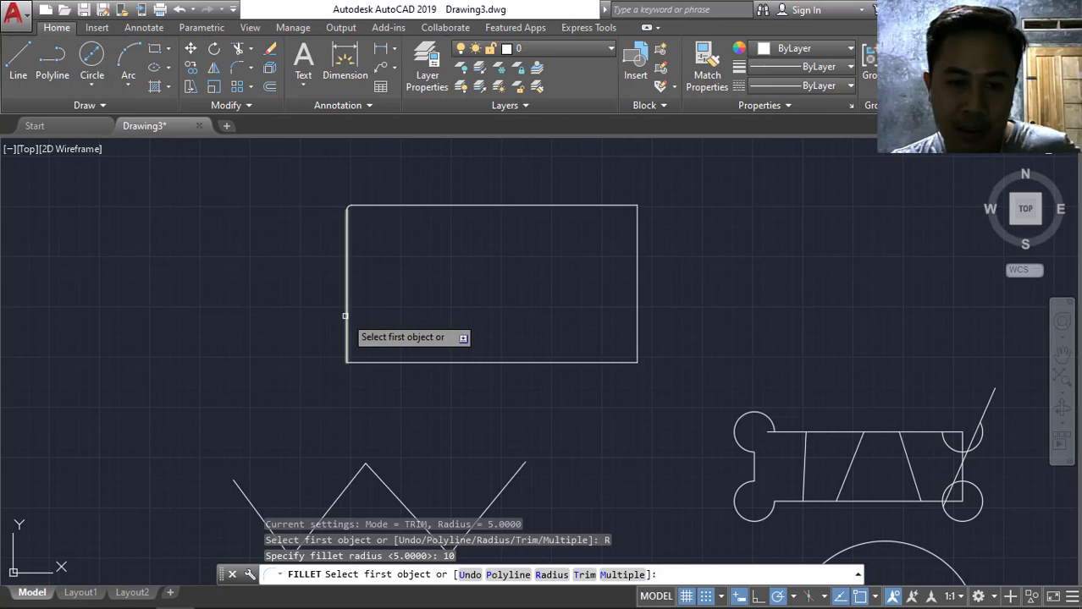
{"action": "left_click", "coordinate": [345, 316]}
{"action": "left_click", "coordinate": [379, 362]}
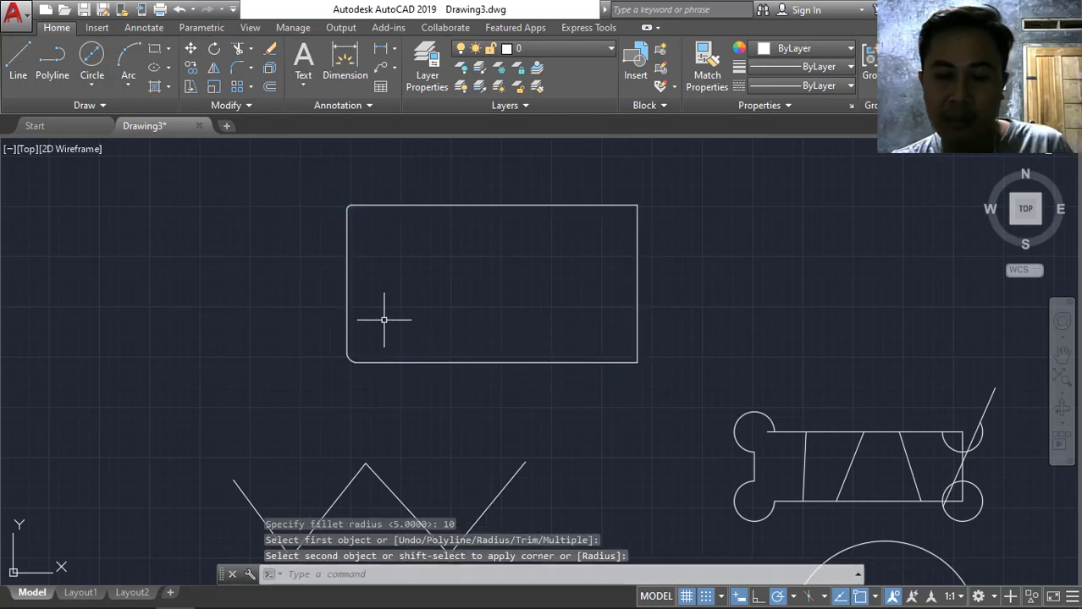
{"action": "key", "text": "Return"}
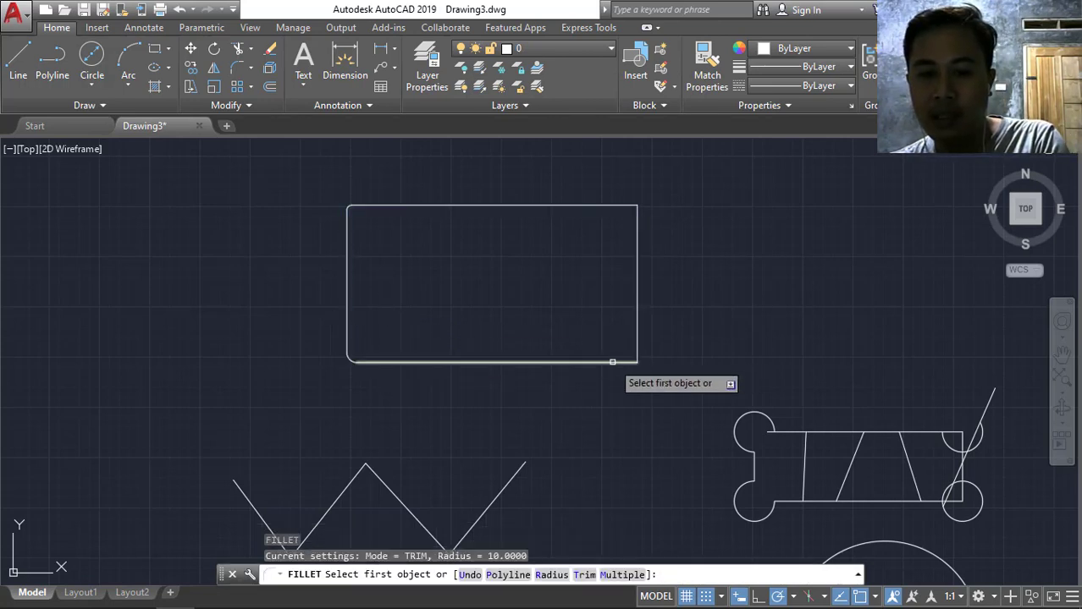
{"action": "left_click", "coordinate": [612, 363]}
{"action": "left_click", "coordinate": [638, 326]}
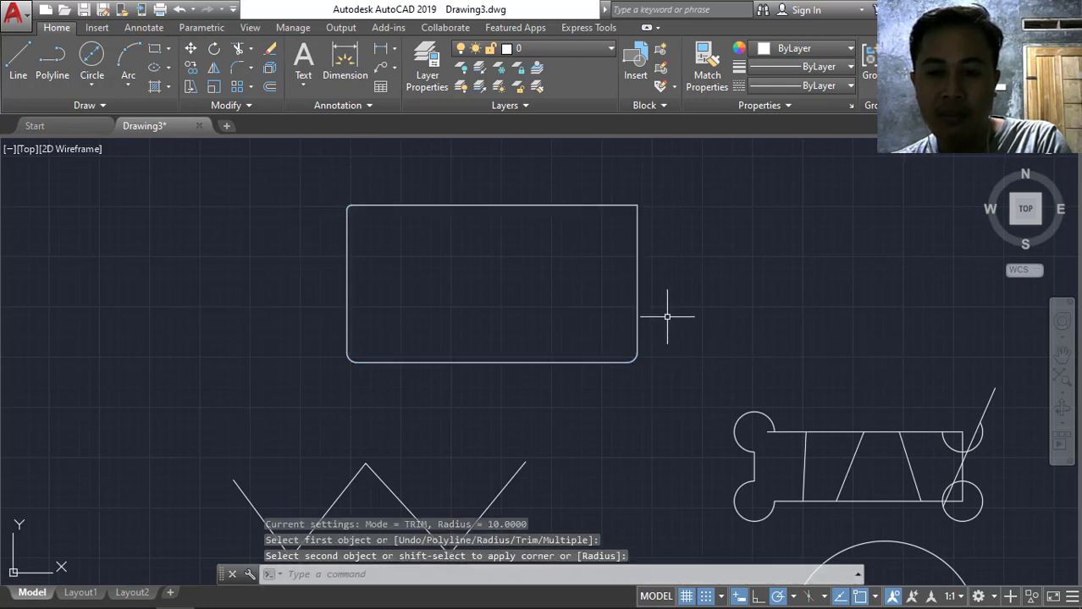
{"action": "key", "text": "Return"}
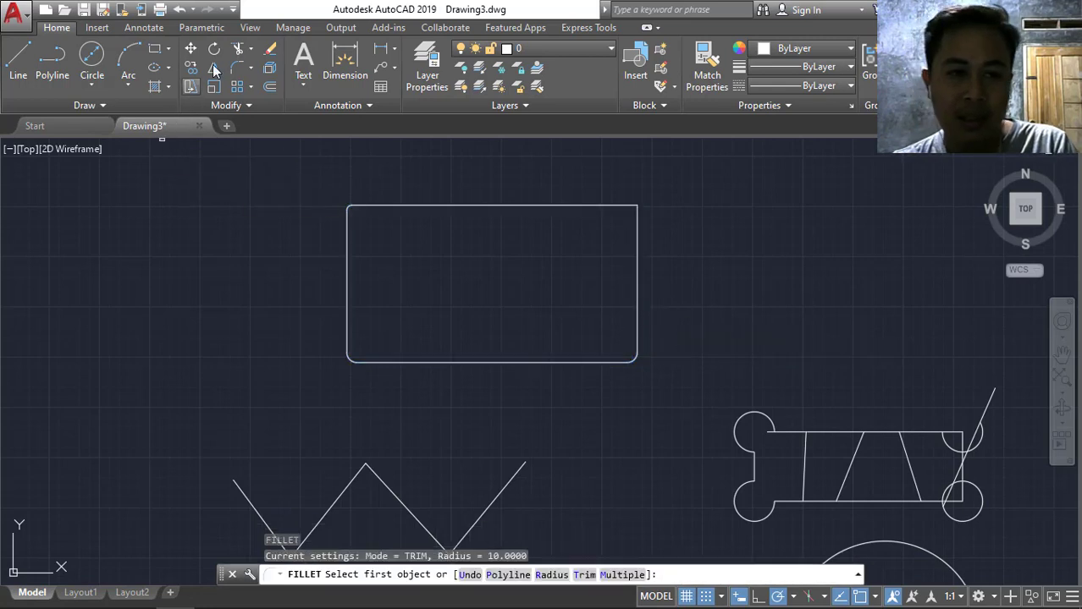
Round the rectangle's top-right corner with a radius 20 fillet.
{"action": "left_click", "coordinate": [542, 574]}
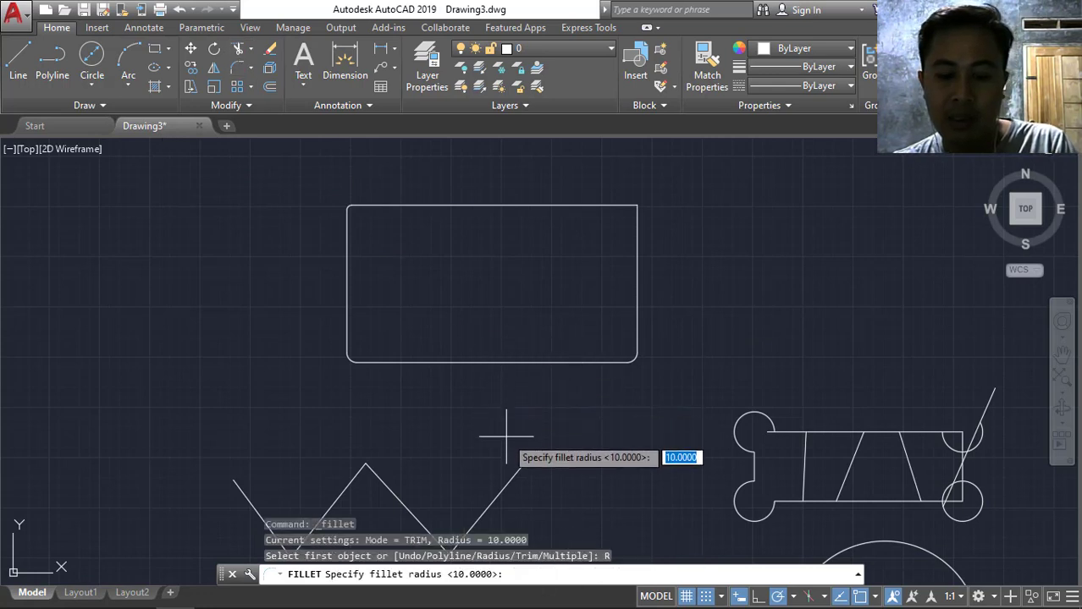
{"action": "type", "text": "20"}
{"action": "key", "text": "Return"}
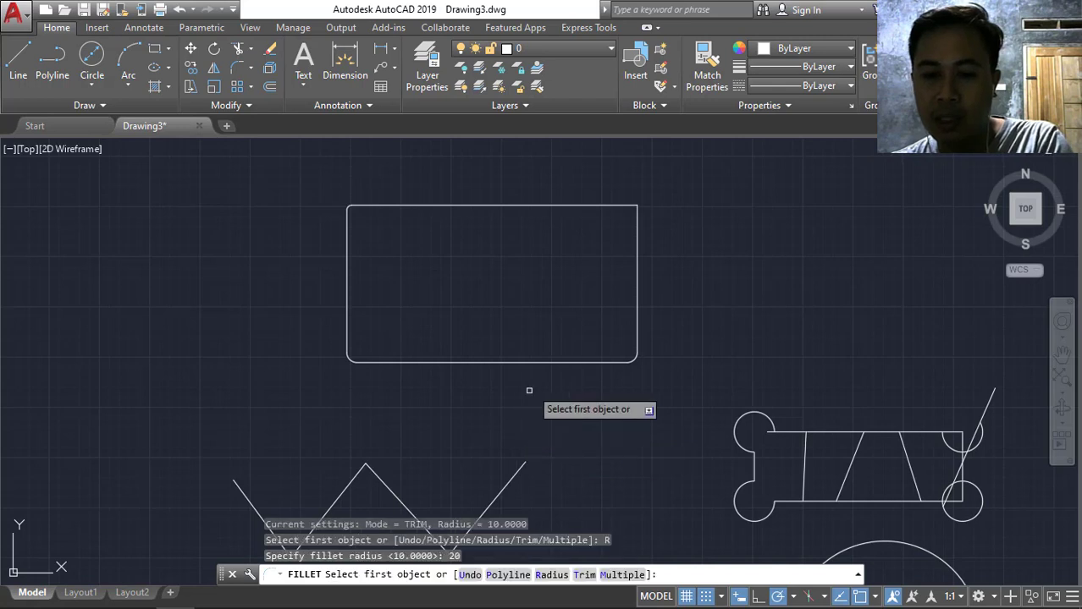
{"action": "left_click", "coordinate": [588, 205]}
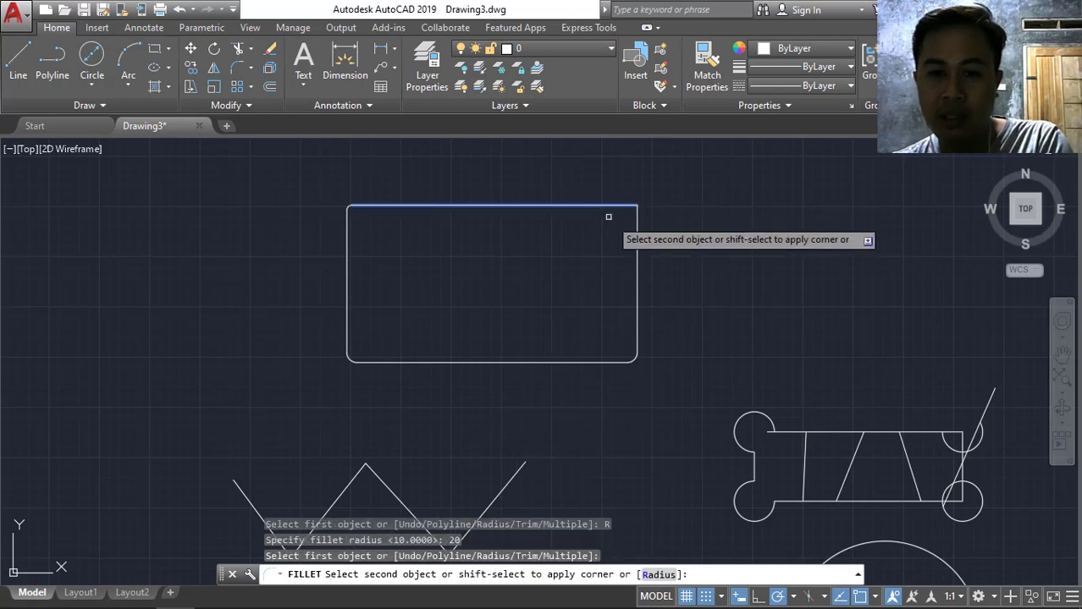
{"action": "left_click", "coordinate": [636, 252]}
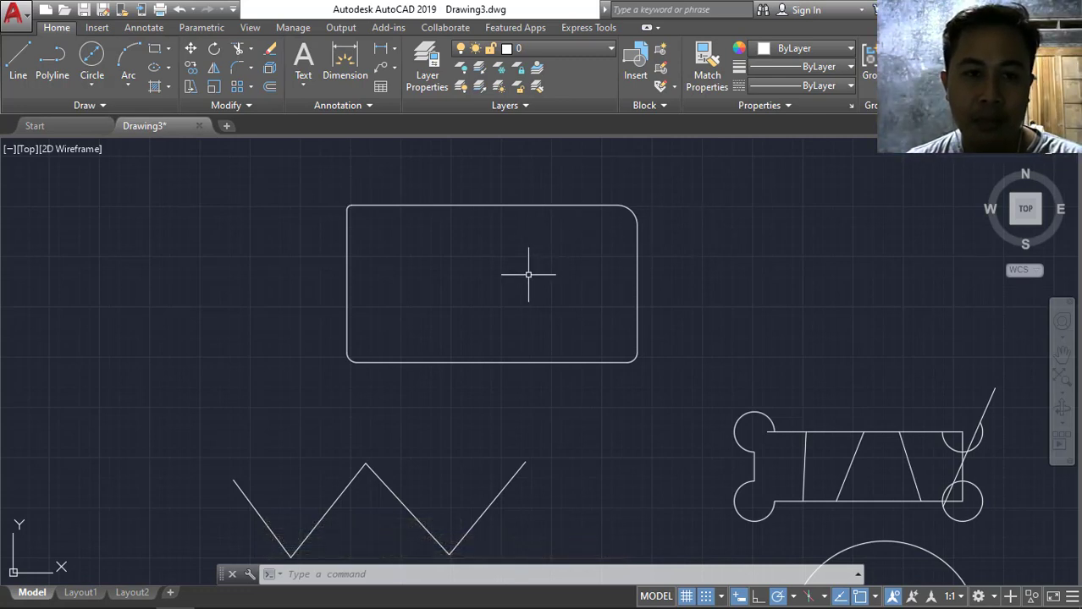
Draw a horizontal line from inside the rectangle out past its right side.
{"action": "left_click", "coordinate": [17, 59]}
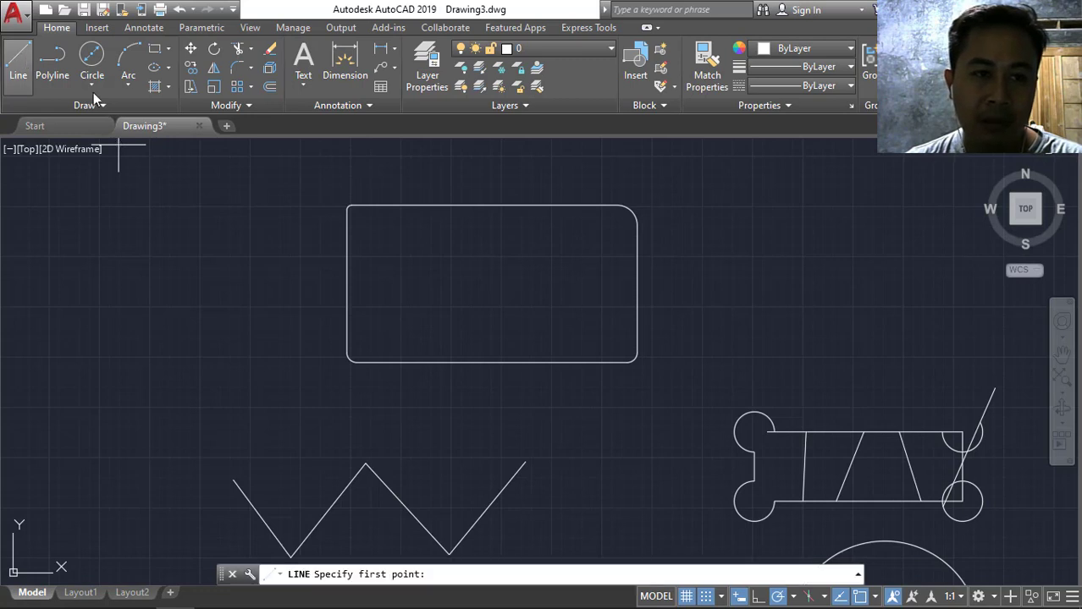
{"action": "left_click", "coordinate": [559, 288]}
{"action": "left_click", "coordinate": [800, 289]}
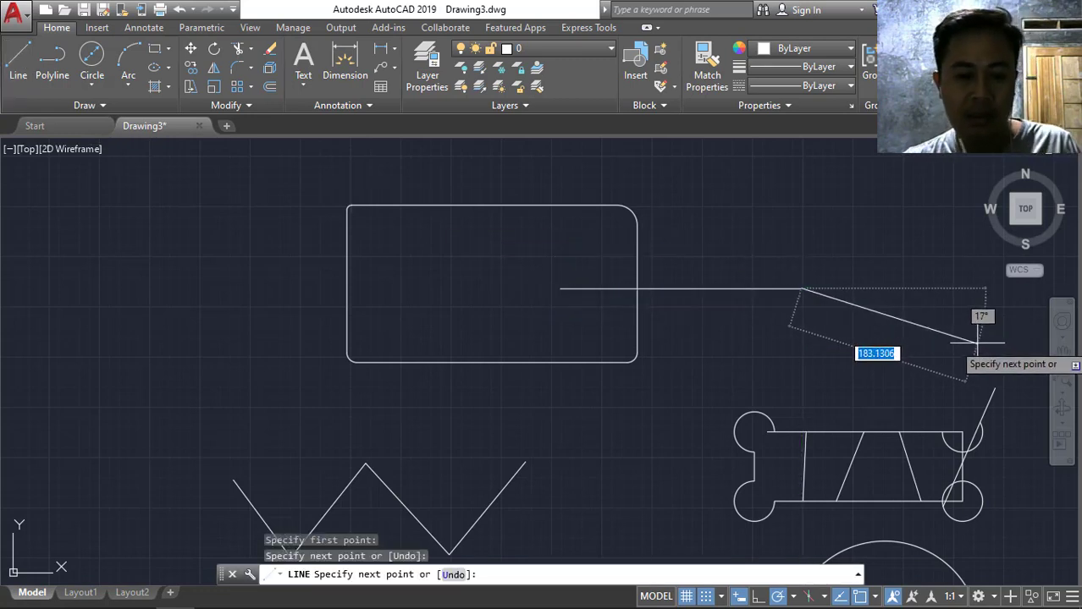
{"action": "key", "text": "Escape"}
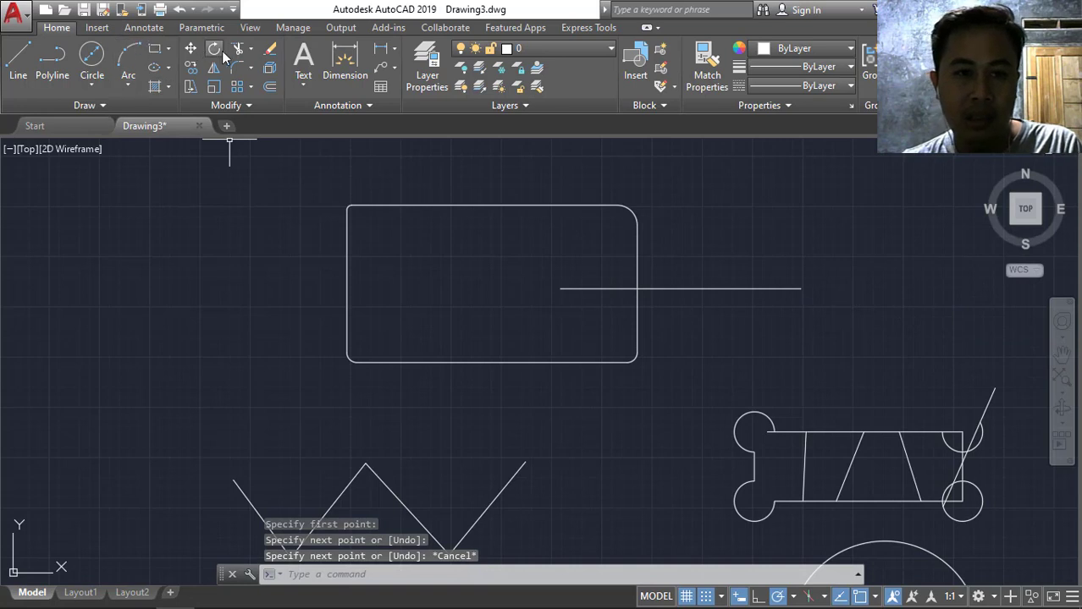
Trim away the part of the horizontal line lying inside the rectangle.
{"action": "left_click", "coordinate": [239, 49]}
{"action": "key", "text": "Return"}
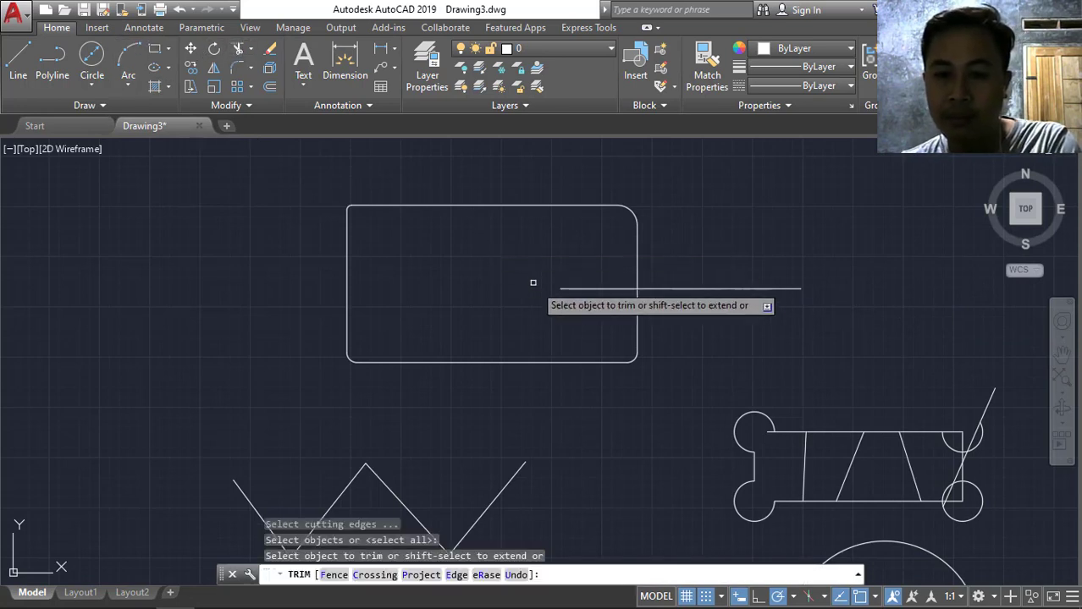
{"action": "left_click", "coordinate": [575, 290]}
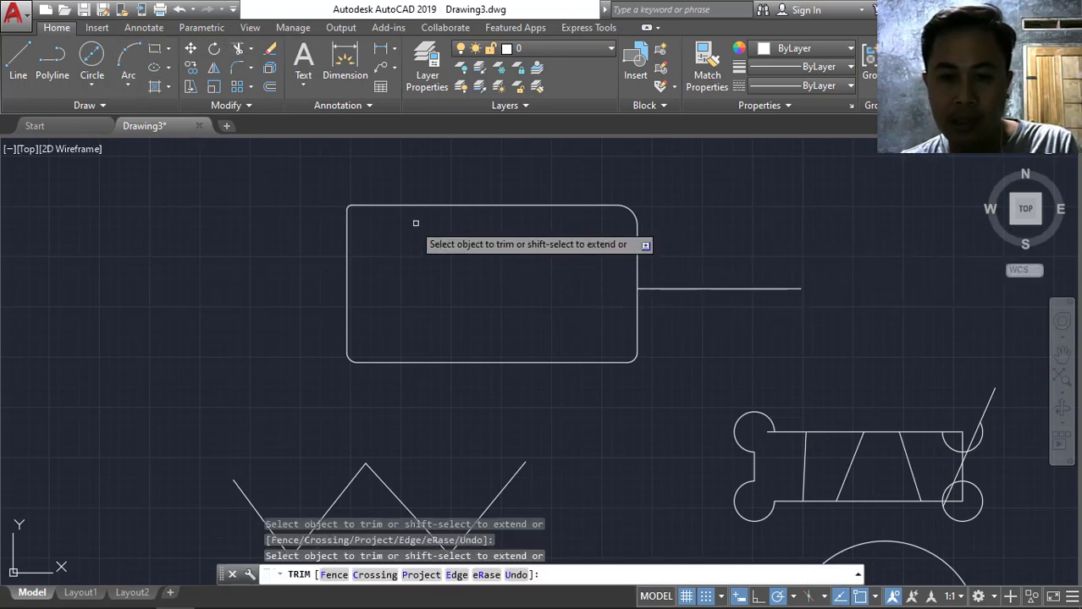
{"action": "key", "text": "Return"}
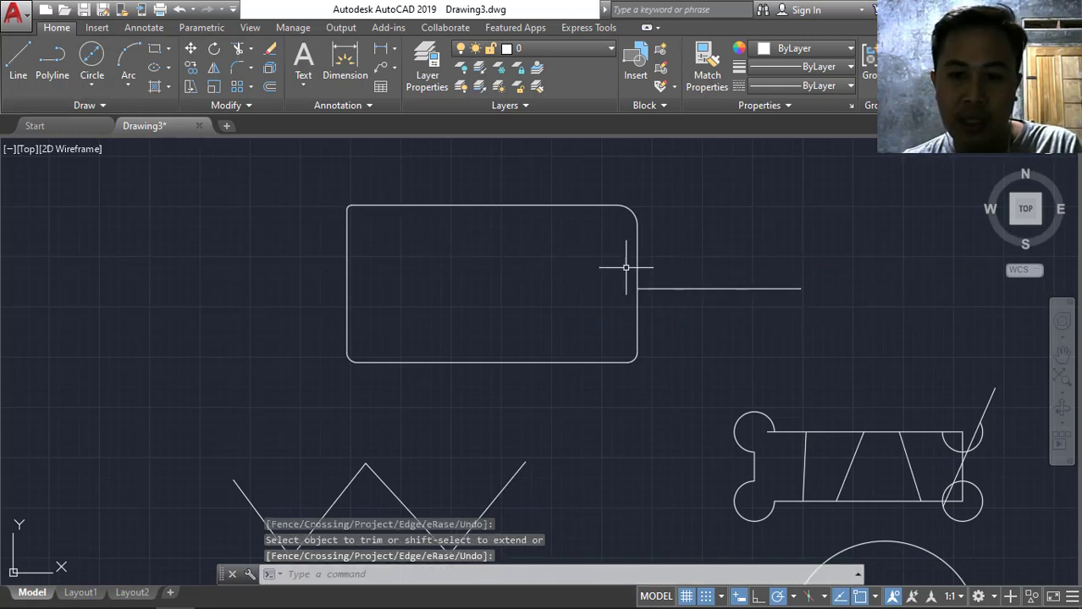
{"action": "left_click", "coordinate": [238, 68]}
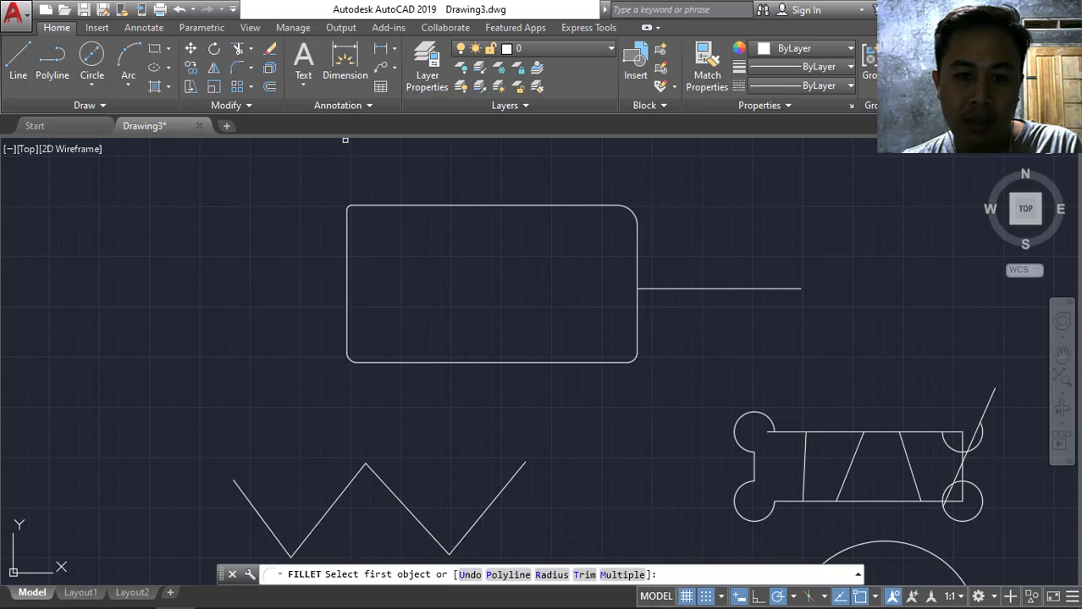
Fillet the rectangle's right side to the horizontal line with radius 20.
{"action": "left_click", "coordinate": [543, 576]}
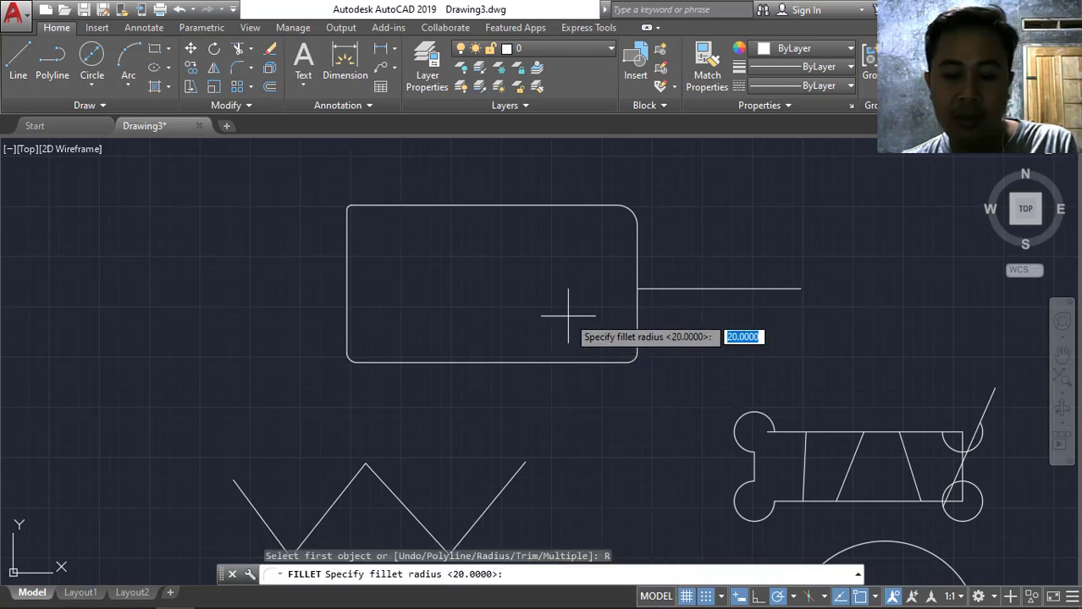
{"action": "type", "text": "20"}
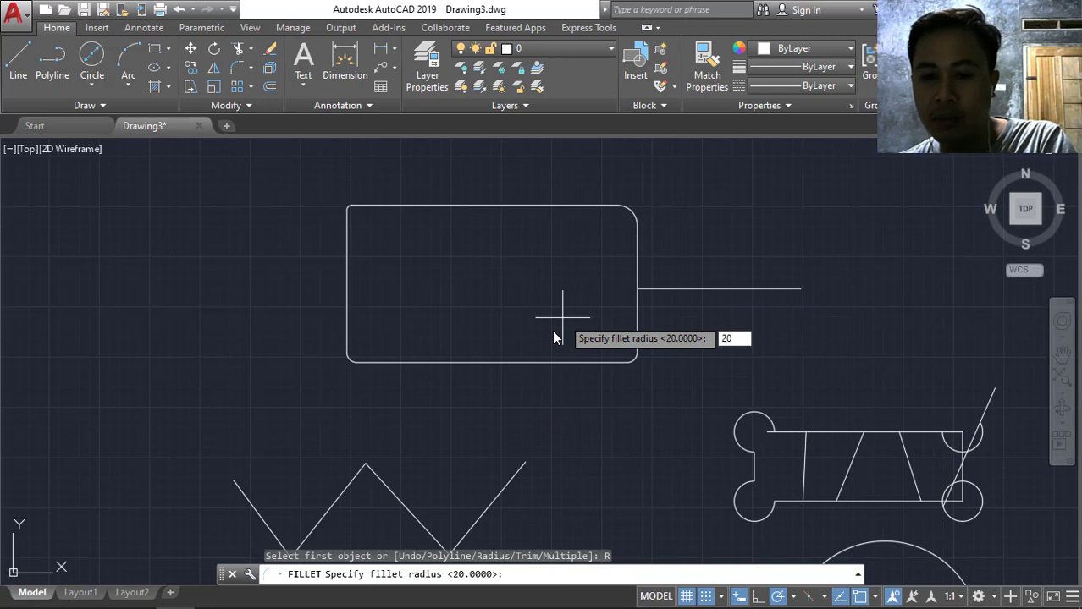
{"action": "key", "text": "Return"}
{"action": "left_click", "coordinate": [637, 279]}
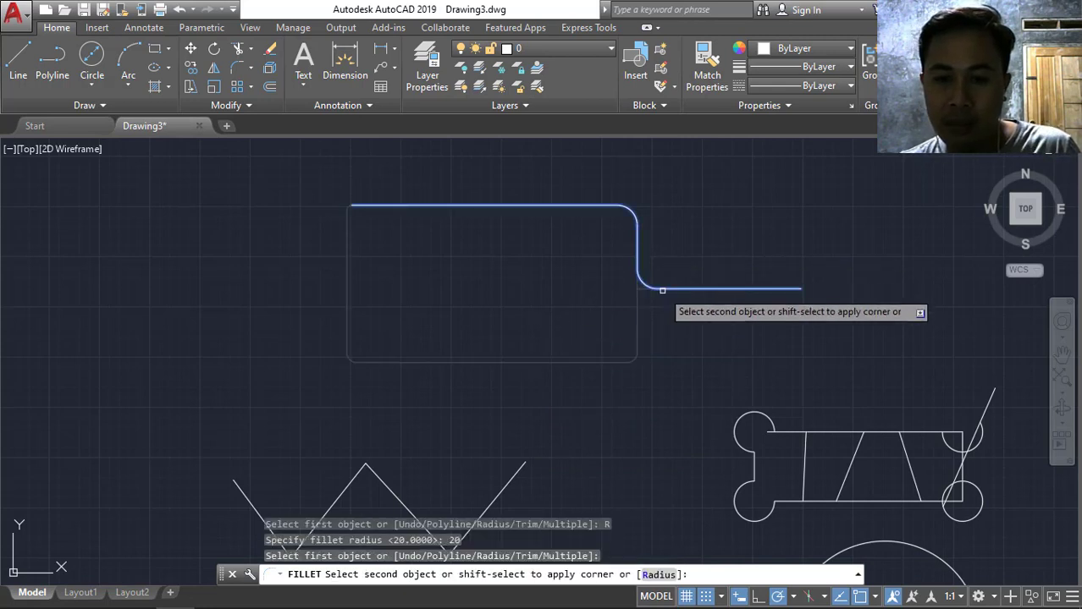
{"action": "left_click", "coordinate": [662, 291]}
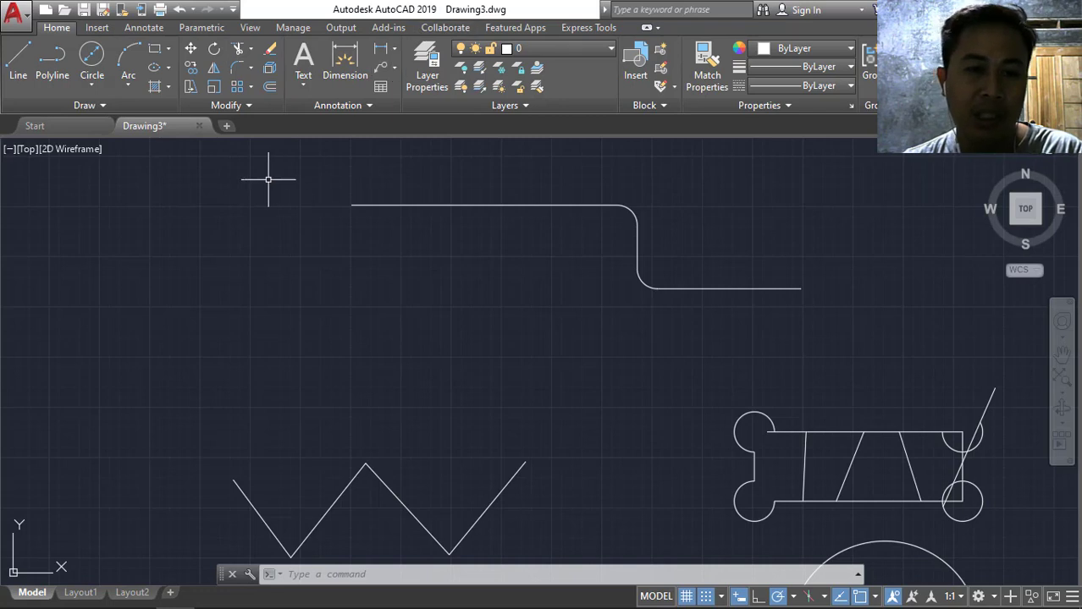
{"action": "left_click", "coordinate": [253, 102]}
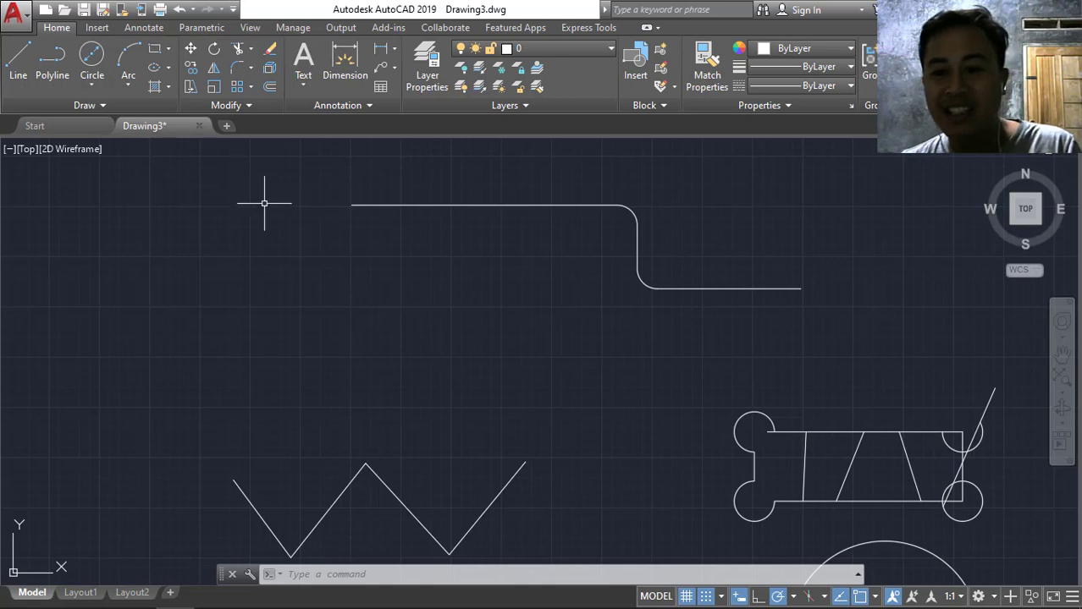
{"action": "scroll", "coordinate": [292, 277], "scroll_direction": "down", "scroll_amount": 4}
{"action": "scroll", "coordinate": [292, 277], "scroll_direction": "up", "scroll_amount": 2}
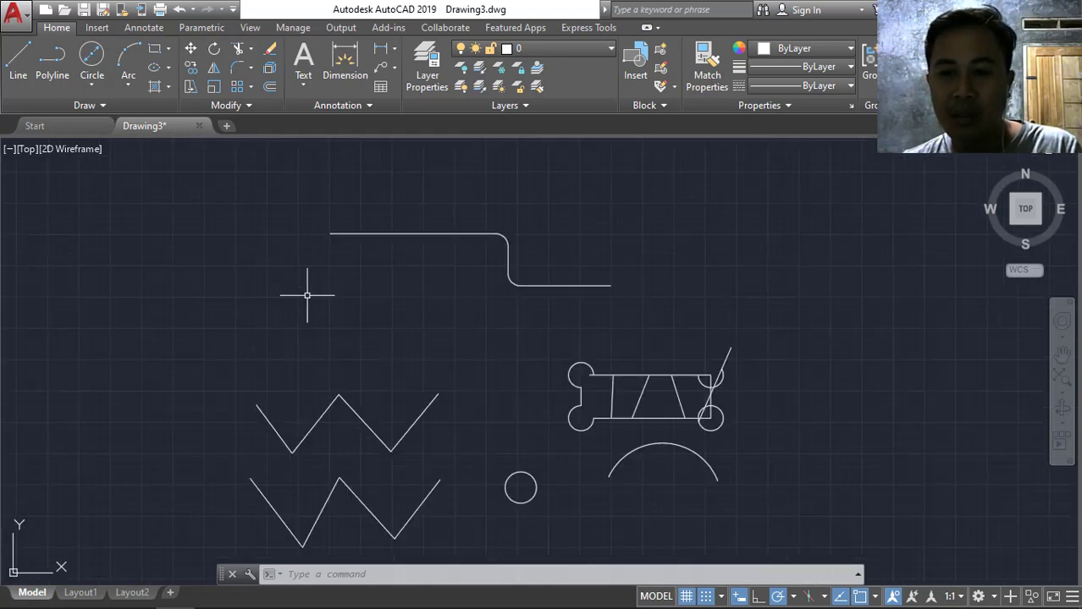
{"action": "middle_click_drag", "start_coordinate": [307, 296], "coordinate": [344, 239]}
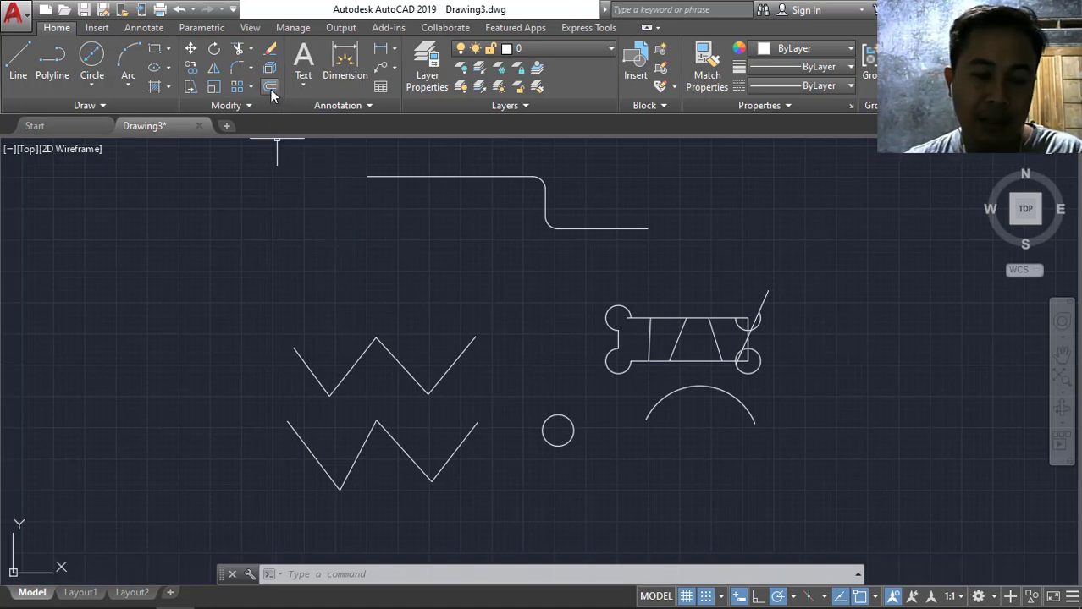
{"action": "scroll", "coordinate": [487, 254], "scroll_direction": "down", "scroll_amount": 2}
{"action": "scroll", "coordinate": [542, 213], "scroll_direction": "up", "scroll_amount": 4}
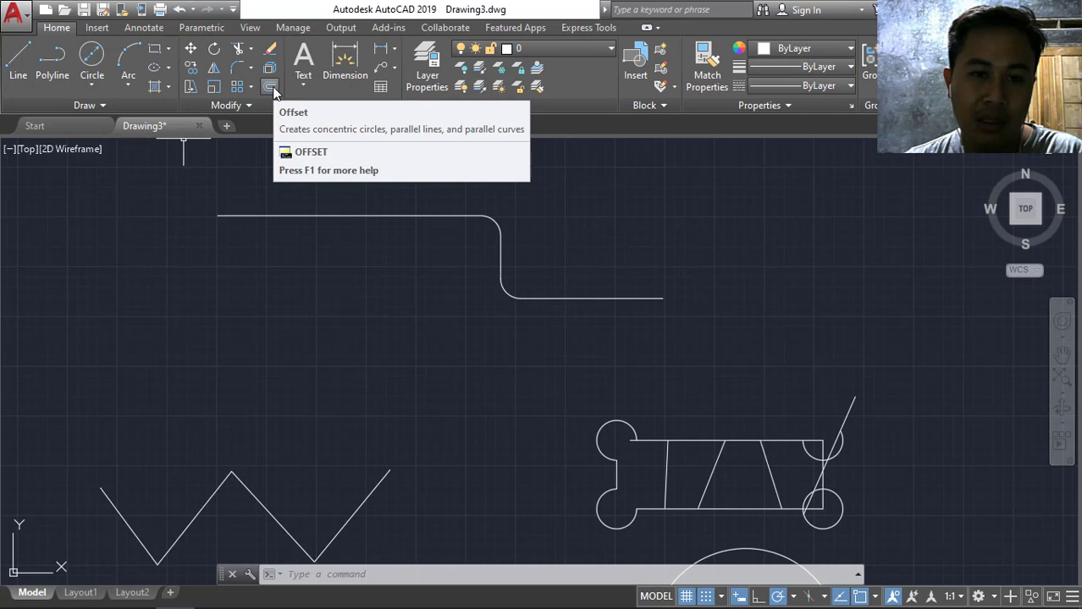
{"action": "mouse_move", "coordinate": [269, 88]}
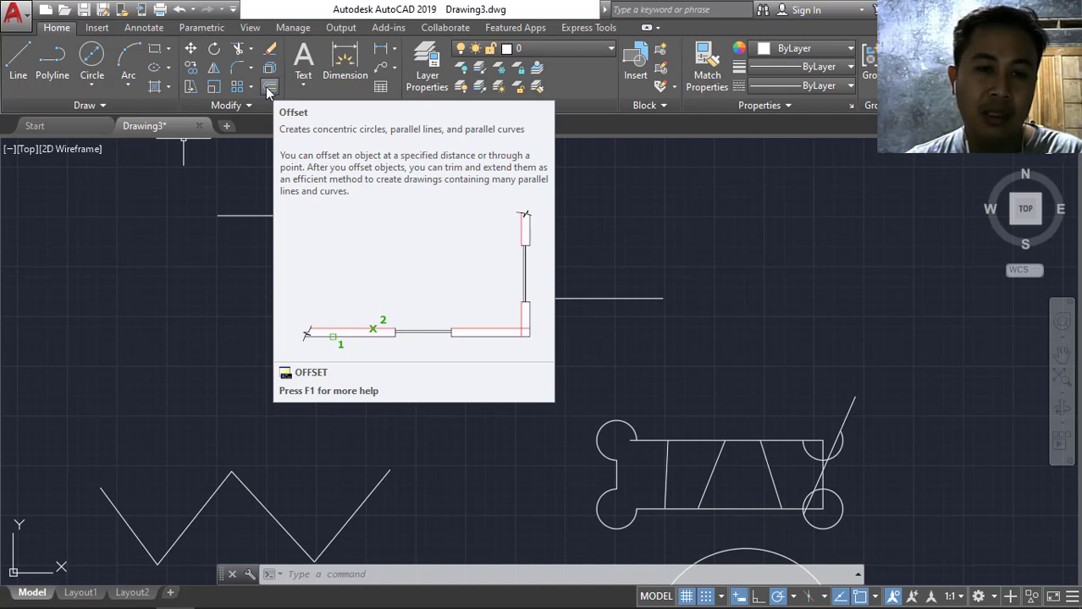
{"action": "left_click", "coordinate": [267, 91]}
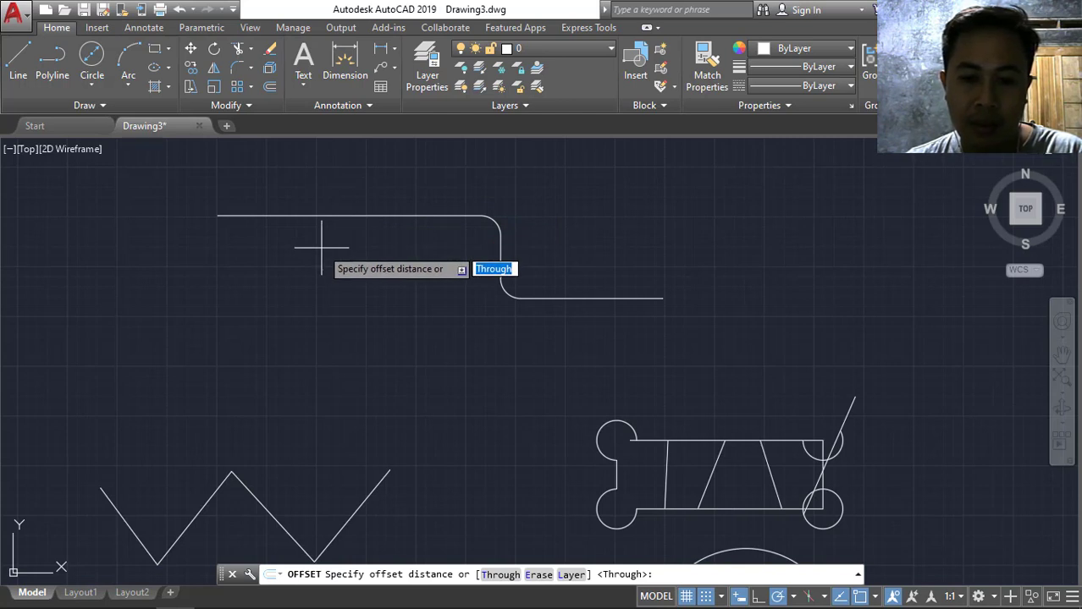
{"action": "left_click", "coordinate": [350, 216]}
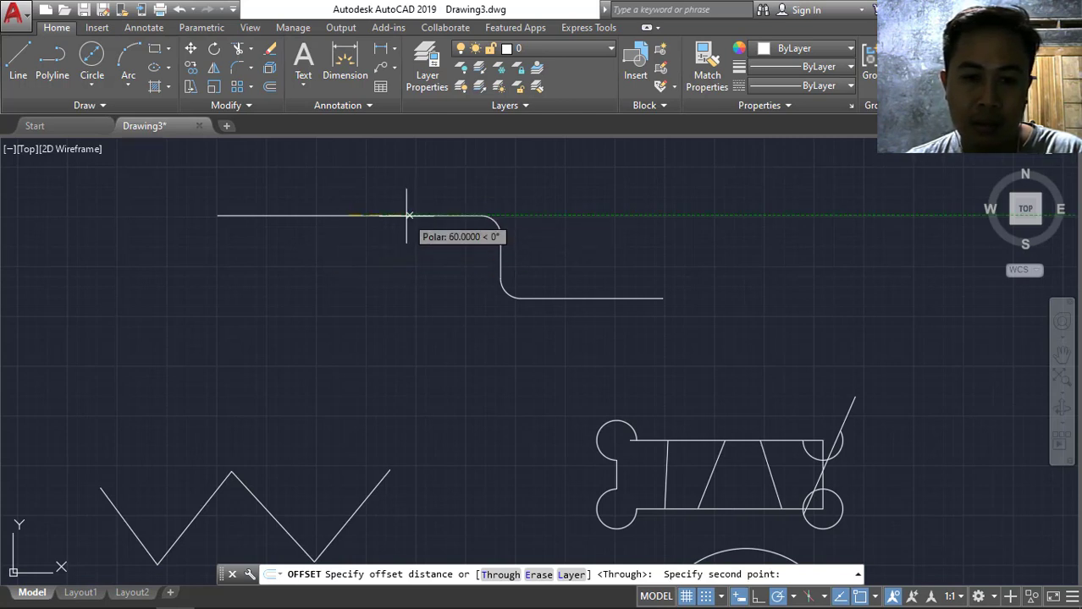
{"action": "key", "text": "Escape"}
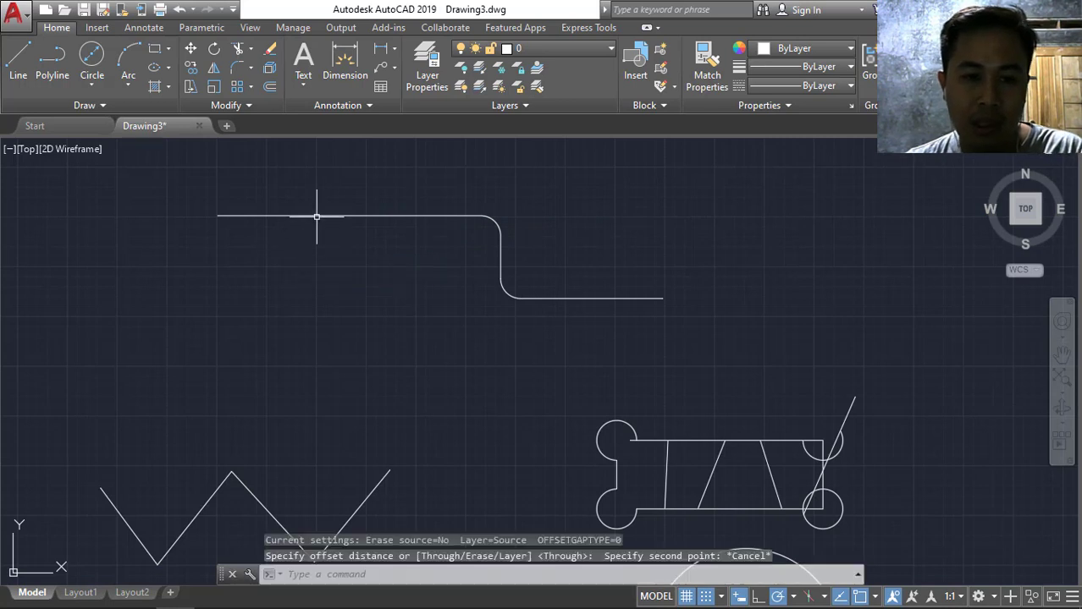
{"action": "left_click", "coordinate": [269, 86]}
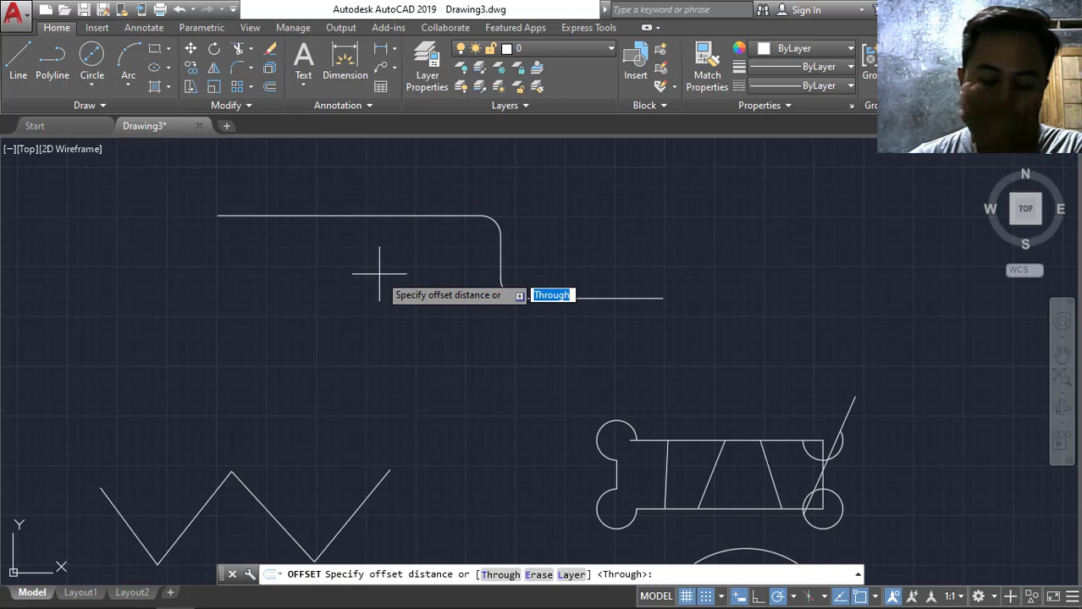
{"action": "type", "text": "10"}
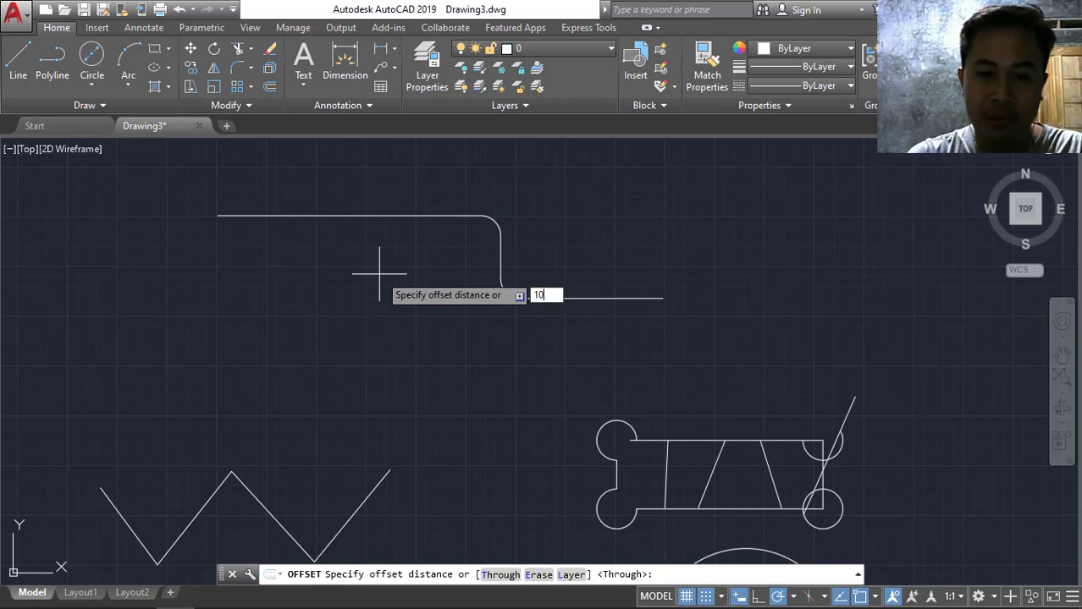
{"action": "key", "text": "Return"}
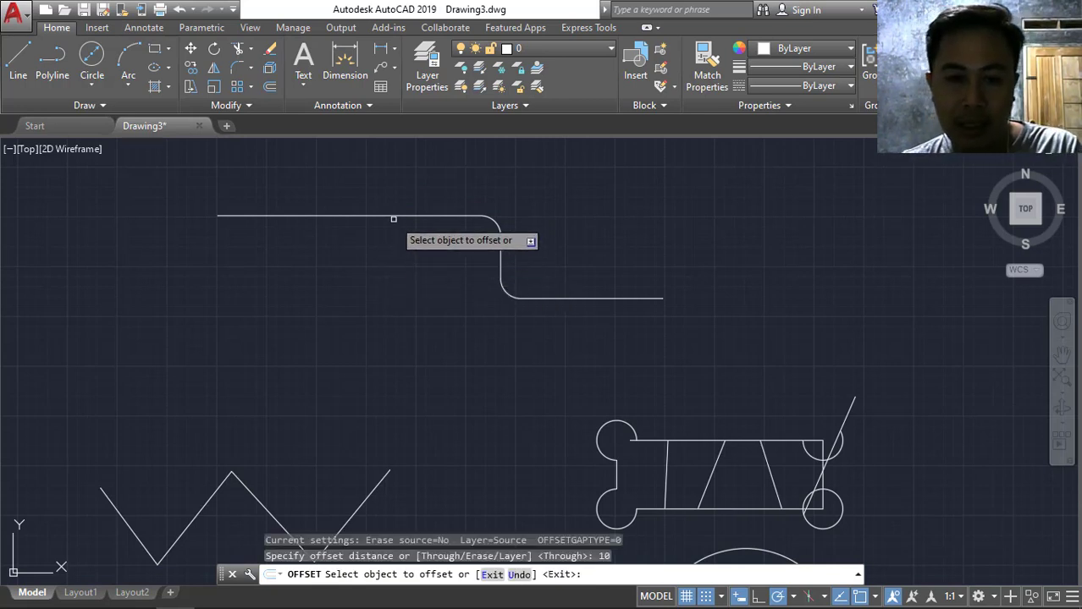
{"action": "left_click", "coordinate": [392, 218]}
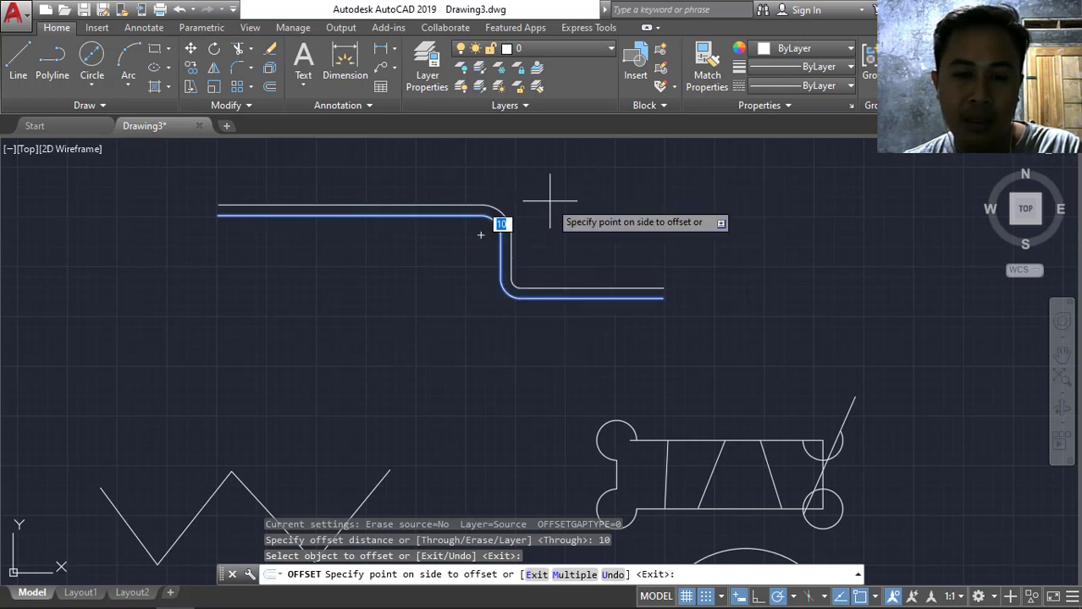
{"action": "key", "text": "Escape"}
{"action": "key", "text": "Escape"}
{"action": "key", "text": "Escape"}
{"action": "key", "text": "Escape"}
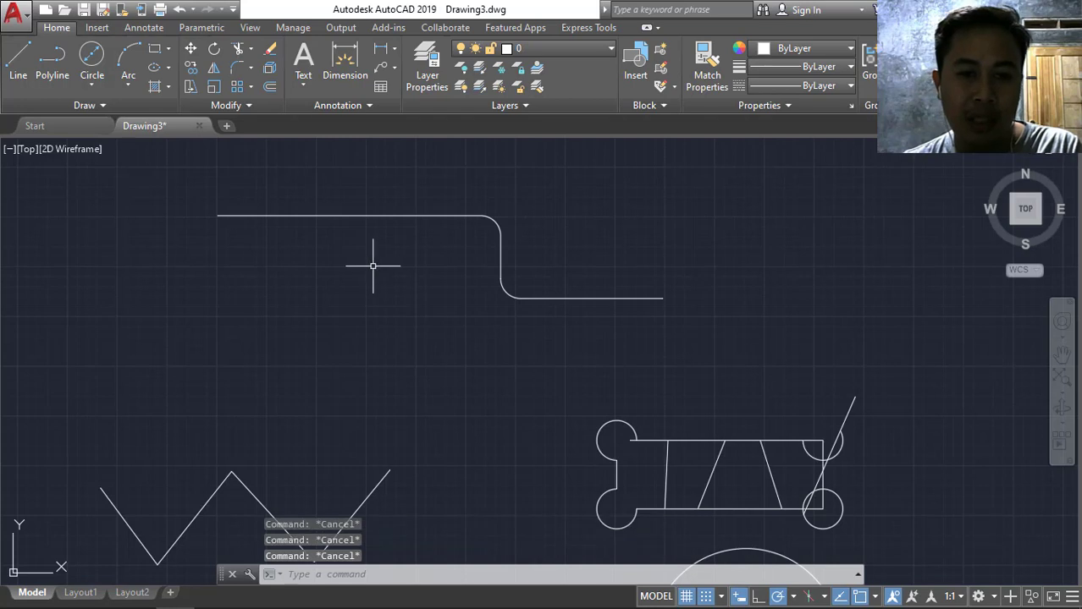
Draw a new rectangle to the right of the stepped profile and centre it.
{"action": "left_click", "coordinate": [155, 49]}
{"action": "left_click", "coordinate": [696, 201]}
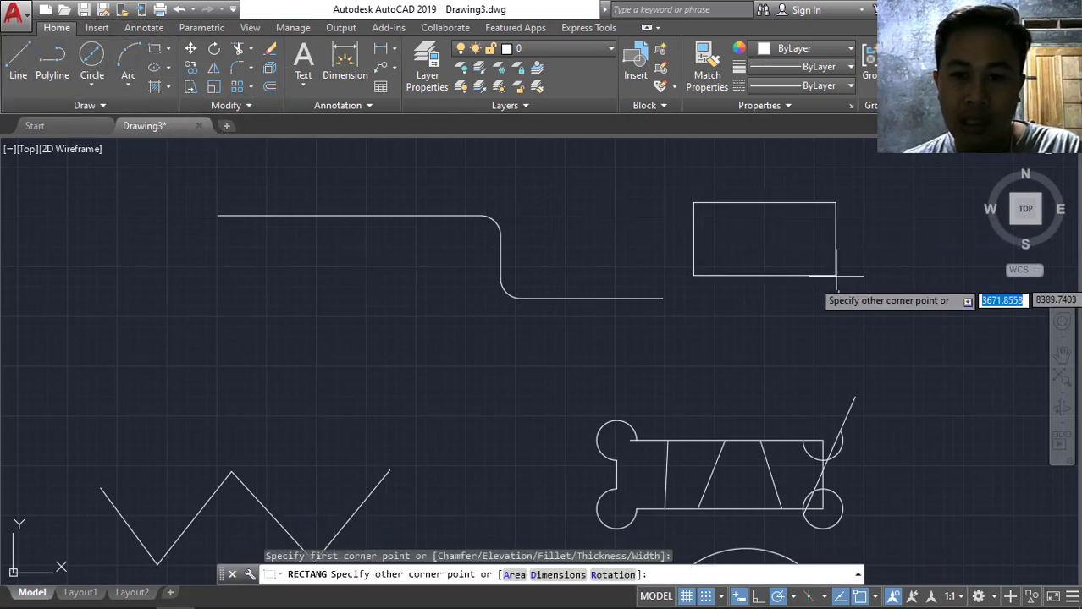
{"action": "left_click", "coordinate": [802, 302]}
{"action": "key", "text": "Escape"}
{"action": "scroll", "coordinate": [894, 308], "scroll_direction": "down", "scroll_amount": 4}
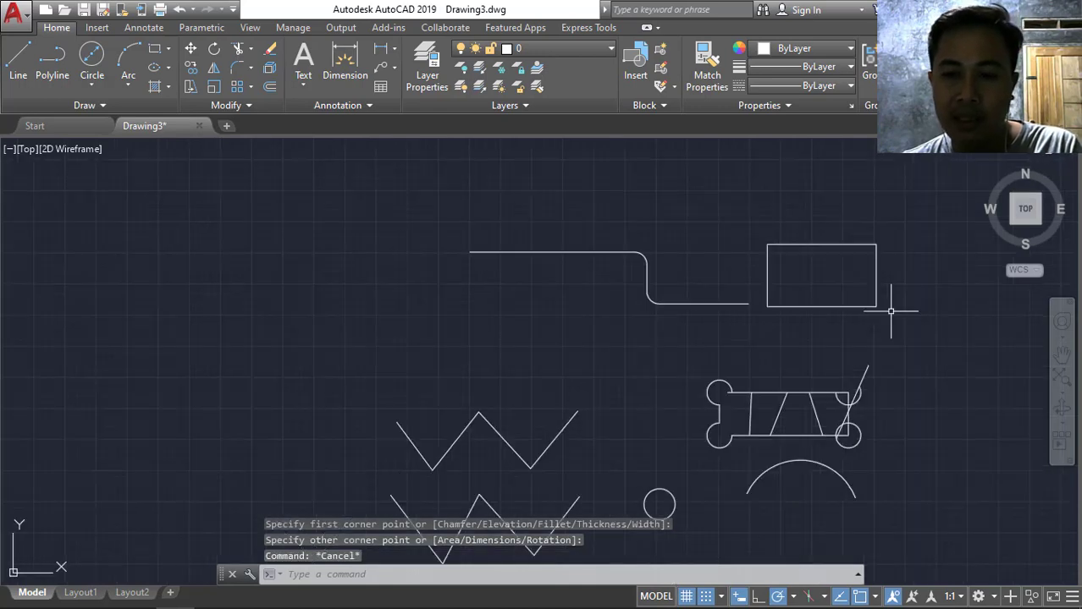
{"action": "scroll", "coordinate": [939, 296], "scroll_direction": "up", "scroll_amount": 10}
{"action": "scroll", "coordinate": [939, 296], "scroll_direction": "down", "scroll_amount": 4}
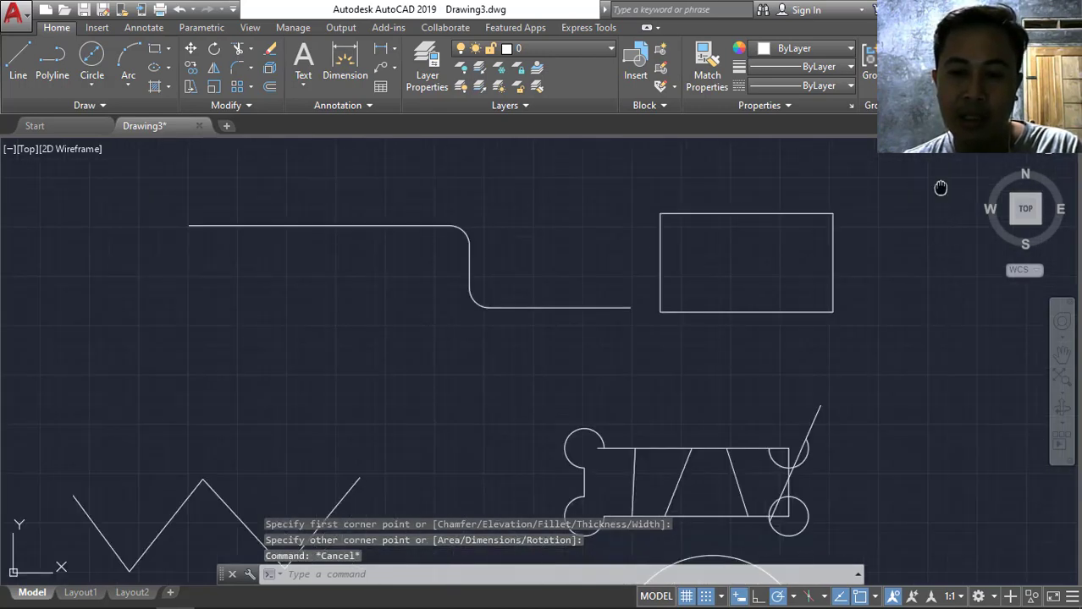
{"action": "middle_click_drag", "start_coordinate": [940, 187], "coordinate": [873, 204]}
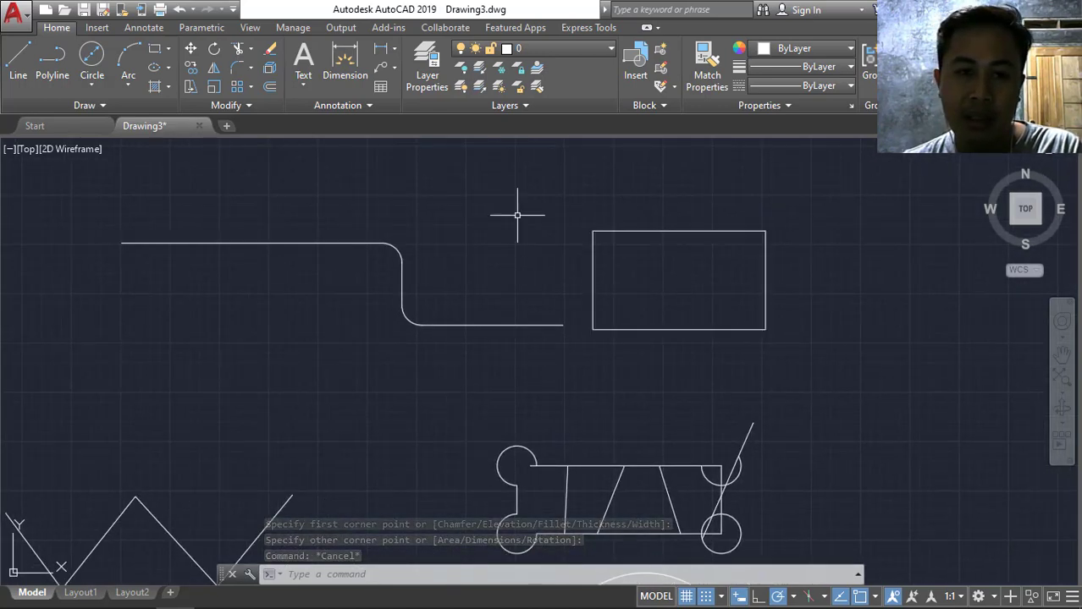
Offset the new rectangle 5 units inward to create a double outline.
{"action": "left_click", "coordinate": [270, 87]}
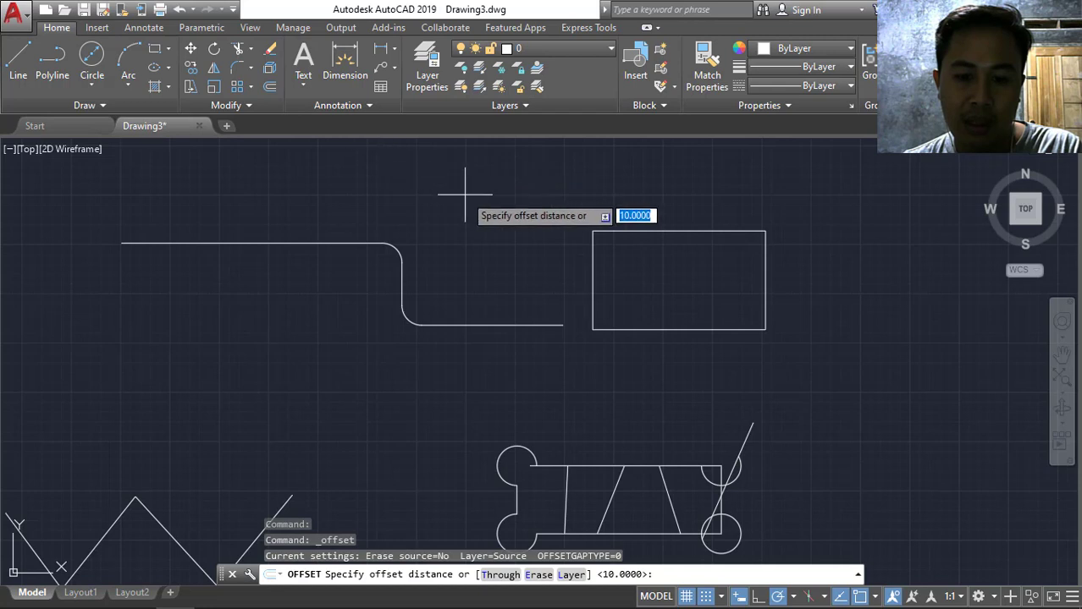
{"action": "type", "text": "5"}
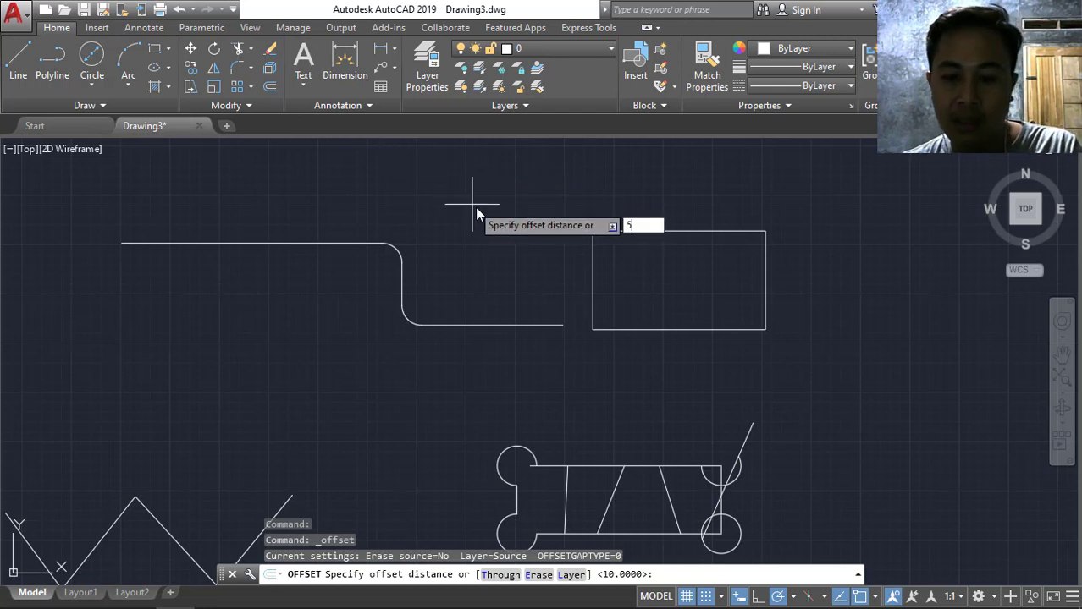
{"action": "key", "text": "Return"}
{"action": "left_click", "coordinate": [705, 231]}
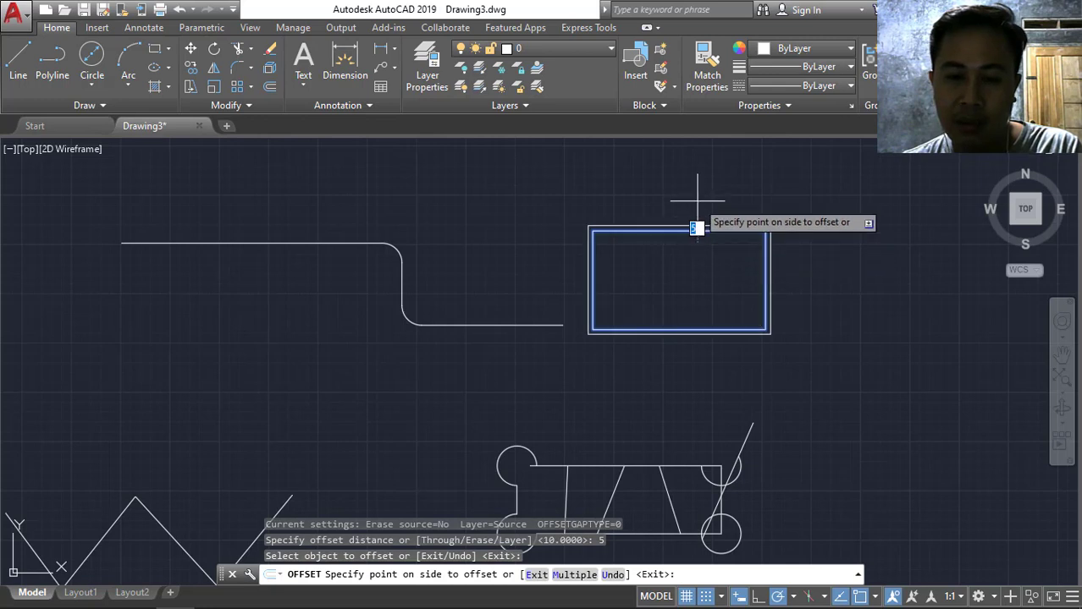
{"action": "left_click", "coordinate": [698, 250]}
{"action": "key", "text": "Escape"}
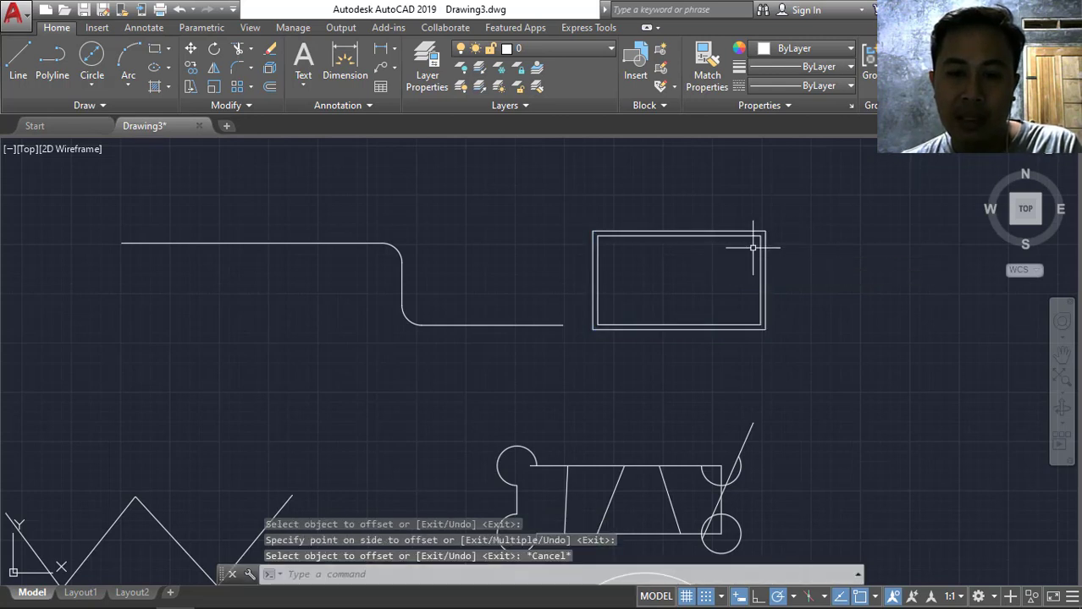
{"action": "scroll", "coordinate": [754, 245], "scroll_direction": "up", "scroll_amount": 2}
{"action": "scroll", "coordinate": [752, 247], "scroll_direction": "up", "scroll_amount": 2}
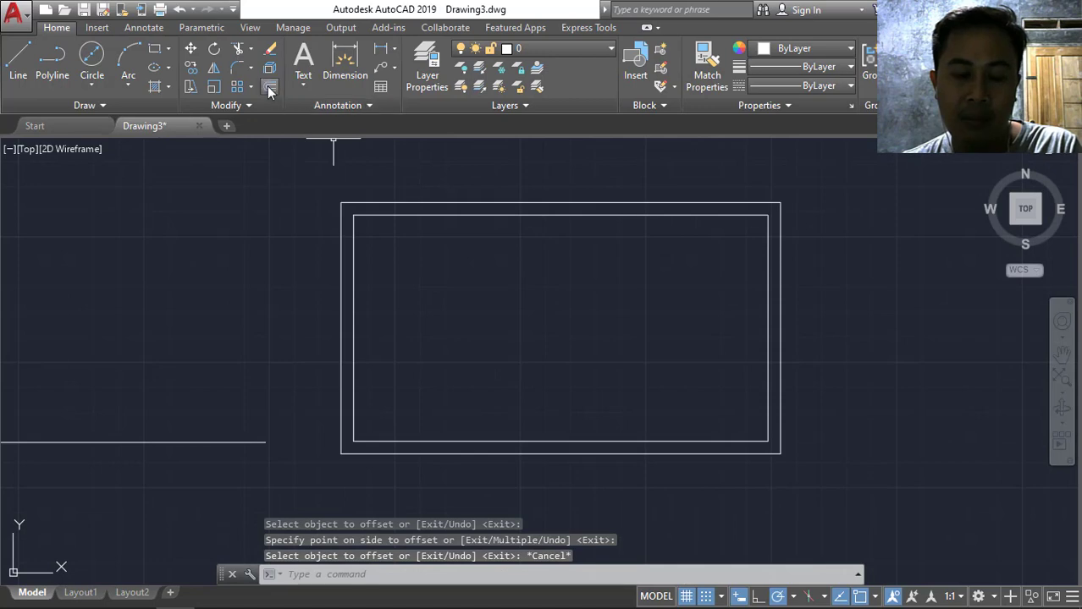
{"action": "scroll", "coordinate": [560, 243], "scroll_direction": "down", "scroll_amount": 4}
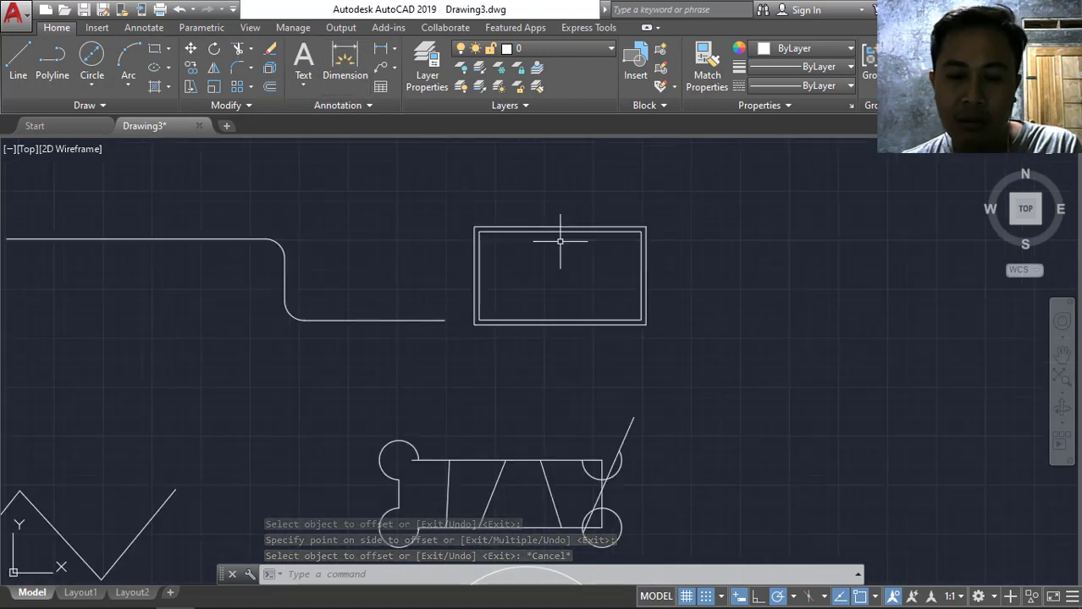
{"action": "scroll", "coordinate": [554, 244], "scroll_direction": "down", "scroll_amount": 2}
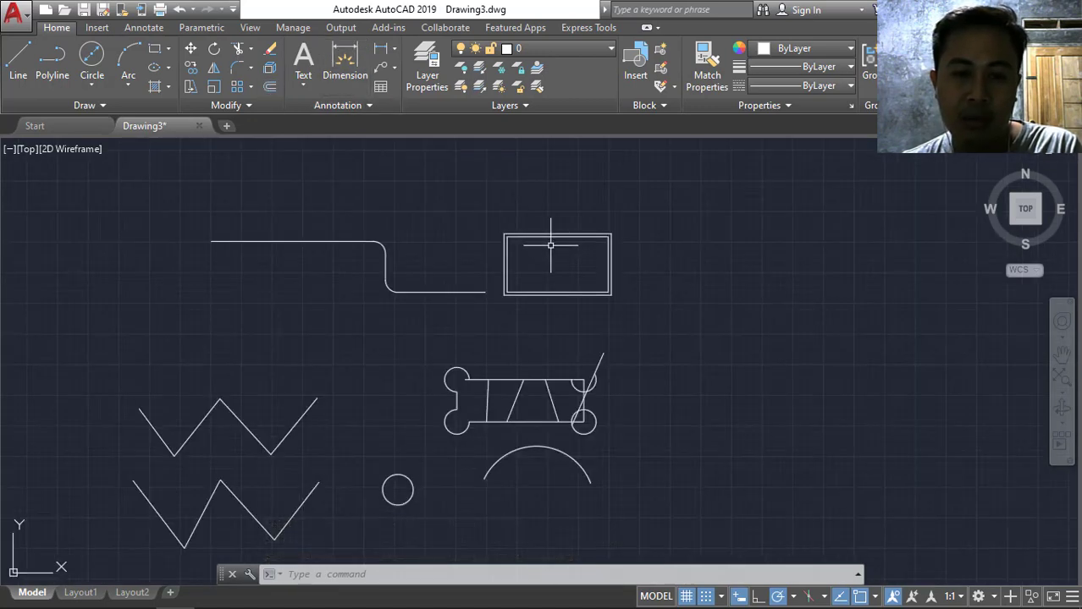
{"action": "scroll", "coordinate": [550, 245], "scroll_direction": "up", "scroll_amount": 2}
{"action": "scroll", "coordinate": [550, 245], "scroll_direction": "down", "scroll_amount": 2}
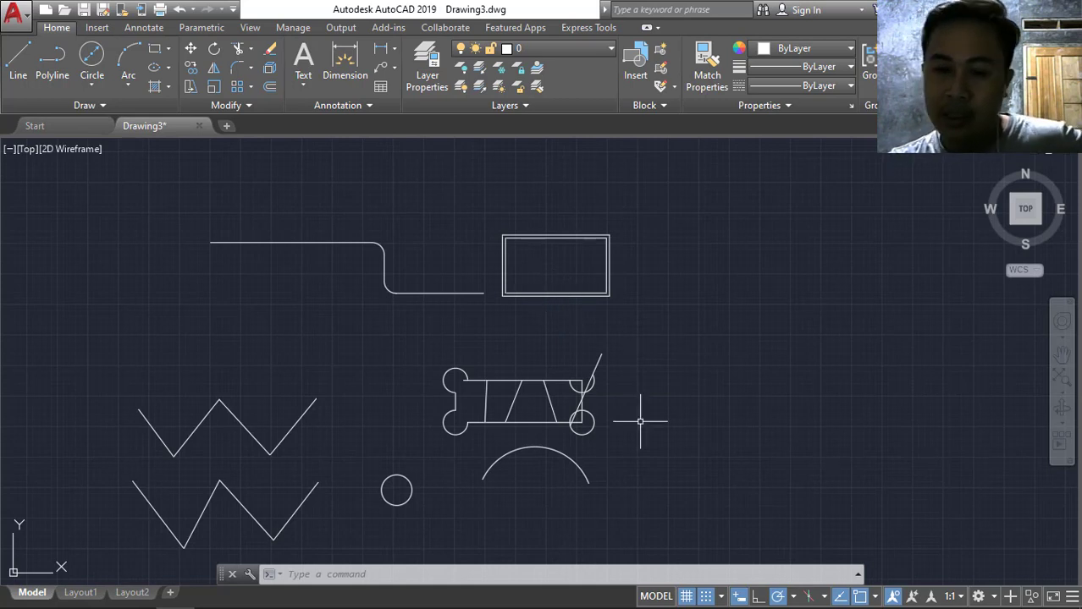
{"action": "left_click", "coordinate": [707, 596]}
{"action": "left_click", "coordinate": [707, 596]}
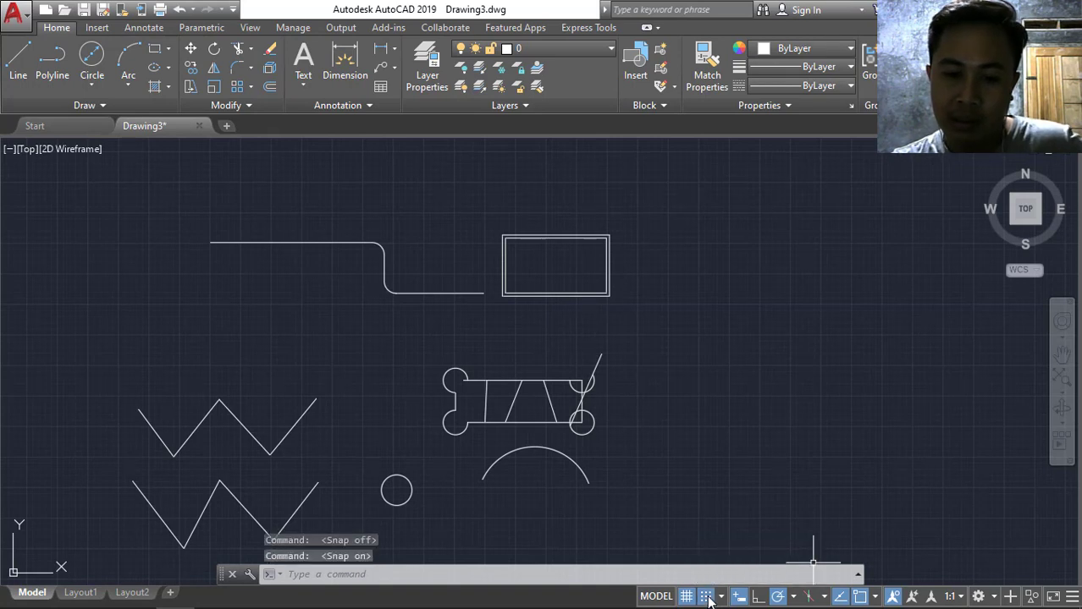
{"action": "left_click", "coordinate": [721, 599]}
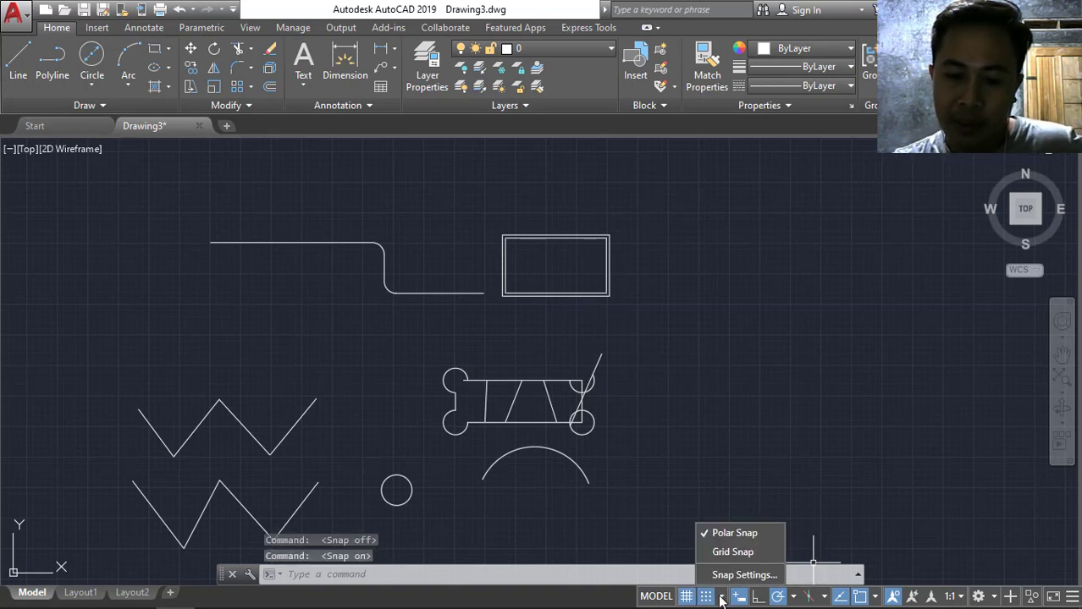
{"action": "left_click", "coordinate": [733, 578]}
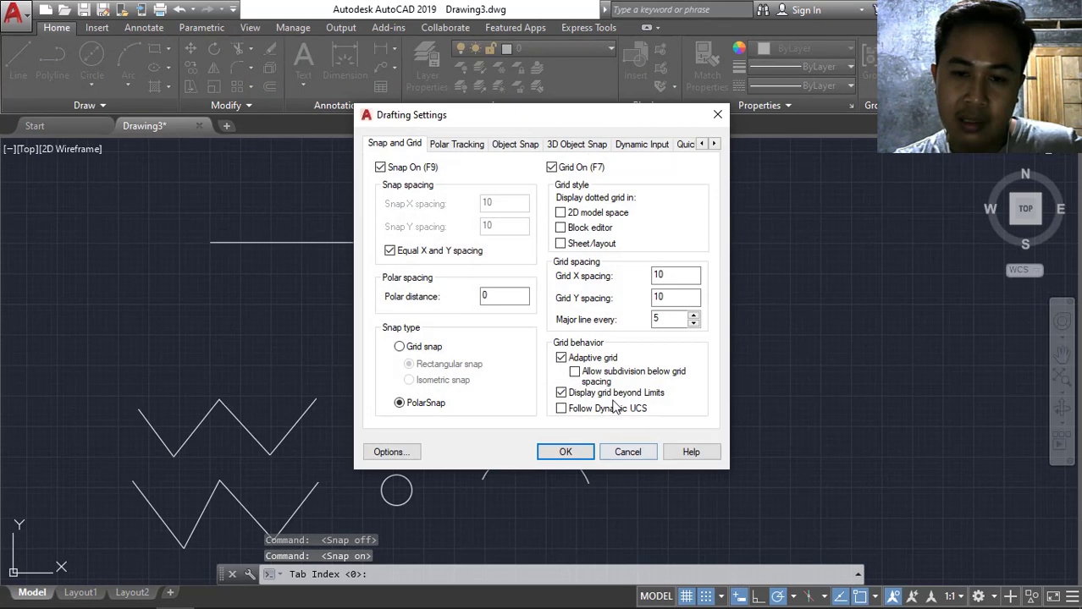
{"action": "left_click", "coordinate": [512, 144]}
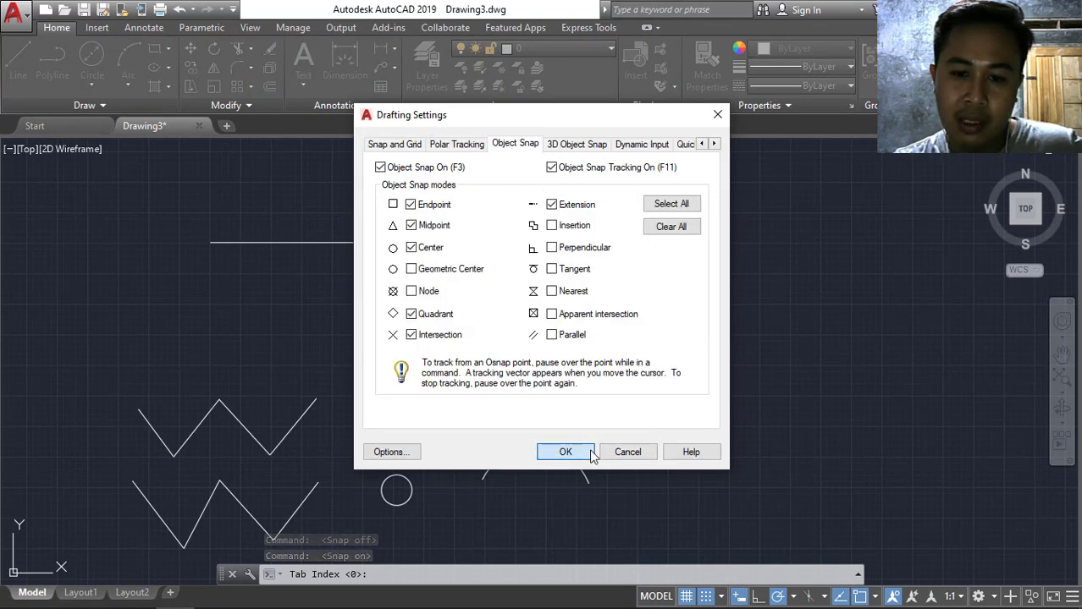
{"action": "left_click", "coordinate": [564, 451]}
{"action": "left_click", "coordinate": [707, 598]}
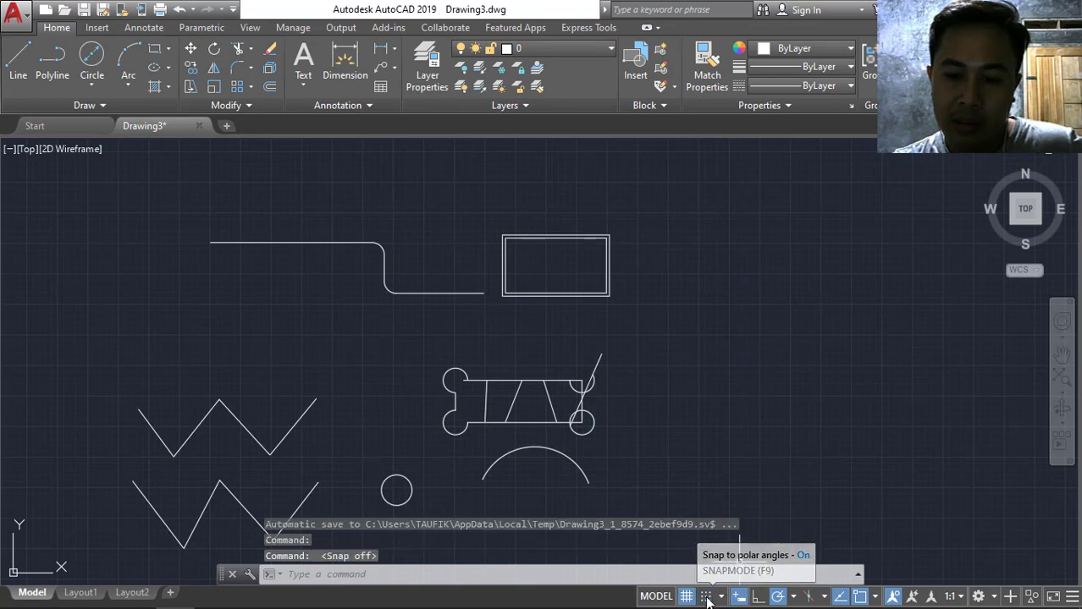
{"action": "left_click", "coordinate": [707, 598]}
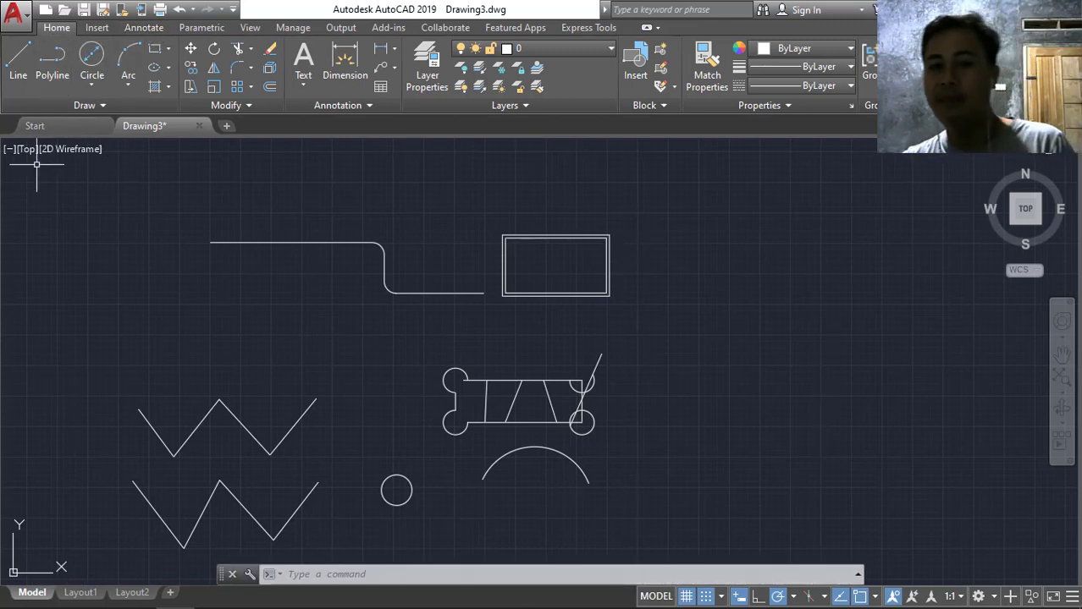
Create a new blank drawing, Drawing4, beside Drawing3.
{"action": "left_click", "coordinate": [226, 126]}
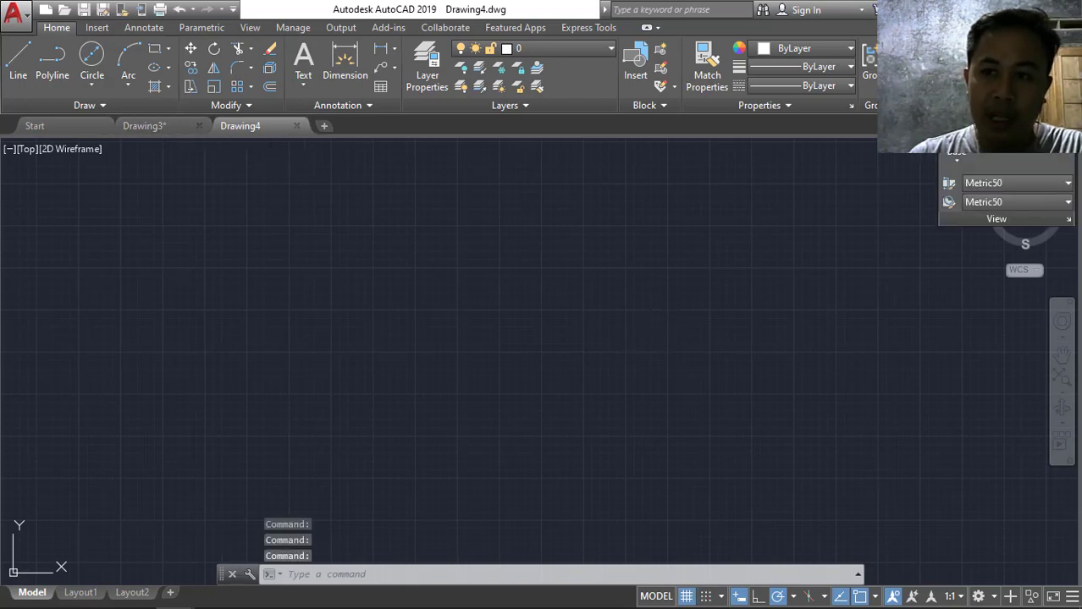
Hide AutoCAD and open the reference image 5.JPG in a smaller Photos window.
{"action": "key", "text": "super+d"}
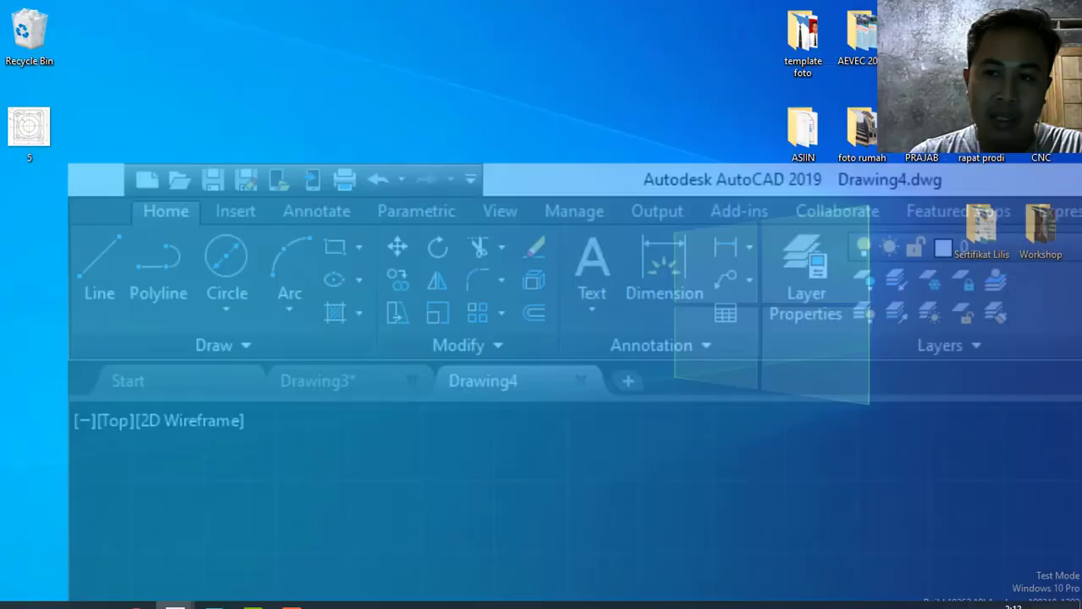
{"action": "double_click", "coordinate": [38, 138]}
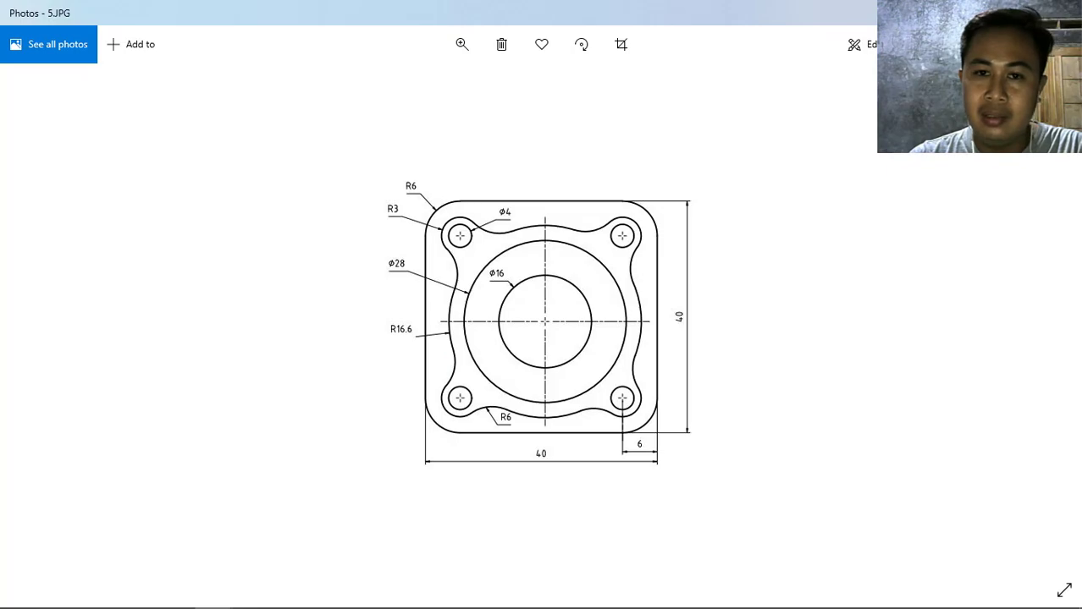
{"action": "mouse_move", "coordinate": [770, 12]}
{"action": "left_mouse_down"}
{"action": "mouse_move", "coordinate": [362, 130]}
{"action": "mouse_move", "coordinate": [37, 85]}
{"action": "mouse_move", "coordinate": [270, 92]}
{"action": "mouse_move", "coordinate": [242, 68]}
{"action": "mouse_move", "coordinate": [247, 50]}
{"action": "left_mouse_up"}
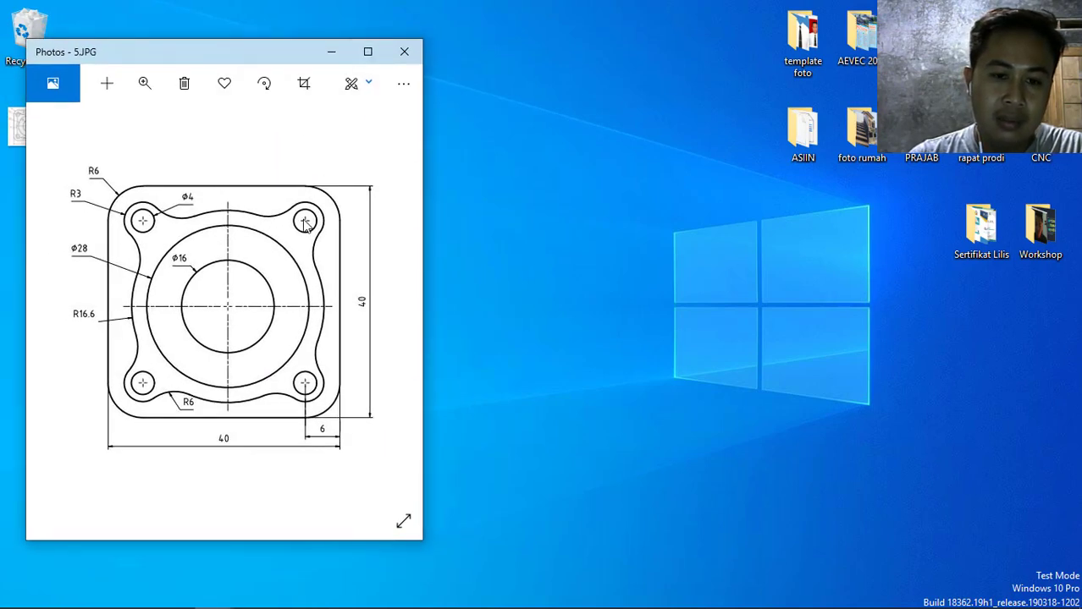
Maximize the Photos window showing the 5.JPG flange drawing.
{"action": "left_click", "coordinate": [369, 54]}
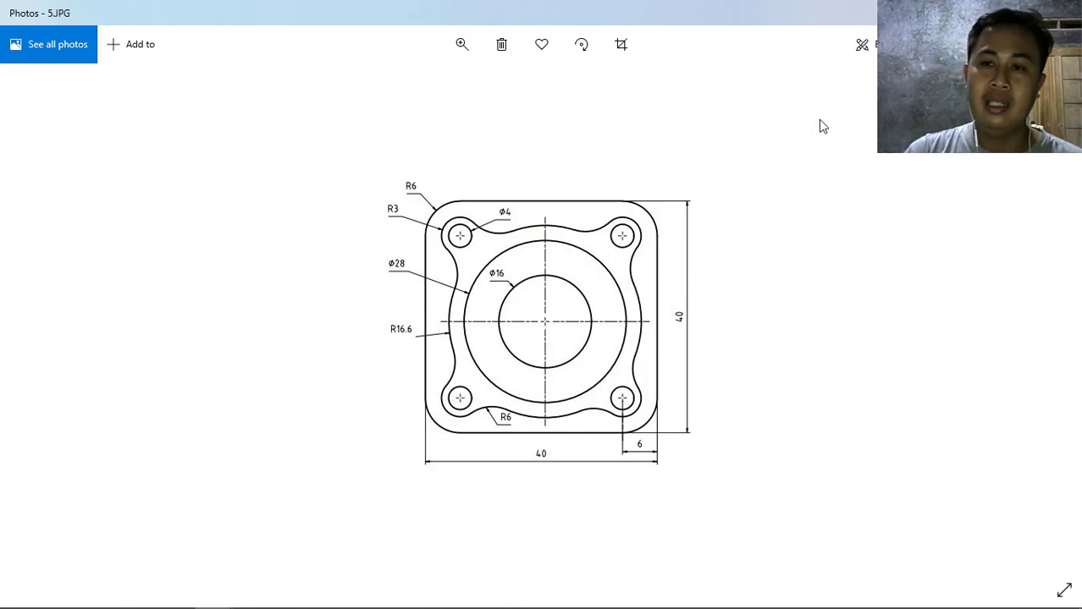
Snap the reference image full height on the left, then return to AutoCAD's Drawing4.
{"action": "left_click", "coordinate": [1023, 13]}
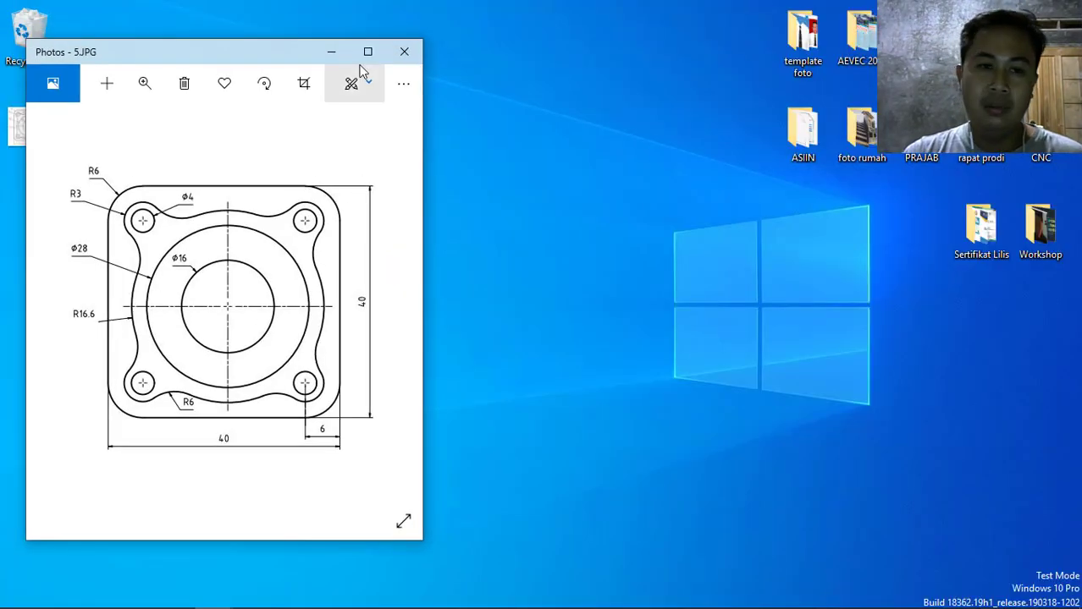
{"action": "mouse_move", "coordinate": [306, 39]}
{"action": "left_mouse_down"}
{"action": "mouse_move", "coordinate": [305, 7]}
{"action": "mouse_move", "coordinate": [238, 16]}
{"action": "left_mouse_up"}
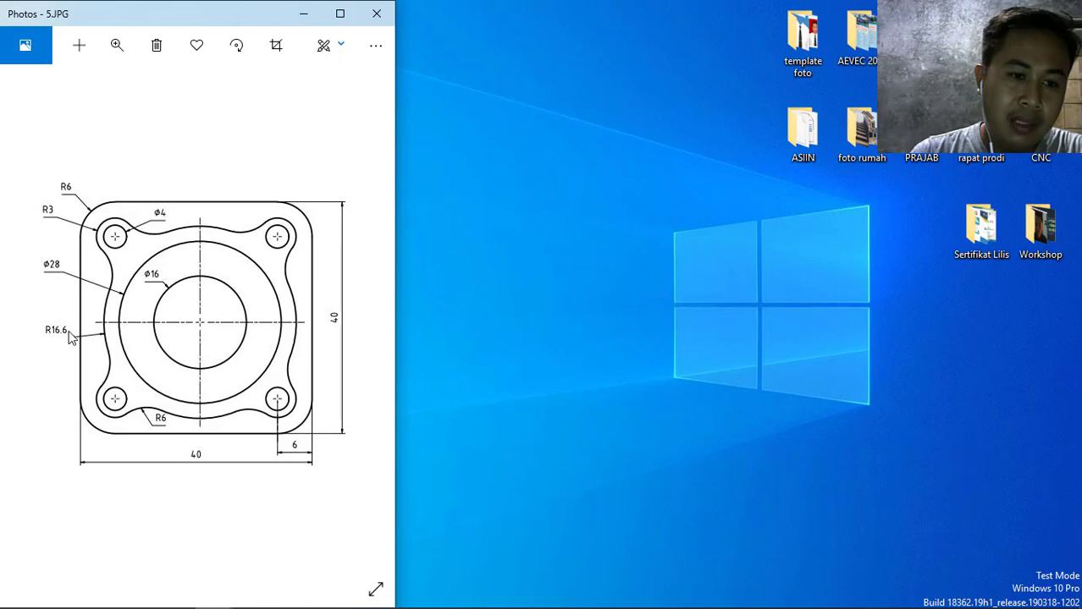
{"action": "left_click", "coordinate": [174, 593]}
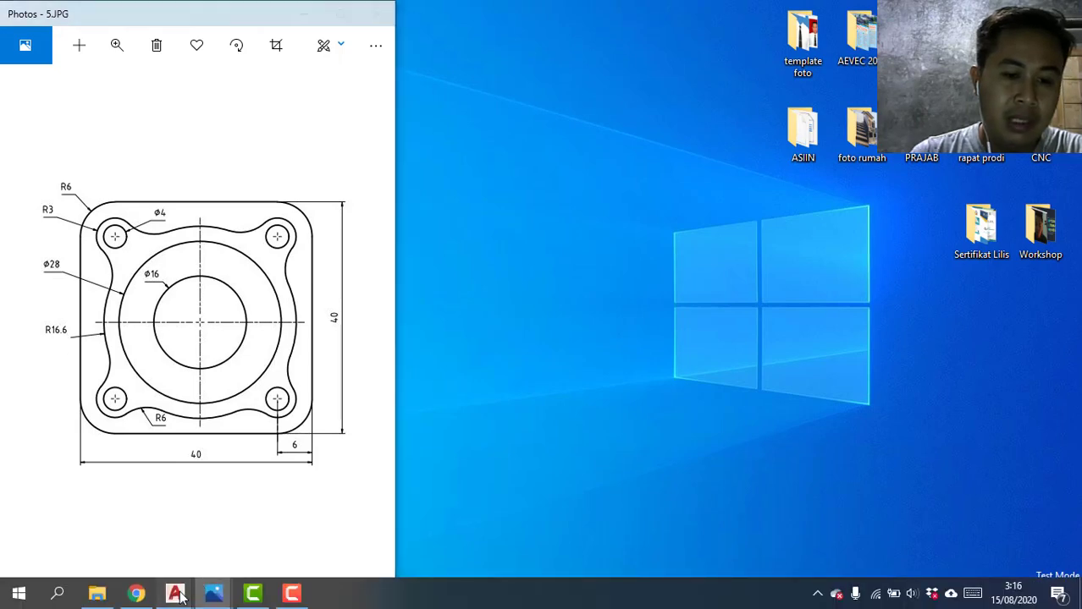
{"action": "left_click", "coordinate": [283, 513]}
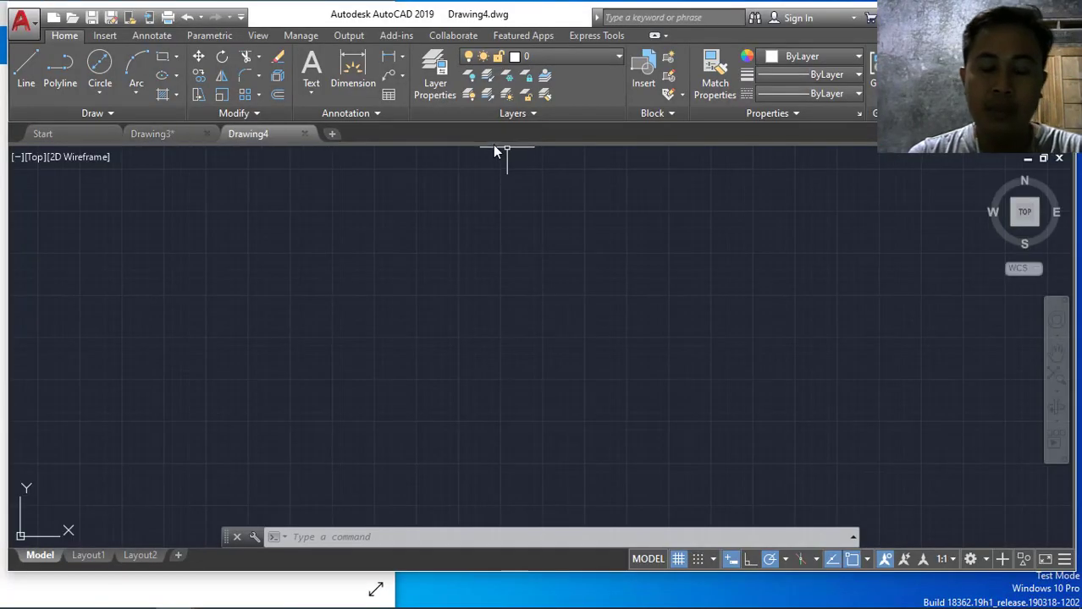
Draw a ø16 bore circle using Center, Diameter.
{"action": "left_click", "coordinate": [99, 63]}
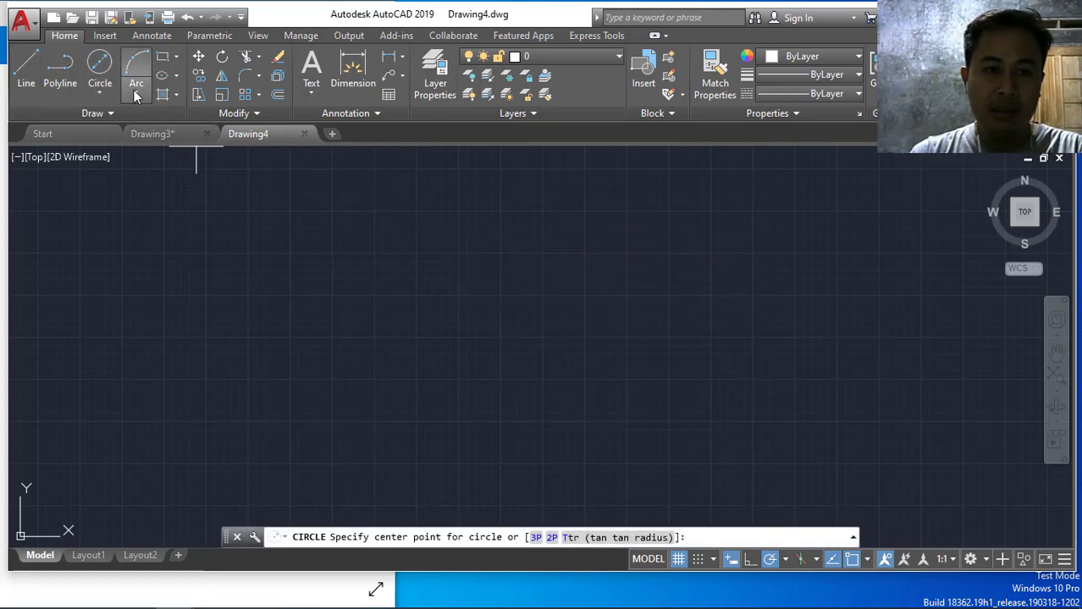
{"action": "left_click", "coordinate": [100, 94]}
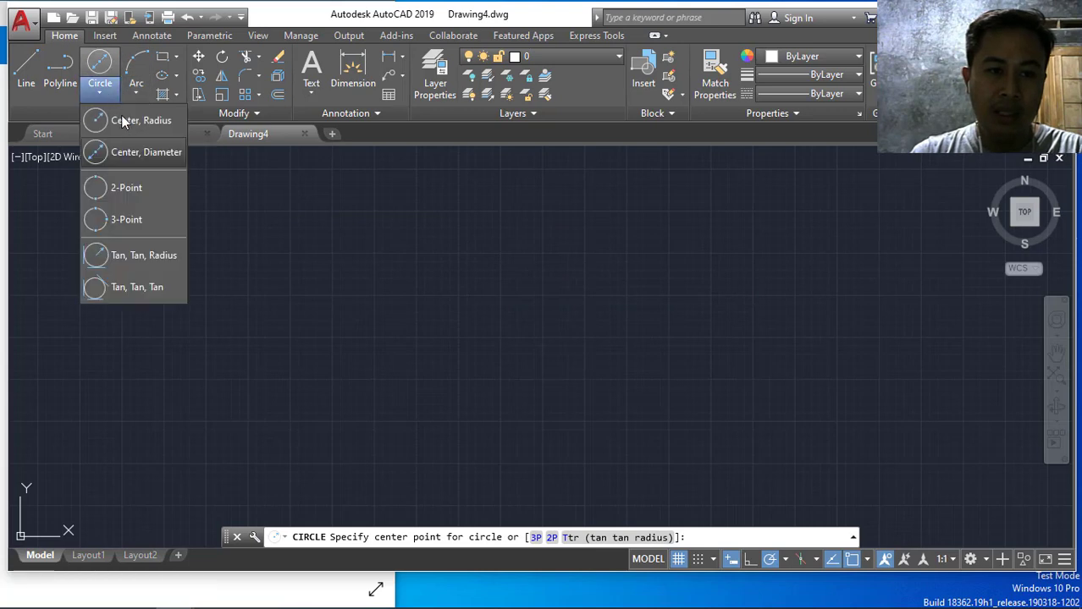
{"action": "left_click", "coordinate": [142, 155]}
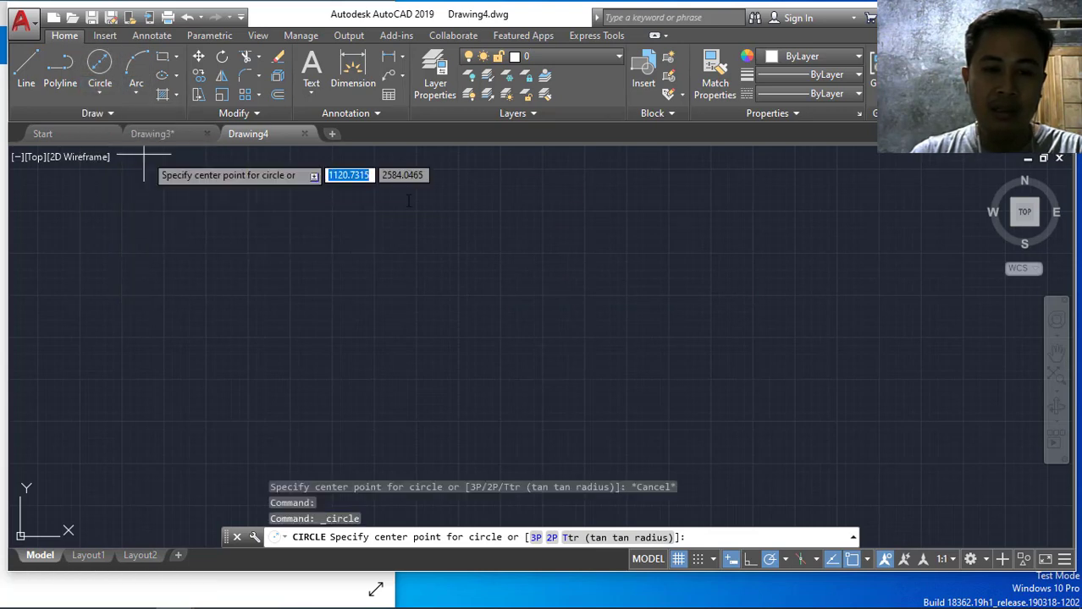
{"action": "left_click", "coordinate": [493, 282]}
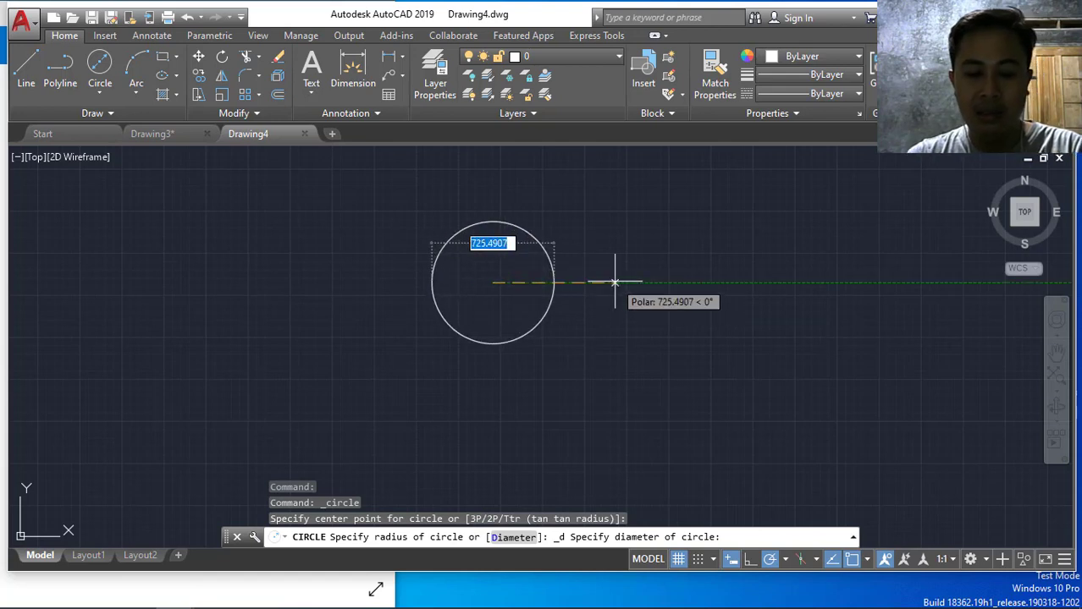
{"action": "type", "text": "16"}
{"action": "key", "text": "Return"}
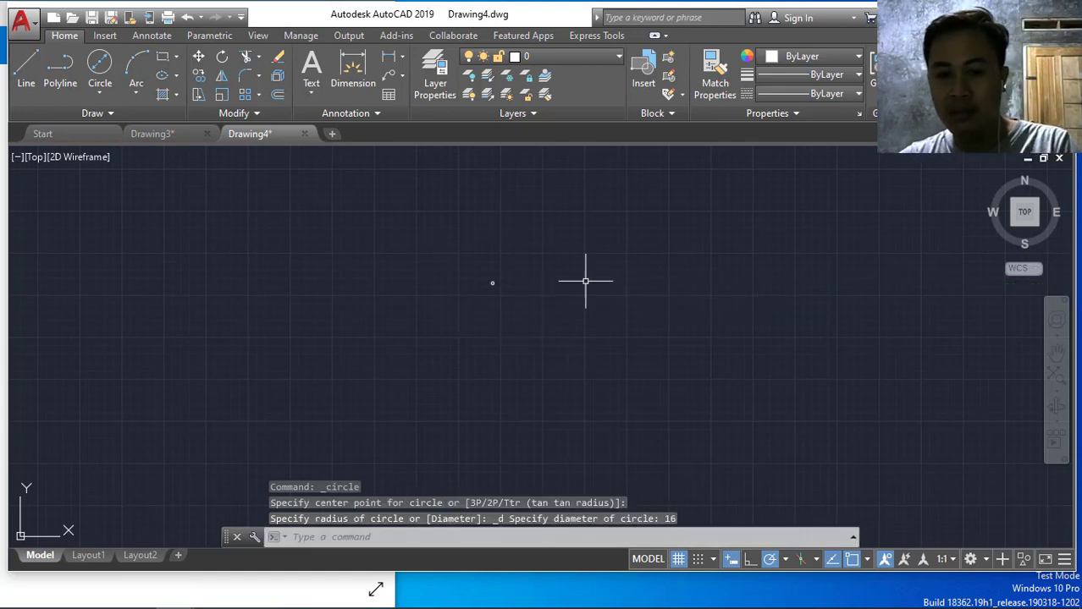
{"action": "scroll", "coordinate": [531, 270], "scroll_direction": "up", "scroll_amount": 5}
{"action": "scroll", "coordinate": [367, 280], "scroll_direction": "up", "scroll_amount": 5}
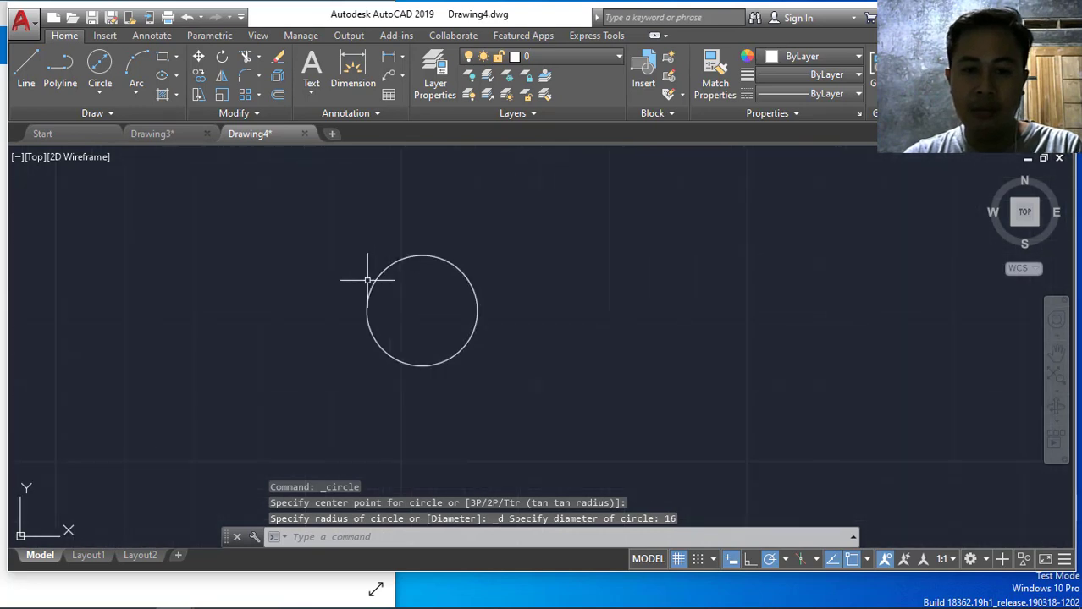
{"action": "scroll", "coordinate": [367, 280], "scroll_direction": "up", "scroll_amount": 2}
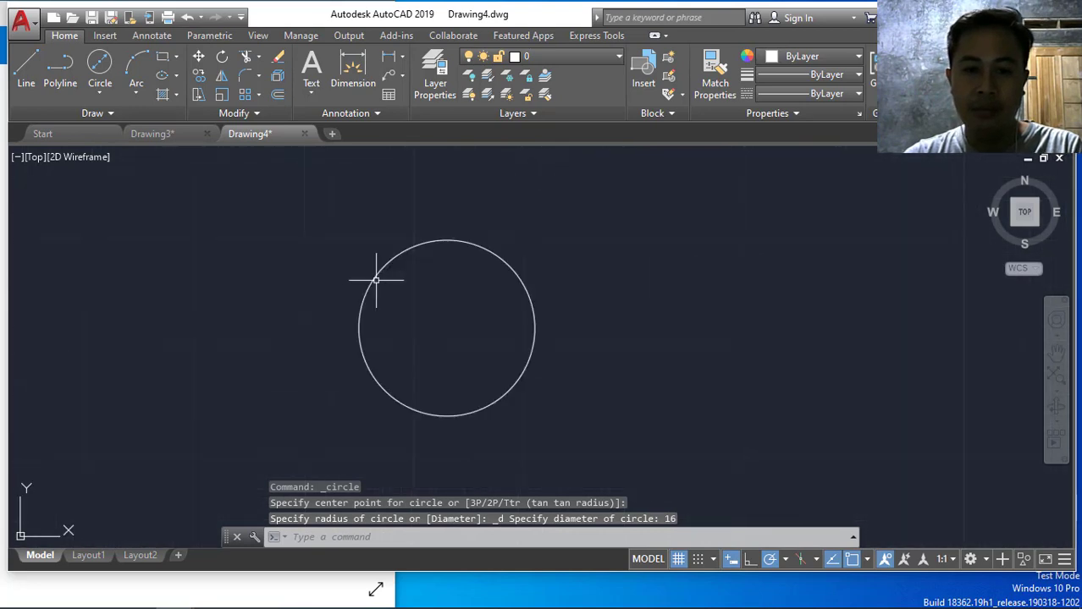
Draw a concentric ø28 circle on the same centre.
{"action": "left_click", "coordinate": [93, 81]}
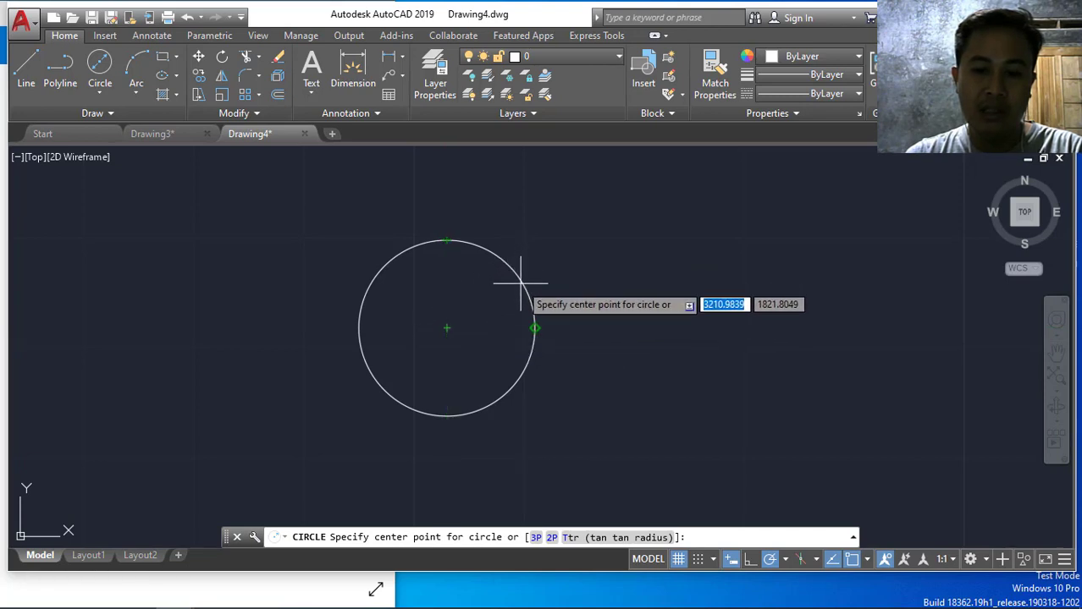
{"action": "left_click", "coordinate": [453, 330]}
{"action": "type", "text": "d"}
{"action": "key", "text": "Return"}
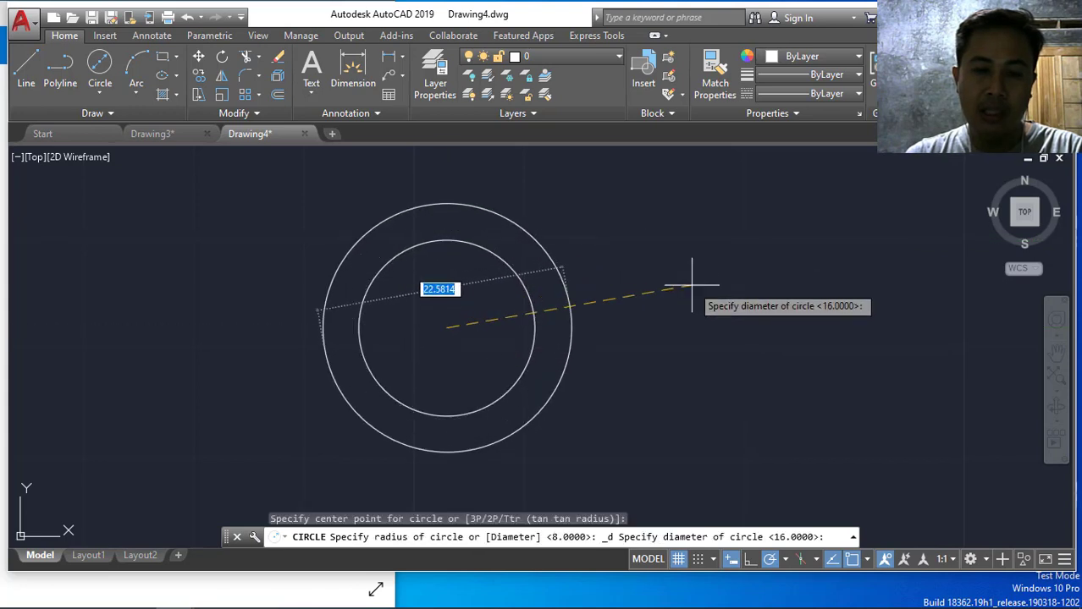
{"action": "type", "text": "28"}
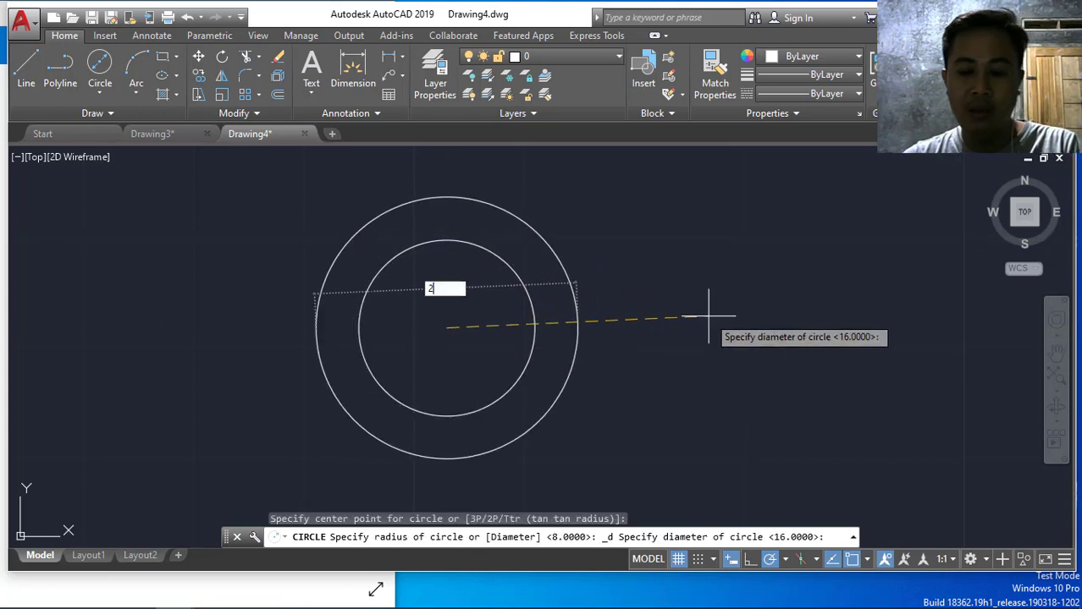
{"action": "key", "text": "Return"}
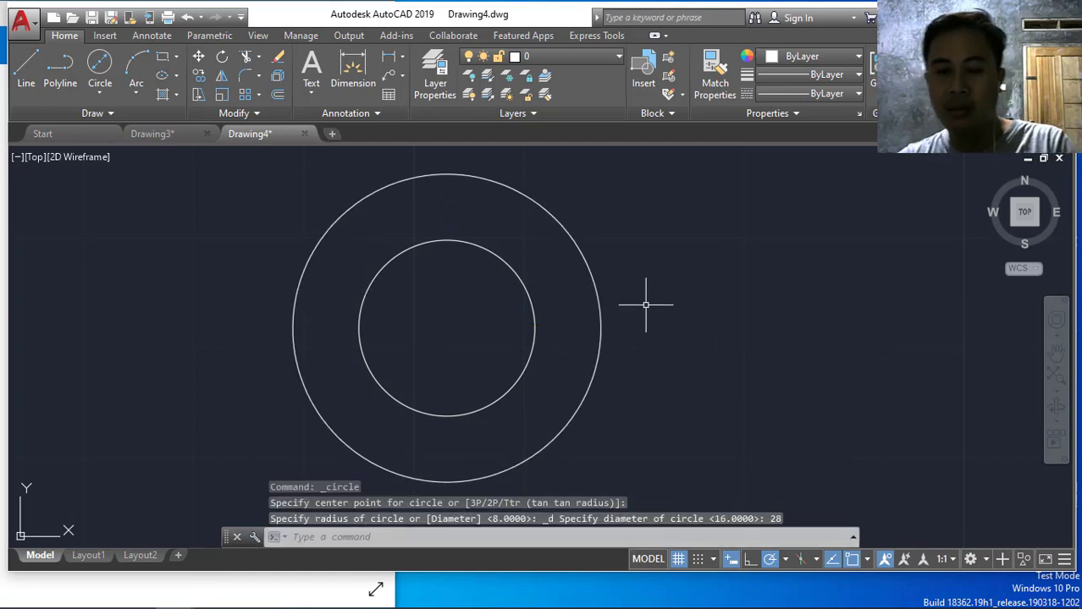
{"action": "scroll", "coordinate": [423, 234], "scroll_direction": "down", "scroll_amount": 2}
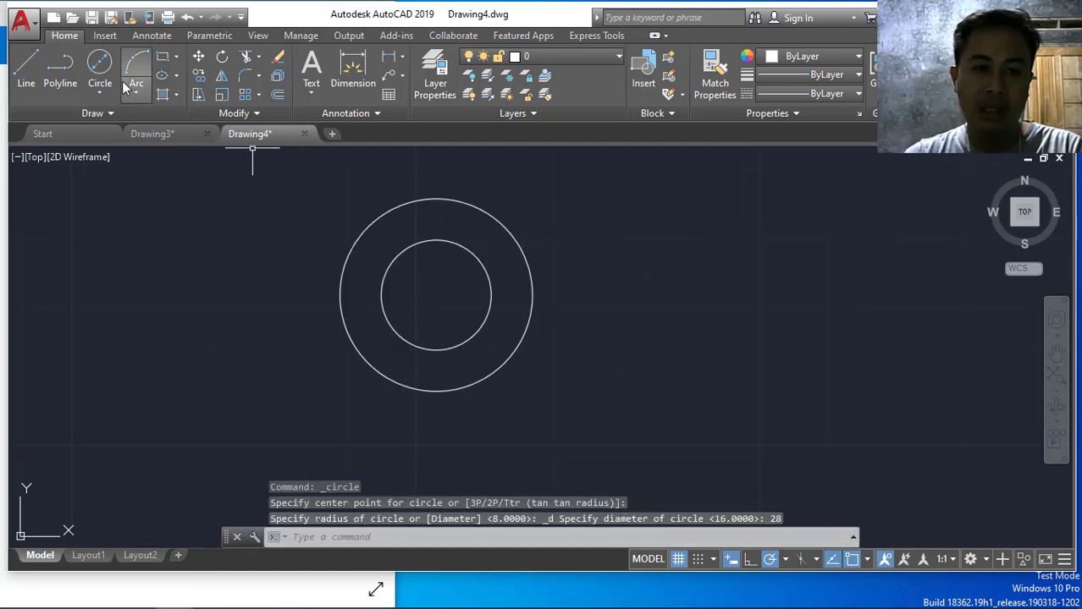
Add a concentric circle of radius 16.6 using Center, Radius.
{"action": "left_click", "coordinate": [95, 92]}
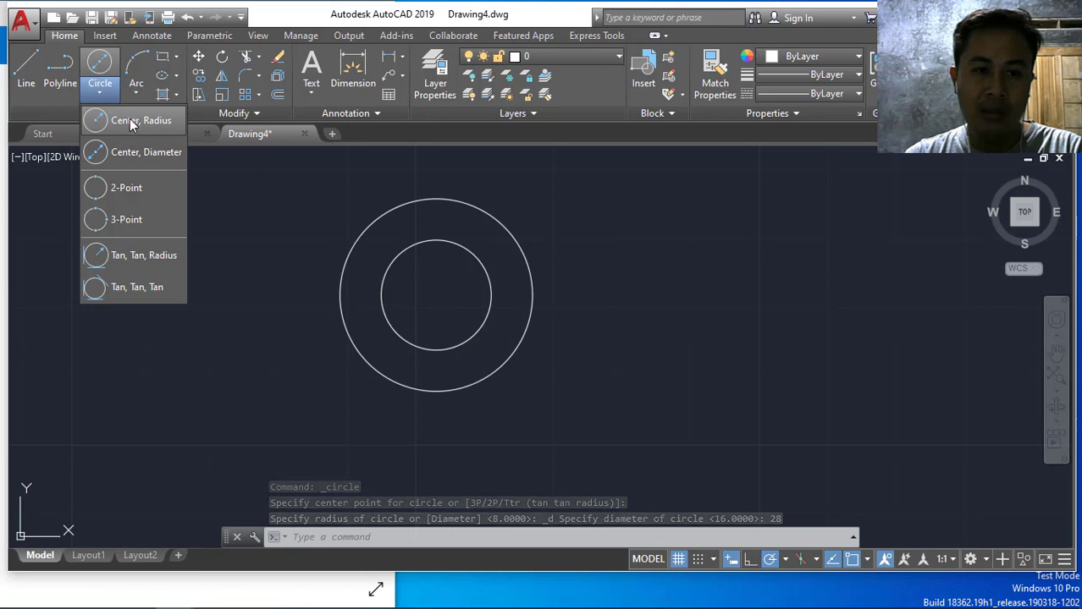
{"action": "left_click", "coordinate": [130, 120]}
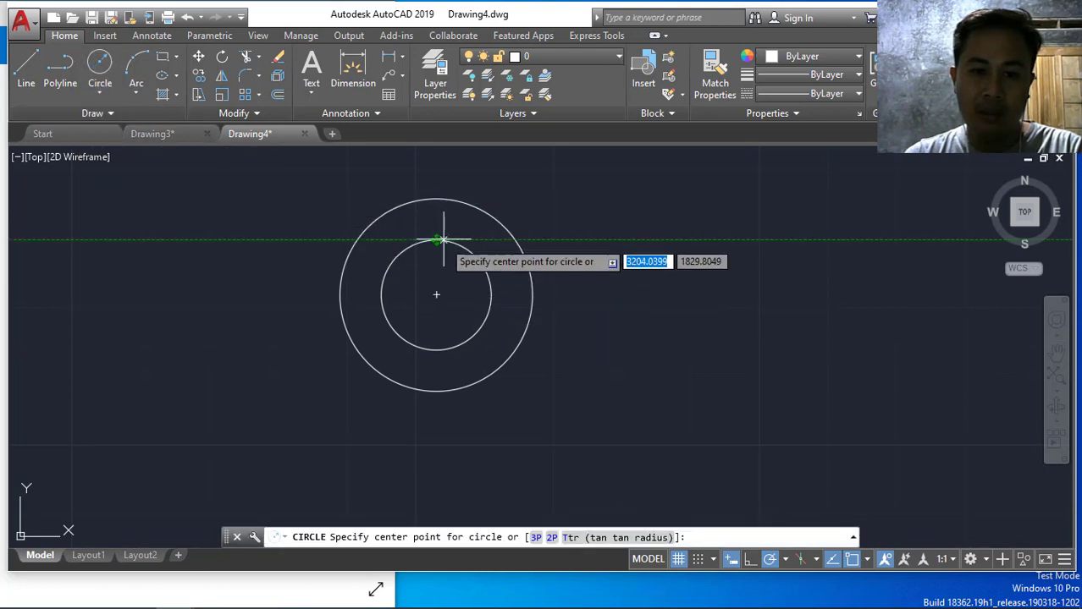
{"action": "left_click", "coordinate": [436, 295]}
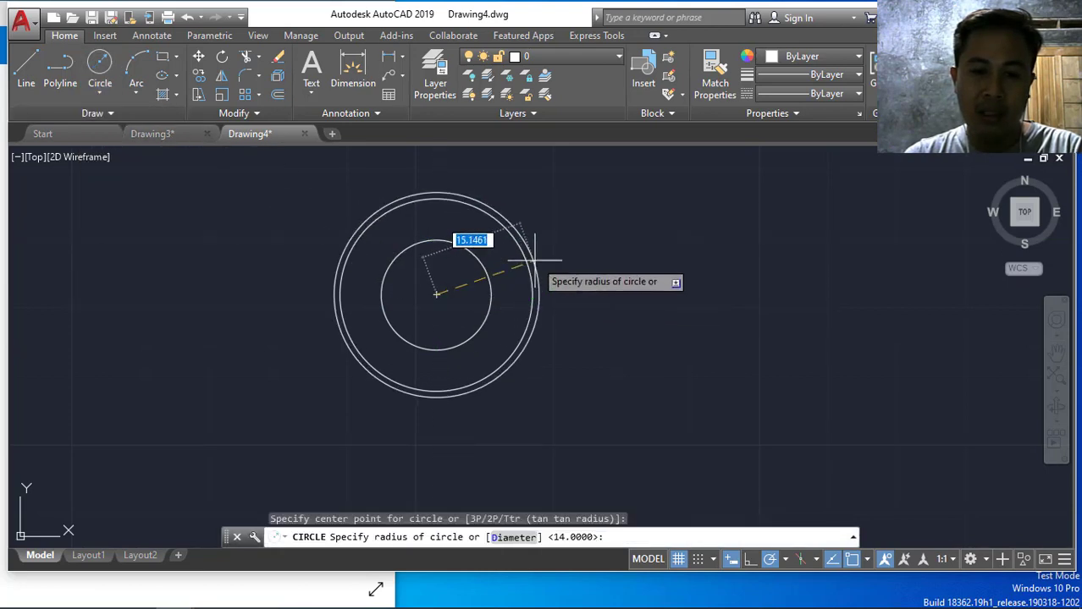
{"action": "type", "text": "16"}
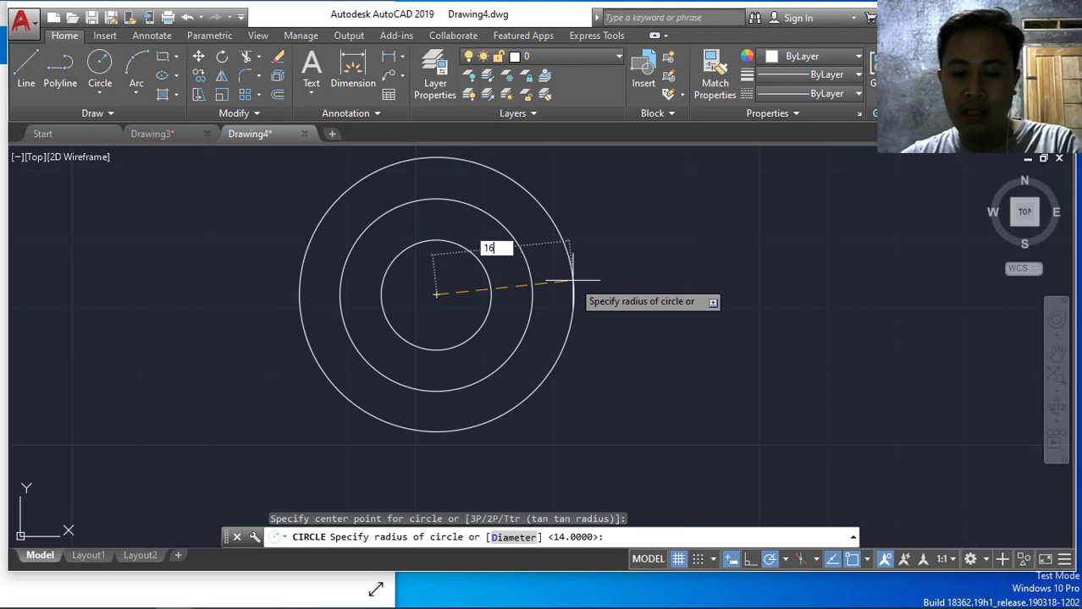
{"action": "type", "text": ".6"}
{"action": "key", "text": "Return"}
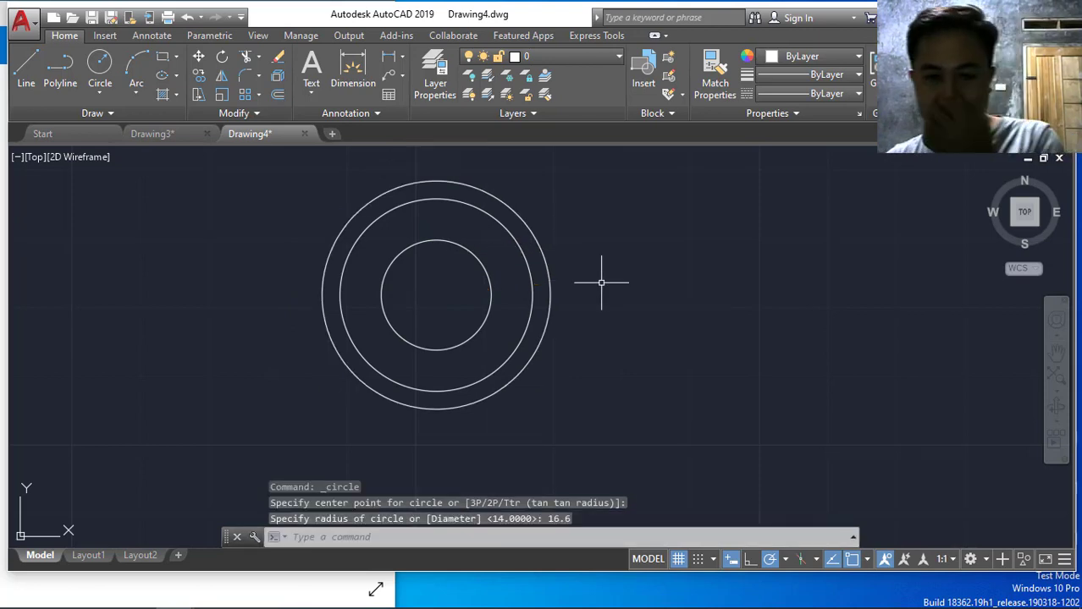
{"action": "scroll", "coordinate": [619, 291], "scroll_direction": "down", "scroll_amount": 2}
{"action": "scroll", "coordinate": [617, 287], "scroll_direction": "up", "scroll_amount": 2}
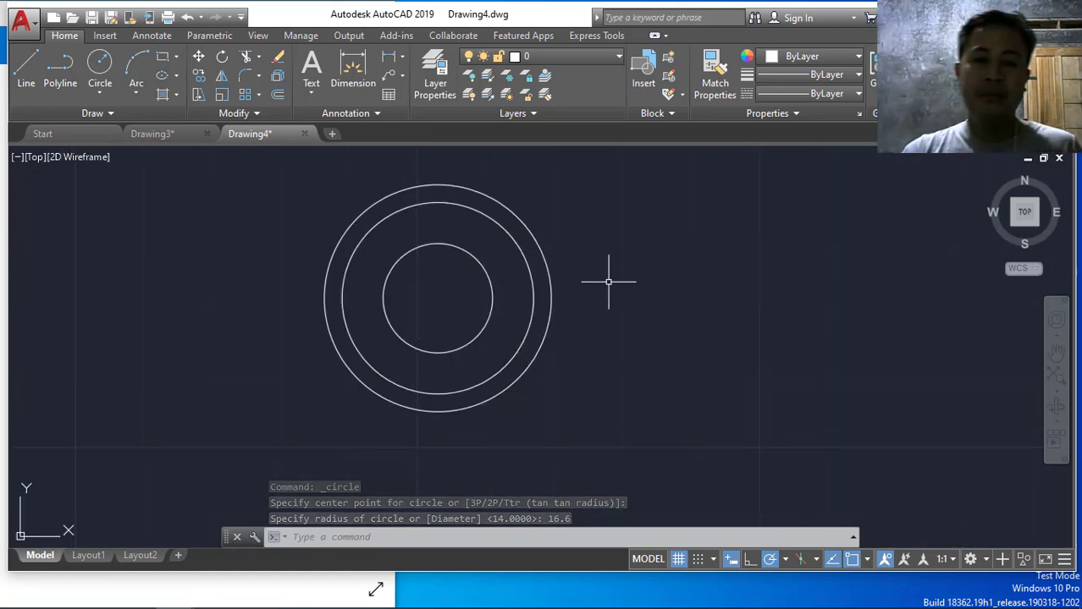
{"action": "scroll", "coordinate": [593, 271], "scroll_direction": "down", "scroll_amount": 2}
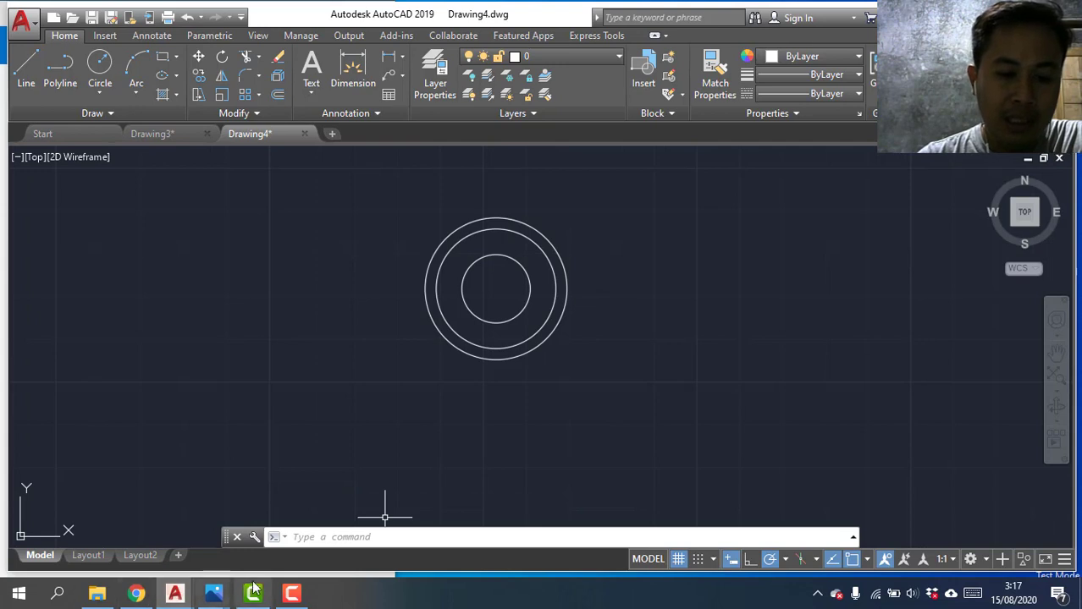
{"action": "mouse_move", "coordinate": [252, 595]}
{"action": "left_click", "coordinate": [386, 539]}
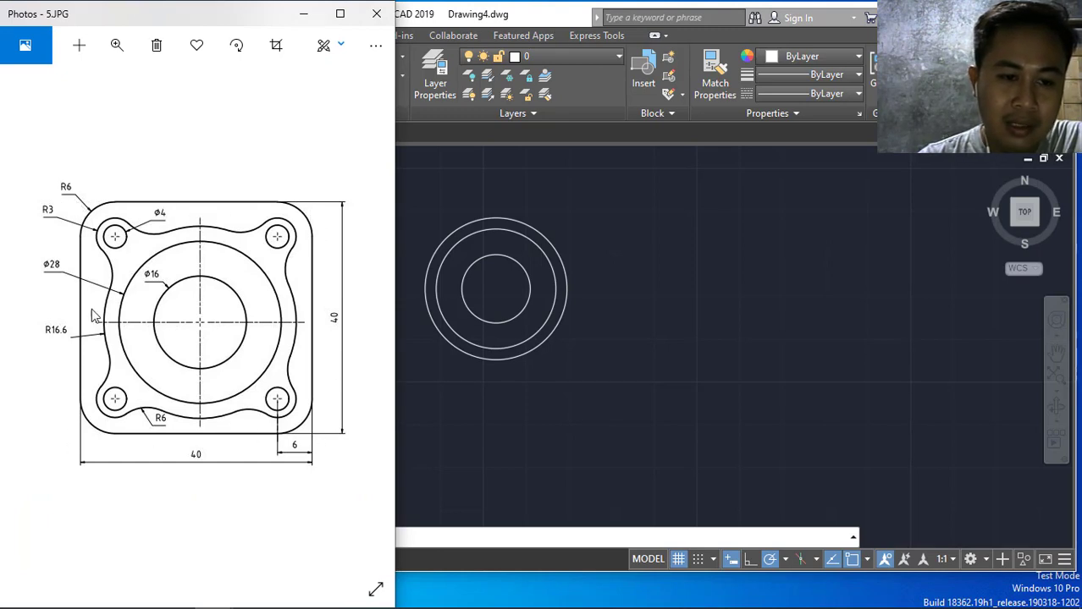
{"action": "left_click", "coordinate": [306, 17]}
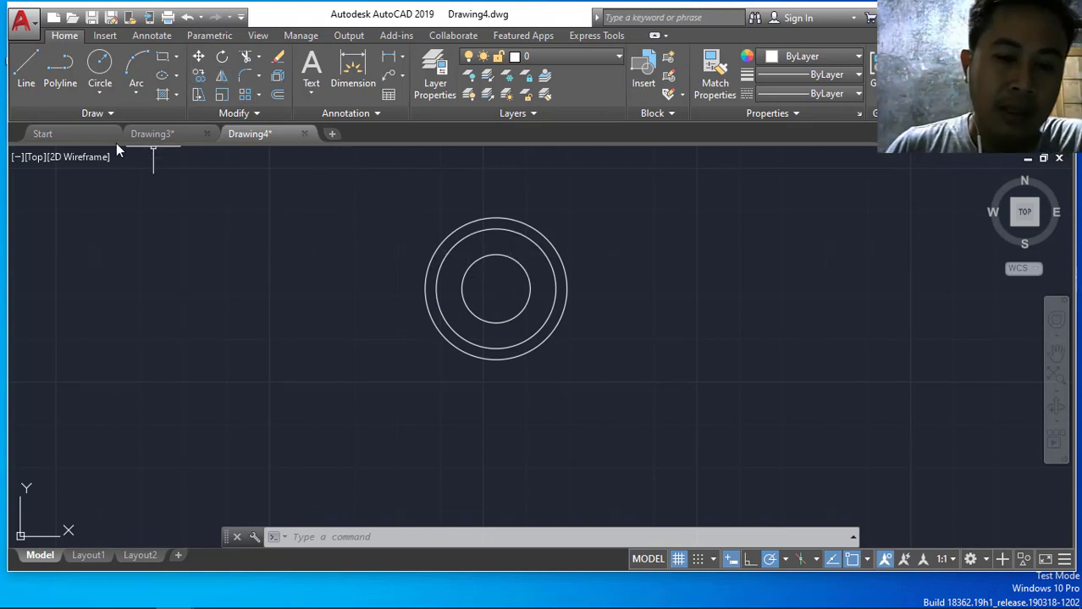
Draw a horizontal centre line through the circles' centre.
{"action": "left_click", "coordinate": [26, 73]}
{"action": "scroll", "coordinate": [632, 283], "scroll_direction": "up", "scroll_amount": 2}
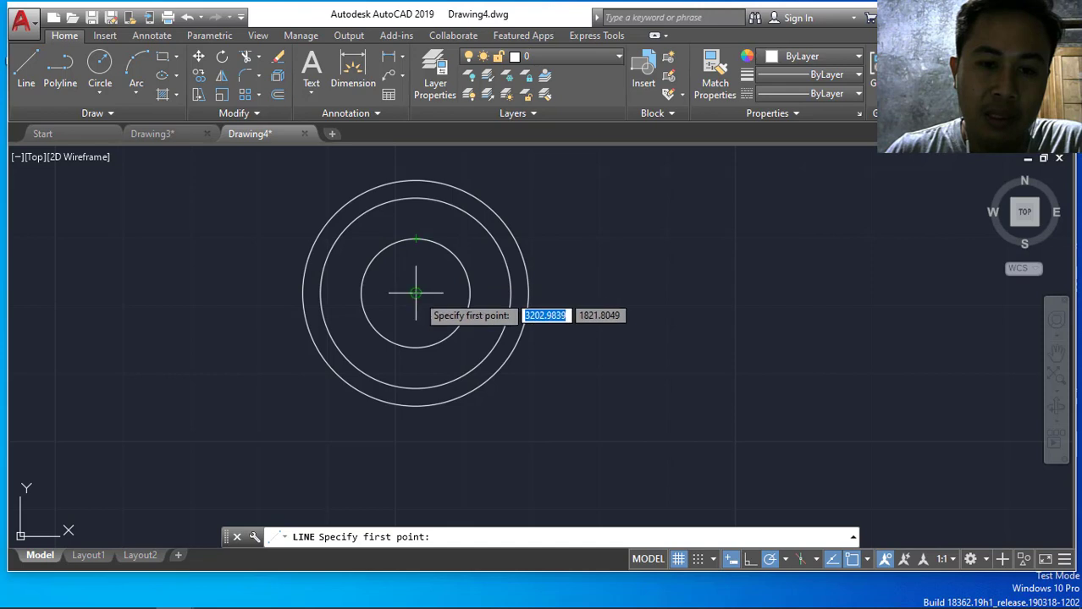
{"action": "left_click", "coordinate": [209, 293]}
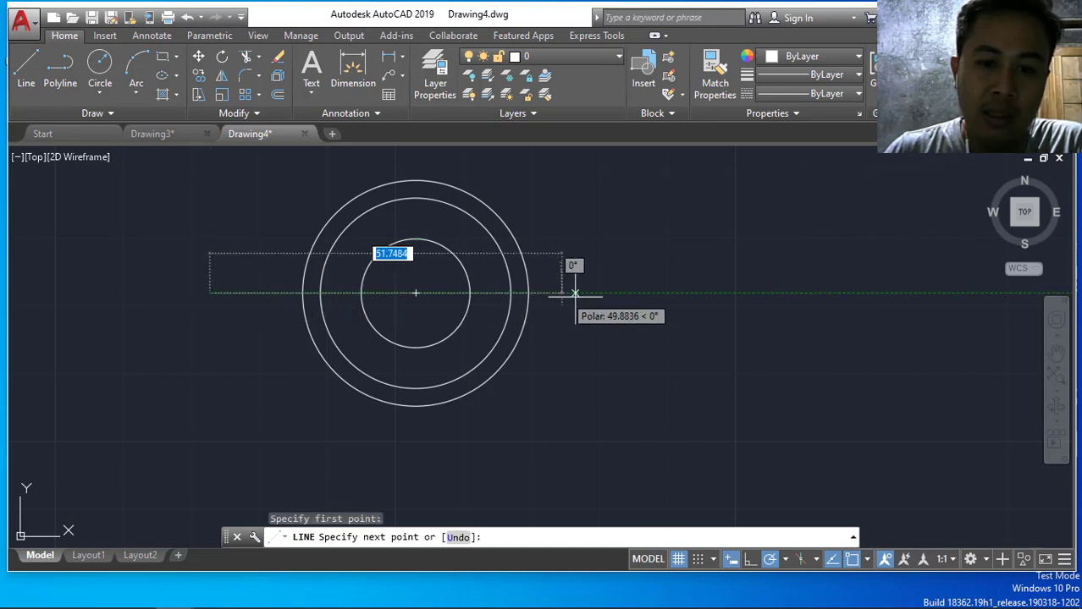
{"action": "left_click", "coordinate": [626, 292]}
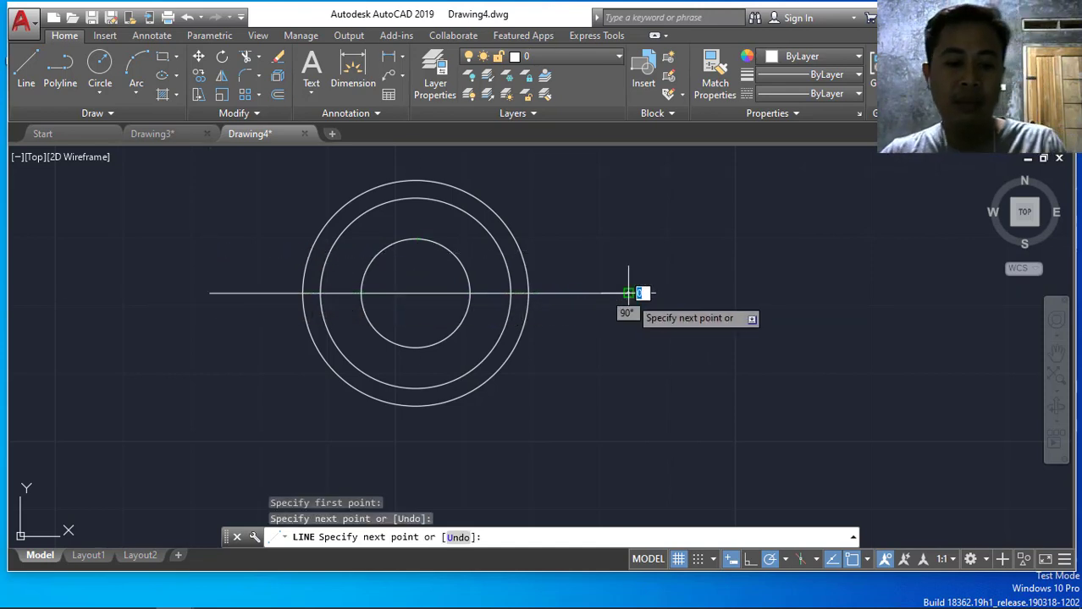
{"action": "key", "text": "Escape"}
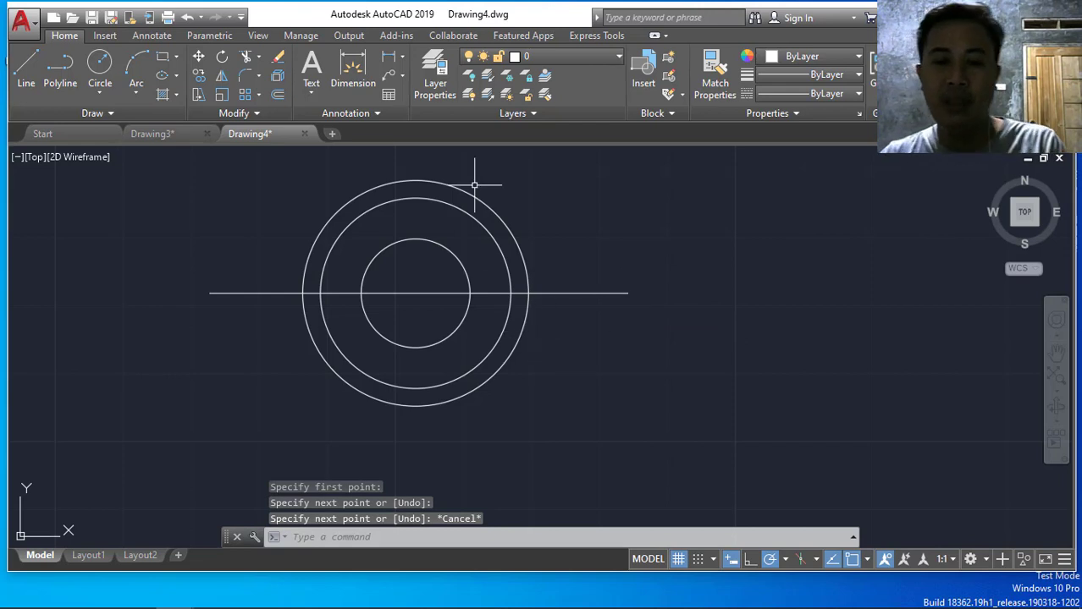
Draw a vertical centre line through the circles' centre.
{"action": "scroll", "coordinate": [367, 330], "scroll_direction": "up", "scroll_amount": 2}
{"action": "scroll", "coordinate": [366, 331], "scroll_direction": "down", "scroll_amount": 2}
{"action": "scroll", "coordinate": [351, 265], "scroll_direction": "down", "scroll_amount": 2}
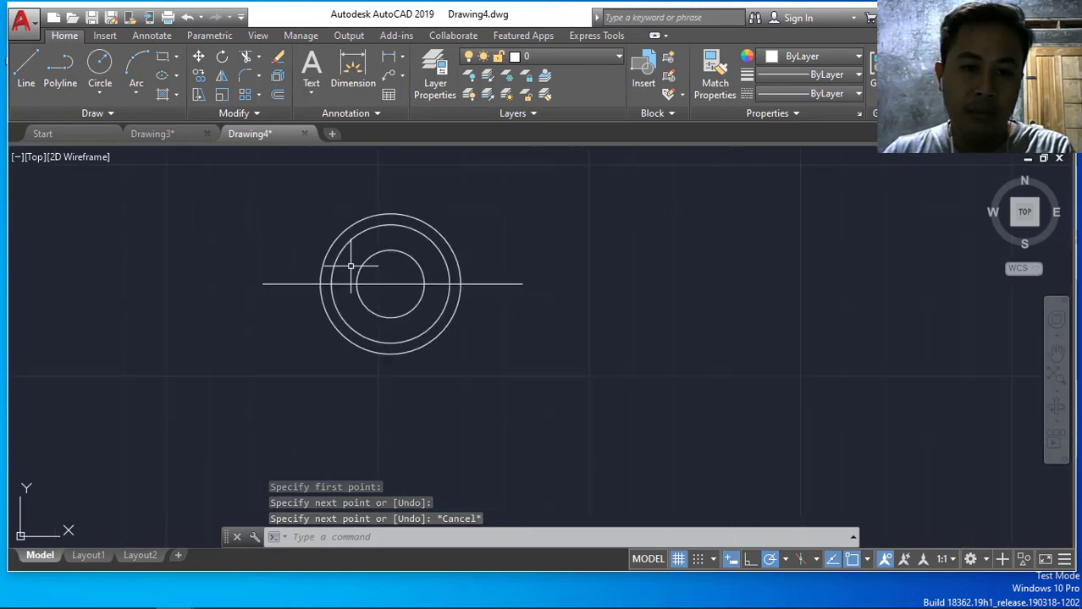
{"action": "left_click", "coordinate": [26, 69]}
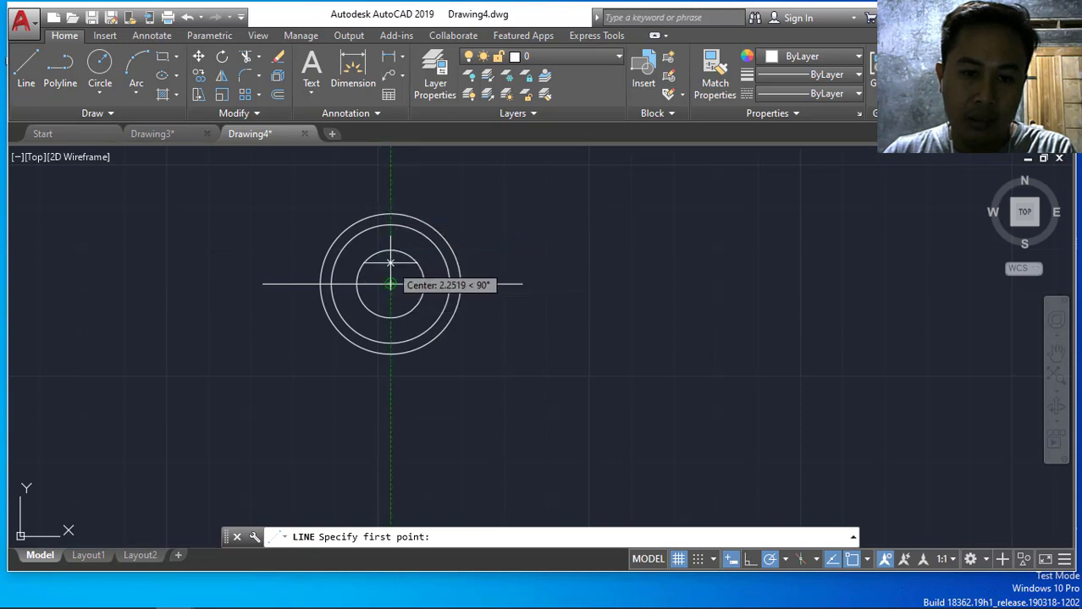
{"action": "left_click", "coordinate": [390, 171]}
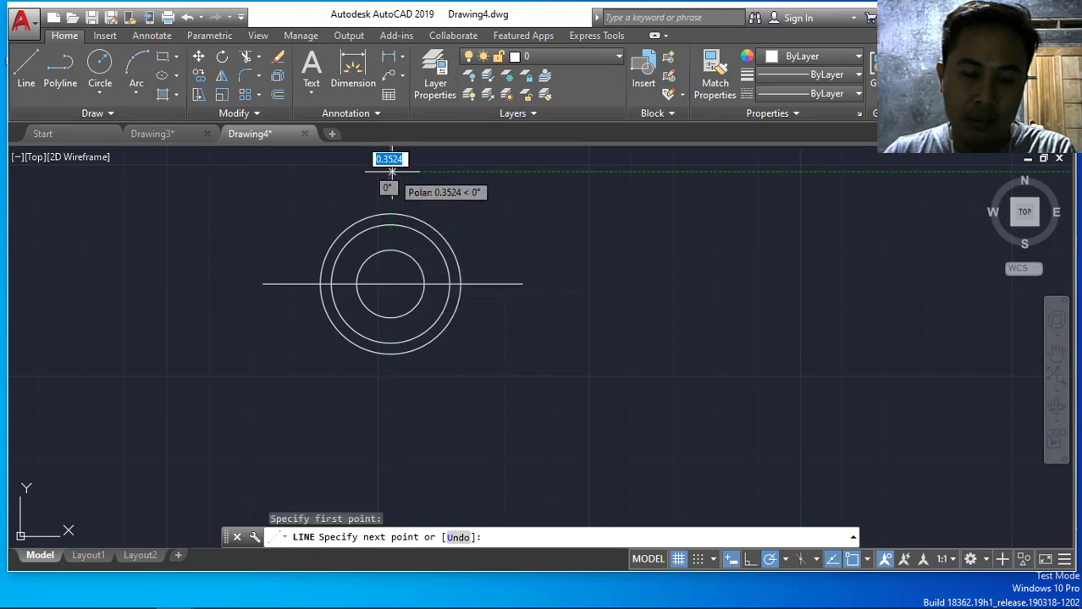
{"action": "left_click", "coordinate": [390, 403]}
{"action": "key", "text": "Escape"}
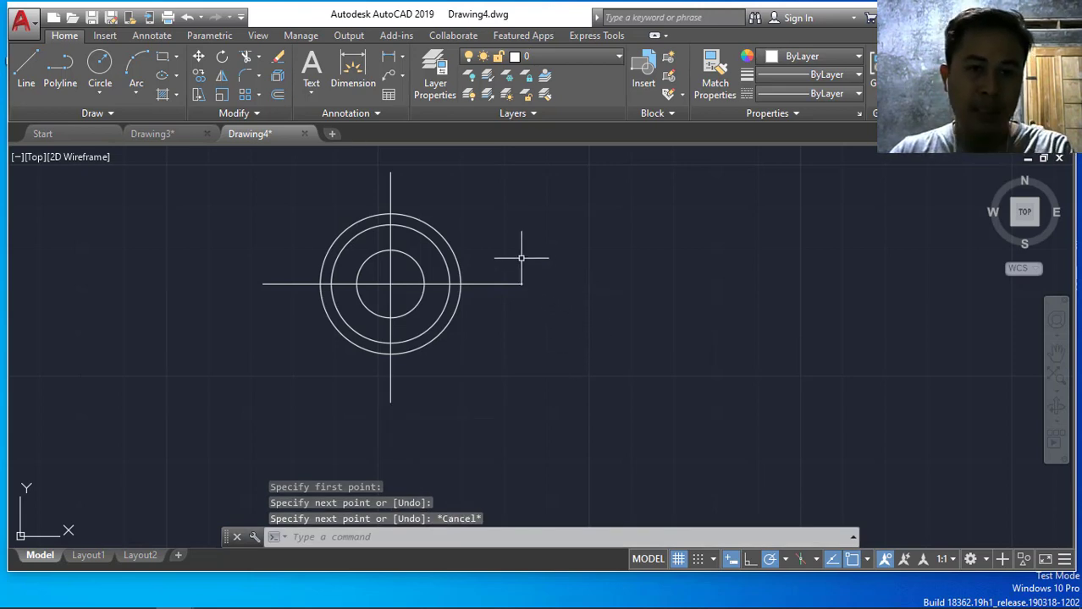
Offset the vertical centre line 20 units to the right and left.
{"action": "left_click", "coordinate": [280, 100]}
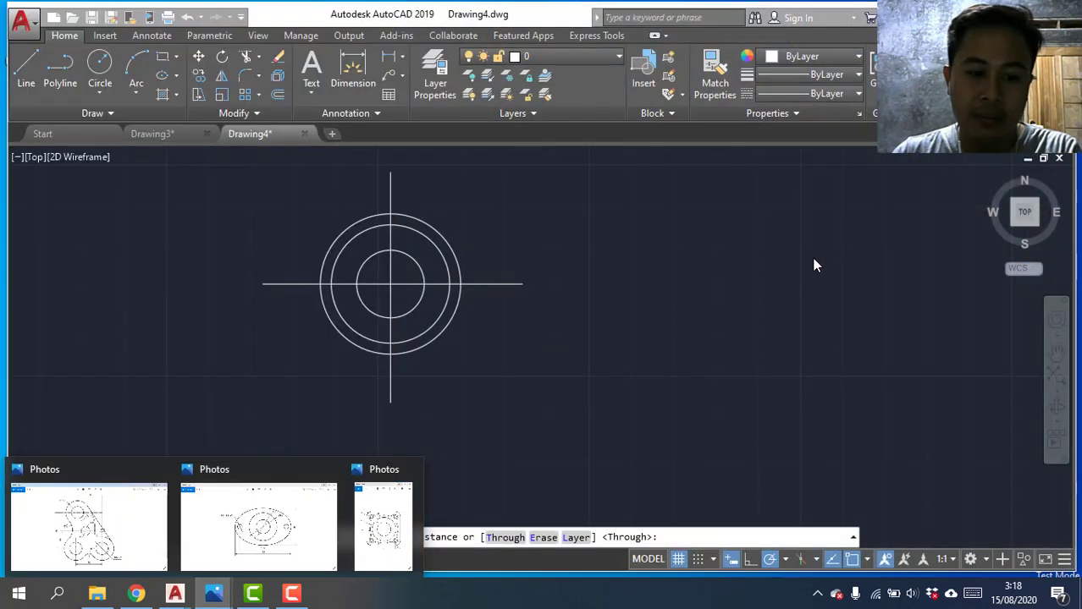
{"action": "key", "text": "Escape"}
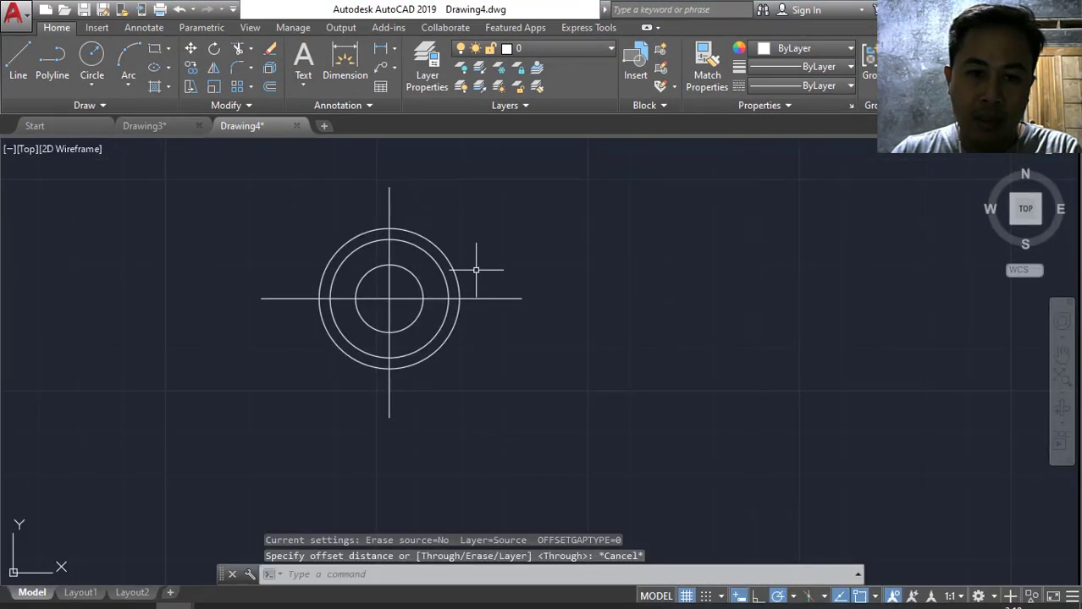
{"action": "left_click", "coordinate": [270, 87]}
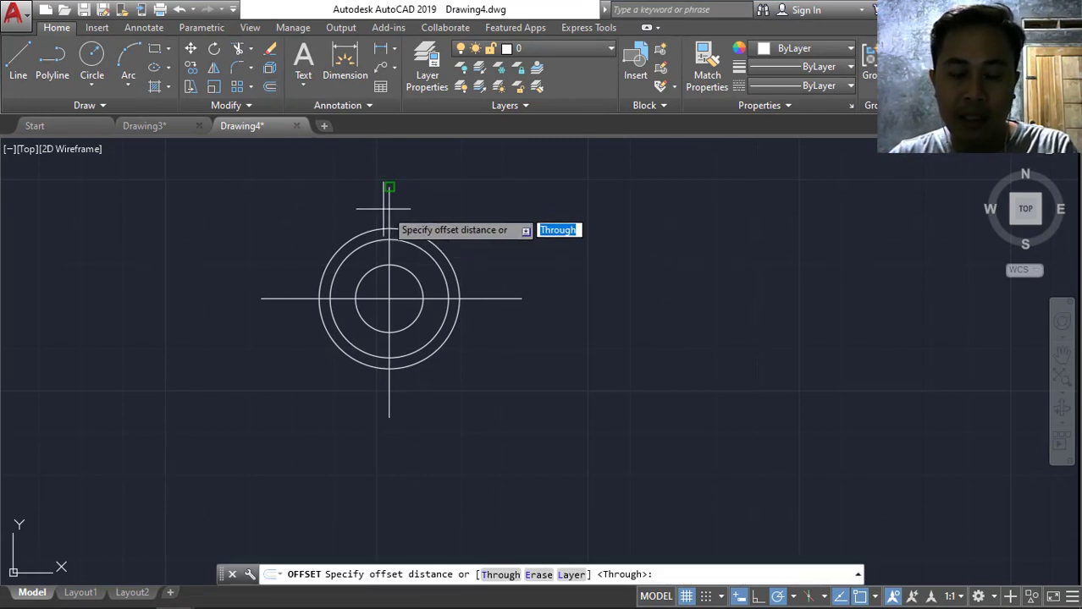
{"action": "type", "text": "20"}
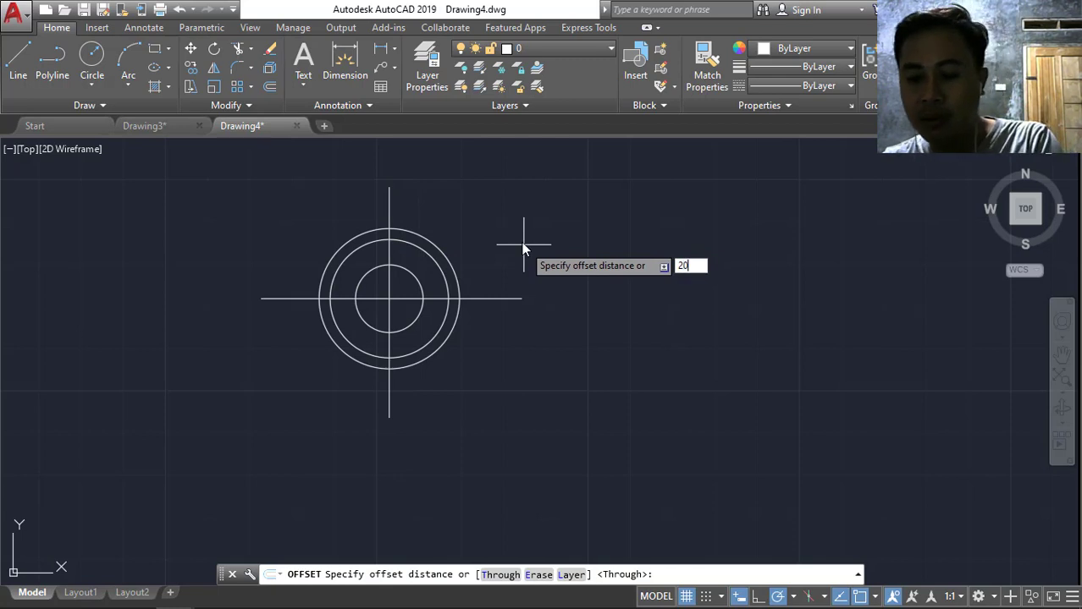
{"action": "key", "text": "Return"}
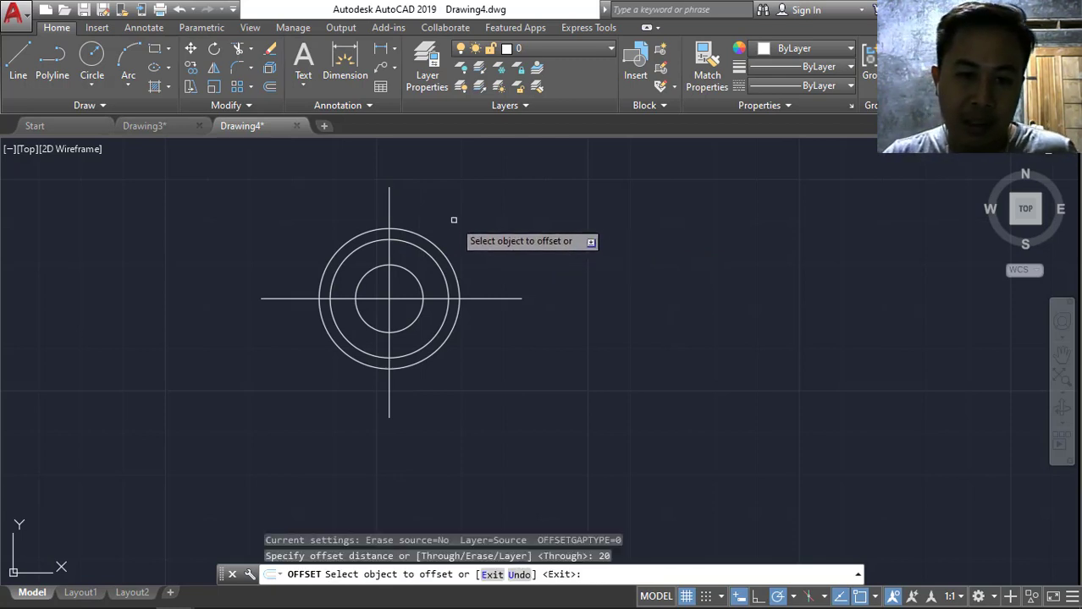
{"action": "left_click", "coordinate": [390, 211]}
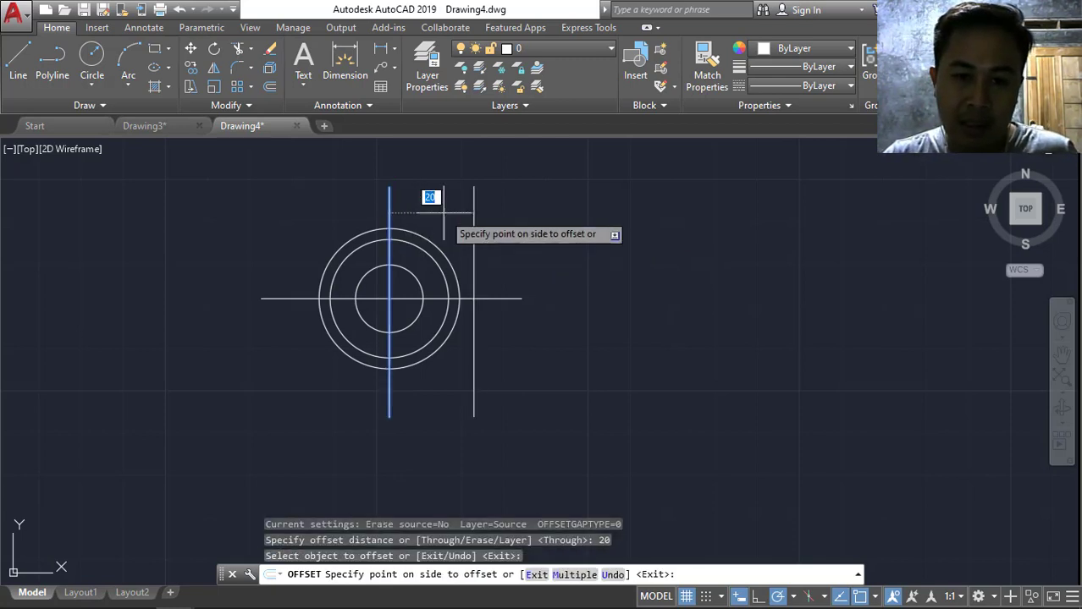
{"action": "left_click", "coordinate": [444, 213]}
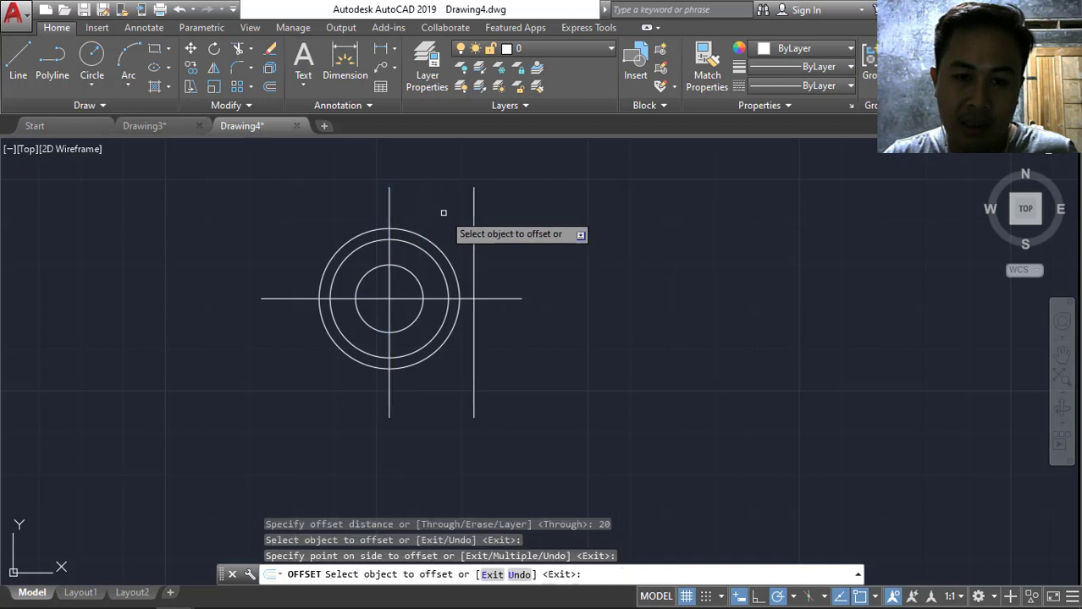
{"action": "left_click", "coordinate": [389, 210]}
{"action": "left_click", "coordinate": [344, 214]}
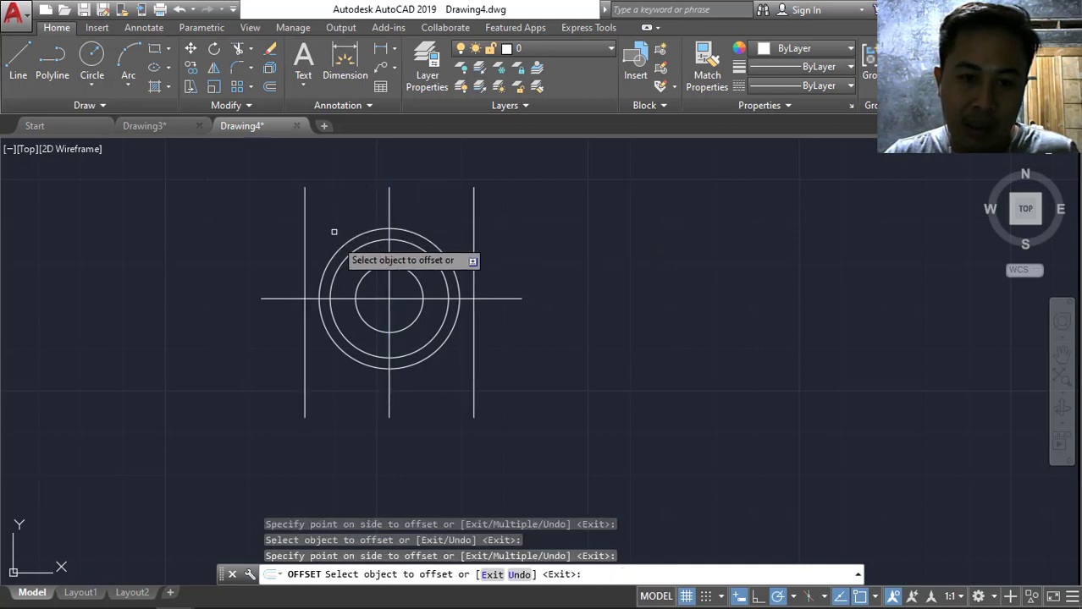
Offset the horizontal centre line 20 units above and below.
{"action": "left_click", "coordinate": [281, 300]}
{"action": "left_click", "coordinate": [279, 232]}
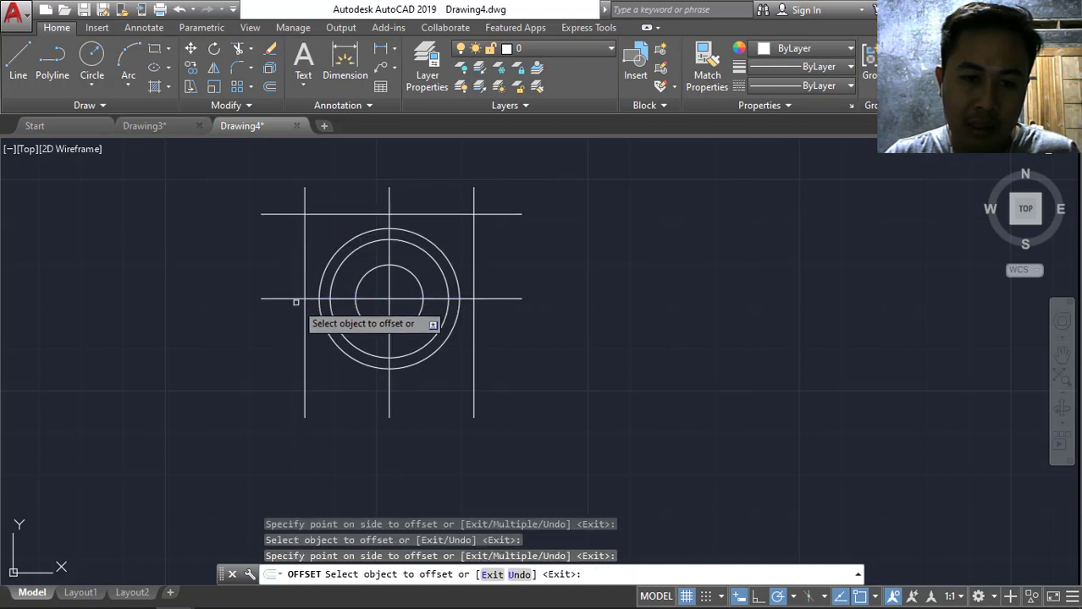
{"action": "left_click", "coordinate": [269, 299]}
{"action": "left_click", "coordinate": [359, 387]}
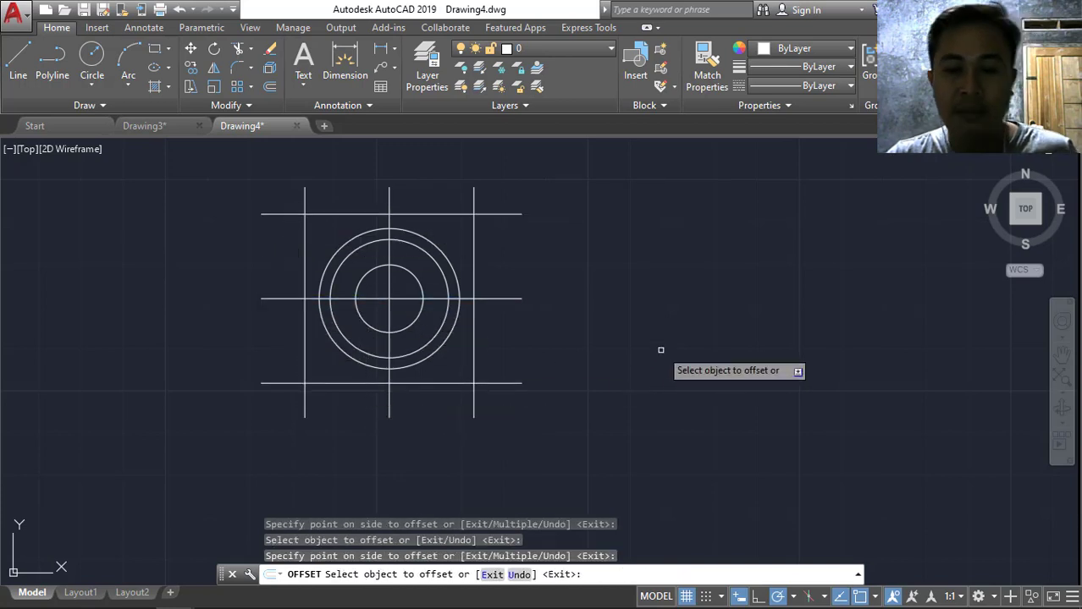
Exit the Offset command, leaving the 40×40 construction grid in place.
{"action": "key", "text": "Escape"}
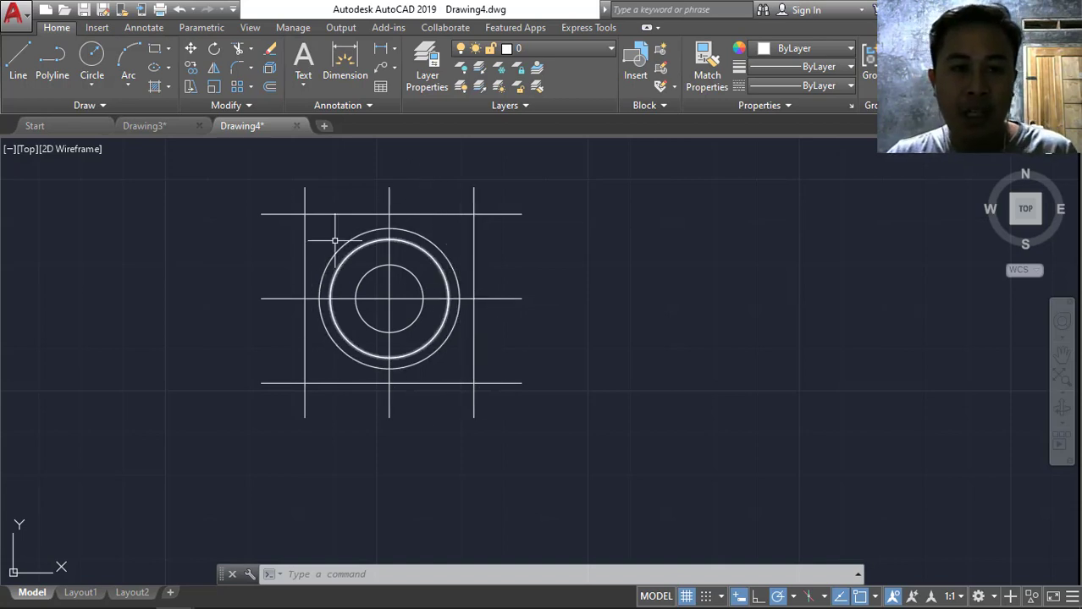
{"action": "left_click", "coordinate": [156, 50]}
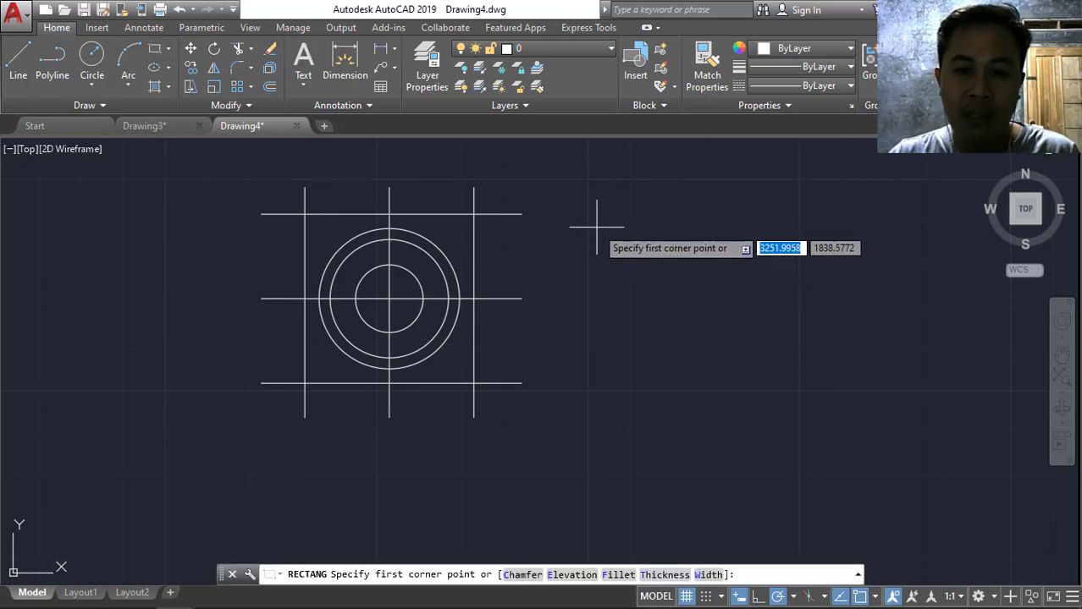
{"action": "type", "text": "40"}
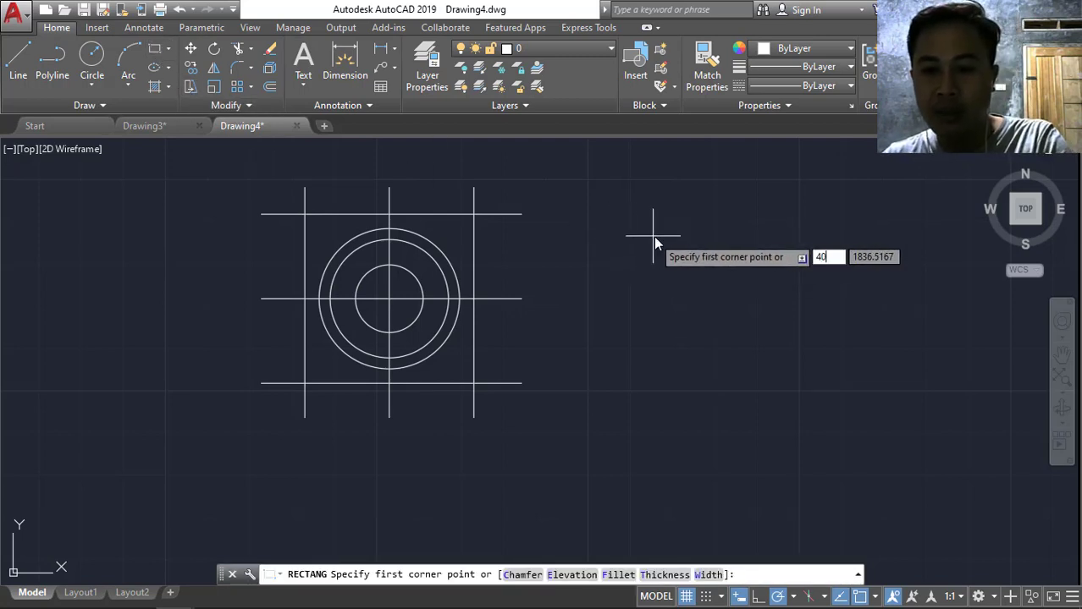
{"action": "key", "text": "Tab"}
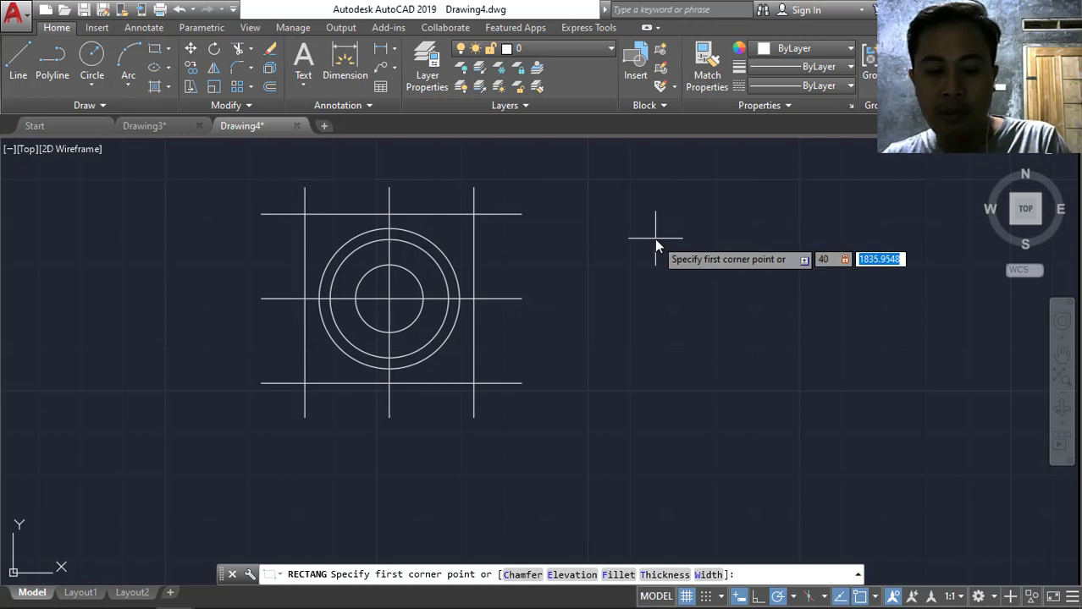
{"action": "type", "text": "40"}
{"action": "key", "text": "Return"}
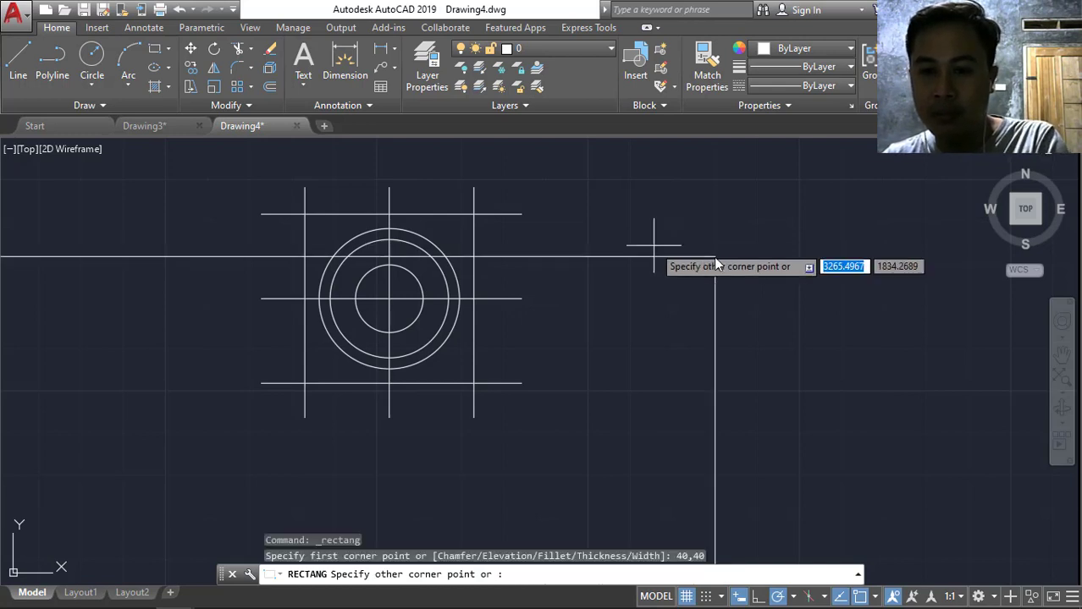
{"action": "left_click", "coordinate": [756, 206]}
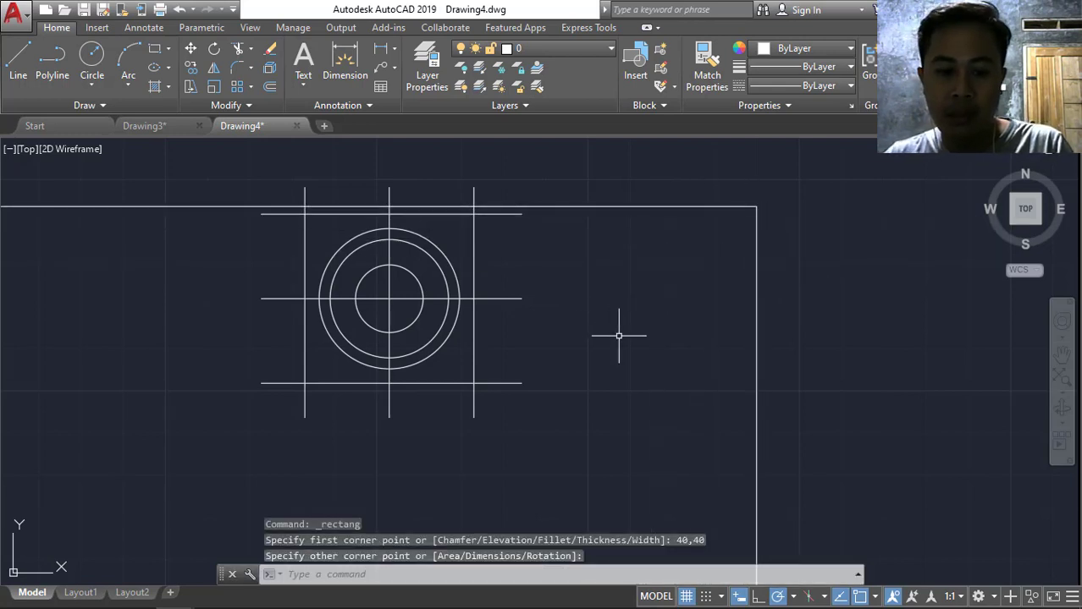
{"action": "key", "text": "ctrl+z"}
{"action": "scroll", "coordinate": [661, 322], "scroll_direction": "up", "scroll_amount": 2}
{"action": "scroll", "coordinate": [670, 328], "scroll_direction": "down", "scroll_amount": 4}
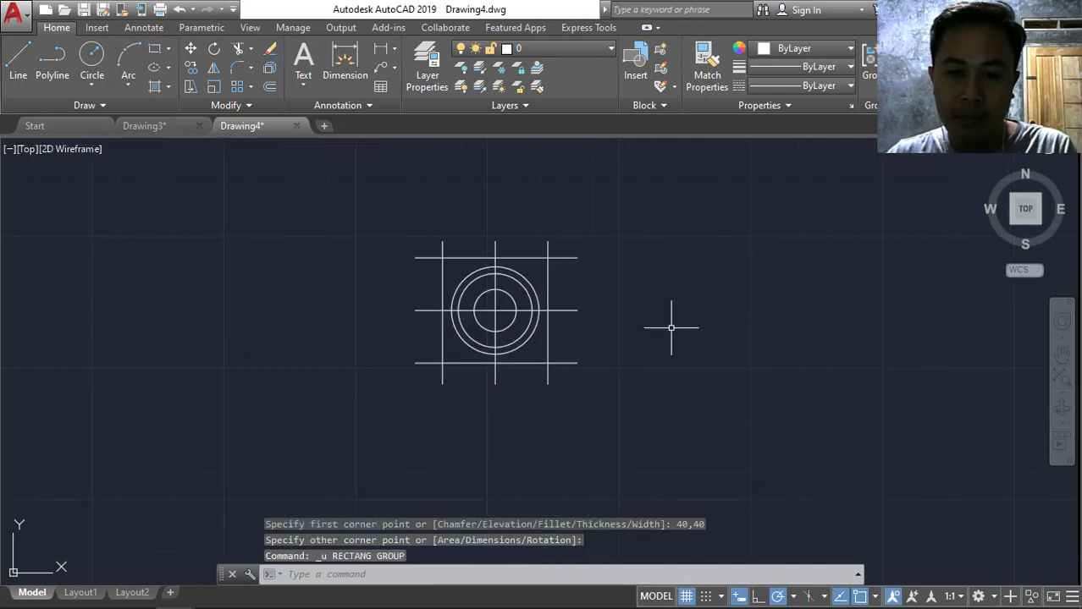
{"action": "scroll", "coordinate": [669, 326], "scroll_direction": "up", "scroll_amount": 2}
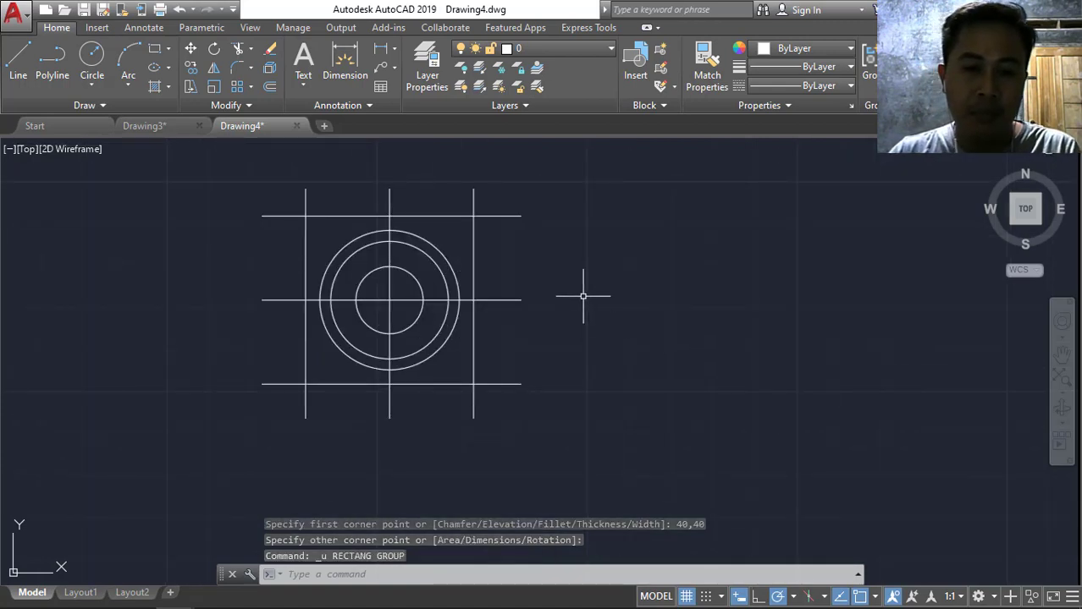
{"action": "left_click", "coordinate": [155, 49]}
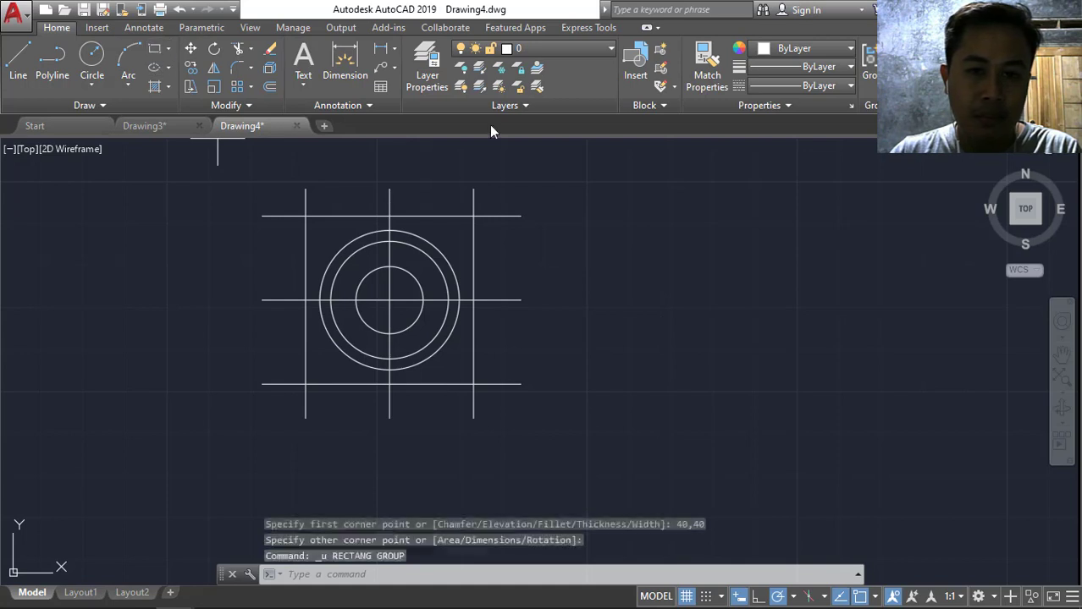
{"action": "left_click", "coordinate": [630, 237]}
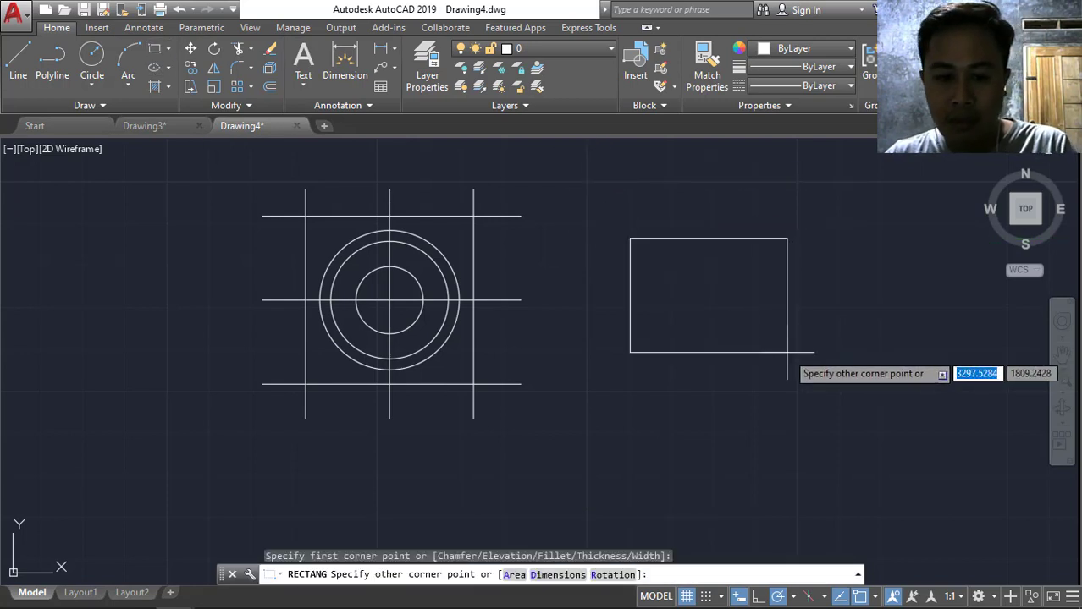
{"action": "type", "text": "40"}
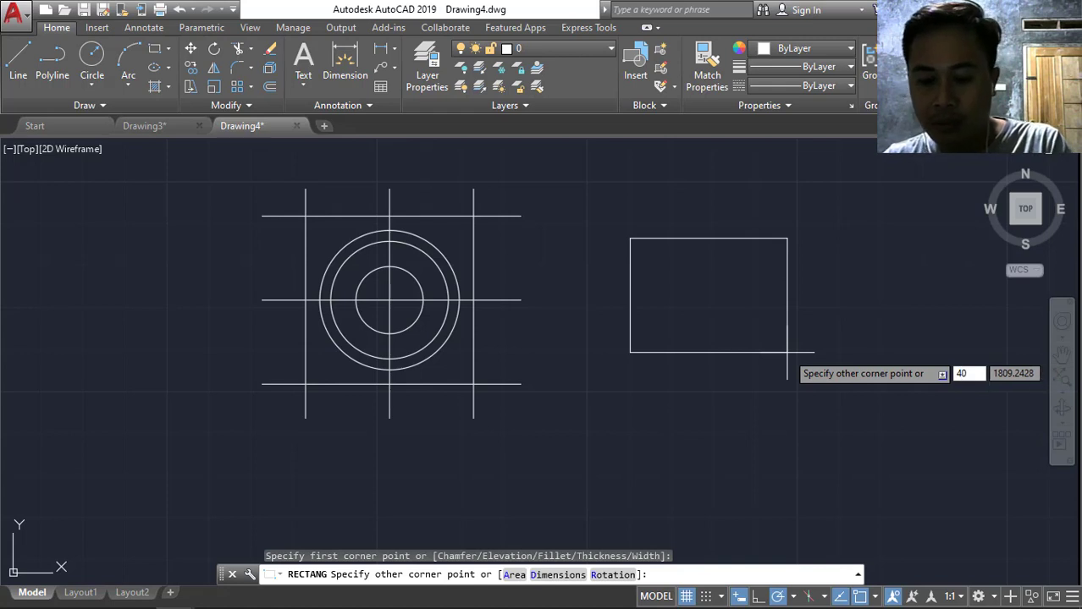
{"action": "key", "text": "Tab"}
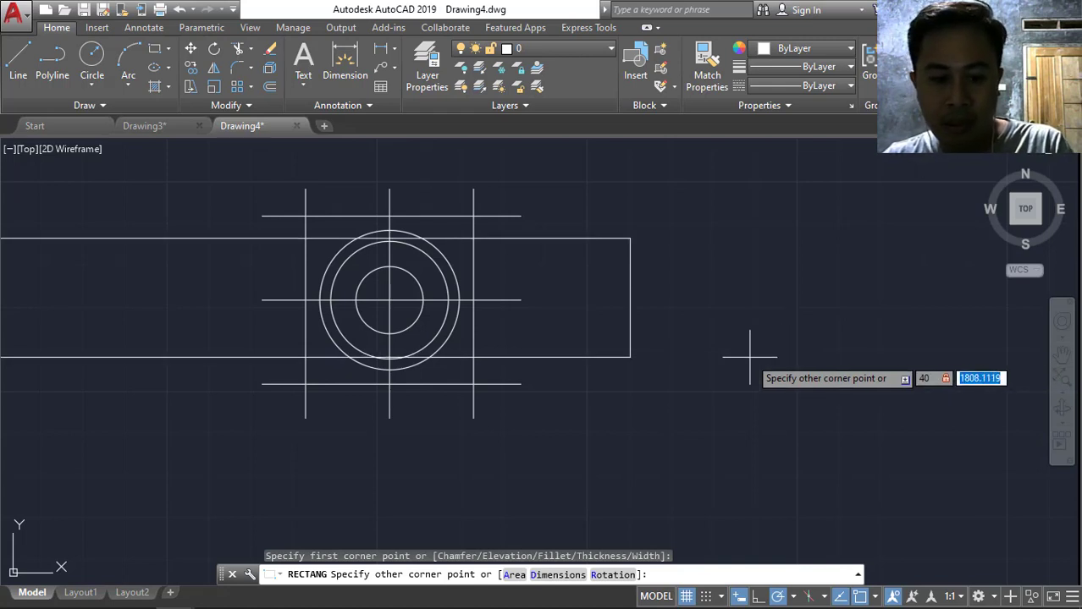
{"action": "type", "text": "40"}
{"action": "key", "text": "Return"}
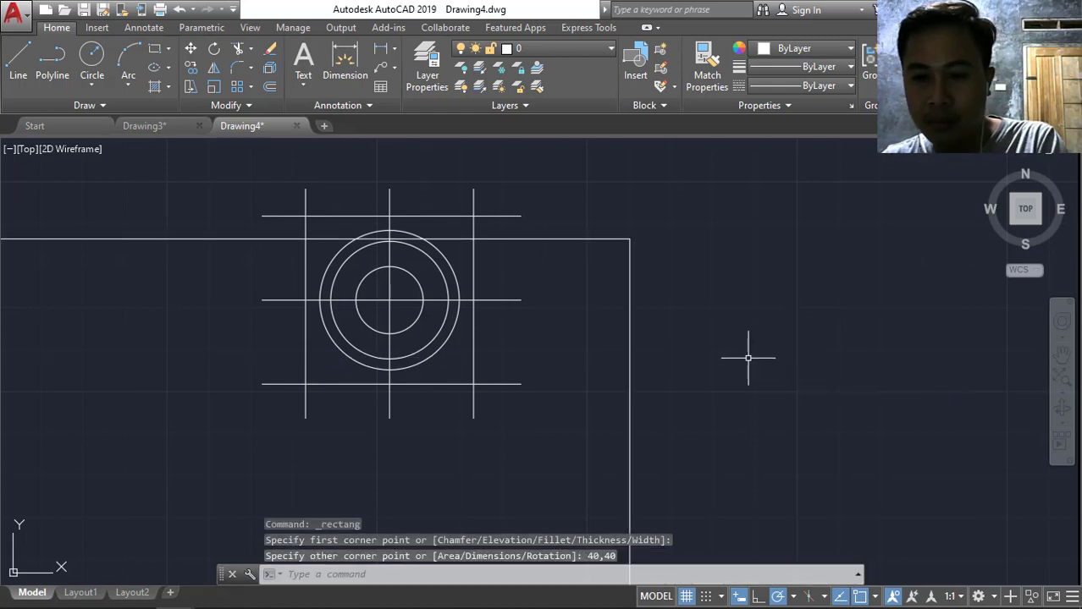
{"action": "scroll", "coordinate": [681, 358], "scroll_direction": "up", "scroll_amount": 2}
{"action": "scroll", "coordinate": [681, 358], "scroll_direction": "down", "scroll_amount": 5}
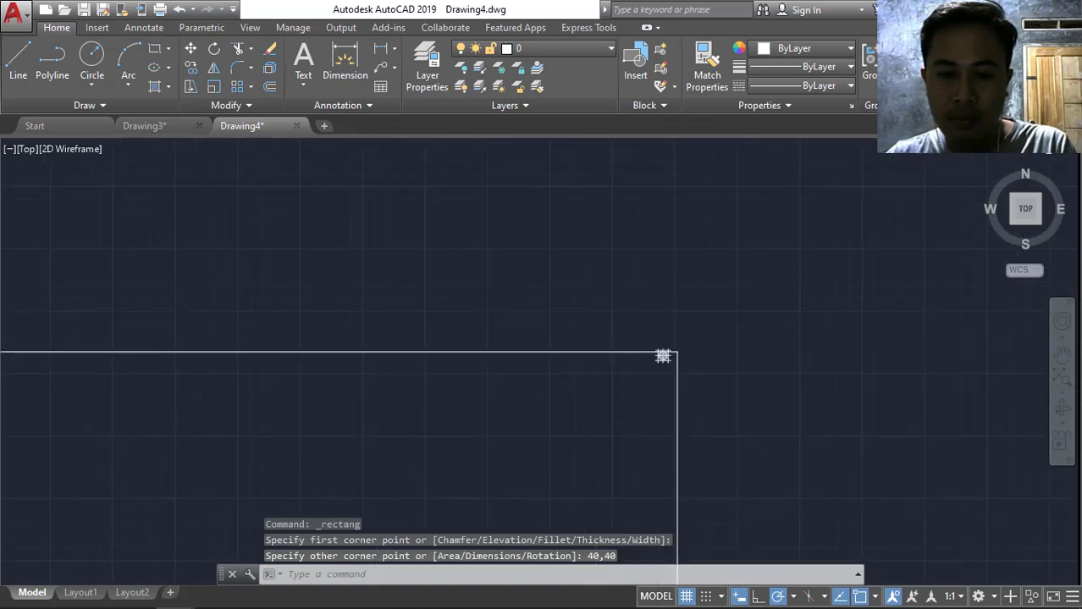
{"action": "scroll", "coordinate": [678, 355], "scroll_direction": "down", "scroll_amount": 5}
{"action": "scroll", "coordinate": [674, 411], "scroll_direction": "up", "scroll_amount": 4}
{"action": "scroll", "coordinate": [675, 411], "scroll_direction": "up", "scroll_amount": 2}
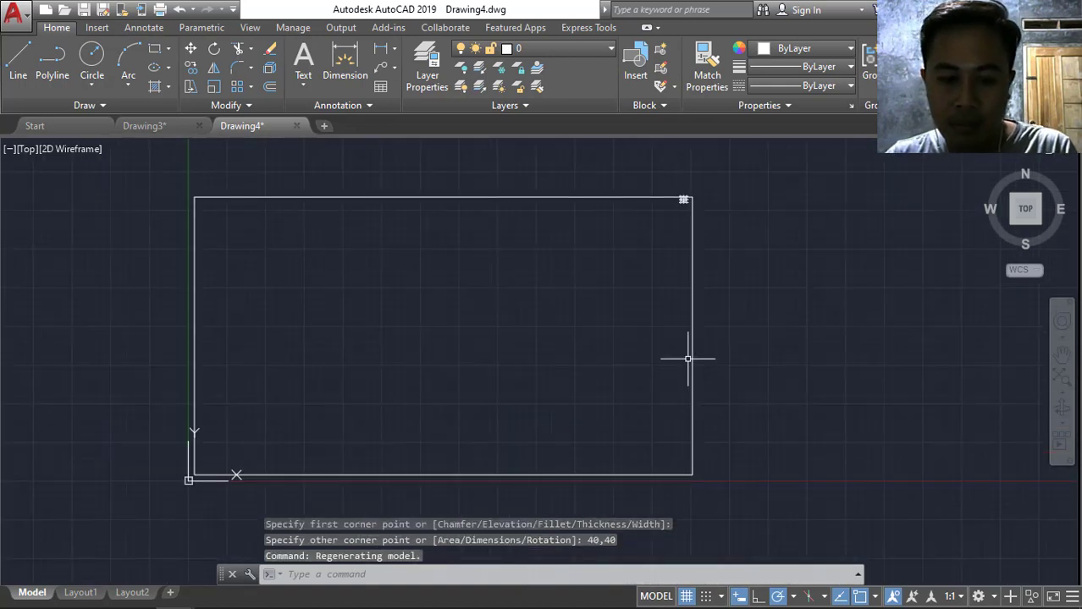
{"action": "scroll", "coordinate": [687, 358], "scroll_direction": "up", "scroll_amount": 4}
{"action": "key", "text": "ctrl+z"}
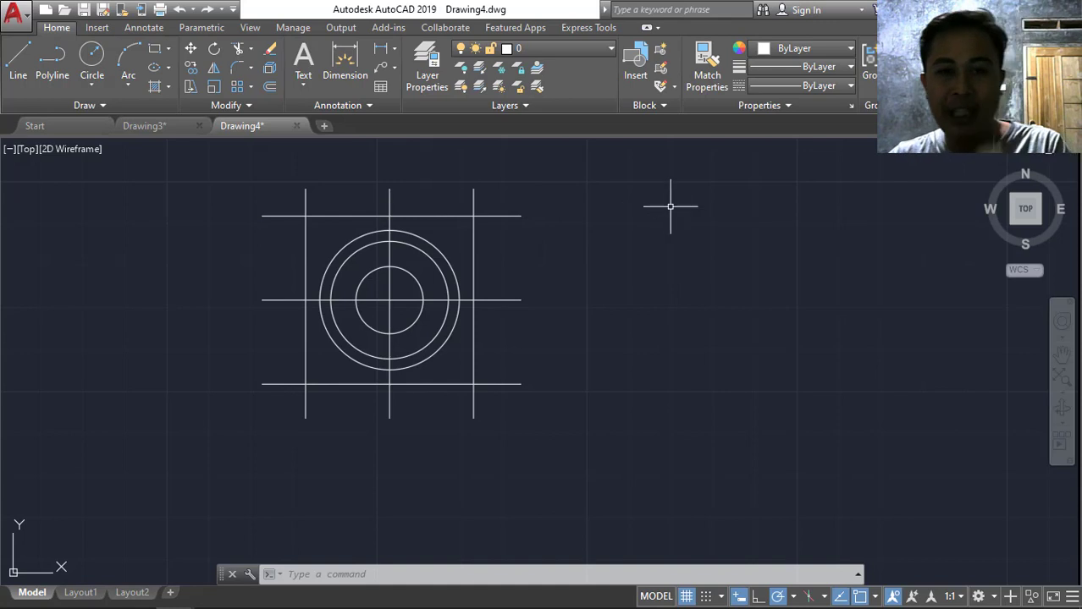
Trim the line overhangs on the square's right side and below it.
{"action": "left_click", "coordinate": [237, 49]}
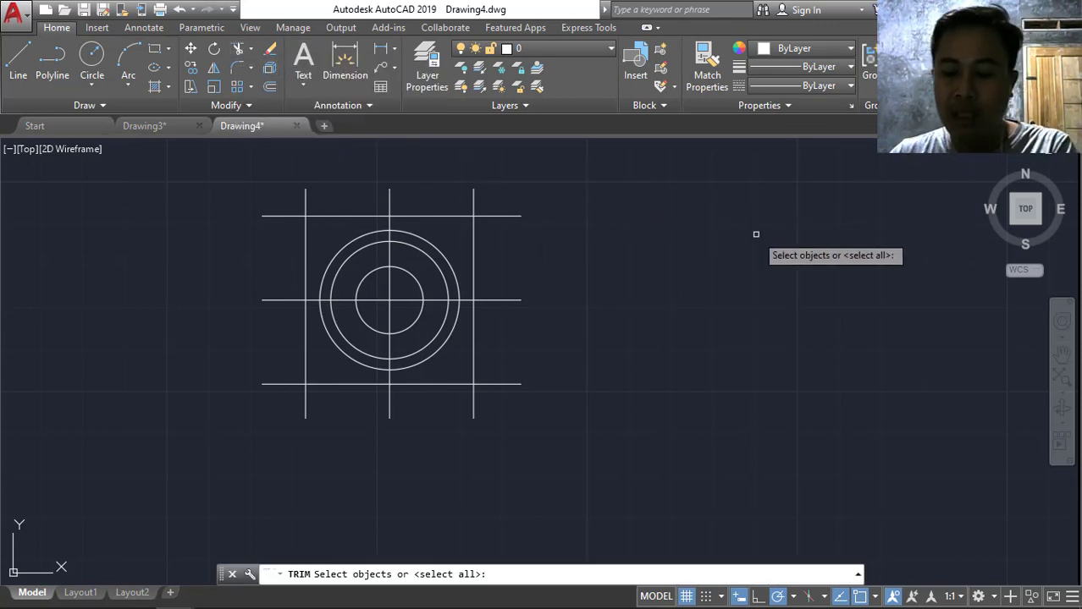
{"action": "key", "text": "Return"}
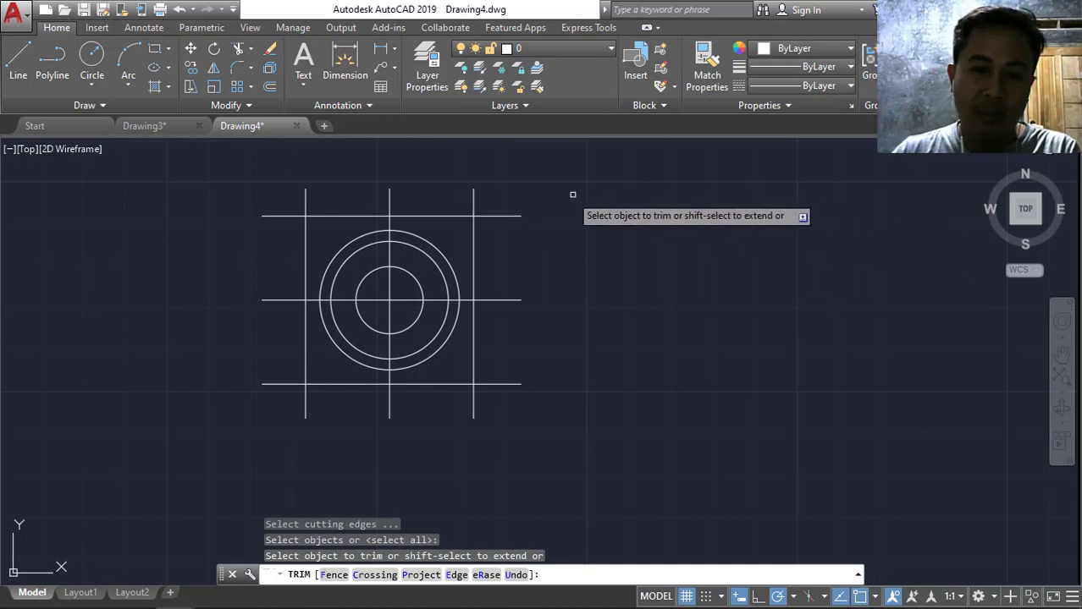
{"action": "left_click", "coordinate": [473, 193]}
{"action": "left_click", "coordinate": [495, 214]}
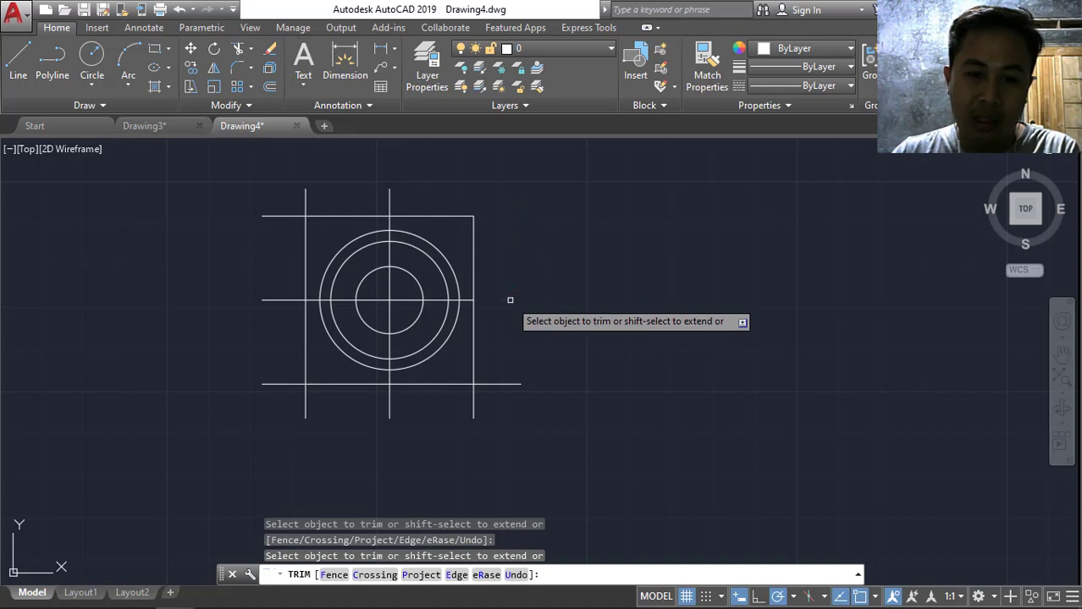
{"action": "left_click", "coordinate": [508, 384]}
{"action": "left_click", "coordinate": [474, 403]}
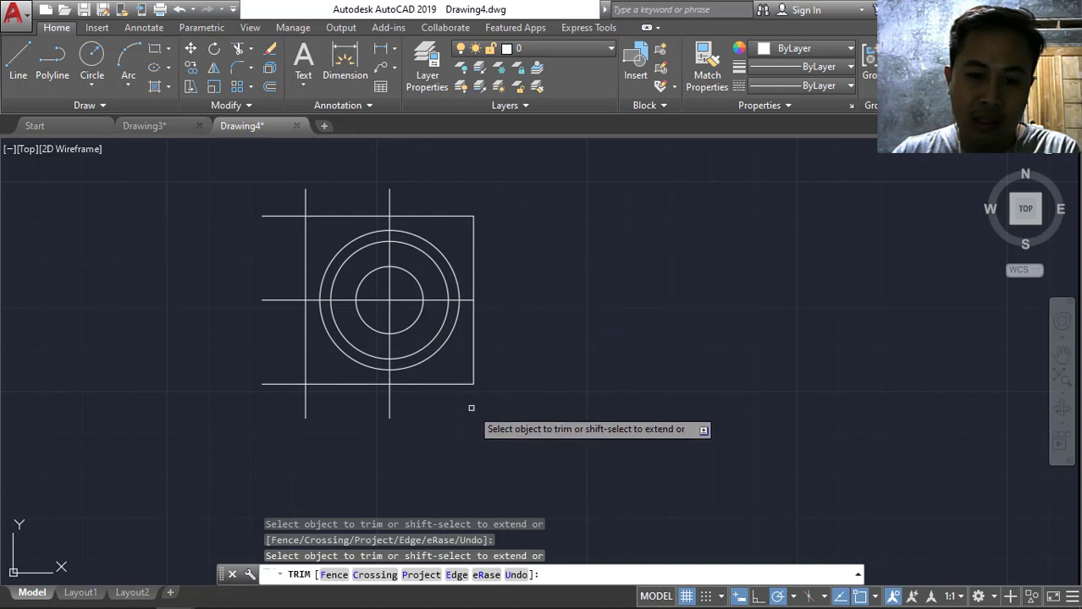
{"action": "left_click", "coordinate": [389, 402]}
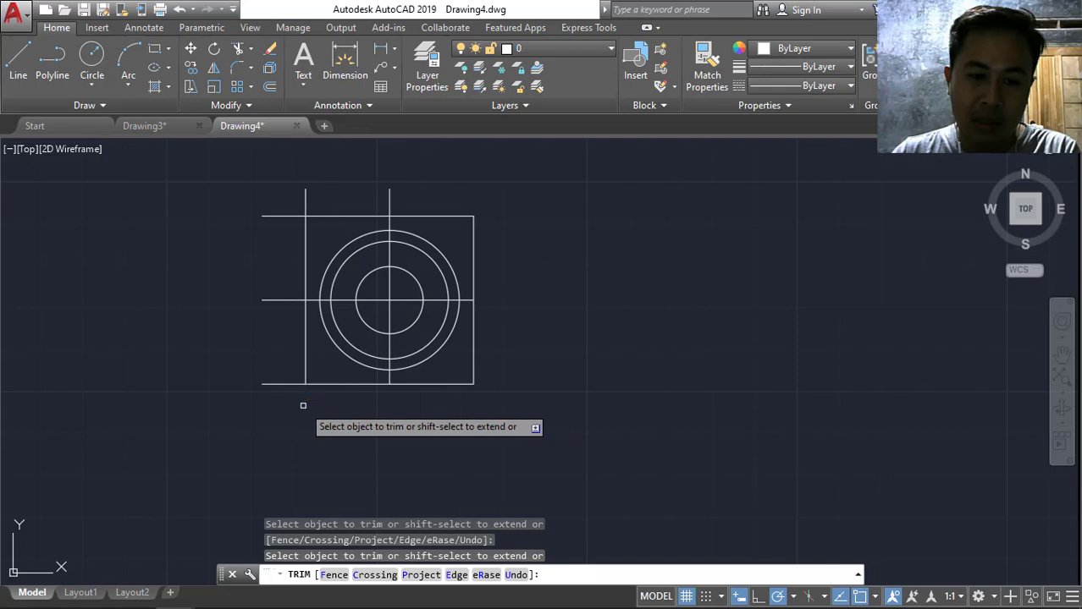
Trim the remaining overhangs on the square's left side and above it.
{"action": "left_click", "coordinate": [275, 384]}
{"action": "left_click", "coordinate": [274, 300]}
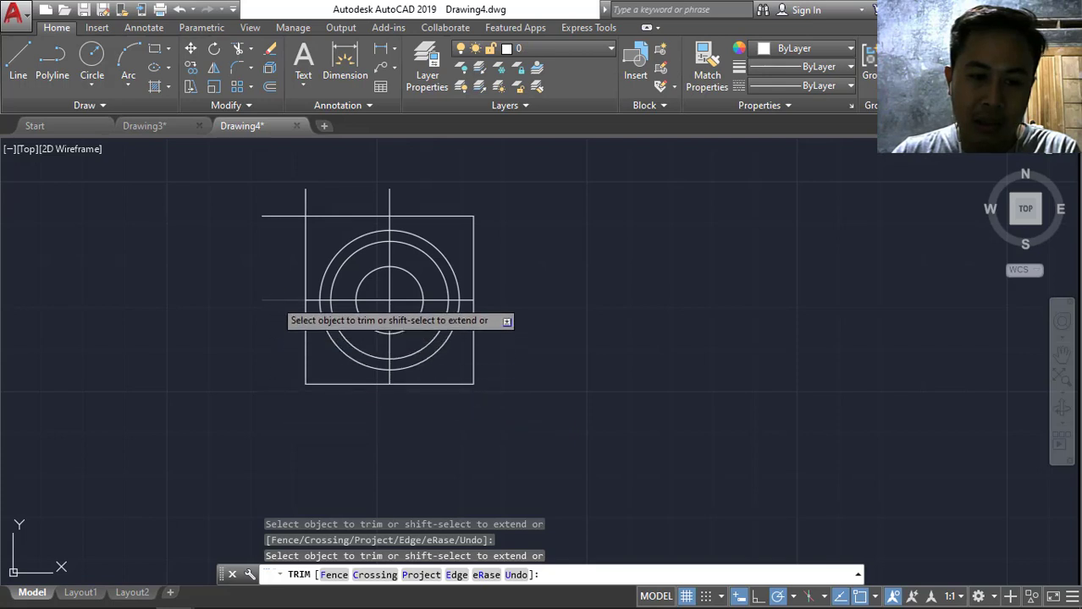
{"action": "left_click", "coordinate": [273, 213]}
{"action": "left_click", "coordinate": [305, 196]}
{"action": "left_click", "coordinate": [390, 202]}
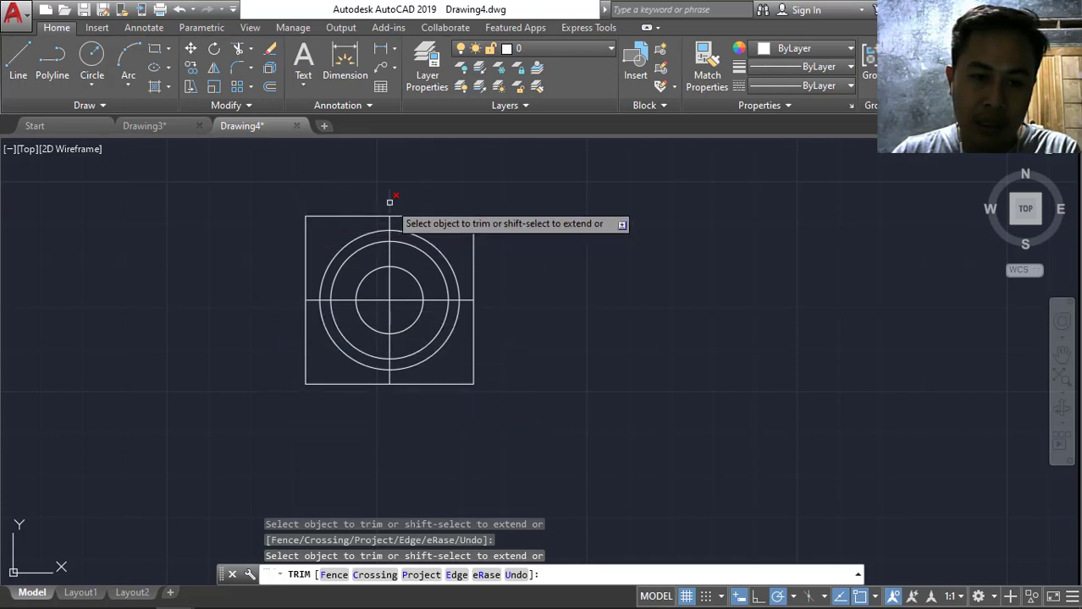
{"action": "key", "text": "Return"}
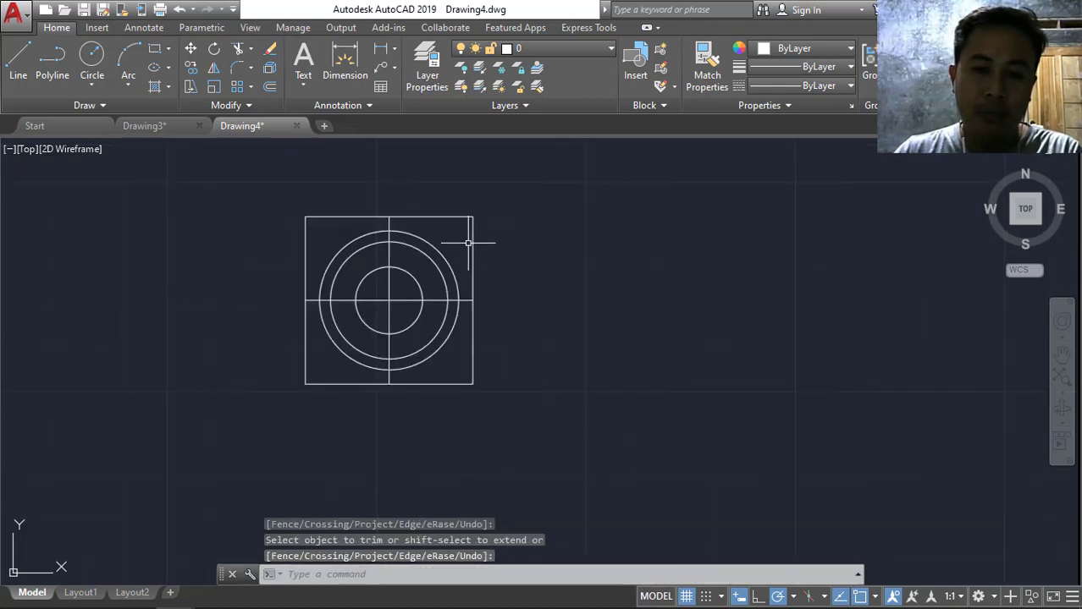
{"action": "scroll", "coordinate": [335, 263], "scroll_direction": "up", "scroll_amount": 2}
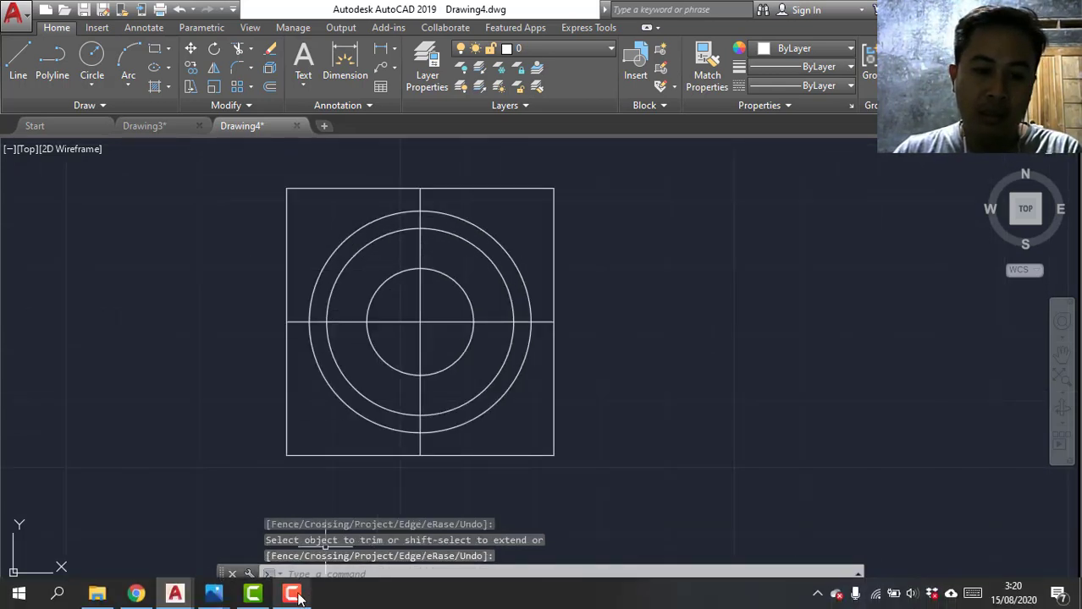
{"action": "mouse_move", "coordinate": [214, 594]}
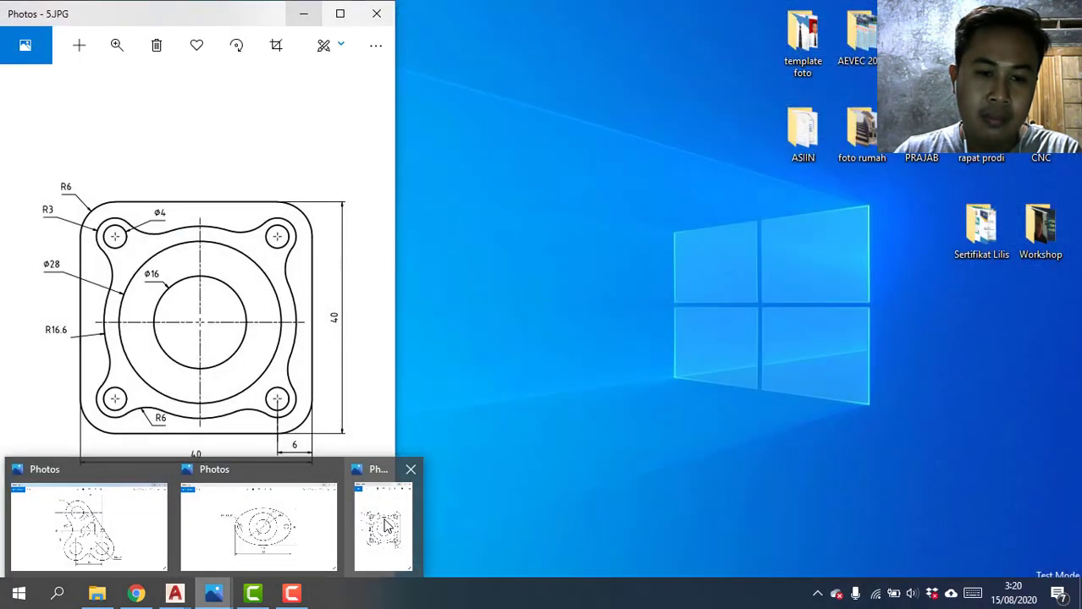
{"action": "left_click", "coordinate": [385, 524]}
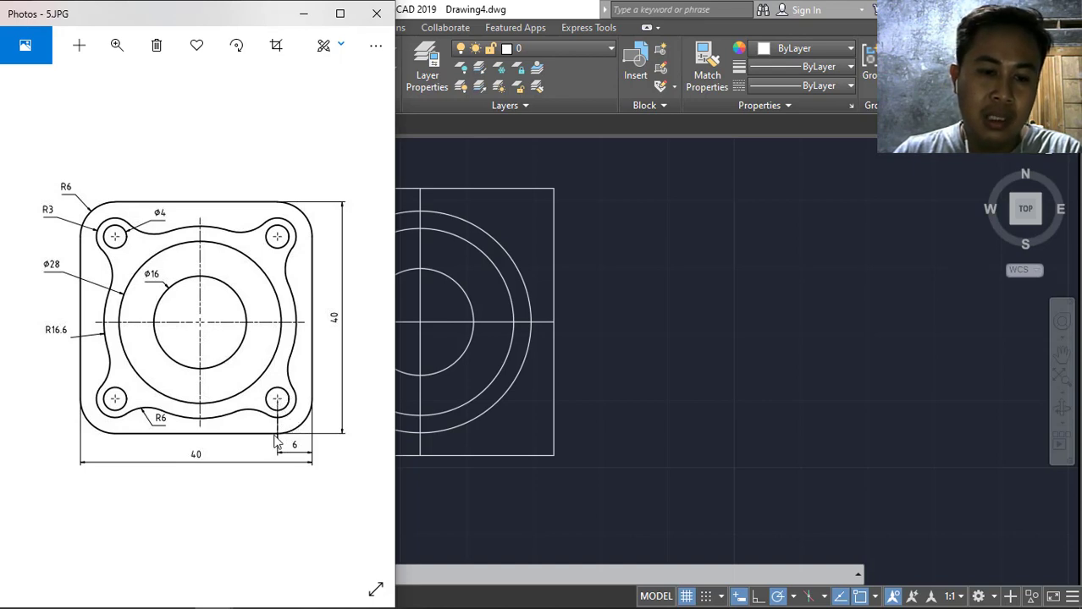
{"action": "left_click", "coordinate": [302, 17]}
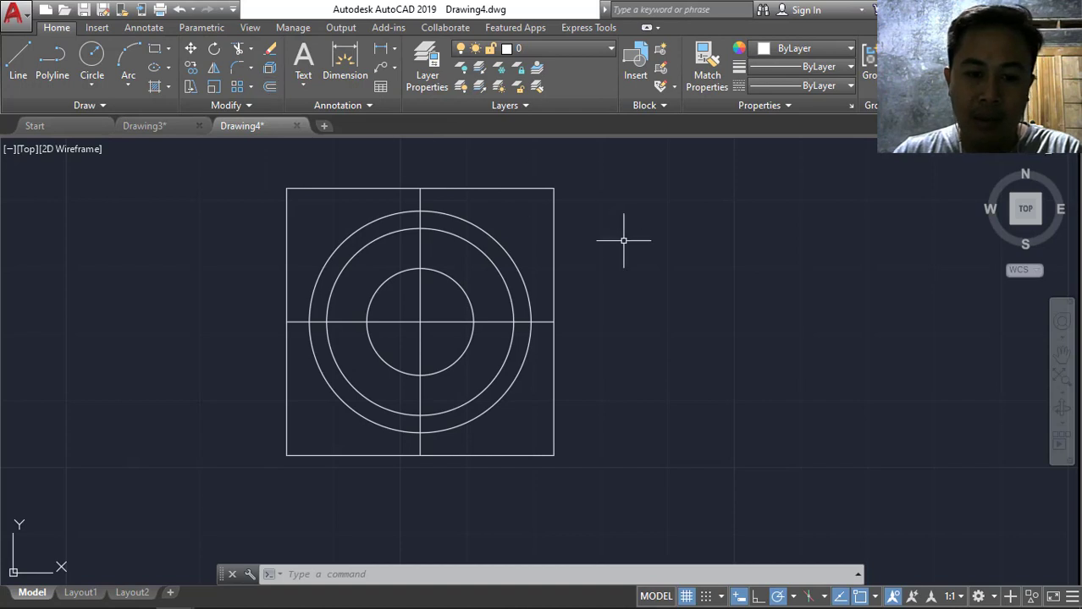
Offset the square's bottom and top edges 6 units inward.
{"action": "left_click", "coordinate": [269, 87]}
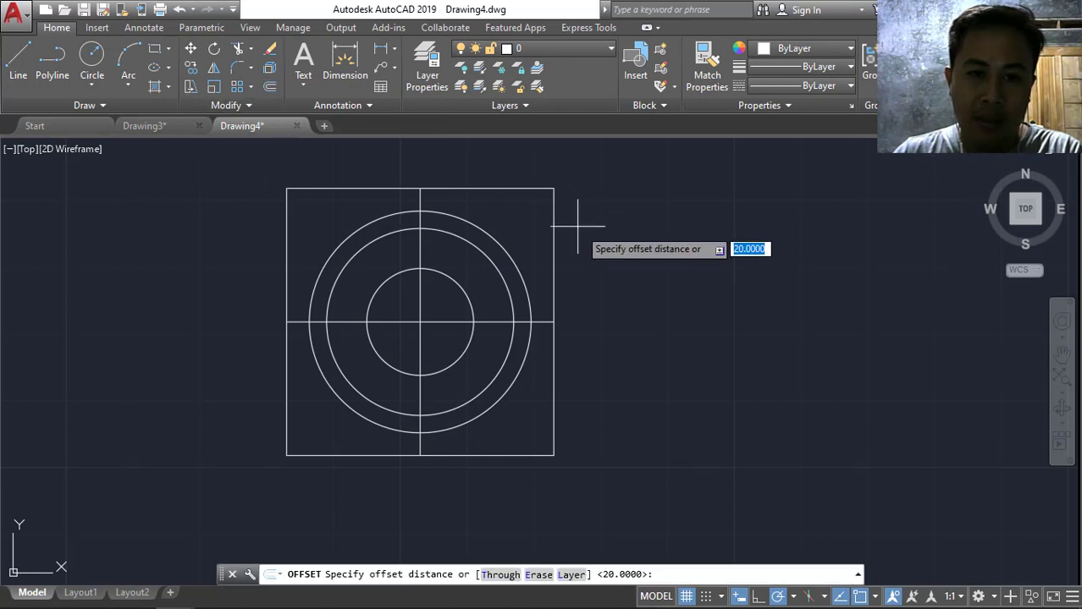
{"action": "type", "text": "6"}
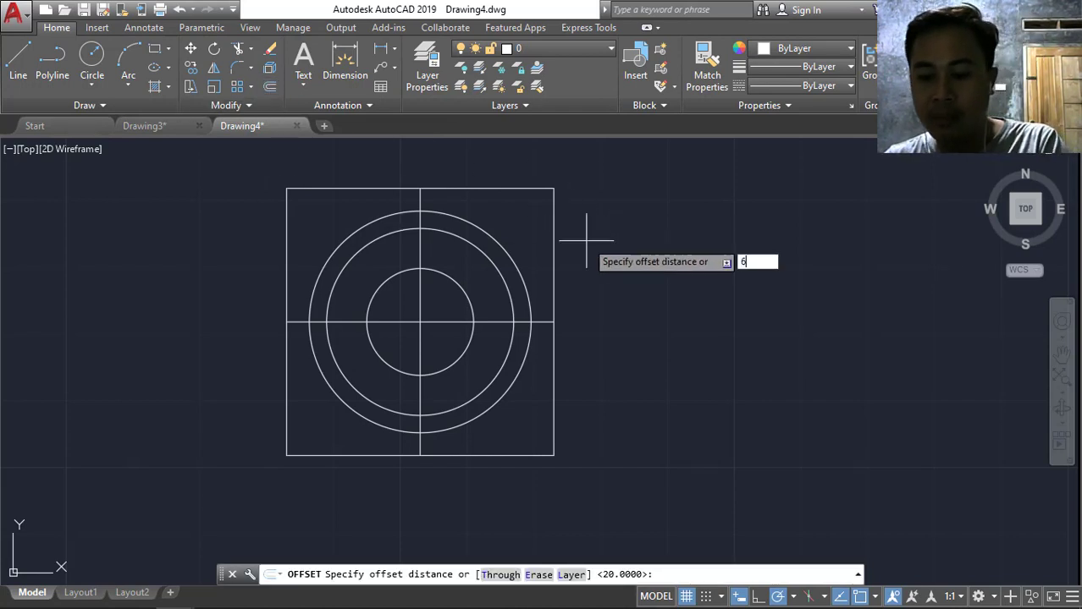
{"action": "key", "text": "Return"}
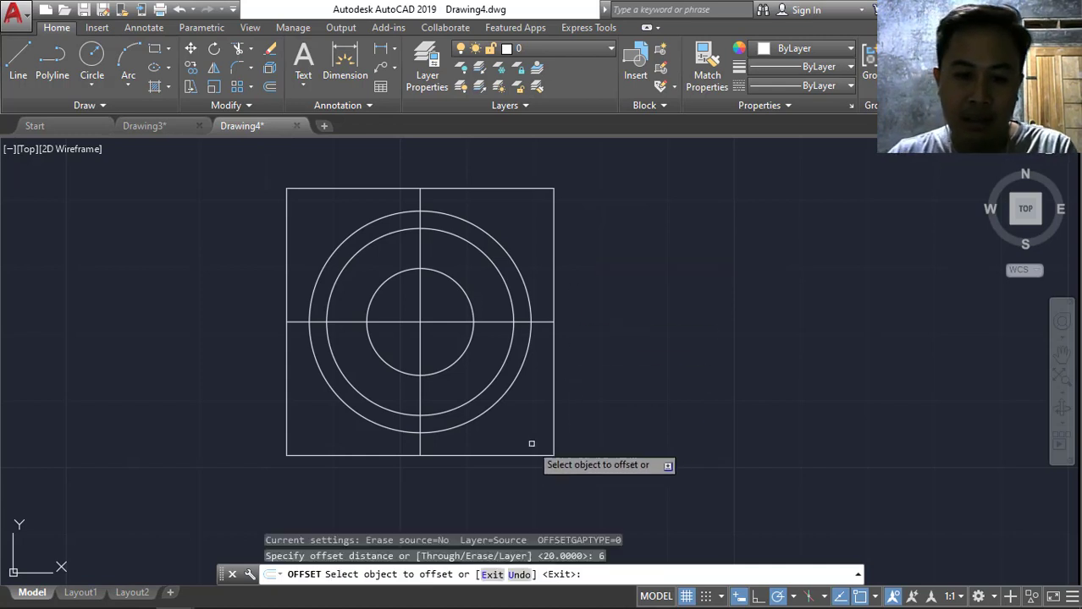
{"action": "left_click", "coordinate": [517, 455]}
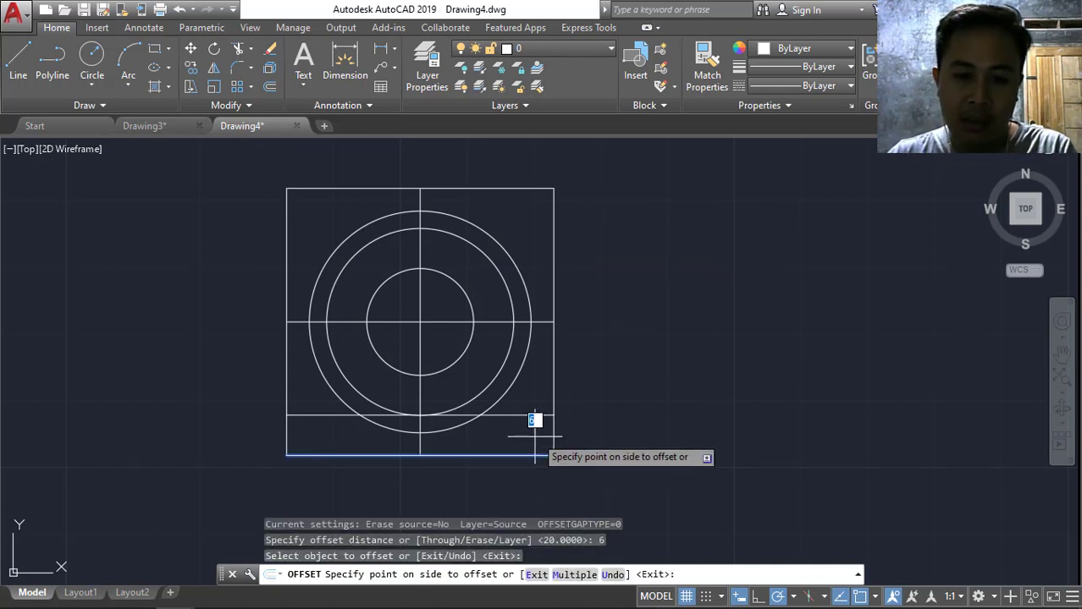
{"action": "left_click", "coordinate": [534, 436]}
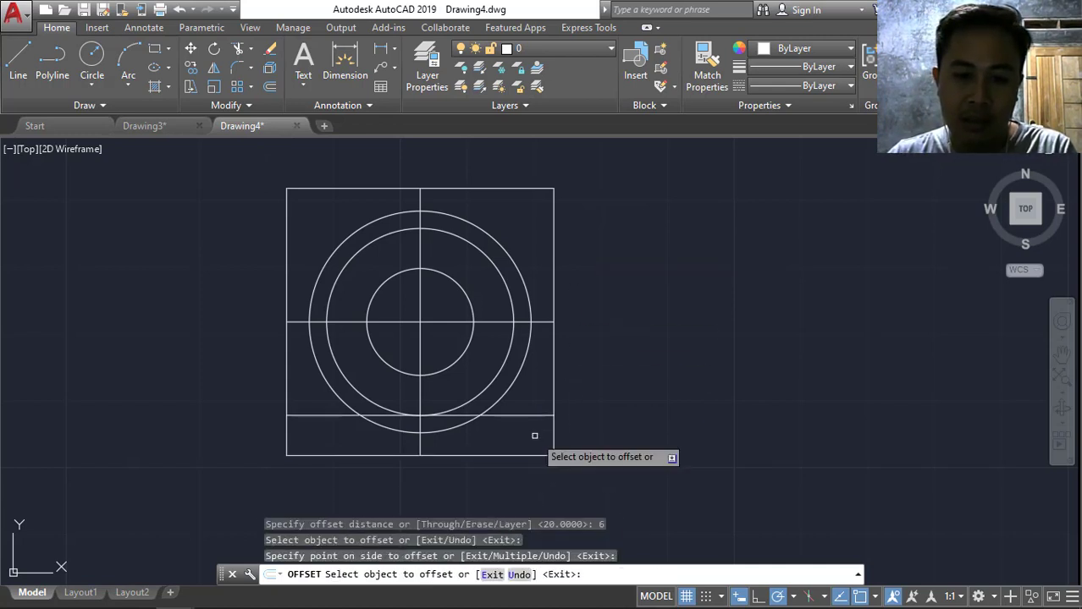
{"action": "left_click", "coordinate": [526, 189]}
{"action": "left_click", "coordinate": [523, 216]}
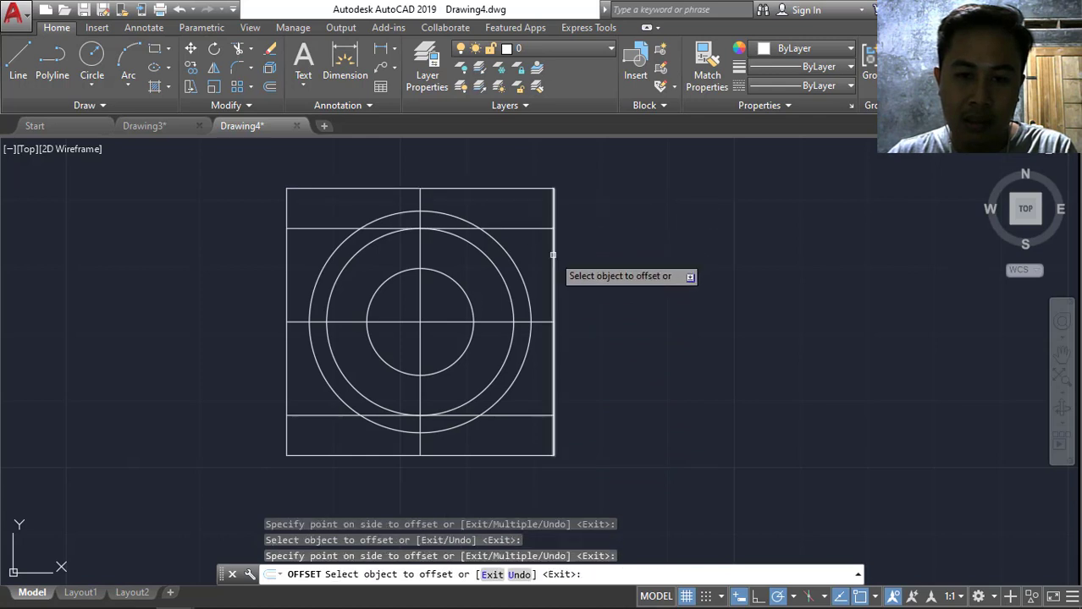
Offset the square's right and left edges 6 units inward.
{"action": "left_click", "coordinate": [554, 251]}
{"action": "left_click", "coordinate": [536, 252]}
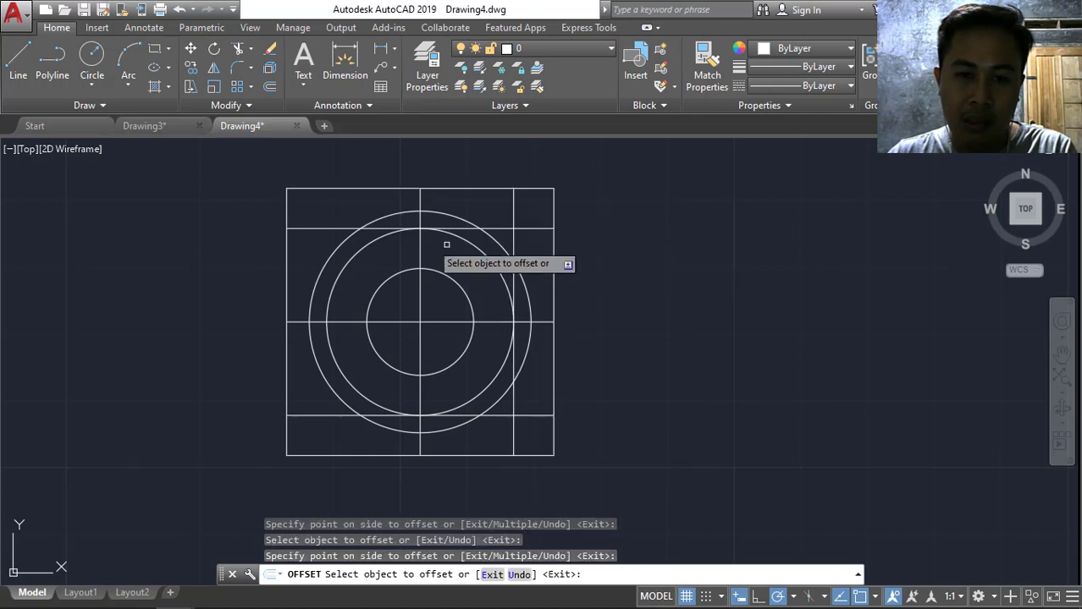
{"action": "left_click", "coordinate": [286, 216]}
{"action": "left_click", "coordinate": [305, 203]}
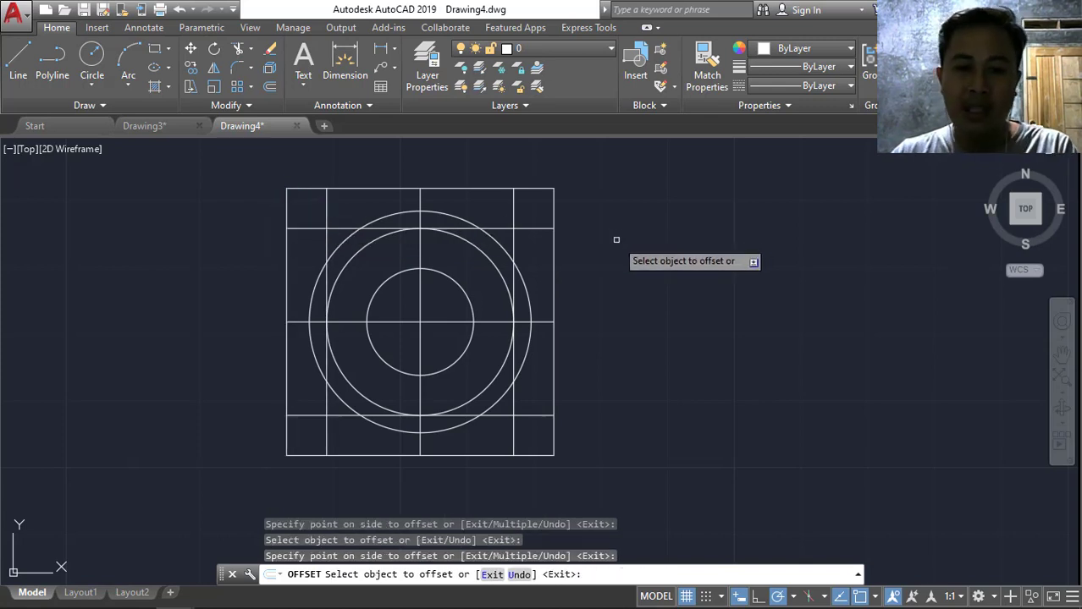
{"action": "key", "text": "Return"}
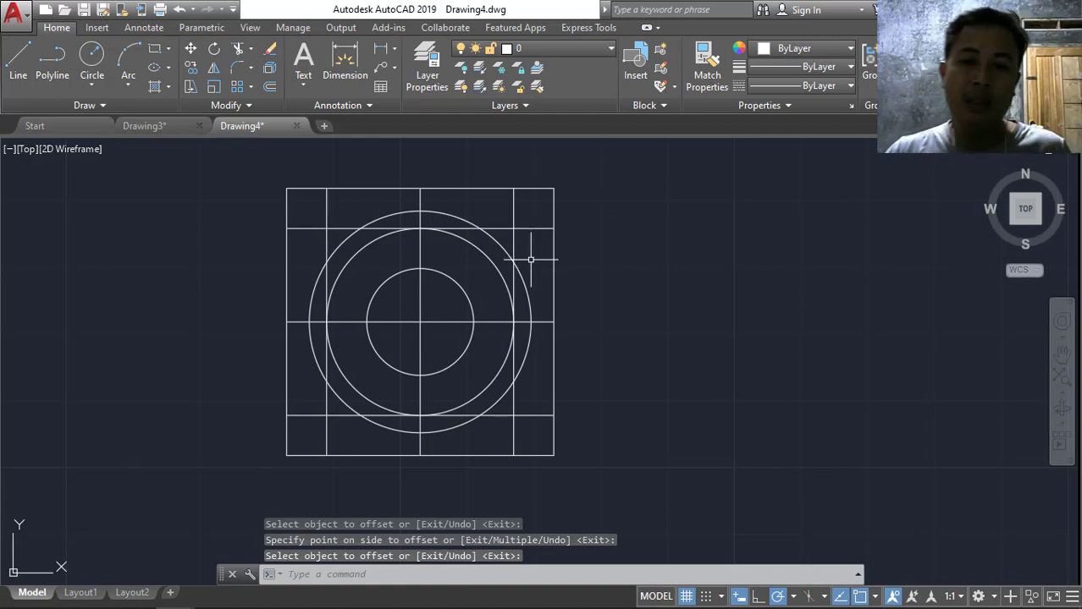
{"action": "scroll", "coordinate": [511, 261], "scroll_direction": "up", "scroll_amount": 2}
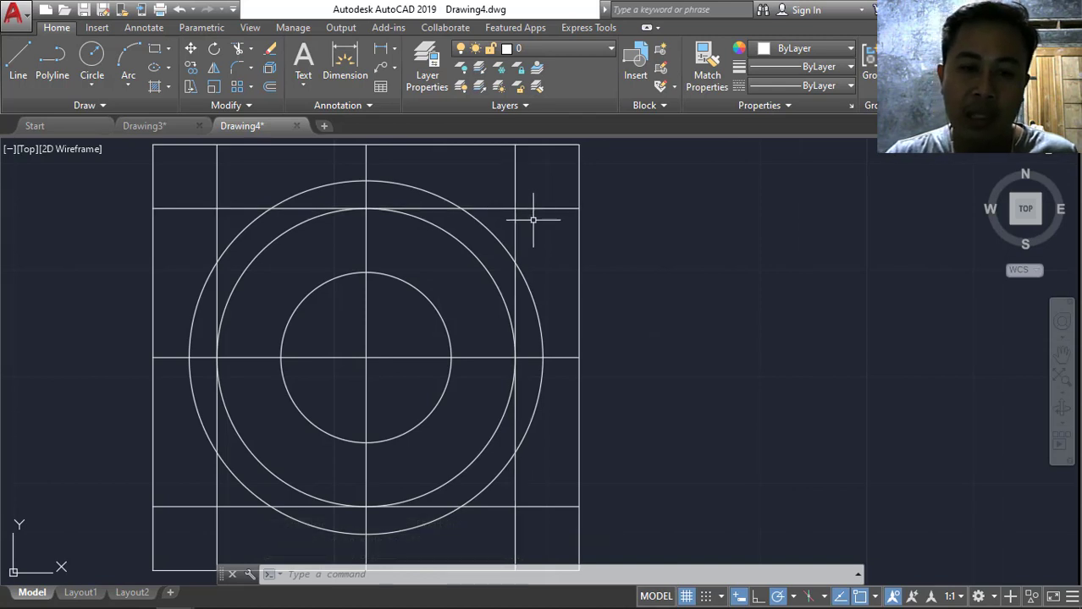
{"action": "scroll", "coordinate": [532, 220], "scroll_direction": "down", "scroll_amount": 2}
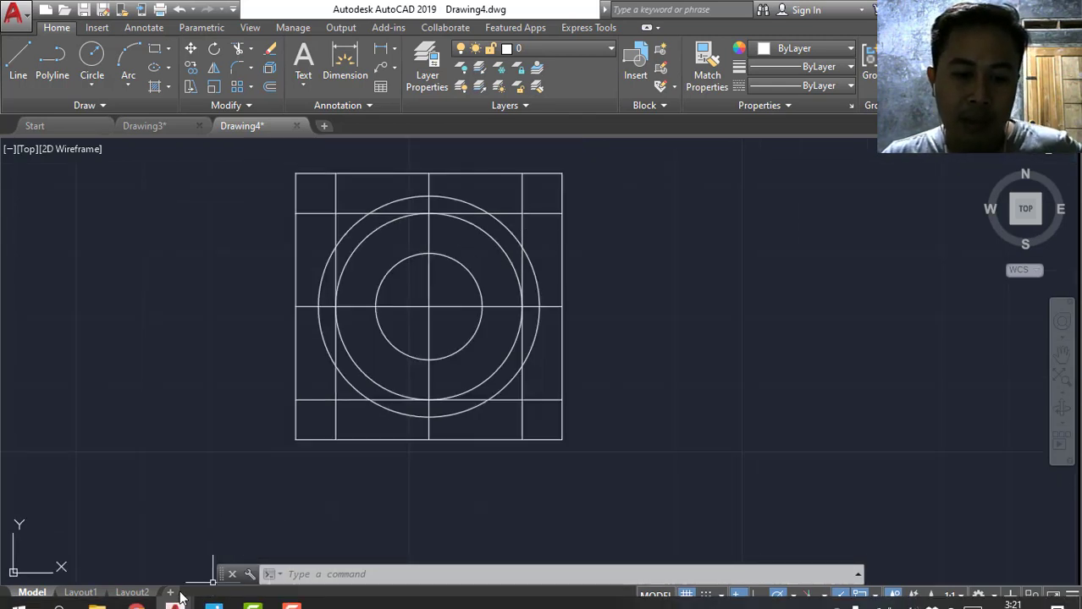
{"action": "left_click", "coordinate": [213, 593]}
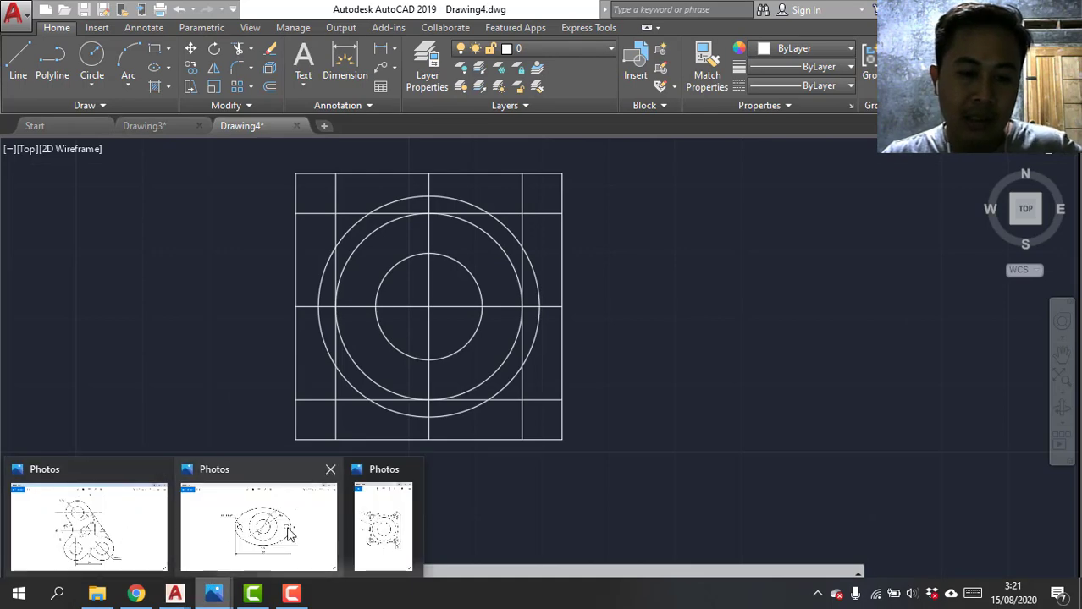
{"action": "left_click", "coordinate": [382, 526]}
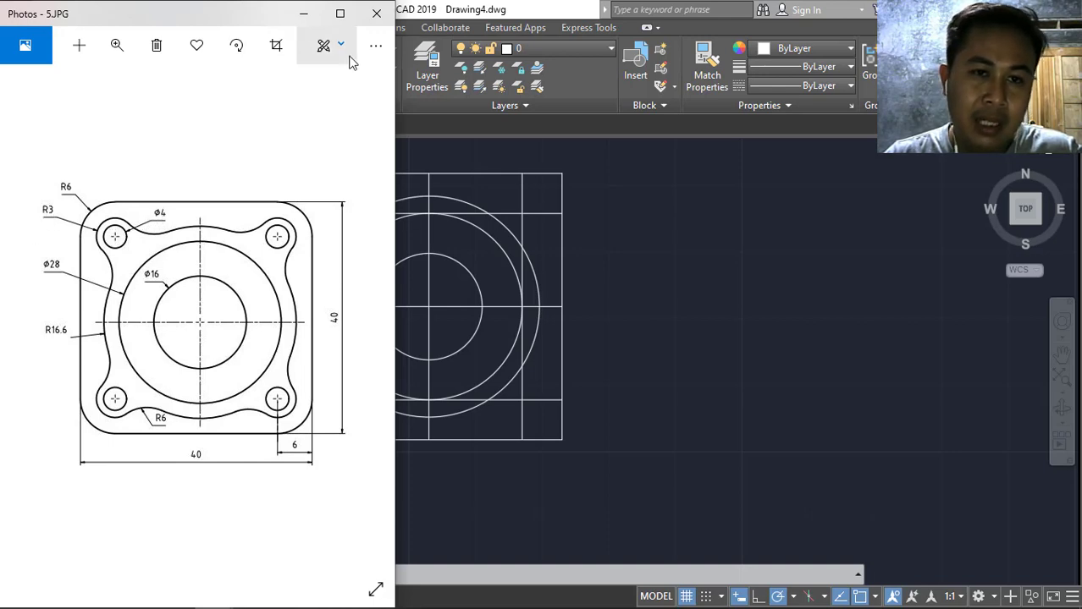
{"action": "left_click", "coordinate": [303, 15]}
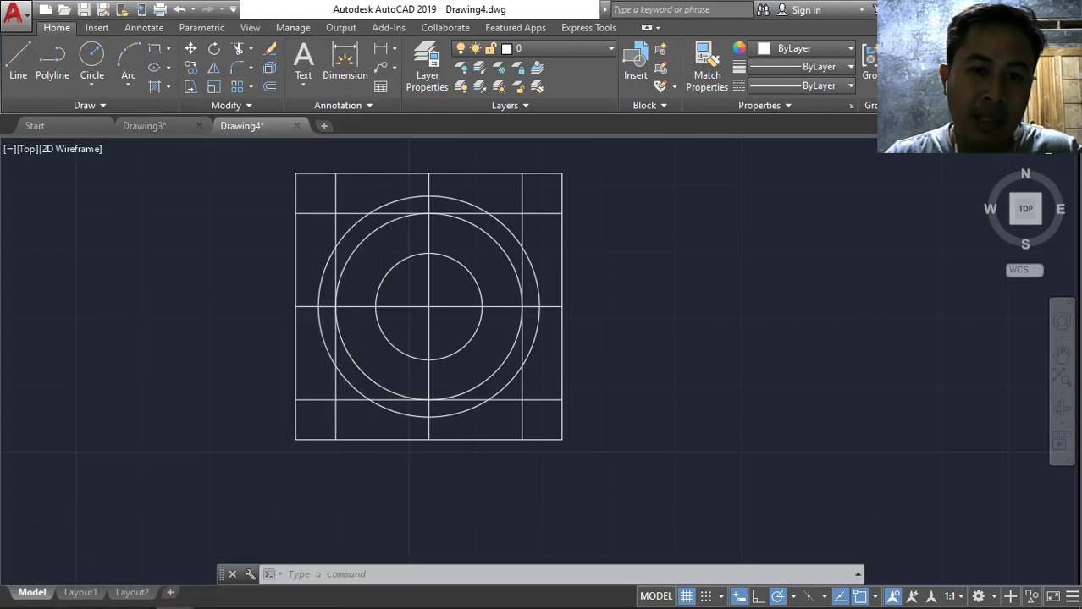
Draw a ø4 bolt-hole circle at the upper-left guide-line intersection.
{"action": "scroll", "coordinate": [420, 153], "scroll_direction": "up", "scroll_amount": 2}
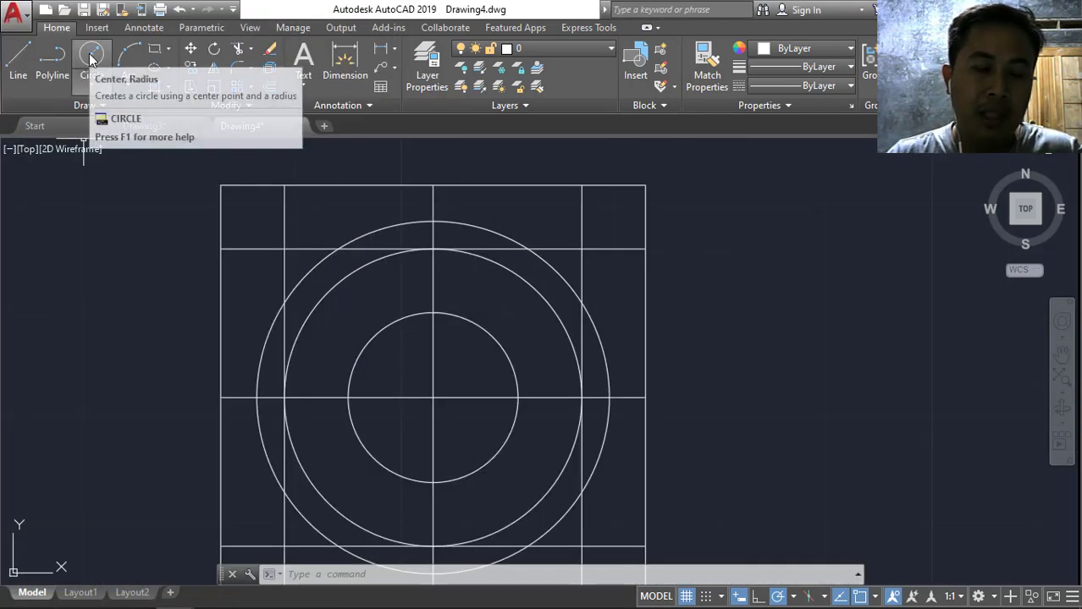
{"action": "left_click", "coordinate": [90, 85]}
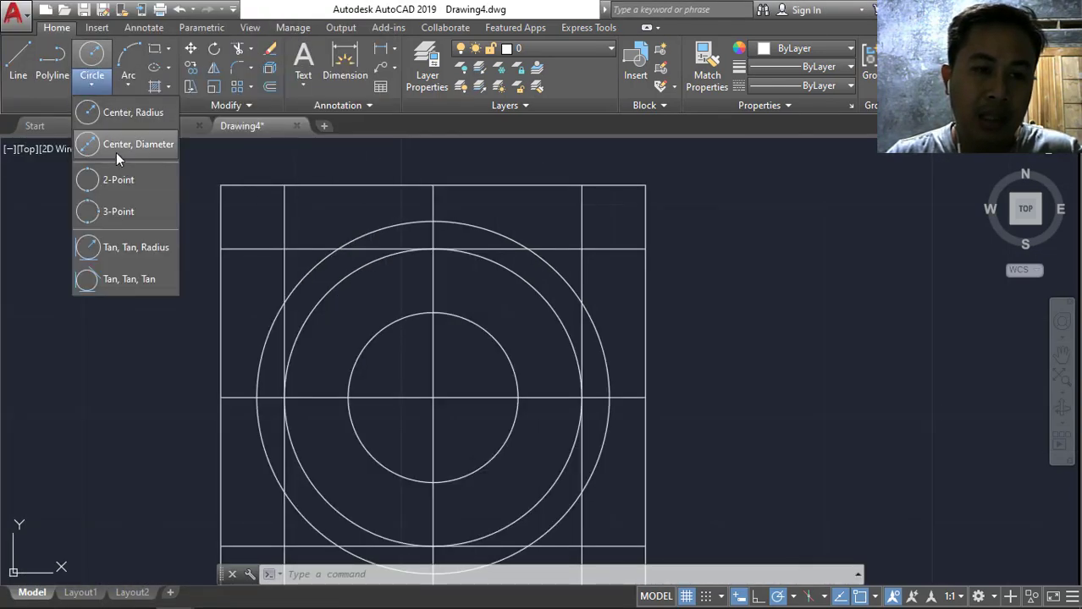
{"action": "left_click", "coordinate": [117, 149]}
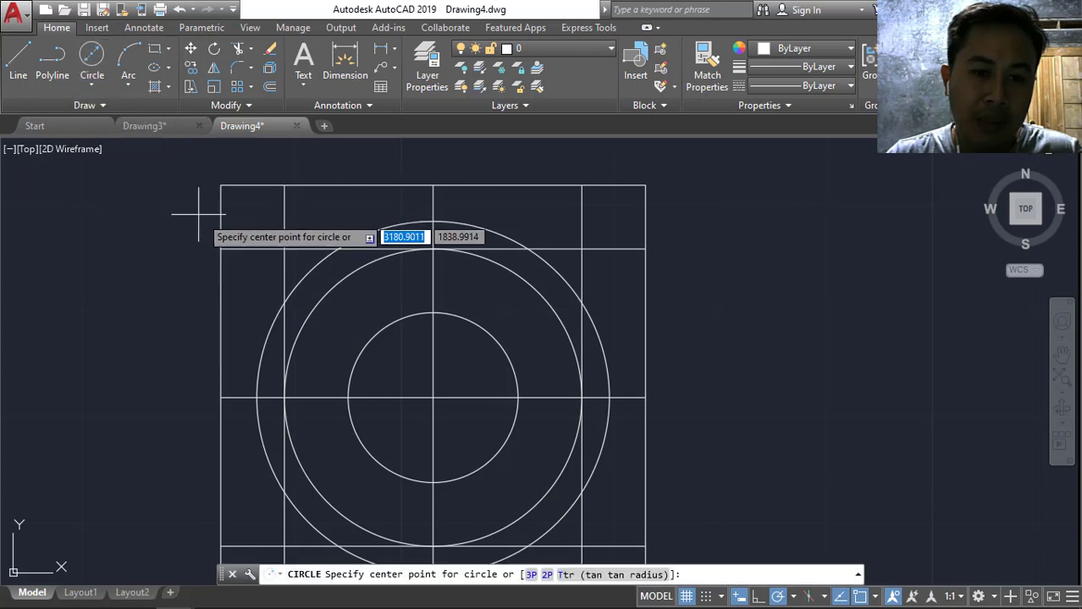
{"action": "left_click", "coordinate": [284, 249]}
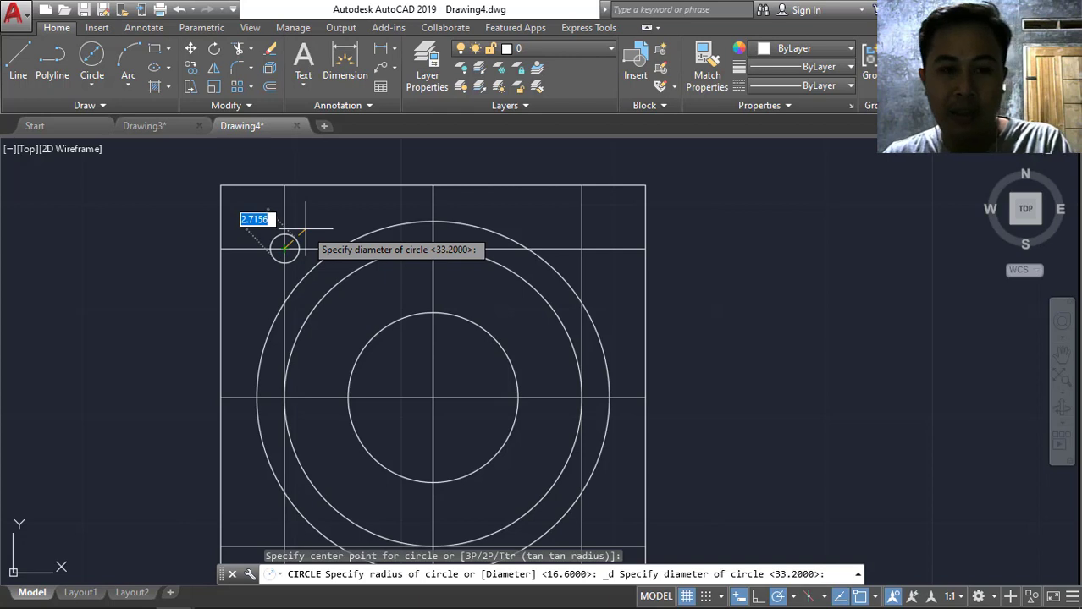
{"action": "type", "text": "4"}
{"action": "key", "text": "Return"}
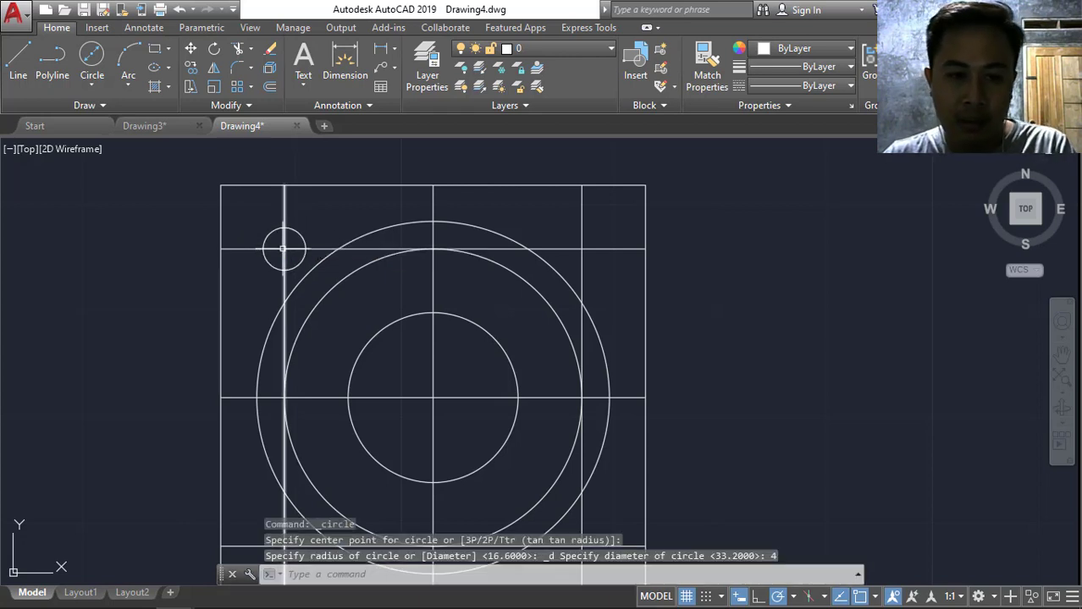
Add a concentric ø6 circle at the same upper-left intersection.
{"action": "left_click", "coordinate": [95, 56]}
{"action": "left_click", "coordinate": [285, 249]}
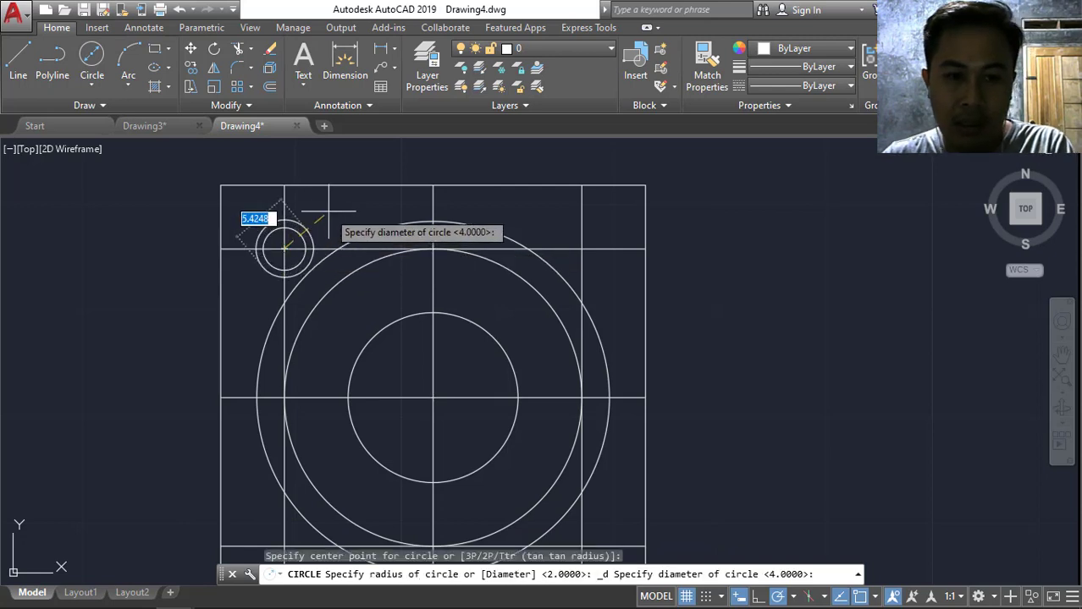
{"action": "type", "text": "6"}
{"action": "key", "text": "Return"}
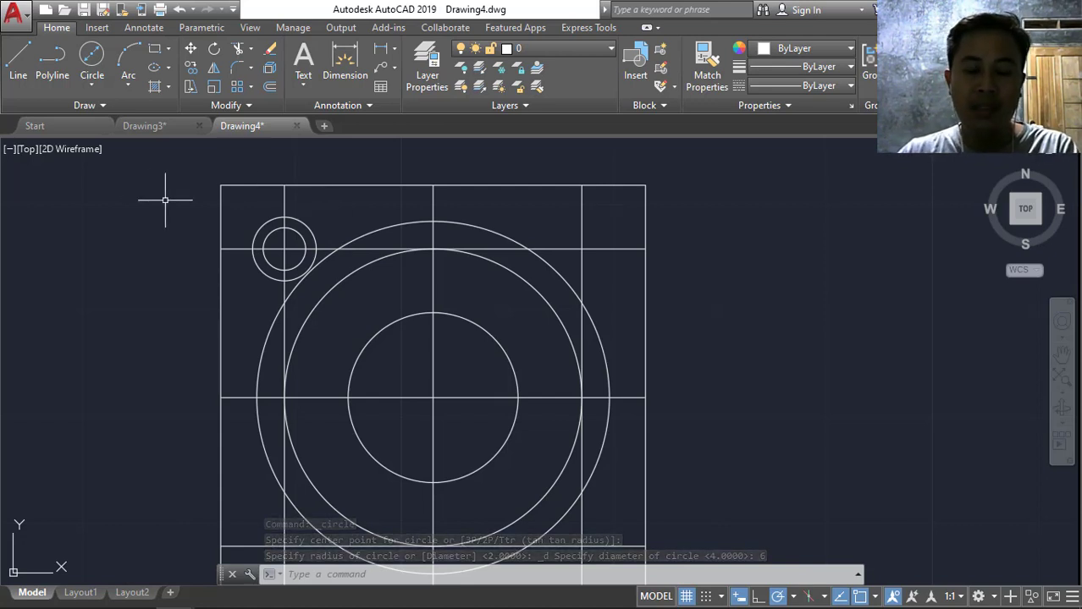
{"action": "scroll", "coordinate": [191, 210], "scroll_direction": "down", "scroll_amount": 2}
{"action": "scroll", "coordinate": [191, 216], "scroll_direction": "up", "scroll_amount": 2}
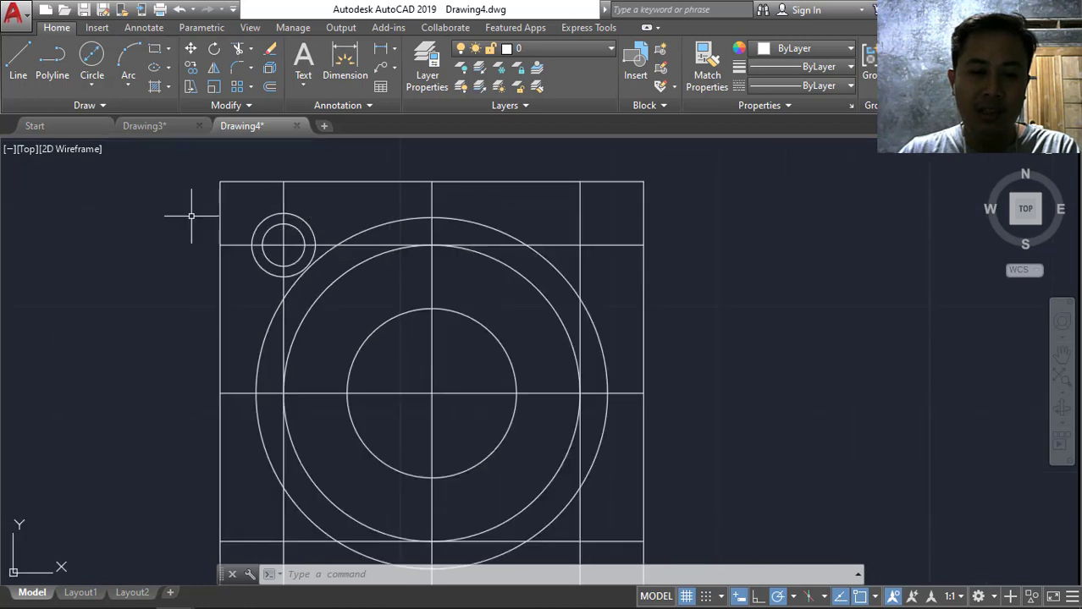
{"action": "scroll", "coordinate": [191, 216], "scroll_direction": "down", "scroll_amount": 2}
{"action": "scroll", "coordinate": [190, 215], "scroll_direction": "up", "scroll_amount": 1}
{"action": "scroll", "coordinate": [191, 219], "scroll_direction": "down", "scroll_amount": 1}
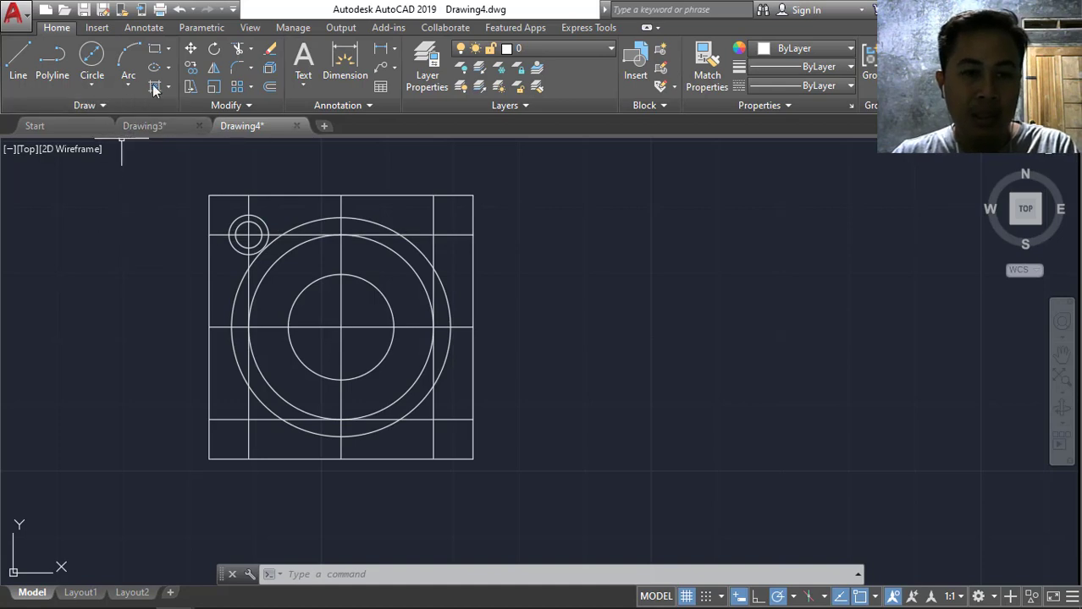
Start copying the ø4/ø6 bolt-hole circle pair, using their centre as the base point.
{"action": "left_click", "coordinate": [192, 62]}
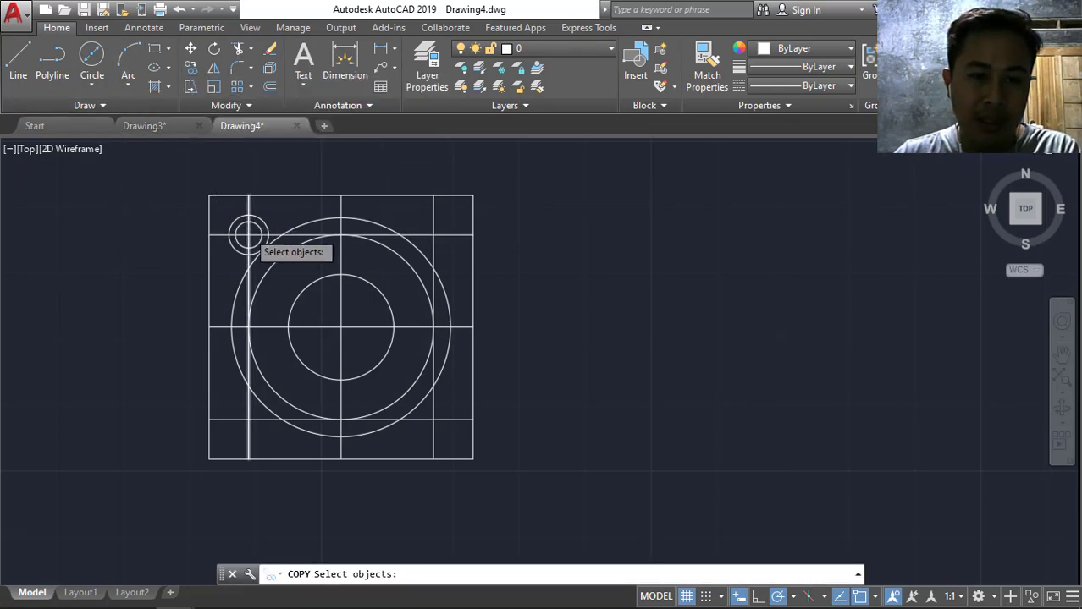
{"action": "scroll", "coordinate": [246, 234], "scroll_direction": "up", "scroll_amount": 2}
{"action": "left_click", "coordinate": [229, 209]}
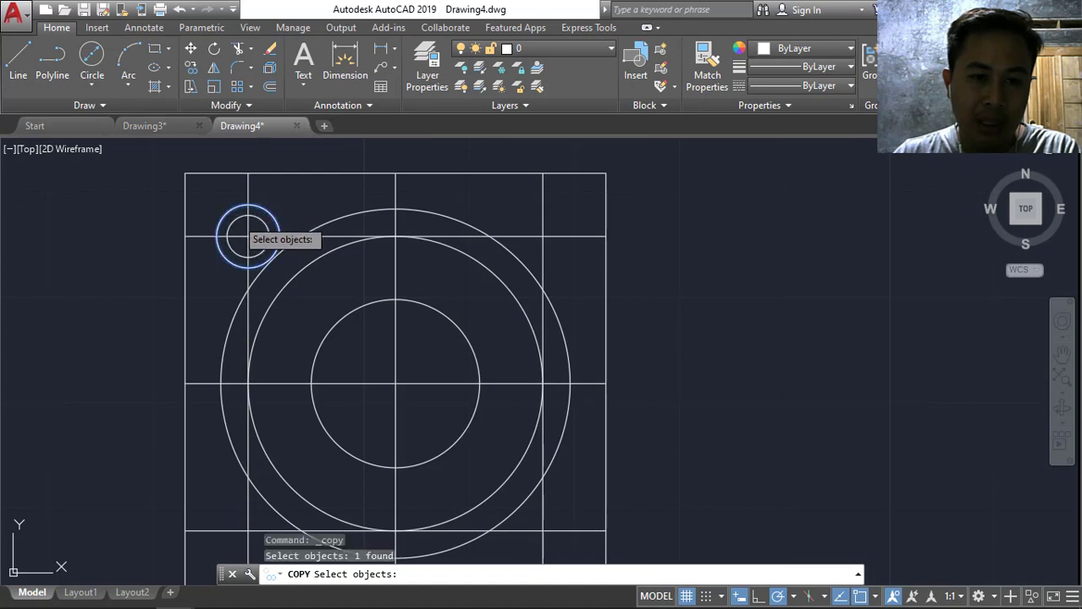
{"action": "left_click", "coordinate": [247, 216]}
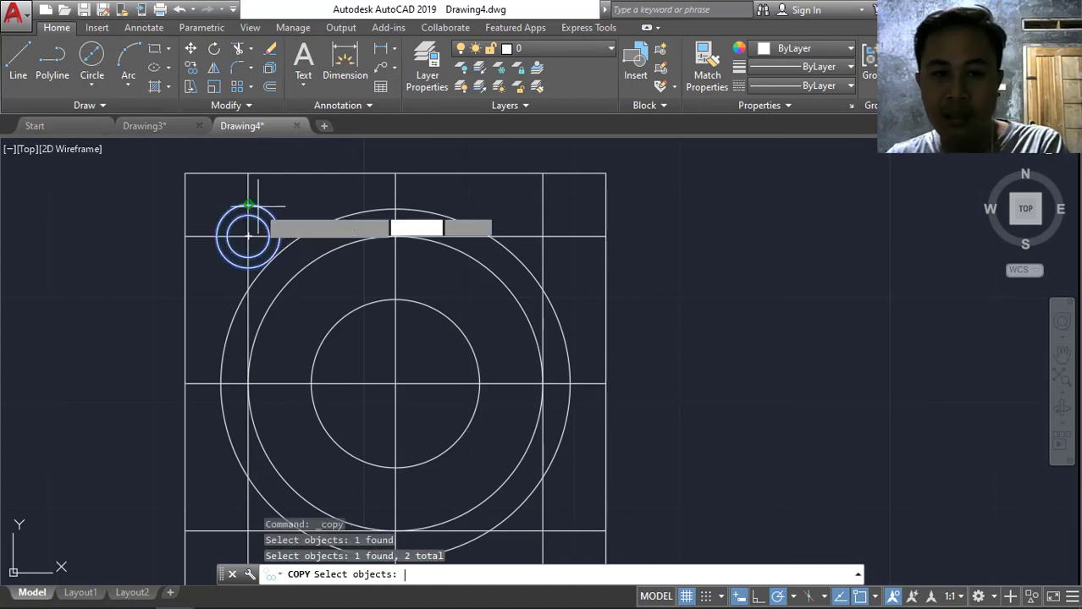
{"action": "key", "text": "Return"}
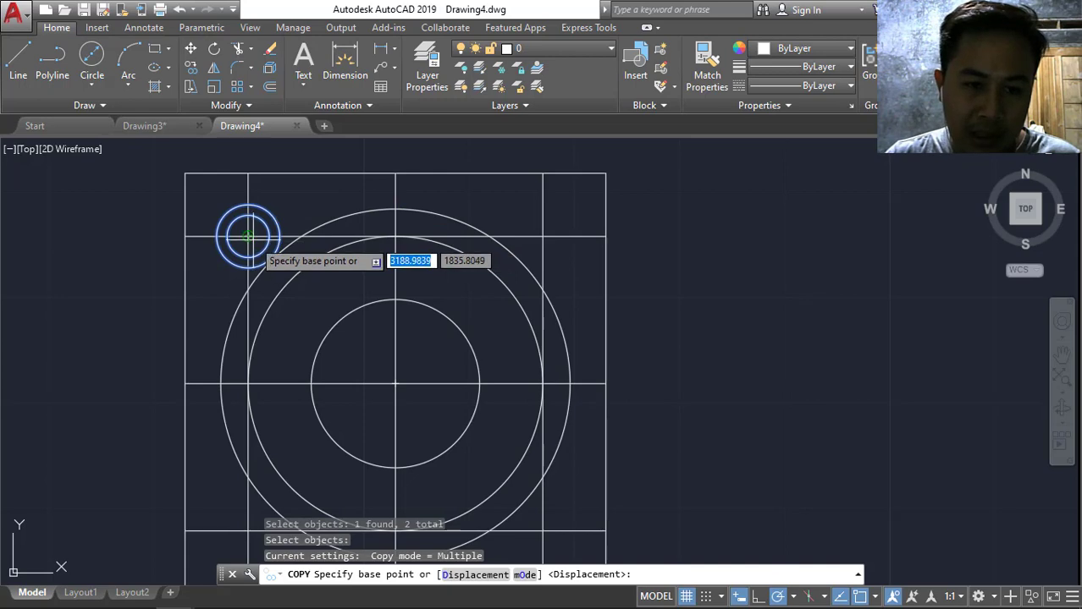
{"action": "left_click", "coordinate": [247, 236]}
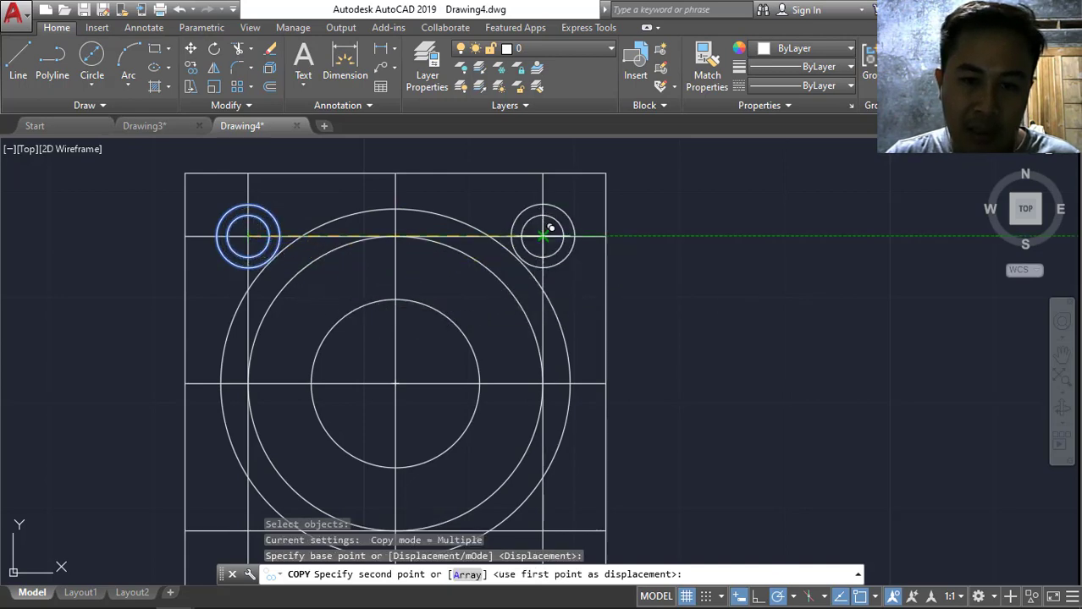
Place copies at the upper-right, lower-right and lower-left corner intersections.
{"action": "left_click", "coordinate": [543, 236]}
{"action": "scroll", "coordinate": [613, 259], "scroll_direction": "up", "scroll_amount": 4}
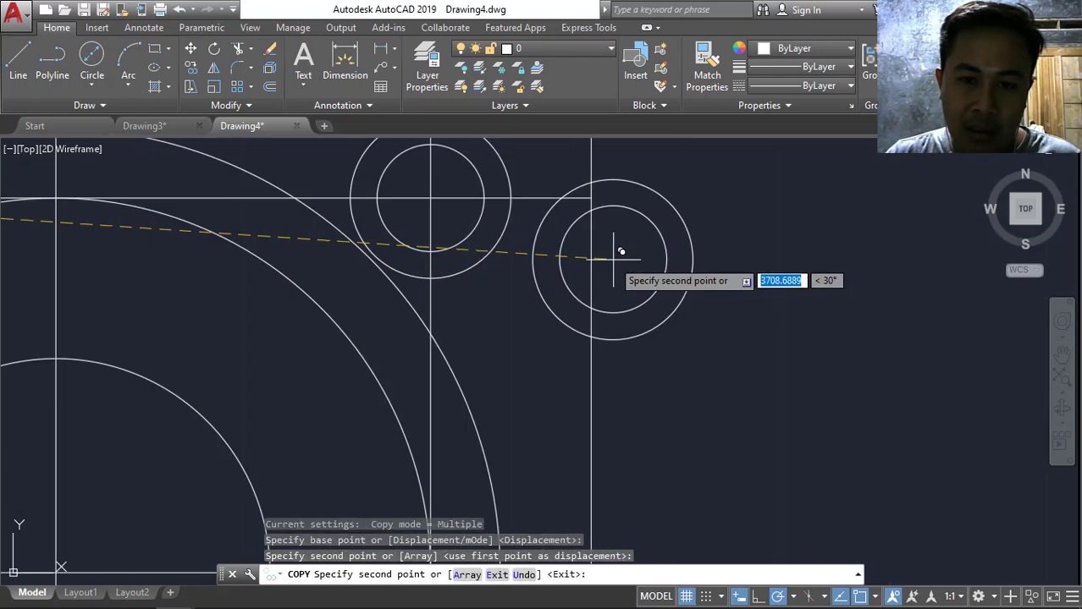
{"action": "scroll", "coordinate": [618, 251], "scroll_direction": "down", "scroll_amount": 5}
{"action": "scroll", "coordinate": [604, 254], "scroll_direction": "down", "scroll_amount": 3}
{"action": "scroll", "coordinate": [588, 326], "scroll_direction": "up", "scroll_amount": 3}
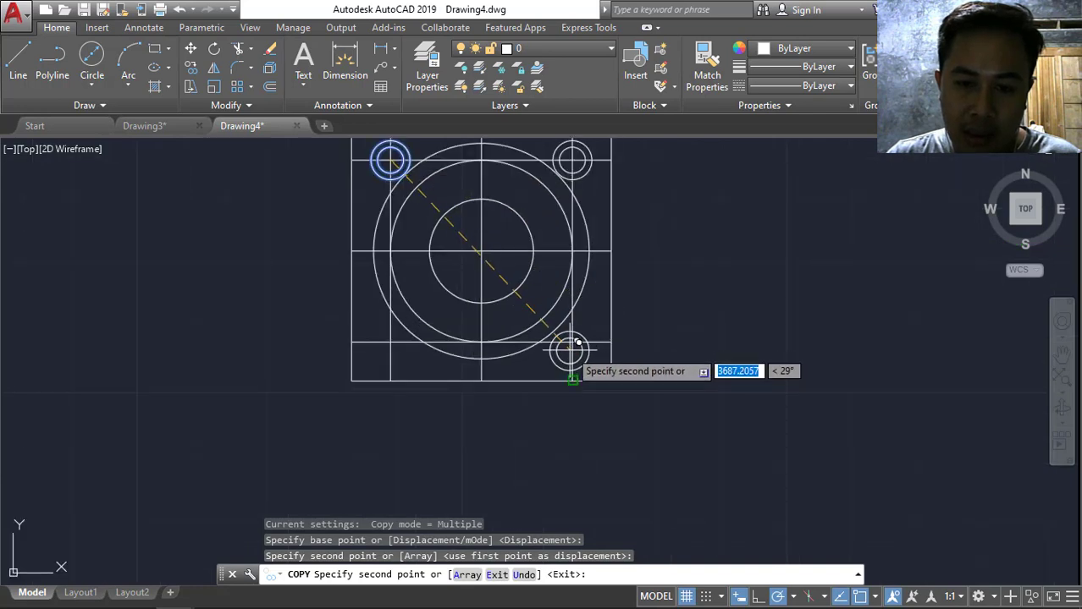
{"action": "left_click", "coordinate": [572, 343]}
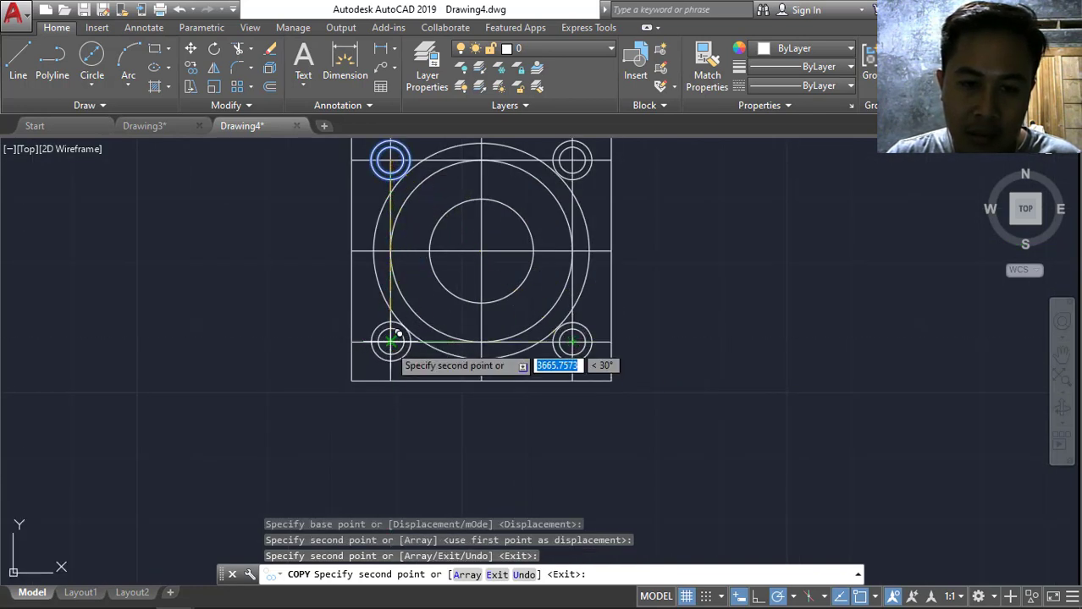
{"action": "left_click", "coordinate": [390, 342]}
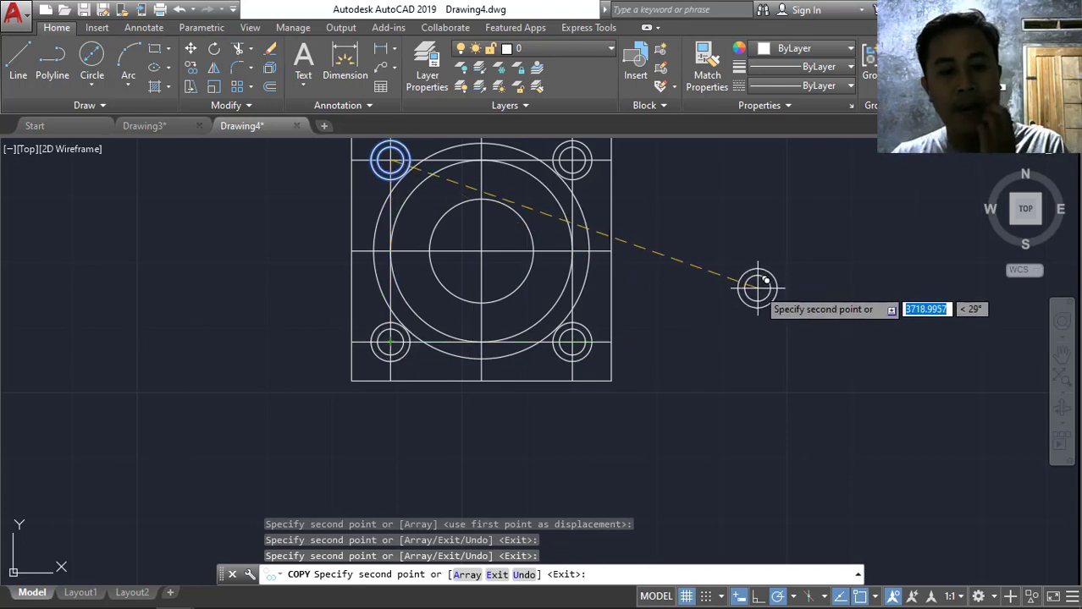
{"action": "key", "text": "Escape"}
{"action": "scroll", "coordinate": [748, 286], "scroll_direction": "up", "scroll_amount": 2}
{"action": "scroll", "coordinate": [694, 271], "scroll_direction": "down", "scroll_amount": 4}
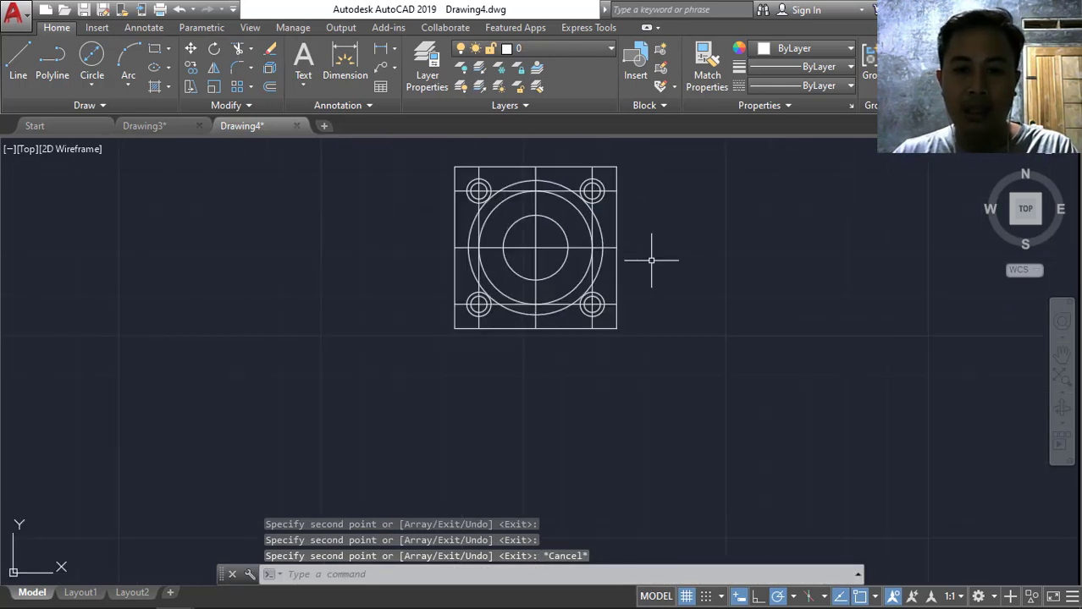
{"action": "scroll", "coordinate": [483, 189], "scroll_direction": "up", "scroll_amount": 2}
{"action": "scroll", "coordinate": [471, 177], "scroll_direction": "up", "scroll_amount": 3}
{"action": "scroll", "coordinate": [471, 173], "scroll_direction": "down", "scroll_amount": 4}
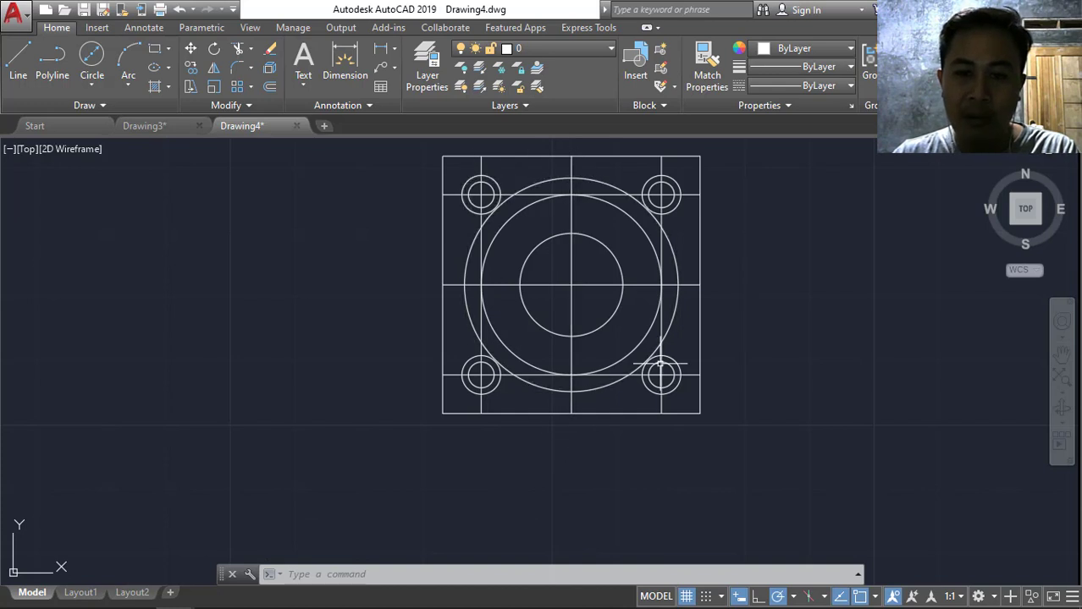
Erase the horizontal and vertical centre lines.
{"action": "key", "text": "Delete"}
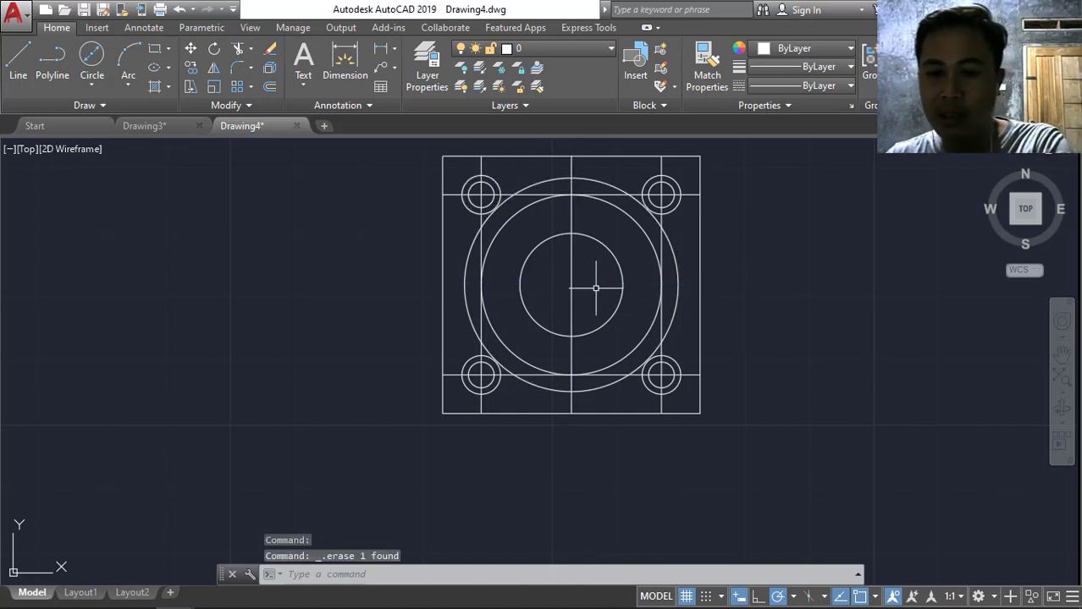
{"action": "left_click", "coordinate": [571, 282]}
{"action": "key", "text": "Delete"}
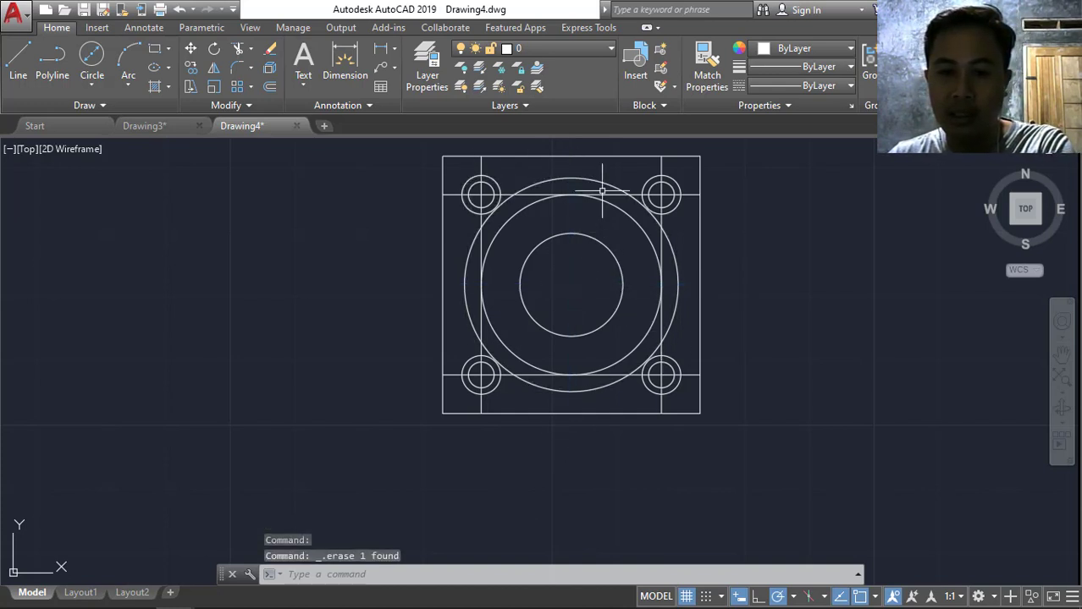
Erase the top, bottom, right and left offset construction lines.
{"action": "key", "text": "Delete"}
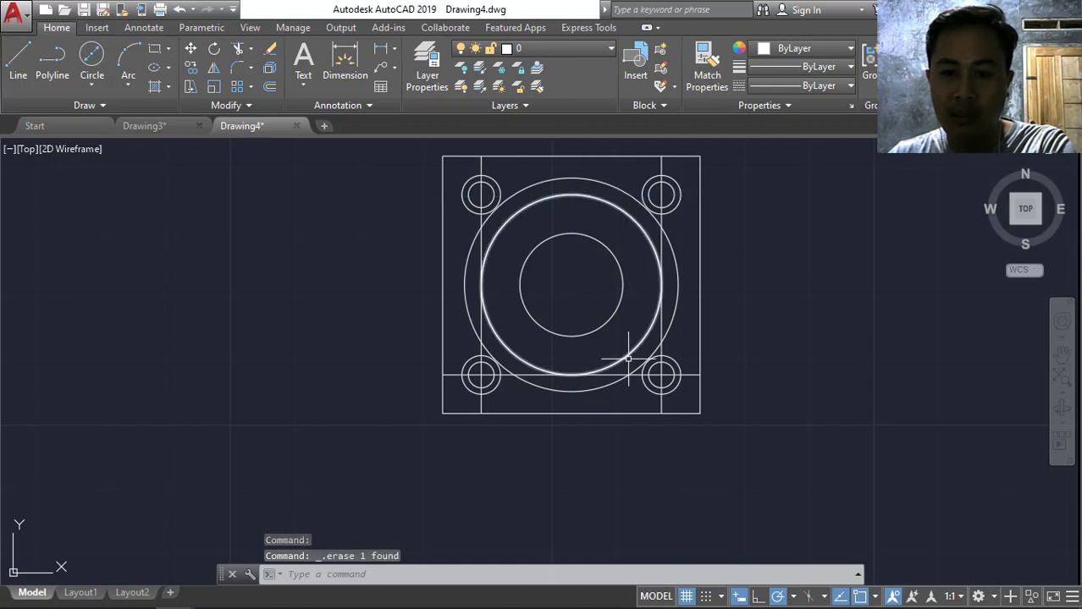
{"action": "left_click", "coordinate": [621, 375]}
{"action": "key", "text": "Delete"}
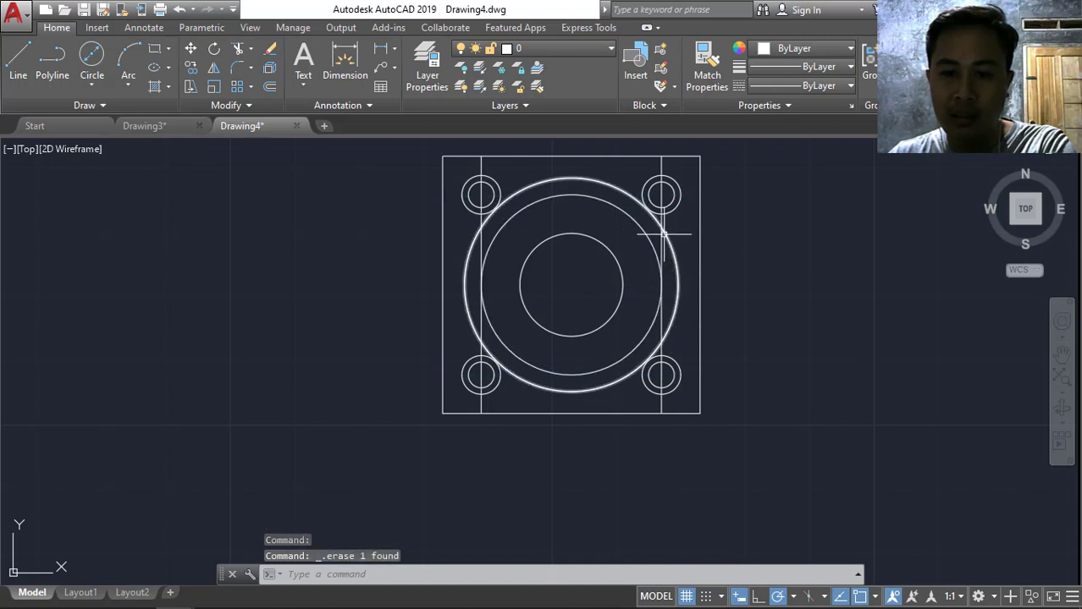
{"action": "left_click", "coordinate": [661, 237]}
{"action": "key", "text": "Delete"}
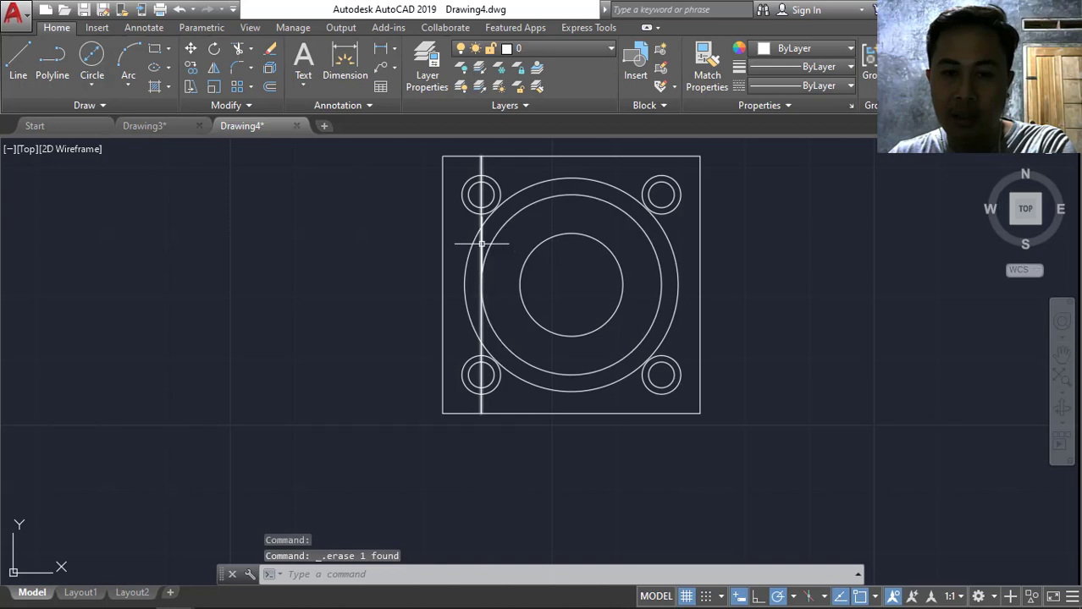
{"action": "left_click", "coordinate": [481, 244]}
{"action": "key", "text": "Delete"}
{"action": "scroll", "coordinate": [786, 217], "scroll_direction": "up", "scroll_amount": 1}
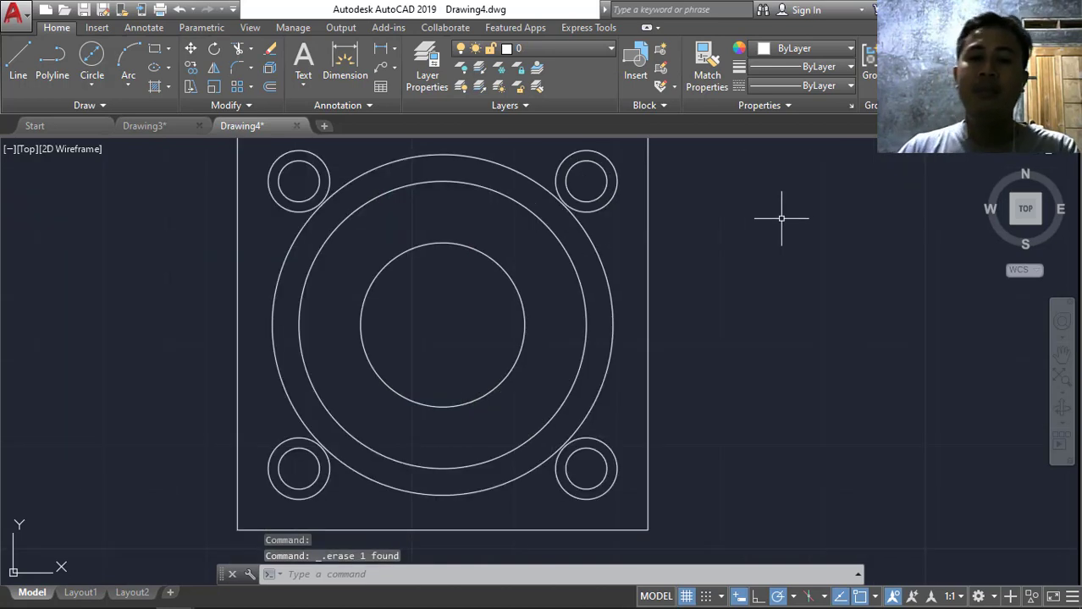
{"action": "scroll", "coordinate": [784, 215], "scroll_direction": "down", "scroll_amount": 2}
{"action": "scroll", "coordinate": [674, 145], "scroll_direction": "up", "scroll_amount": 1}
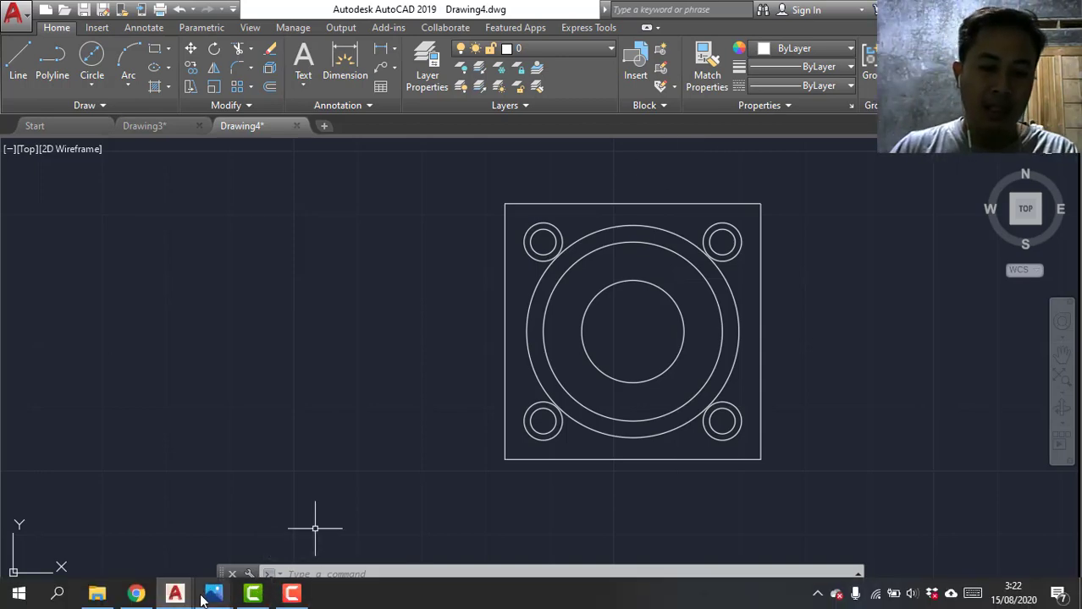
{"action": "mouse_move", "coordinate": [213, 595]}
{"action": "left_click", "coordinate": [390, 527]}
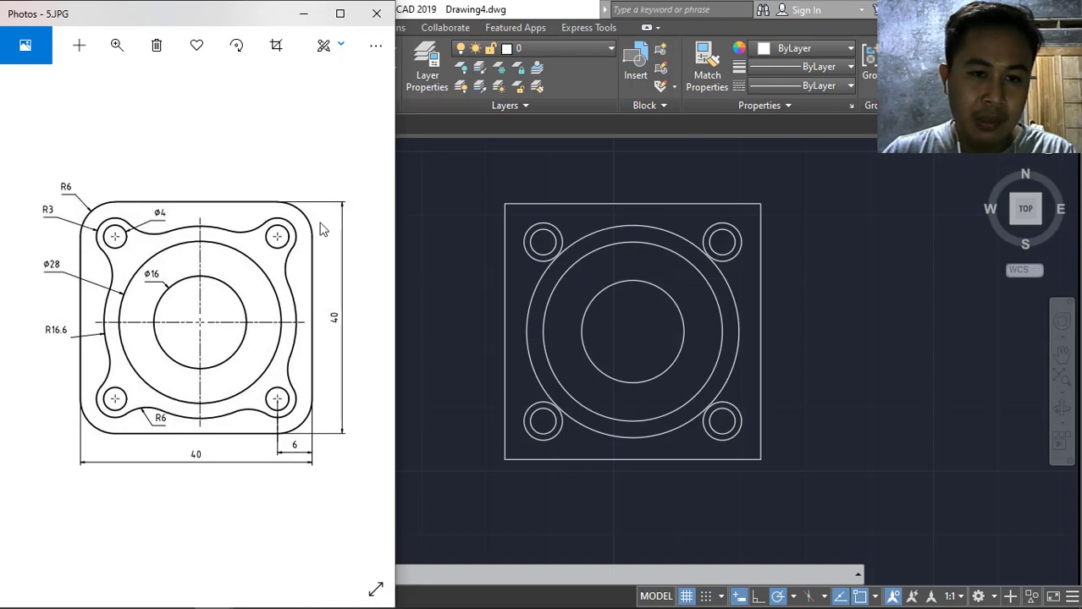
{"action": "left_click", "coordinate": [303, 14]}
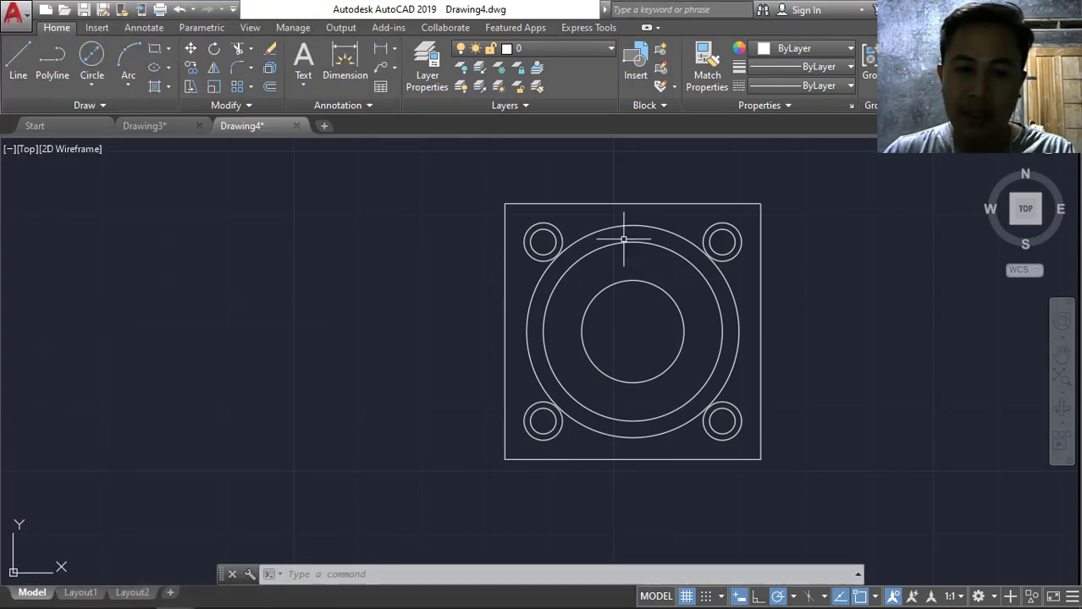
Set the fillet radius to 6 and blend the top-left bolt circle into the large circle on both sides.
{"action": "left_click", "coordinate": [236, 70]}
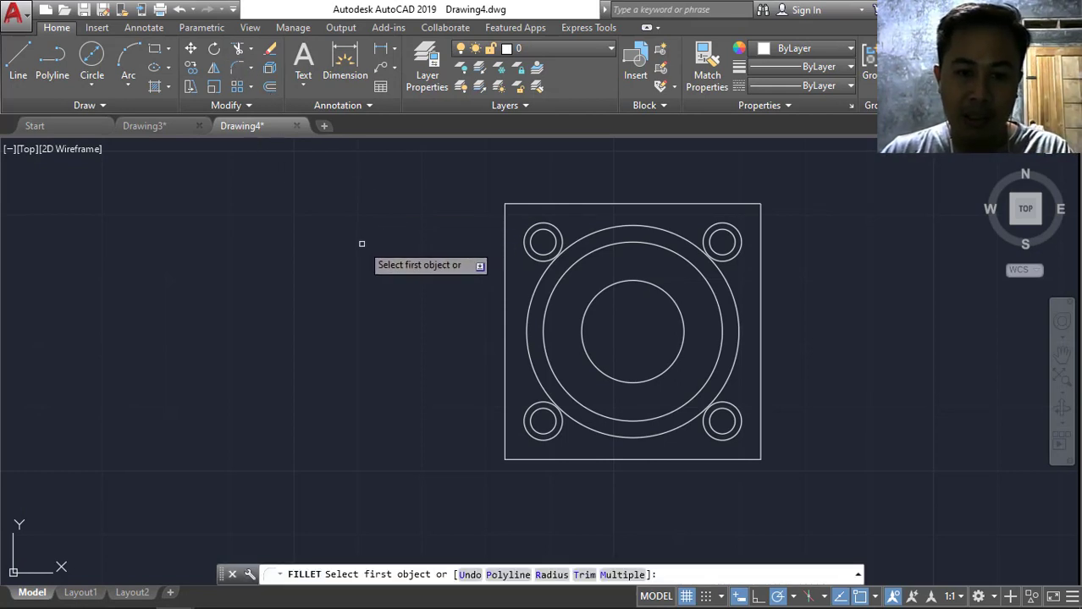
{"action": "left_click", "coordinate": [551, 576]}
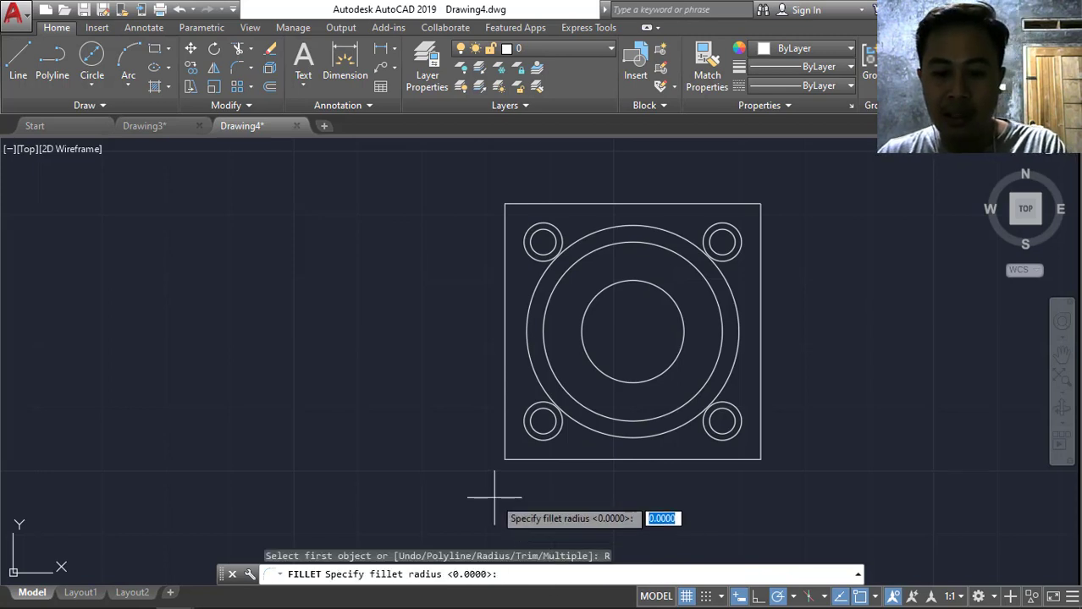
{"action": "type", "text": "6"}
{"action": "key", "text": "Return"}
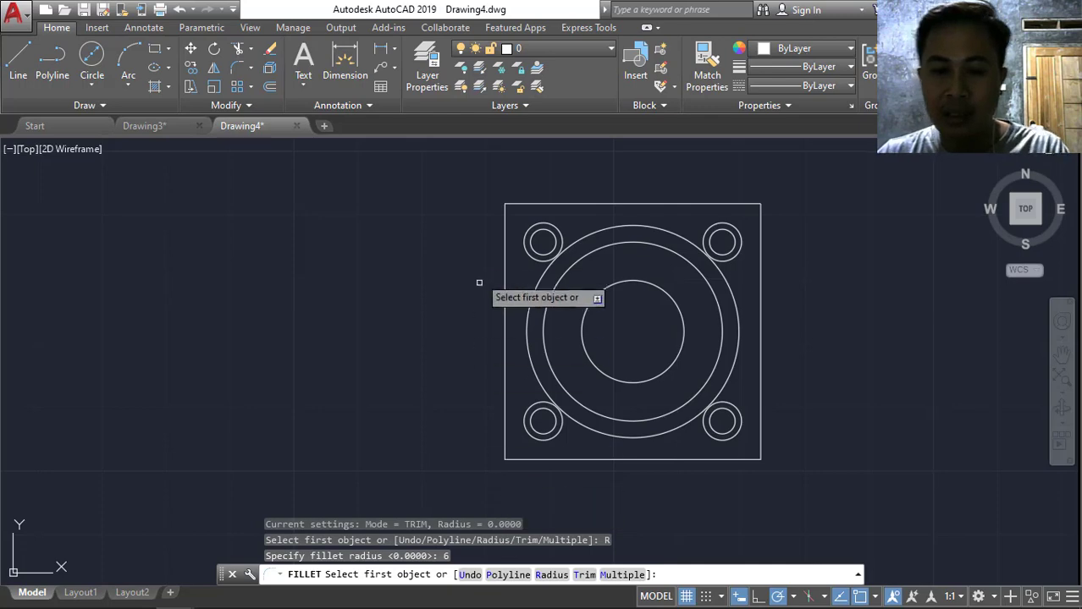
{"action": "scroll", "coordinate": [587, 228], "scroll_direction": "up", "scroll_amount": 2}
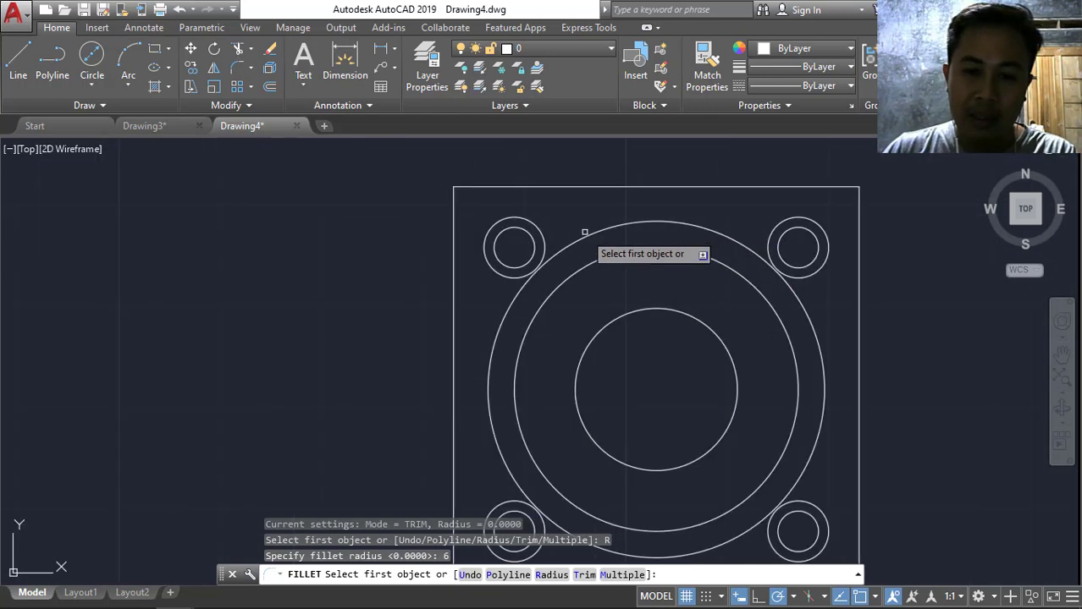
{"action": "scroll", "coordinate": [584, 233], "scroll_direction": "up", "scroll_amount": 2}
{"action": "left_click", "coordinate": [522, 249]}
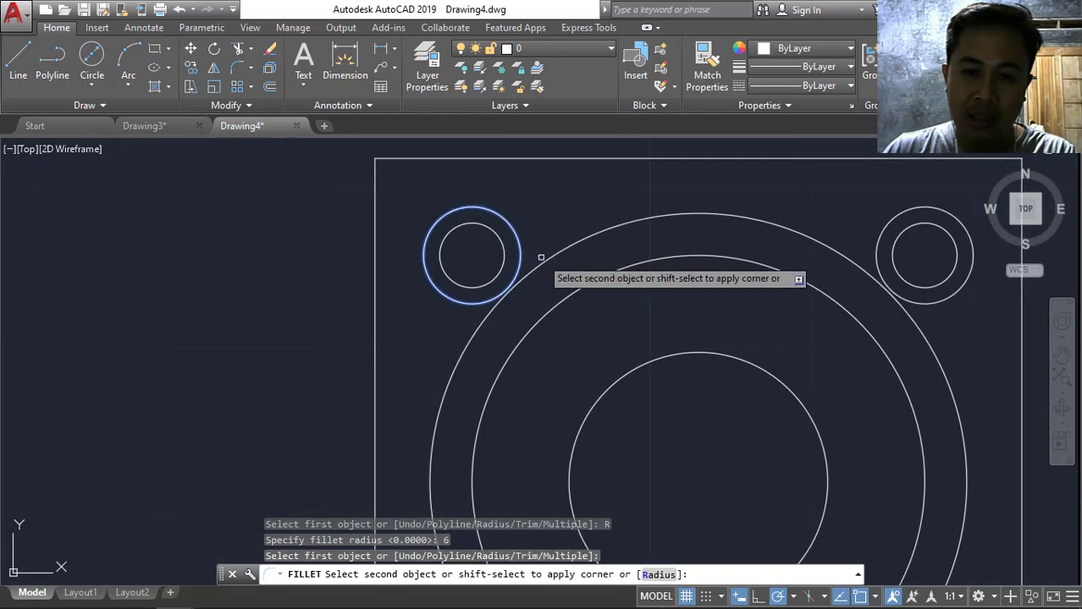
{"action": "left_click", "coordinate": [548, 257]}
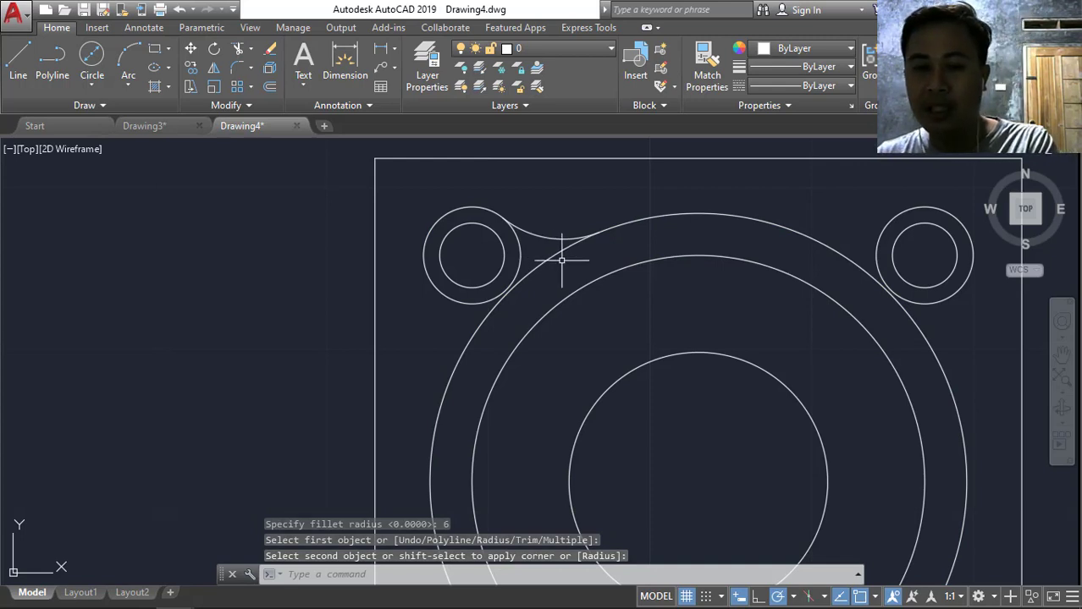
{"action": "key", "text": "Return"}
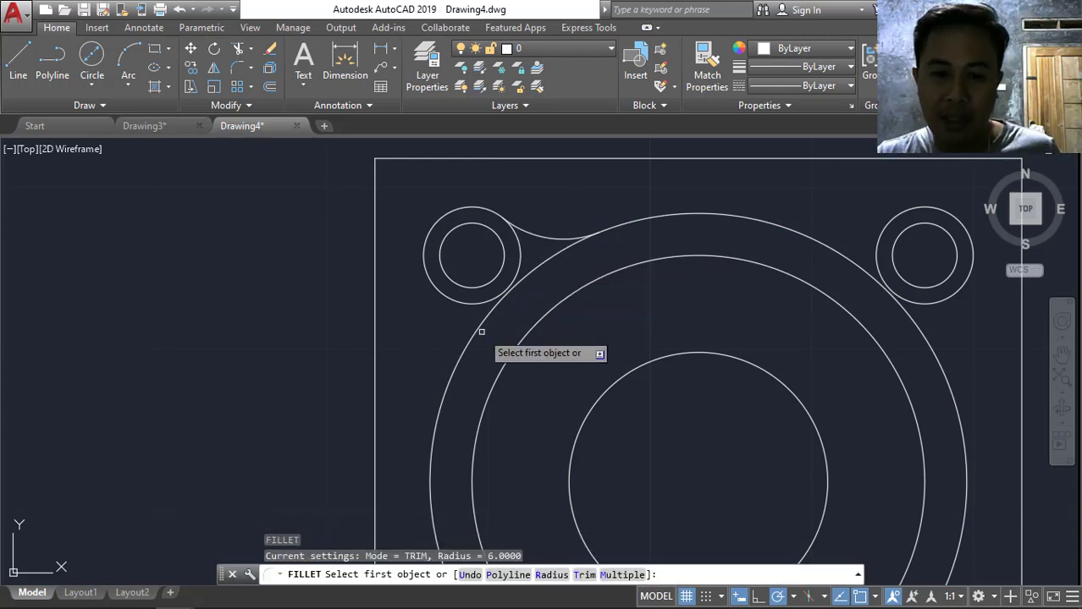
{"action": "left_click", "coordinate": [469, 307]}
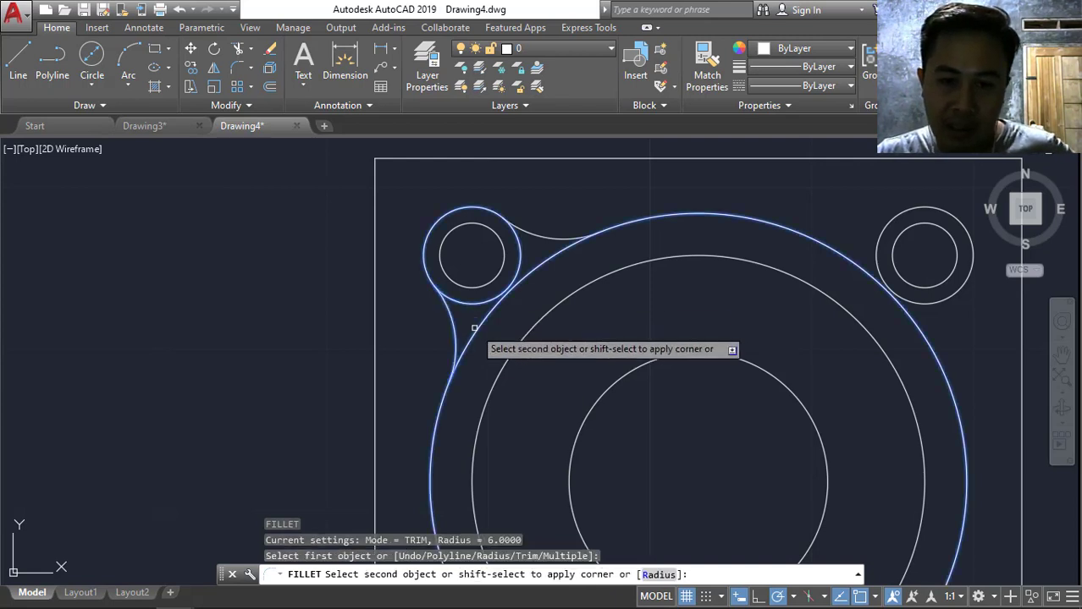
{"action": "left_click", "coordinate": [474, 328]}
{"action": "key", "text": "Return"}
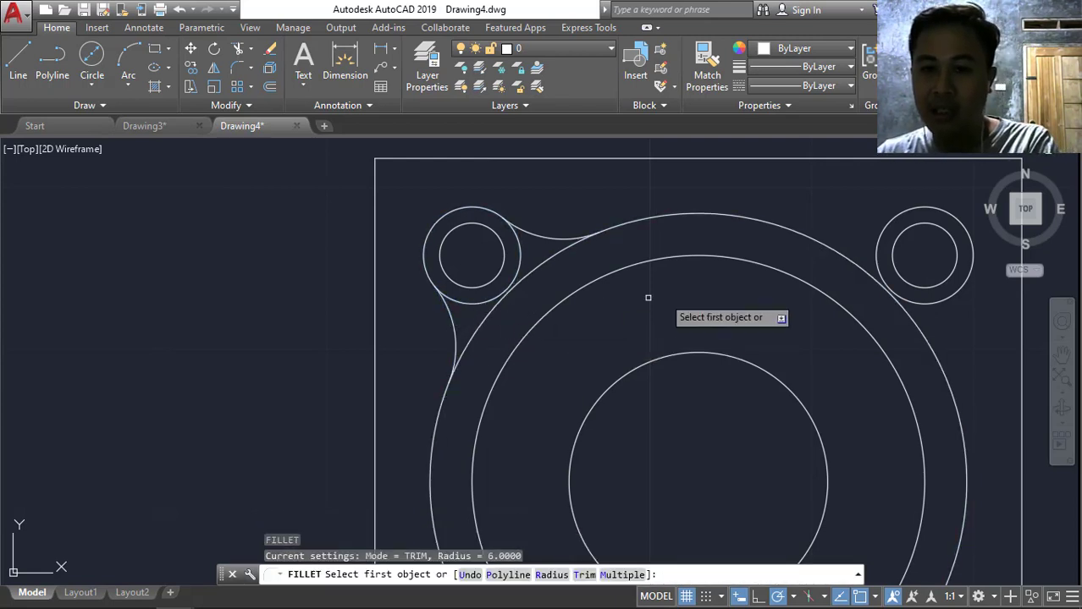
Blend the top-right bolt circle into the large circle on both sides.
{"action": "left_click", "coordinate": [878, 254]}
{"action": "left_click", "coordinate": [841, 256]}
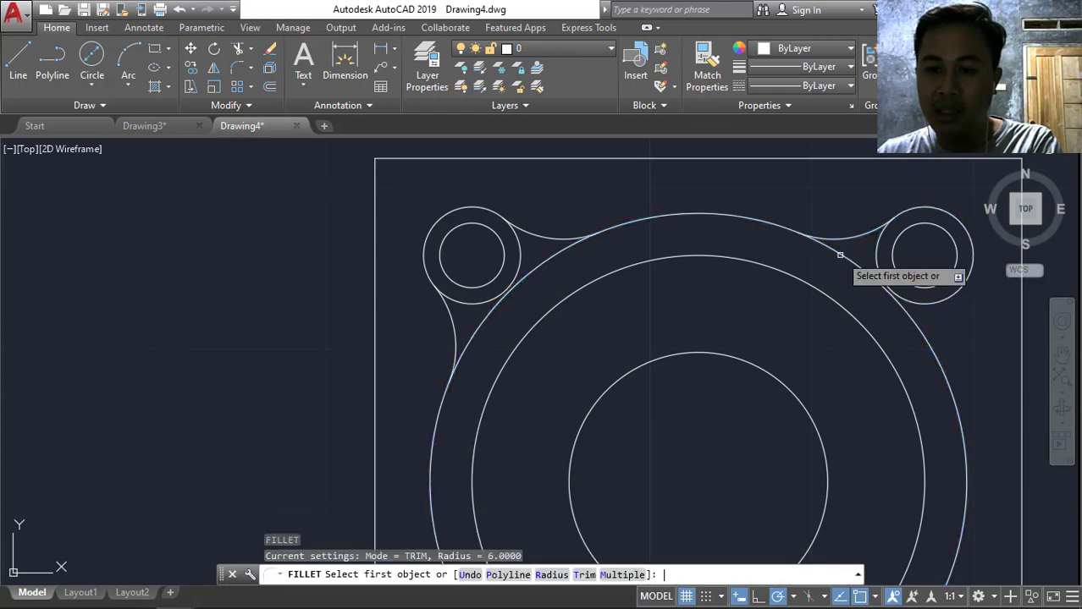
{"action": "left_click", "coordinate": [923, 301]}
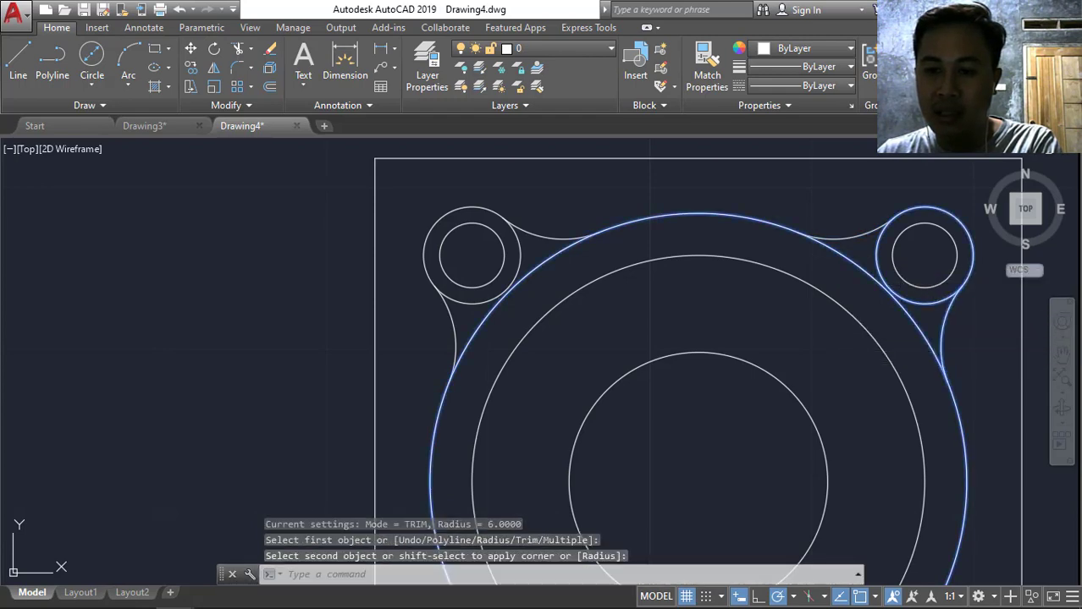
{"action": "left_click", "coordinate": [936, 355]}
Blend the bottom-right bolt circle into the large circle on both sides.
{"action": "middle_click_drag", "start_coordinate": [876, 413], "coordinate": [752, 138]}
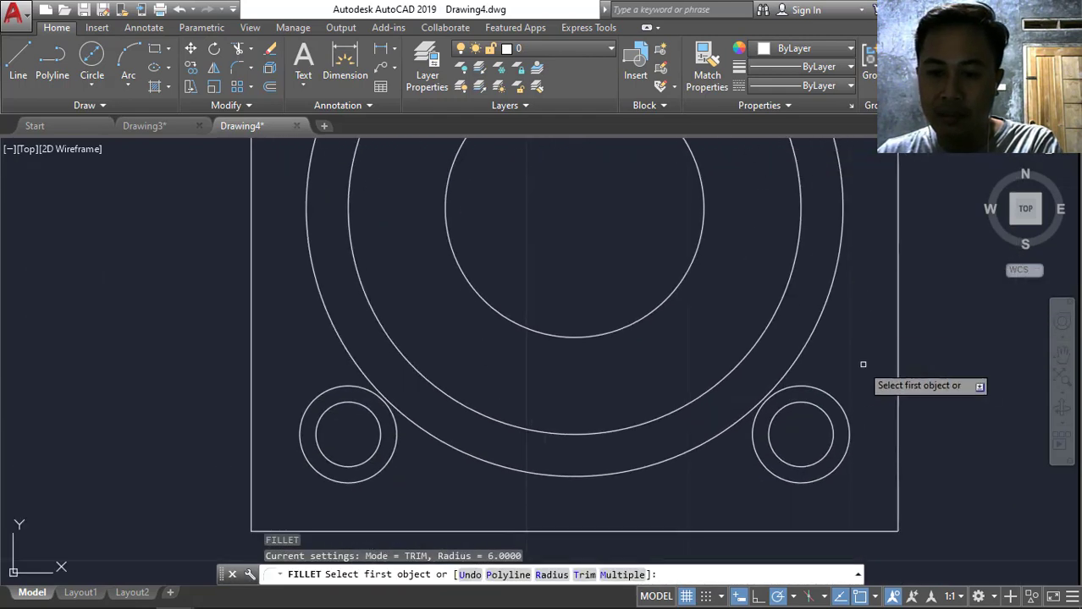
{"action": "left_click", "coordinate": [820, 383]}
{"action": "left_click", "coordinate": [813, 332]}
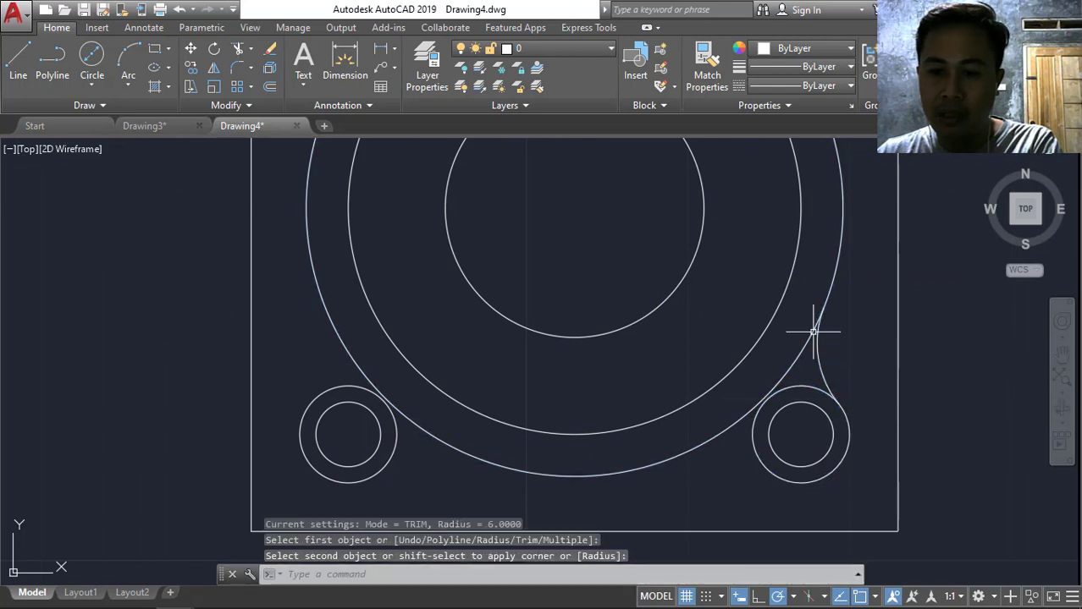
{"action": "key", "text": "space"}
{"action": "left_click", "coordinate": [763, 464]}
{"action": "left_click", "coordinate": [715, 443]}
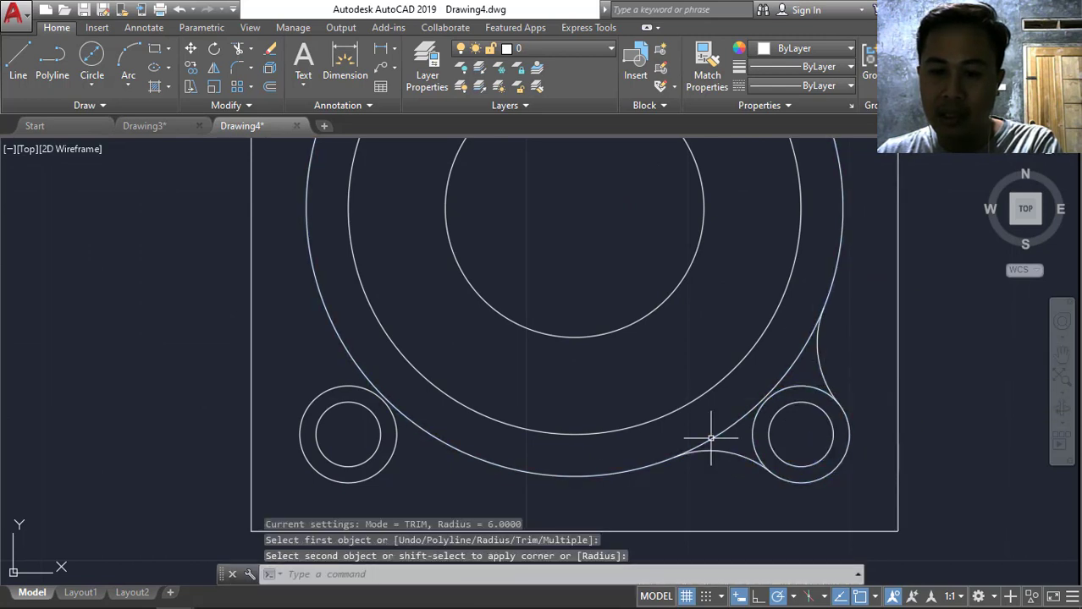
{"action": "key", "text": "space"}
Blend the bottom-left bolt circle into the large circle on both sides.
{"action": "left_click", "coordinate": [396, 446]}
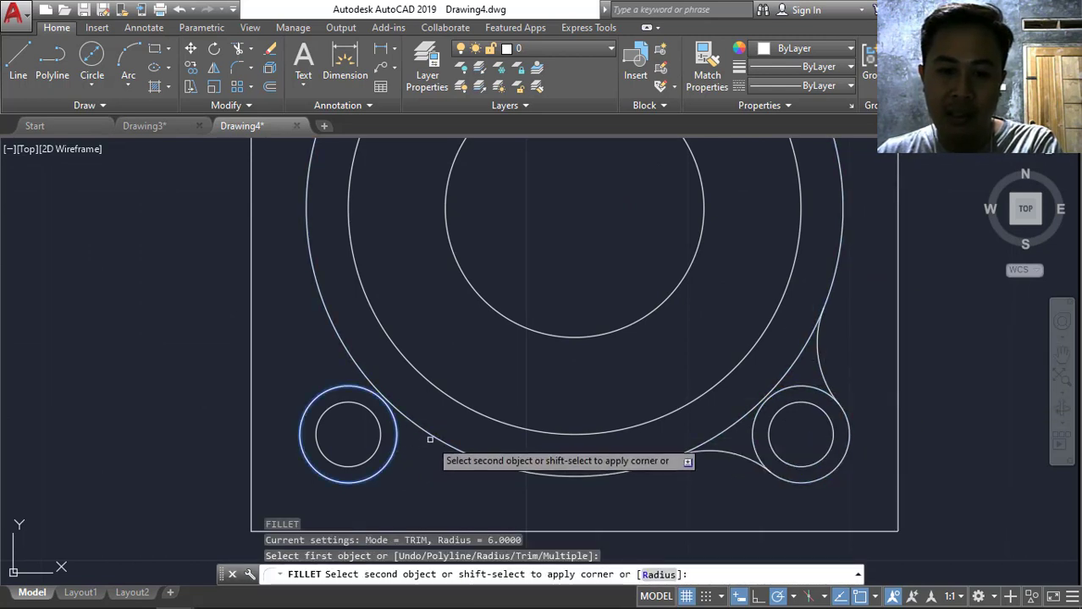
{"action": "left_click", "coordinate": [427, 441]}
{"action": "key", "text": "space"}
{"action": "left_click", "coordinate": [336, 387]}
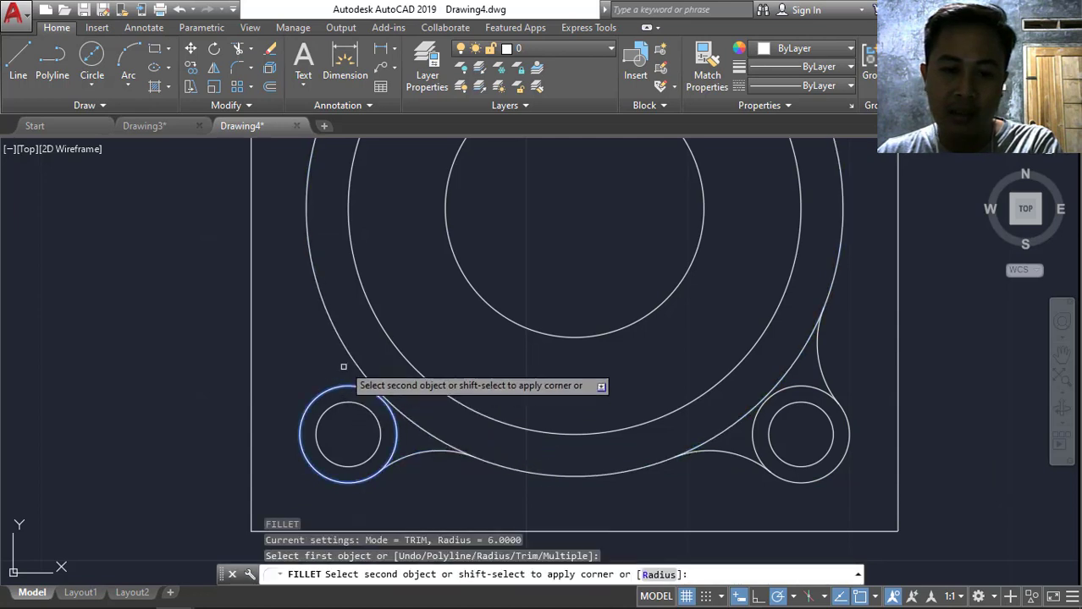
{"action": "left_click", "coordinate": [342, 343]}
{"action": "left_click", "coordinate": [344, 349]}
{"action": "left_click", "coordinate": [346, 352]}
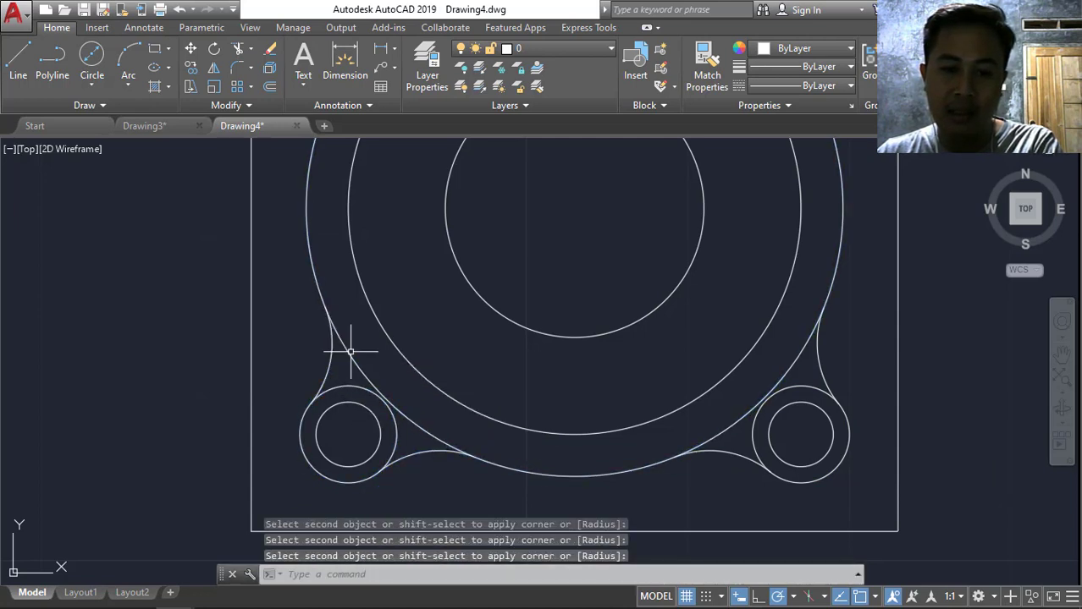
{"action": "key", "text": "space"}
{"action": "left_click", "coordinate": [253, 451]}
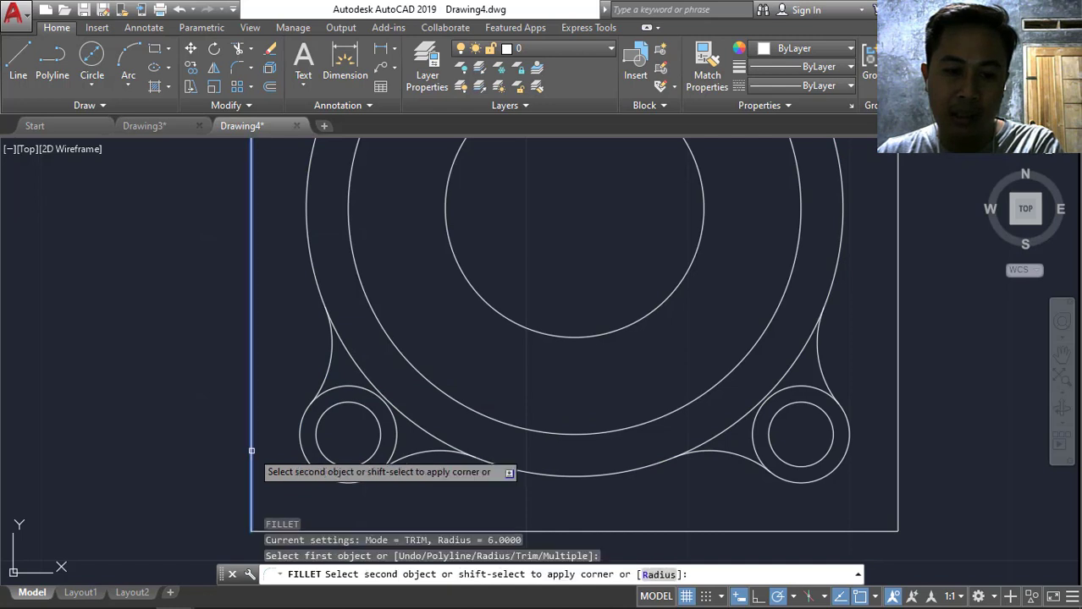
Round the square's bottom-left and bottom-right corners with radius 6.
{"action": "left_click", "coordinate": [336, 529]}
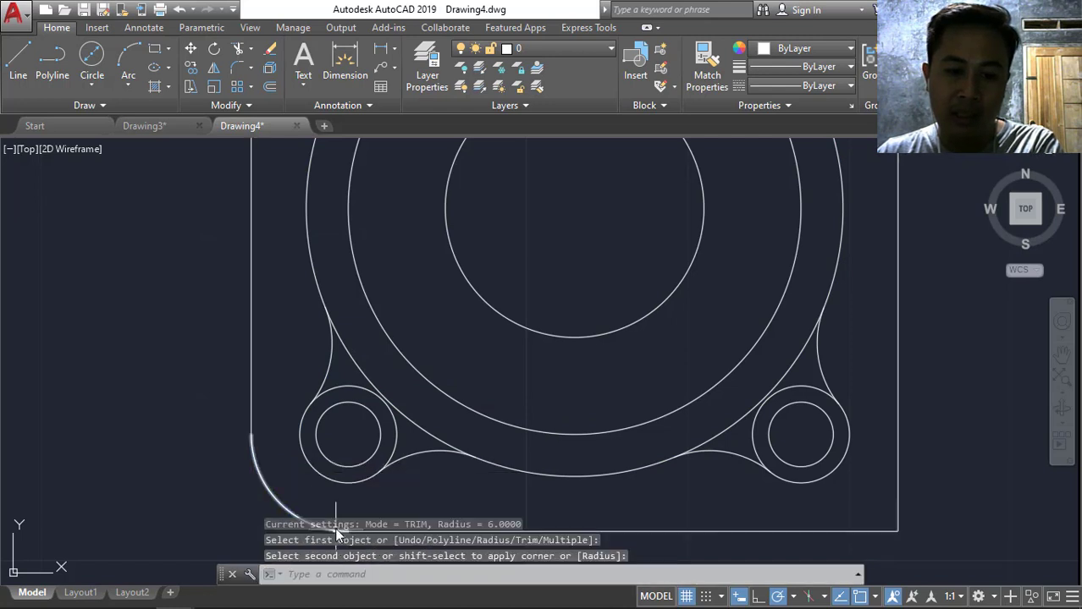
{"action": "key", "text": "space"}
{"action": "left_click", "coordinate": [861, 531]}
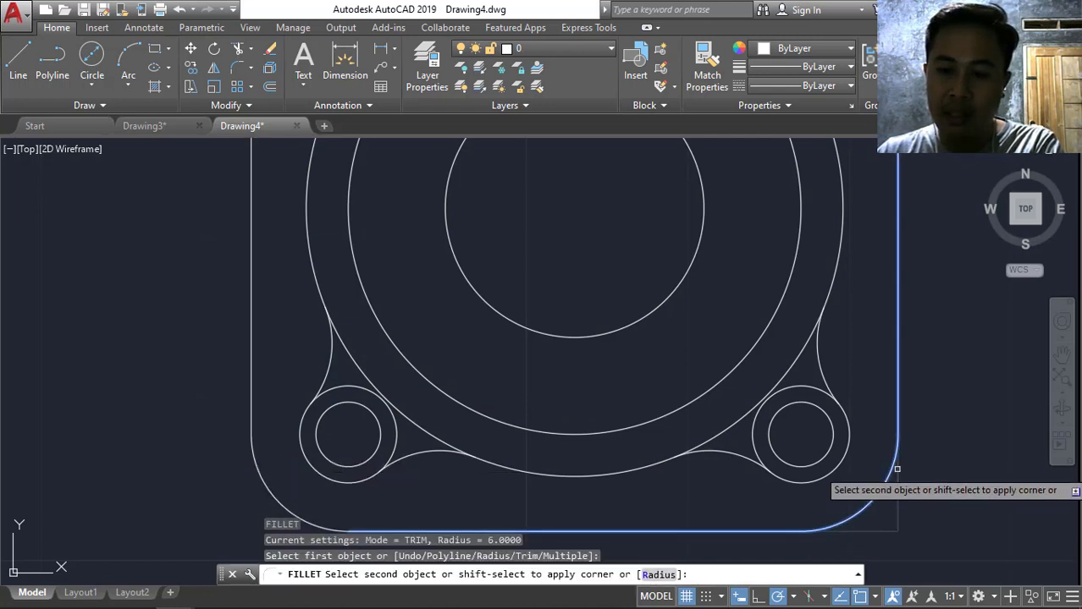
{"action": "left_click", "coordinate": [898, 465]}
{"action": "key", "text": "space"}
Round the square's top-right and top-left corners with radius 6.
{"action": "middle_click_drag", "start_coordinate": [925, 316], "coordinate": [932, 570]}
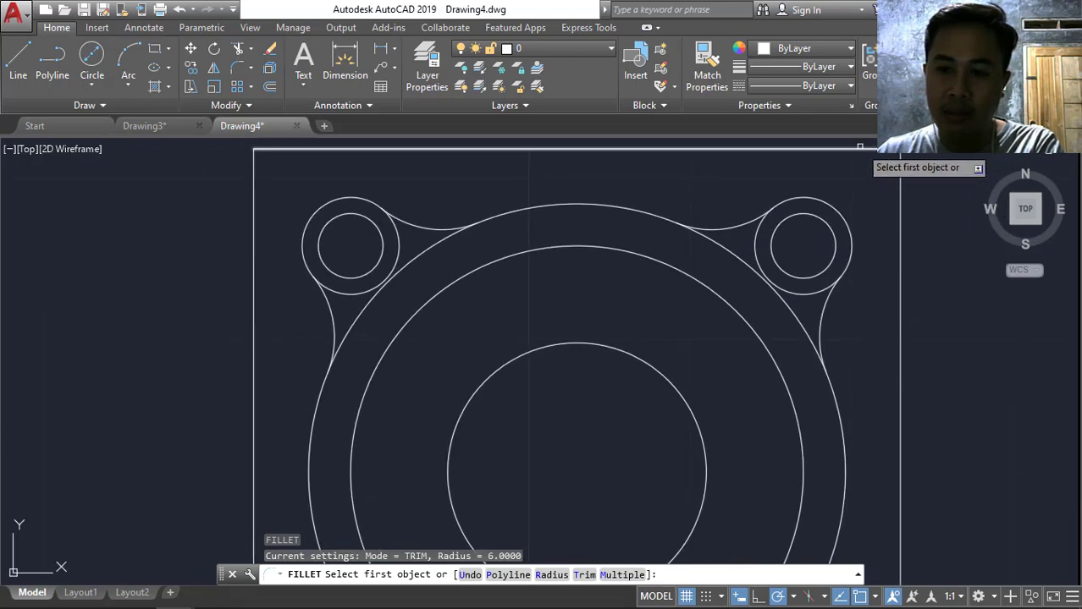
{"action": "scroll", "coordinate": [871, 153], "scroll_direction": "up", "scroll_amount": 4}
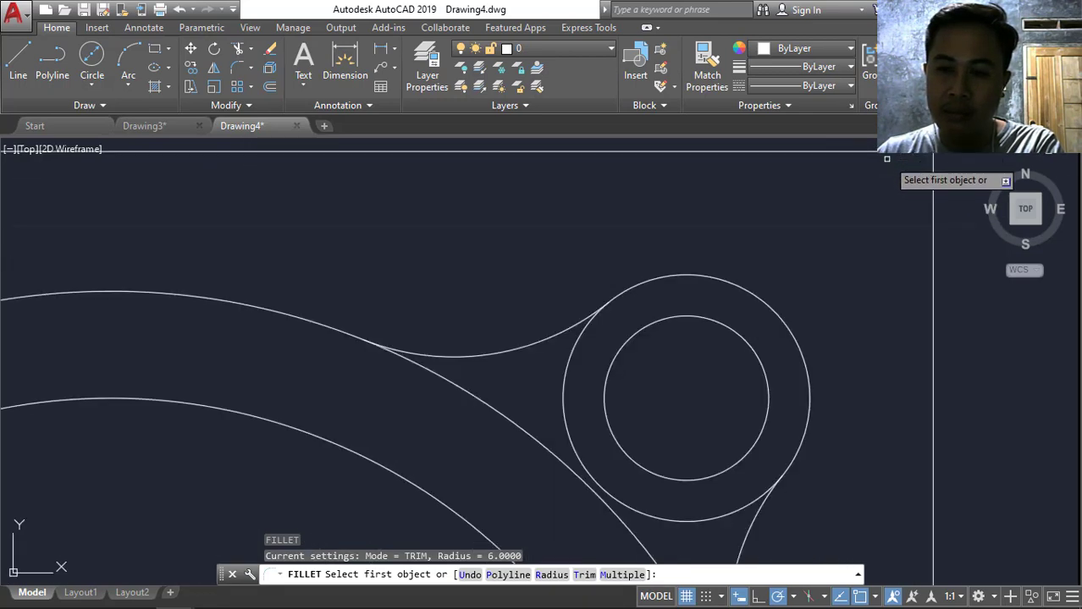
{"action": "left_click", "coordinate": [846, 233]}
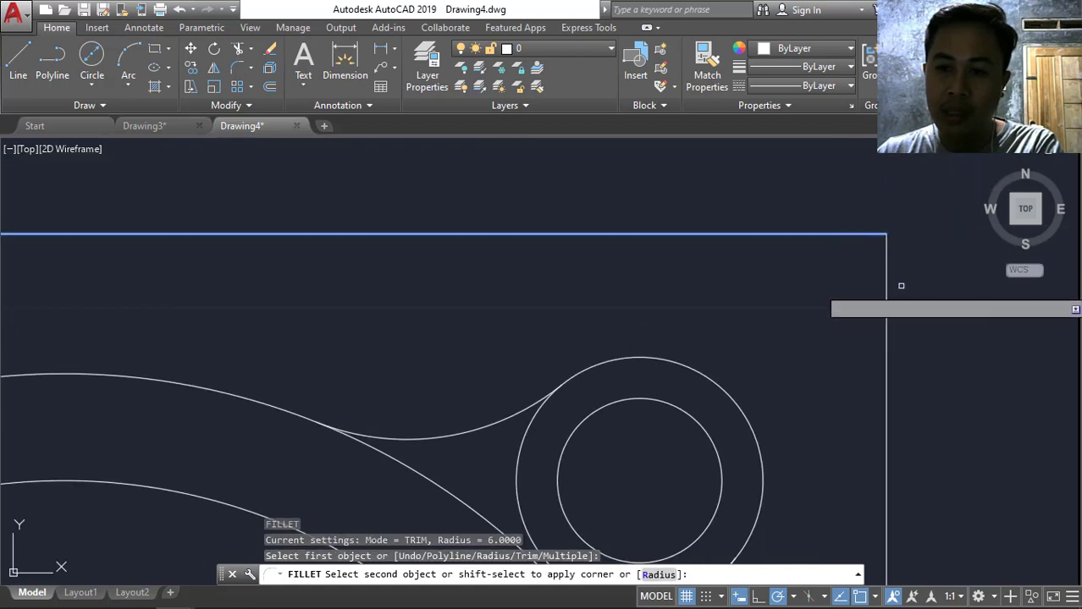
{"action": "left_click", "coordinate": [887, 287]}
{"action": "key", "text": "Return"}
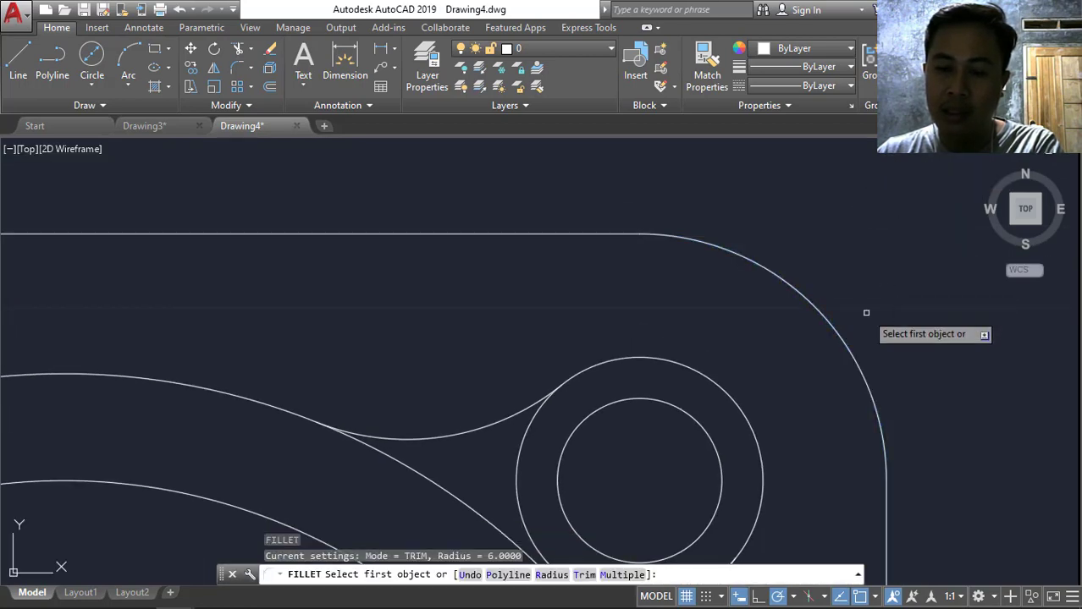
{"action": "scroll", "coordinate": [867, 312], "scroll_direction": "down", "scroll_amount": 5}
{"action": "left_click", "coordinate": [494, 295]}
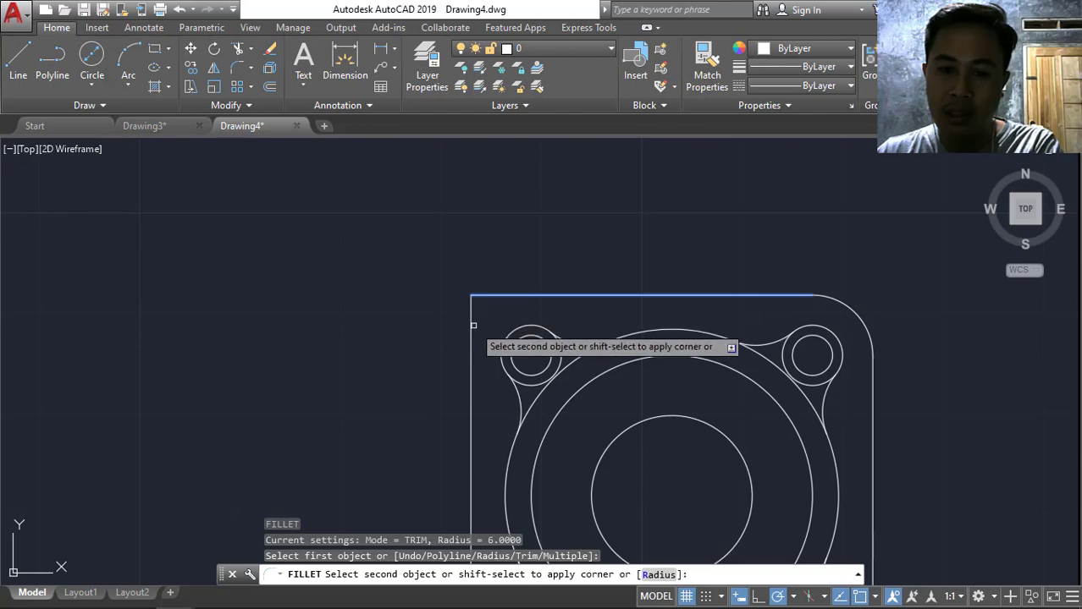
{"action": "left_click", "coordinate": [471, 326]}
{"action": "key", "text": "Return"}
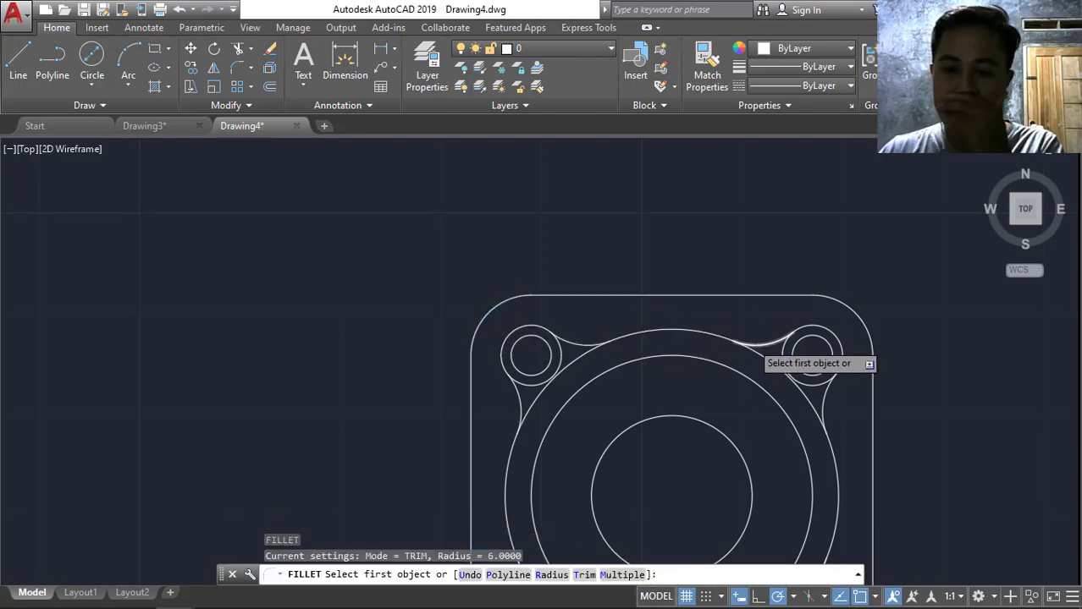
{"action": "scroll", "coordinate": [772, 364], "scroll_direction": "down", "scroll_amount": 3}
{"action": "scroll", "coordinate": [774, 381], "scroll_direction": "up", "scroll_amount": 3}
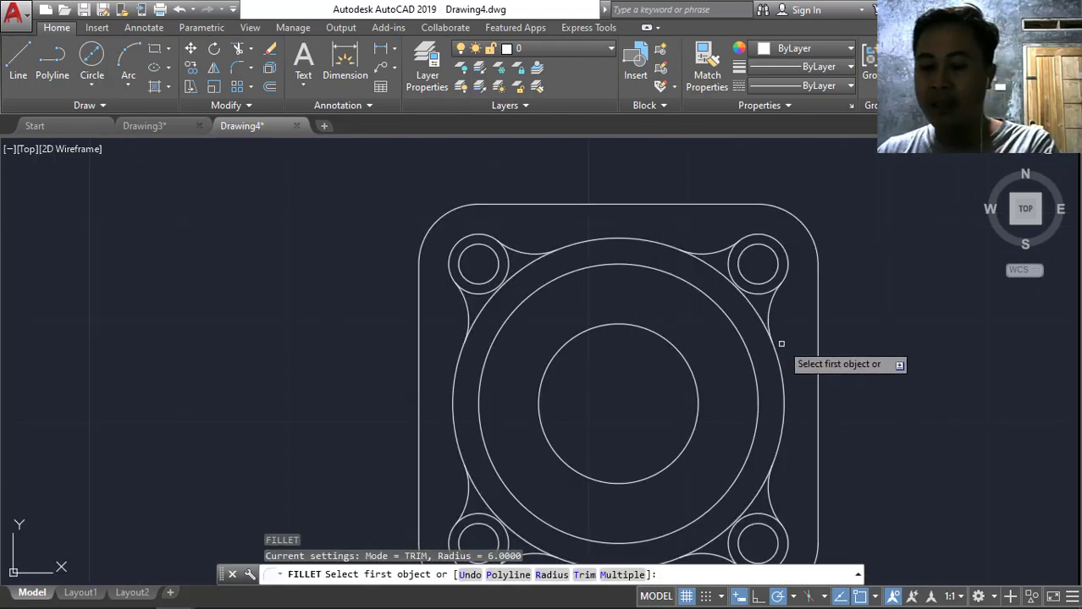
{"action": "key", "text": "Escape"}
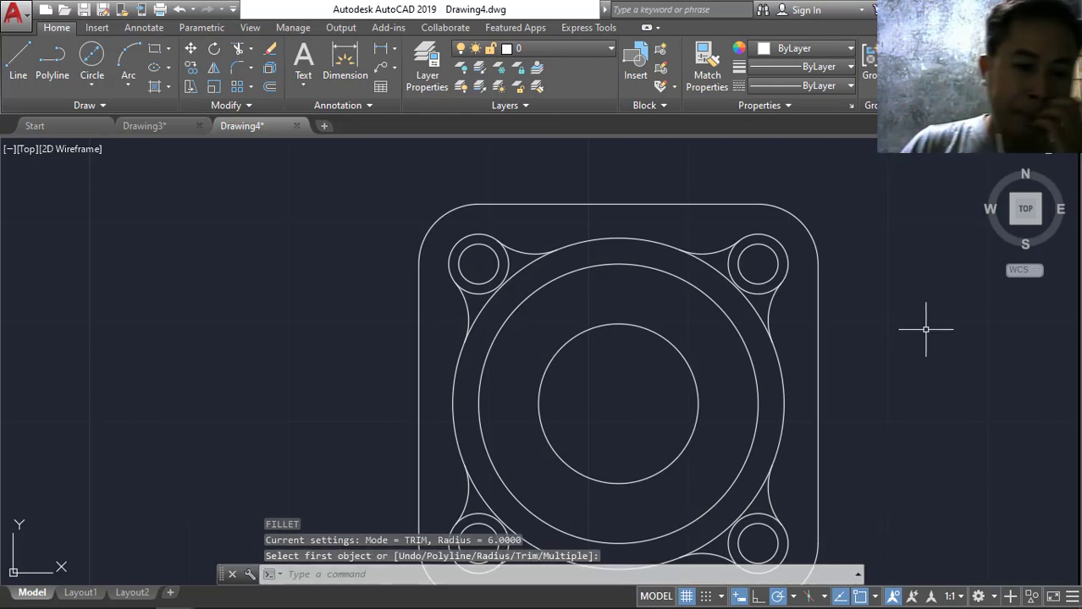
{"action": "middle_click_drag", "start_coordinate": [918, 392], "coordinate": [788, 312]}
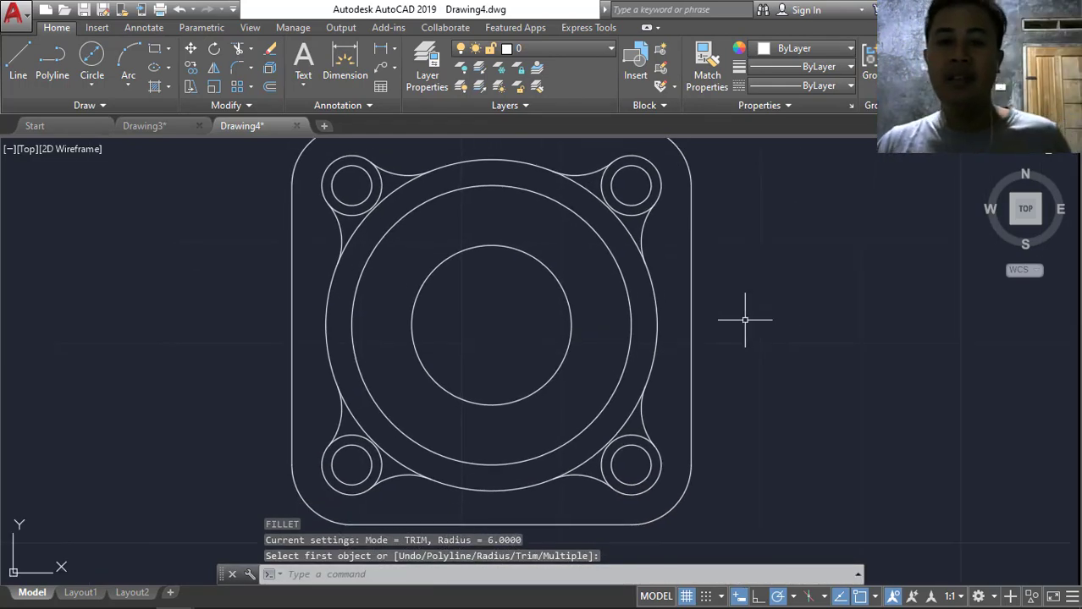
{"action": "mouse_move", "coordinate": [213, 594]}
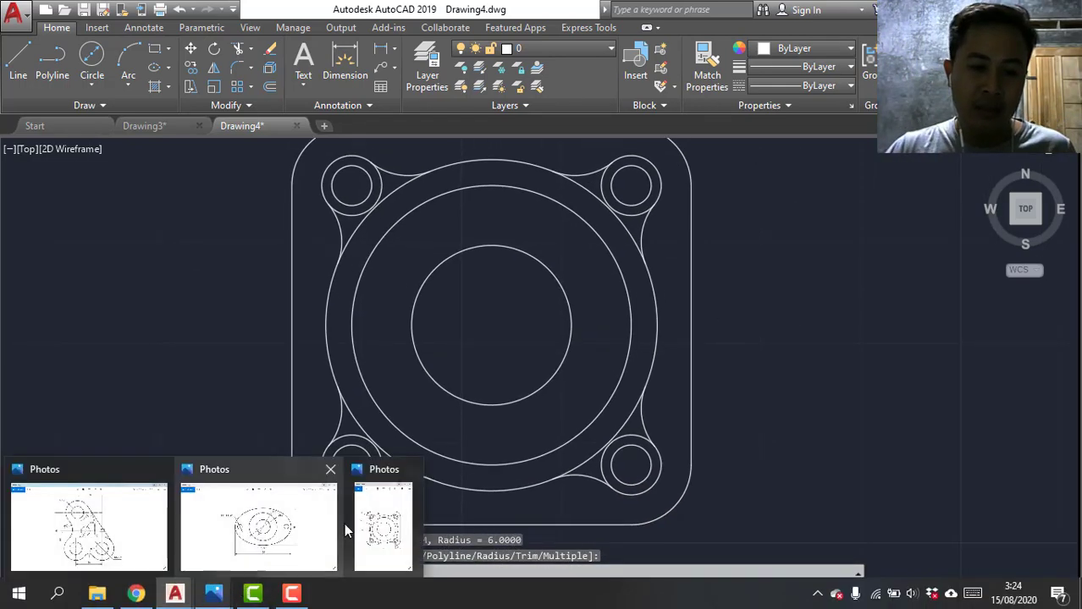
{"action": "left_click", "coordinate": [385, 517]}
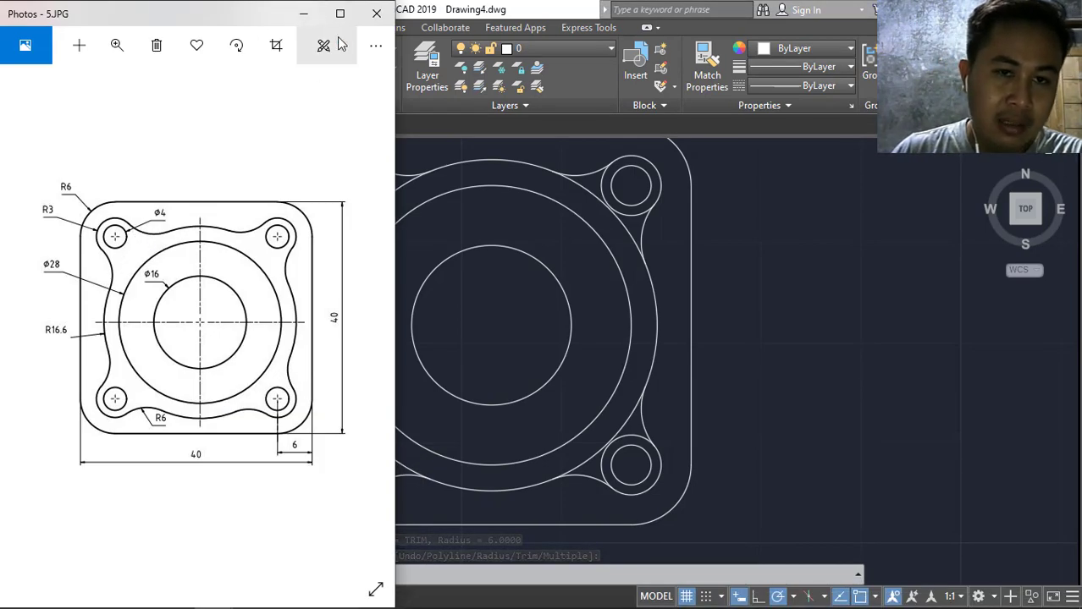
{"action": "left_click", "coordinate": [305, 13]}
{"action": "middle_click_drag", "start_coordinate": [815, 277], "coordinate": [829, 299]}
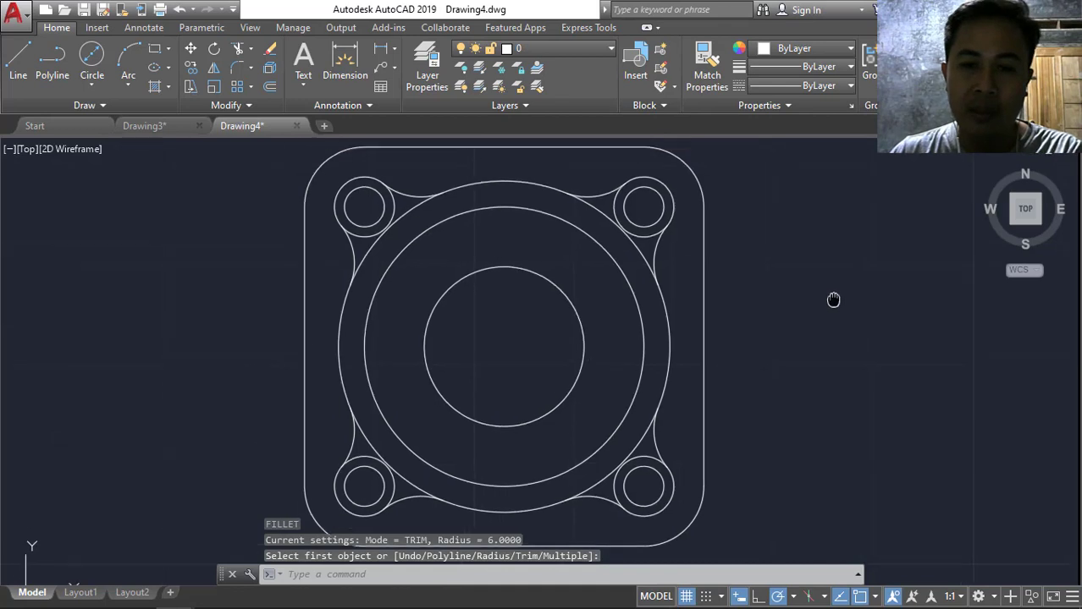
Trim the R16.6 circle arcs inside the top-left, top-right and lower-left lobes.
{"action": "left_click", "coordinate": [238, 49]}
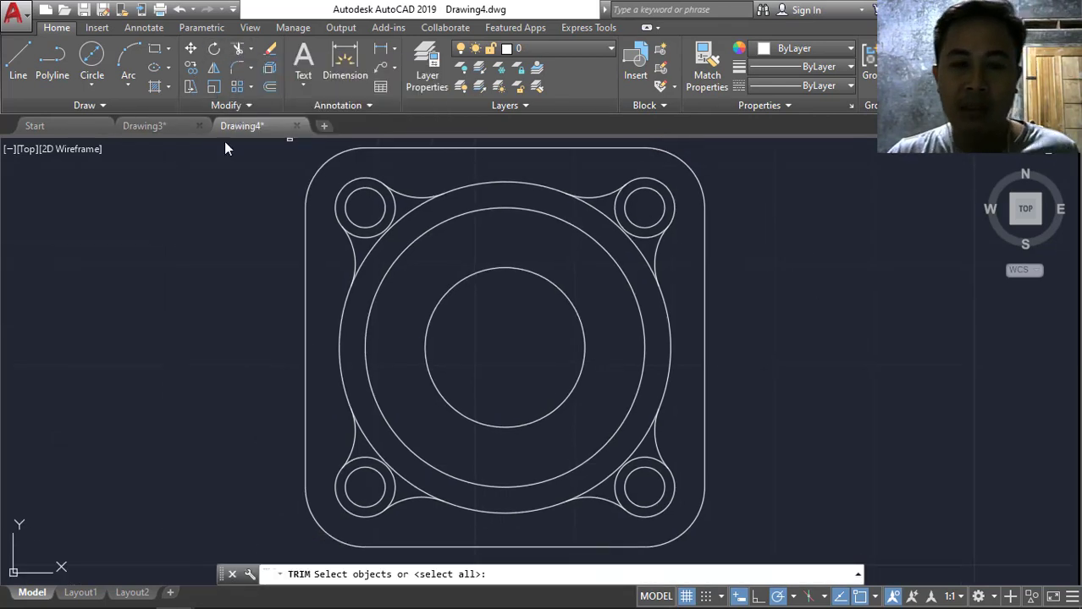
{"action": "key", "text": "Return"}
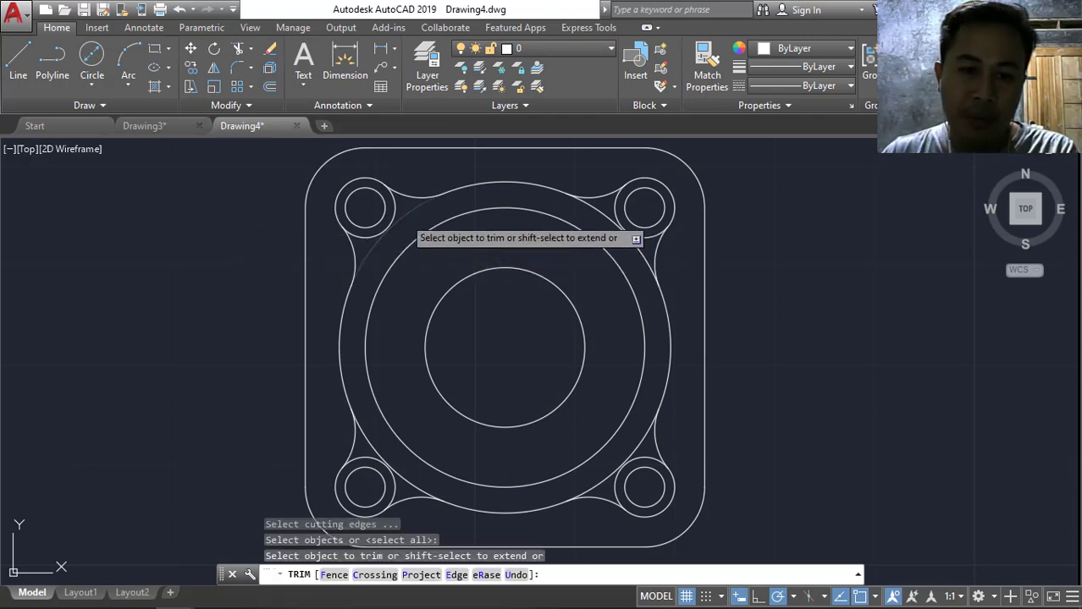
{"action": "left_click", "coordinate": [403, 215]}
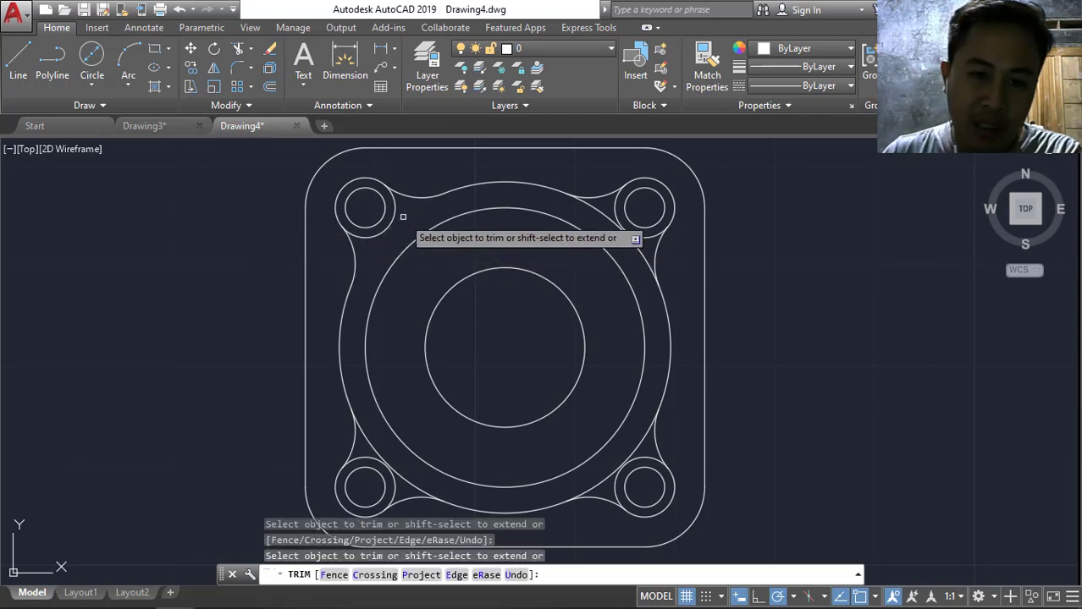
{"action": "left_click", "coordinate": [604, 213]}
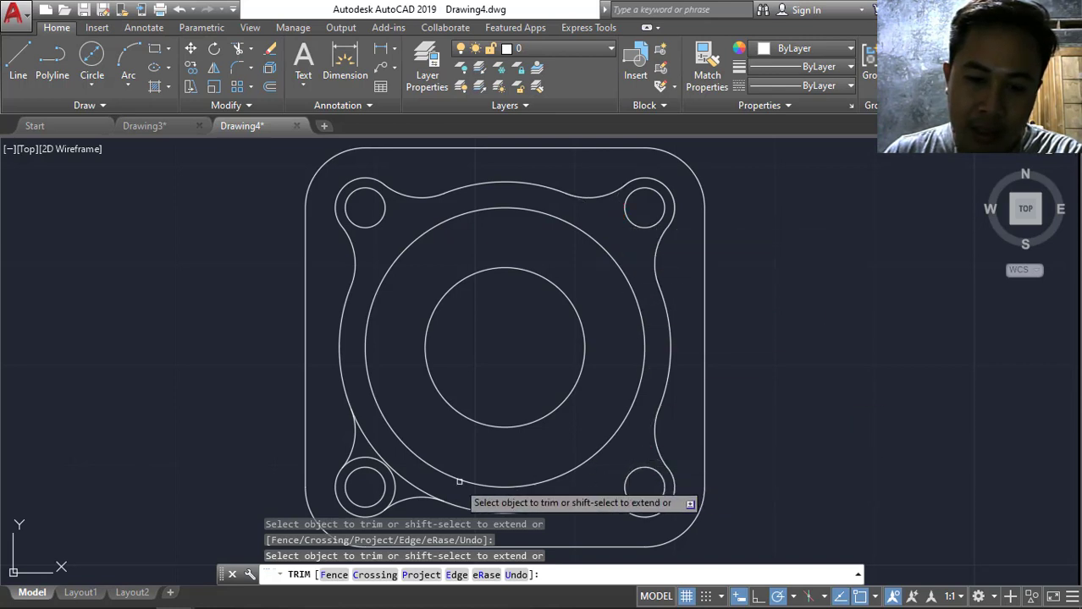
{"action": "left_click", "coordinate": [374, 455]}
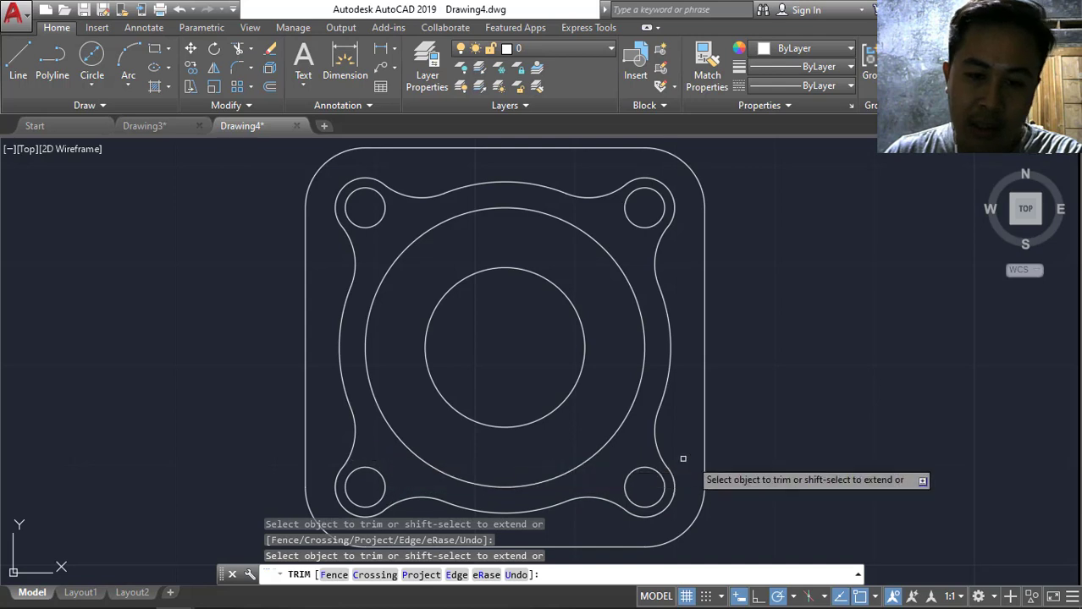
{"action": "scroll", "coordinate": [804, 423], "scroll_direction": "down", "scroll_amount": 3}
{"action": "scroll", "coordinate": [803, 419], "scroll_direction": "up", "scroll_amount": 3}
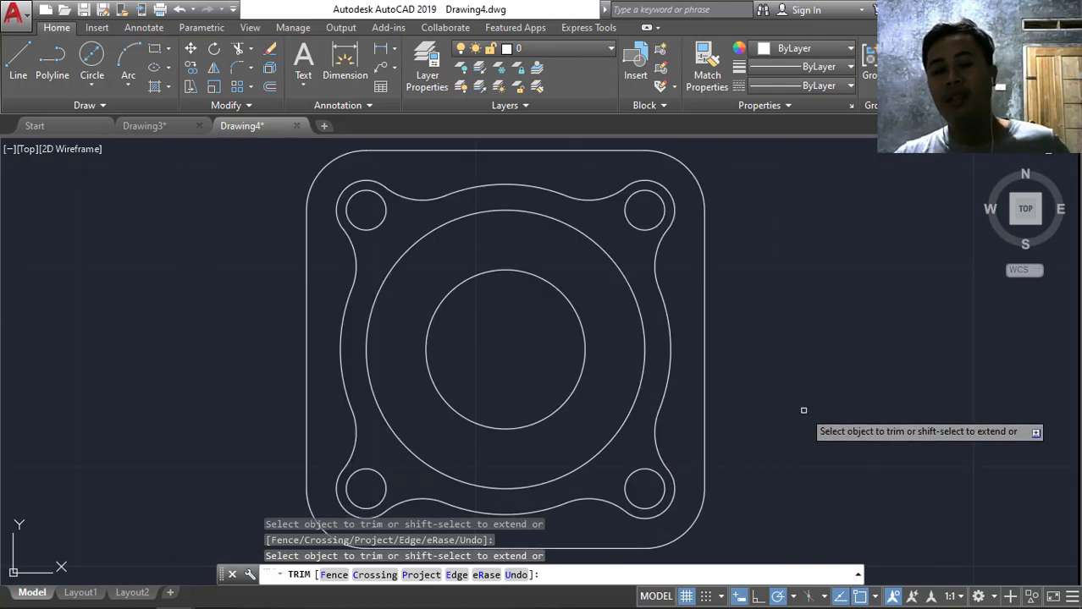
{"action": "scroll", "coordinate": [803, 410], "scroll_direction": "down", "scroll_amount": 2}
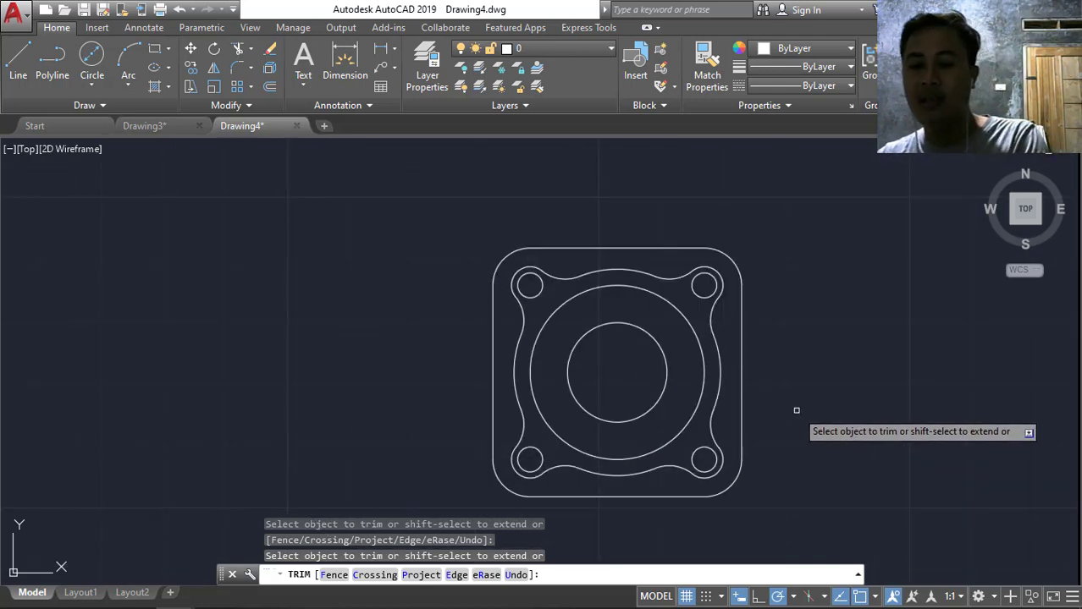
{"action": "key", "text": "Return"}
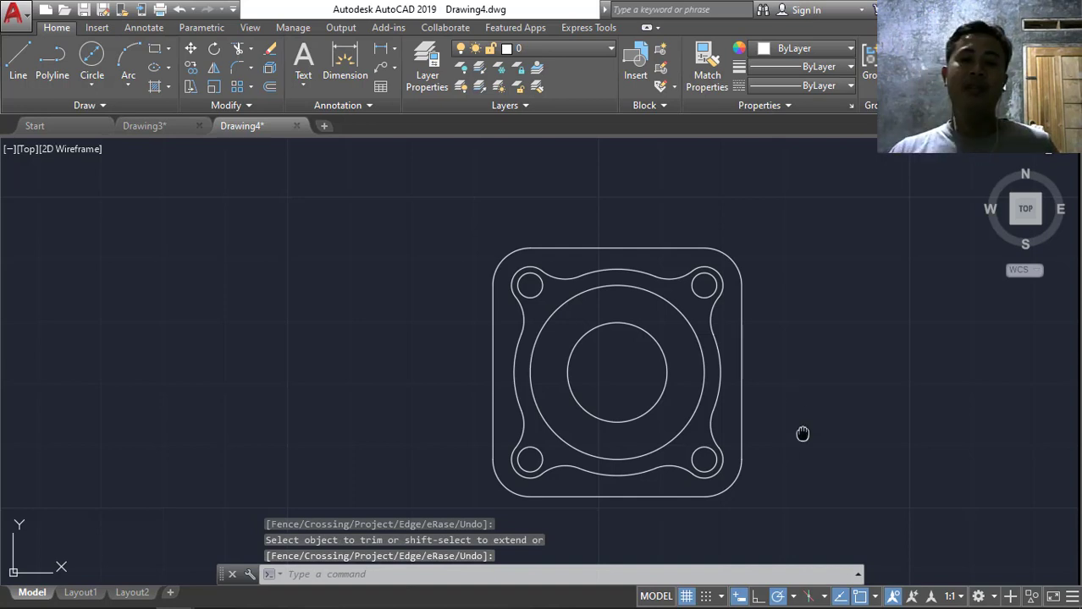
{"action": "middle_click_drag", "start_coordinate": [802, 433], "coordinate": [709, 397]}
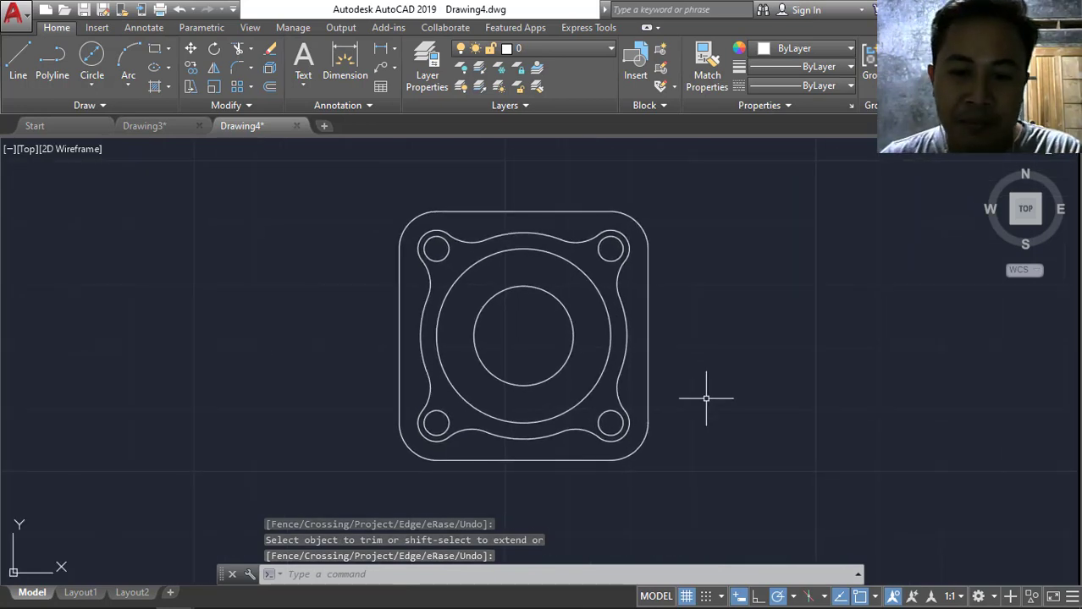
{"action": "scroll", "coordinate": [703, 391], "scroll_direction": "up", "scroll_amount": 1}
{"action": "scroll", "coordinate": [695, 387], "scroll_direction": "down", "scroll_amount": 1}
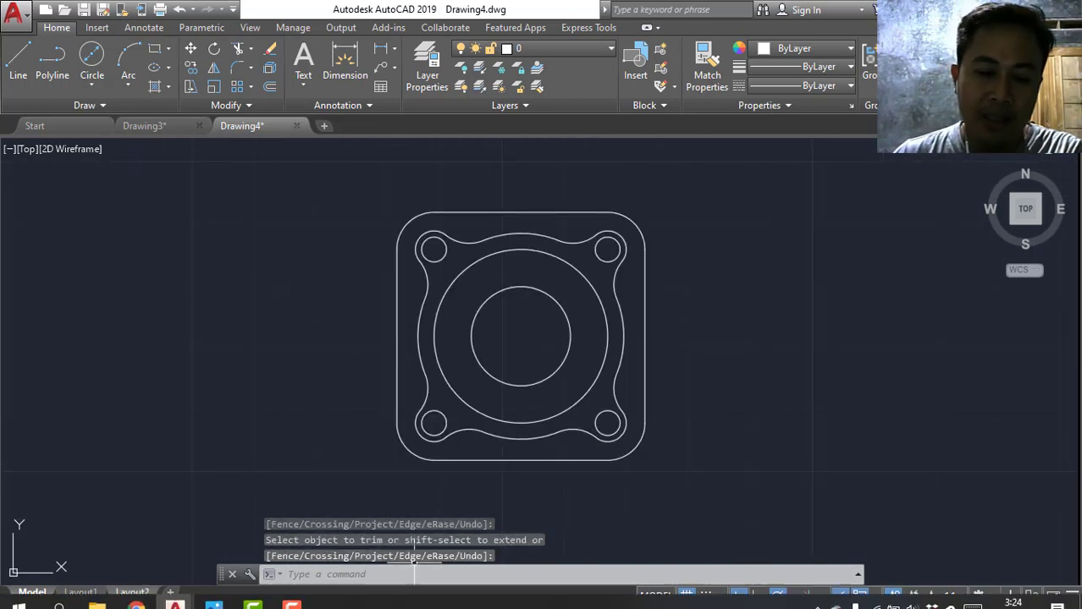
{"action": "mouse_move", "coordinate": [213, 594]}
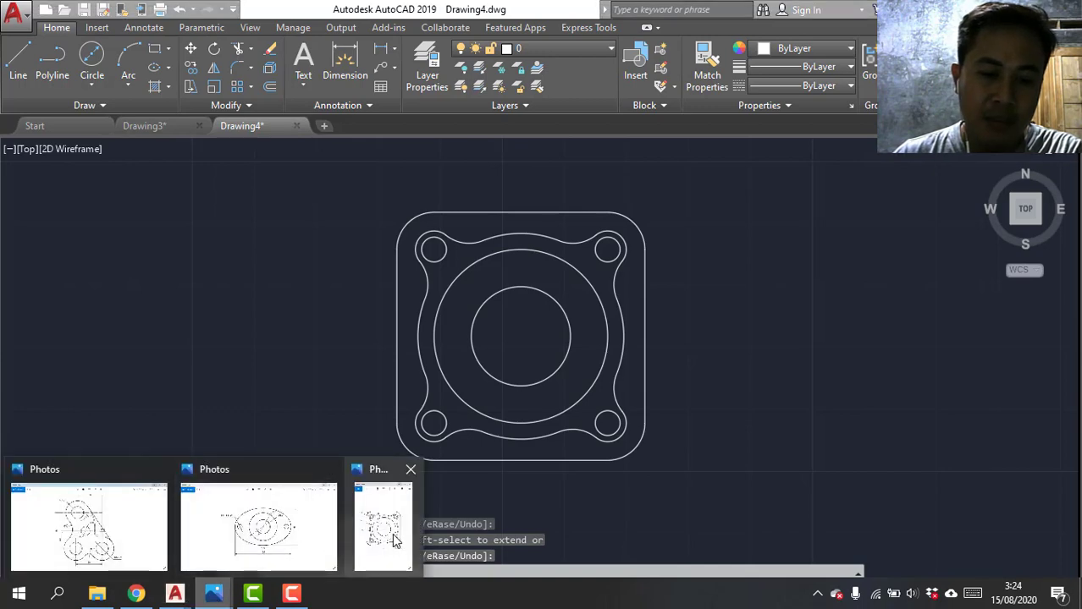
Glance at the 5.JPG reference image, then return to the flange drawing.
{"action": "left_click", "coordinate": [383, 526]}
{"action": "left_click", "coordinate": [623, 255]}
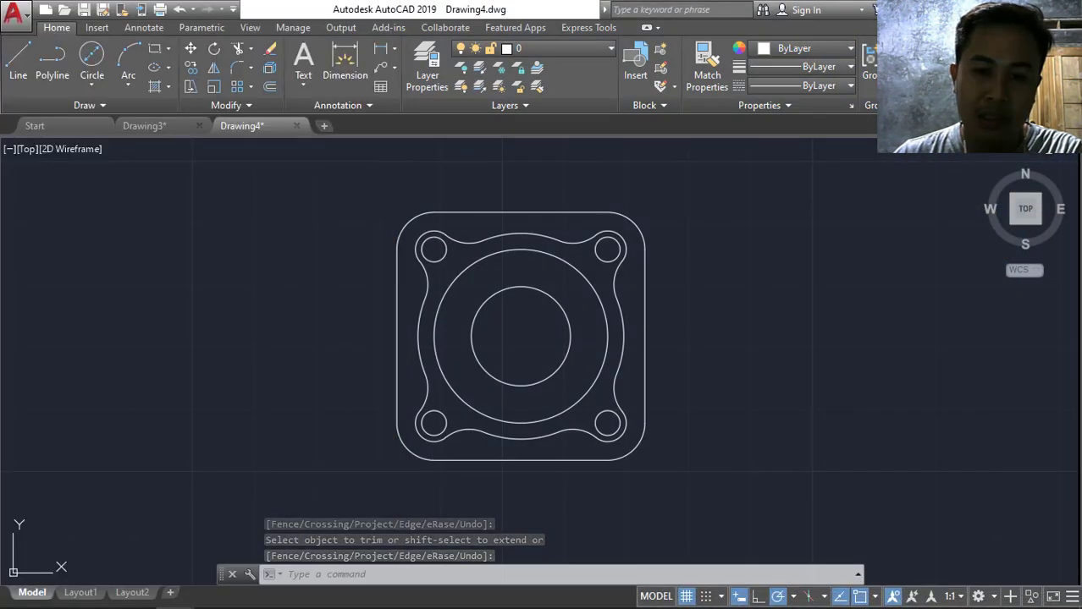
{"action": "middle_click_drag", "start_coordinate": [681, 249], "coordinate": [790, 239]}
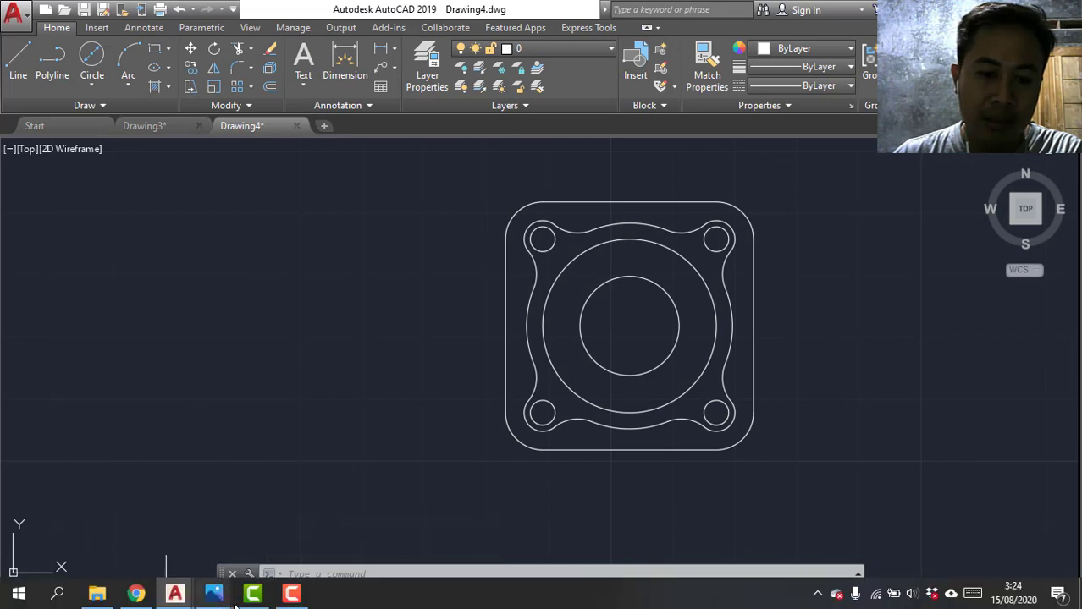
Compare the flange with the 5.JPG reference, minimize it and stop the recording.
{"action": "mouse_move", "coordinate": [214, 594]}
{"action": "left_click", "coordinate": [378, 533]}
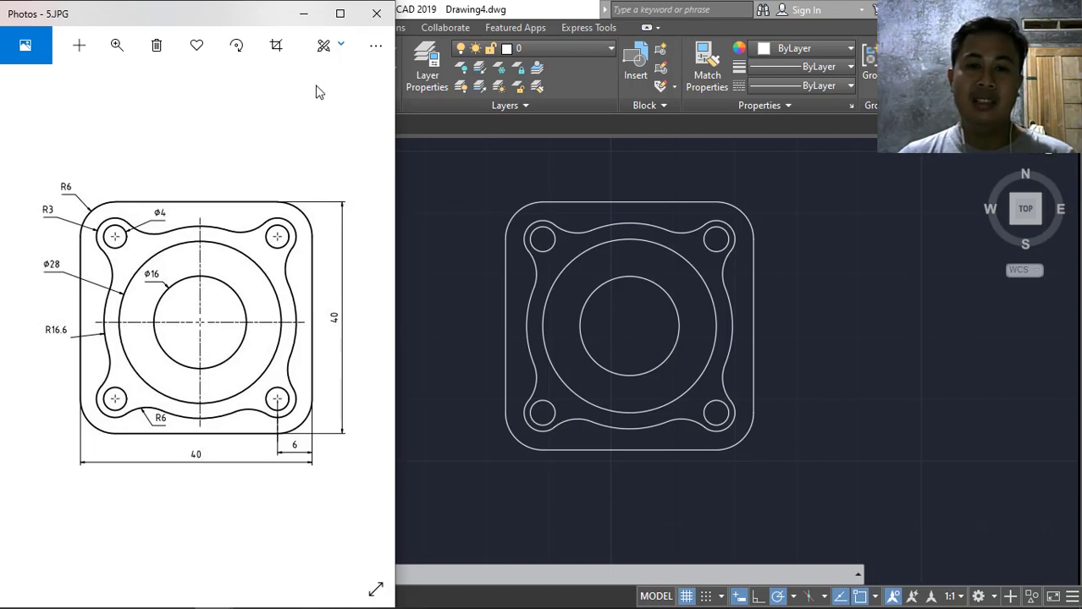
{"action": "left_click", "coordinate": [303, 13]}
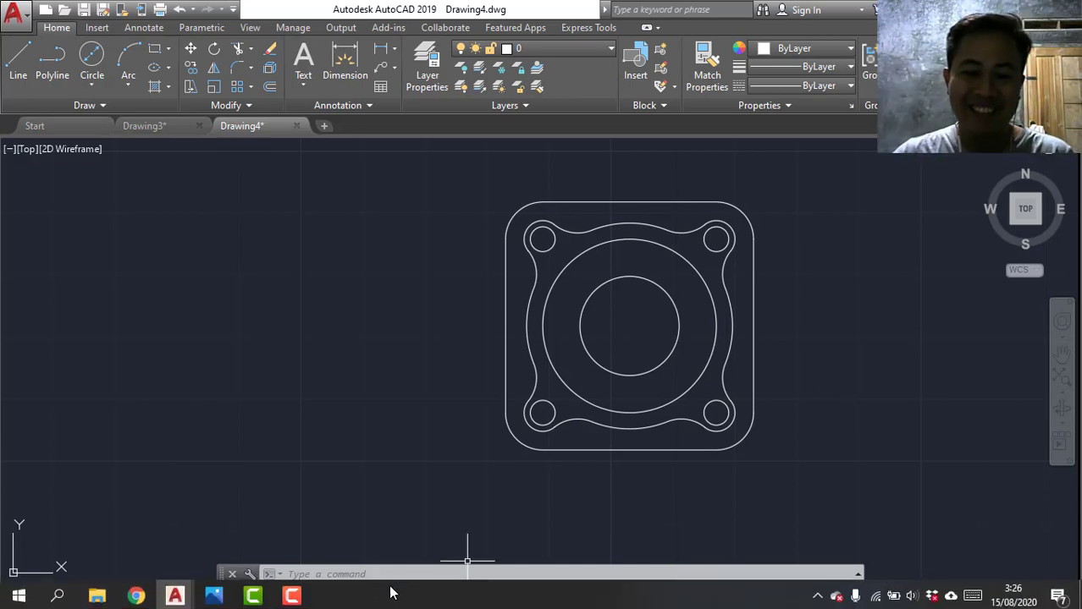
{"action": "left_click", "coordinate": [293, 595]}
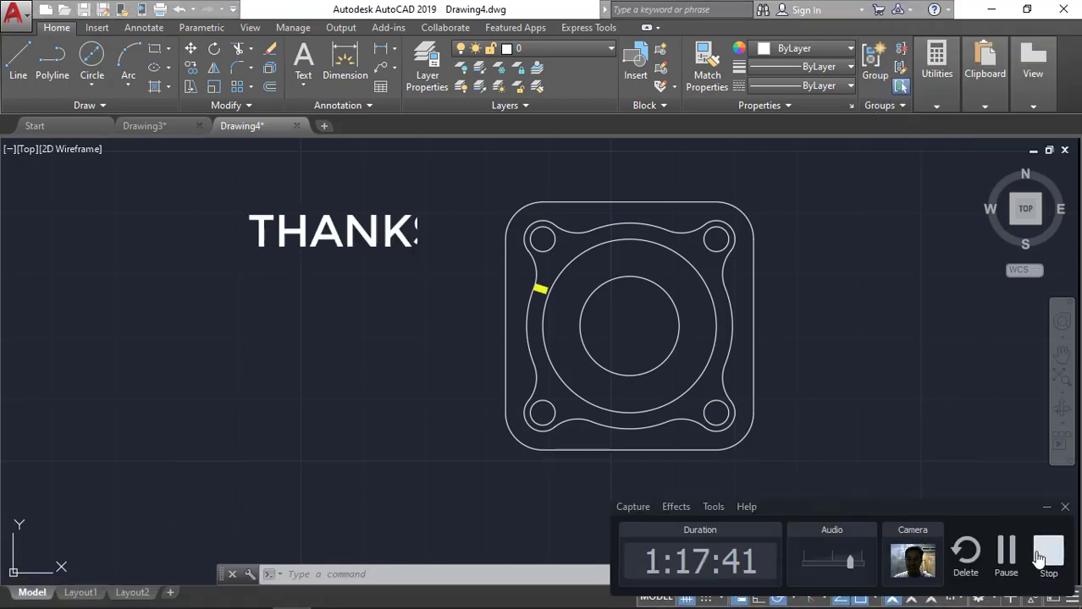